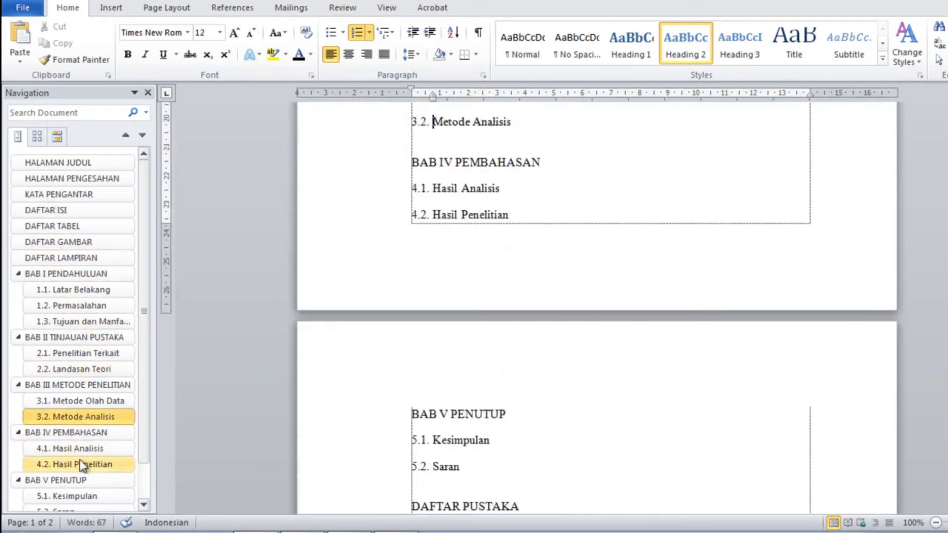
Examine the sample report's heading outline by jumping between its chapters, subsections and front matter, ending at LAMPIRAN-LAMPIRAN
click(76, 479)
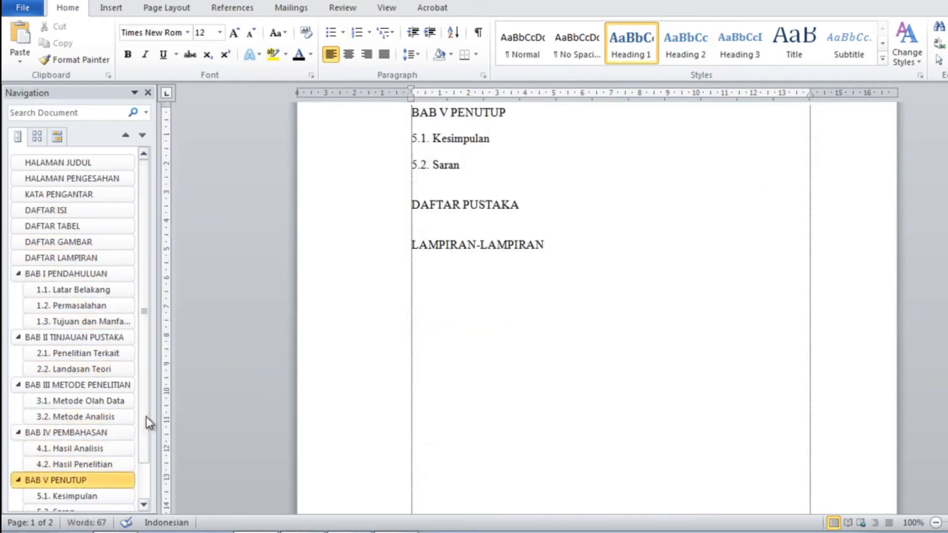
scroll(146, 417, down, 1)
click(71, 488)
click(63, 470)
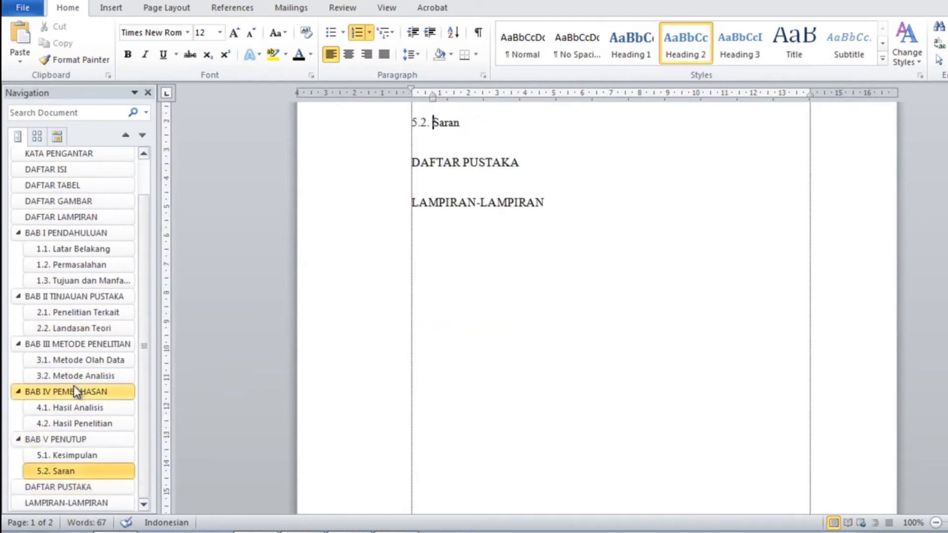
click(77, 296)
click(74, 249)
click(77, 201)
click(74, 186)
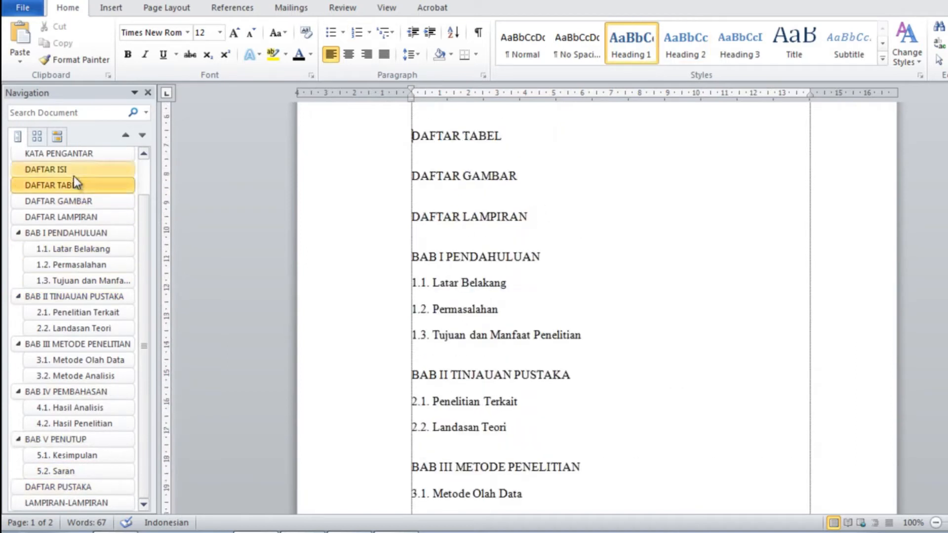
click(73, 170)
click(74, 154)
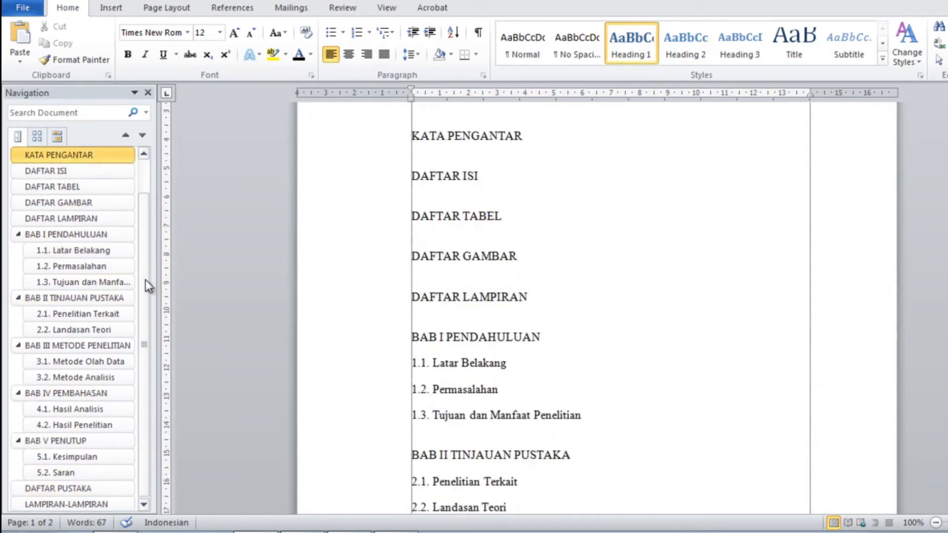
scroll(145, 280, down, 1)
click(111, 500)
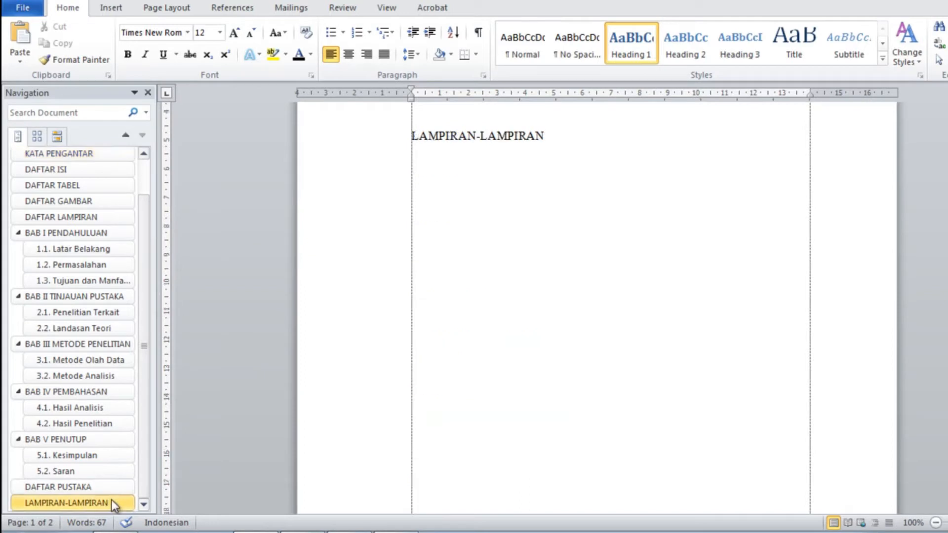
Inspect the DAFTAR headings, 1.2. Permasalahan and KATA PENGANTAR through the outline, and return to the document's first page
click(69, 218)
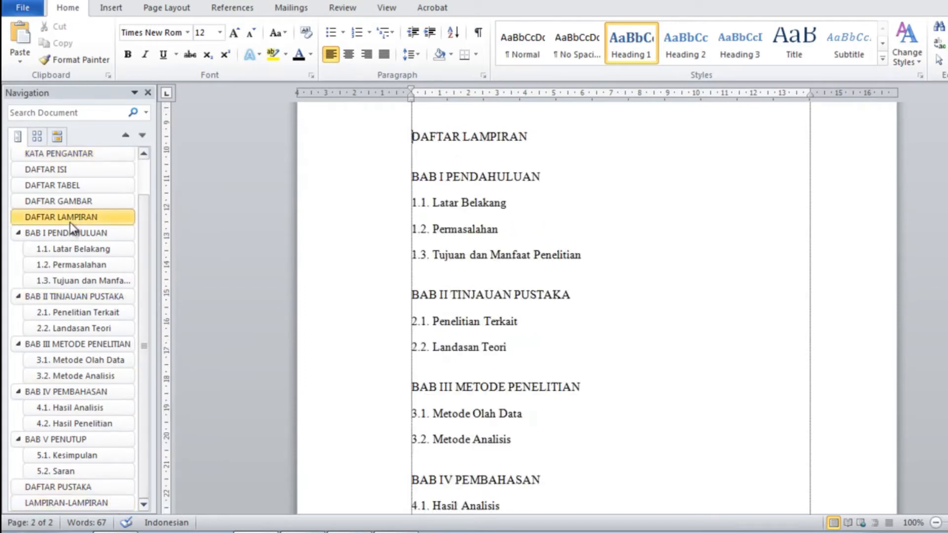
click(517, 292)
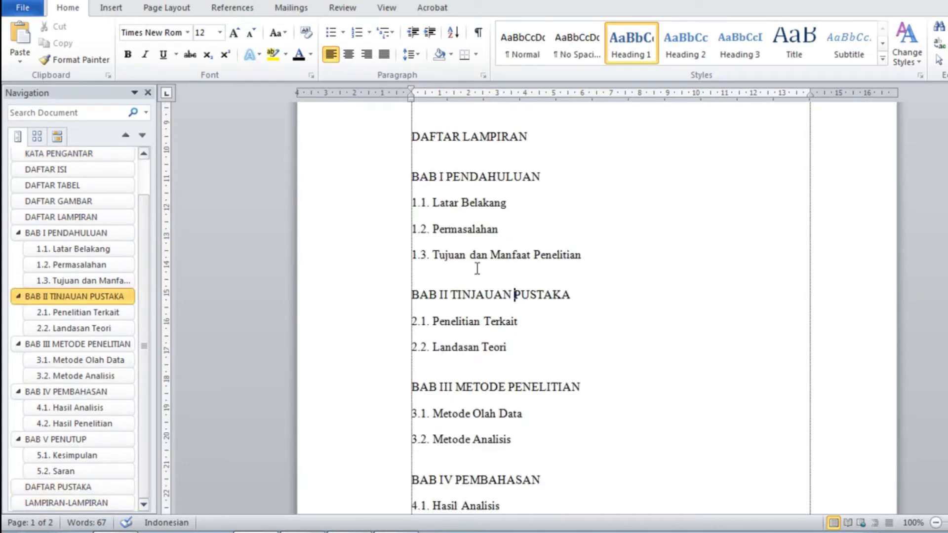
scroll(143, 210, up, 1)
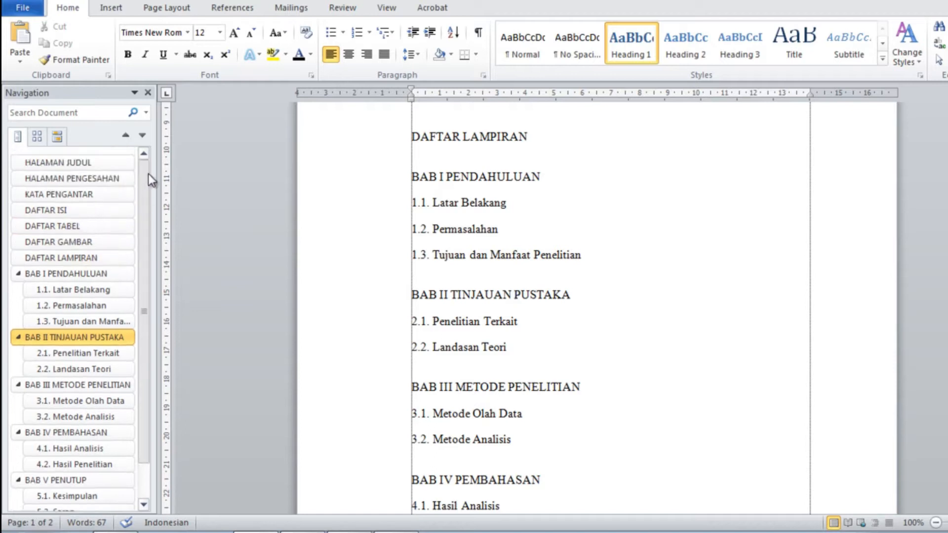
click(63, 200)
click(64, 225)
click(70, 305)
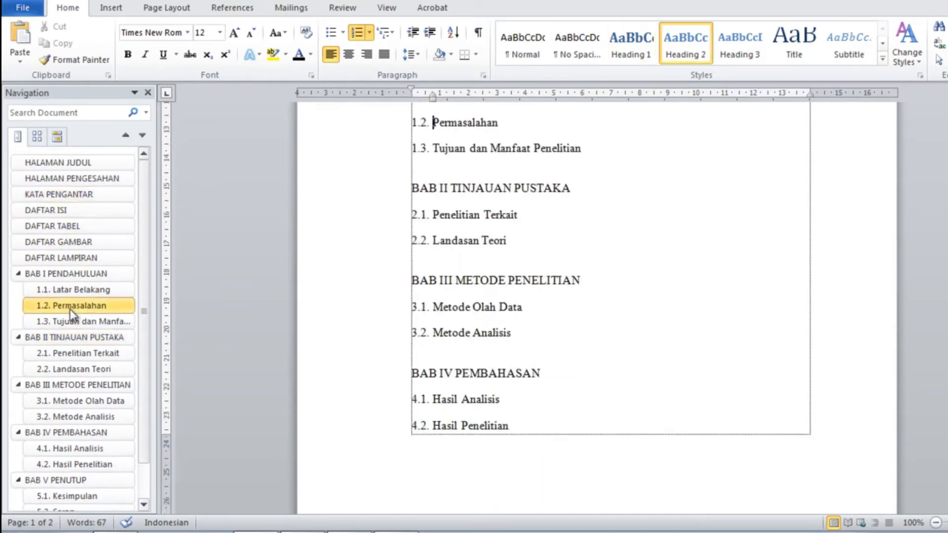
click(79, 241)
click(78, 196)
click(71, 211)
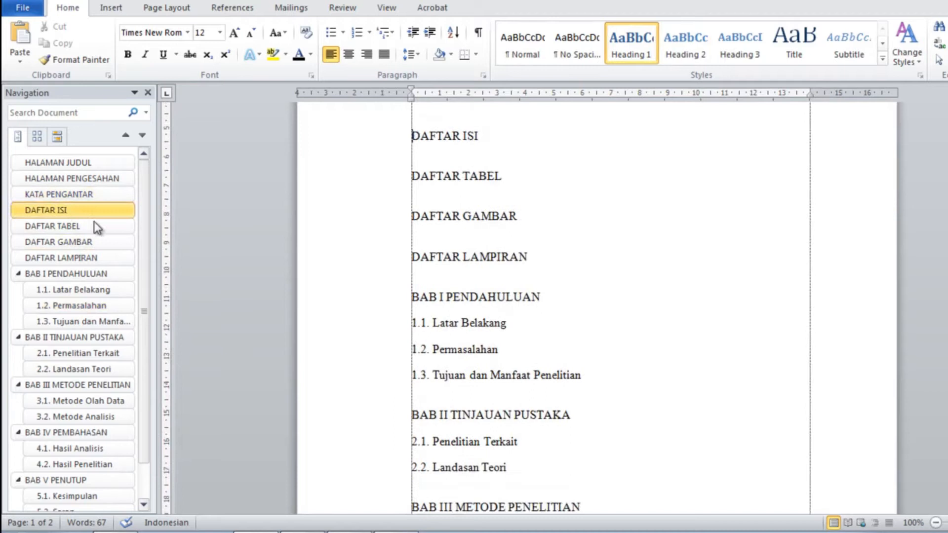
click(524, 292)
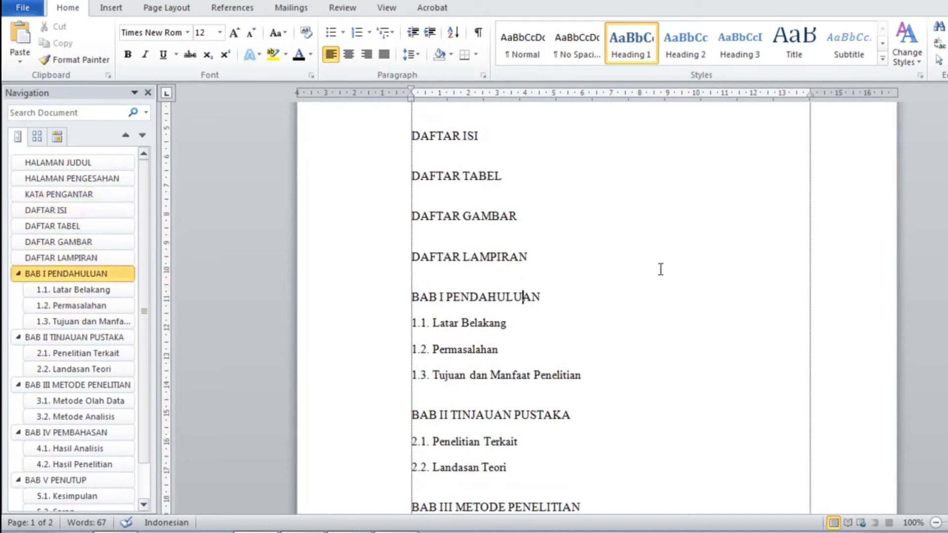
drag(947, 190, 947, 143)
click(775, 275)
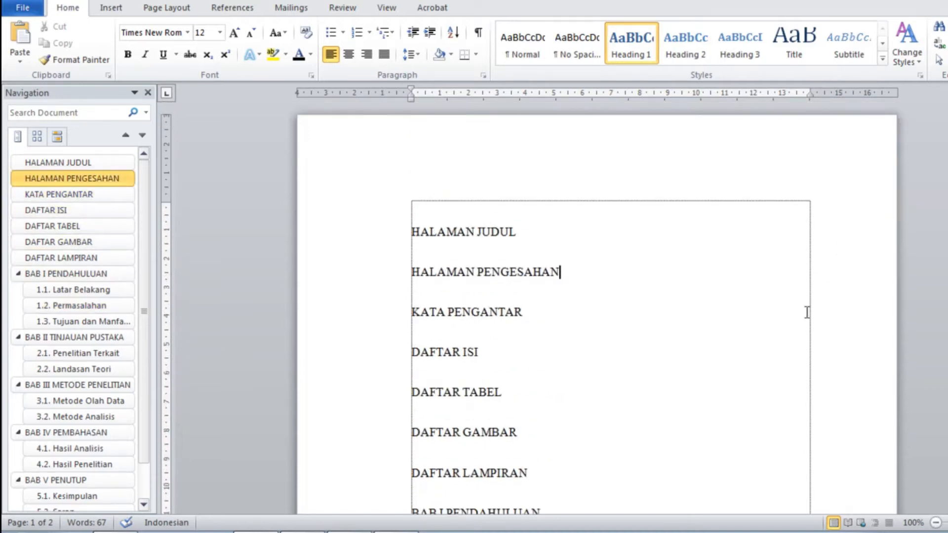
mouse_move(947, 178)
mouse_down()
mouse_move(947, 419)
mouse_move(947, 168)
mouse_up()
click(709, 292)
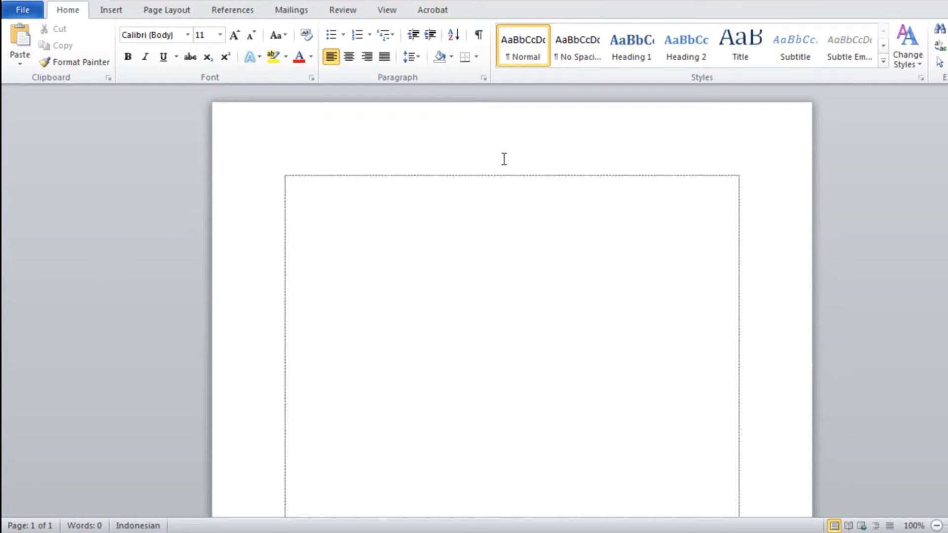
click(116, 14)
click(176, 15)
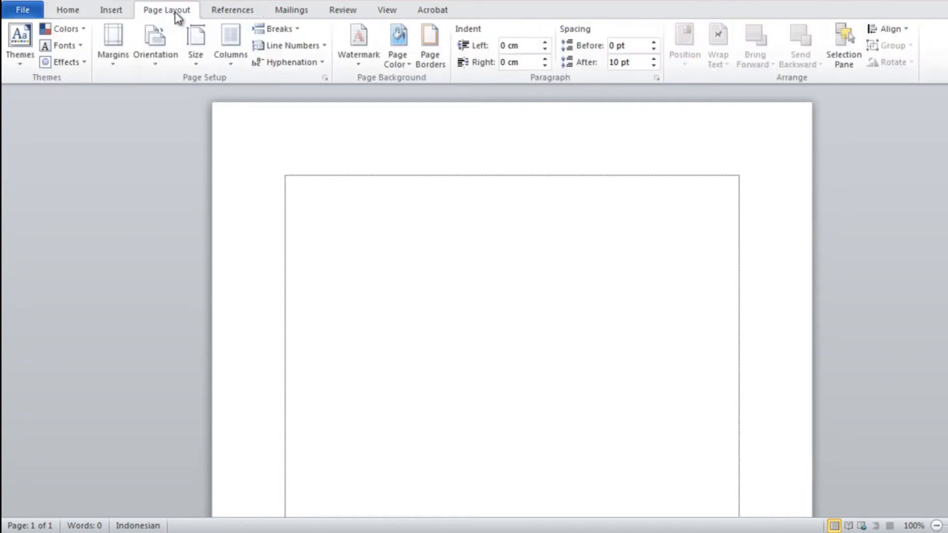
click(233, 12)
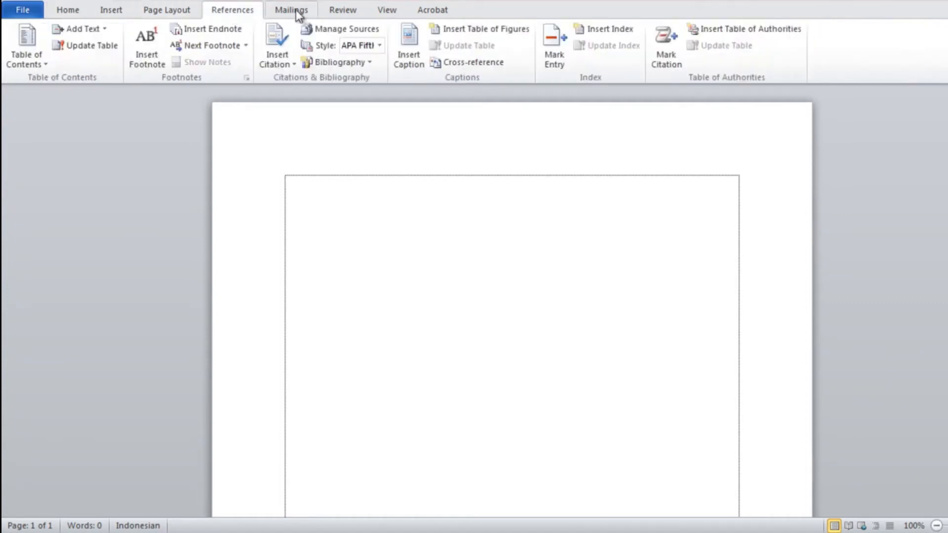
click(295, 13)
click(342, 10)
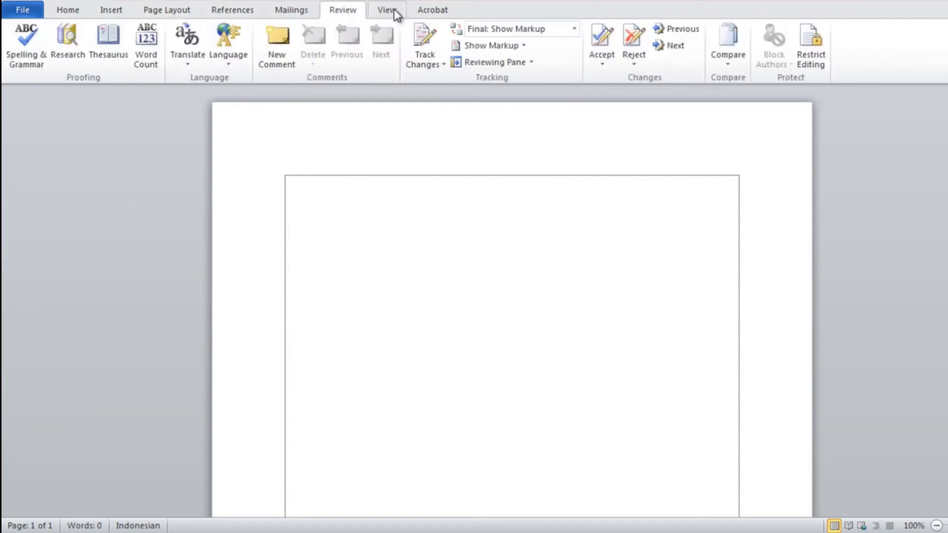
click(391, 12)
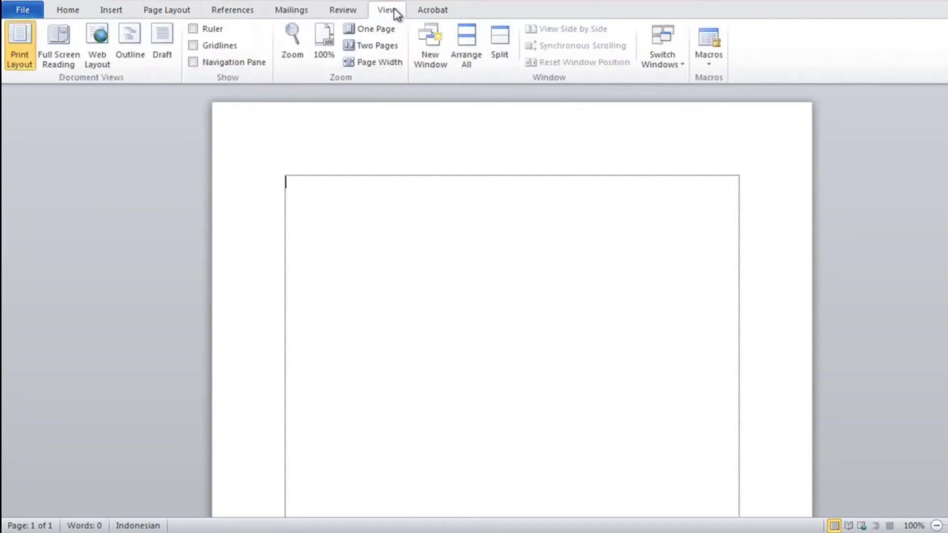
click(68, 13)
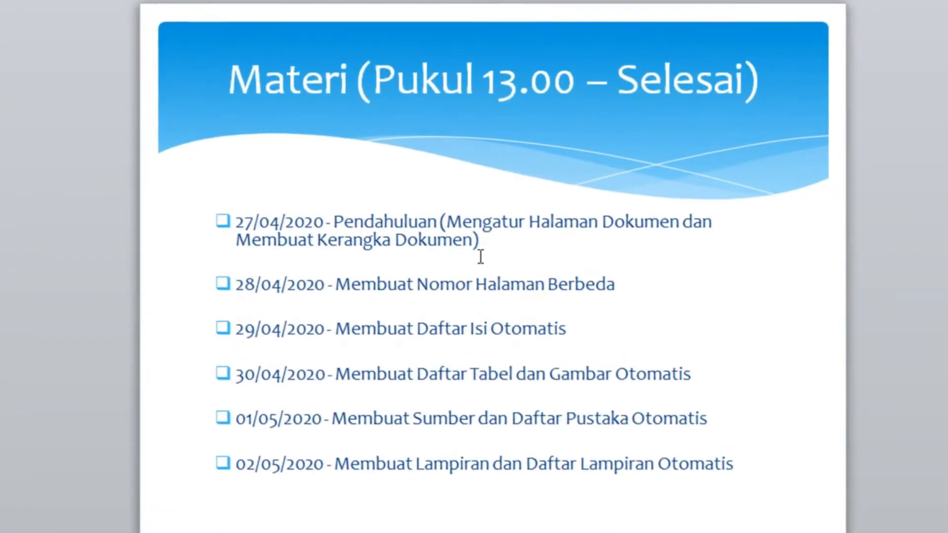
Switch to the PowerPoint presentation to read the first topic on the training schedule slide, and return to the blank Word document
drag(478, 217, 492, 239)
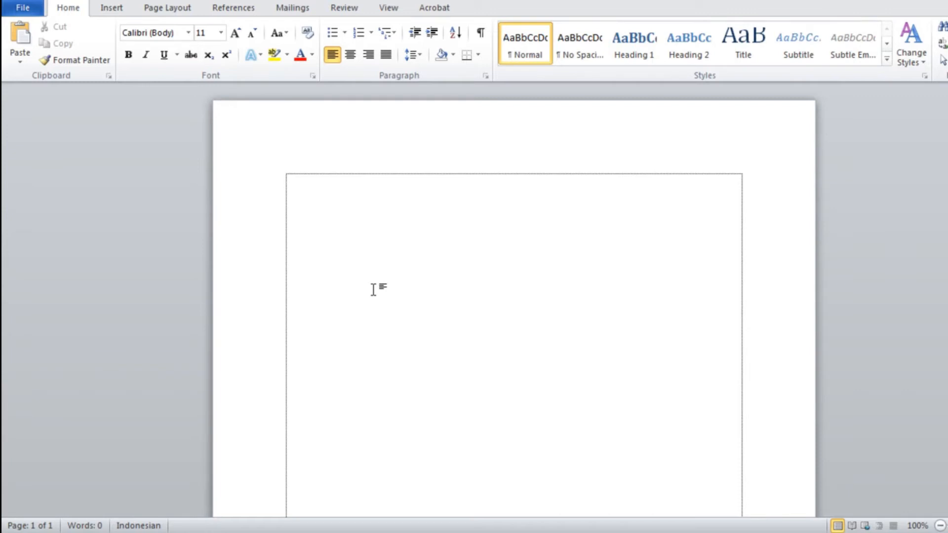
click(346, 532)
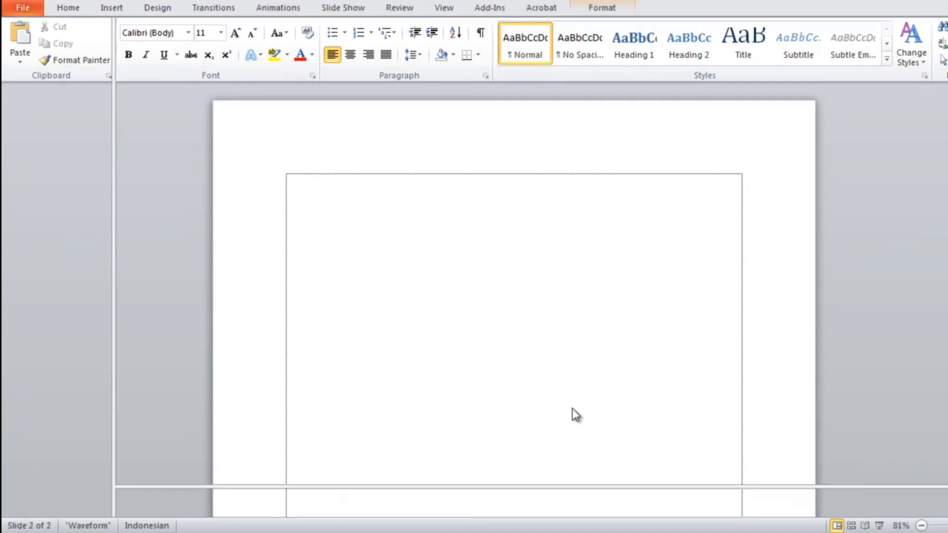
click(644, 222)
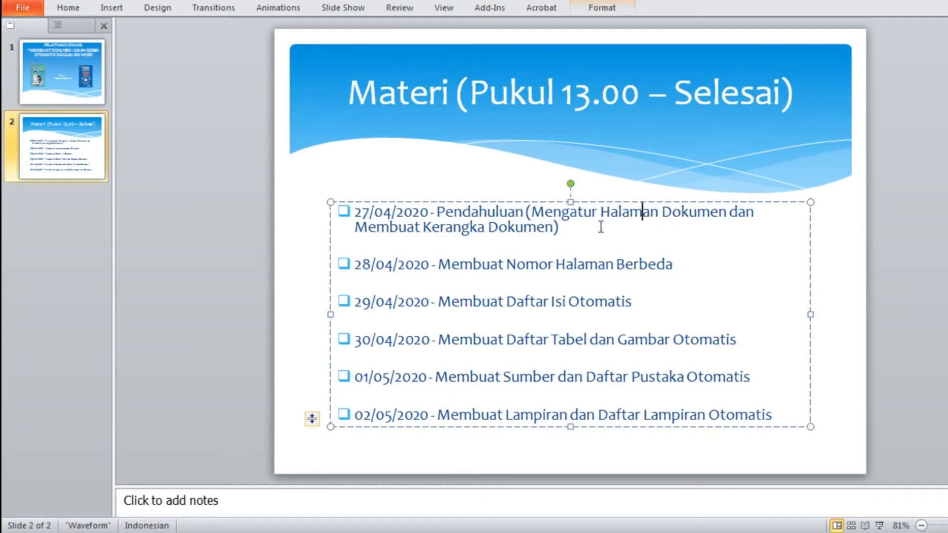
click(947, 1)
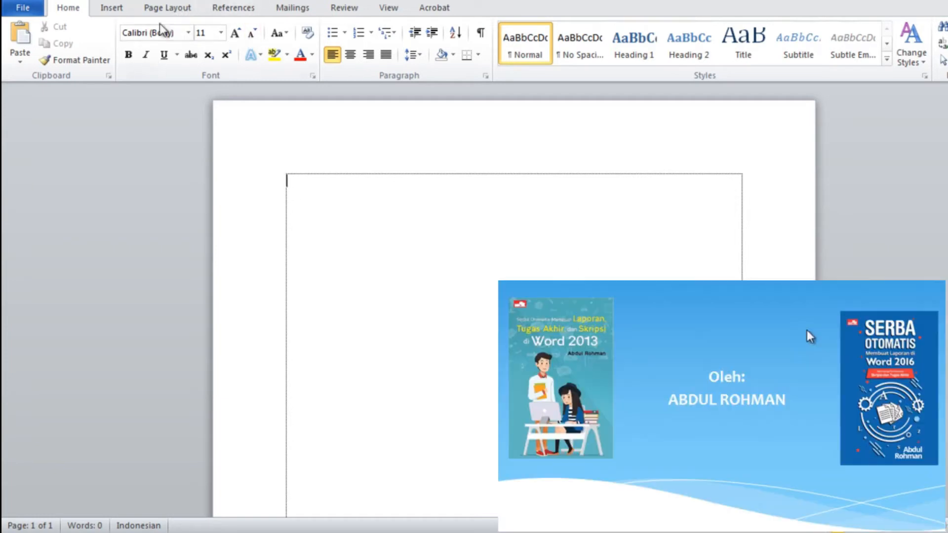
Check the available paper sizes for the blank document without choosing a different one
click(186, 12)
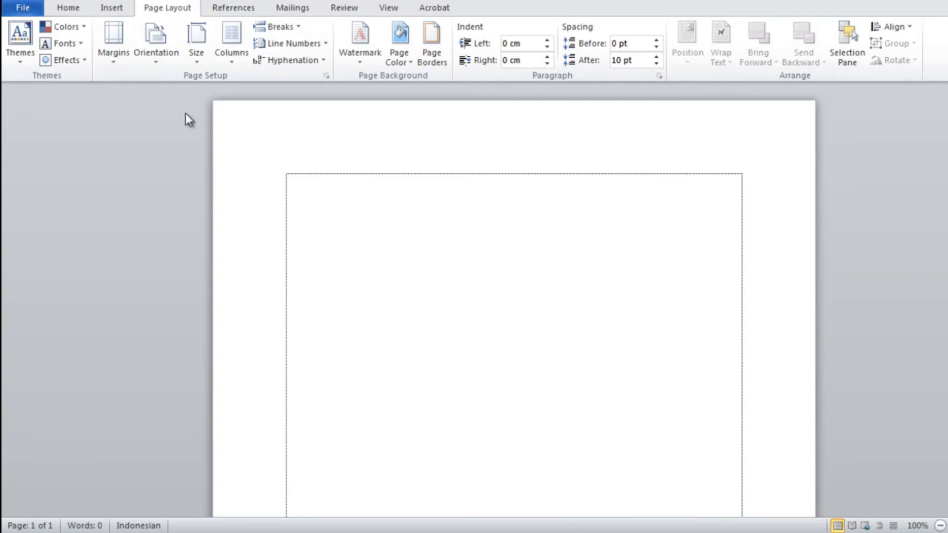
click(203, 61)
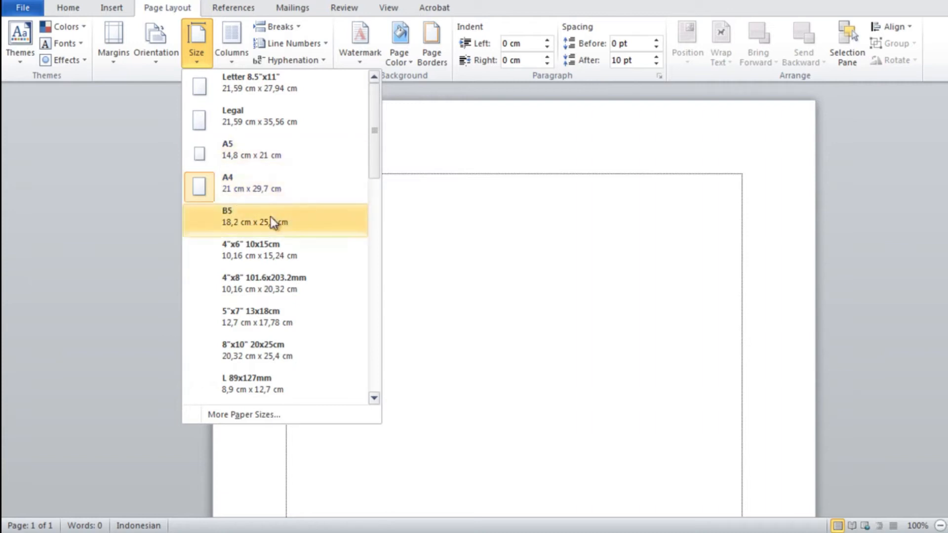
click(457, 201)
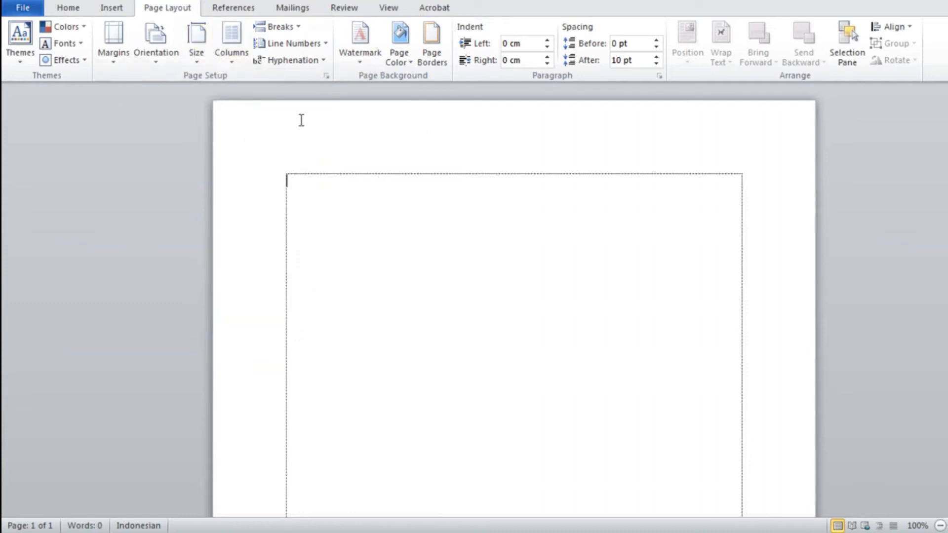
Open the custom margin settings and set the top margin to 3 cm and the left margin to 4 cm
click(117, 66)
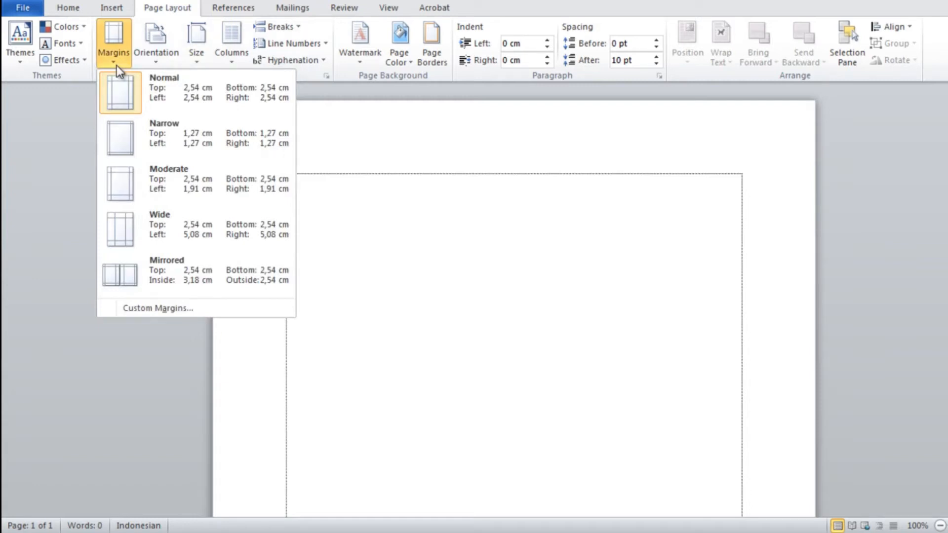
click(210, 312)
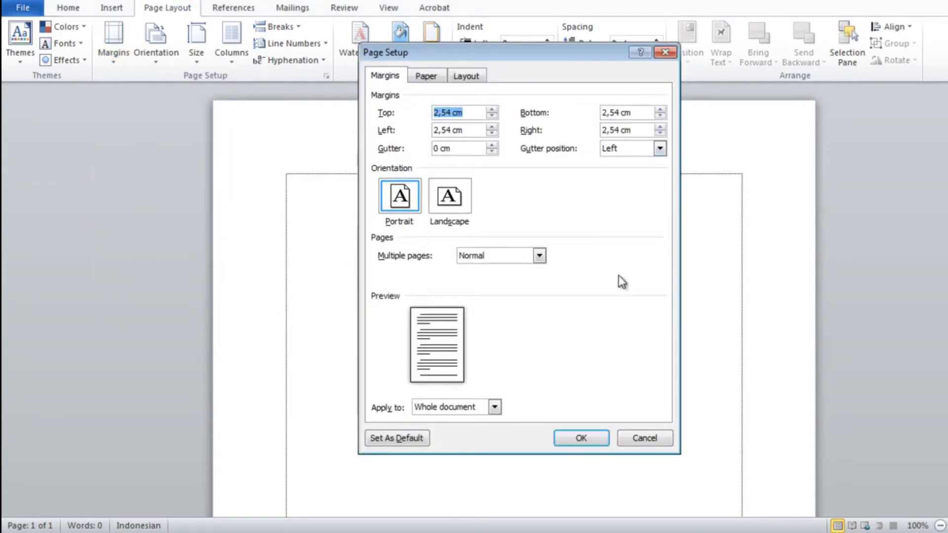
drag(564, 56, 528, 88)
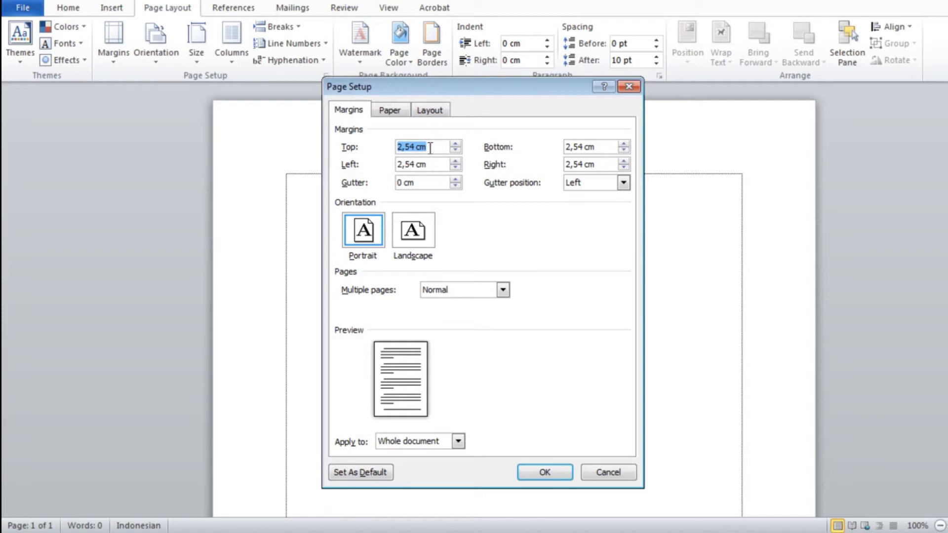
text(3)
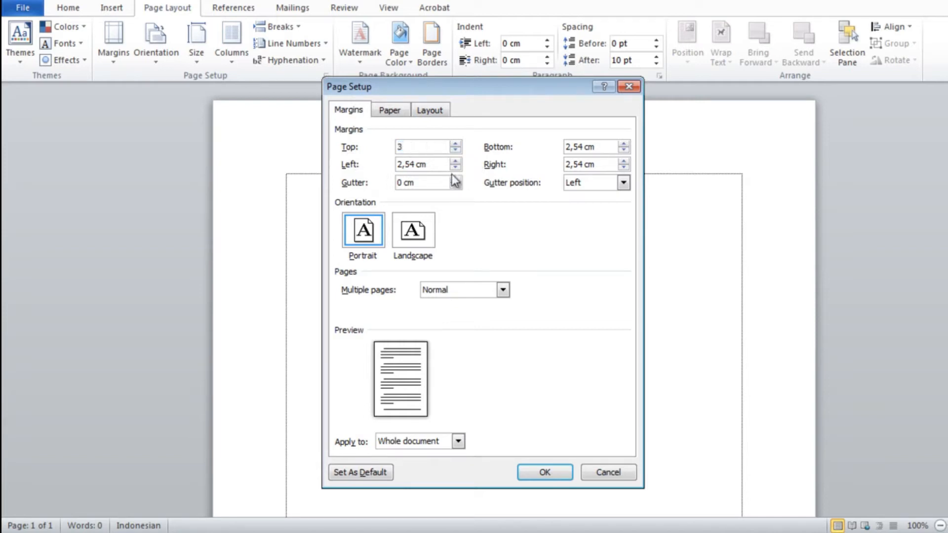
key(Tab)
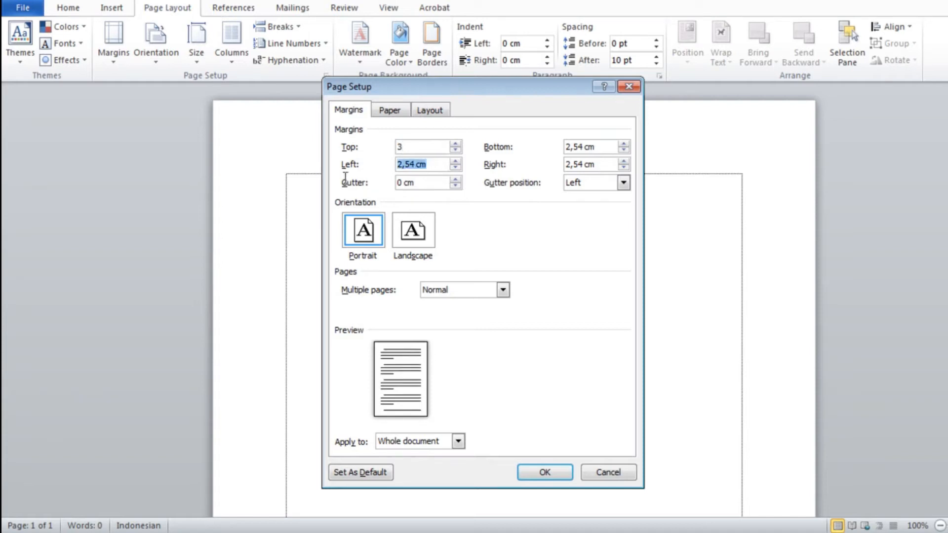
text(4)
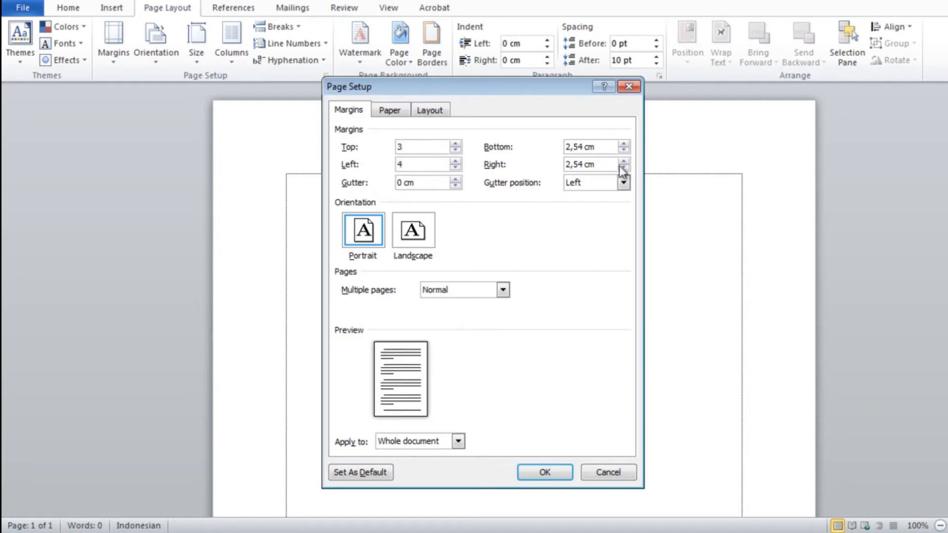
Set the bottom and right margins to 3 cm each and apply the page setup to the whole document
drag(599, 147, 533, 147)
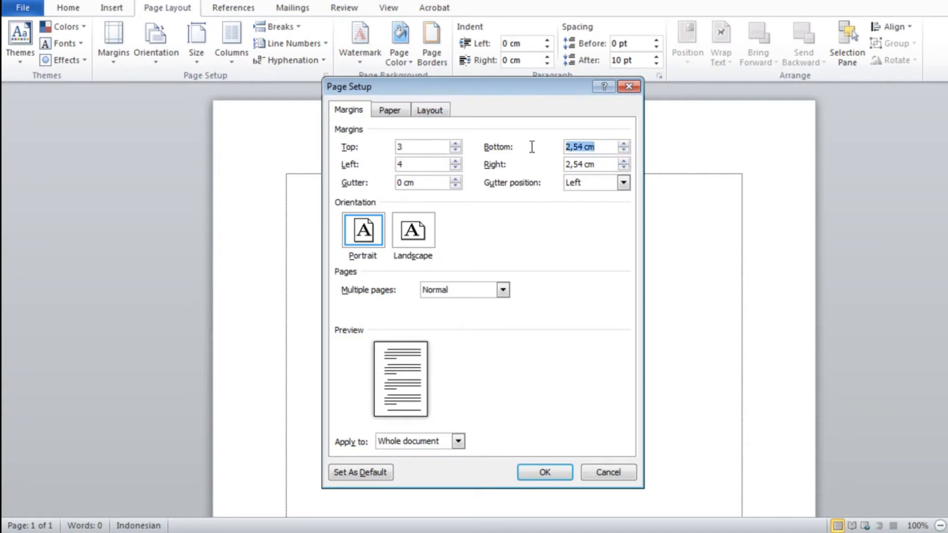
text(3)
drag(601, 164, 541, 170)
text(3)
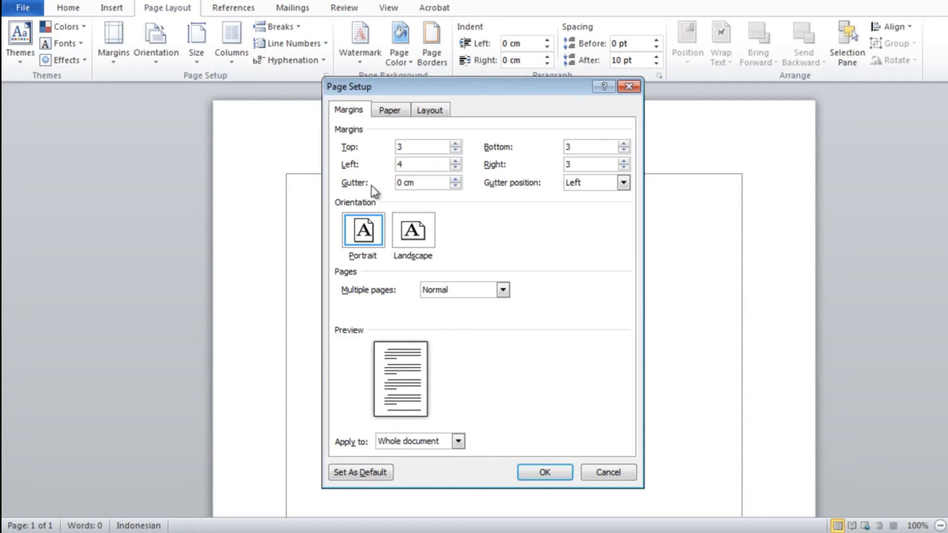
drag(410, 165, 397, 165)
click(421, 149)
click(559, 473)
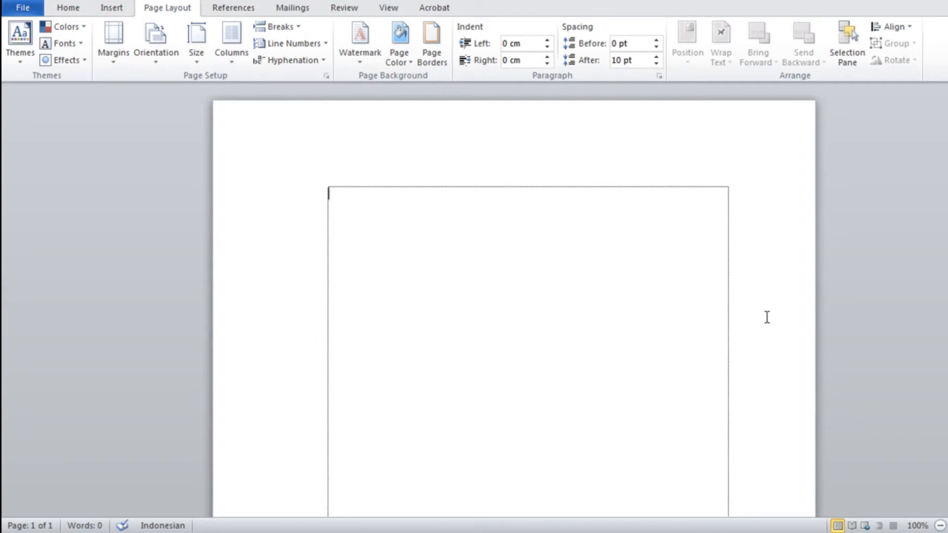
scroll(514, 306, down, 10)
scroll(514, 306, up, 10)
click(73, 10)
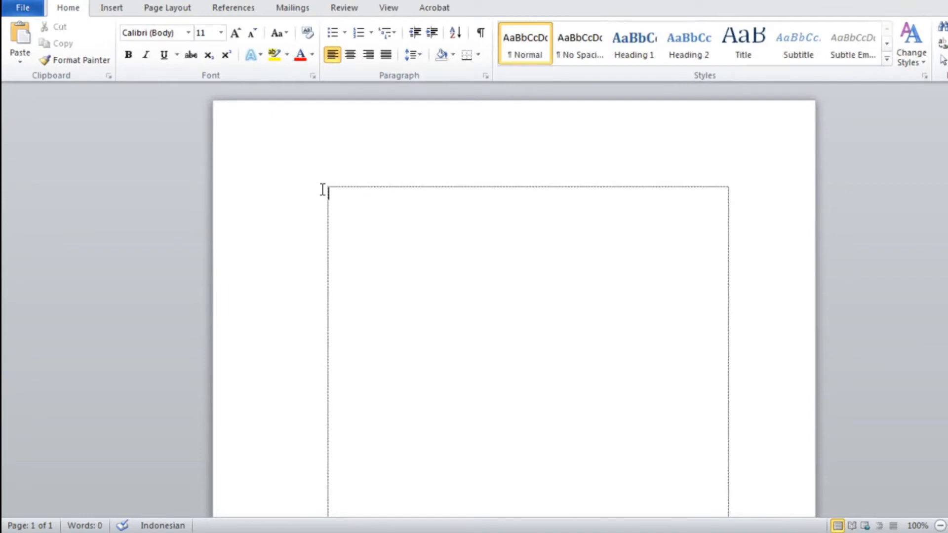
Set the font of the blank document to Times New Roman at size 12
click(189, 34)
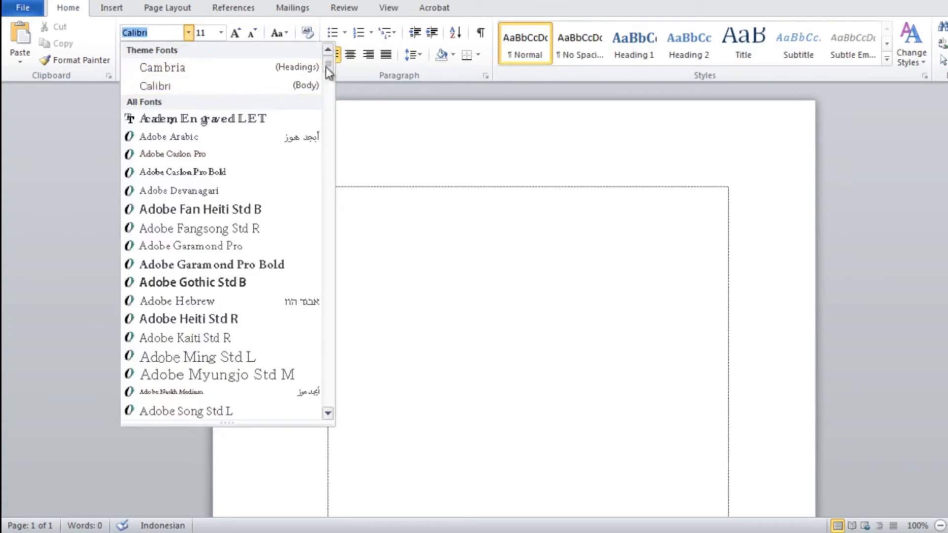
drag(329, 66, 328, 389)
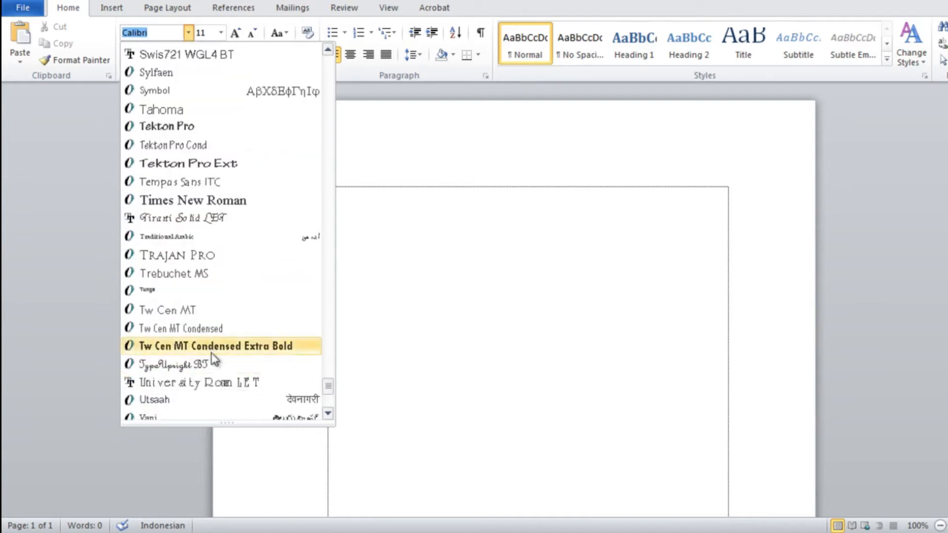
scroll(316, 374, up, 1)
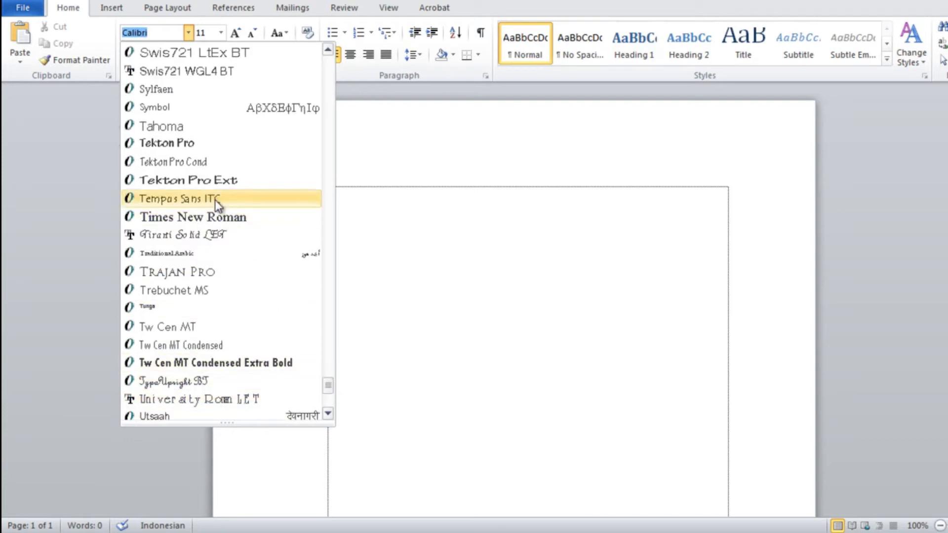
click(227, 216)
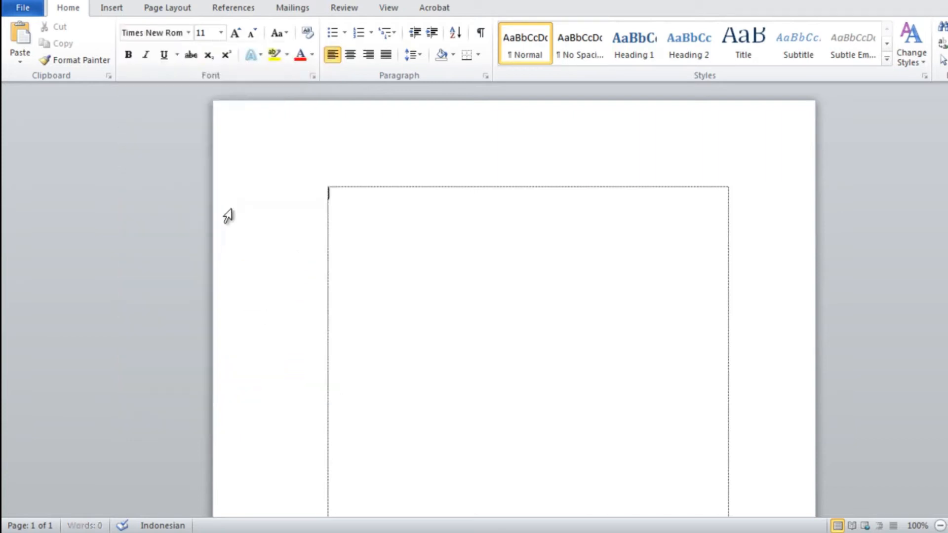
click(222, 33)
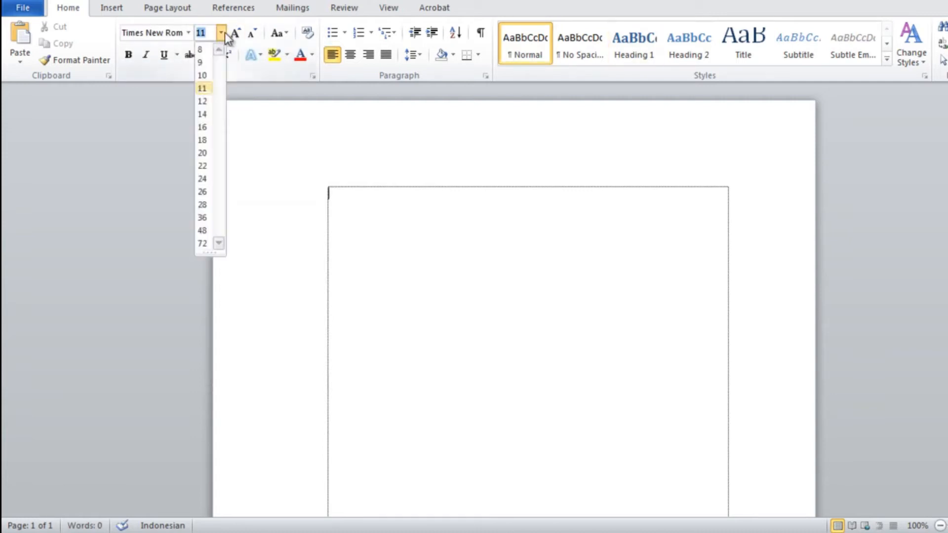
click(206, 100)
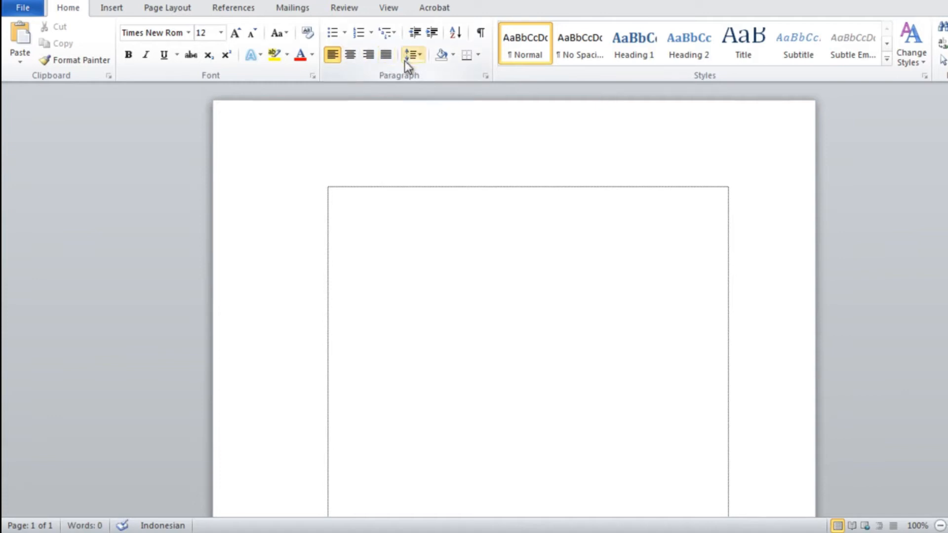
Justify the paragraph and set its line spacing to 1,5
click(382, 57)
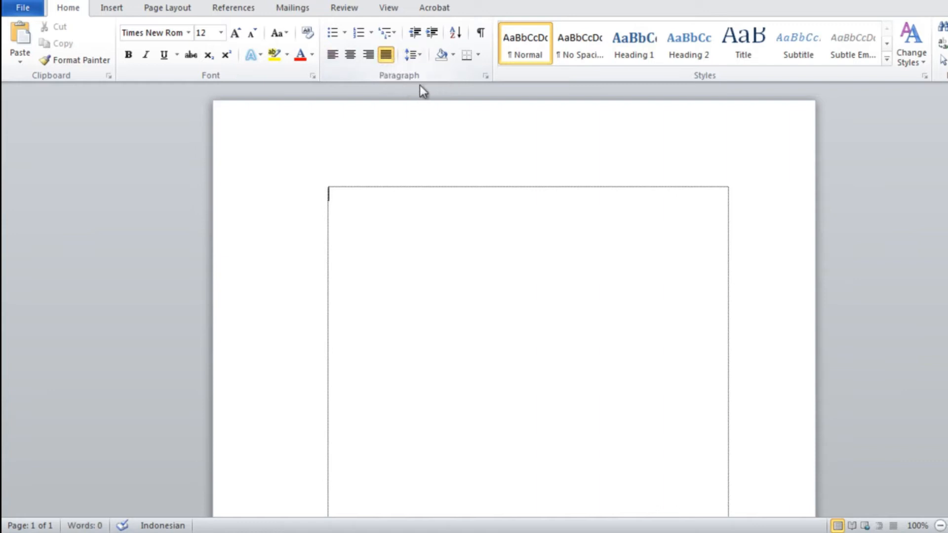
click(413, 58)
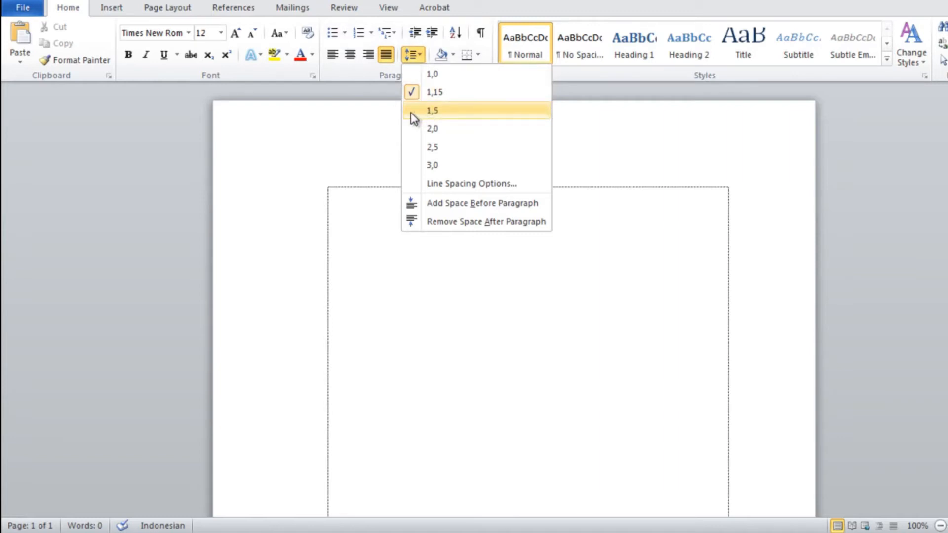
click(425, 111)
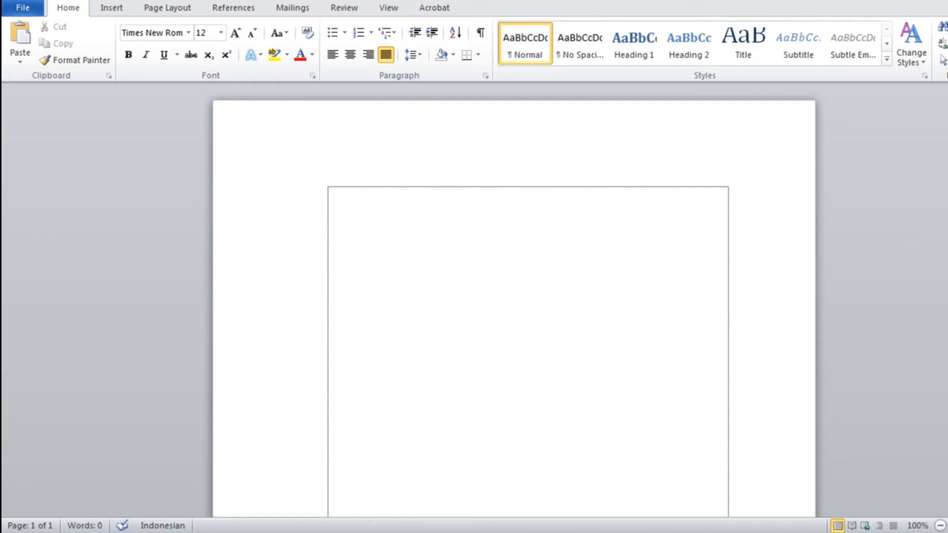
Switch to the PowerPoint schedule slide and highlight the topics Mengatur Halaman Dokumen and Membuat Kerangka Dokumen in the first item
click(395, 532)
drag(532, 212, 693, 210)
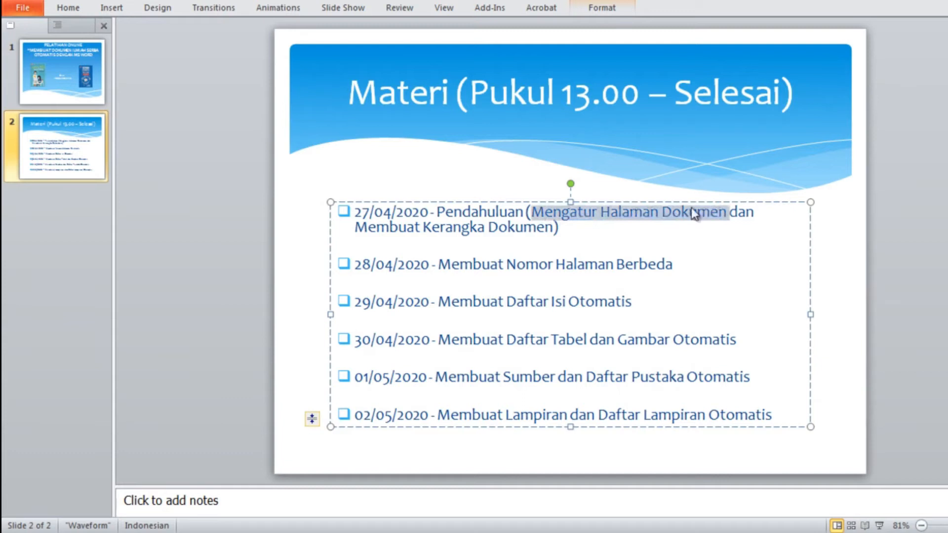
drag(354, 228, 499, 235)
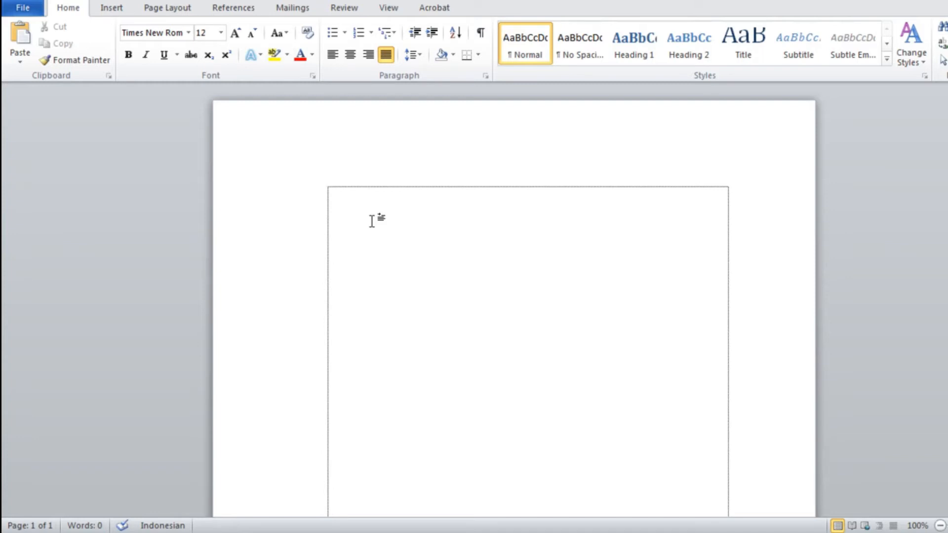
In the blank Word document, enter the front-matter titles HALAMAN JUDUL, HALAMAN PENGESAHAN and KATA PENGANTAR on separate lines
text(HALAMAN)
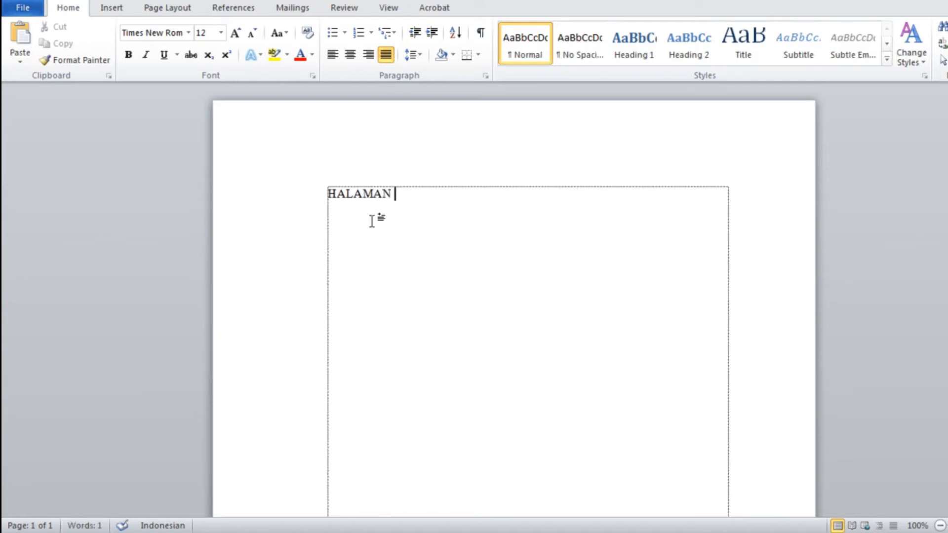
text( JUDU)
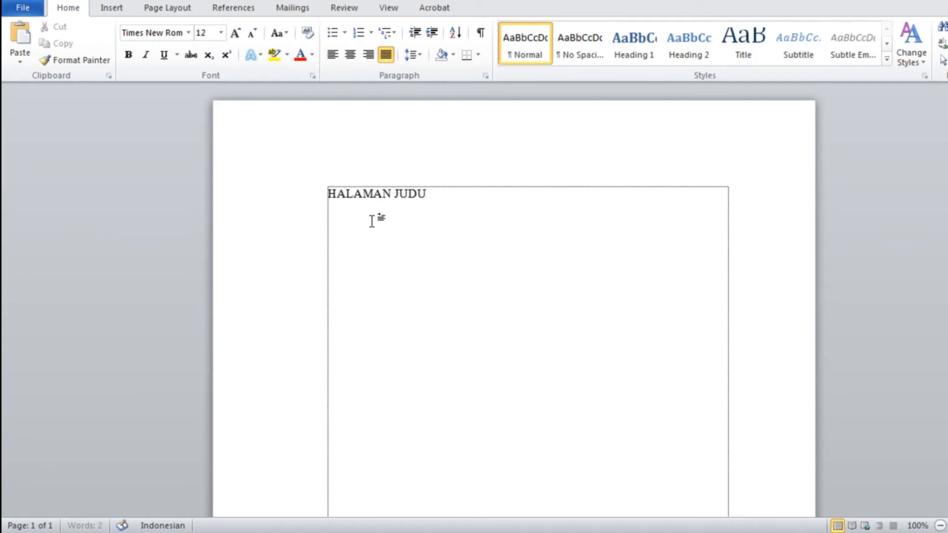
text(L)
key(Return)
text(HALAMAN PENG)
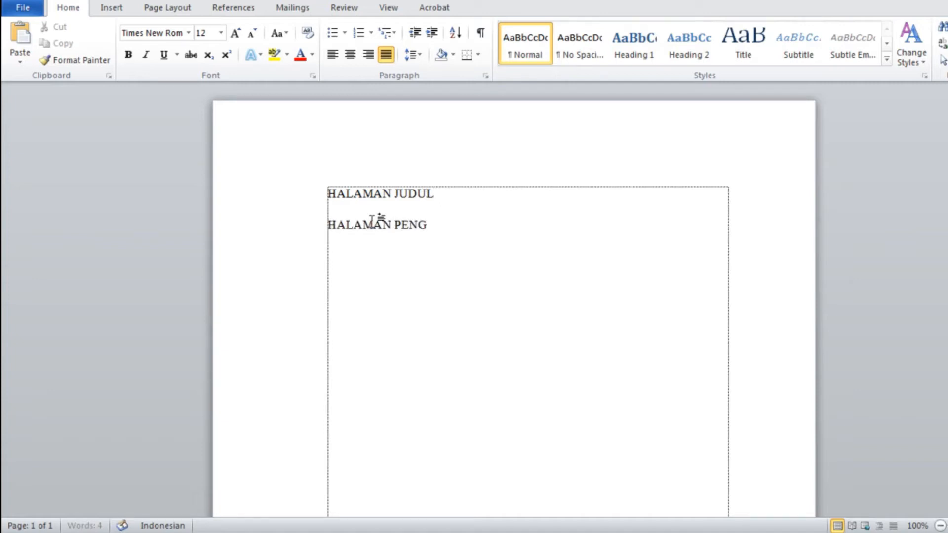
text(ESAHAN)
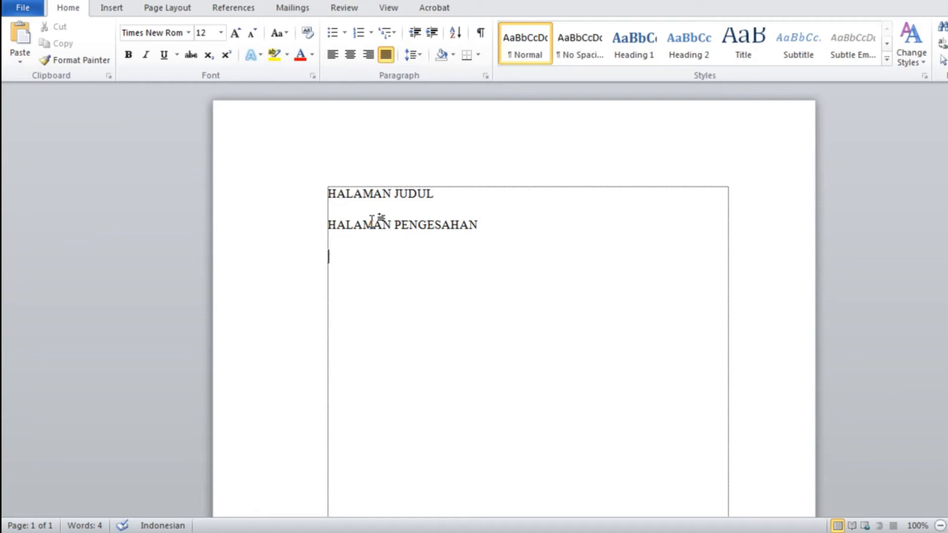
key(Return)
text(KATA PENGANTAR)
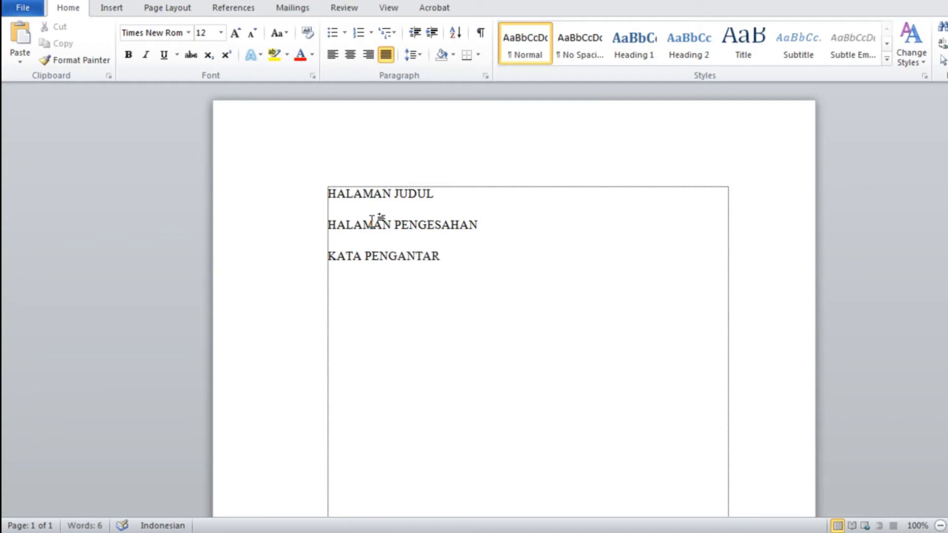
Add the list titles DAFTAR ISI, DAFTAR TABEL, DAFTAR GAMBAR and DAFTAR LAMPIRAN on separate lines below KATA PENGANTAR
key(Return)
text(DAFTAR ISI)
key(Return)
text(D)
text(AR TABEL)
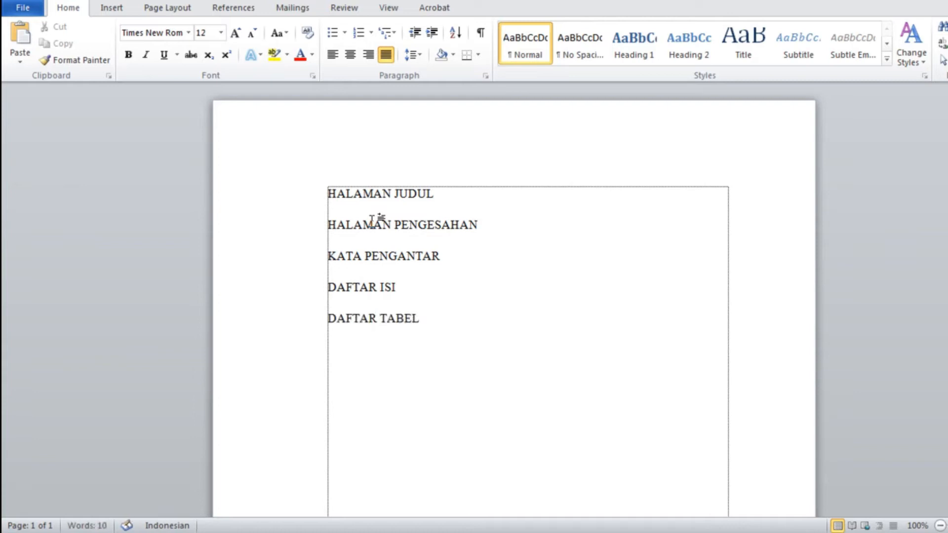
key(Return)
text(DAFTAR)
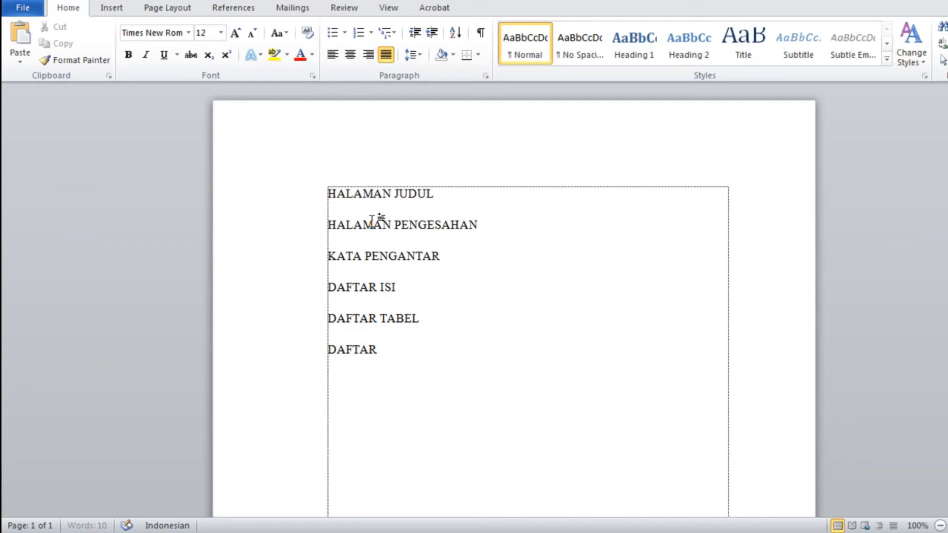
text( GAMBAR)
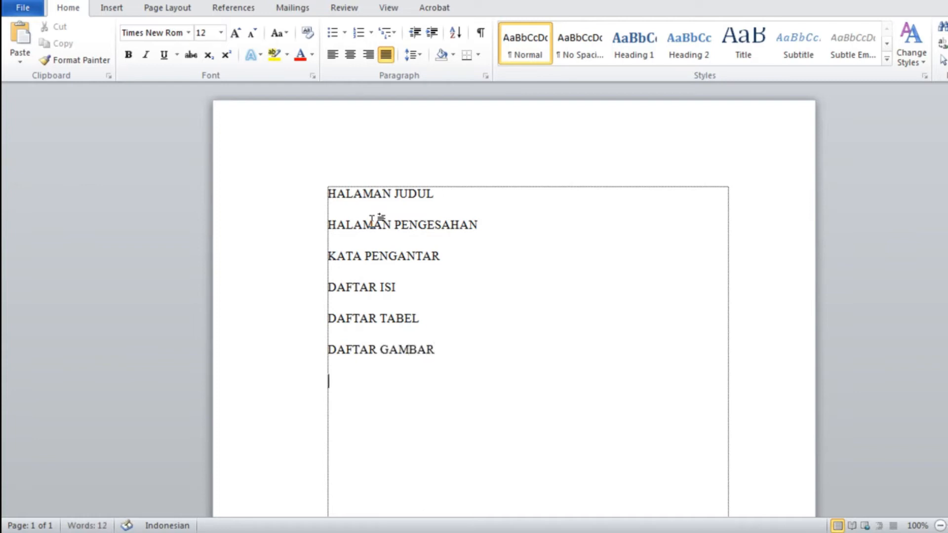
key(Return)
text(DAFT)
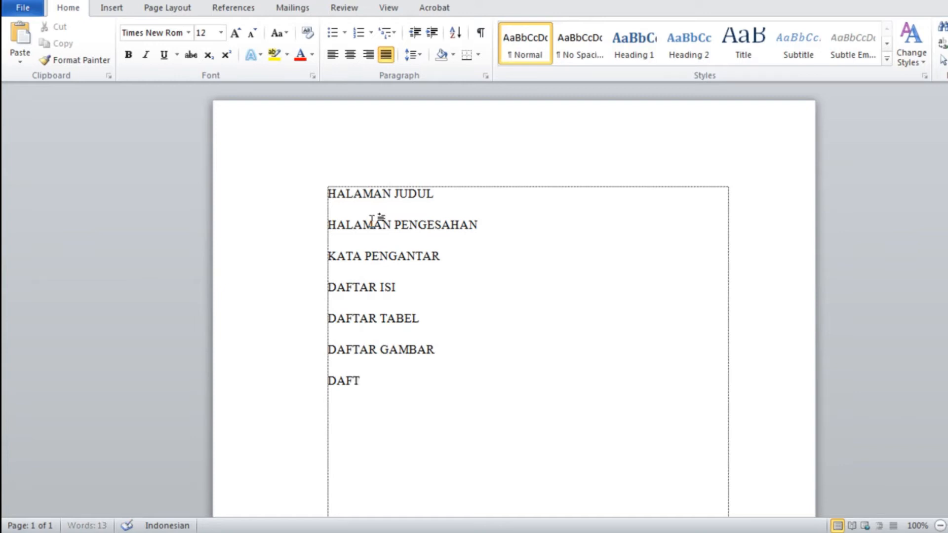
text(AR LAMPIRAN)
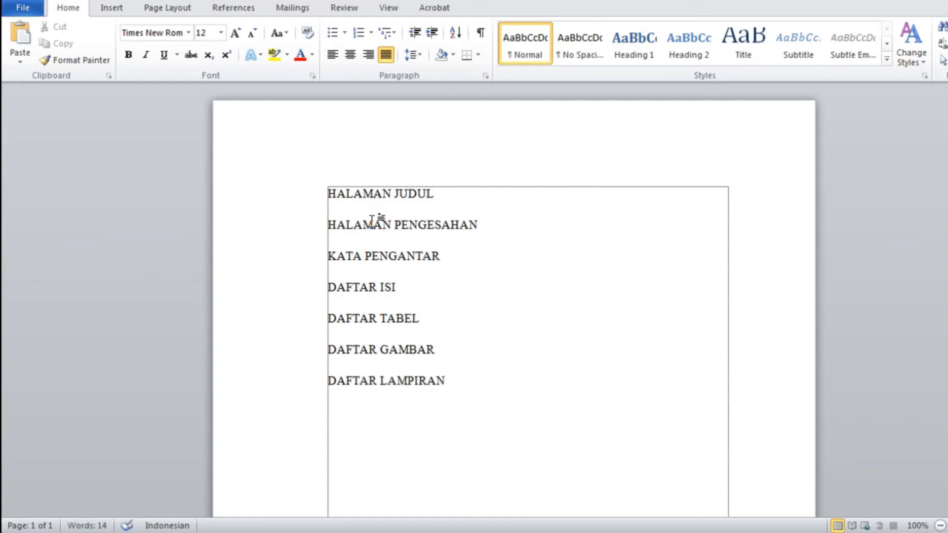
Add the chapter titles BAB I PENDAHULUAN and BAB II TINJAUAN PUSTAKAN on separate lines below DAFTAR LAMPIRAN
key(Return)
text(BAB I PEN)
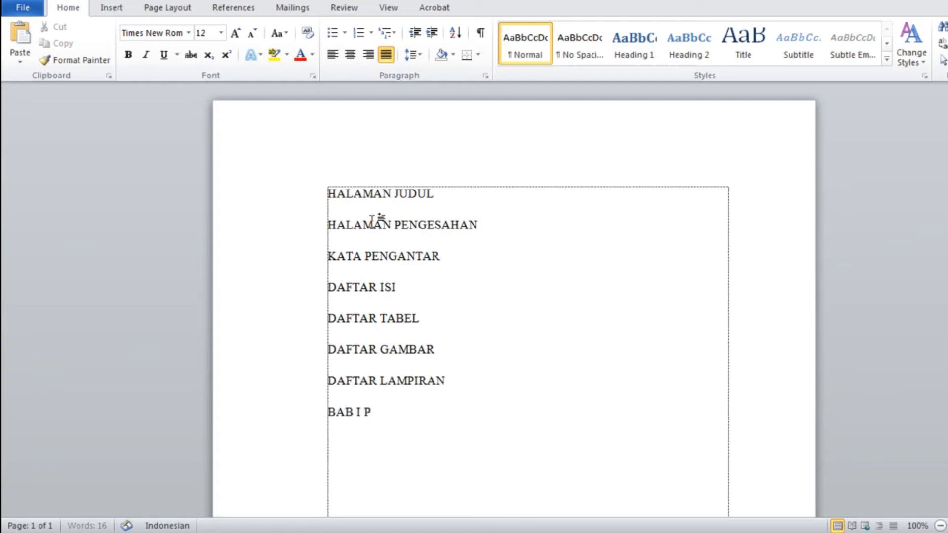
text(DAHU)
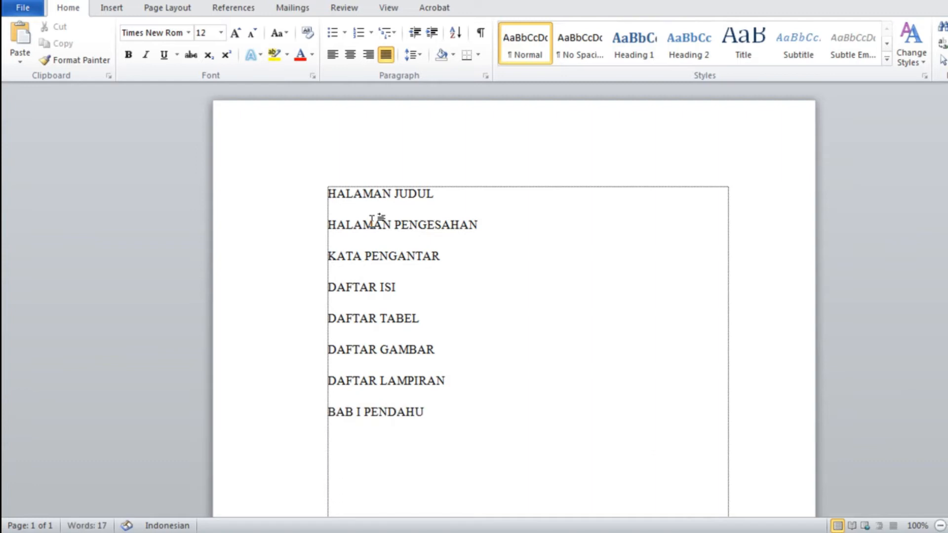
text(LUAN )
text(BAB II)
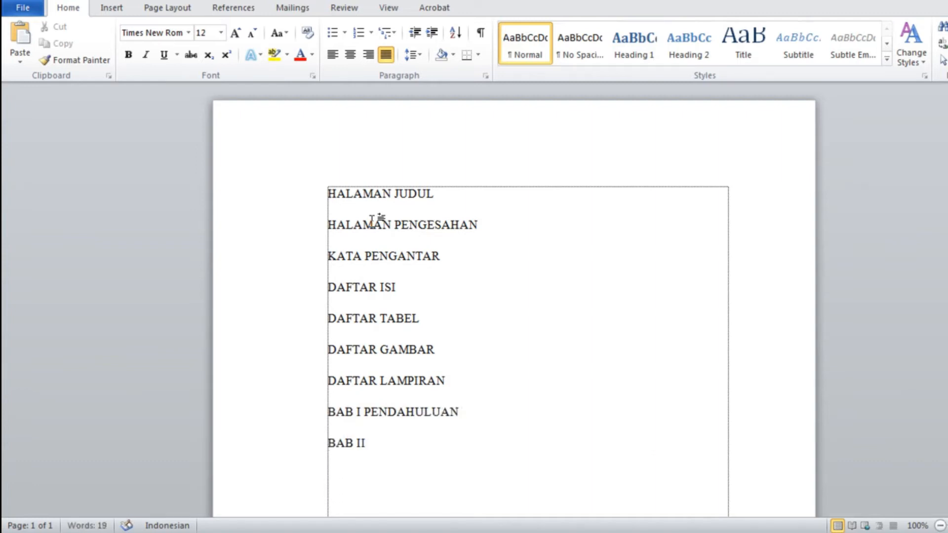
text( TINJAUAN PUSTAKAN )
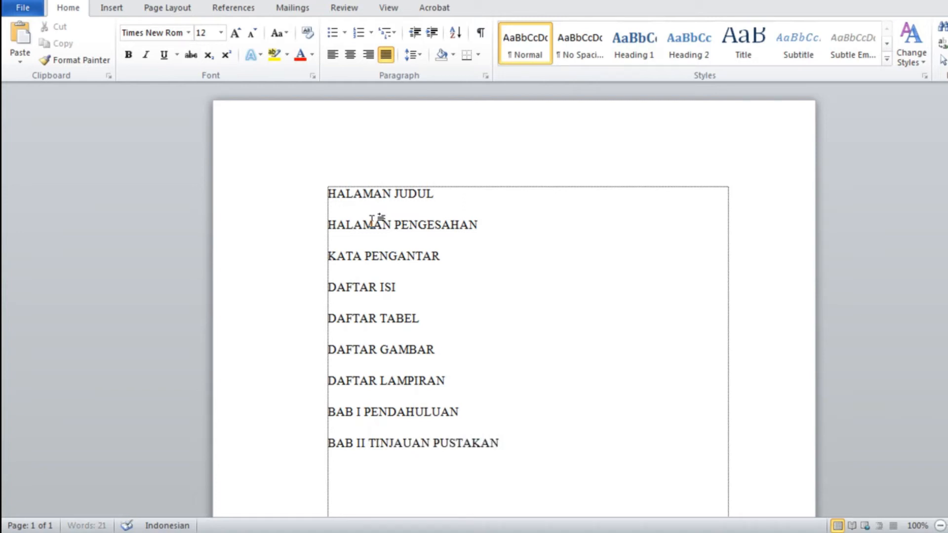
Add the chapter titles BAB III METODE PENELITIAN and BAB IV PEMBAHASAN on separate lines below BAB II
text(BAB III ME)
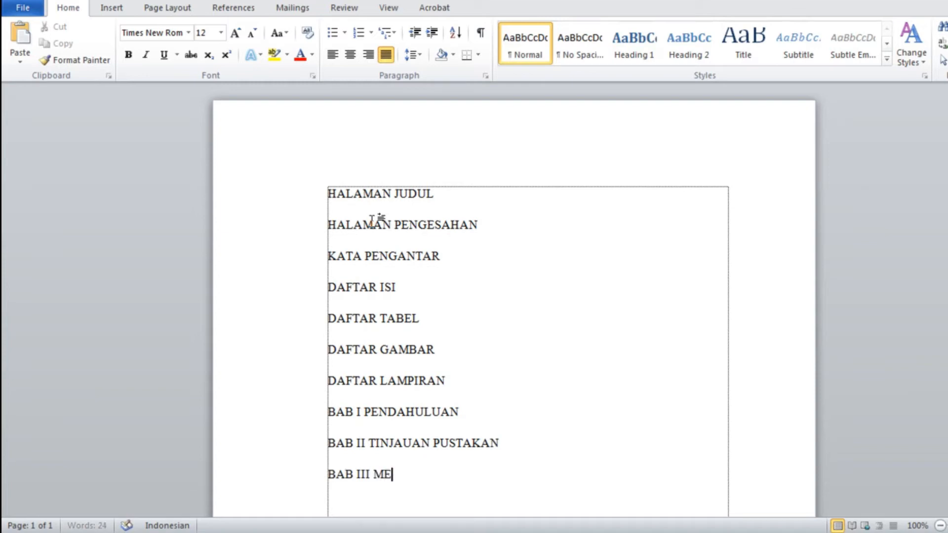
text(TODELO)
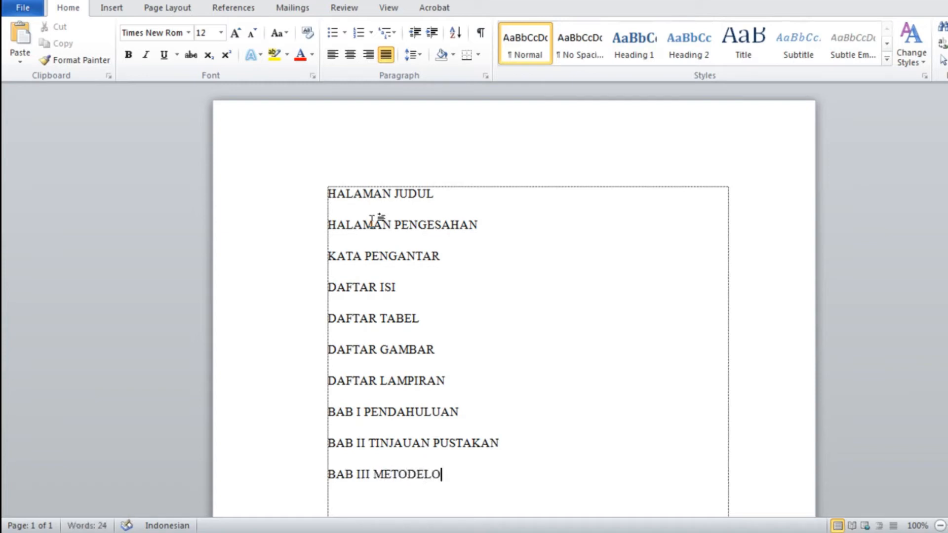
key(BackSpace)
key(BackSpace)
text(PENELITIAN)
key(Return)
text(BAB IV PEMBAHASAN)
Add the closing chapter title BAB V PENUTUP on a new line below BAB IV
key(Return)
text(BAB)
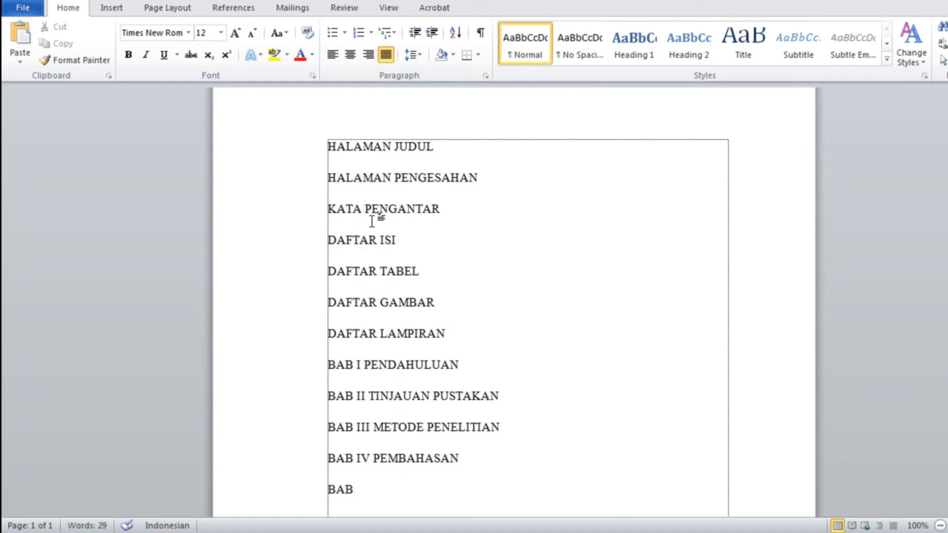
text( V)
key(BackSpace)
text(PENUTU)
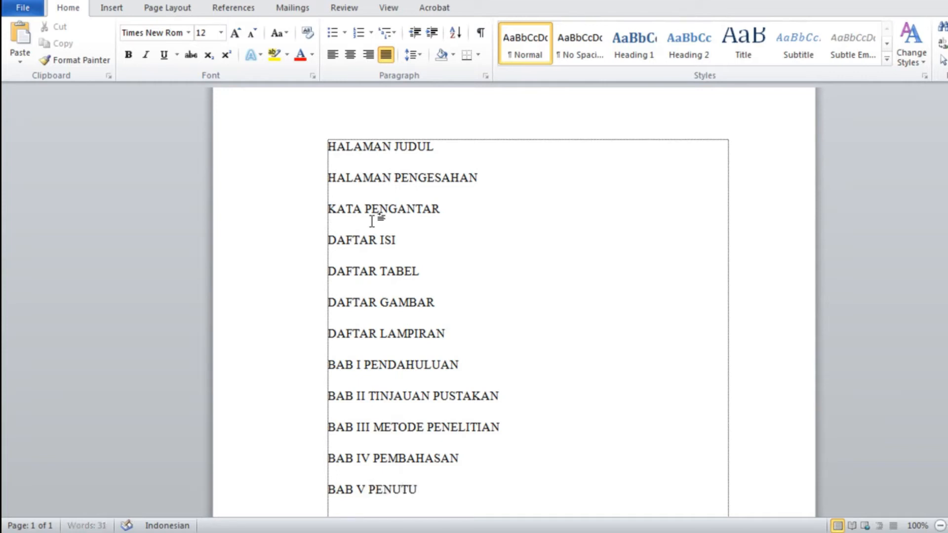
text(P)
Finish the outline with the titles DAFTAR PUSTAKA and LAMPIRAN-LAMPIRAN on separate lines below BAB V
key(Return)
text(DAFTAR PUSTAKA)
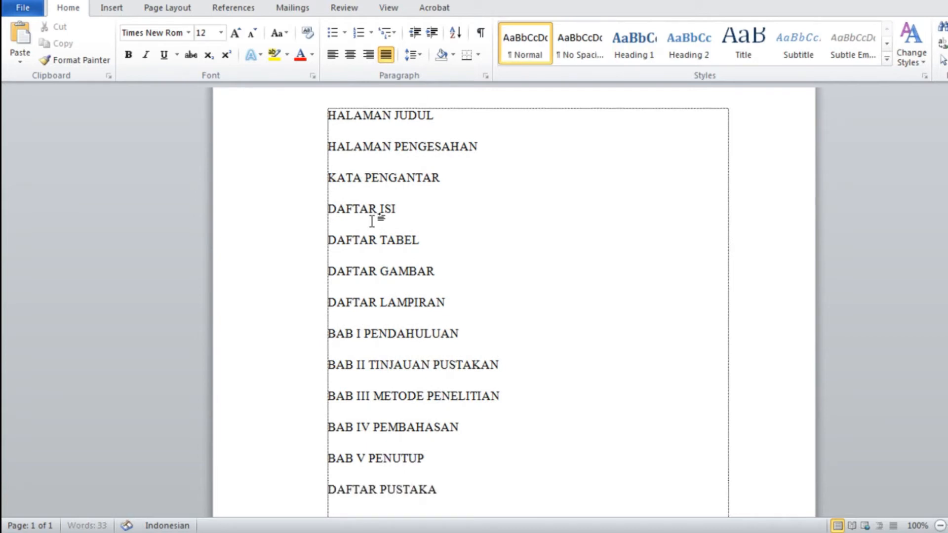
key(Return)
text(L)
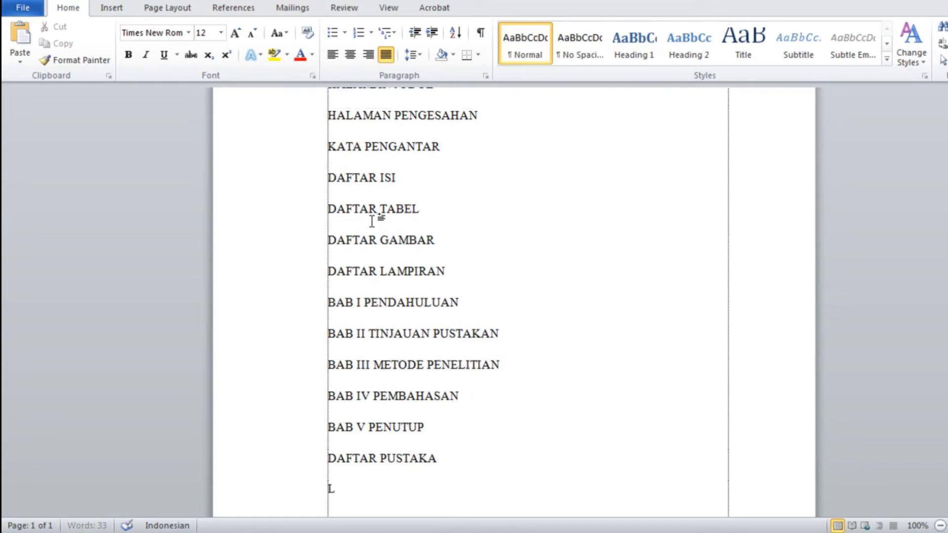
text(AMPIRAN-LAMPIRAN)
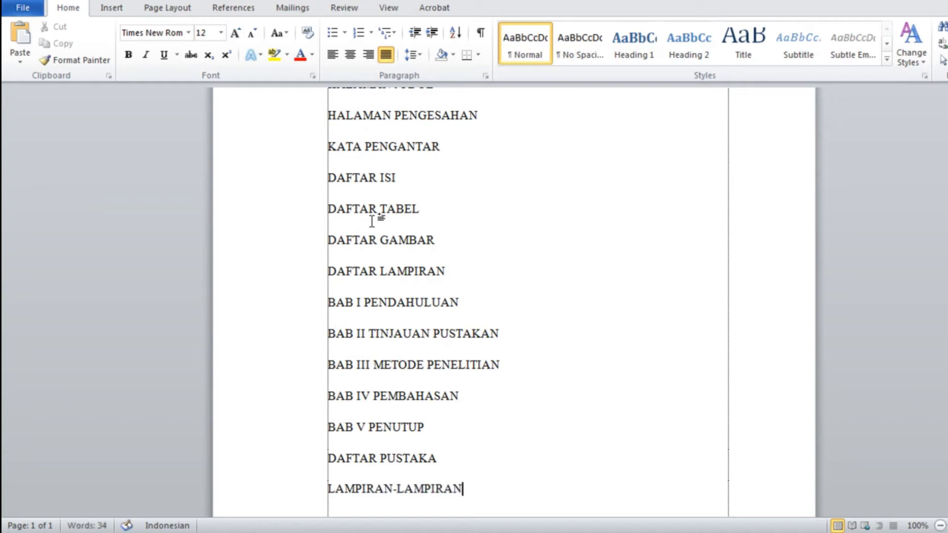
Review the whole outline from HALAMAN JUDUL to LAMPIRAN-LAMPIRAN
click(461, 302)
click(505, 365)
scroll(513, 296, up, 3)
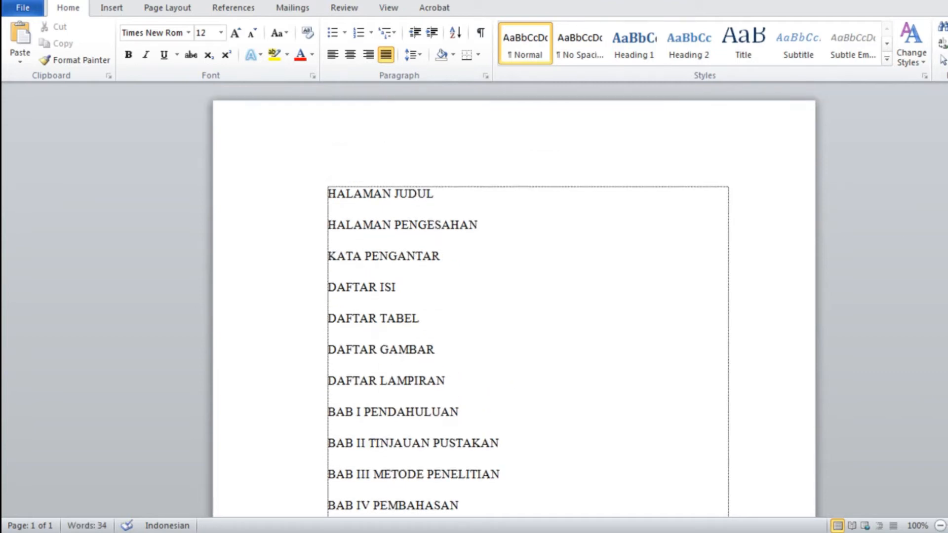
scroll(514, 296, down, 4)
scroll(514, 296, up, 2)
scroll(514, 297, down, 3)
scroll(513, 297, up, 3)
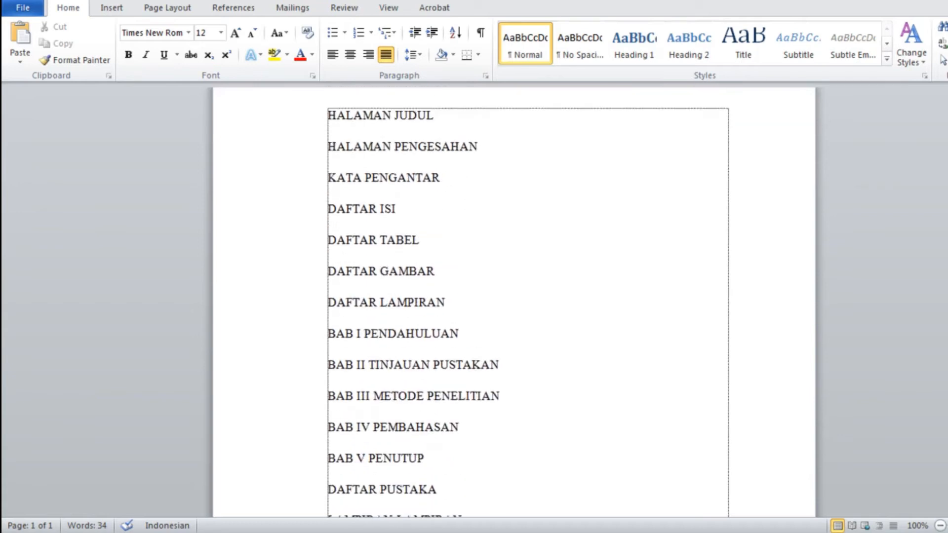
scroll(513, 296, down, 3)
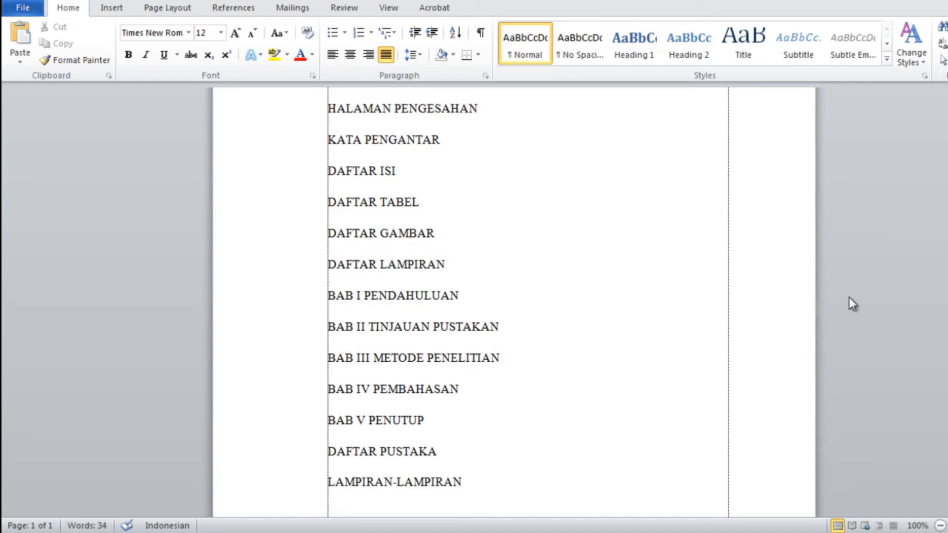
Add the subheading Latar Belakang on a new line below BAB I PENDAHULUAN
click(465, 296)
key(Return)
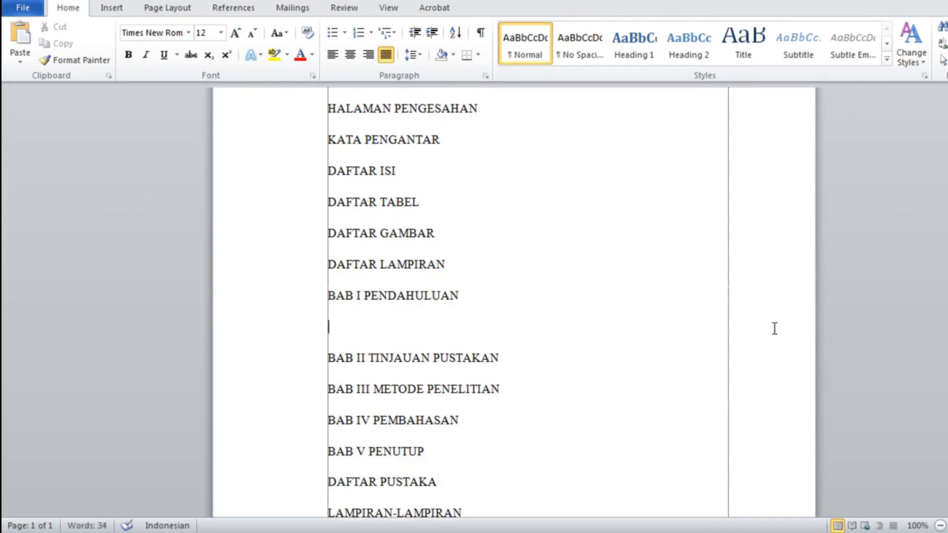
text(Latar Belk\)
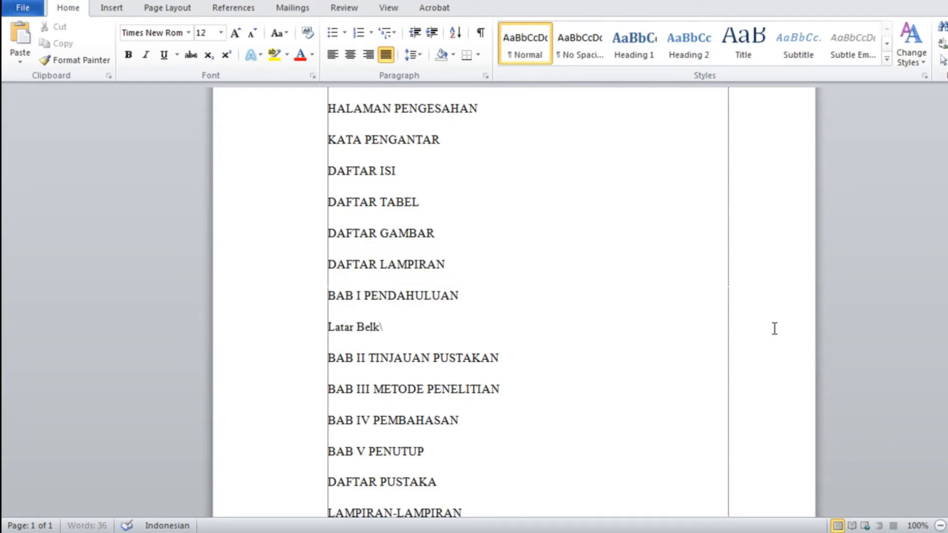
key(BackSpace)
key(BackSpace)
text(akang)
key(Return)
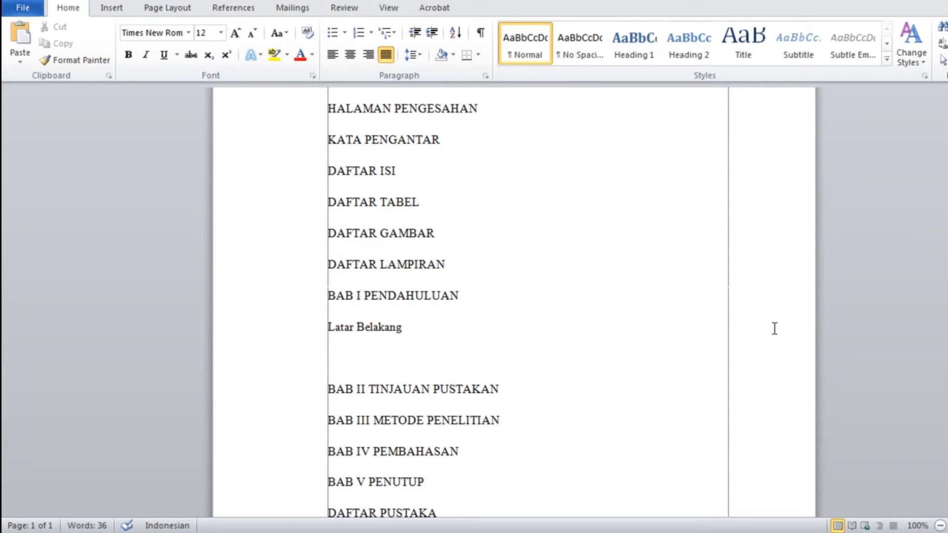
Add the subheadings Permasalahan and Tujuan dan Manfaat Penelitian on separate lines below Latar Belakang
text(Permasalagha)
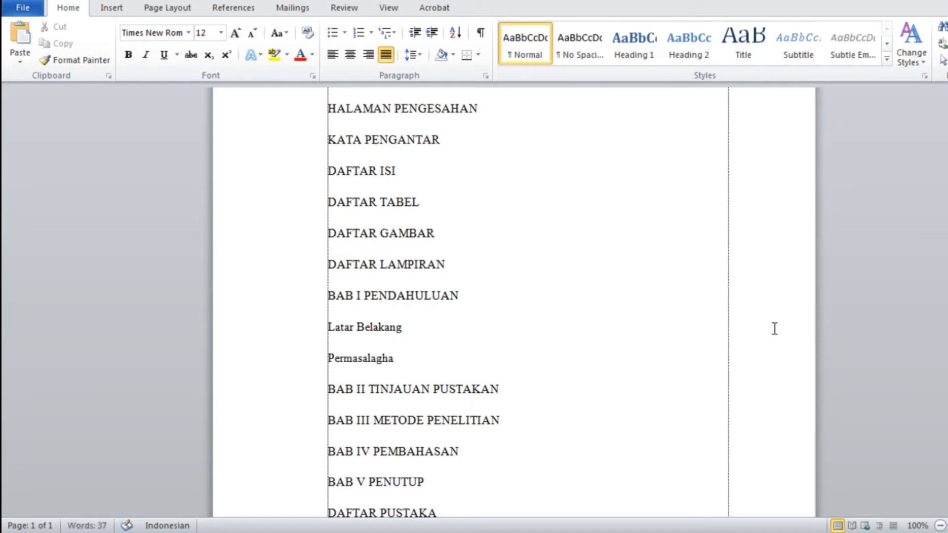
key(BackSpace)
key(BackSpace)
text(han)
key(Return)
text(Tujuann)
key(BackSpace)
text(dan Manfaat Penelitian)
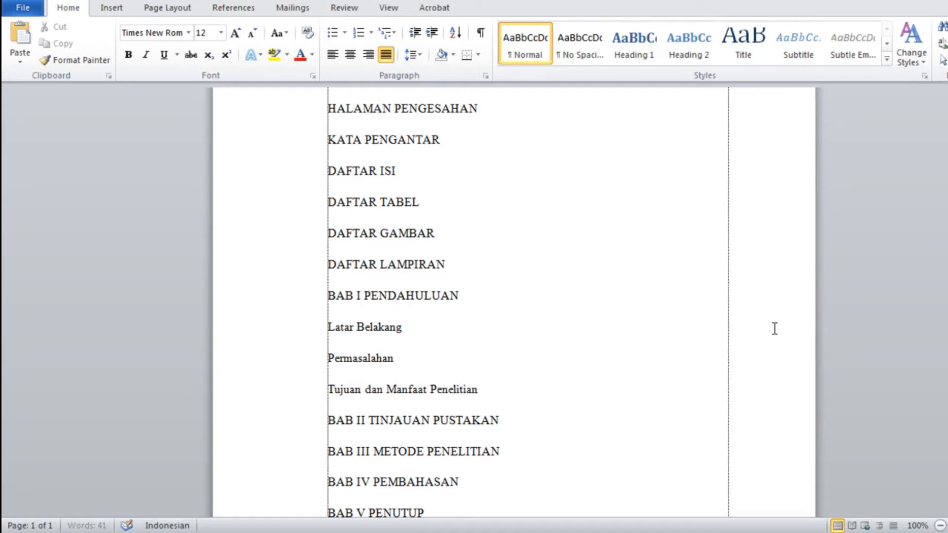
Correct the BAB II title to TINJAUAN PUSTAKA and add the subheadings Penelitian Terkait and Landasan Teori on separate lines below it
click(527, 420)
key(BackSpace)
key(Return)
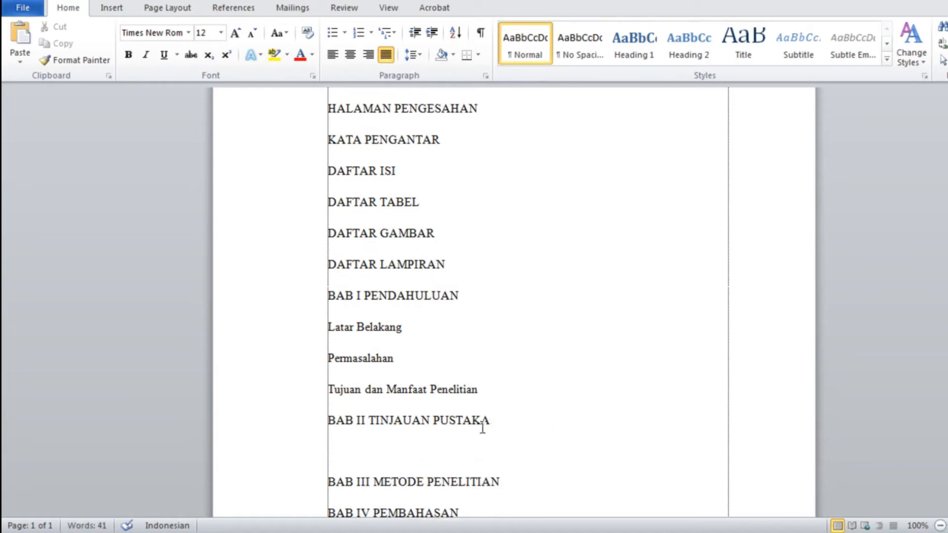
text(Penelitian Terkait)
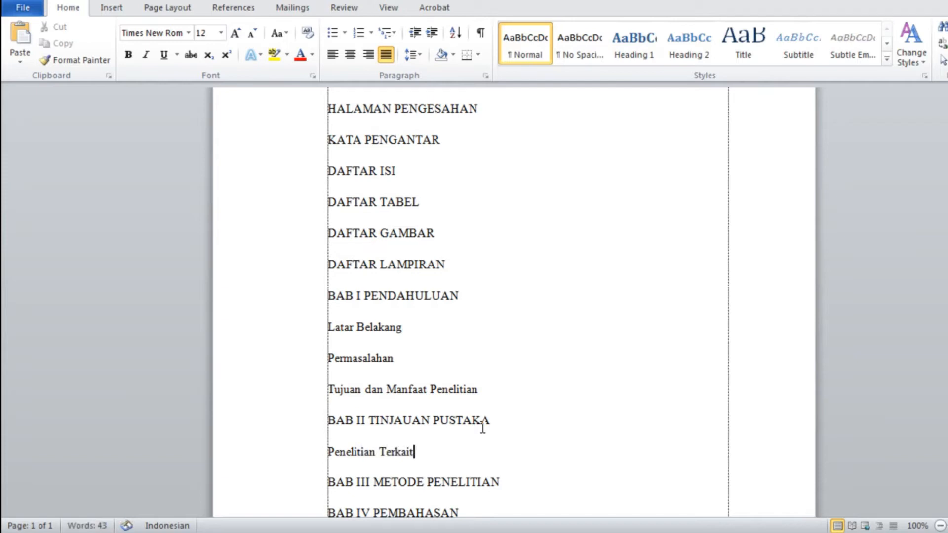
key(Return)
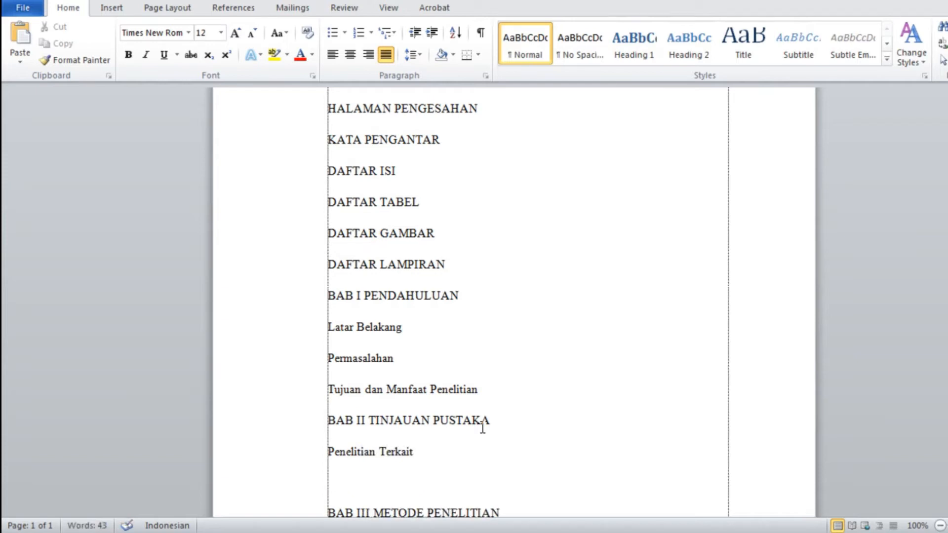
text(Landasan Te)
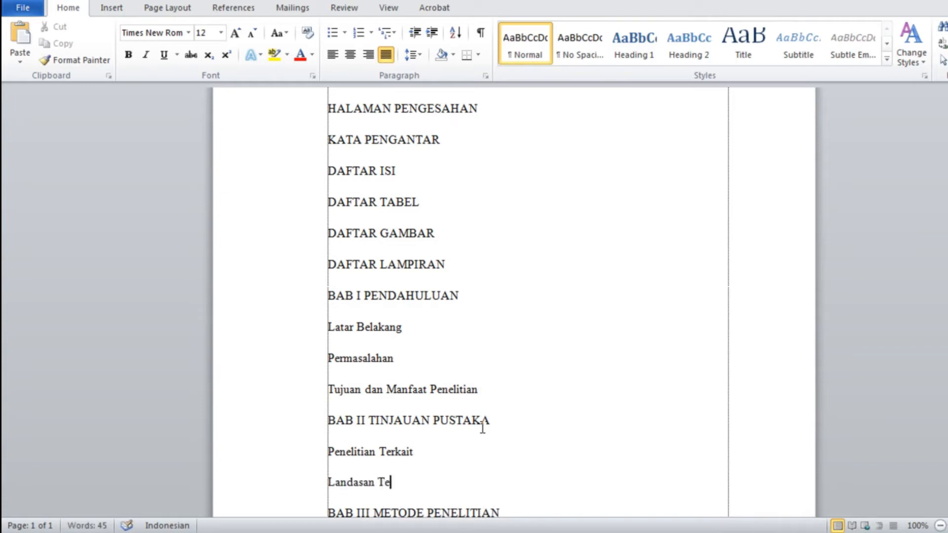
text(ori)
Add the subheadings Metode Olah Data and Metode Analisis on separate lines below BAB III METODE PENELITIAN
scroll(610, 384, down, 3)
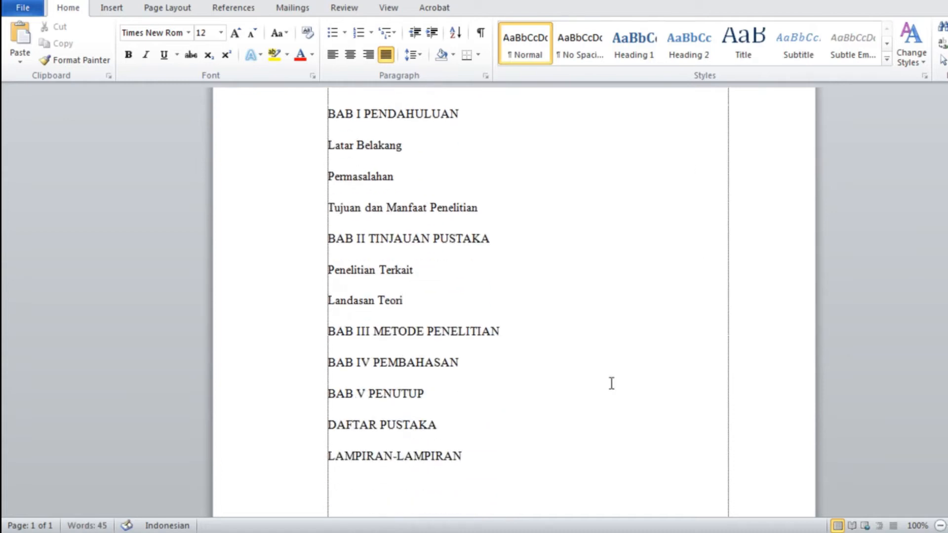
click(511, 331)
key(Return)
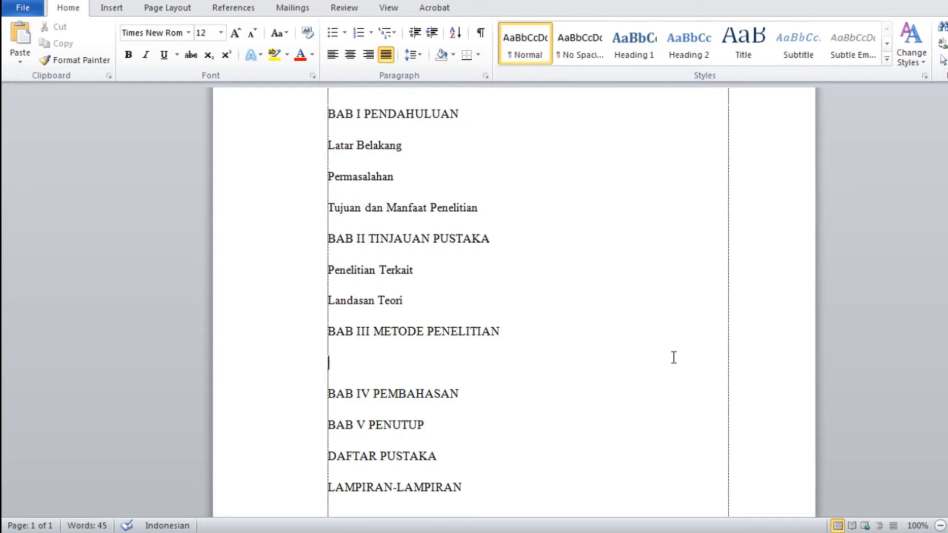
text(Metode Ola)
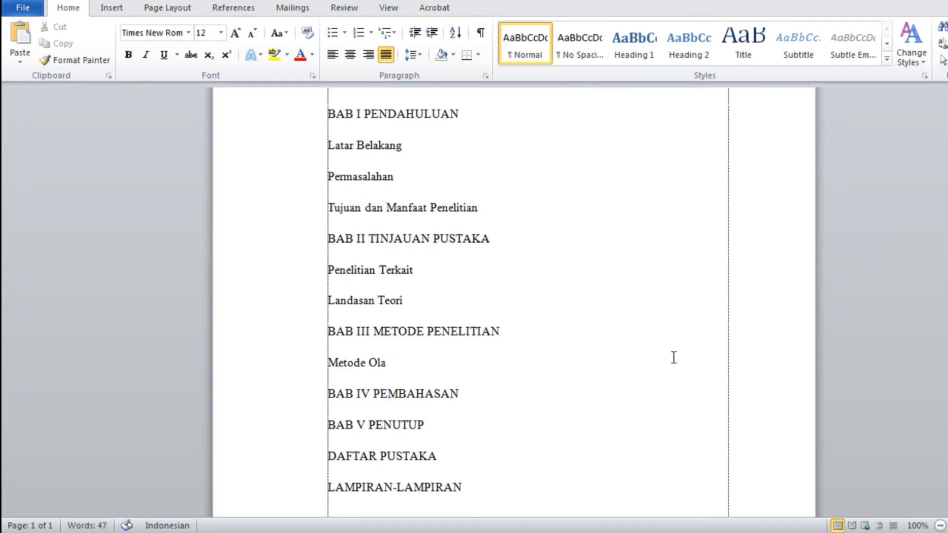
text(h Data)
key(Return)
text(Metode)
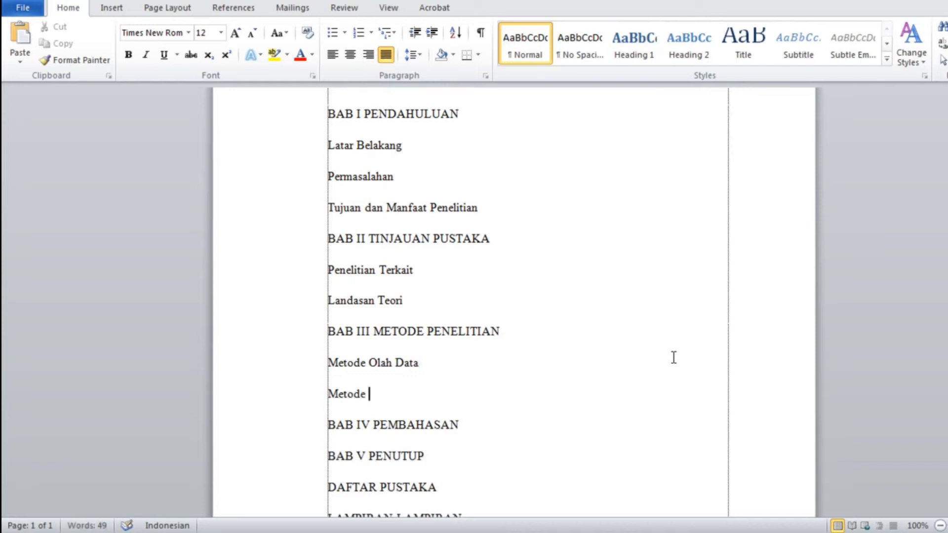
text( Analisis)
Add the subheadings Hasil Analisis and Hasil Penelitian on separate lines below BAB IV PEMBAHASAN
click(477, 429)
key(Return)
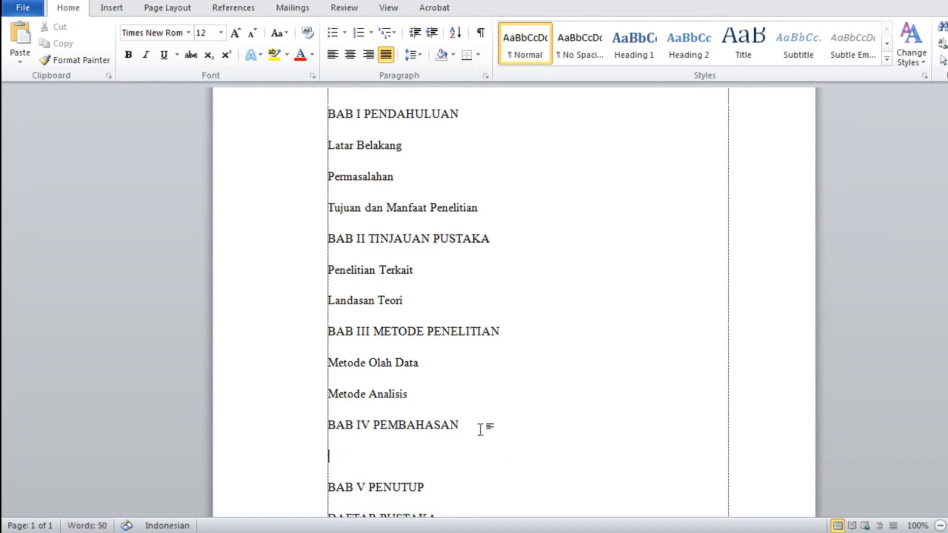
text(Hasil A)
text(n)
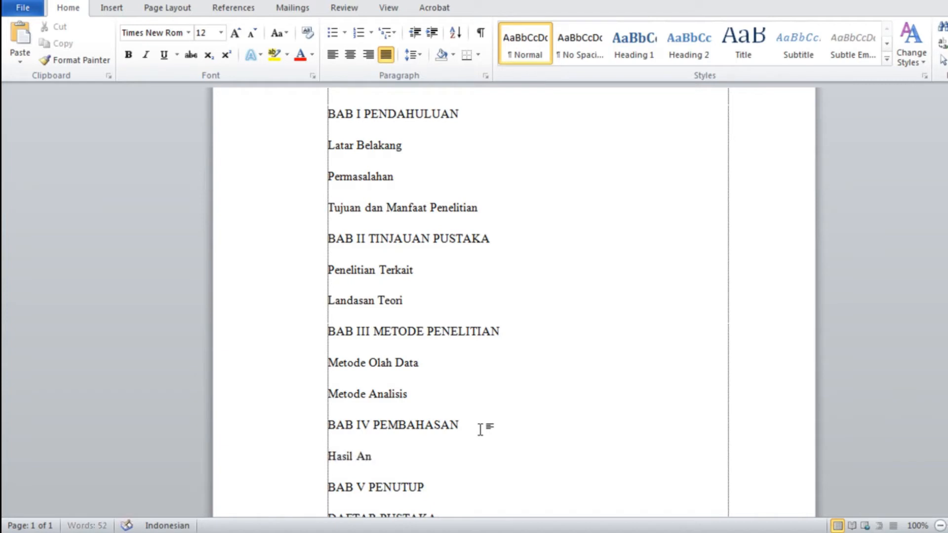
text(alisis)
key(Return)
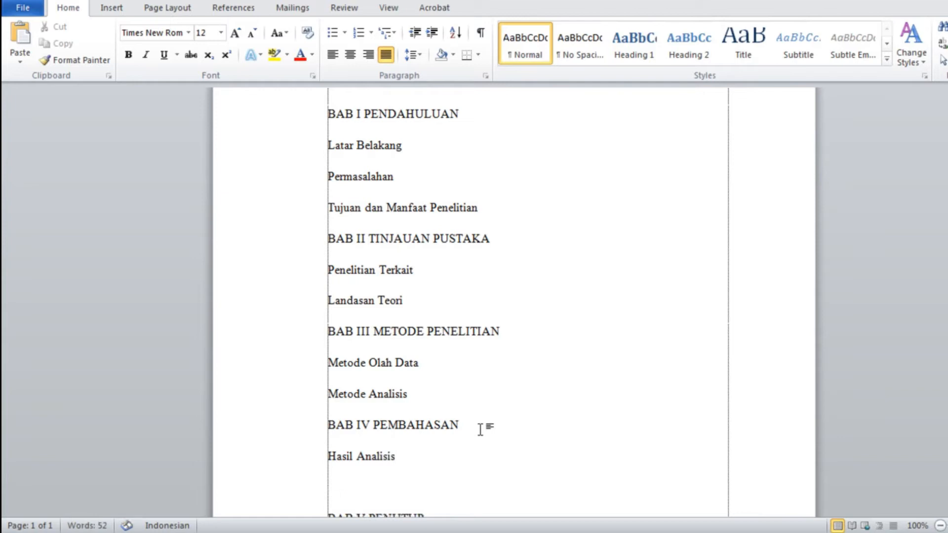
text(Hasil P)
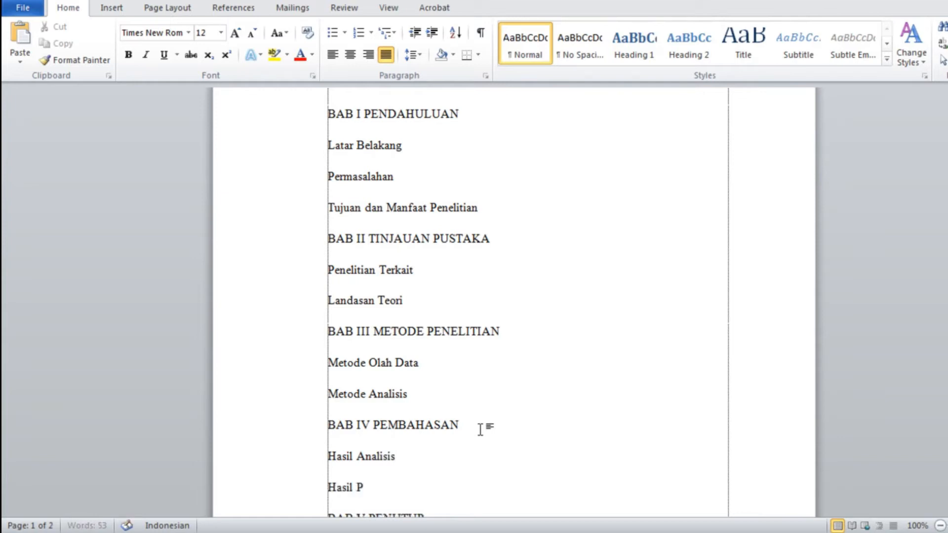
text(enelitian)
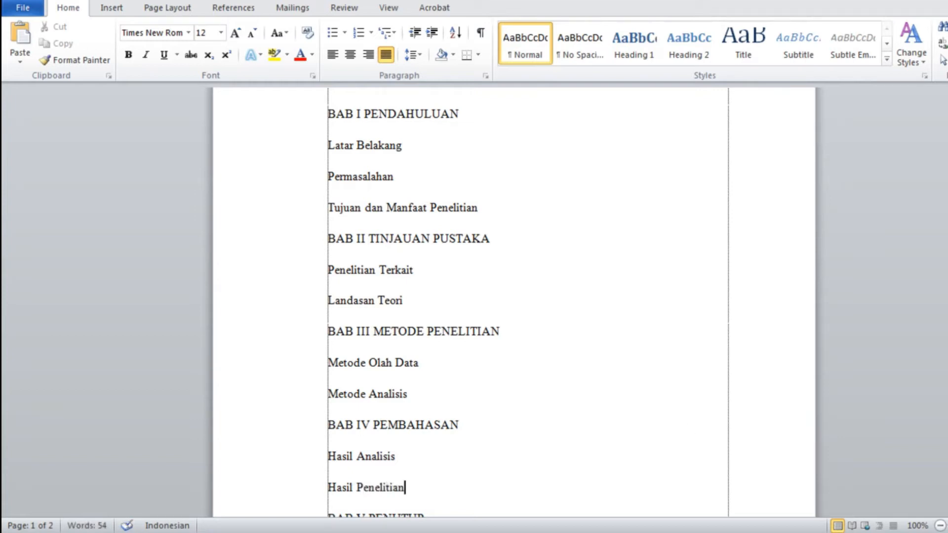
Add the subheadings Kesimpulan and Saran on separate lines below BAB V PENUTUP
scroll(568, 369, down, 7)
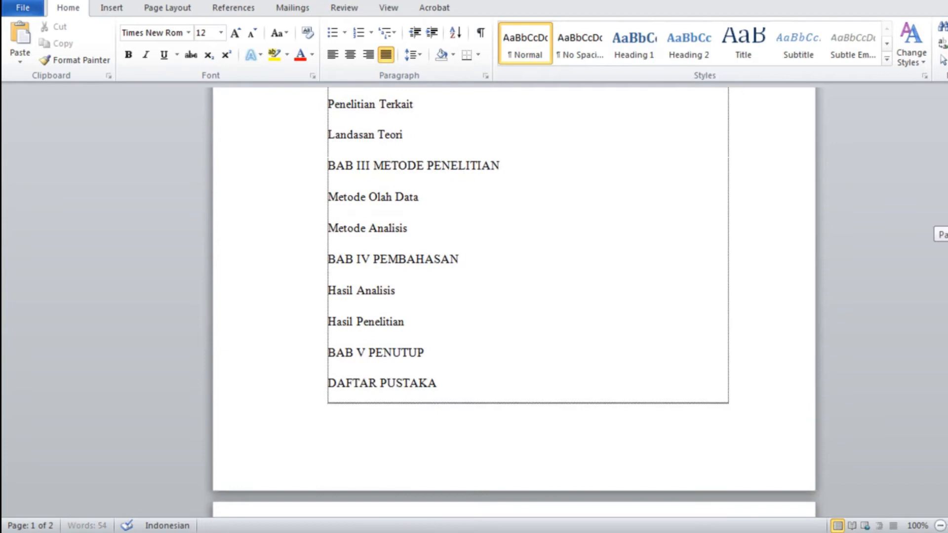
click(434, 306)
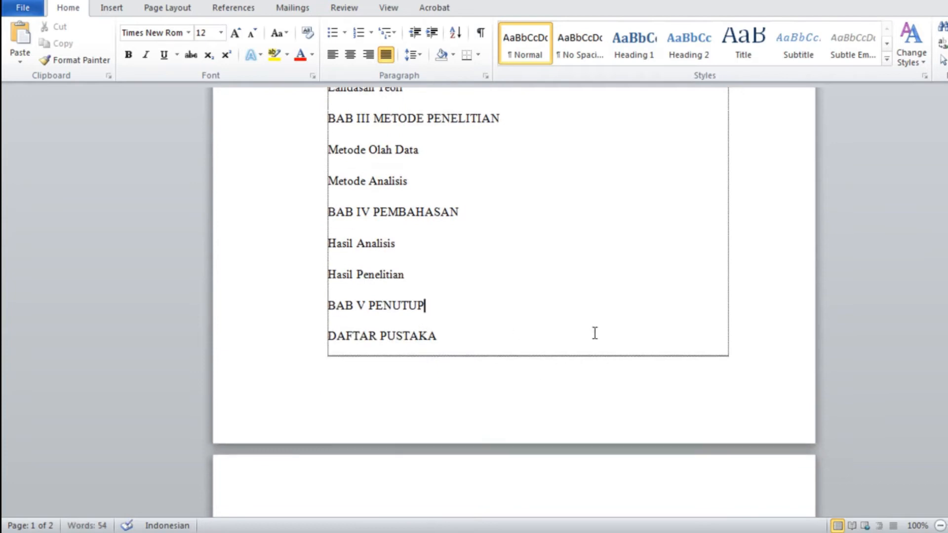
key(Return)
text(Kesim)
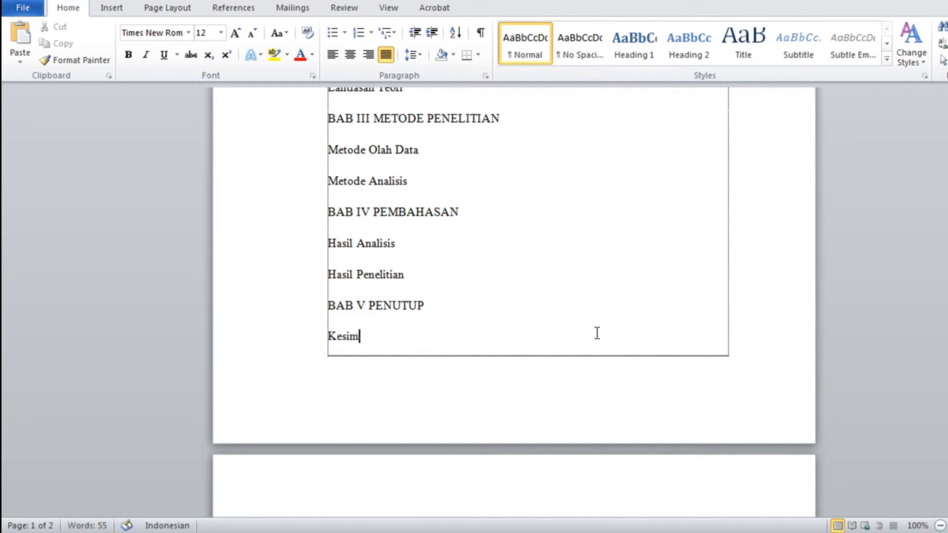
text(pulan)
key(Down)
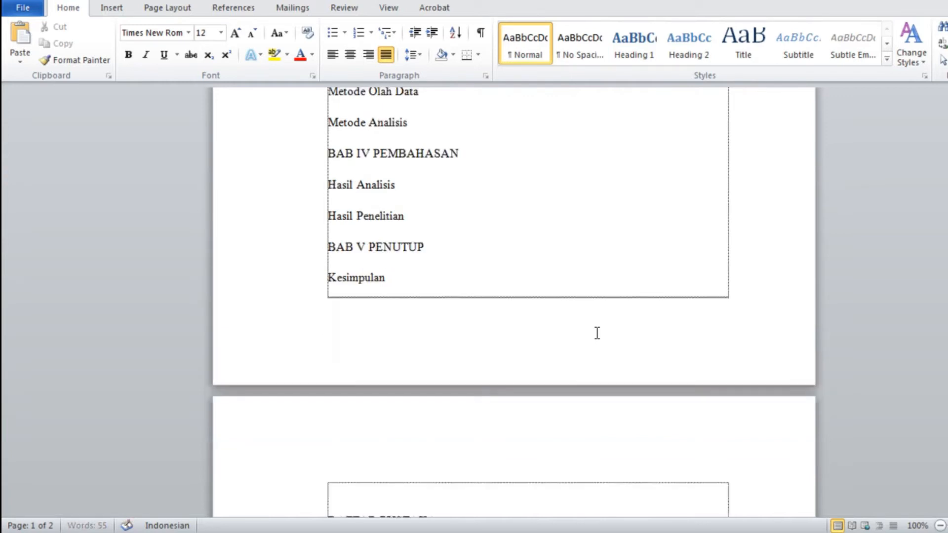
text(Saran)
click(395, 279)
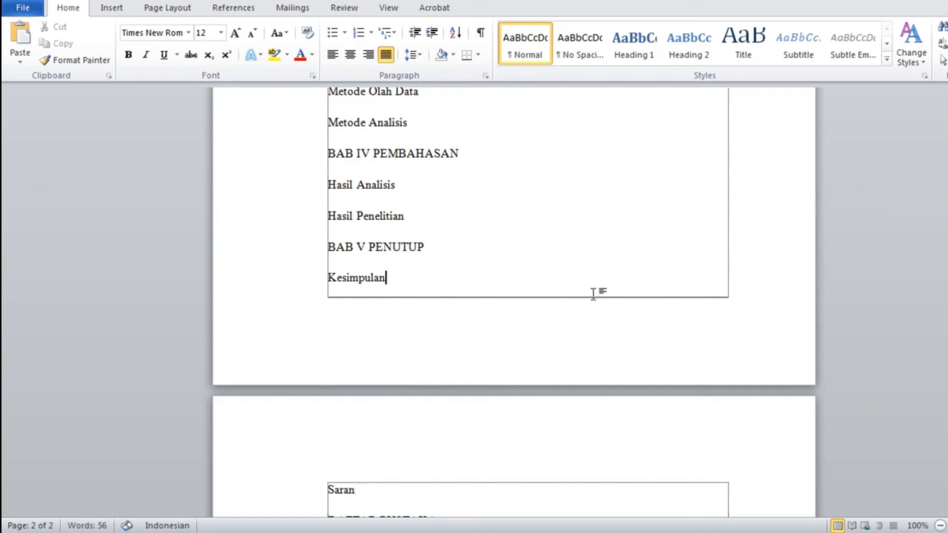
Review the full outline across both pages, including the subheadings under BAB I
scroll(514, 301, down, 5)
scroll(513, 301, up, 15)
scroll(514, 301, up, 8)
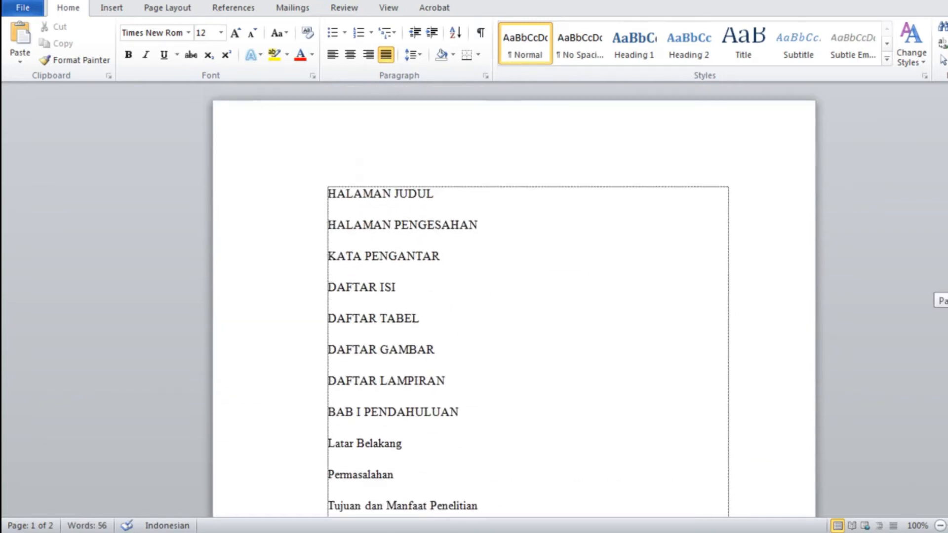
scroll(514, 303, down, 1)
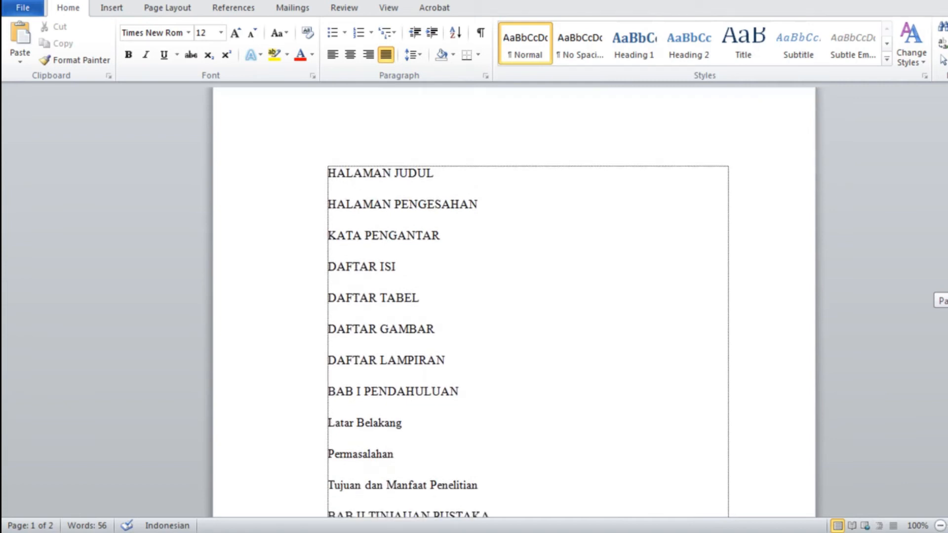
scroll(514, 302, down, 20)
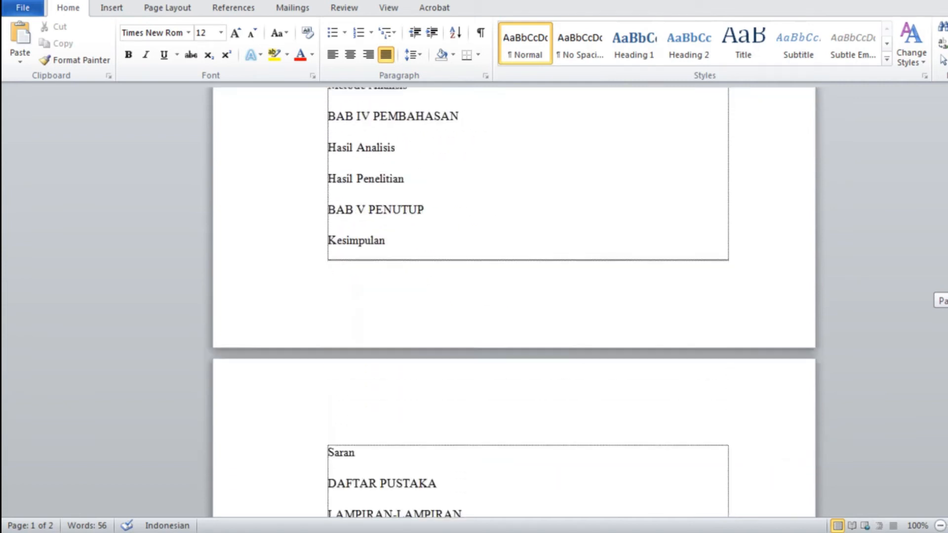
scroll(513, 301, up, 20)
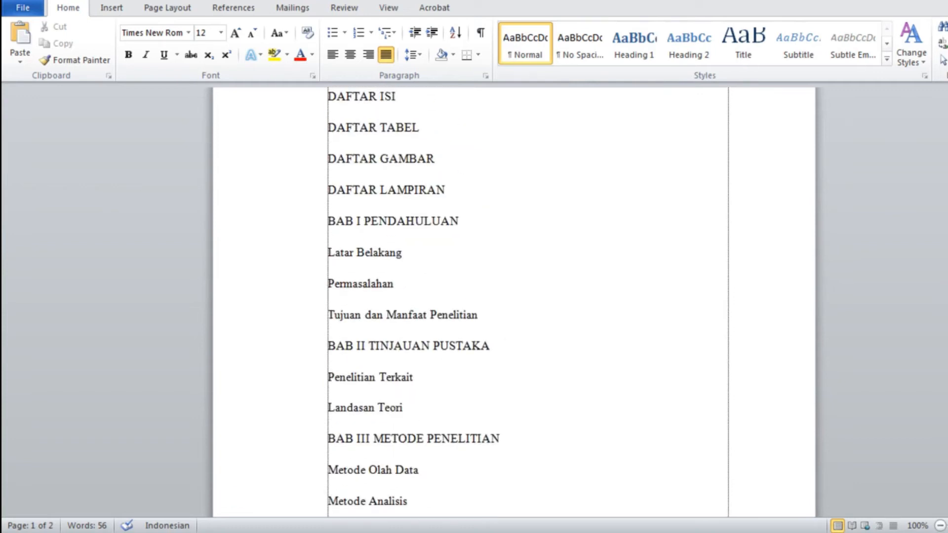
drag(328, 259, 458, 310)
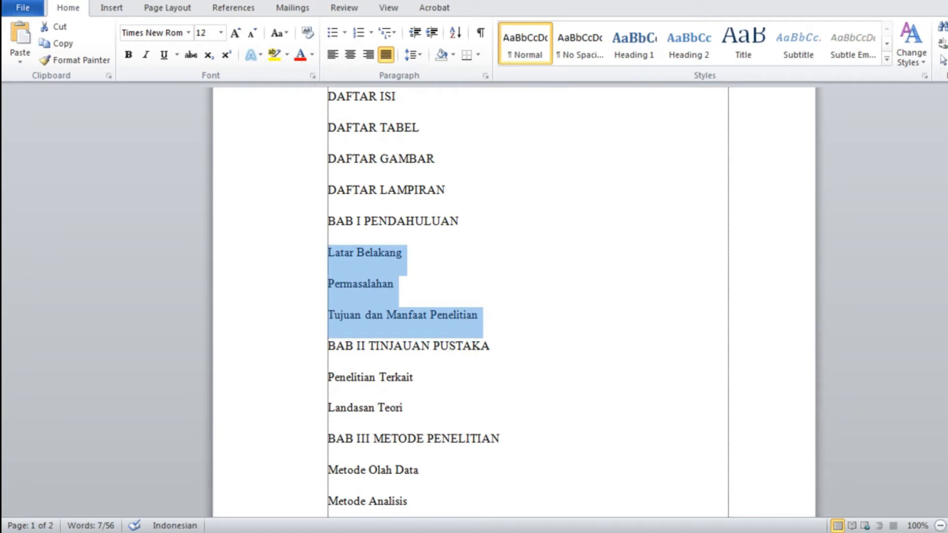
scroll(514, 301, down, 5)
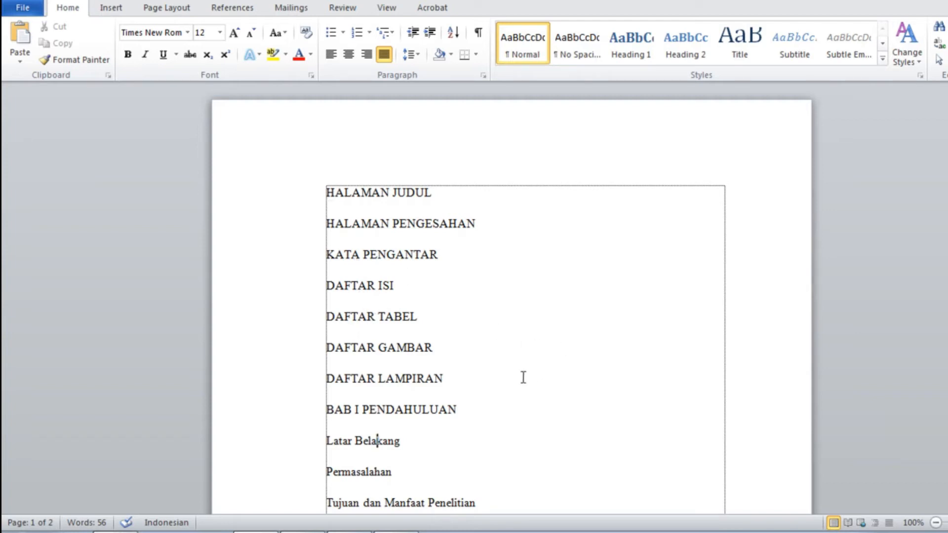
Apply the Heading 1 style to all titles from HALAMAN JUDUL through BAB I PENDAHULUAN
mouse_move(947, 163)
mouse_down()
mouse_move(947, 186)
mouse_move(947, 169)
mouse_up()
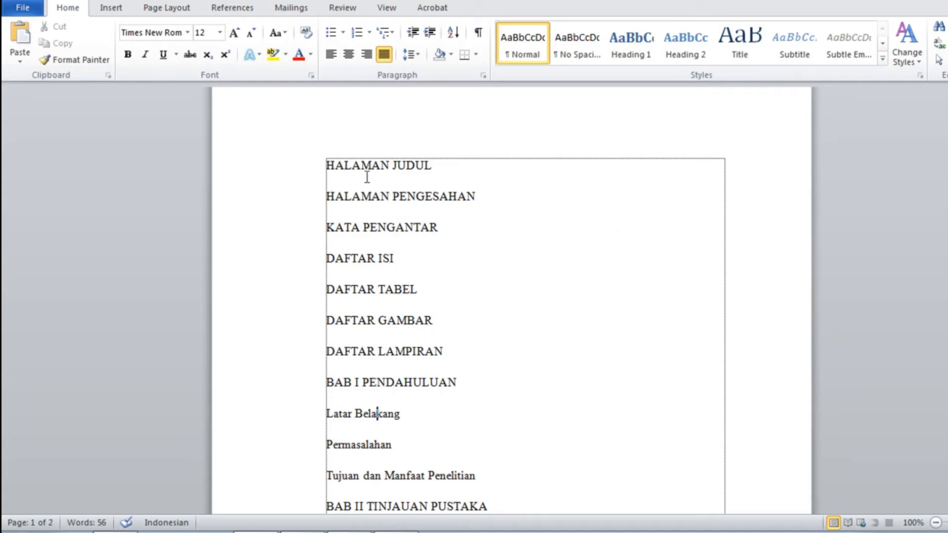
drag(298, 173, 390, 383)
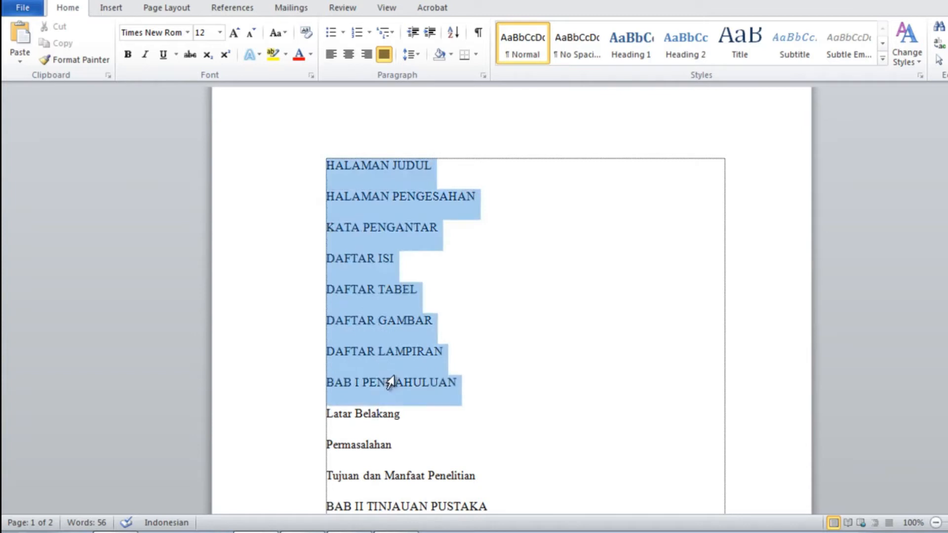
click(641, 63)
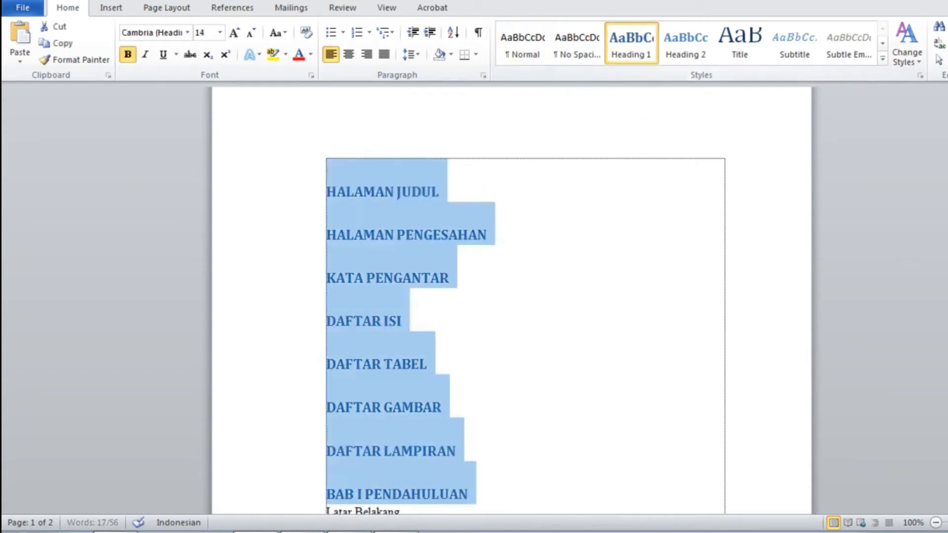
Apply the Heading 2 style to Latar Belakang, Permasalahan, and Tujuan dan Manfaat Penelitian under BAB I
drag(947, 180, 947, 250)
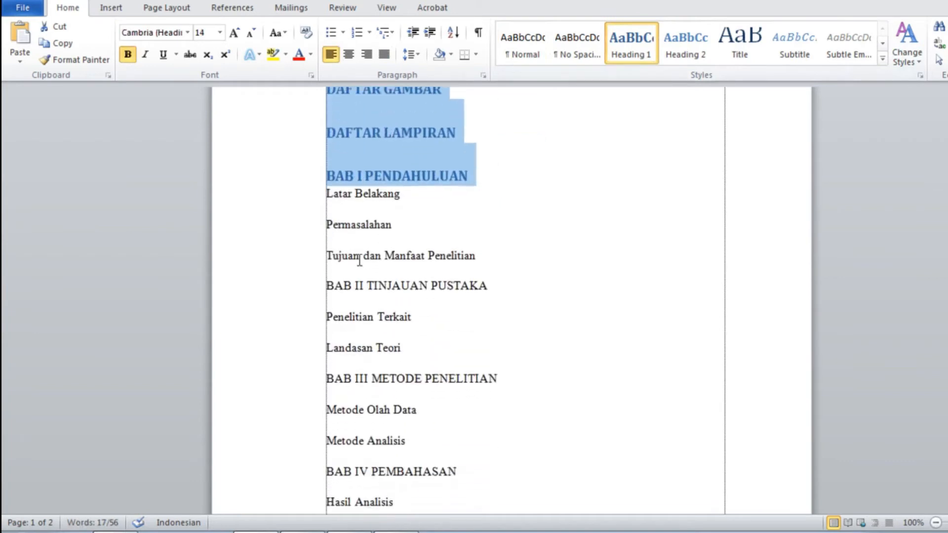
click(386, 218)
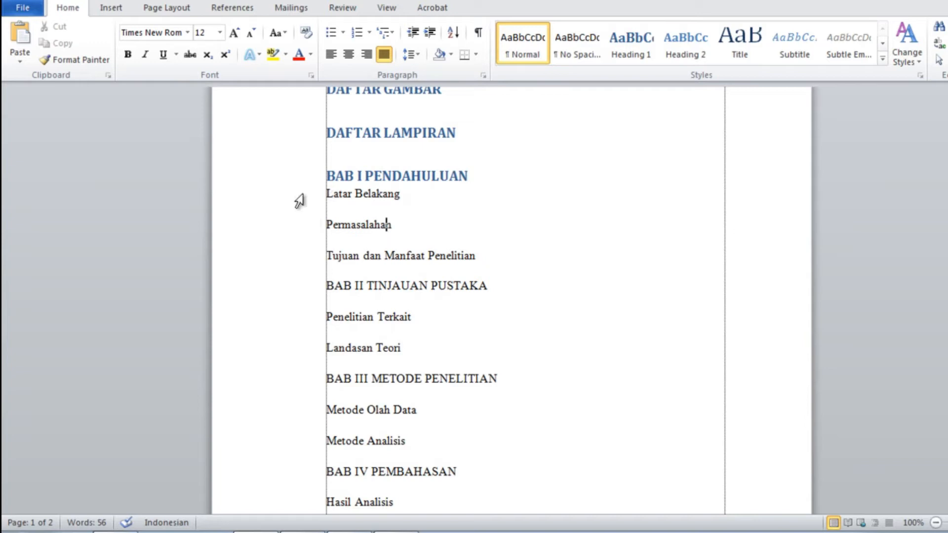
drag(309, 203, 335, 258)
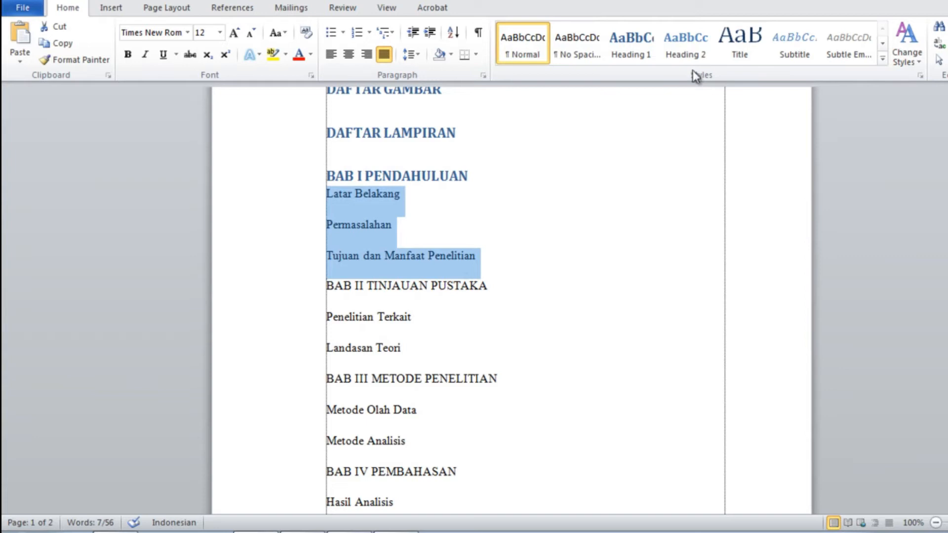
click(686, 44)
Apply Heading 1 to BAB II TINJAUAN PUSTAKA and Heading 2 to its subheadings Penelitian Terkait and Landasan Teori
click(304, 284)
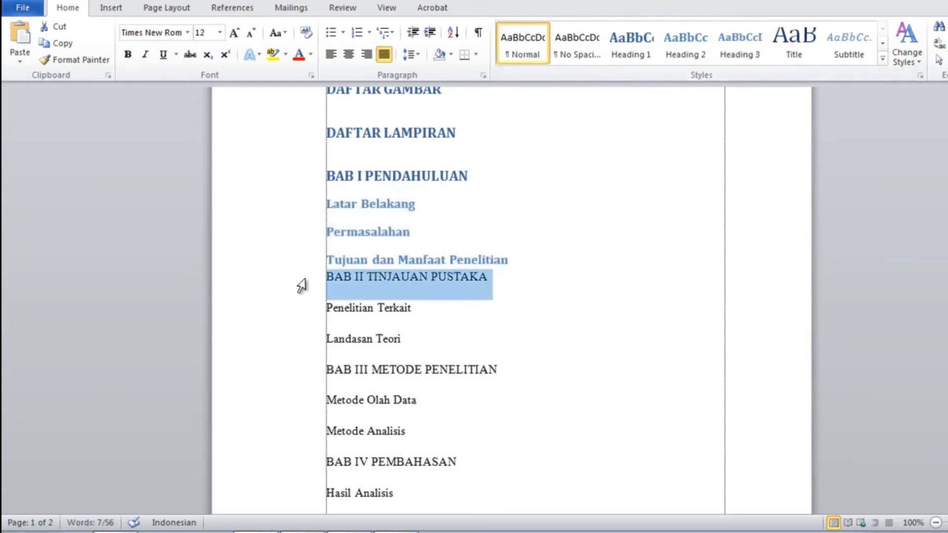
click(635, 56)
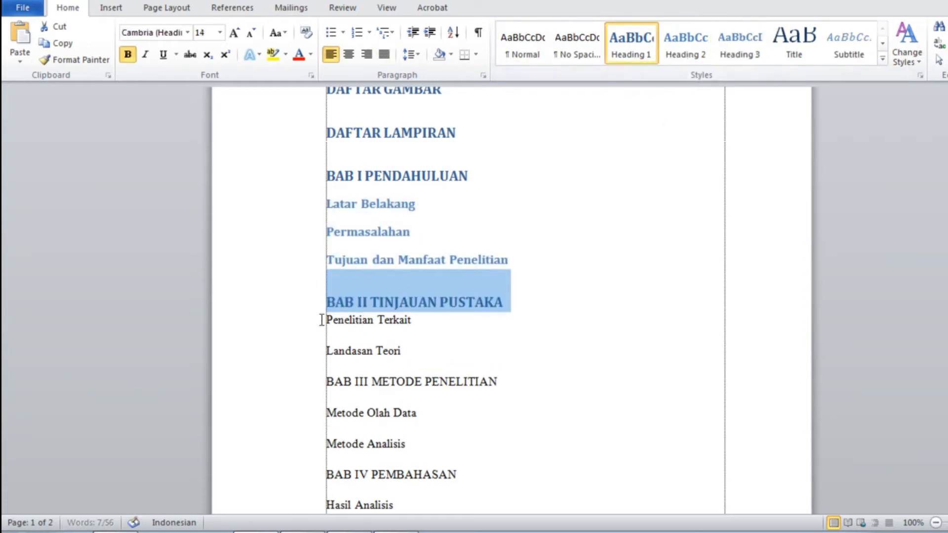
drag(296, 326, 320, 356)
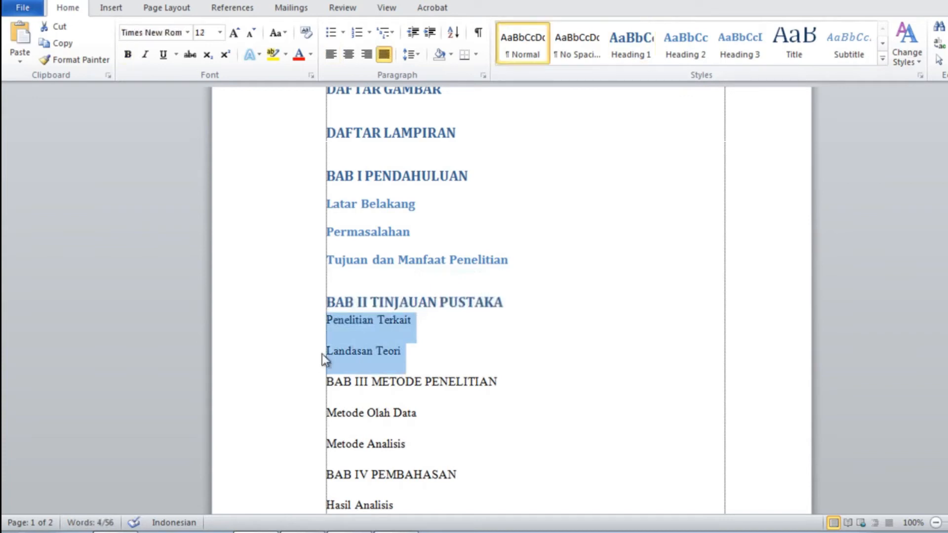
click(698, 57)
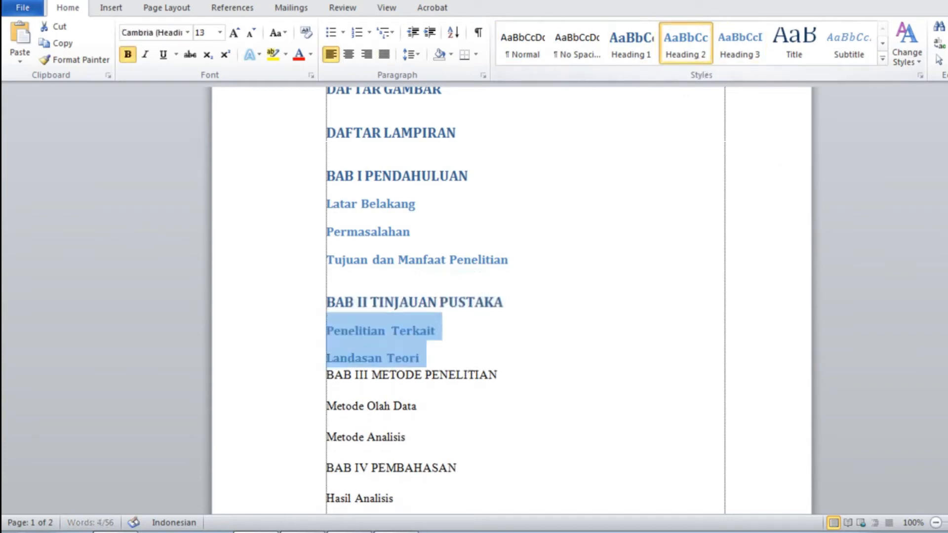
Apply Heading 1 to BAB III METODE PENELITIAN and Heading 2 to its subheadings Metode Olah Data and Metode Analisis
scroll(390, 239, down, 3)
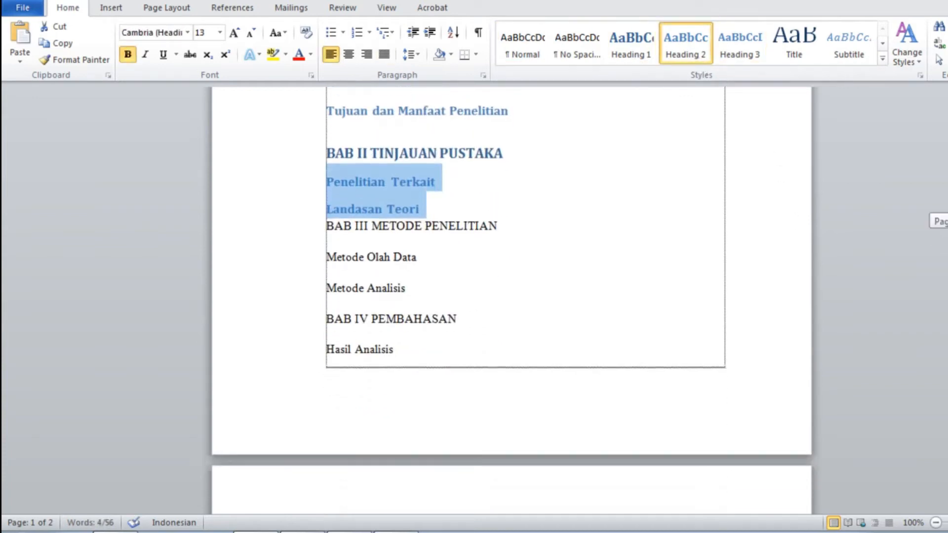
click(307, 237)
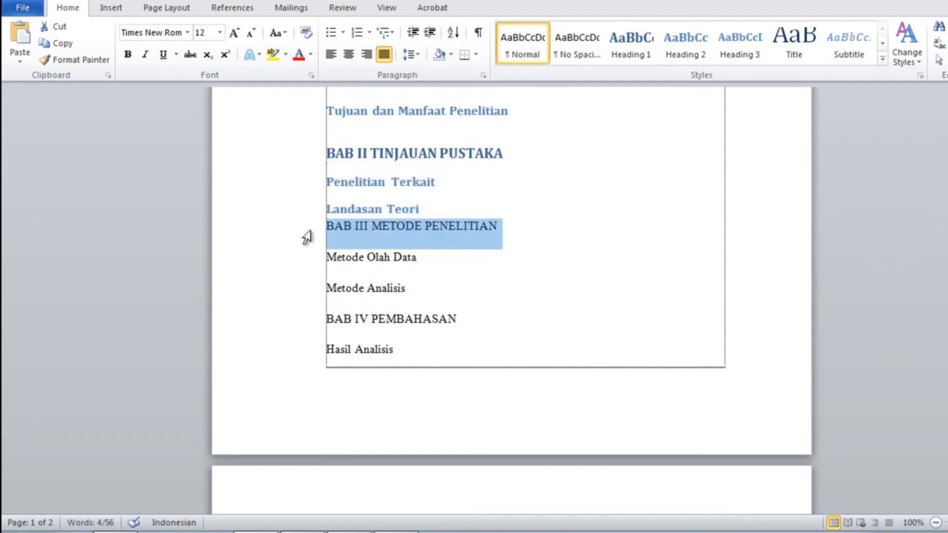
click(639, 54)
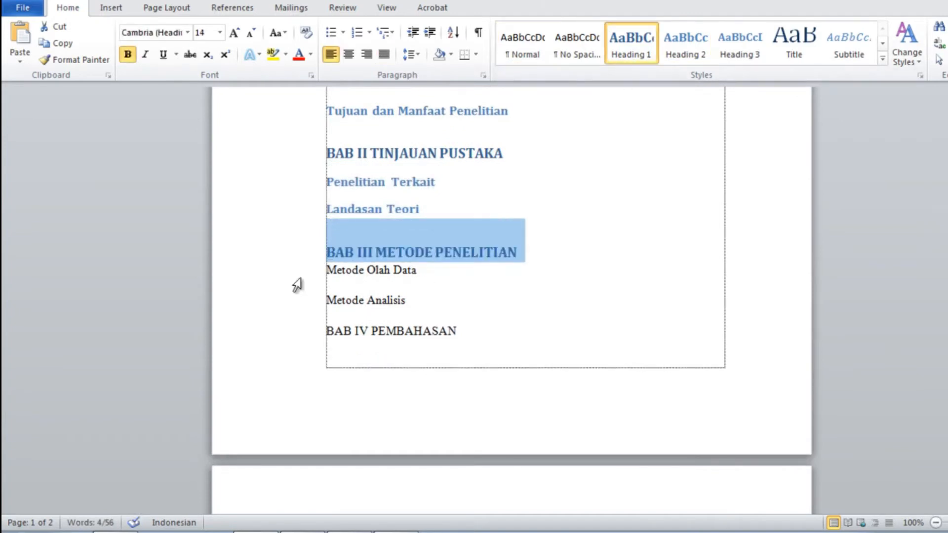
drag(298, 283, 315, 315)
click(696, 55)
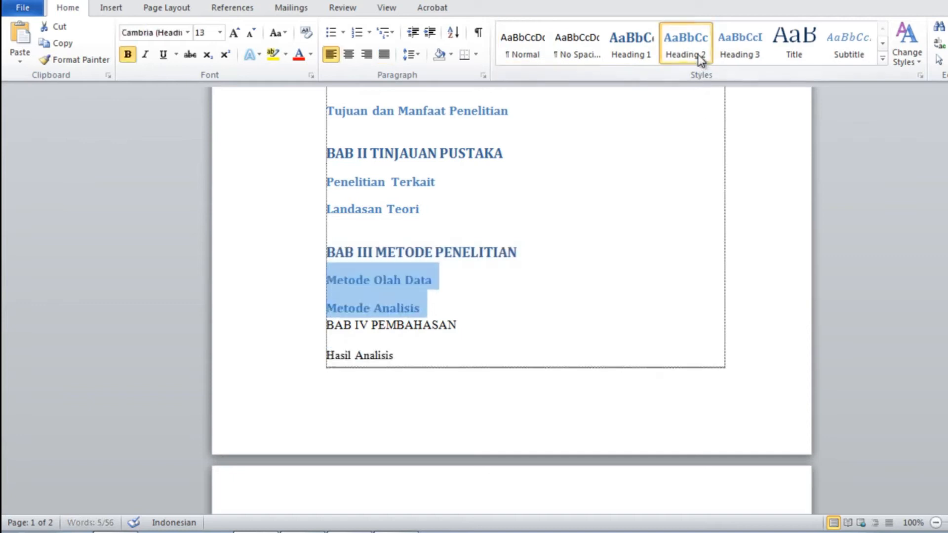
Apply Heading 1 to BAB IV PEMBAHASAN and Heading 2 to its subheadings Hasil Analisis and Hasil Penelitian
scroll(512, 296, down, 3)
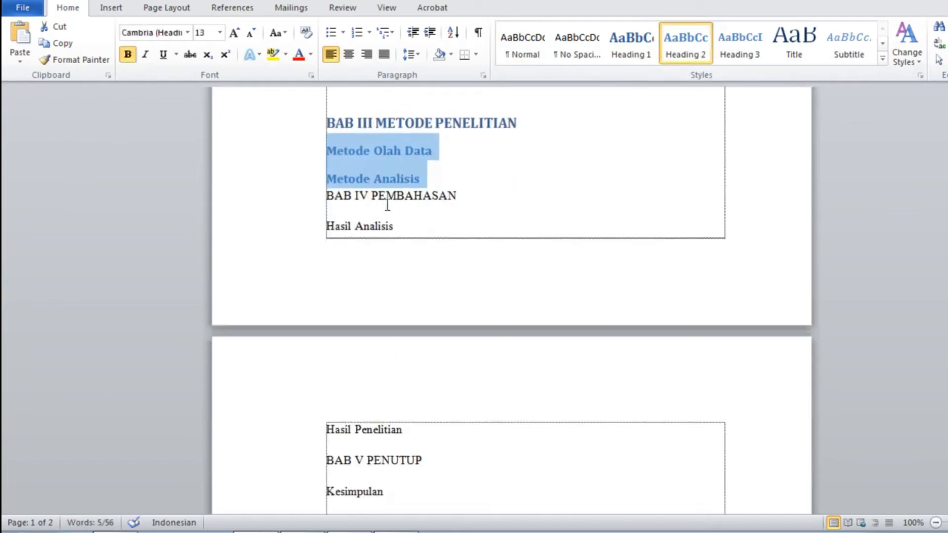
click(314, 200)
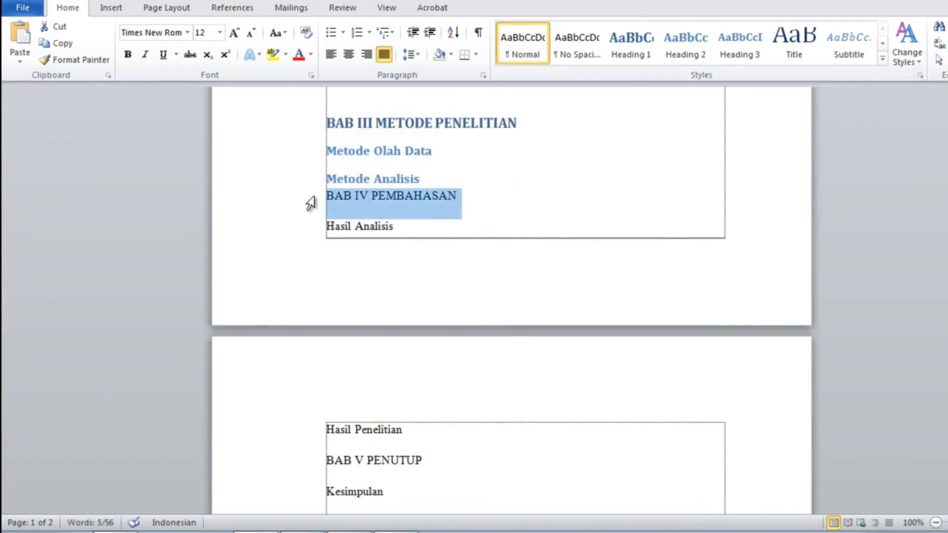
click(642, 47)
scroll(511, 296, down, 3)
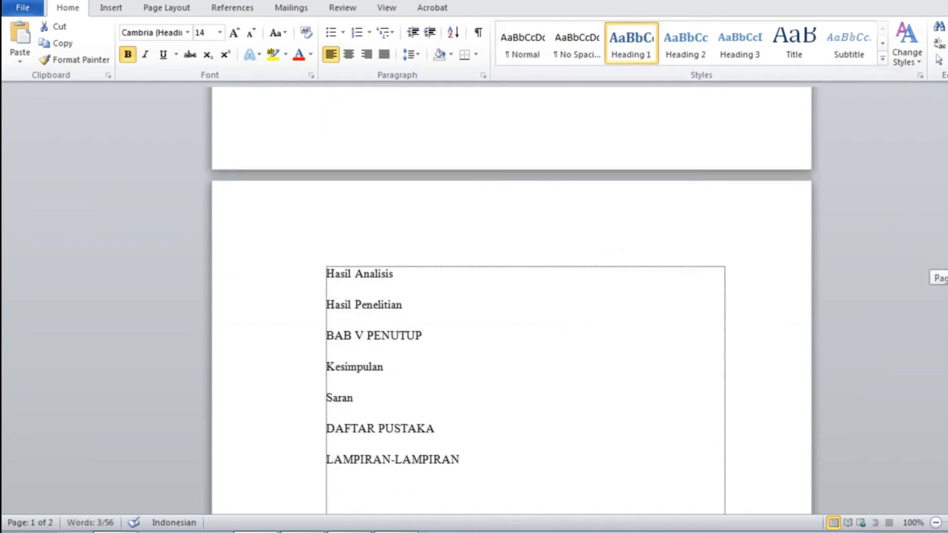
drag(300, 286, 307, 310)
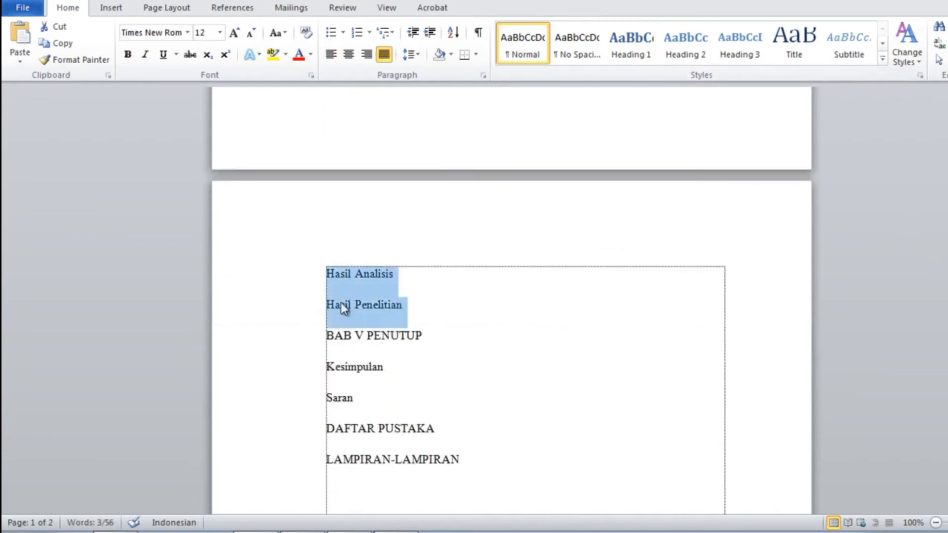
click(684, 52)
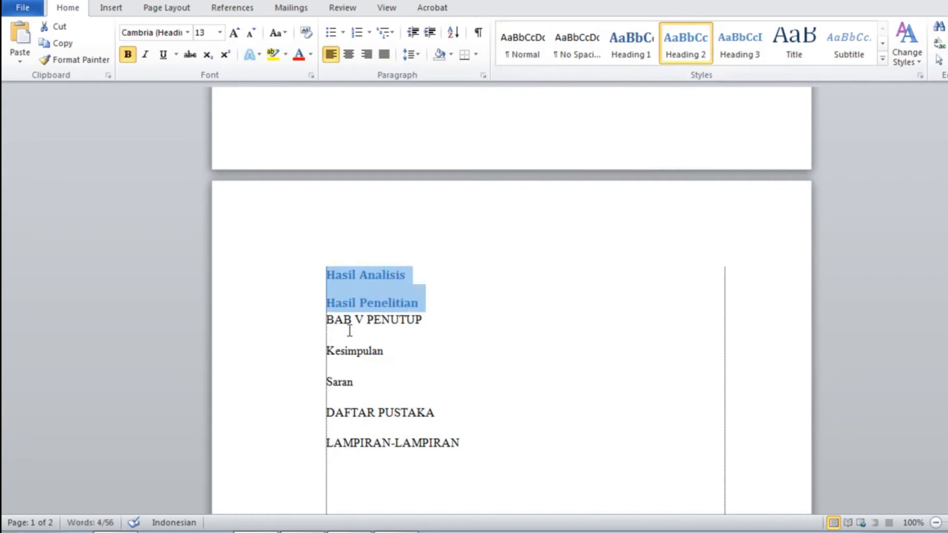
Apply Heading 1 to BAB V PENUTUP and Heading 2 to its subheadings Kesimpulan and Saran
click(271, 328)
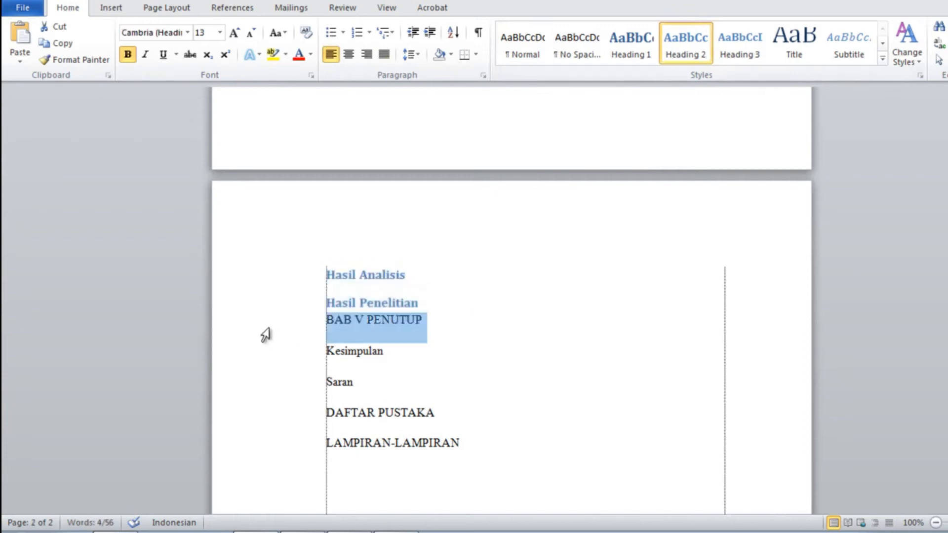
click(638, 62)
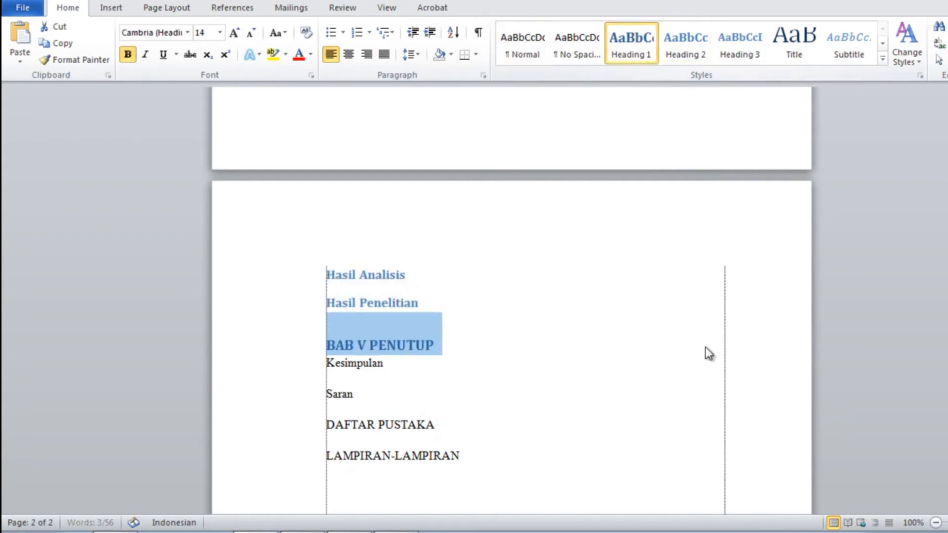
click(707, 352)
drag(307, 372, 307, 398)
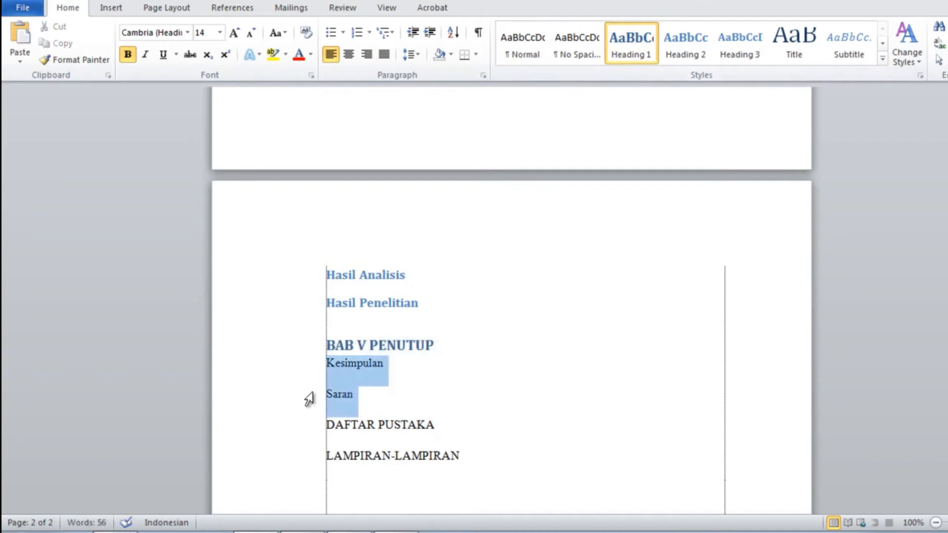
click(686, 45)
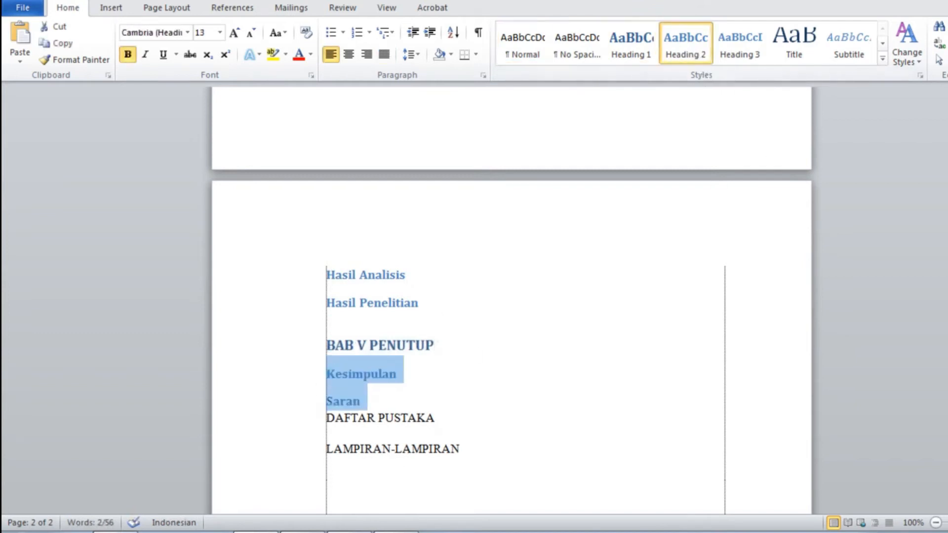
Apply the Heading 1 style to the closing titles DAFTAR PUSTAKA and LAMPIRAN-LAMPIRAN
scroll(511, 297, down, 3)
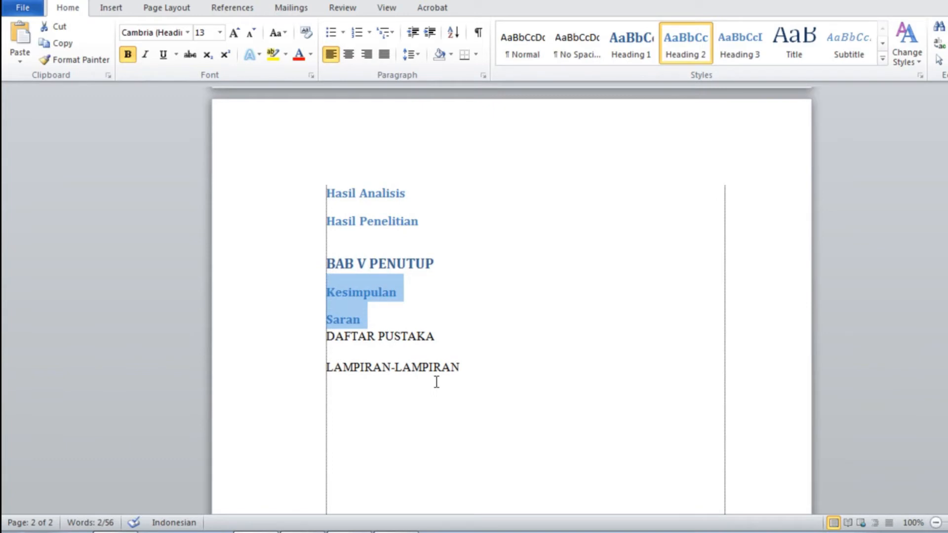
drag(288, 345, 297, 379)
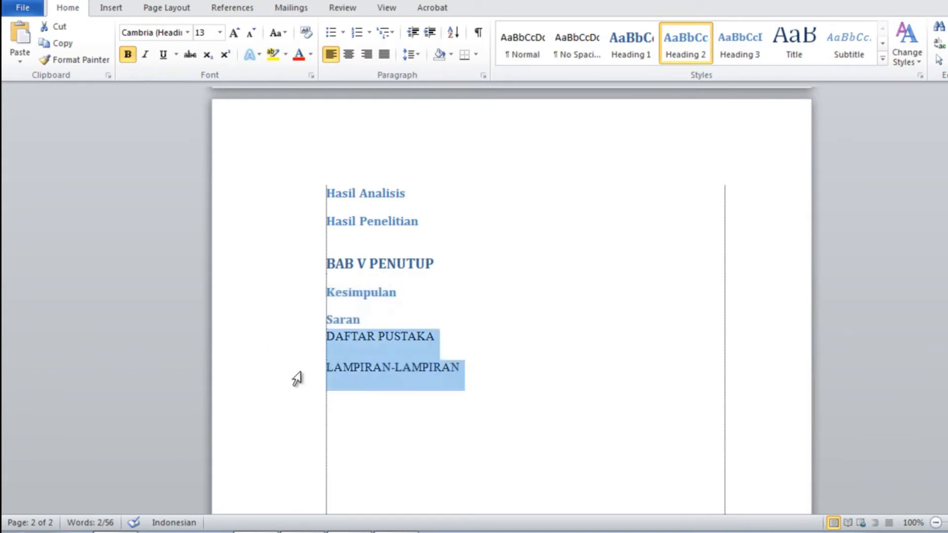
click(638, 54)
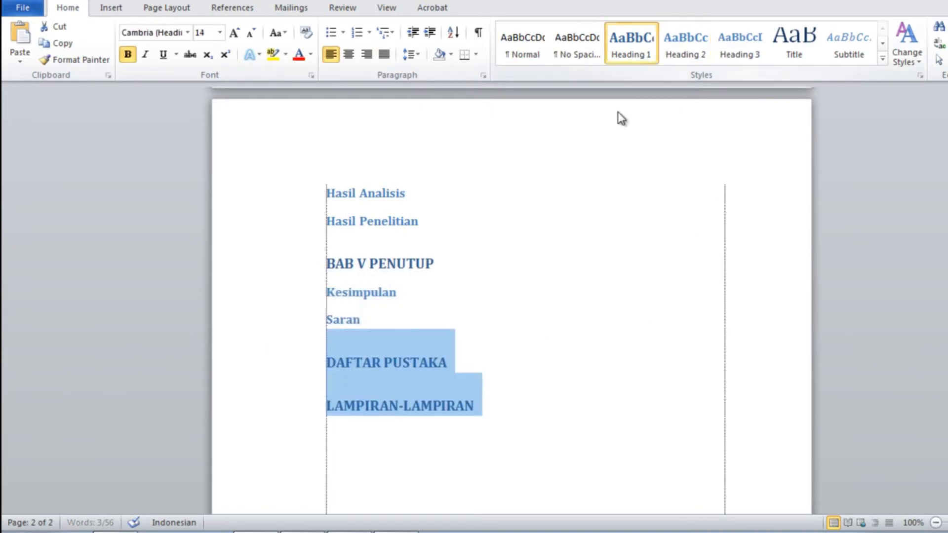
click(453, 362)
Set the text of the whole document to Times New Roman, size 12
drag(947, 355, 947, 171)
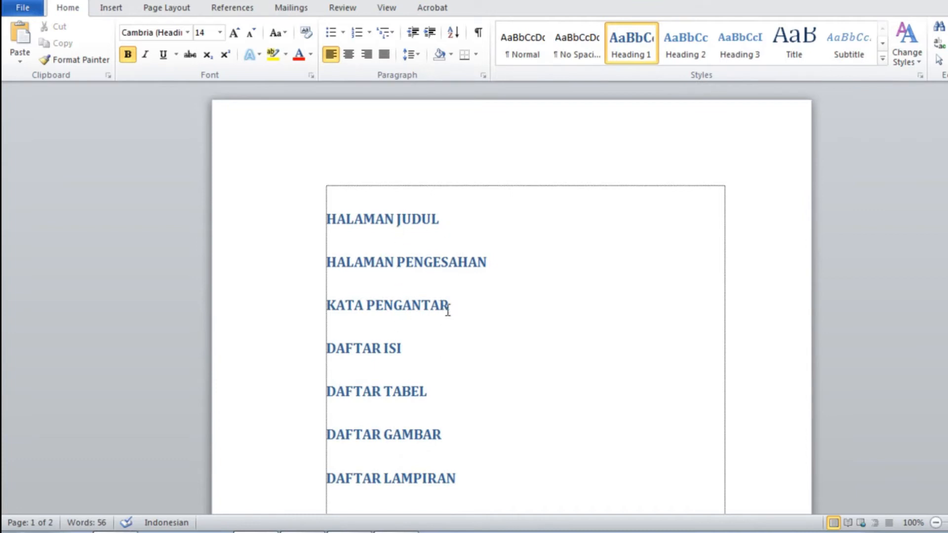
mouse_move(947, 182)
mouse_down()
mouse_move(947, 311)
mouse_move(947, 182)
mouse_up()
key(ctrl+a)
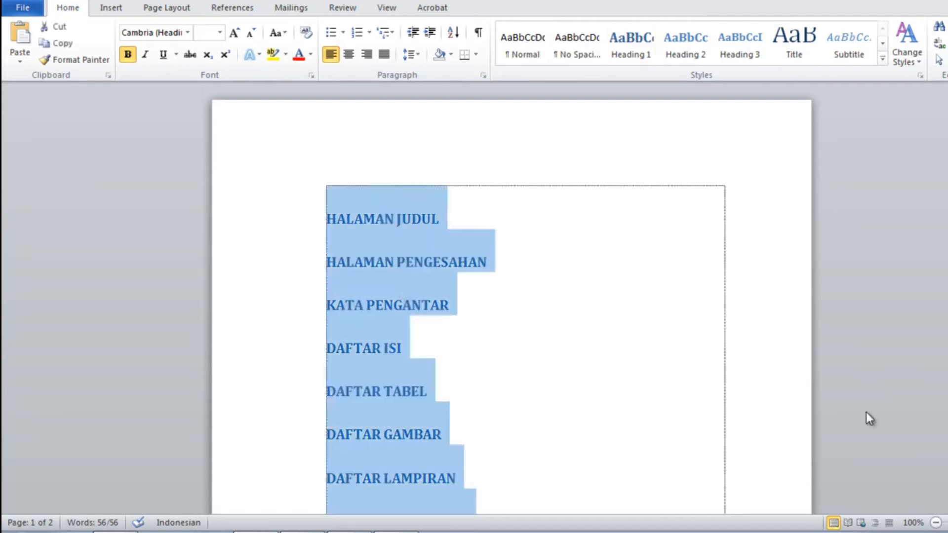
scroll(513, 297, down, 5)
scroll(530, 313, down, 15)
scroll(531, 313, up, 20)
click(188, 34)
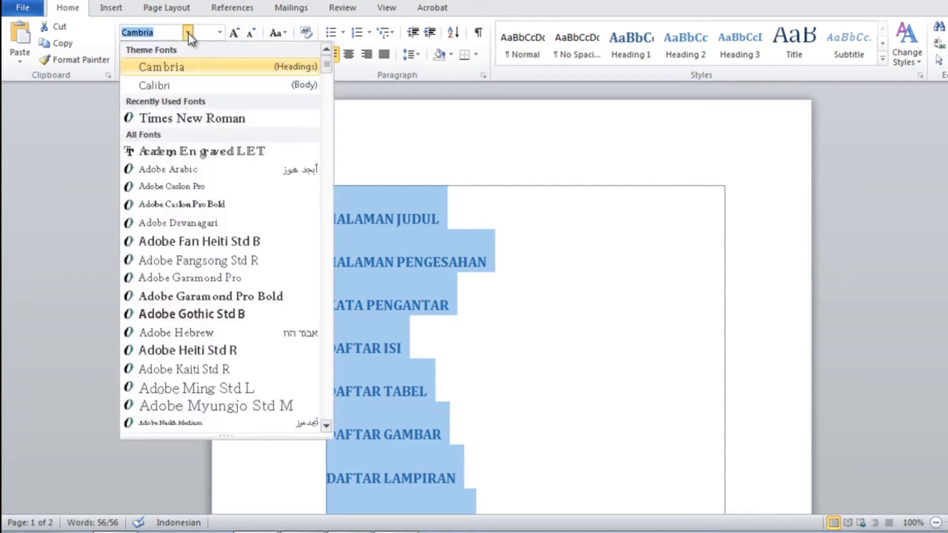
click(192, 118)
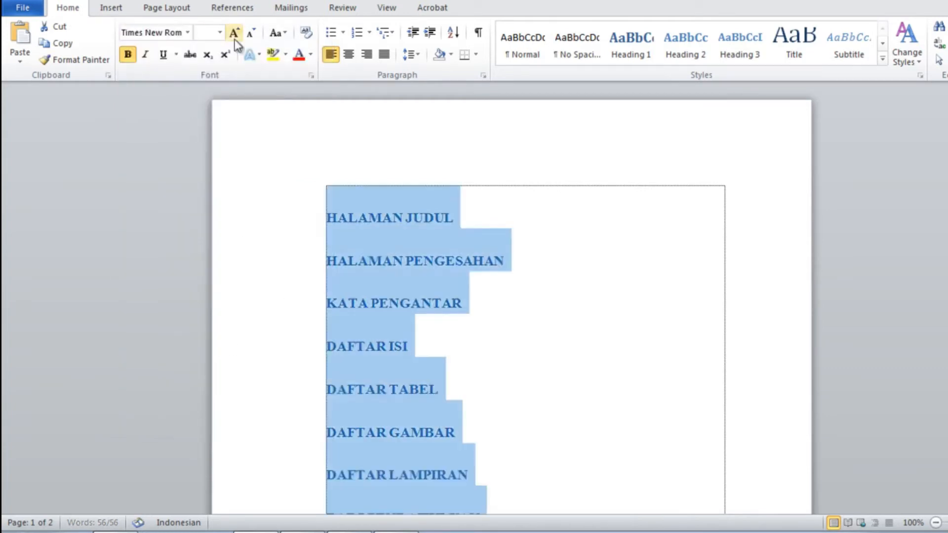
click(220, 33)
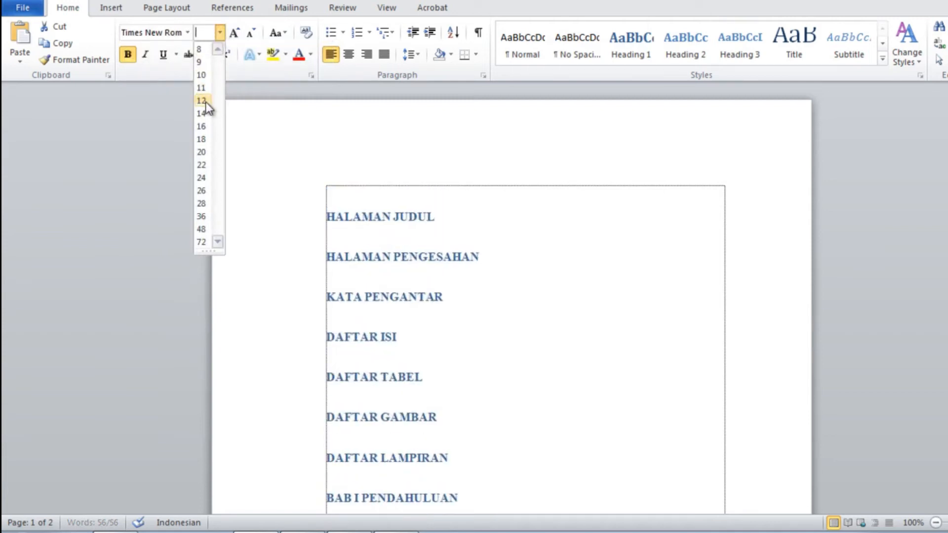
click(206, 102)
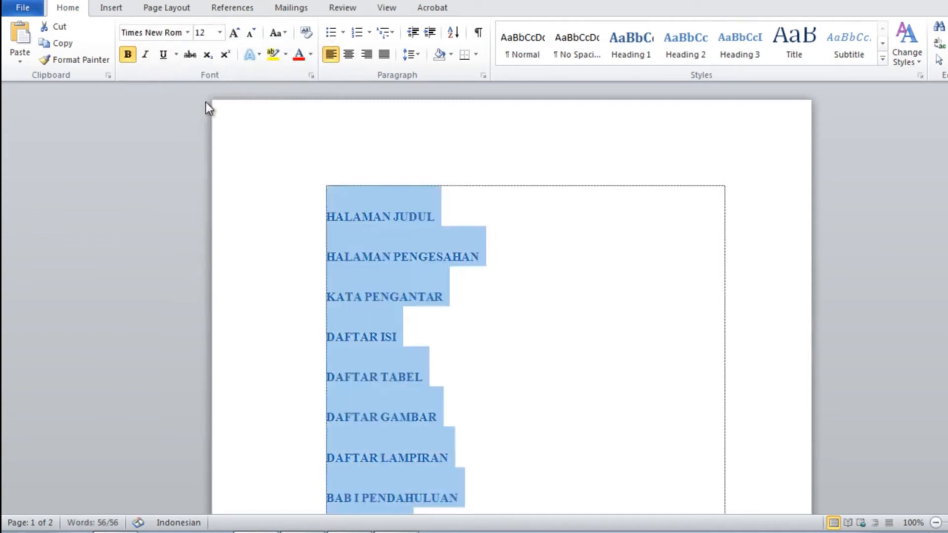
Remove the bold formatting from the whole document's text and set its font color to Automatic
click(131, 58)
click(311, 54)
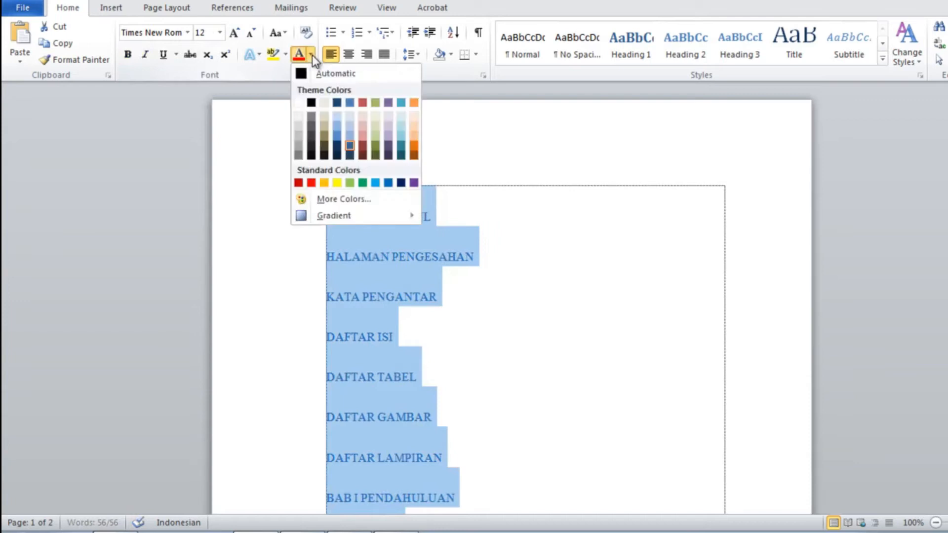
click(313, 75)
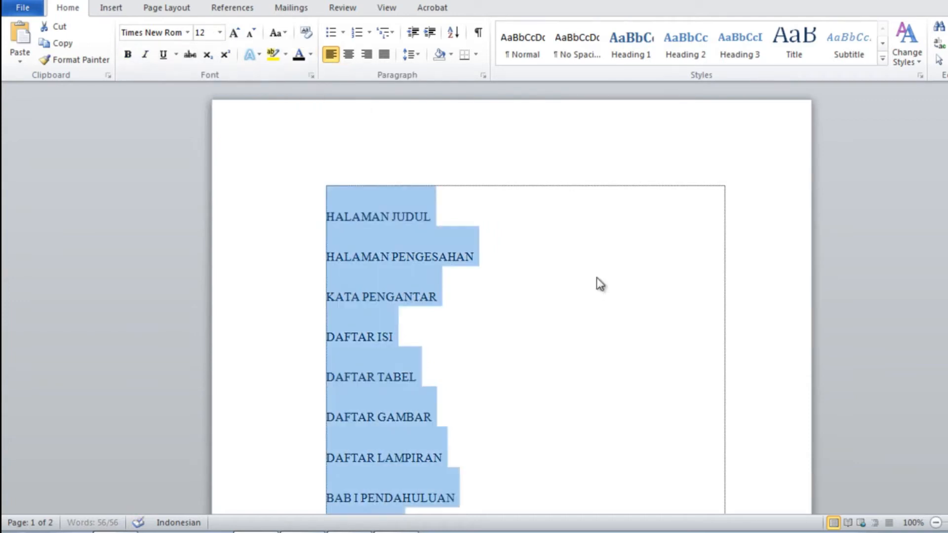
click(537, 330)
Check which heading styles are applied to the titles and subheadings from DAFTAR TABEL through BAB IV PEMBAHASAN
scroll(536, 330, down, 3)
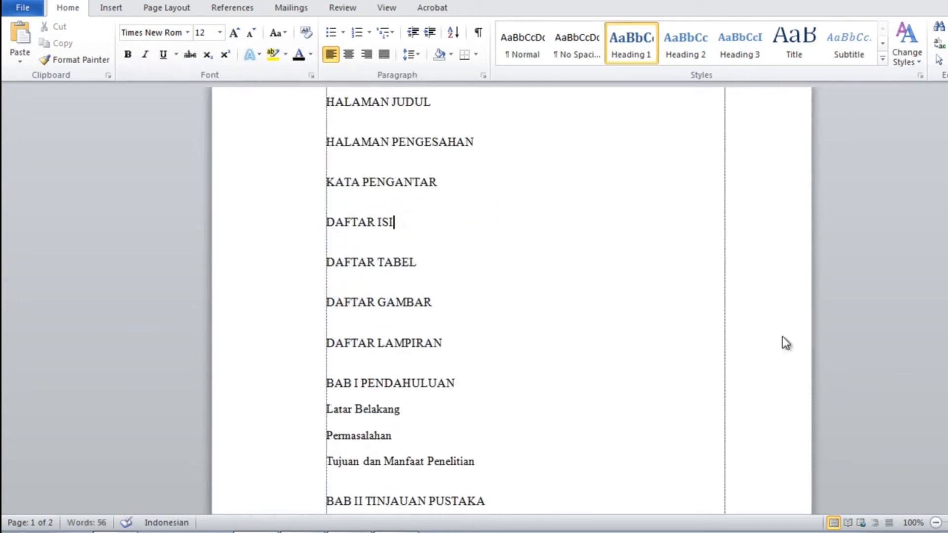
click(375, 262)
click(373, 410)
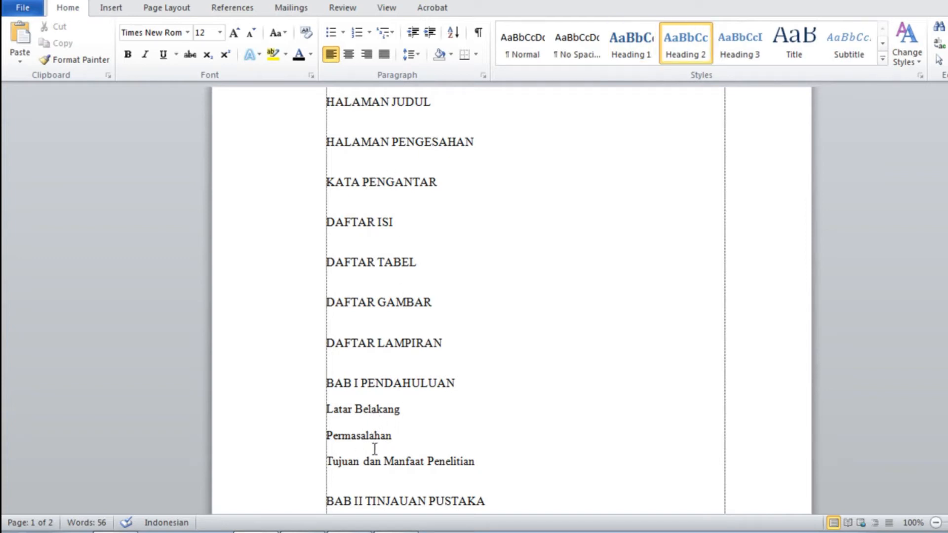
click(376, 435)
drag(947, 148, 947, 227)
click(376, 281)
click(385, 370)
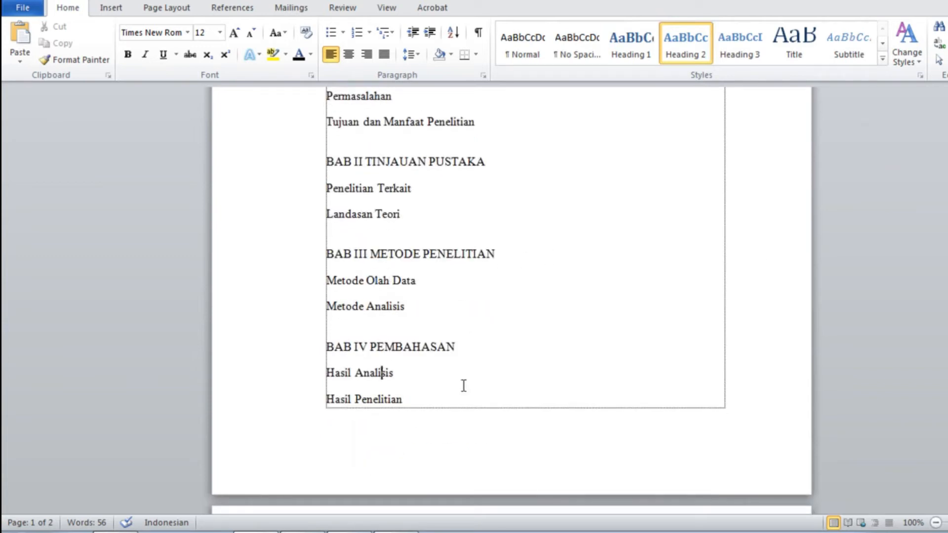
drag(418, 281, 456, 347)
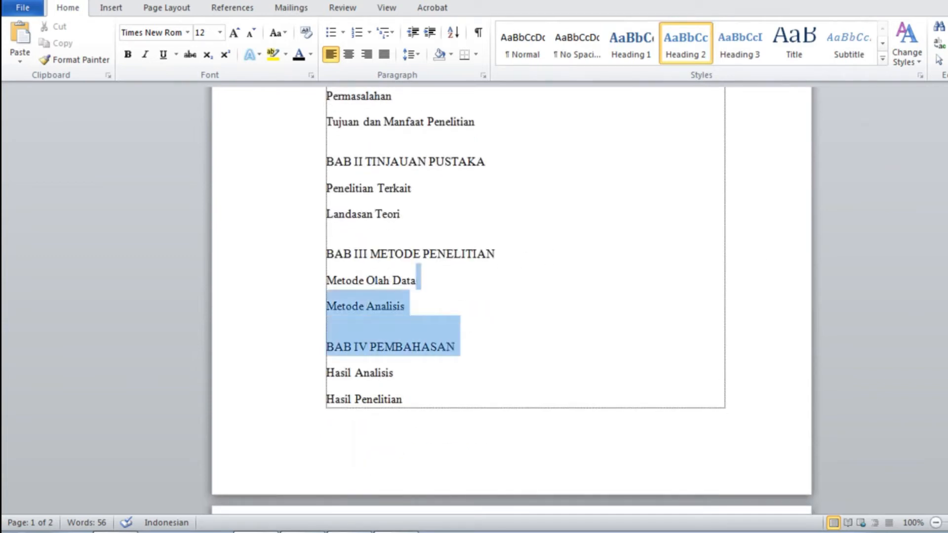
Look over the headings from BAB III METODE PENELITIAN through LAMPIRAN-LAMPIRAN and check their applied styles
click(508, 313)
drag(947, 277, 947, 365)
click(369, 313)
drag(373, 282, 378, 276)
key(ctrl+b)
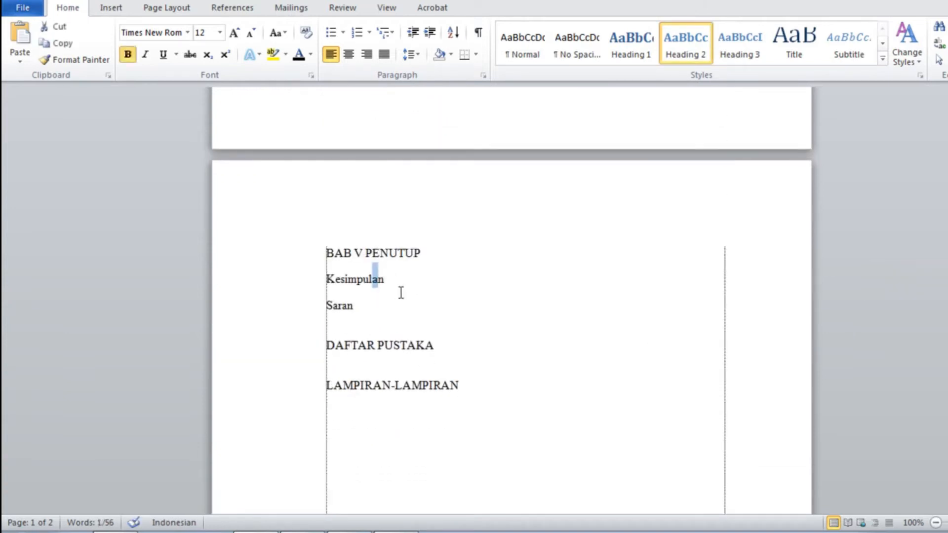
click(454, 305)
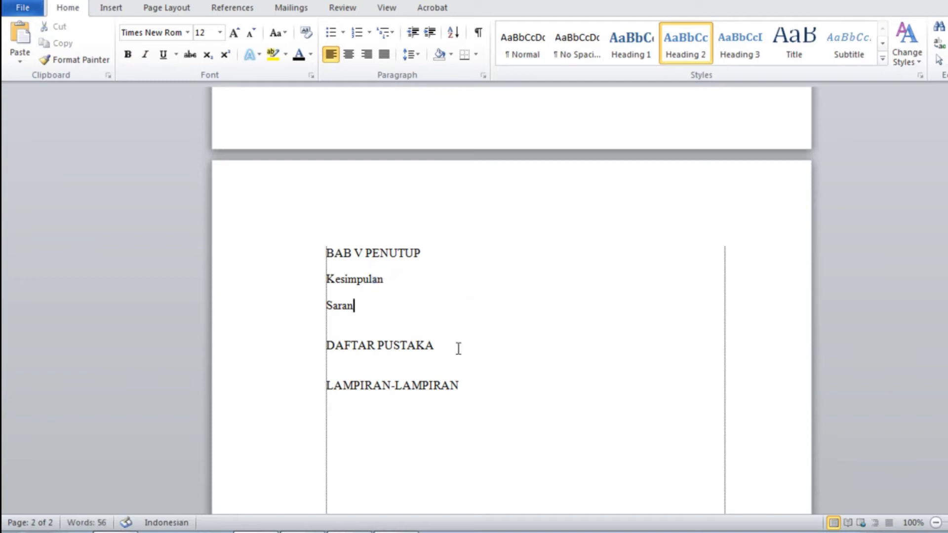
drag(947, 364, 947, 297)
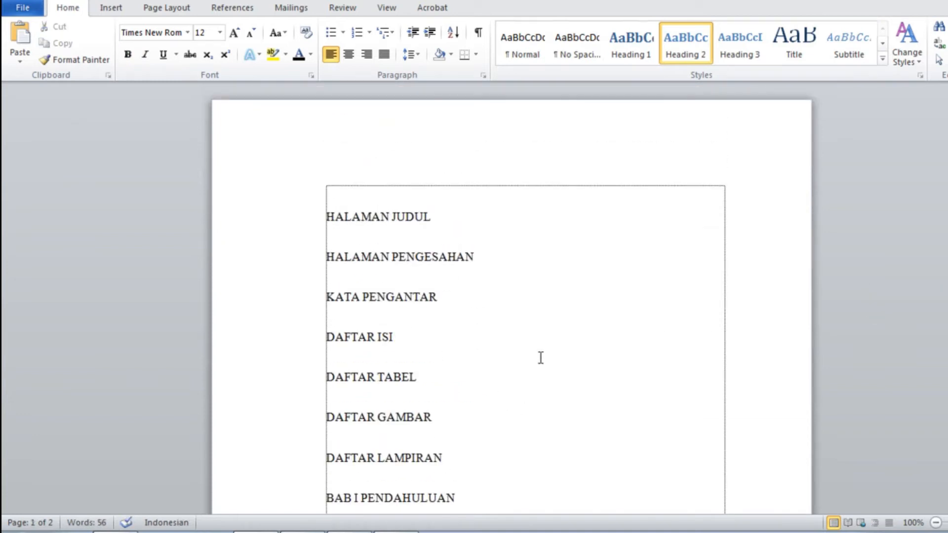
drag(947, 182, 947, 236)
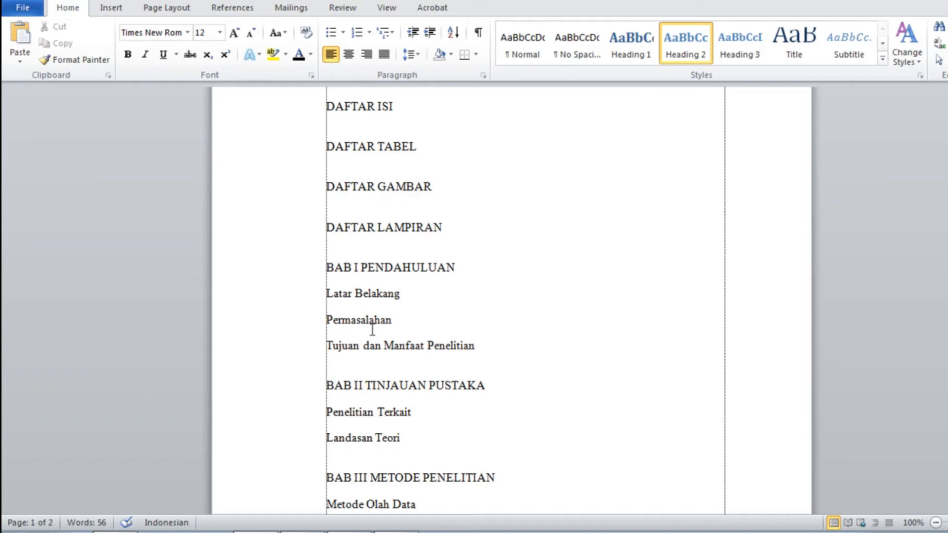
Number the subheadings Latar Belakang, Permasalahan and Tujuan dan Manfaat Penelitian as plain text with 1.1, 1.2 and 1.3
triple_click(328, 268)
click(472, 343)
drag(484, 348, 322, 294)
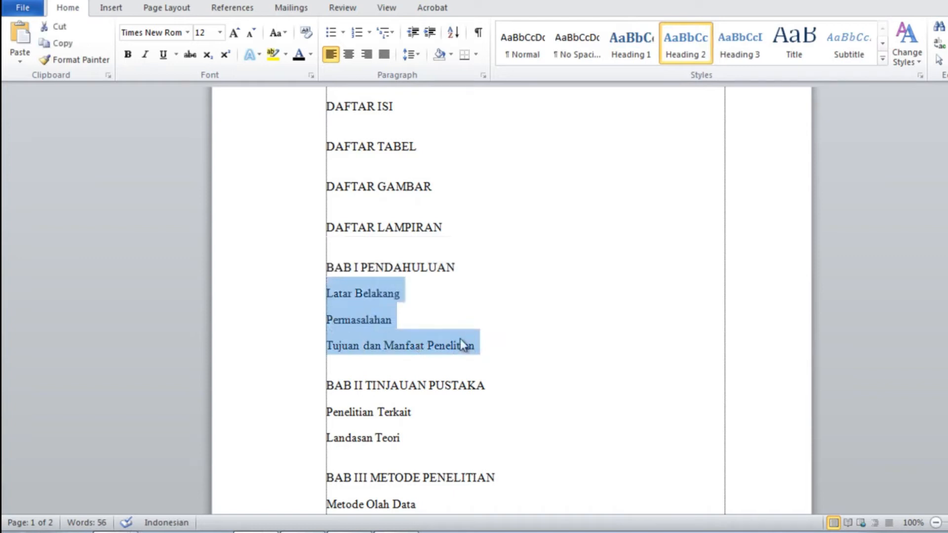
click(327, 300)
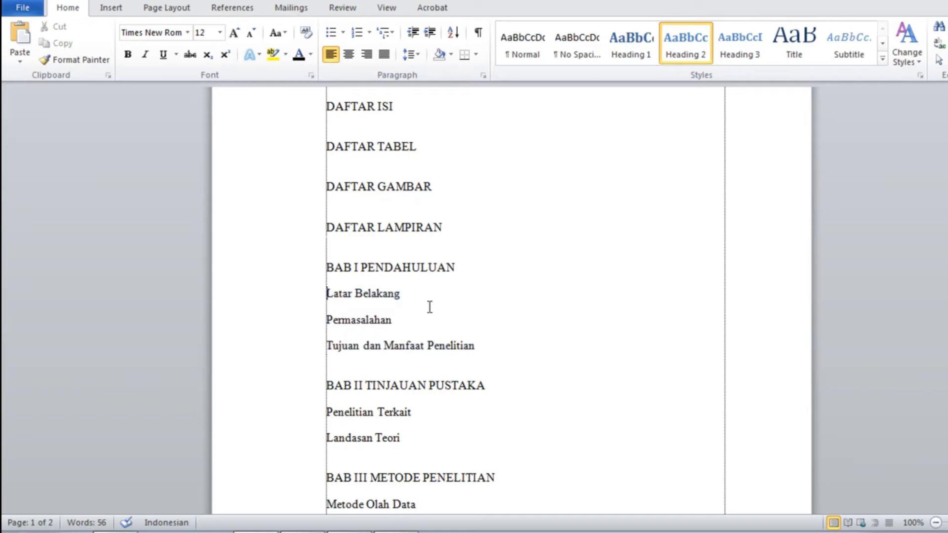
text(1.1)
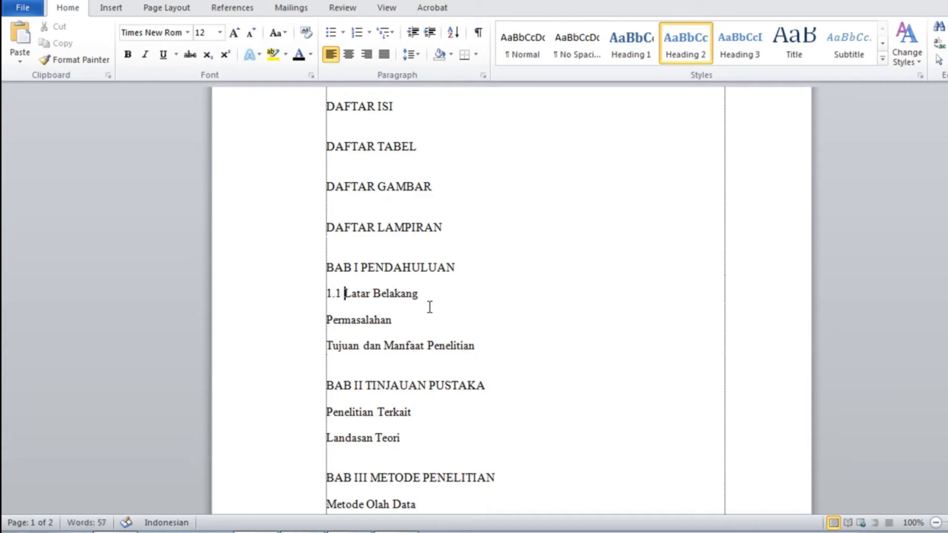
click(328, 319)
text(1.2)
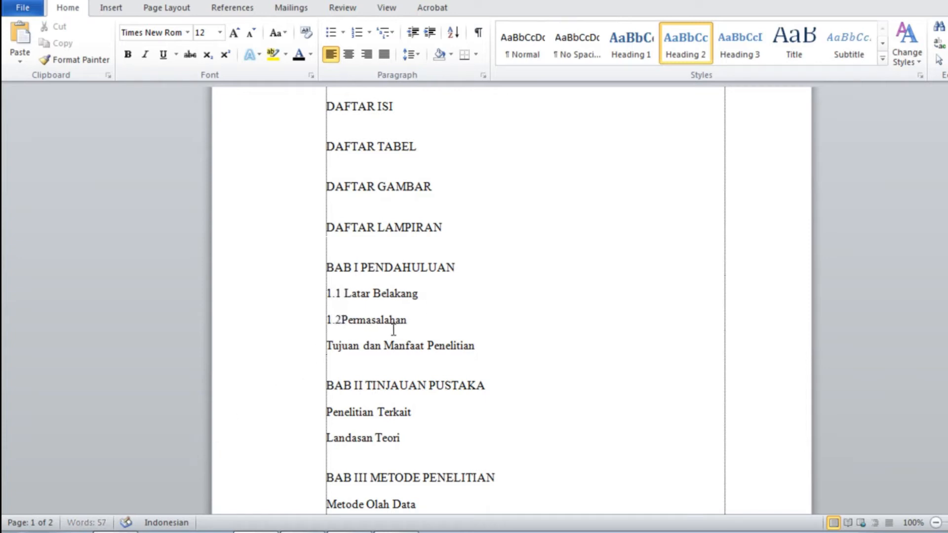
click(329, 346)
text(1.3)
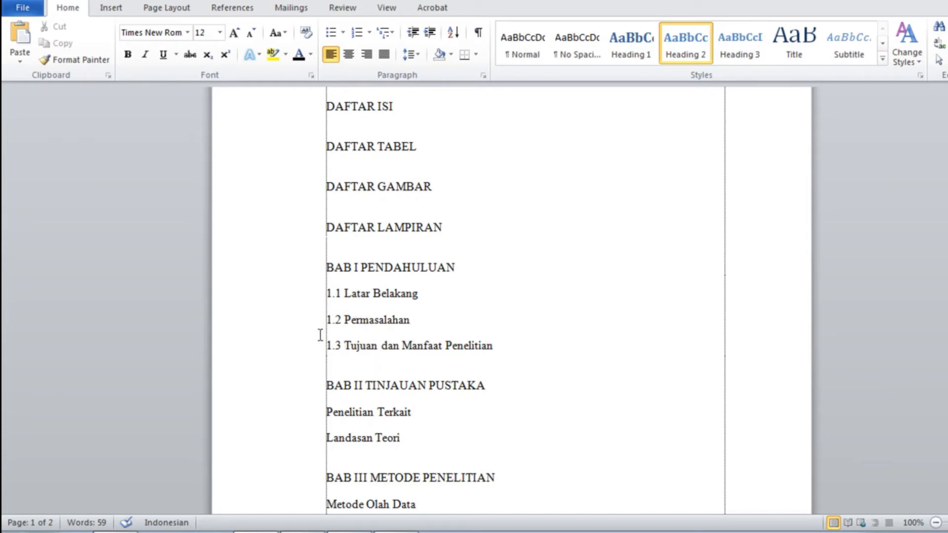
Delete the plain-text numbers in front of the three subheadings under BAB I PENDAHULUAN
key(BackSpace)
key(BackSpace)
key(BackSpace)
key(BackSpace)
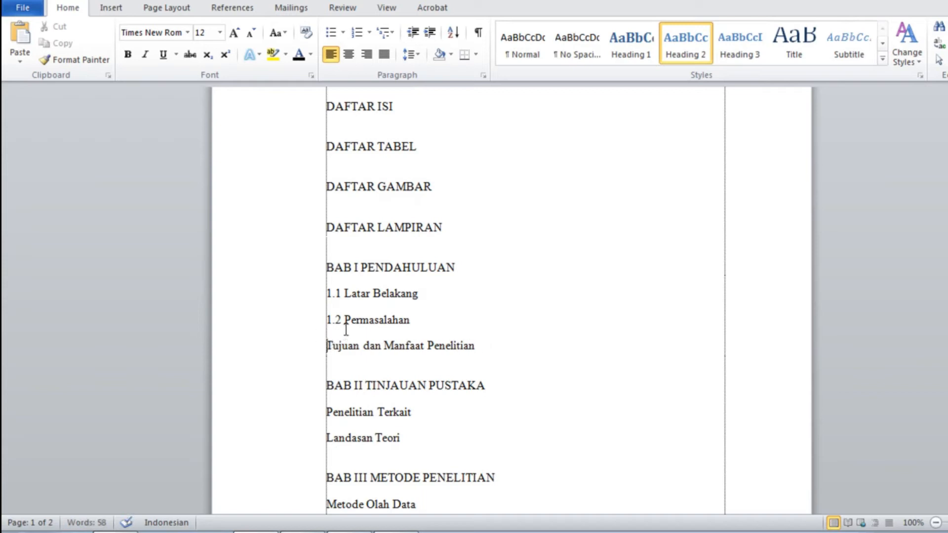
click(345, 320)
key(BackSpace)
key(BackSpace)
key(BackSpace)
key(BackSpace)
click(343, 295)
key(BackSpace)
key(BackSpace)
key(BackSpace)
key(BackSpace)
click(614, 339)
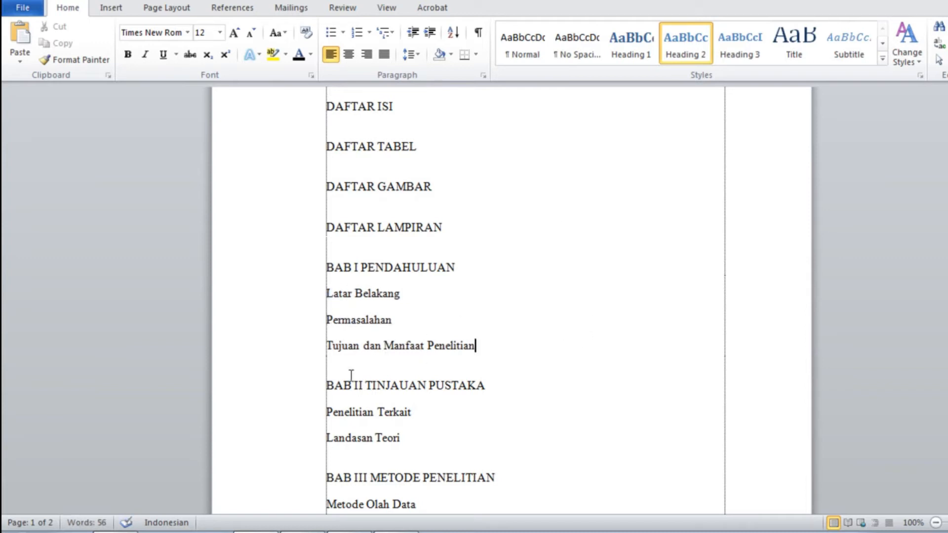
Define the number format "1.1." and apply it as automatic numbering to the three subheadings under BAB I PENDAHULUAN
drag(299, 296, 325, 342)
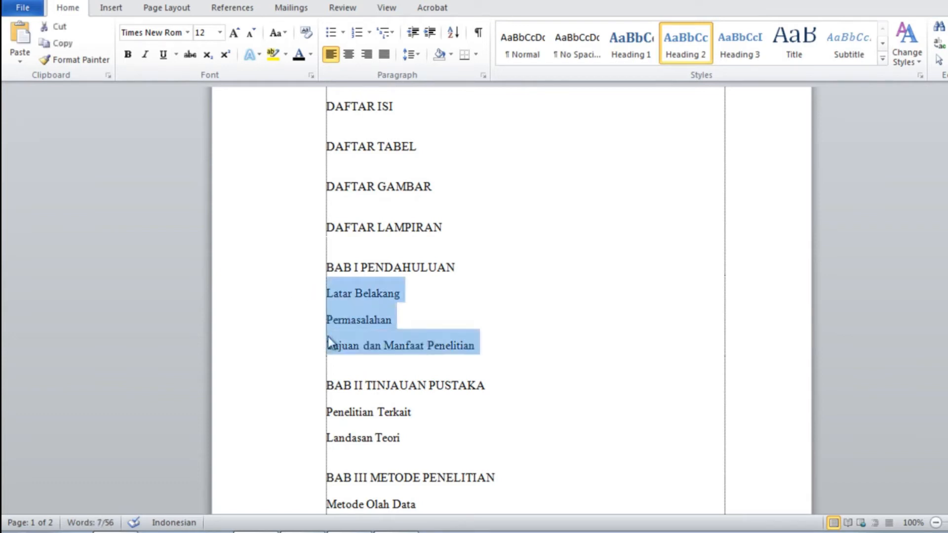
click(369, 33)
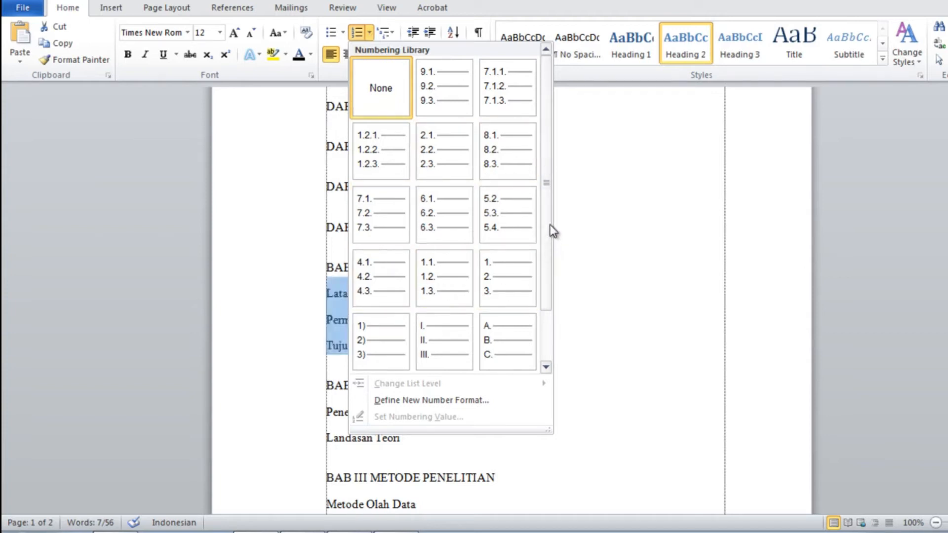
scroll(551, 231, down, 1)
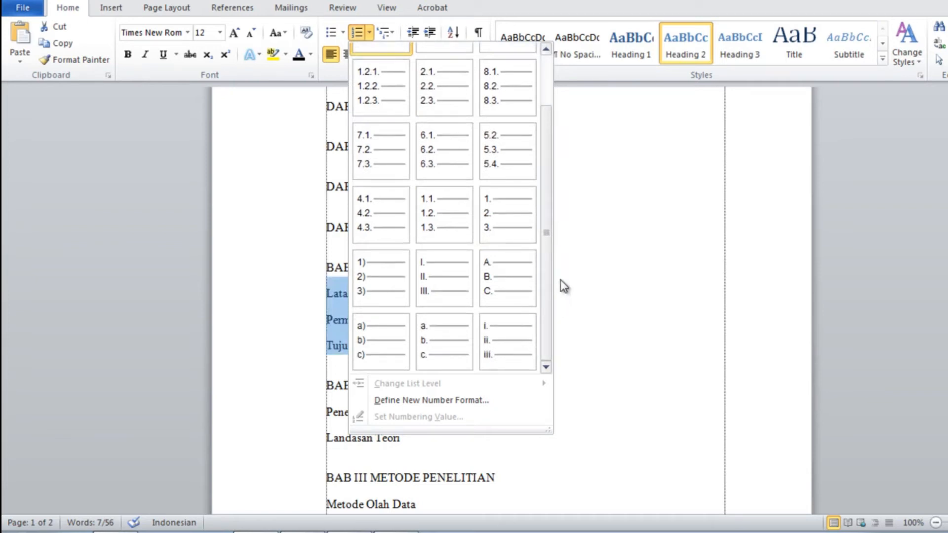
click(455, 402)
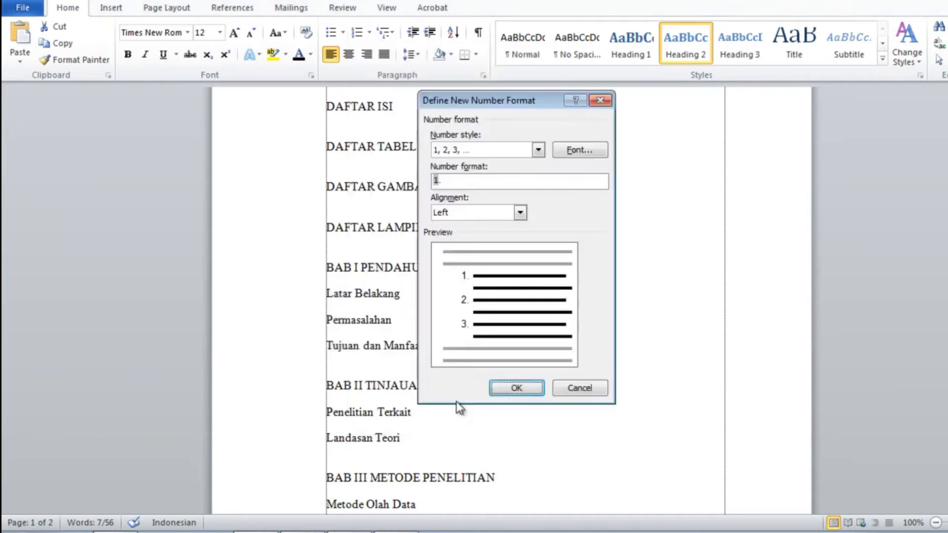
drag(531, 104, 637, 112)
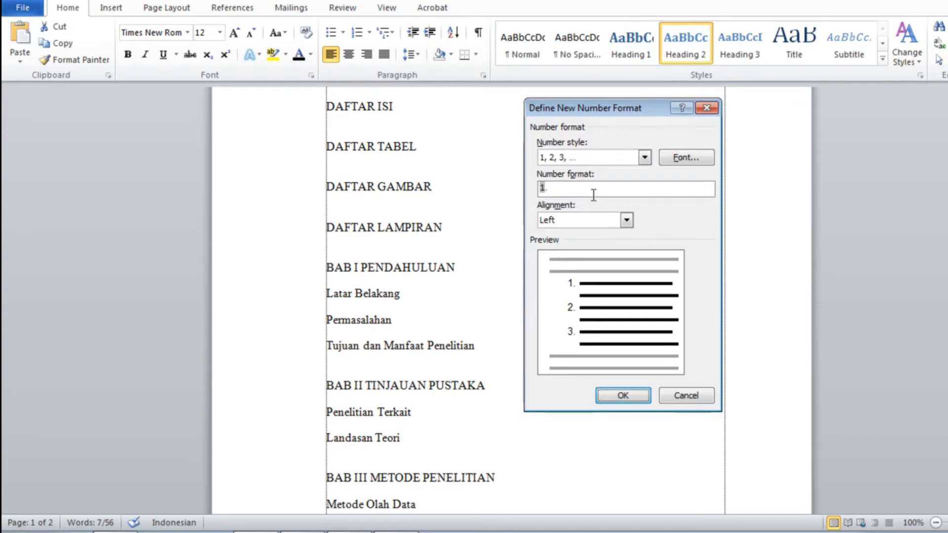
click(563, 190)
key(Home)
text(1)
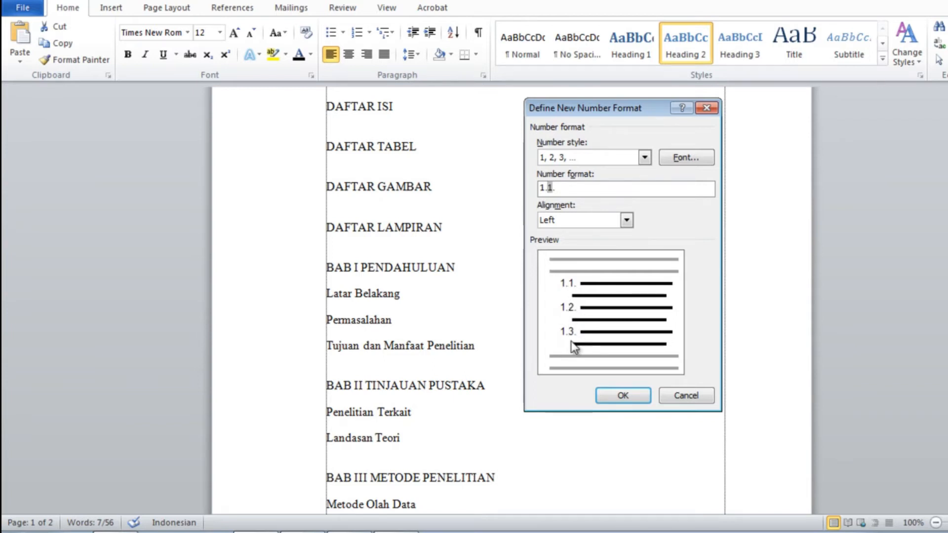
click(633, 400)
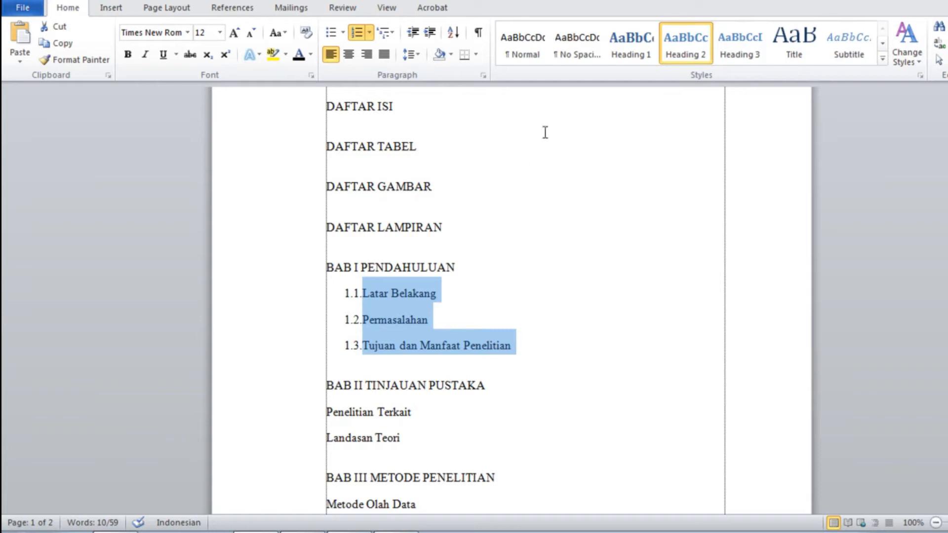
click(411, 187)
click(430, 311)
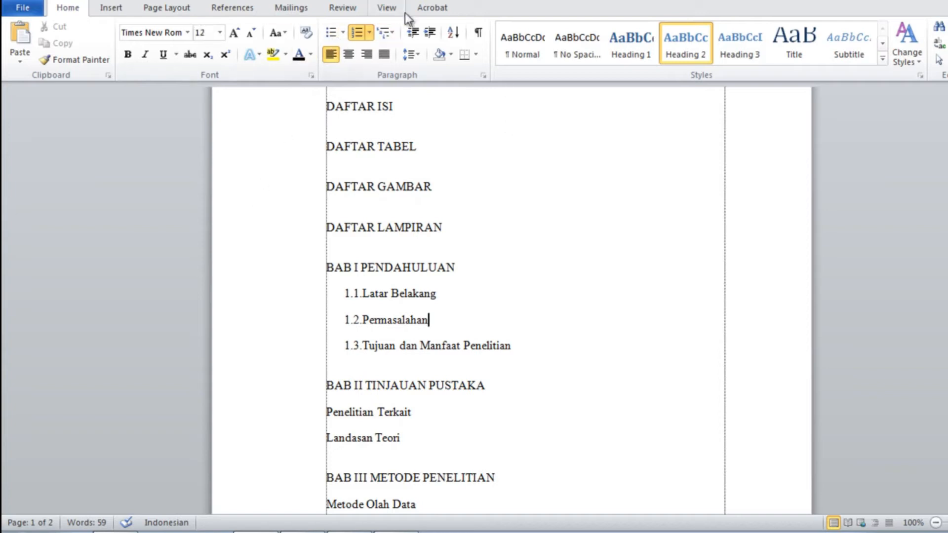
Show the ruler and shift the indent of the three numbered BAB I subheadings so their numbers start at the left margin
click(389, 10)
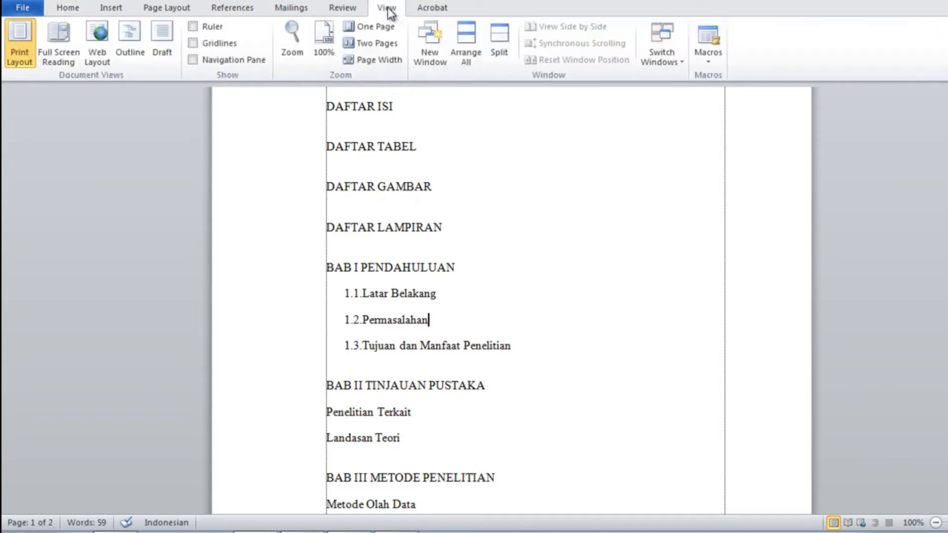
click(193, 26)
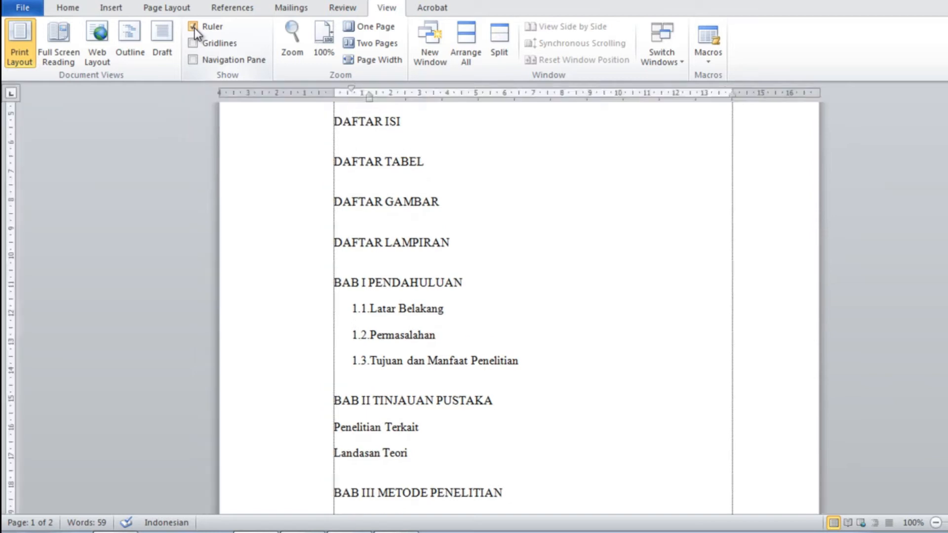
click(487, 302)
drag(307, 317, 360, 364)
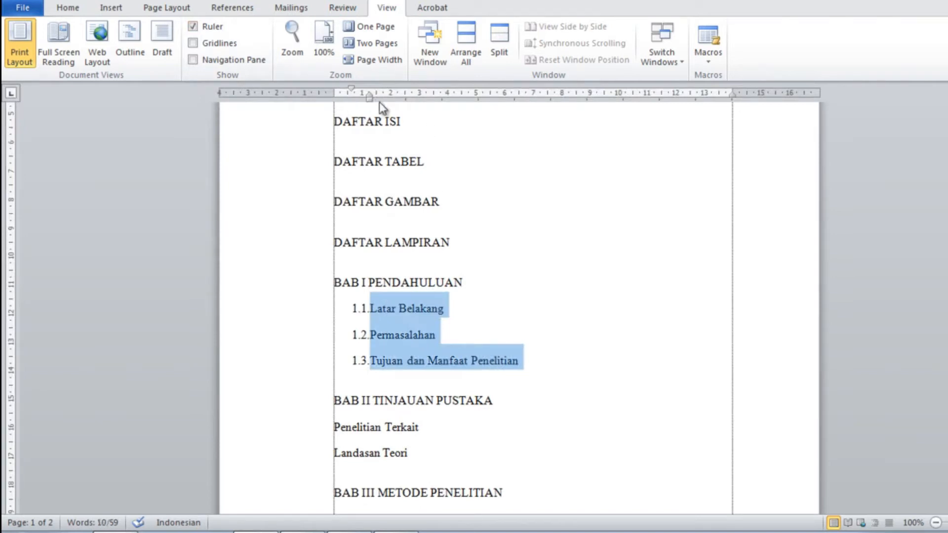
mouse_move(371, 99)
mouse_down()
mouse_move(354, 105)
mouse_move(333, 87)
mouse_up()
click(457, 338)
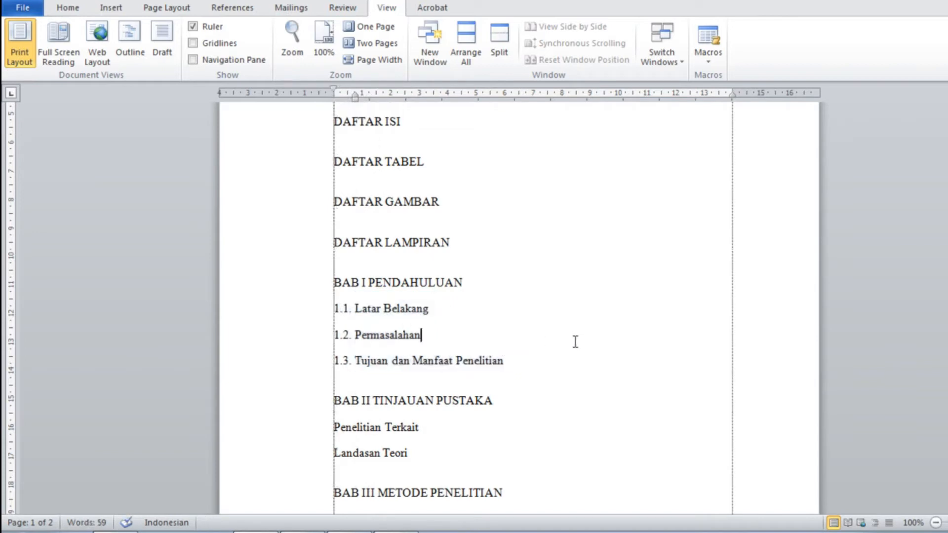
Define the number format "2.1." and apply it to Penelitian Terkait and Landasan Teori under BAB II TINJAUAN PUSTAKA
click(503, 403)
drag(947, 197, 947, 221)
drag(308, 327, 321, 359)
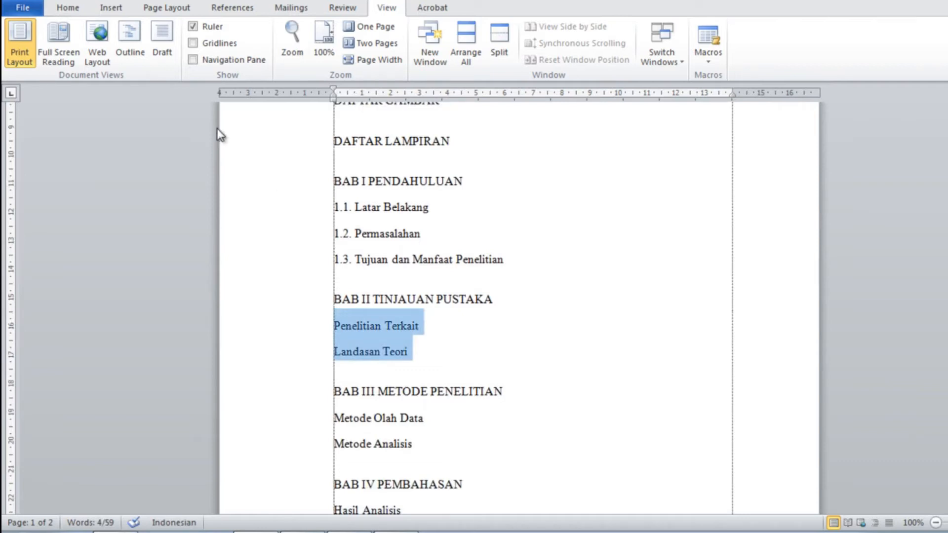
click(76, 10)
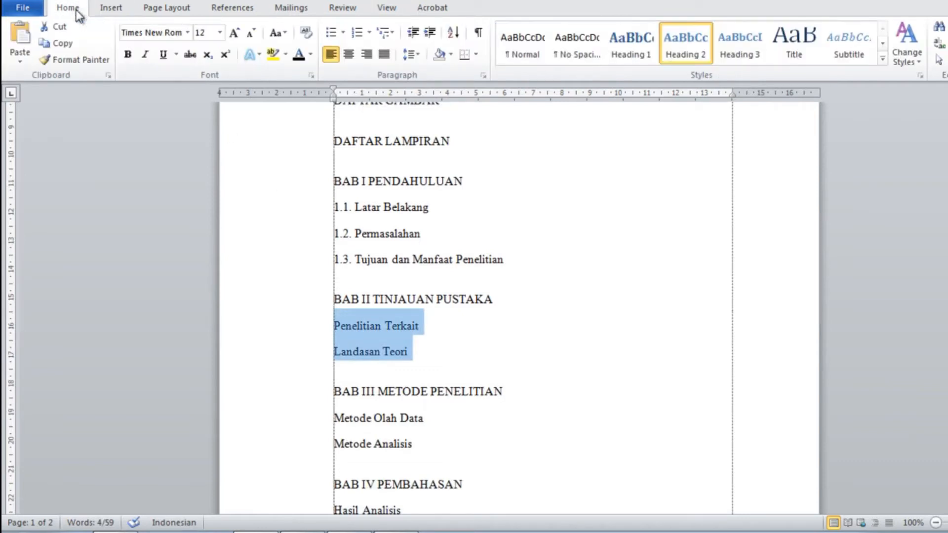
click(369, 33)
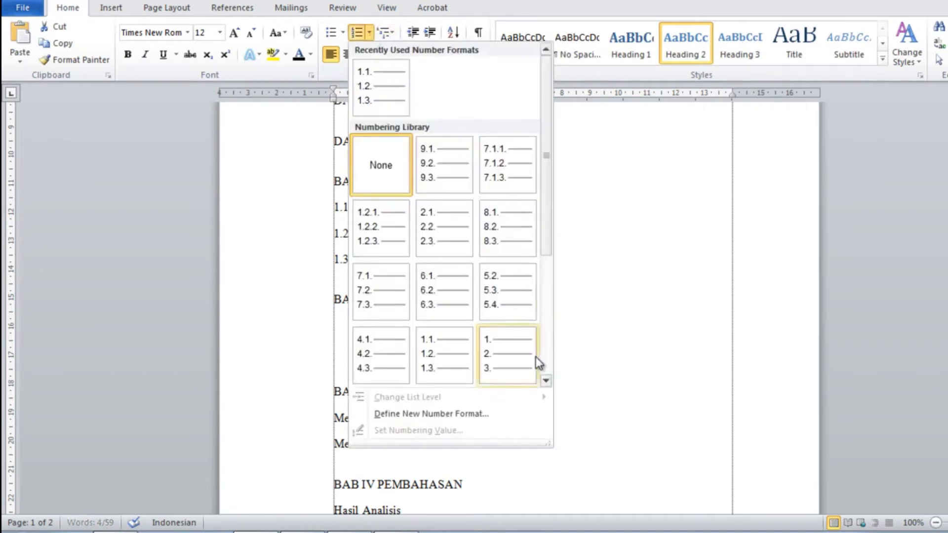
click(439, 414)
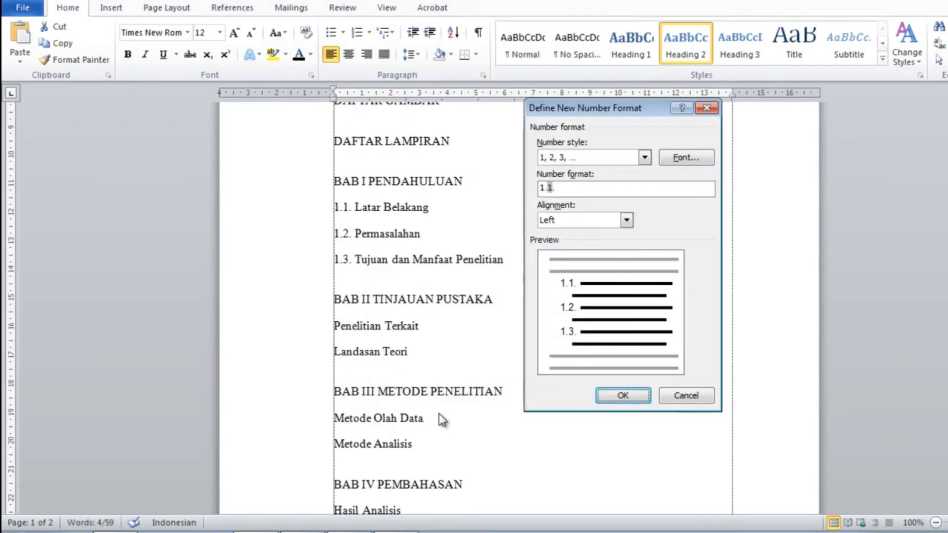
click(546, 190)
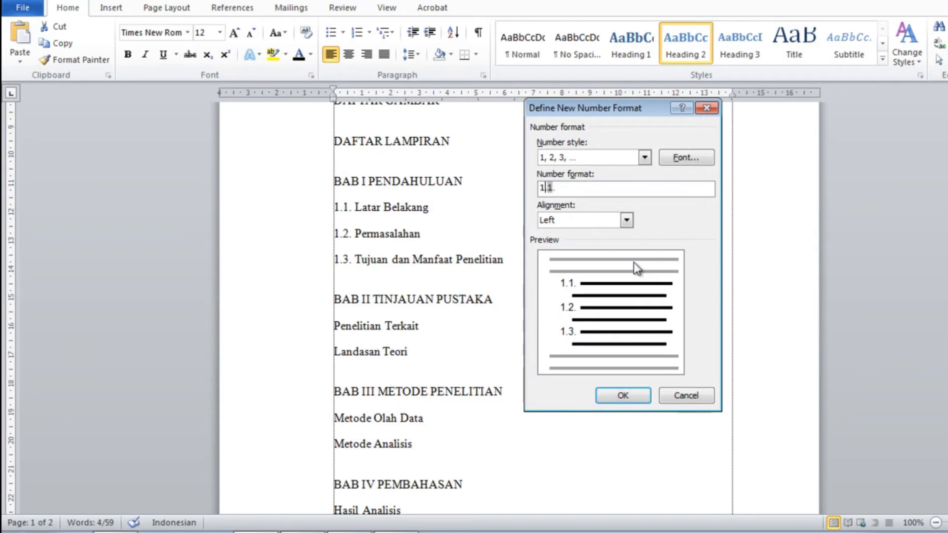
key(BackSpace)
text(2)
click(623, 393)
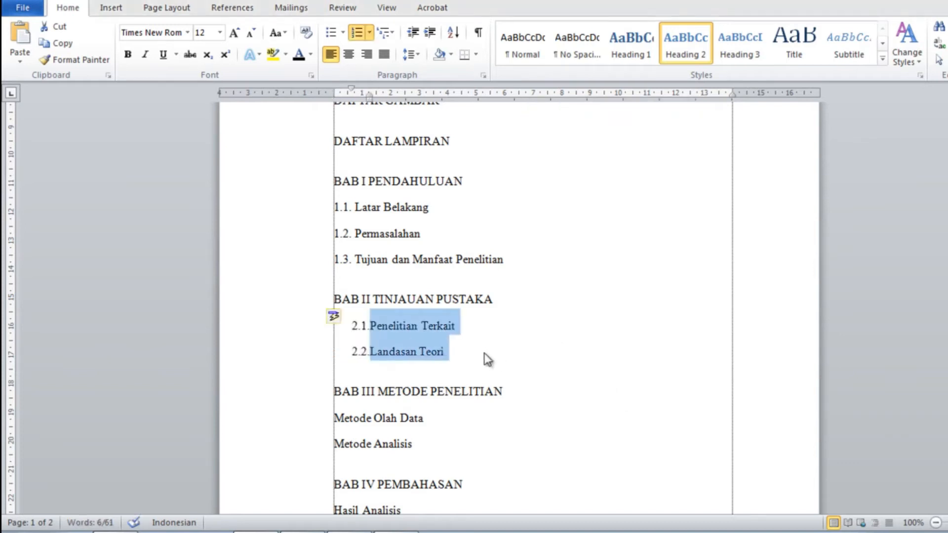
Shift the indent of the two numbered BAB II subheadings so their numbers start at the left margin
click(488, 360)
drag(303, 330, 303, 353)
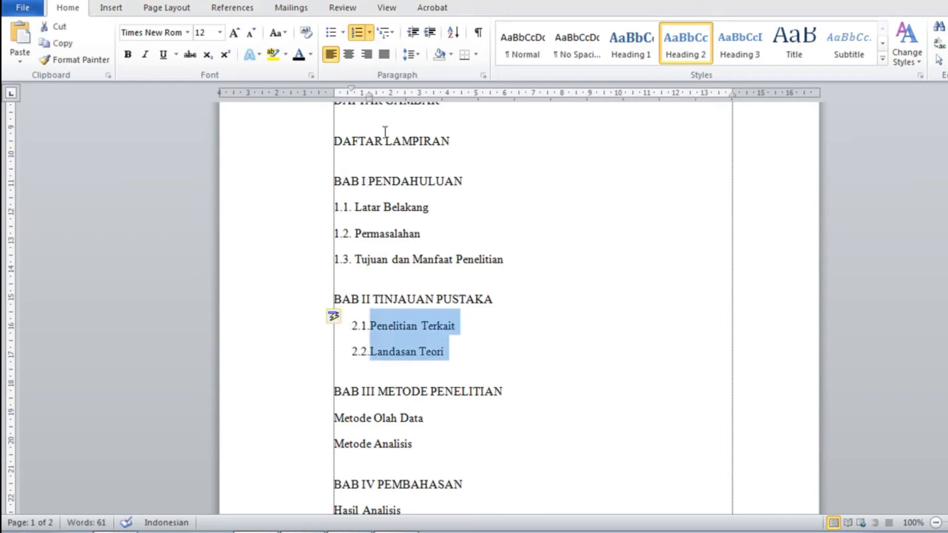
mouse_move(370, 97)
mouse_down()
mouse_move(350, 105)
mouse_move(365, 105)
mouse_move(333, 90)
mouse_up()
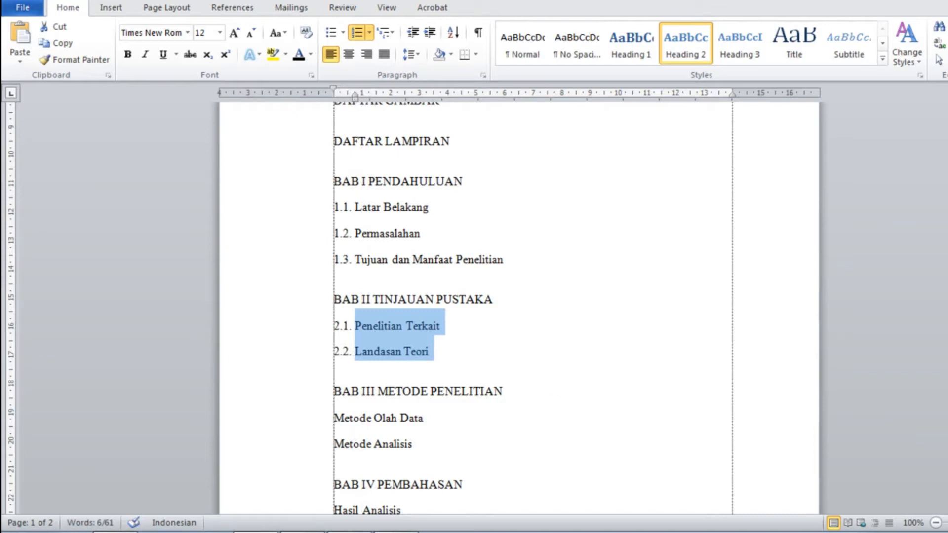
Number Metode Olah Data and Metode Analisis under BAB III with a new format "3.1." and shift their indent to the left margin
scroll(524, 306, down, 3)
click(308, 297)
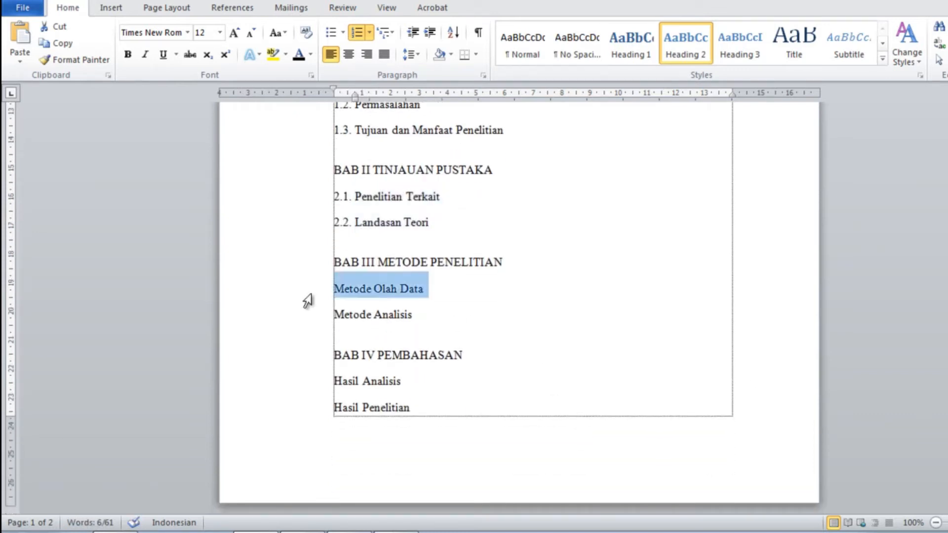
drag(308, 300, 314, 322)
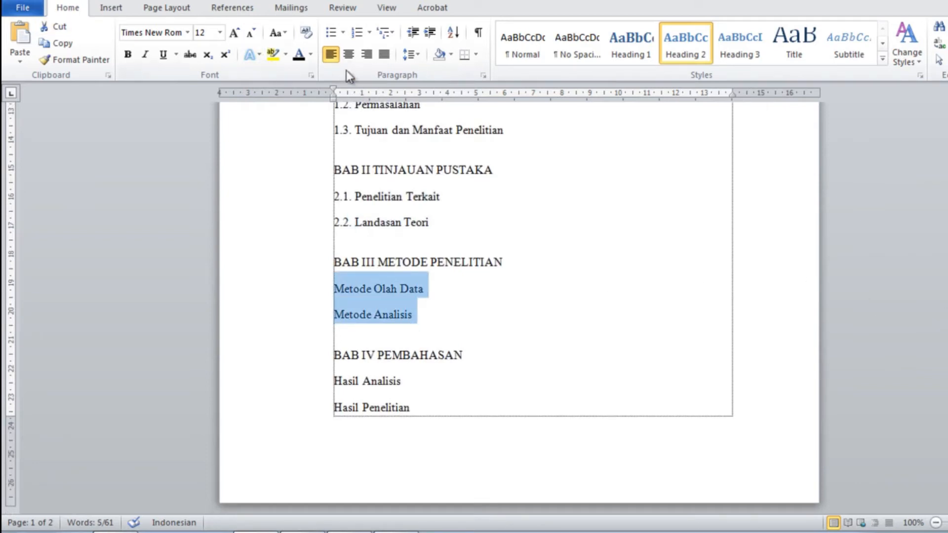
click(370, 34)
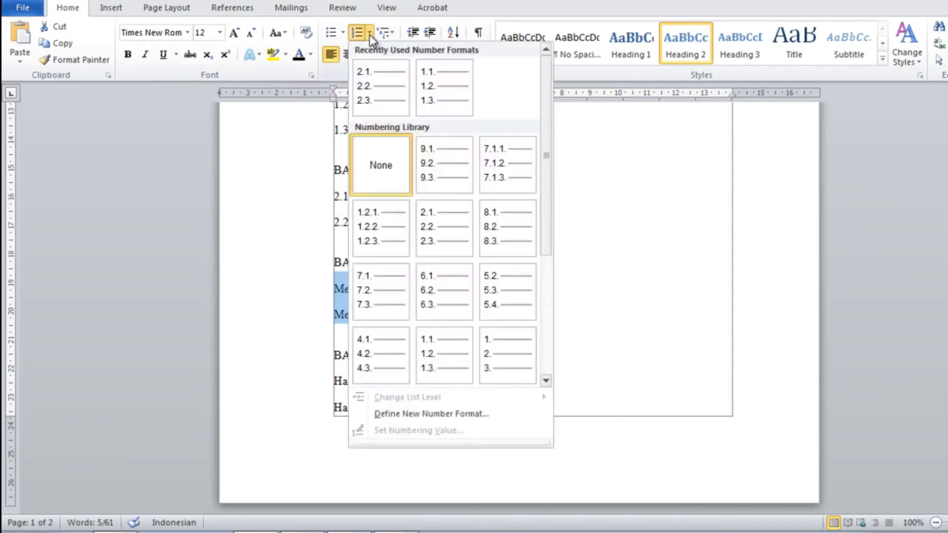
click(437, 416)
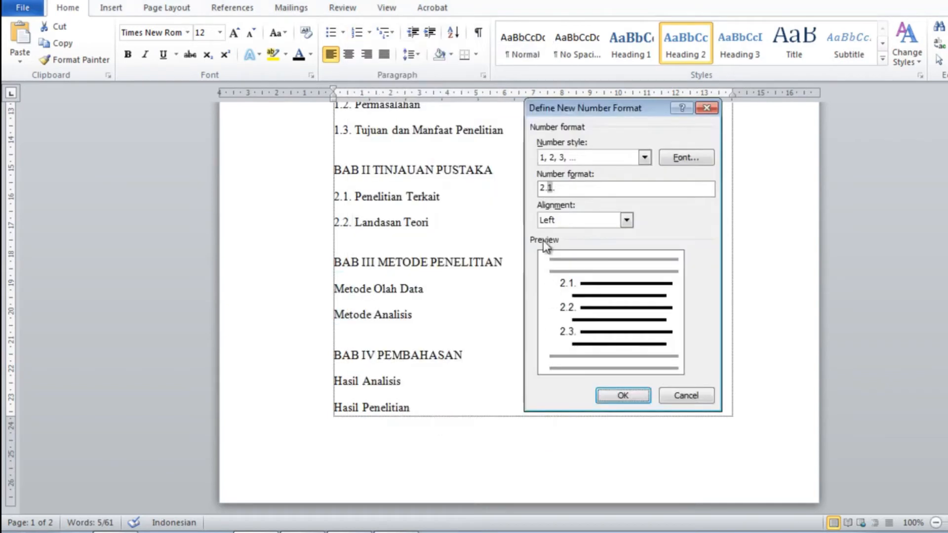
click(545, 189)
key(BackSpace)
text(3)
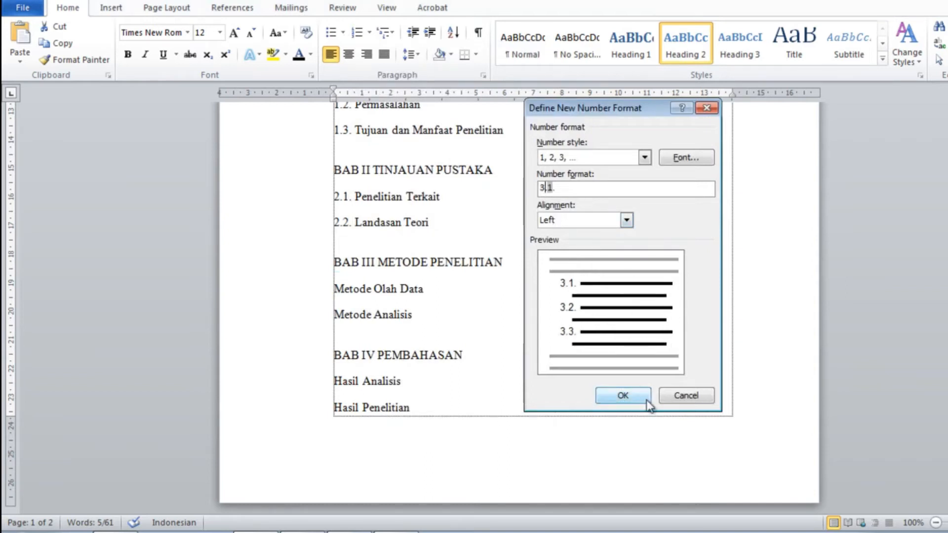
click(623, 396)
drag(369, 97, 333, 94)
scroll(468, 385, up, 1)
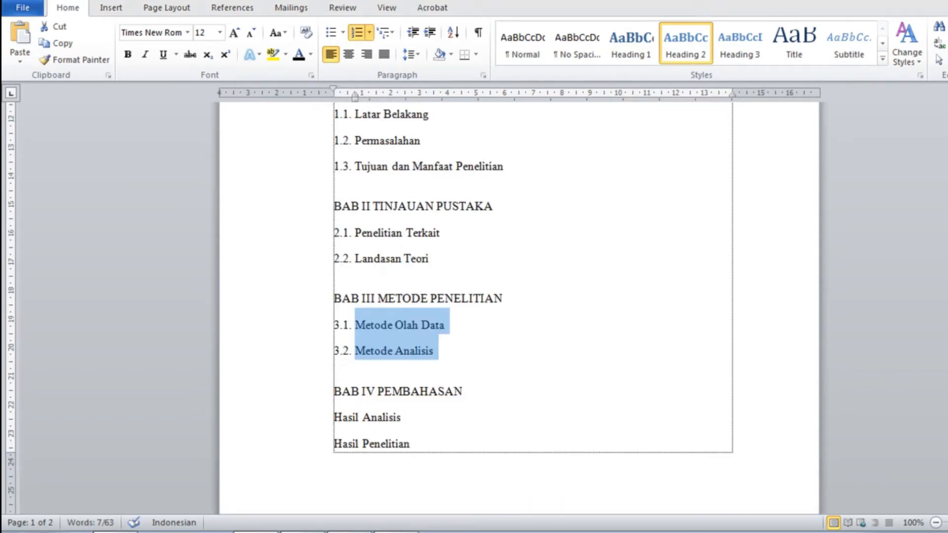
Define the number format "4.1." and apply it to Hasil Analisis and Hasil Penelitian under BAB IV PEMBAHASAN
scroll(324, 229, down, 3)
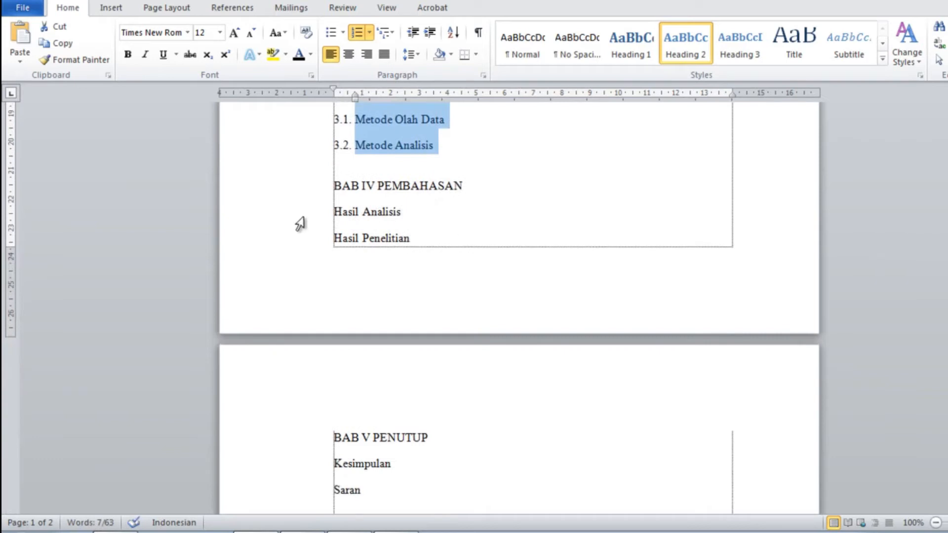
drag(303, 215, 308, 238)
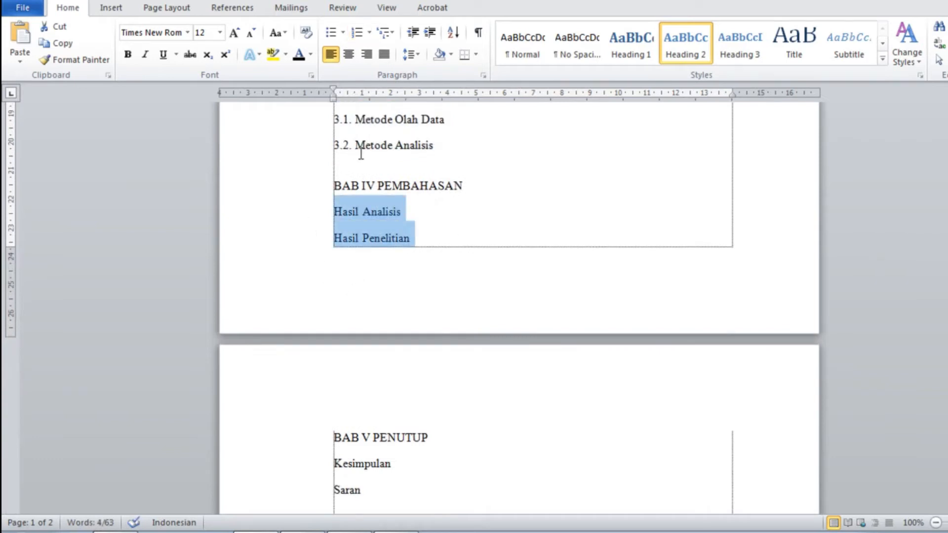
click(370, 37)
click(432, 414)
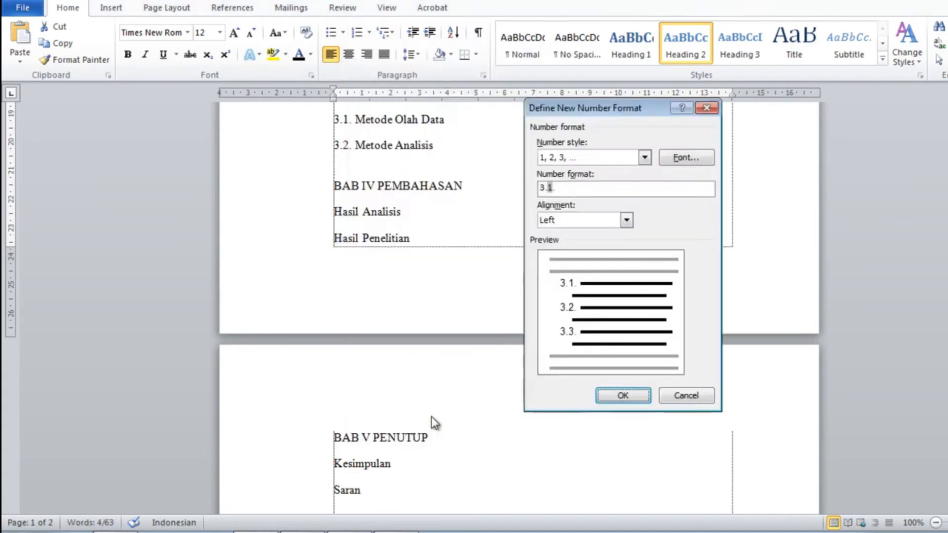
click(544, 188)
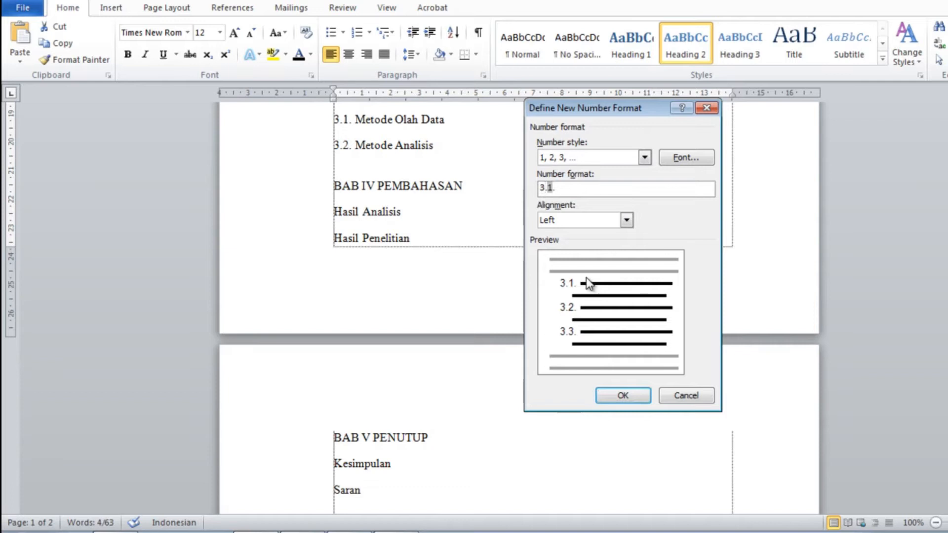
key(BackSpace)
key(Delete)
text(4.)
click(623, 396)
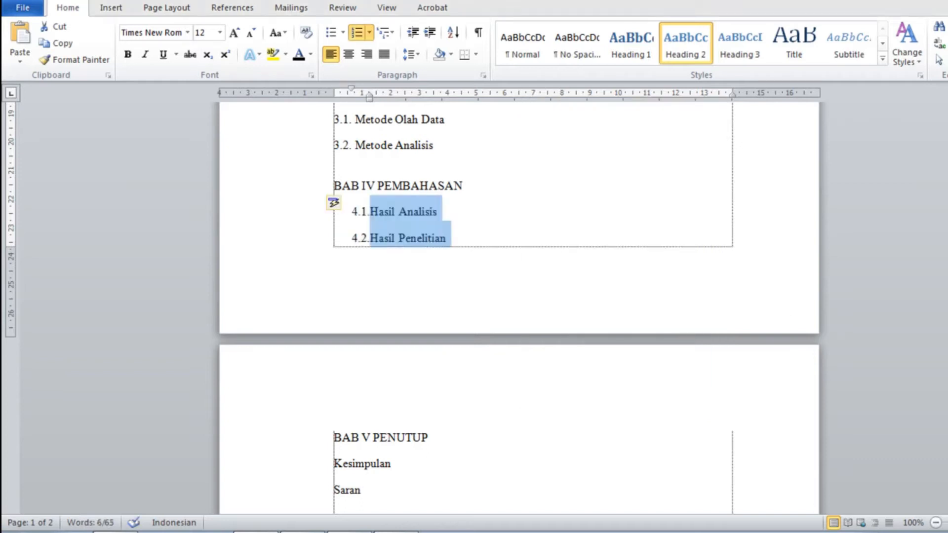
Number Kesimpulan and Saran under BAB V PENUTUP with a new format "5.1." and shift their indent to the left margin
scroll(438, 340, down, 5)
drag(306, 277, 311, 298)
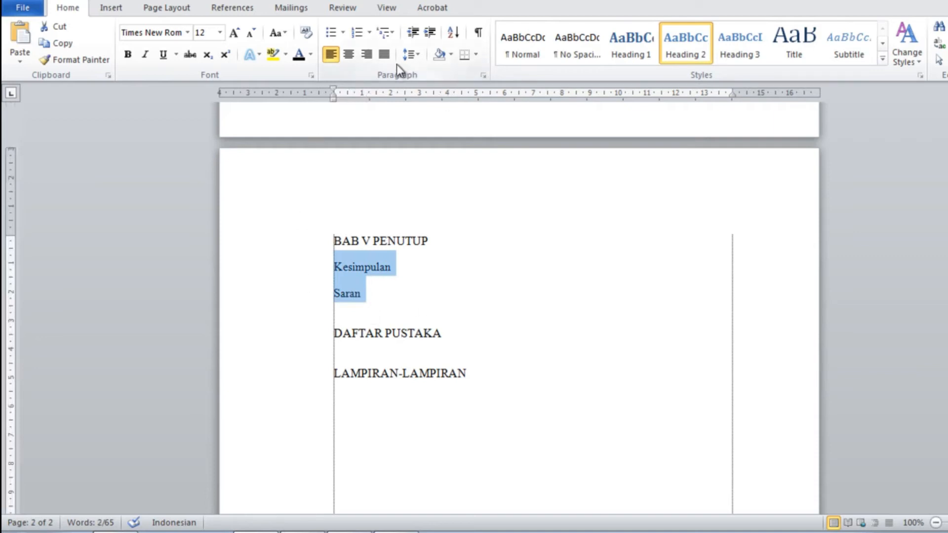
click(369, 33)
click(455, 415)
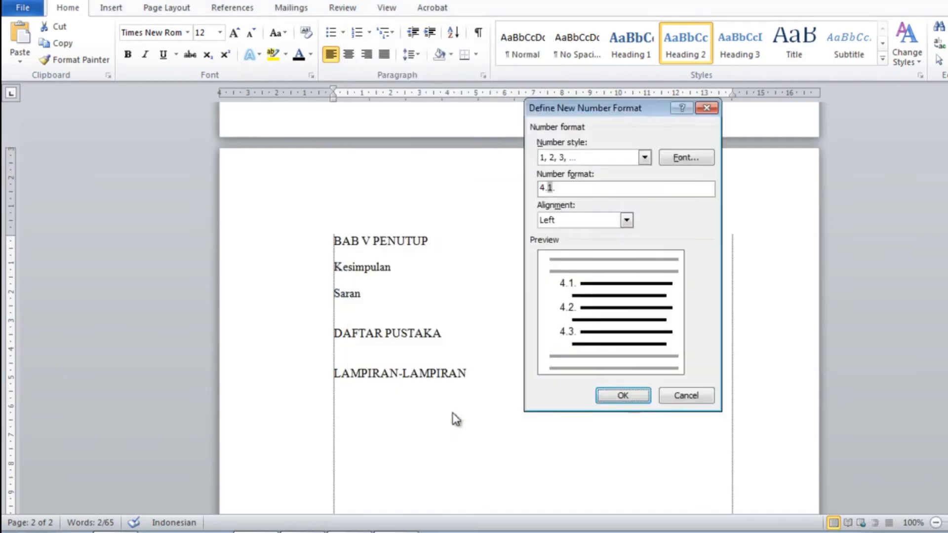
click(543, 189)
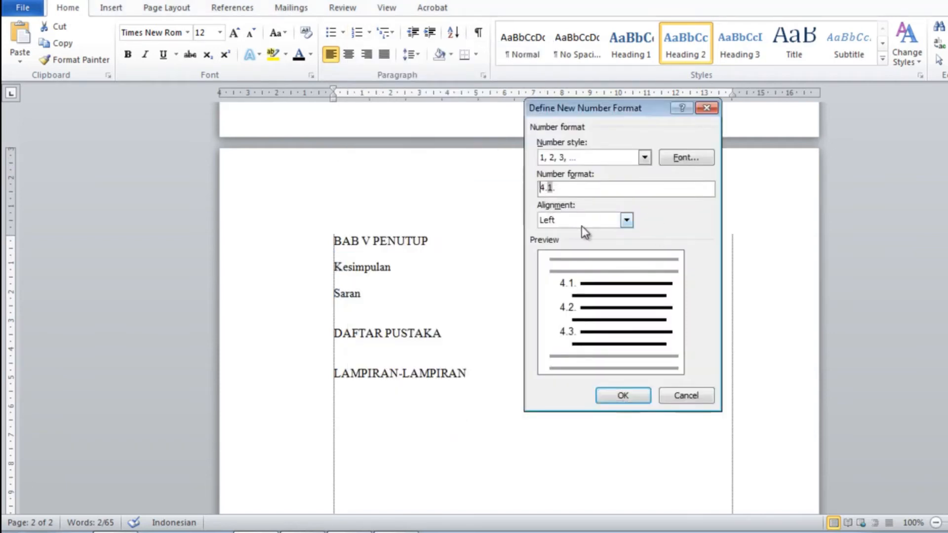
key(Delete)
key(Delete)
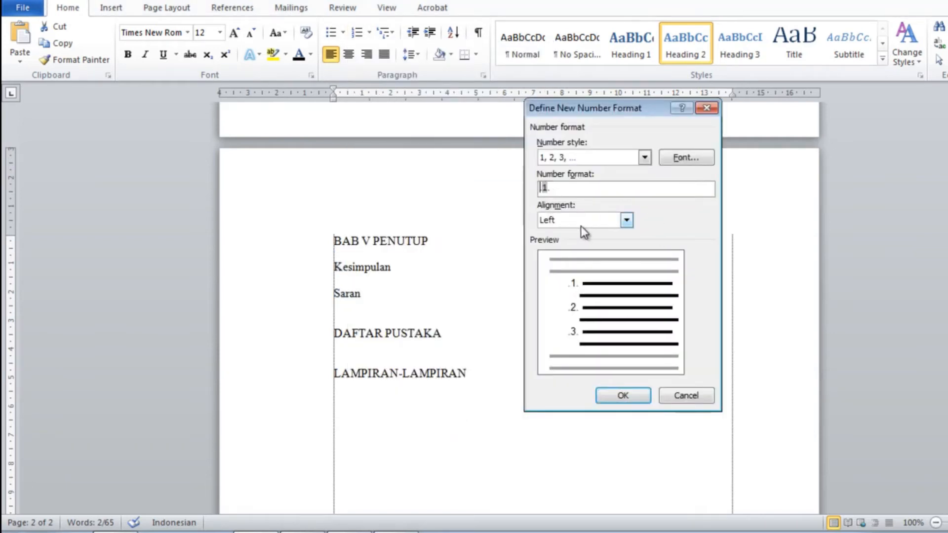
text(5.)
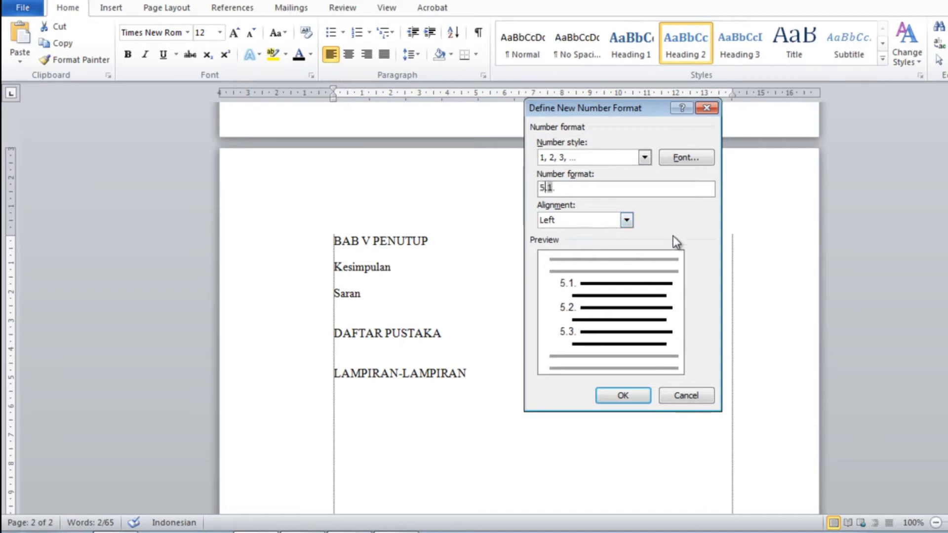
click(624, 396)
mouse_move(371, 97)
mouse_down()
mouse_move(349, 107)
mouse_move(335, 88)
mouse_up()
click(479, 334)
click(495, 387)
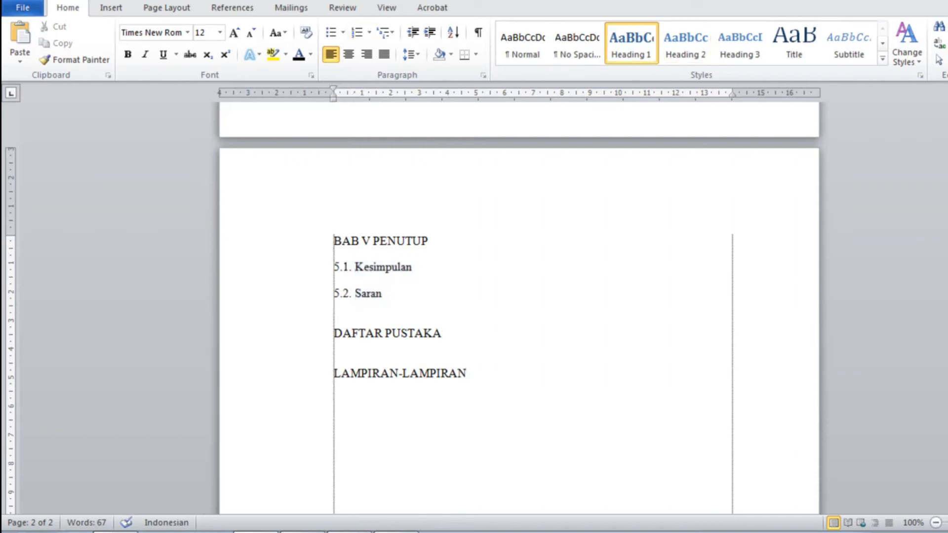
Shift the indents of the two numbered BAB IV subheadings so their numbers start at the left margin and their text lines up with the other chapters
drag(947, 330, 947, 239)
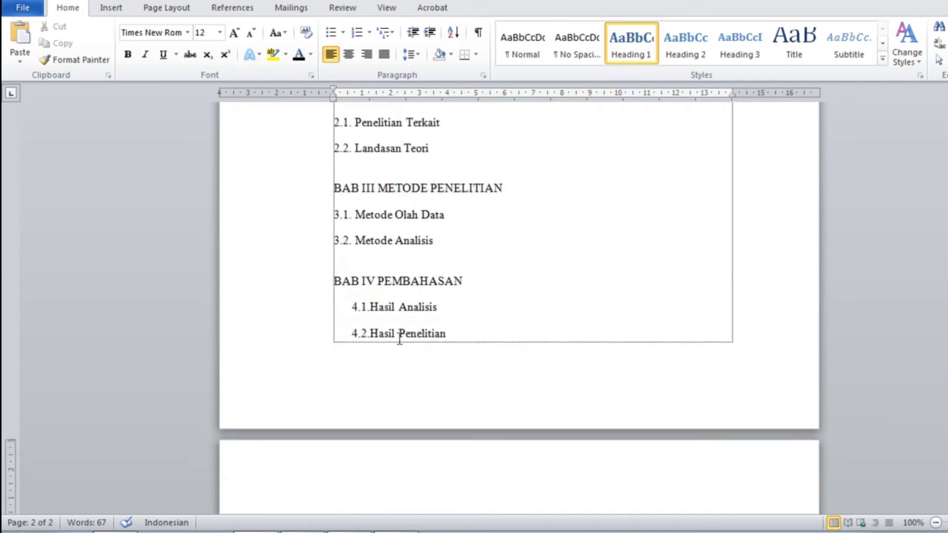
drag(312, 311, 320, 337)
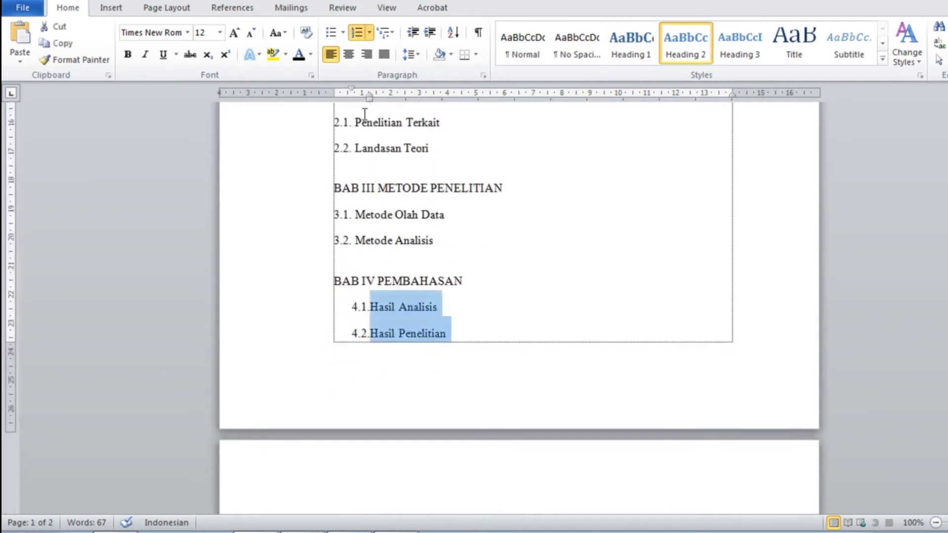
drag(366, 98, 355, 105)
drag(351, 88, 333, 89)
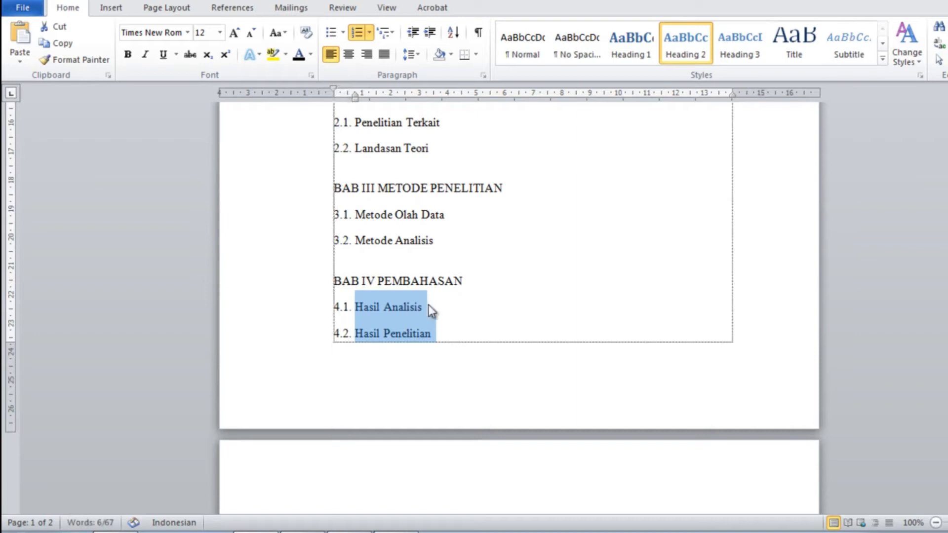
click(447, 334)
Place the cursor at the end of HALAMAN JUDUL and show the Navigation Pane
drag(947, 283, 947, 243)
click(426, 178)
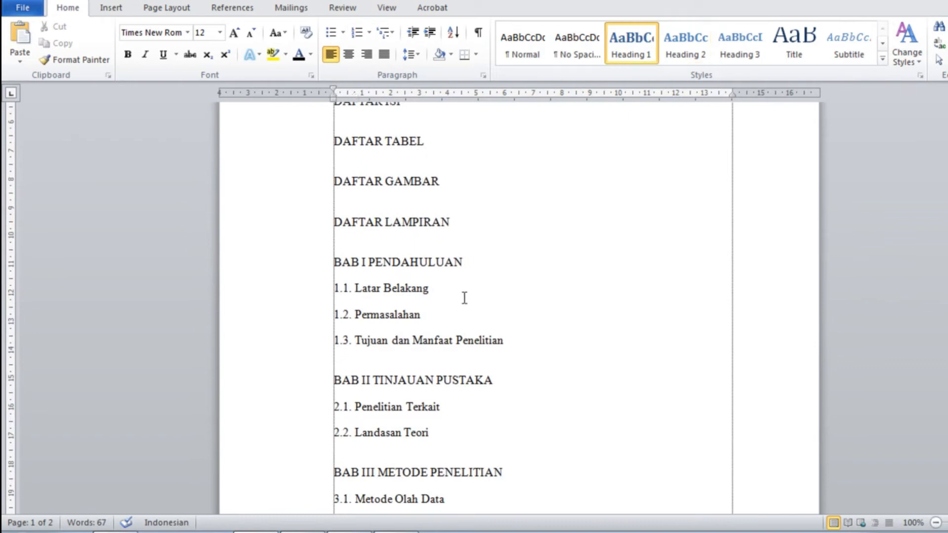
click(444, 314)
drag(947, 264, 947, 218)
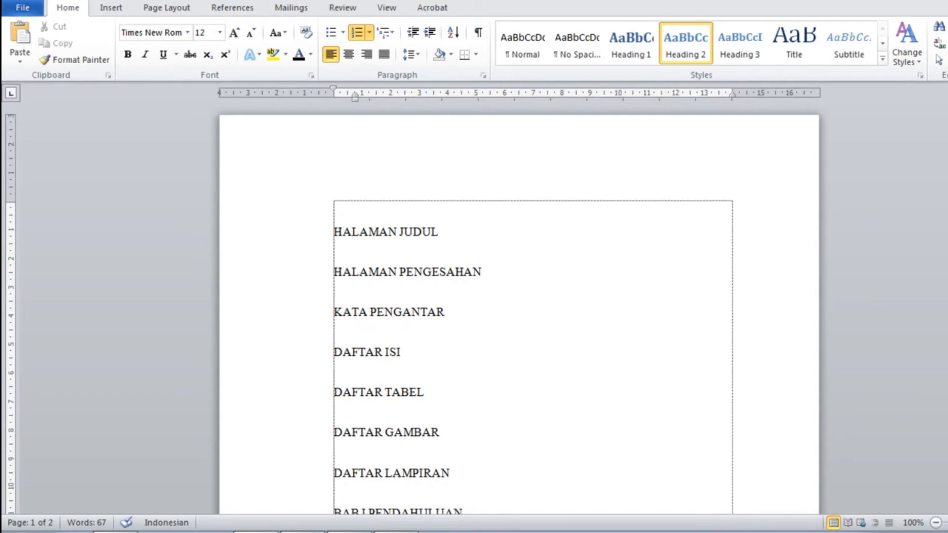
click(439, 235)
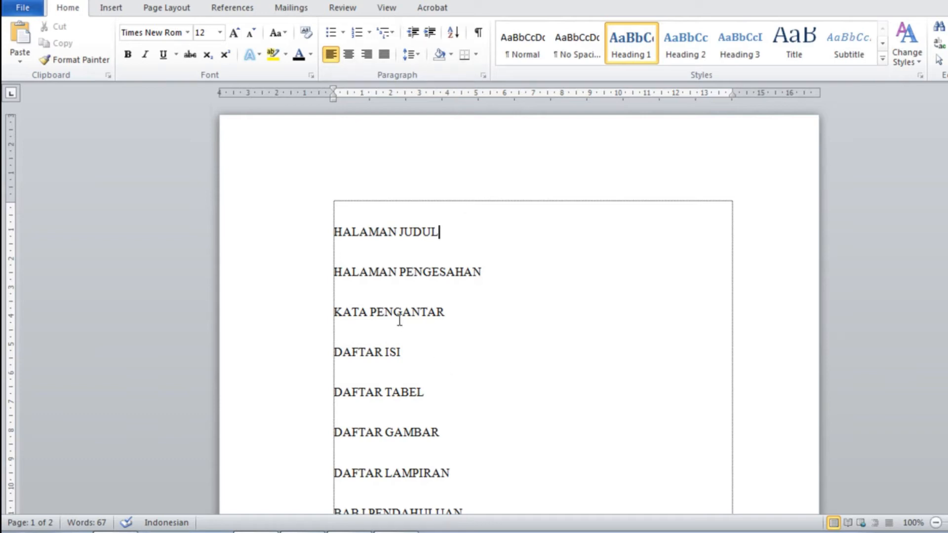
click(386, 7)
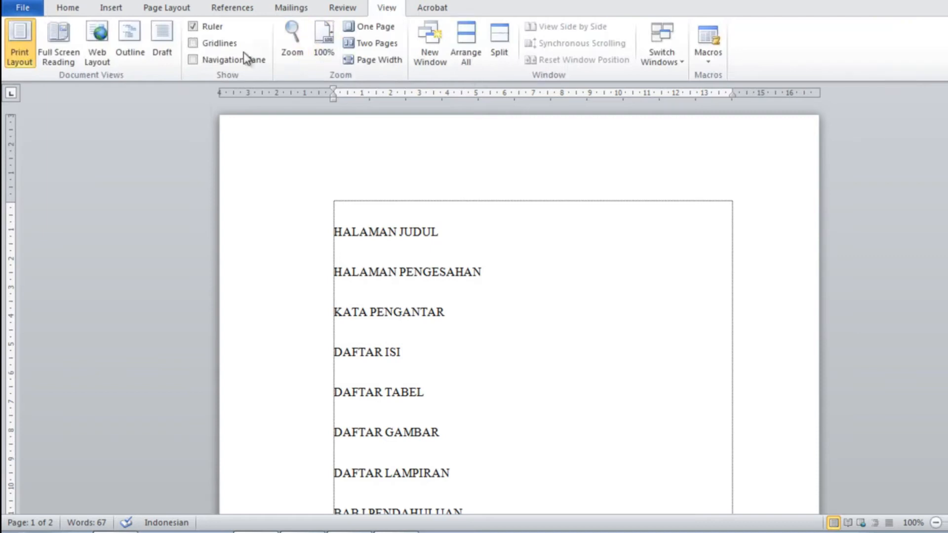
click(193, 60)
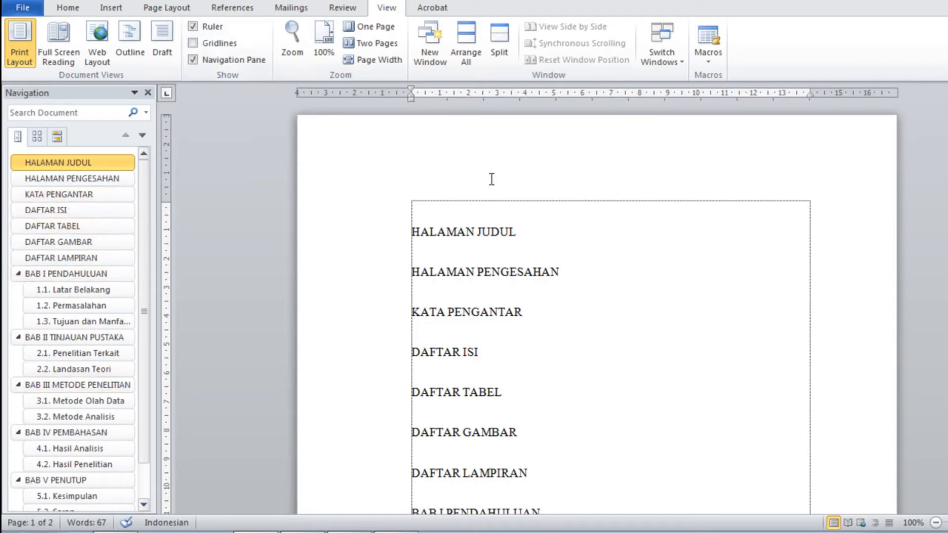
Check the styles applied to HALAMAN PENGESAHAN and DAFTAR ISI and compare them with their entries in the heading navigation
click(68, 8)
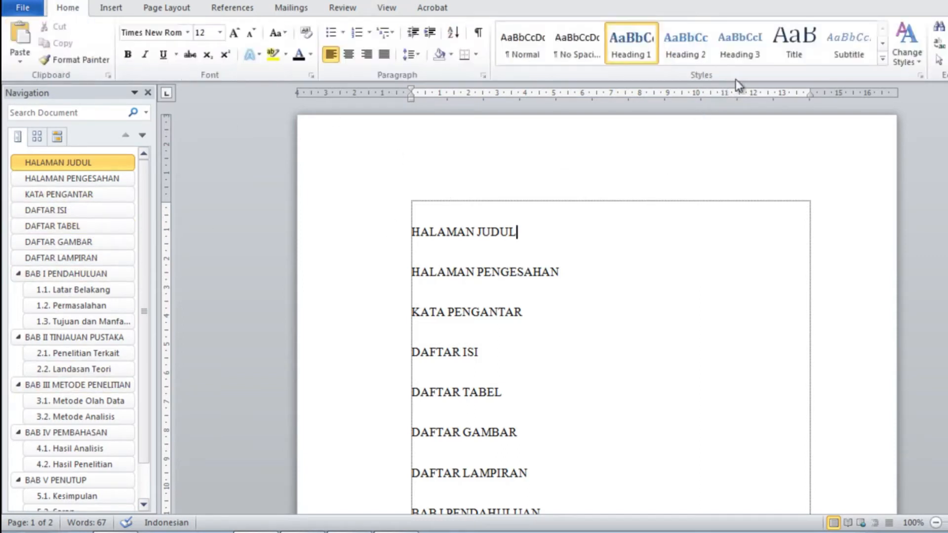
click(489, 273)
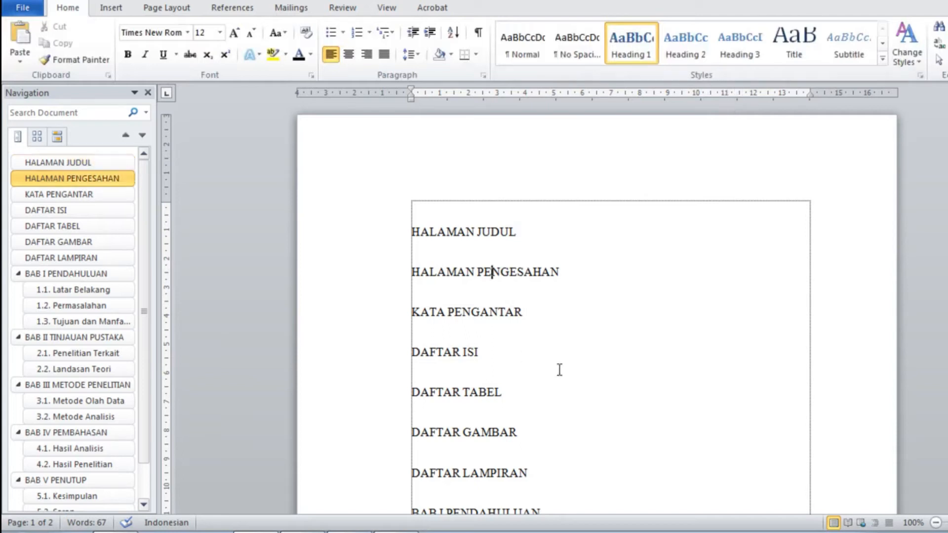
click(460, 352)
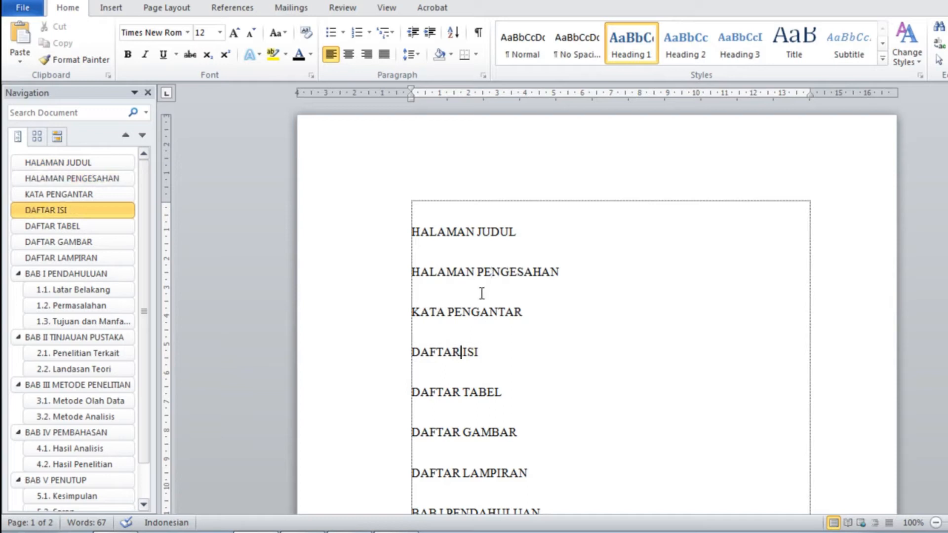
mouse_move(147, 212)
mouse_down()
mouse_move(150, 275)
mouse_move(141, 198)
mouse_up()
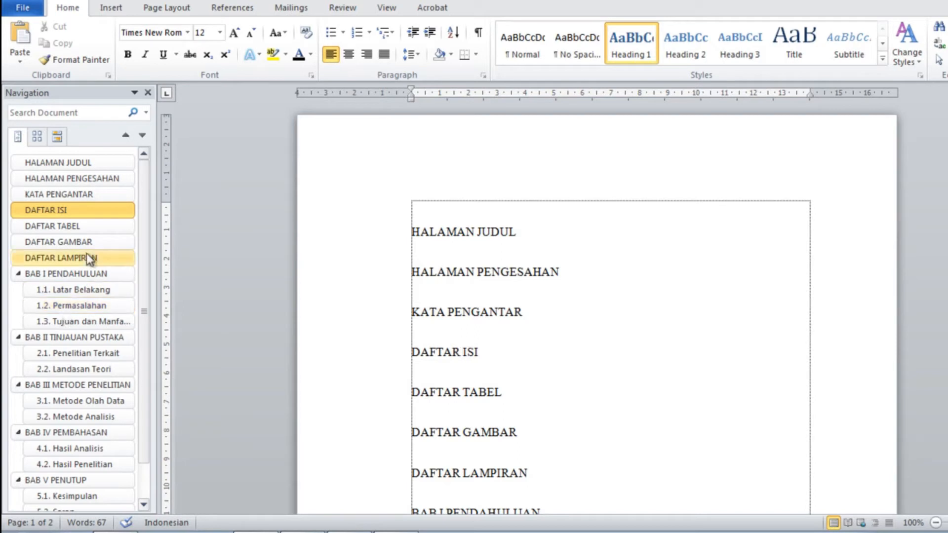
Test the heading navigation by jumping from BAB I PENDAHULUAN through the chapters to 5.2. Saran, and back up to KATA PENGANTAR
click(76, 275)
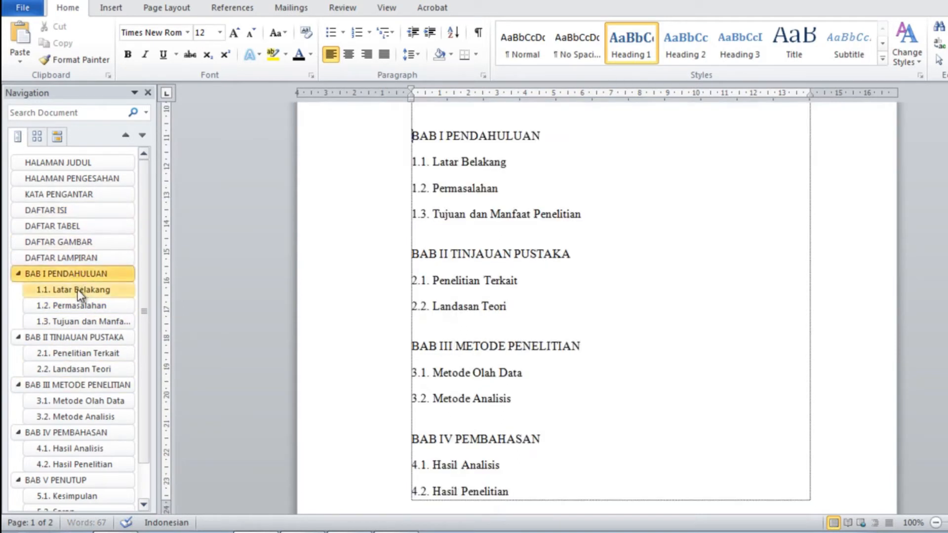
click(83, 321)
click(87, 371)
click(79, 417)
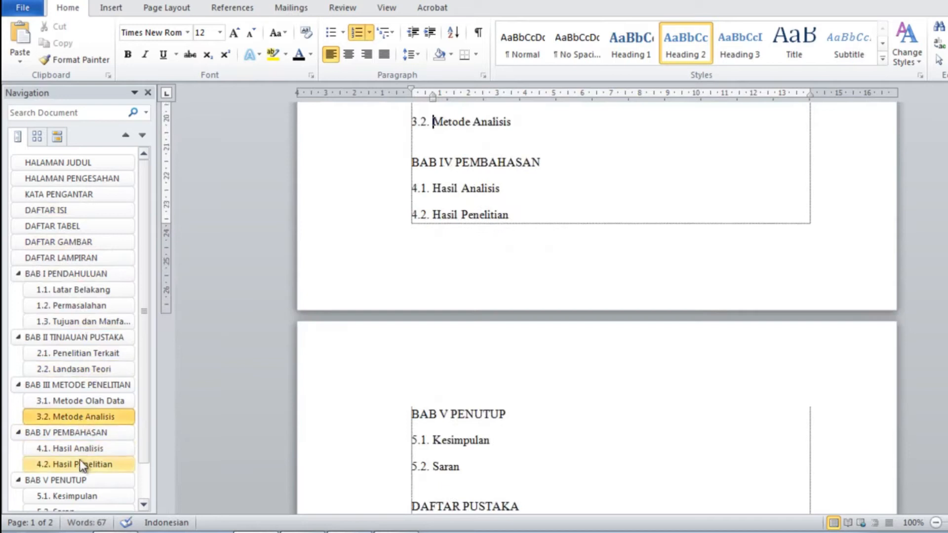
click(79, 465)
click(76, 480)
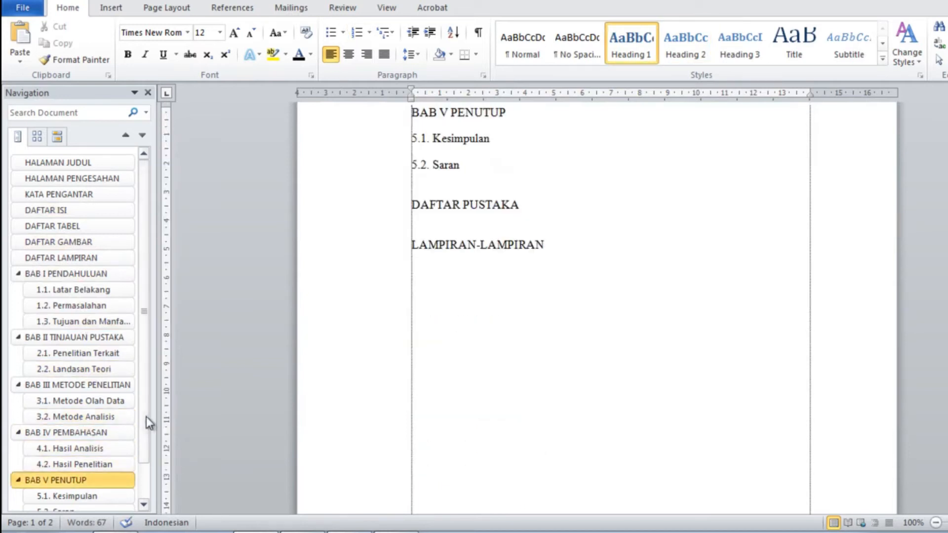
scroll(146, 417, down, 1)
click(71, 488)
click(63, 471)
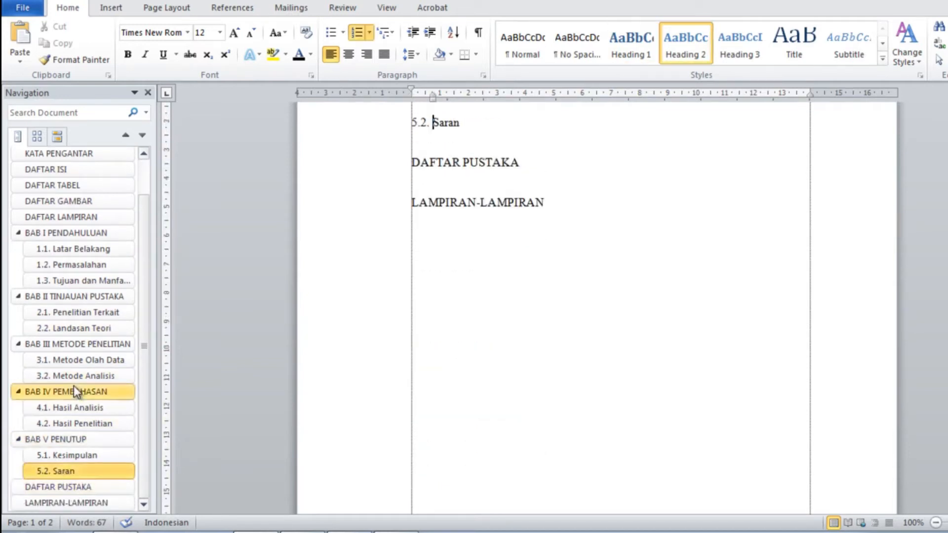
click(77, 390)
click(76, 296)
click(74, 249)
click(77, 200)
click(74, 186)
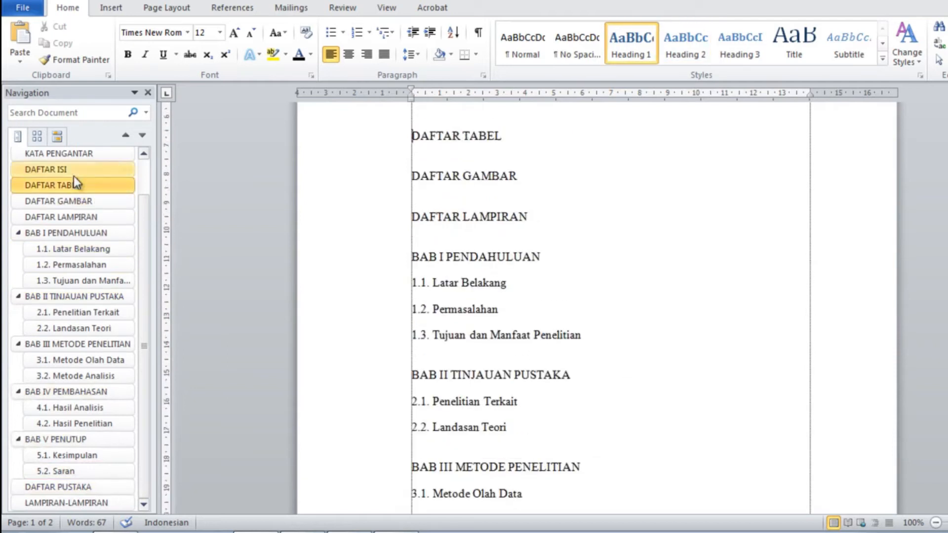
click(72, 169)
click(74, 154)
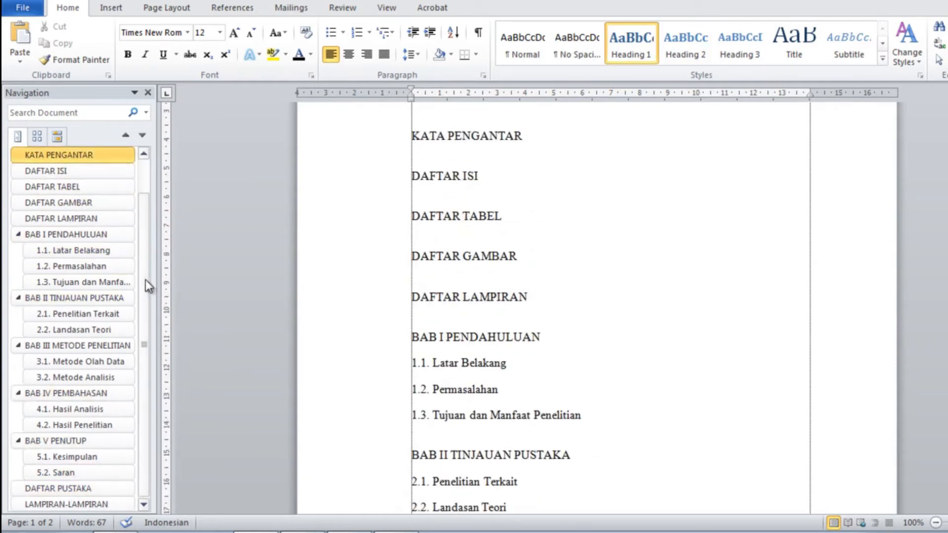
Test the heading navigation by jumping between LAMPIRAN-LAMPIRAN, DAFTAR LAMPIRAN, 1.2. Permasalahan, KATA PENGANTAR and DAFTAR ISI
click(111, 503)
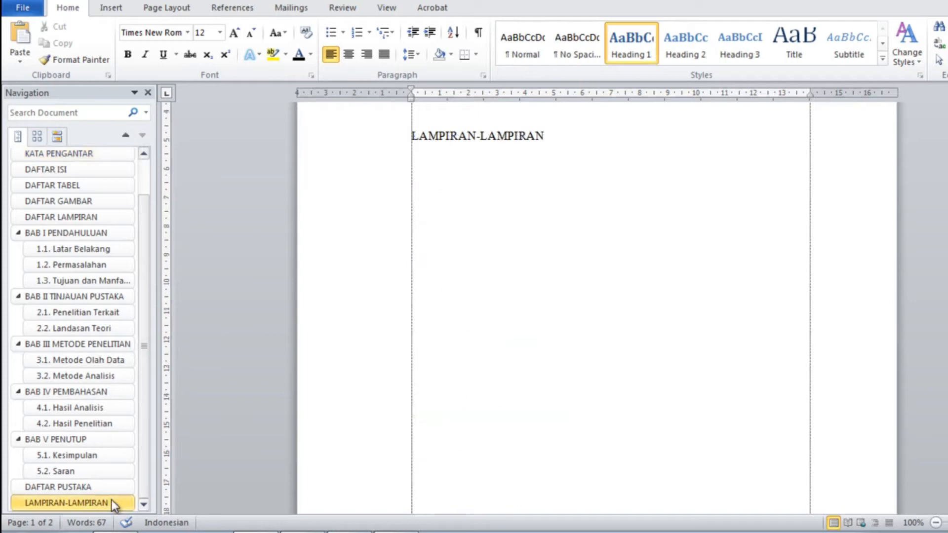
click(69, 218)
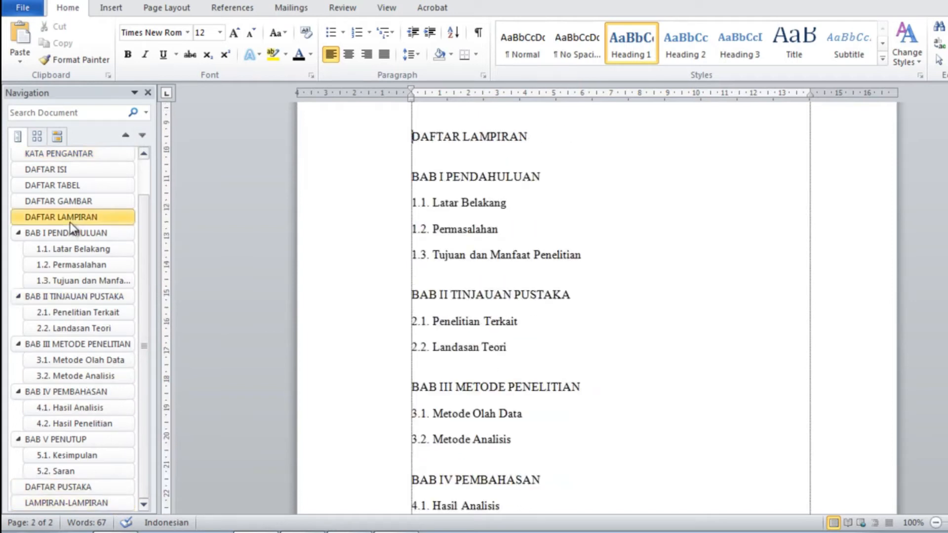
click(527, 295)
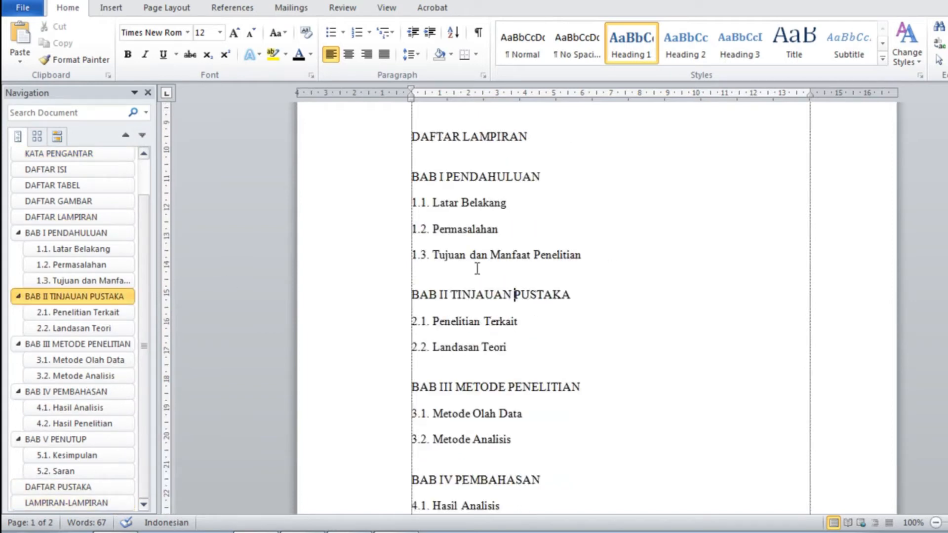
drag(144, 209, 149, 173)
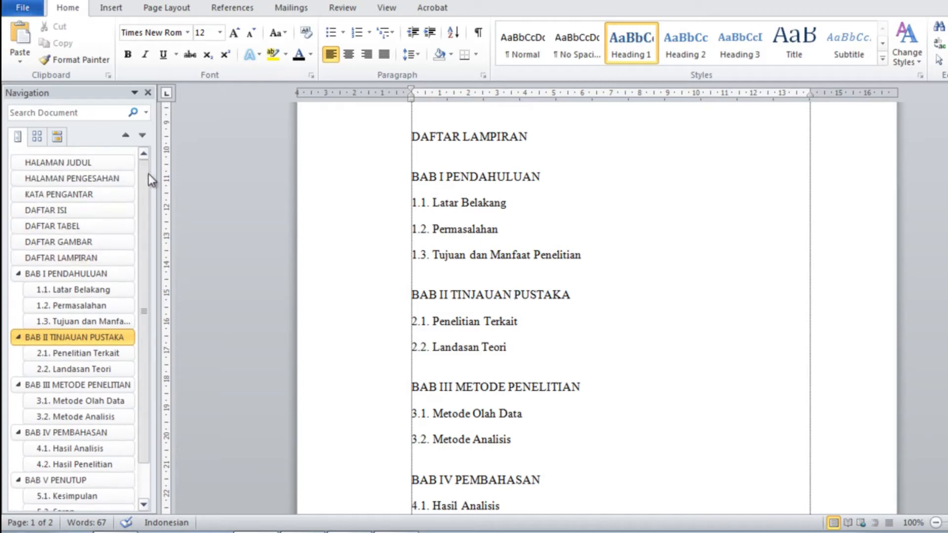
click(62, 199)
click(65, 225)
click(70, 306)
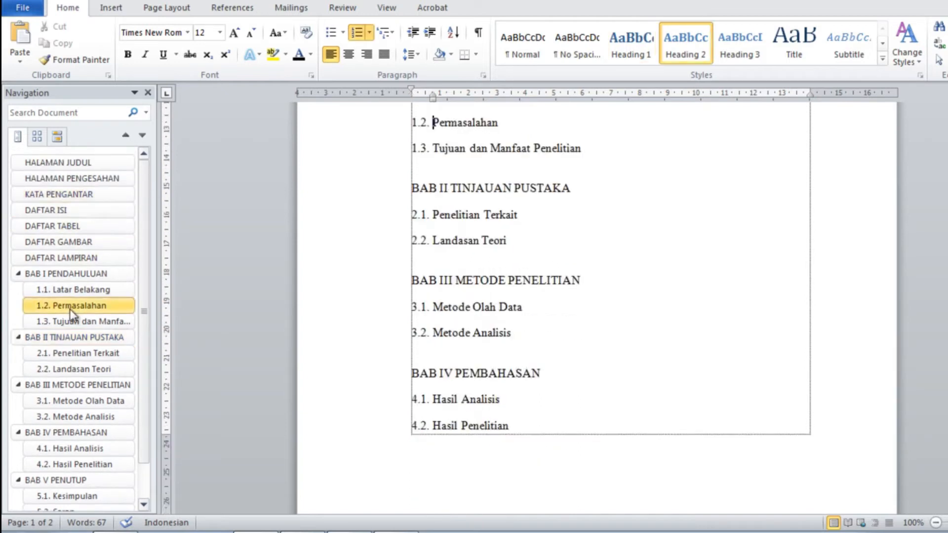
click(79, 241)
click(79, 196)
click(72, 211)
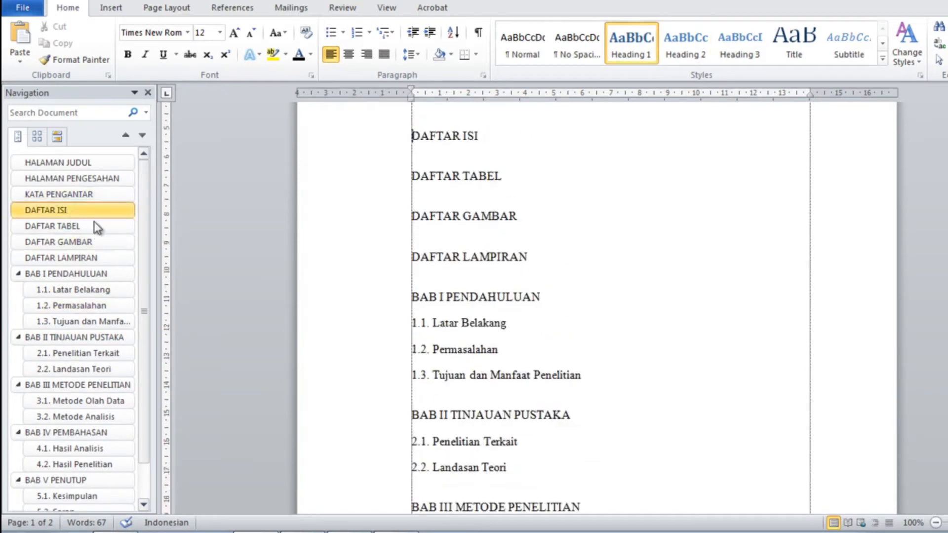
Place the cursor in BAB I PENDAHULUAN, HALAMAN PENGESAHAN and DAFTAR LAMPIRAN in the document and check the matching navigation entries
click(523, 292)
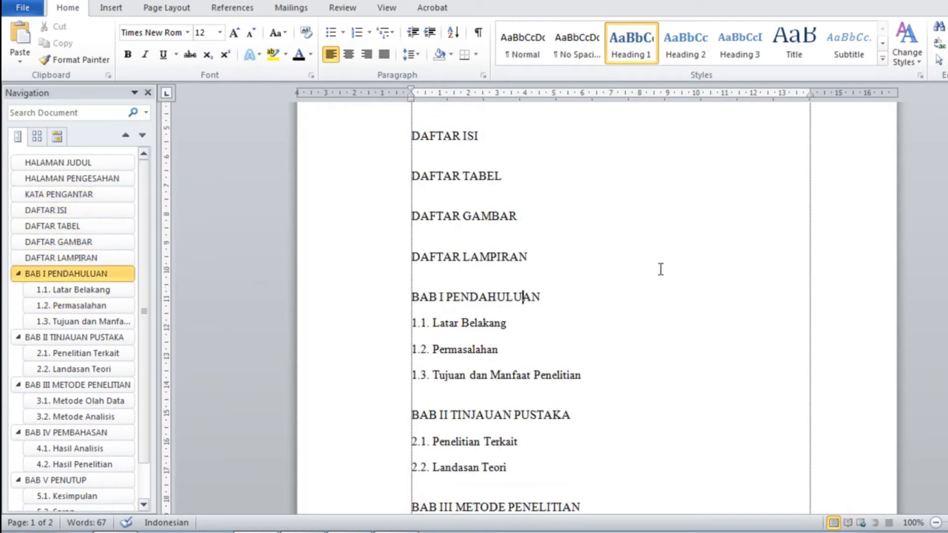
scroll(593, 296, up, 5)
click(775, 273)
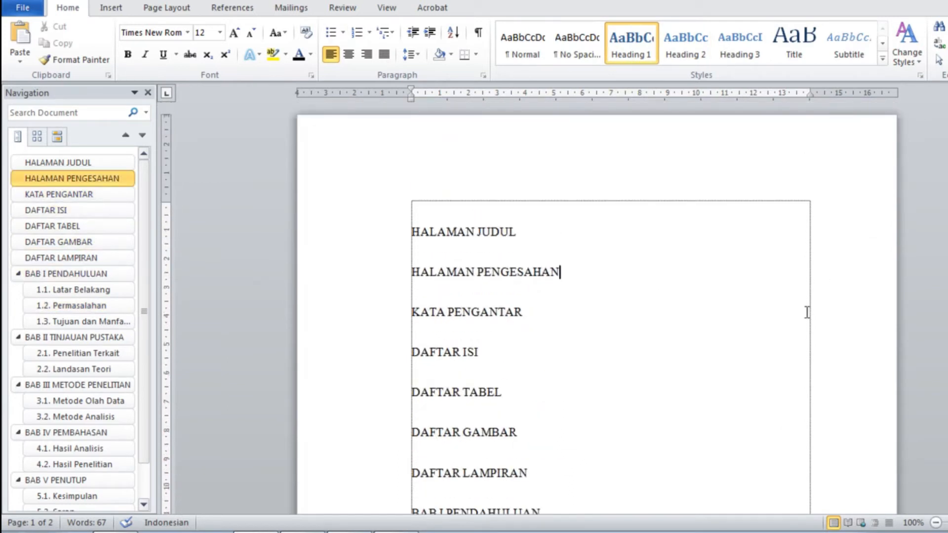
mouse_move(947, 170)
mouse_down()
mouse_move(947, 454)
mouse_move(947, 170)
mouse_up()
click(709, 292)
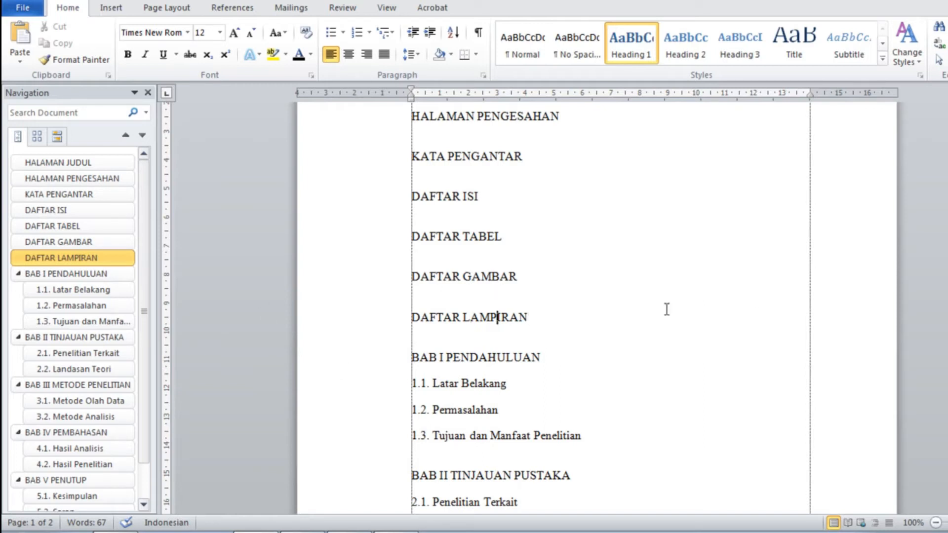
drag(947, 193, 947, 219)
Jump through the heading navigation among the chapter headings, their subheadings and the front-matter entries, ending at 1.2. Permasalahan
click(91, 339)
click(75, 448)
click(78, 353)
click(95, 306)
click(75, 211)
click(74, 195)
click(75, 242)
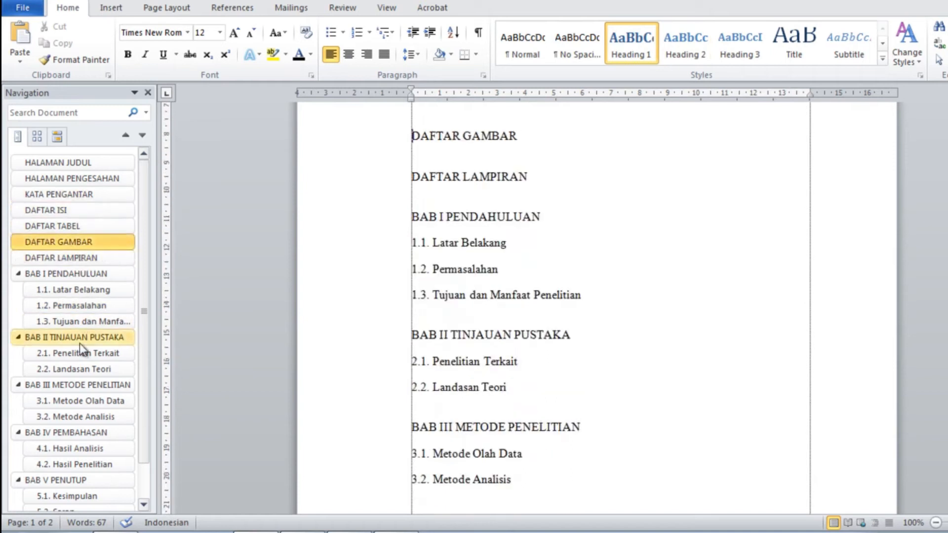
click(79, 342)
click(71, 400)
click(74, 353)
click(63, 305)
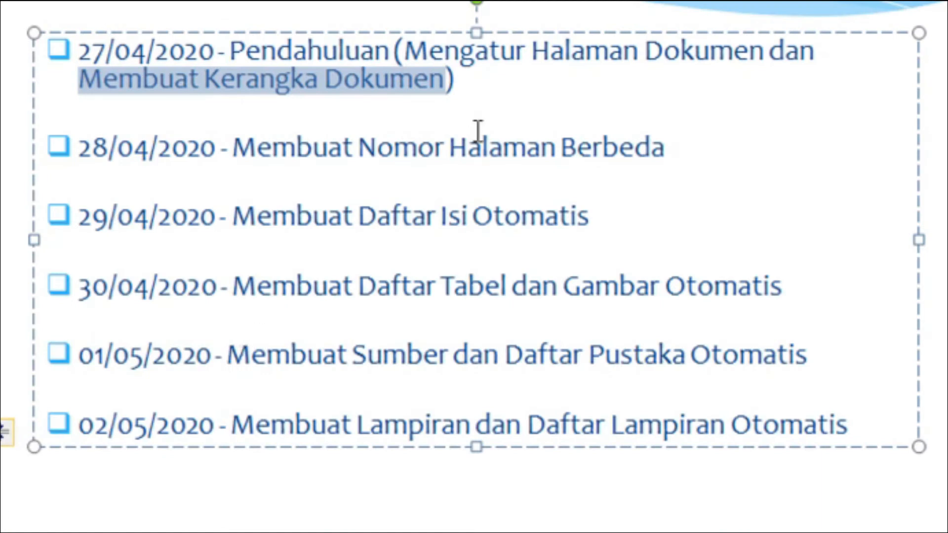
Switch to the schedule slide in the presentation and highlight the 27/04/2020 topic and Membuat Nomor Halaman Berbeda
click(475, 83)
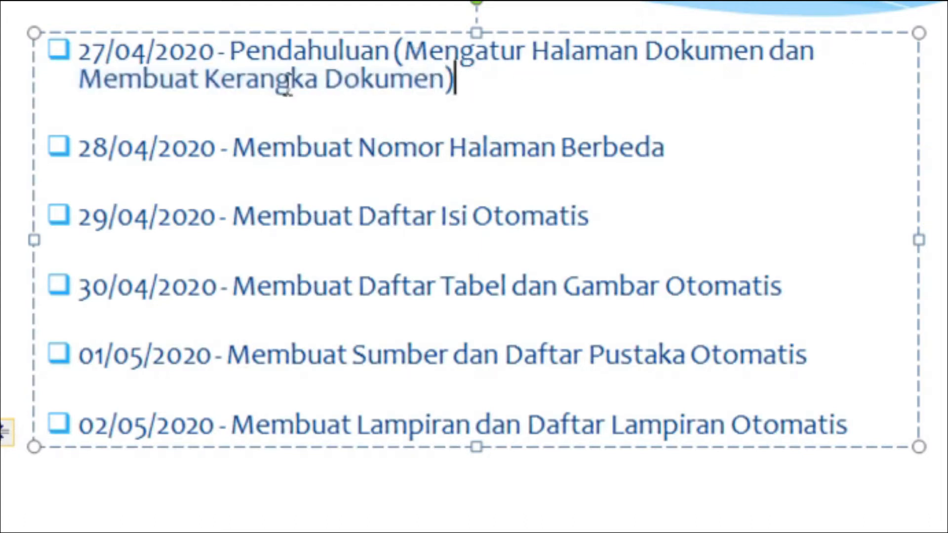
drag(459, 81, 178, 57)
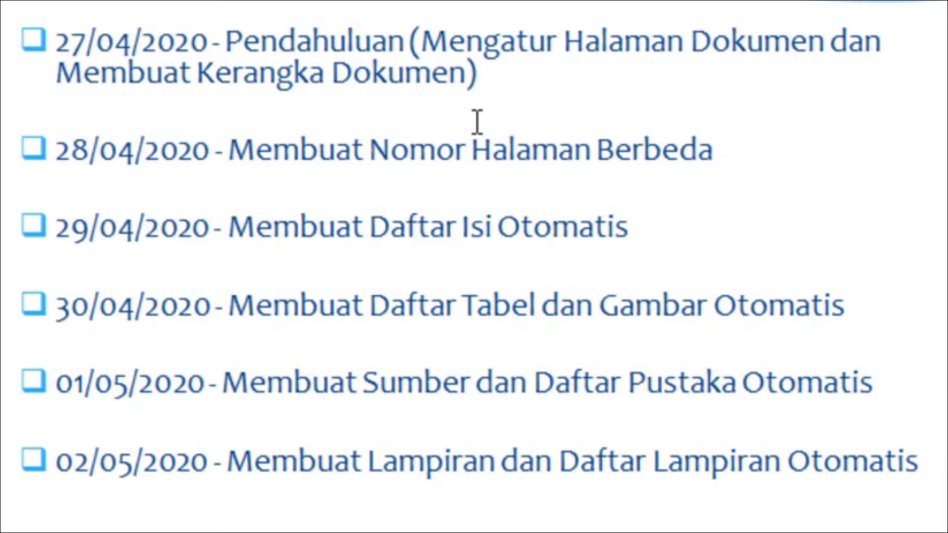
drag(233, 156, 688, 160)
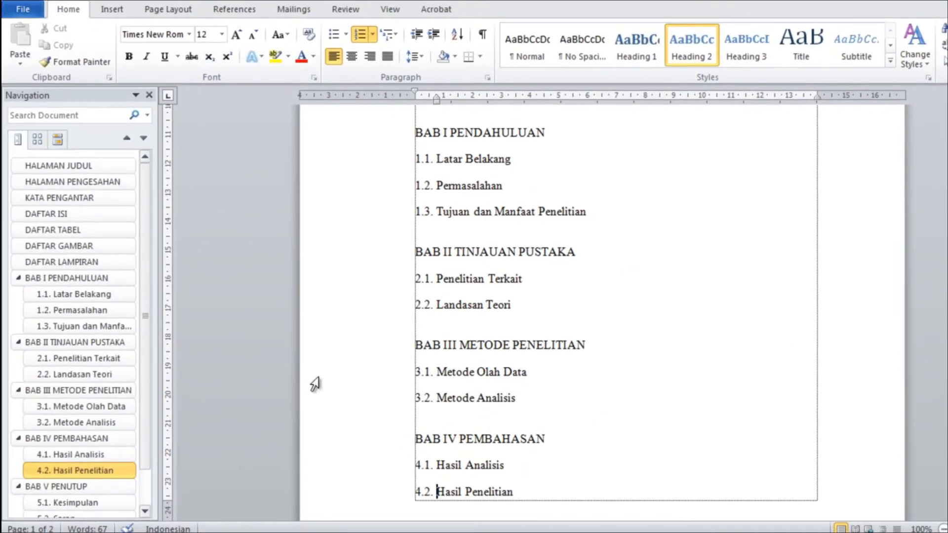
Return to the Word document and review the outline between HALAMAN JUDUL and BAB V PENUTUP, examining the first three front-matter headings
click(537, 212)
scroll(547, 218, up, 6)
scroll(547, 218, down, 15)
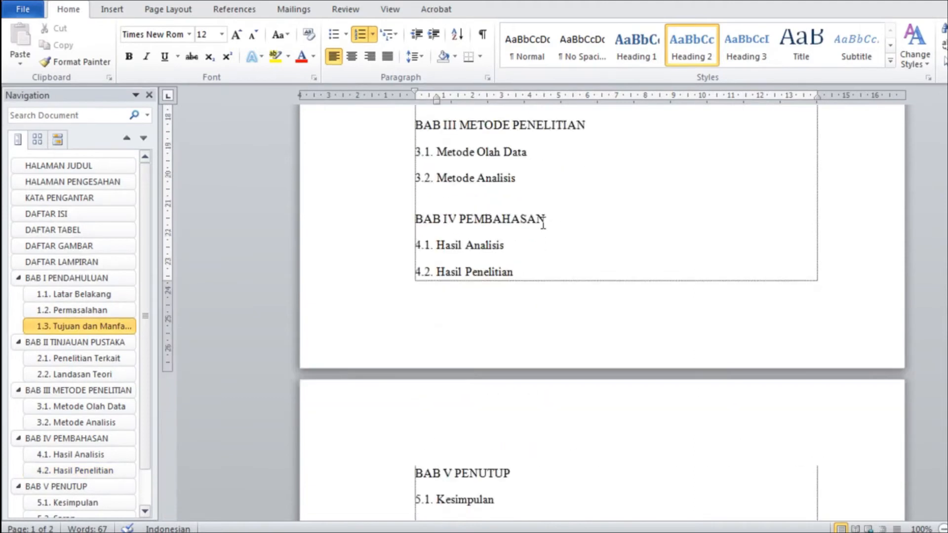
scroll(543, 223, up, 5)
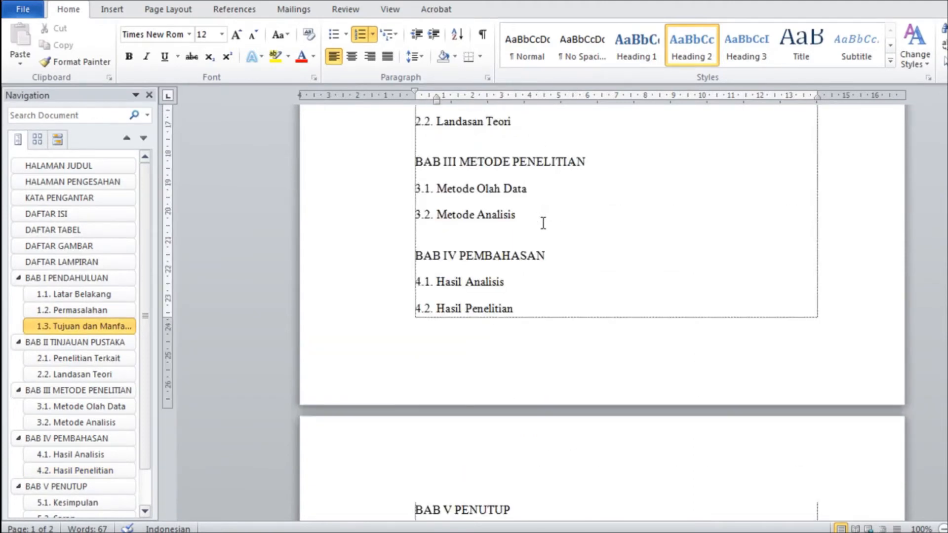
scroll(543, 223, up, 5)
scroll(544, 223, up, 6)
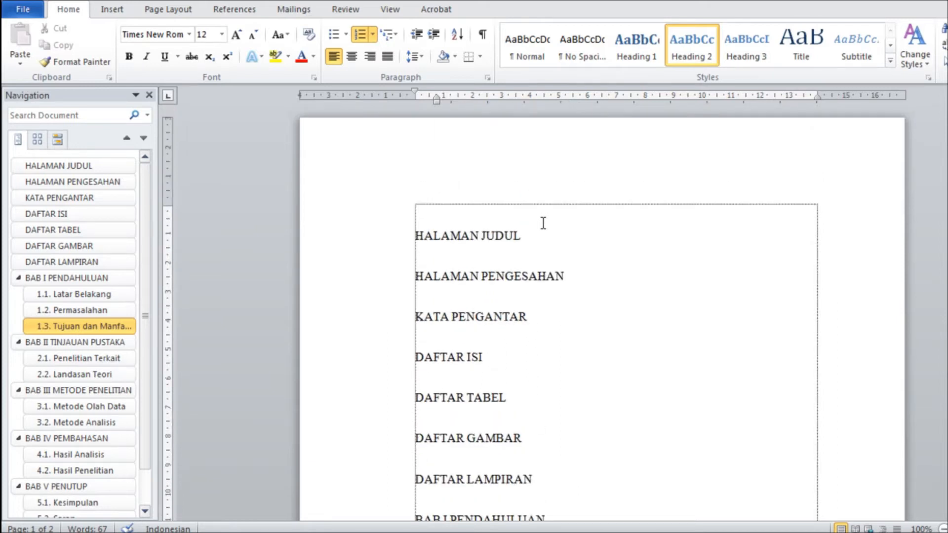
click(384, 238)
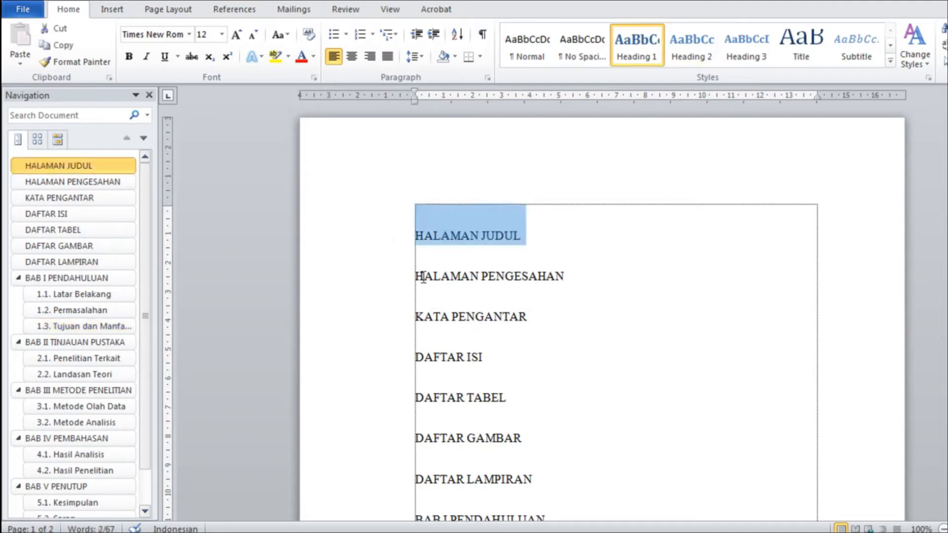
click(386, 291)
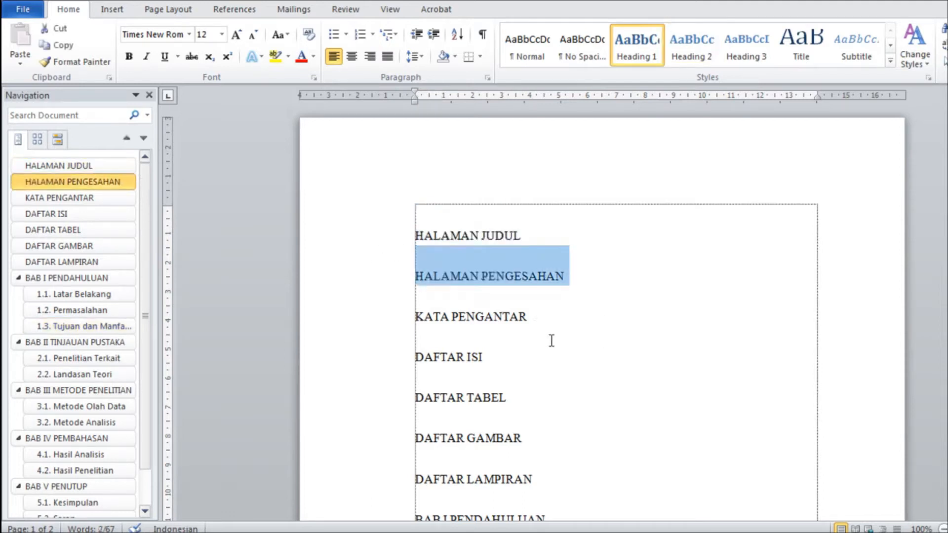
scroll(552, 339, down, 3)
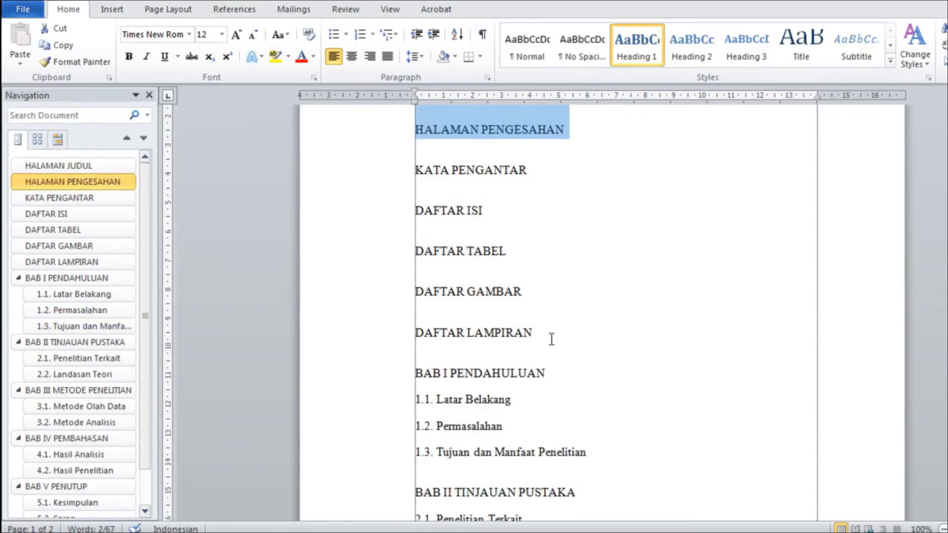
click(540, 171)
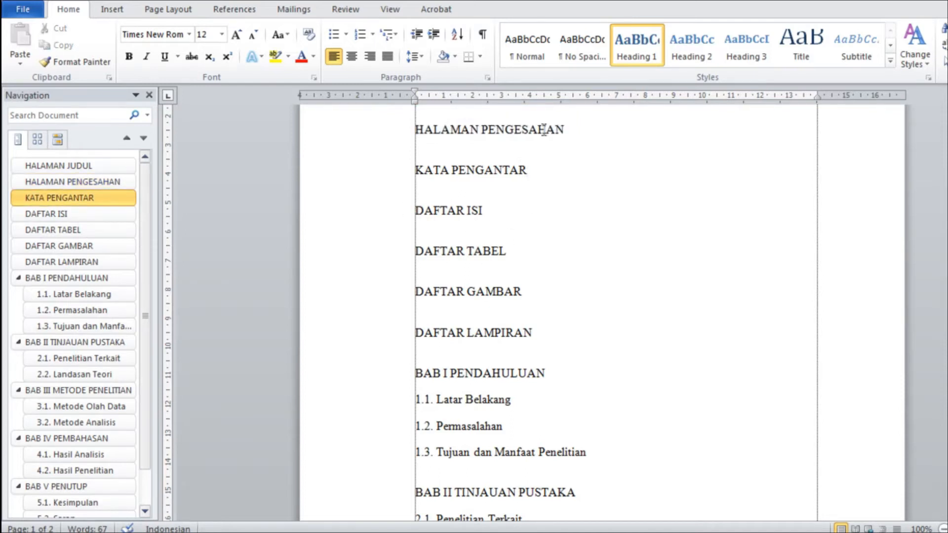
scroll(573, 221, up, 5)
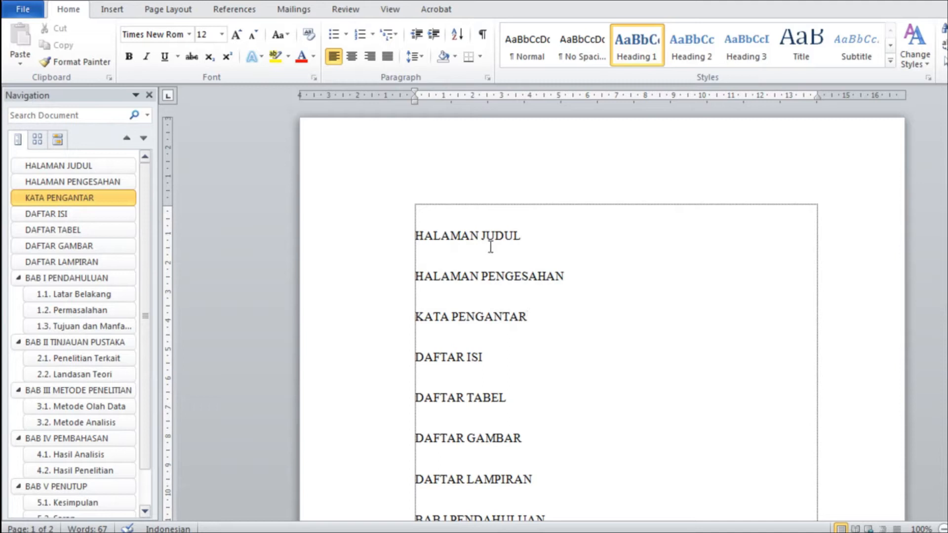
Insert a page break after HALAMAN JUDUL and delete the empty heading line above HALAMAN PENGESAHAN
click(542, 237)
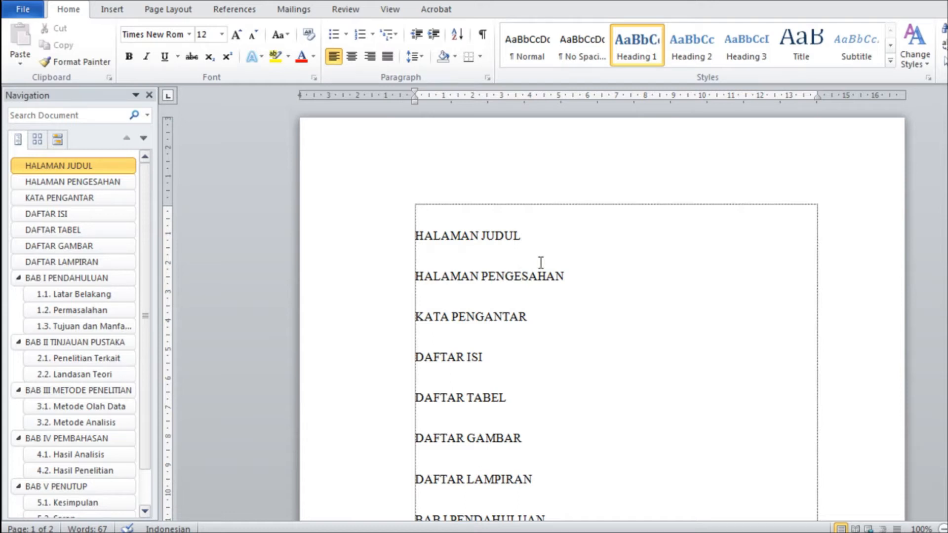
key(ctrl+Return)
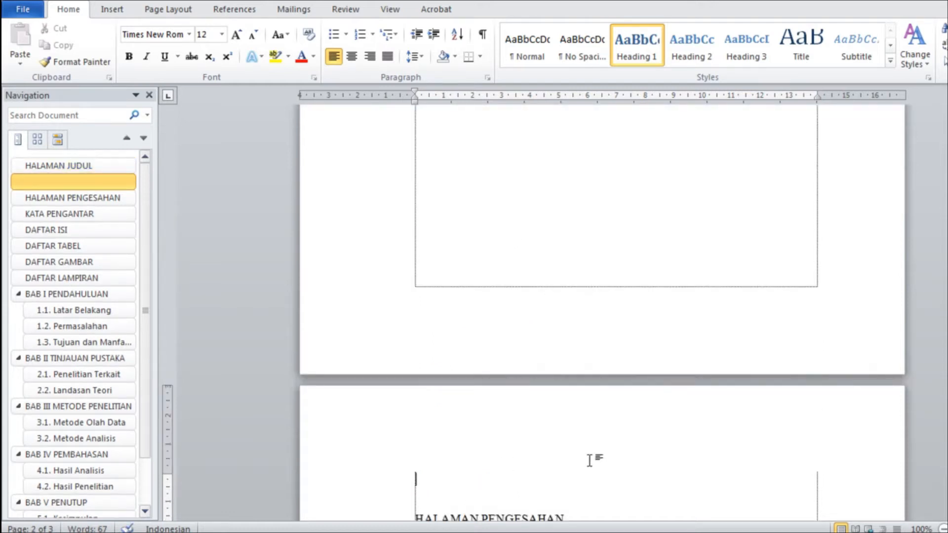
scroll(805, 381, down, 3)
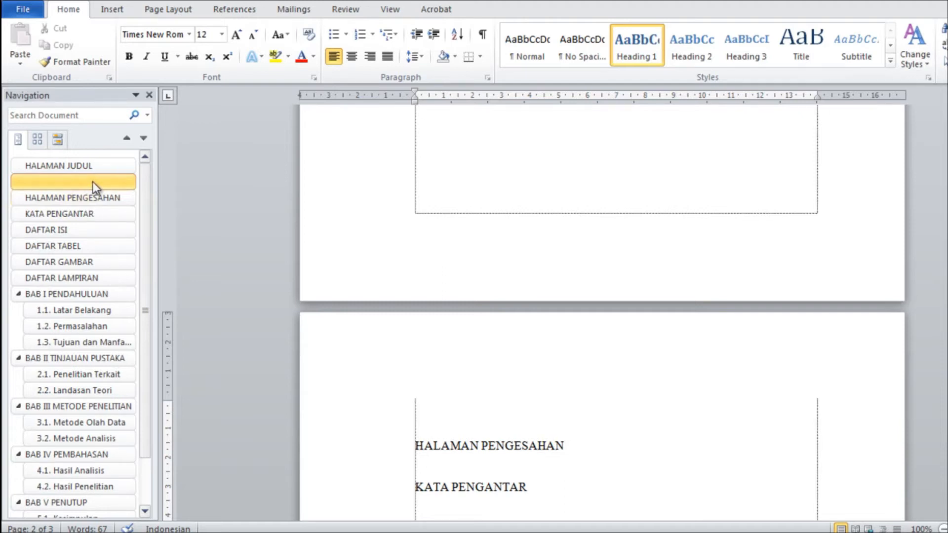
key(Delete)
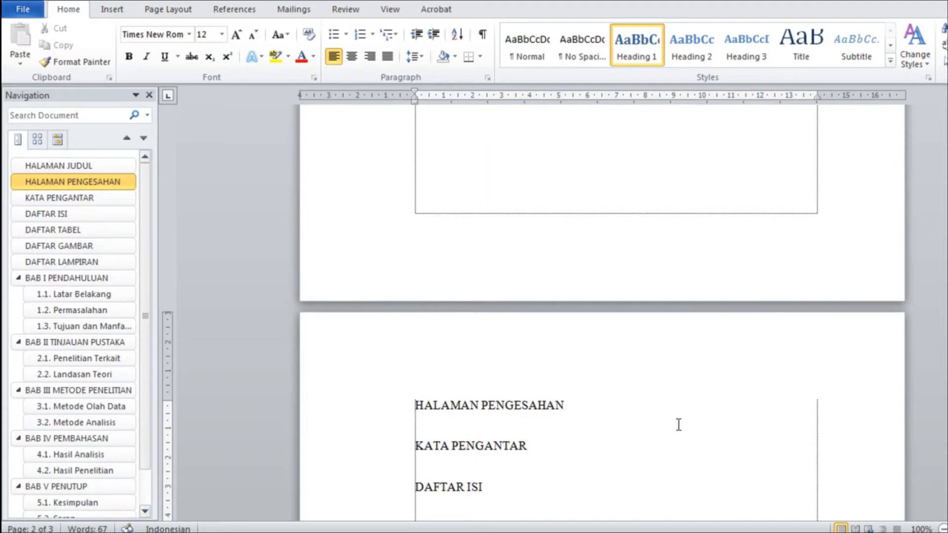
Insert page breaks after HALAMAN PENGESAHAN and KATA PENGANTAR, deleting the empty heading line at the start of each new page
key(ctrl+Return)
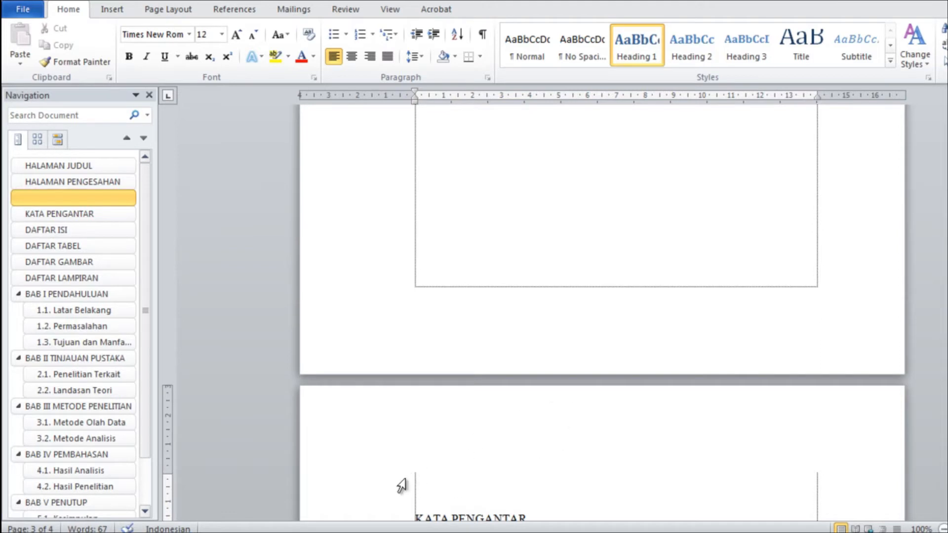
key(Delete)
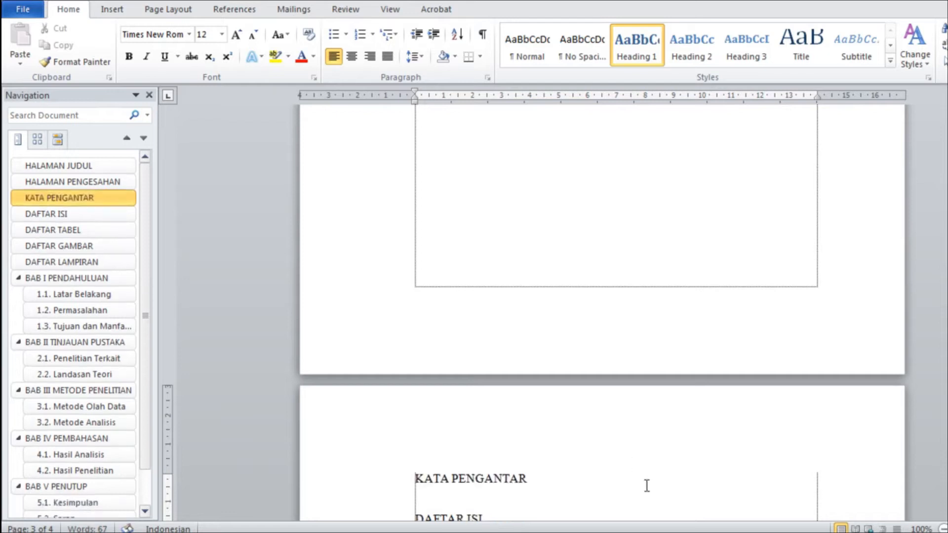
scroll(645, 484, down, 4)
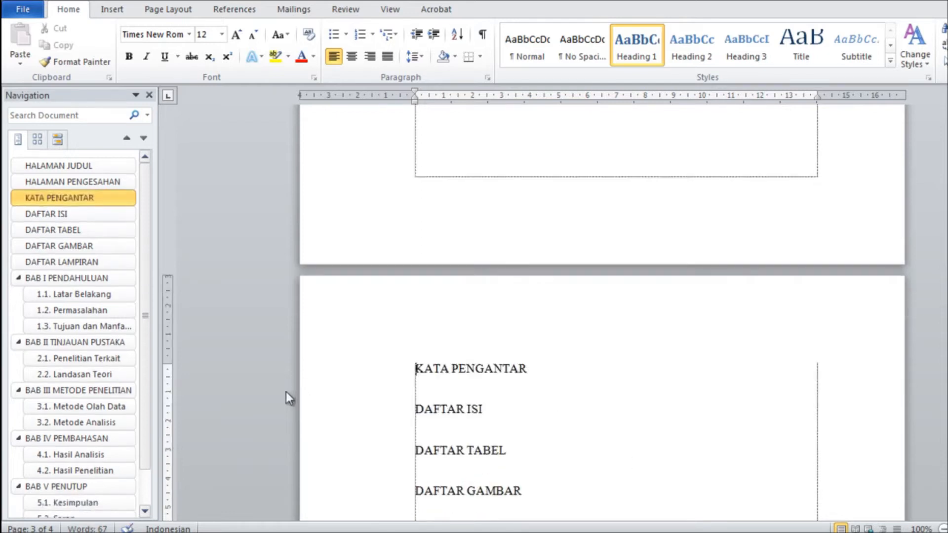
click(545, 370)
key(ctrl+Return)
key(Delete)
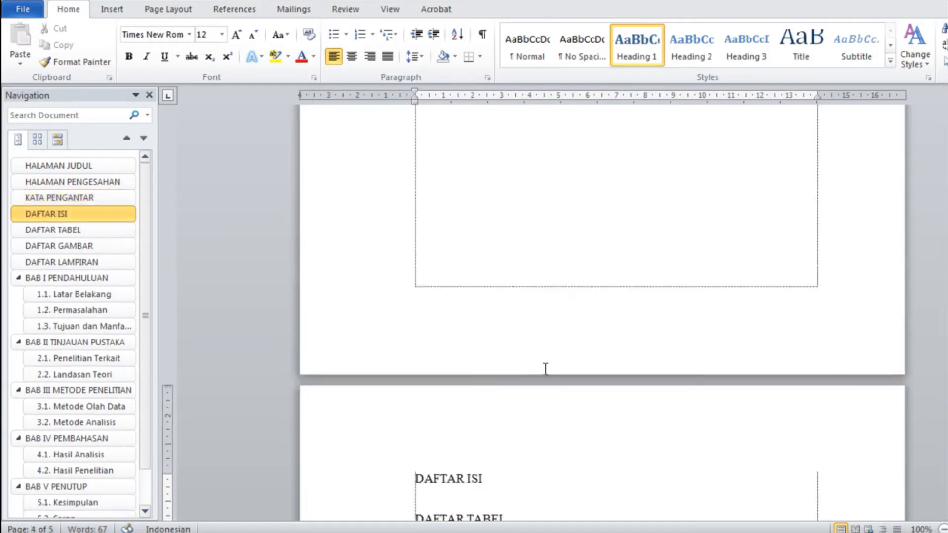
Insert page breaks after DAFTAR ISI and DAFTAR TABEL and remove the empty heading lines above DAFTAR TABEL and DAFTAR GAMBAR
click(506, 479)
key(ctrl+Return)
key(Delete)
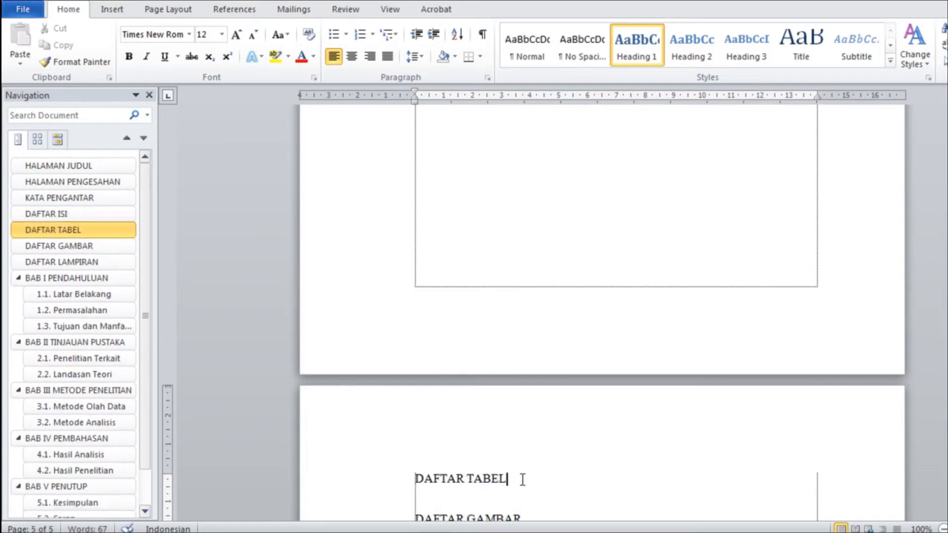
key(ctrl+Return)
key(Delete)
Insert page breaks after DAFTAR GAMBAR and DAFTAR LAMPIRAN, deleting the empty heading line at the start of each new page
scroll(547, 480, down, 3)
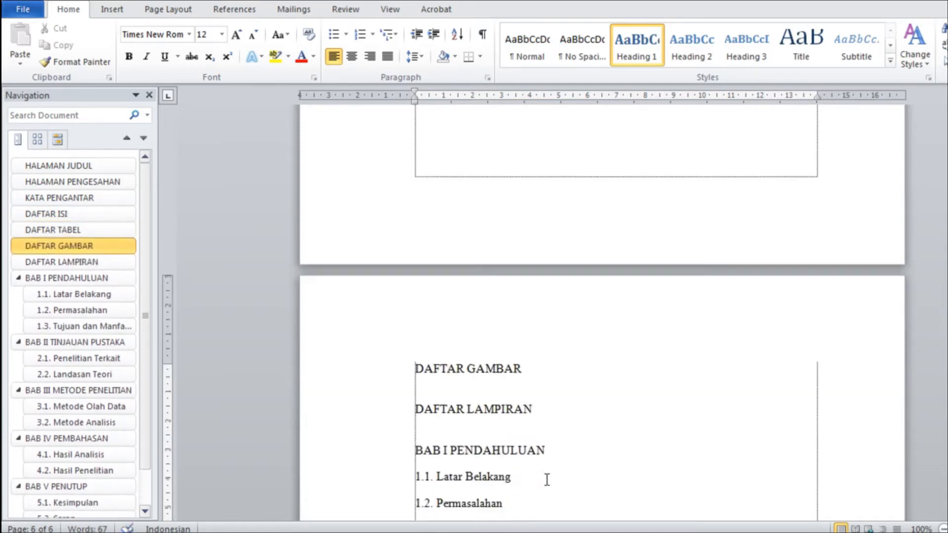
click(550, 360)
key(ctrl+Return)
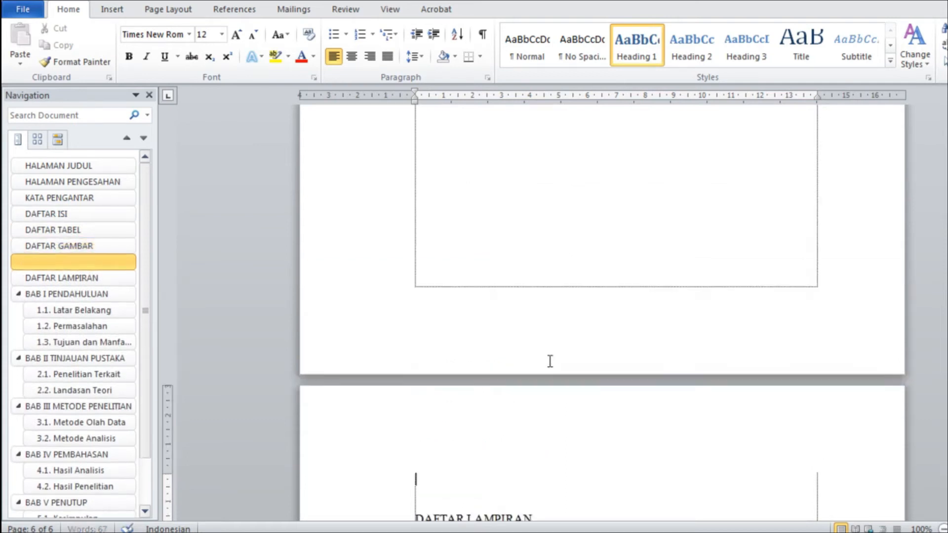
key(Delete)
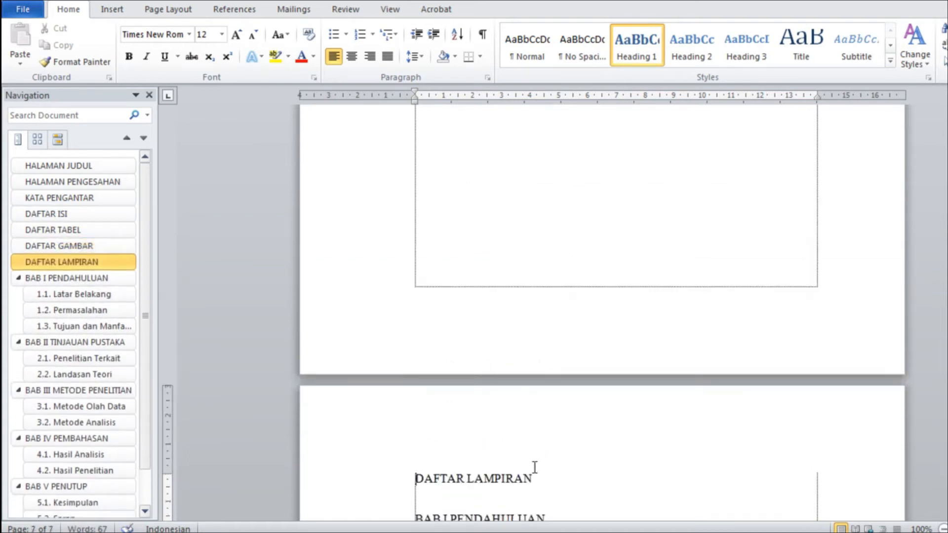
click(542, 478)
key(ctrl+Return)
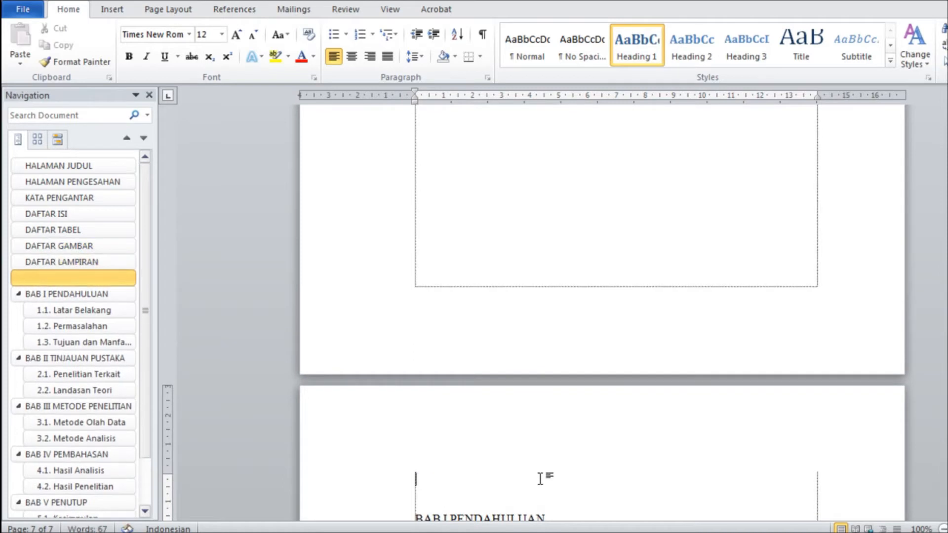
key(Delete)
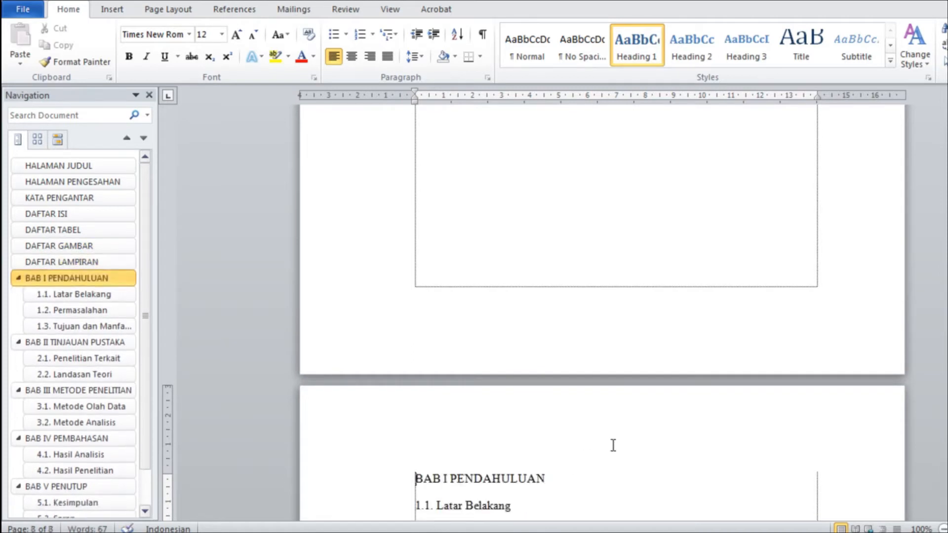
Insert a page break after 1.3. Tujuan dan Manfaat Penelitian and remove the empty 1.4. heading above BAB II TINJAUAN PUSTAKA
scroll(612, 444, down, 4)
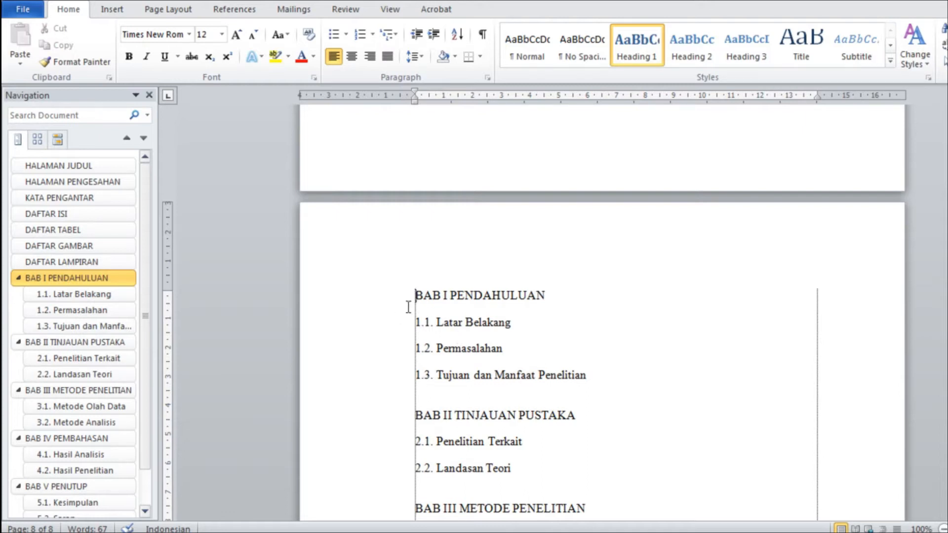
drag(394, 306, 394, 374)
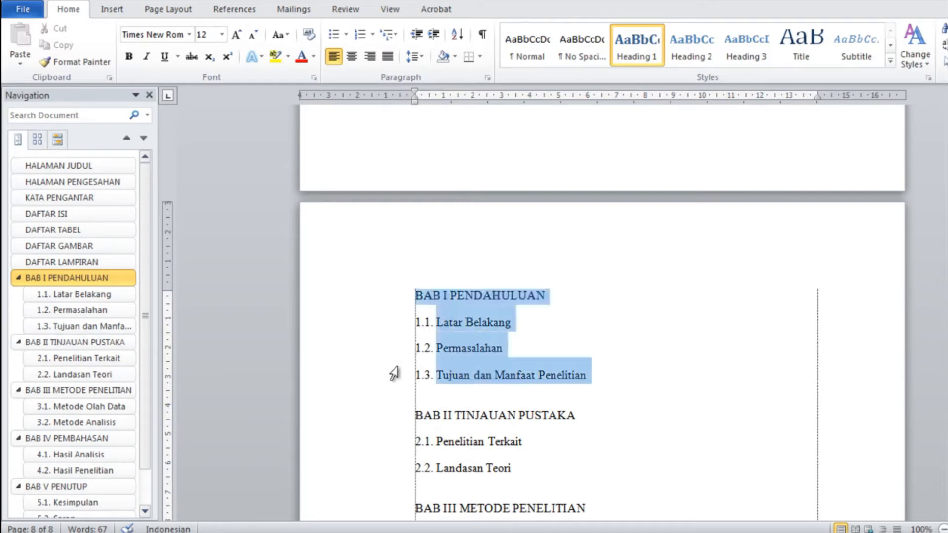
click(597, 416)
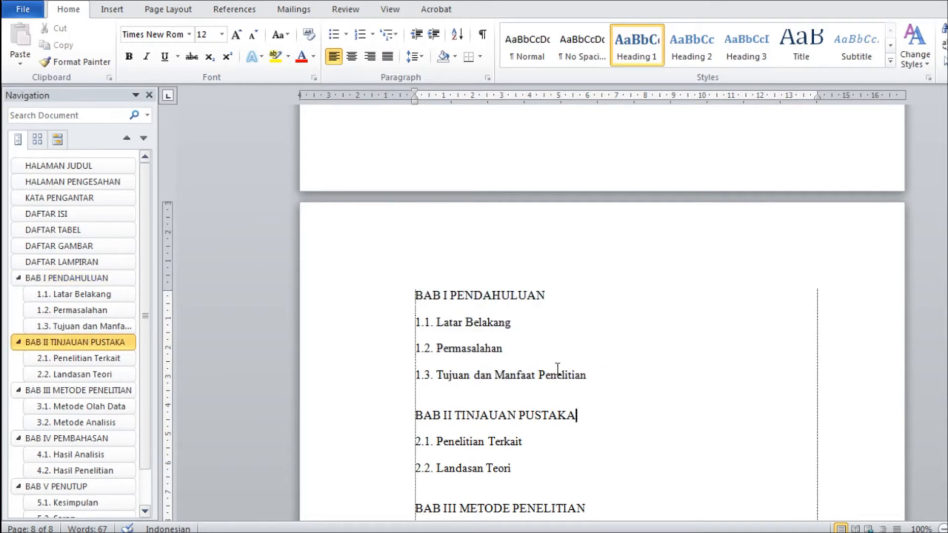
click(599, 379)
key(ctrl+Return)
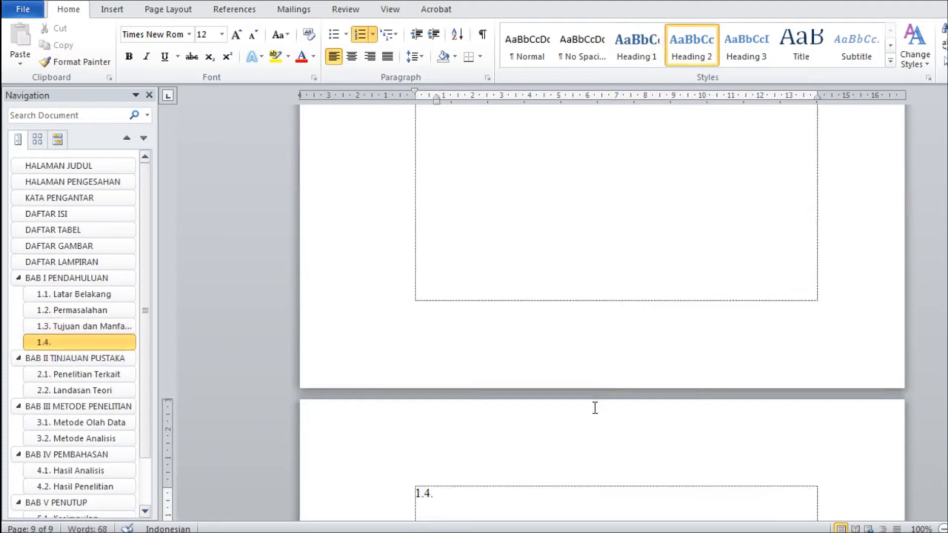
scroll(595, 406, down, 2)
scroll(595, 407, up, 1)
scroll(595, 408, down, 1)
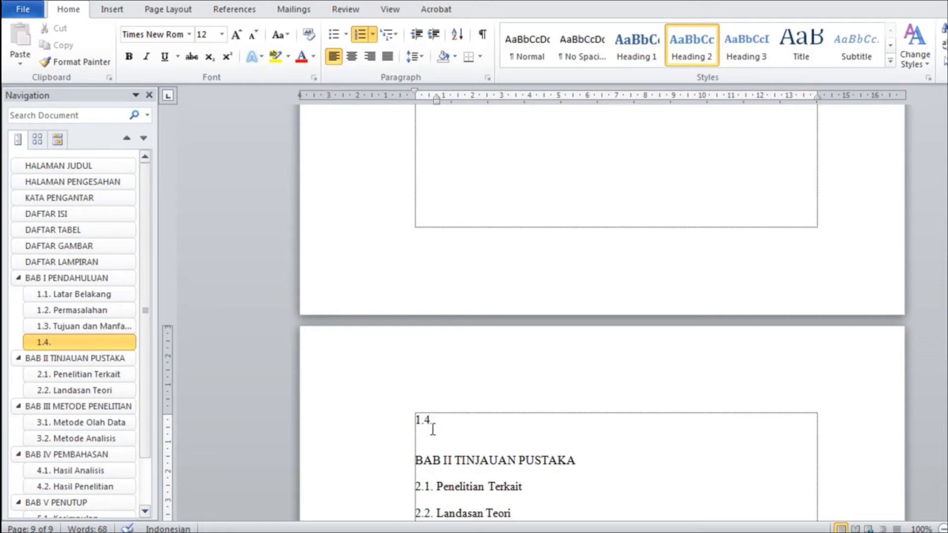
key(BackSpace)
key(BackSpace)
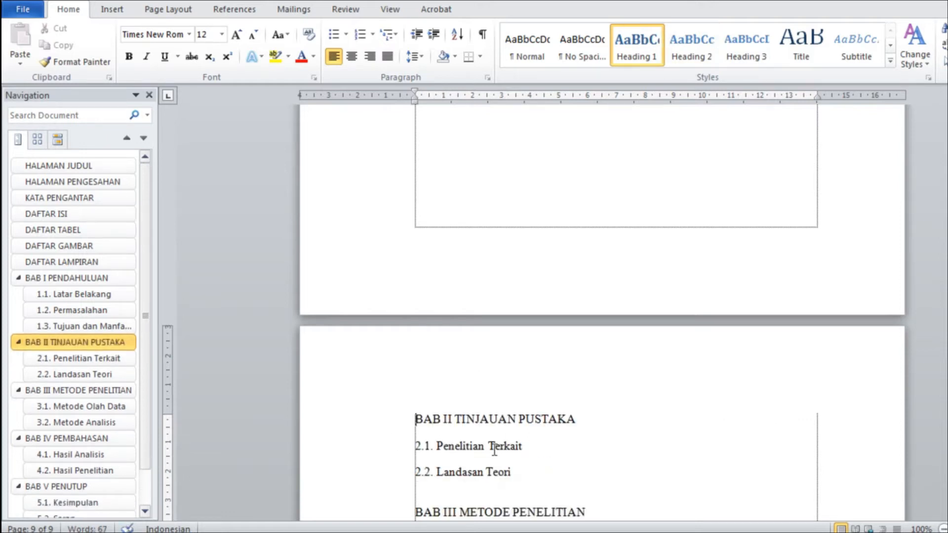
Insert page breaks after 2.2. Landasan Teori and 3.2. Metode Analisis, removing the empty numbered headings above BAB III and BAB IV
scroll(632, 398, down, 3)
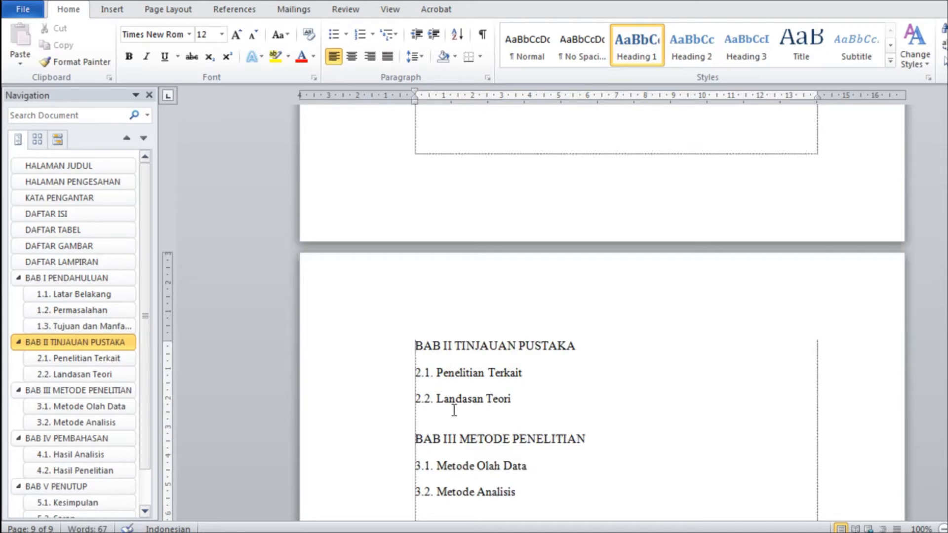
click(518, 402)
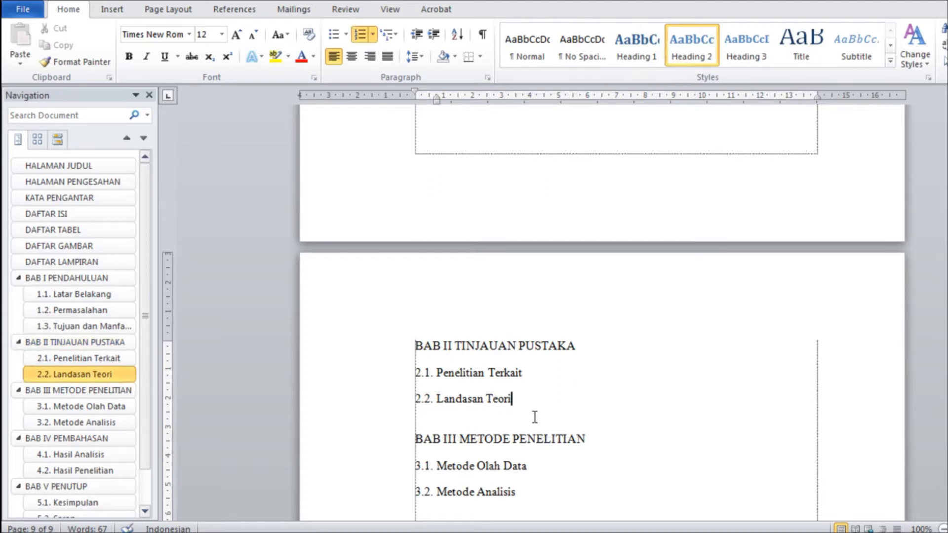
key(ctrl+Return)
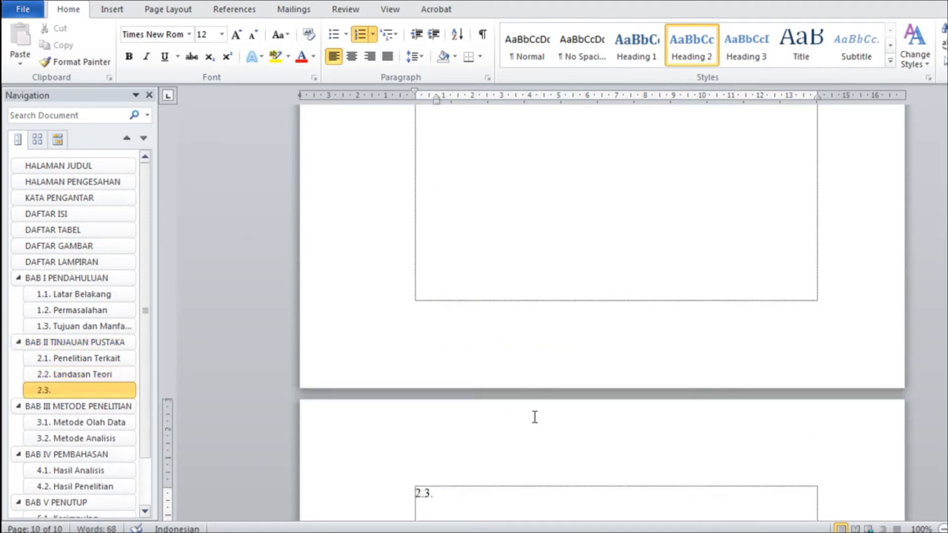
key(Delete)
scroll(548, 420, down, 5)
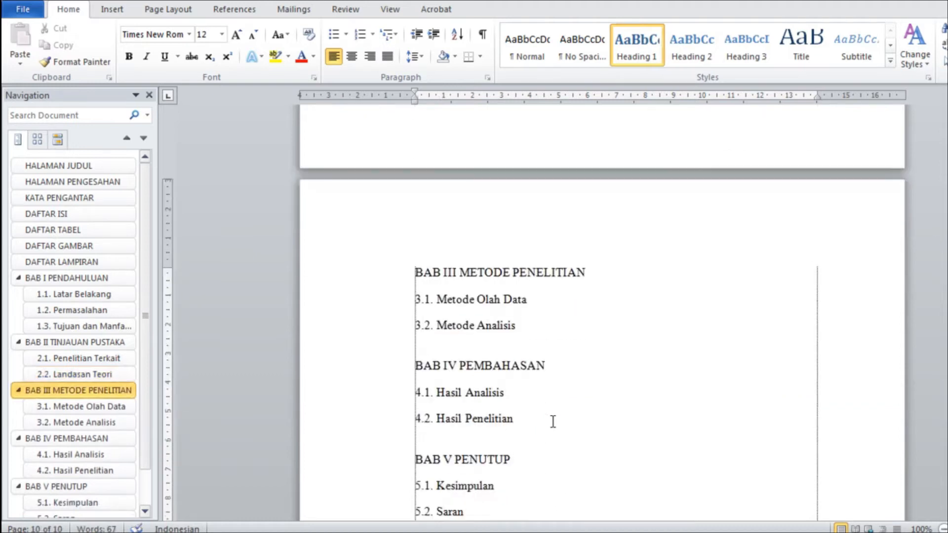
click(547, 324)
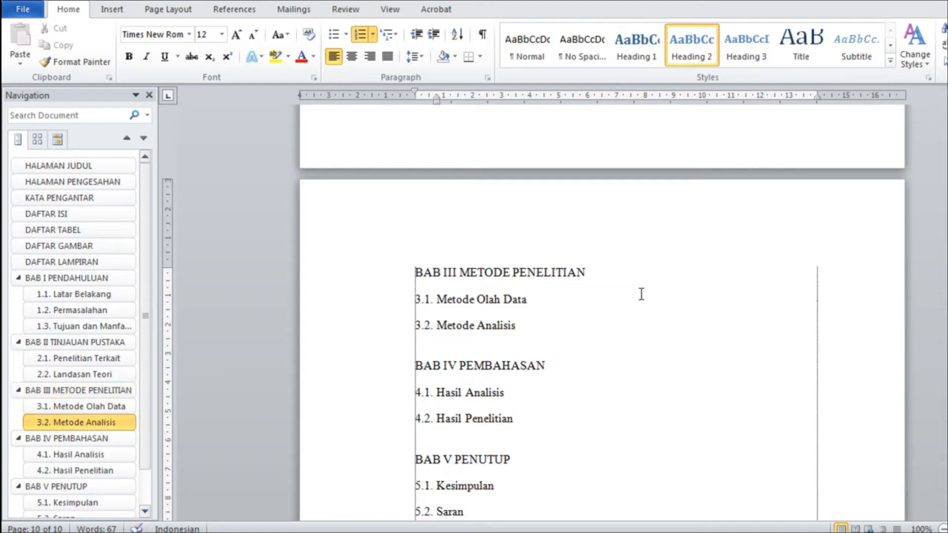
key(Return)
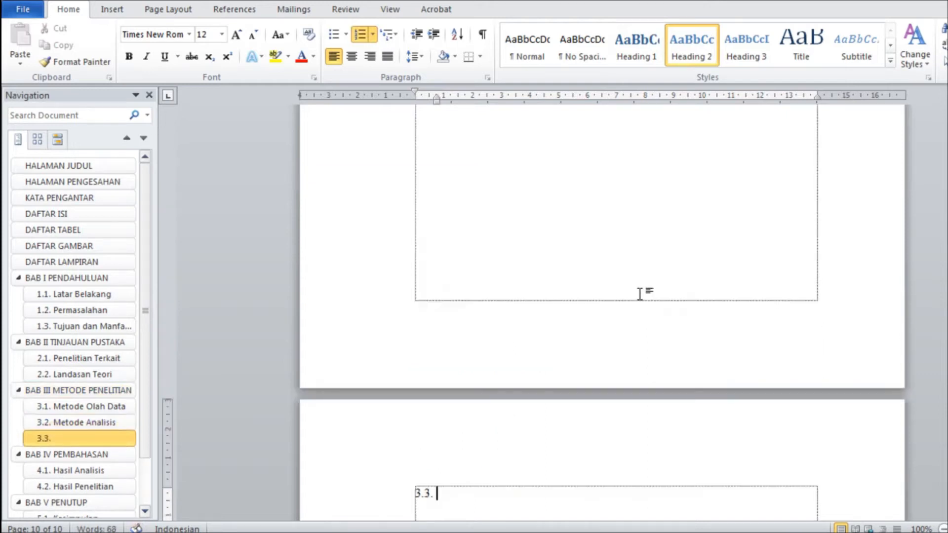
key(Delete)
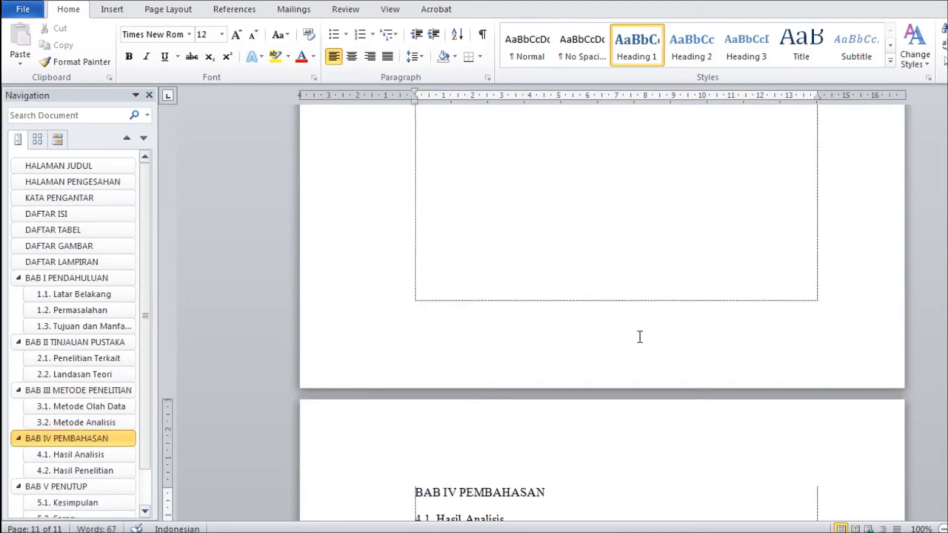
Insert page breaks after 4.2. Hasil Penelitian and 5.2. Saran, removing the empty numbered headings above BAB V PENUTUP and DAFTAR PUSTAKA
scroll(620, 339, down, 5)
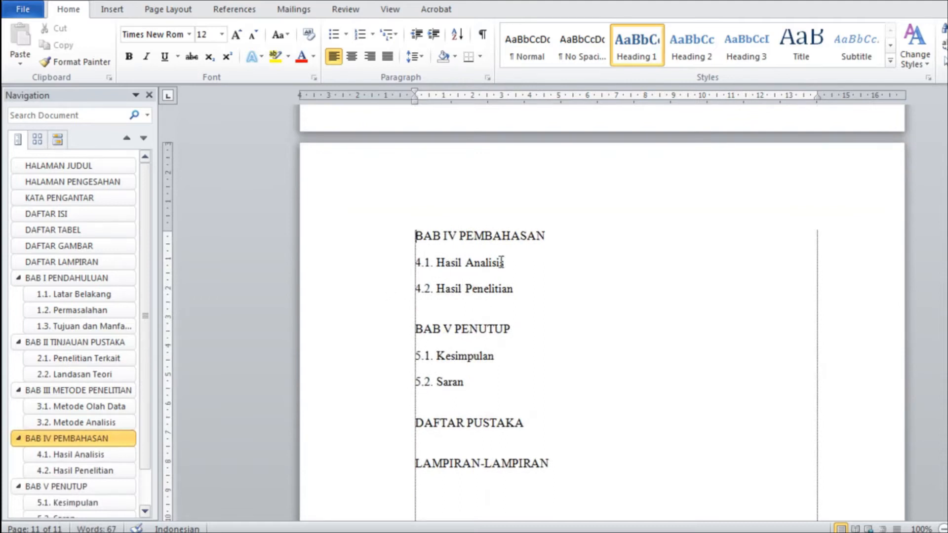
click(526, 290)
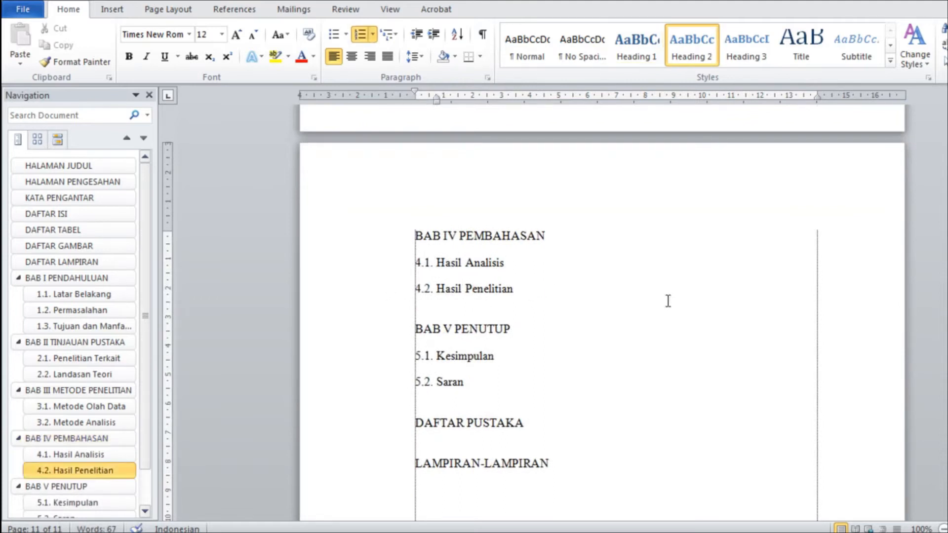
key(ctrl+Return)
key(Delete)
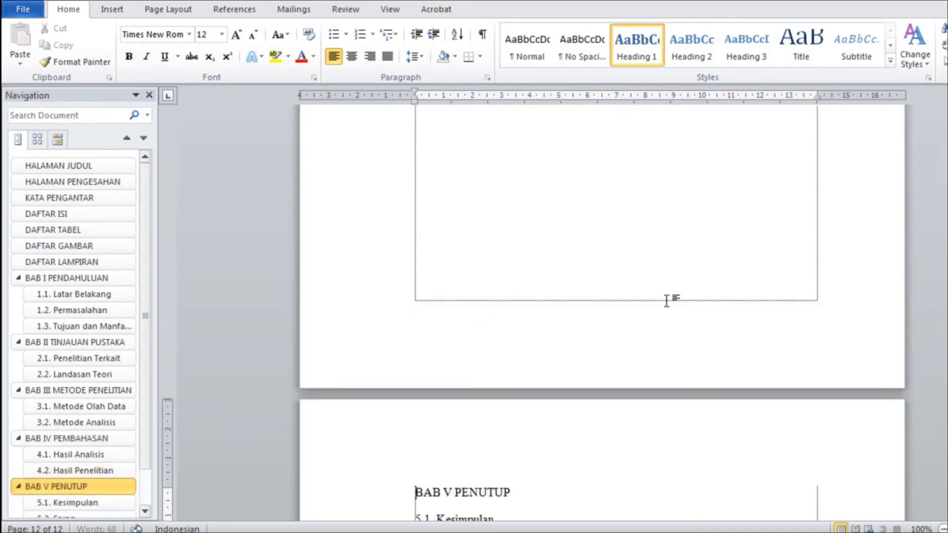
scroll(691, 363, down, 8)
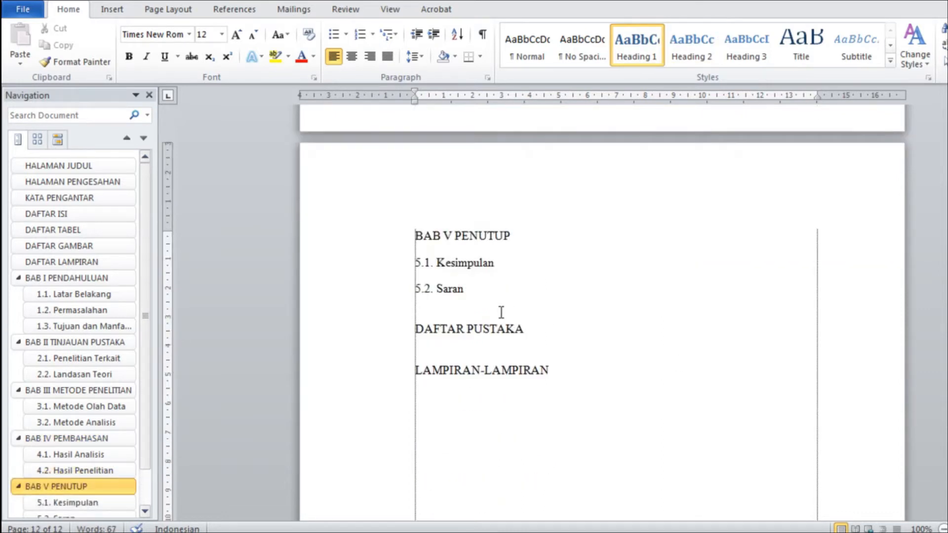
click(496, 310)
click(490, 291)
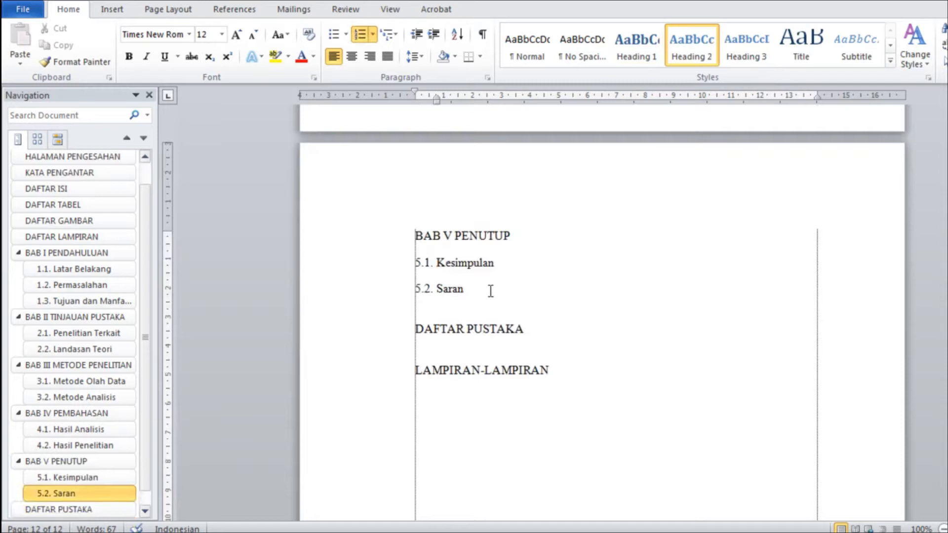
key(ctrl+Return)
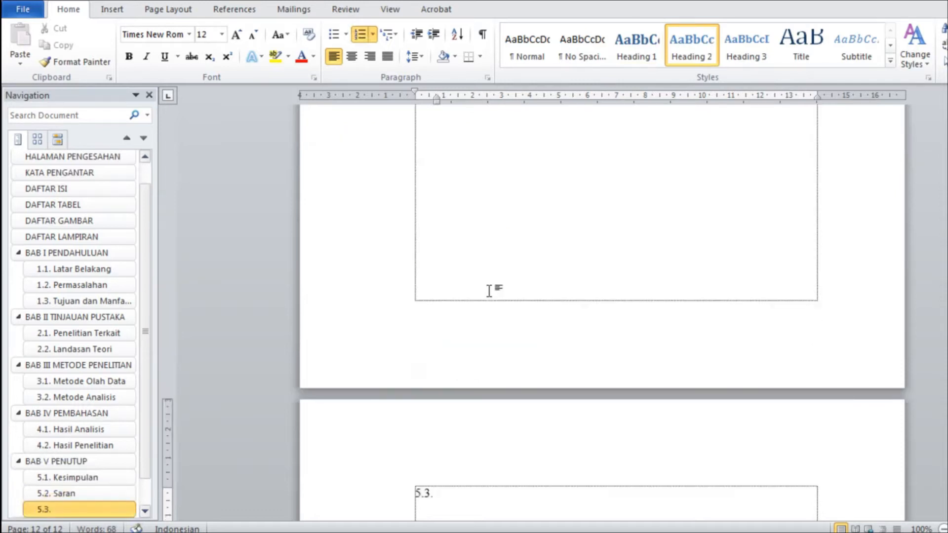
key(Delete)
Insert a page break after DAFTAR PUSTAKA so that LAMPIRAN-LAMPIRAN starts on its own page without an empty heading line
scroll(534, 427, down, 3)
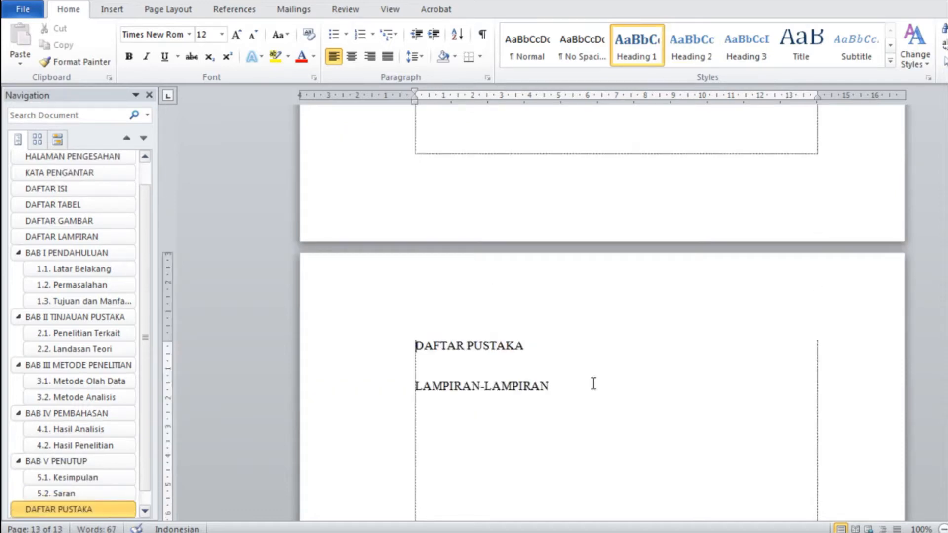
click(537, 346)
key(ctrl+Return)
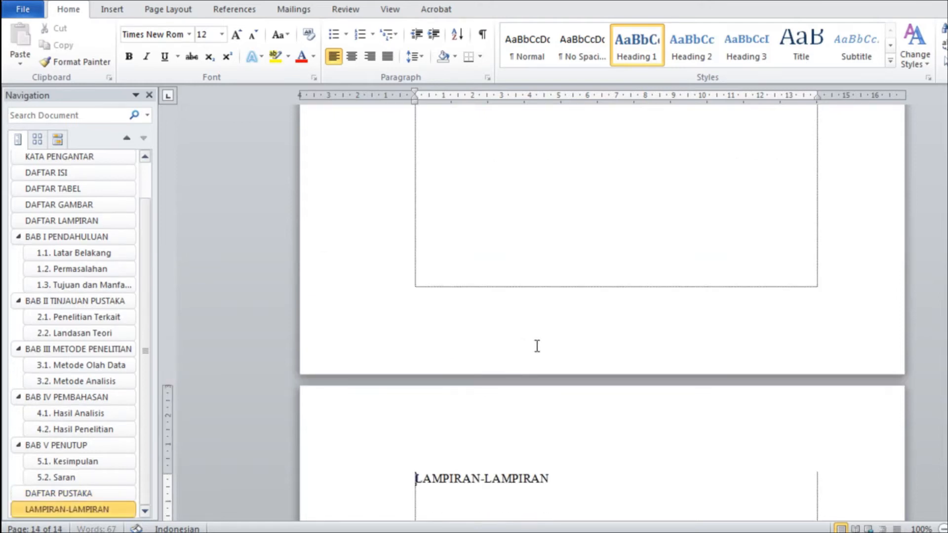
click(585, 484)
scroll(585, 483, down, 10)
scroll(581, 414, up, 10)
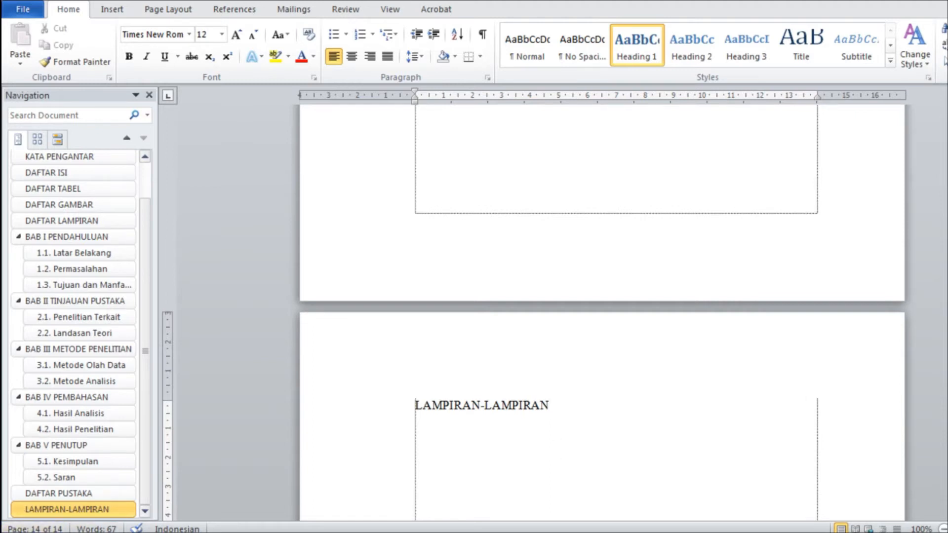
Review the separated pages from HALAMAN JUDUL through DAFTAR LAMPIRAN and from BAB I PENDAHULUAN through LAMPIRAN-LAMPIRAN
drag(947, 442, 947, 118)
click(514, 242)
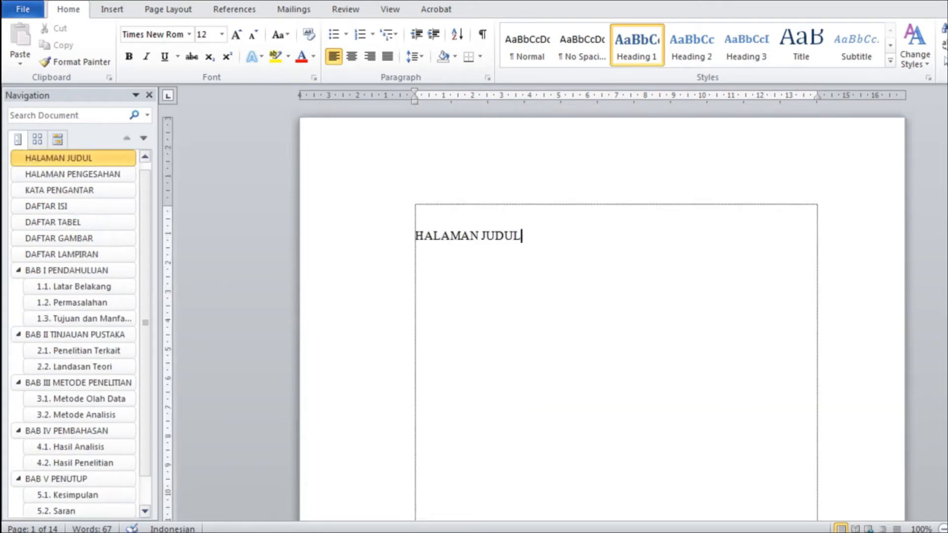
mouse_move(947, 118)
mouse_down()
mouse_move(947, 133)
mouse_move(947, 119)
mouse_up()
click(78, 256)
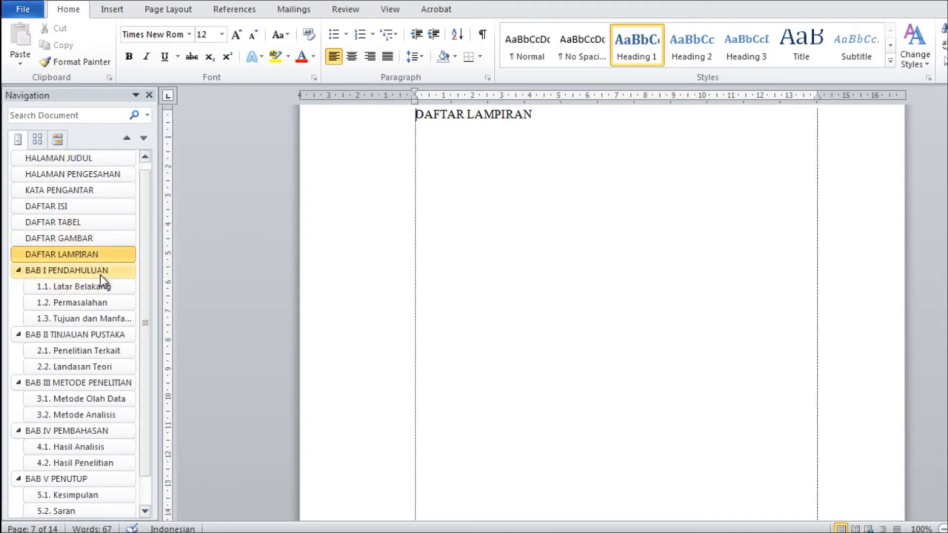
click(59, 272)
scroll(146, 285, down, 1)
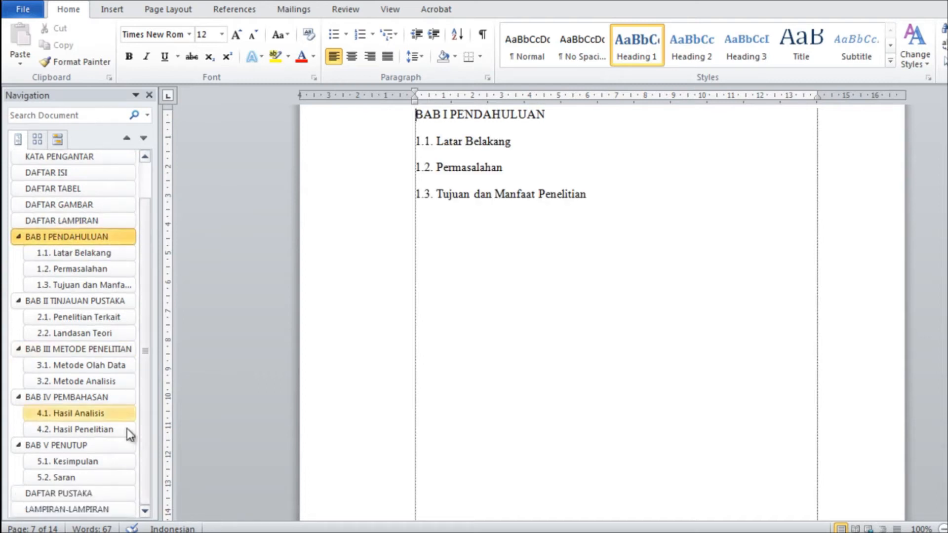
click(102, 511)
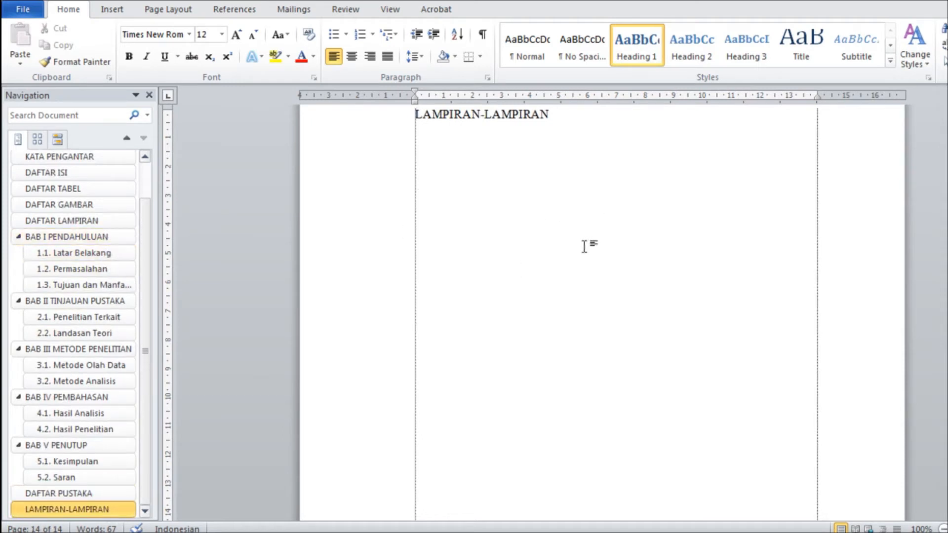
scroll(145, 298, up, 2)
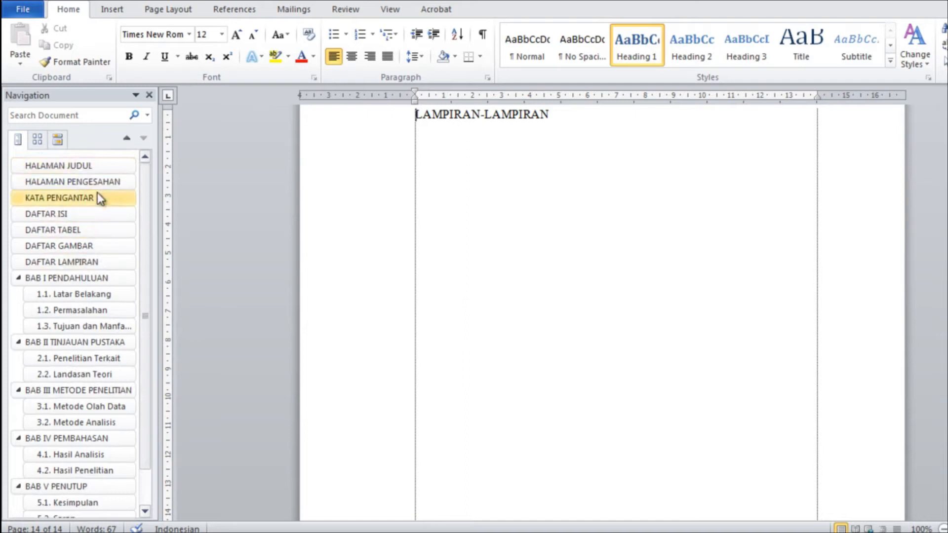
Return to the HALAMAN JUDUL page and turn on the Section indicator in the status bar
click(82, 168)
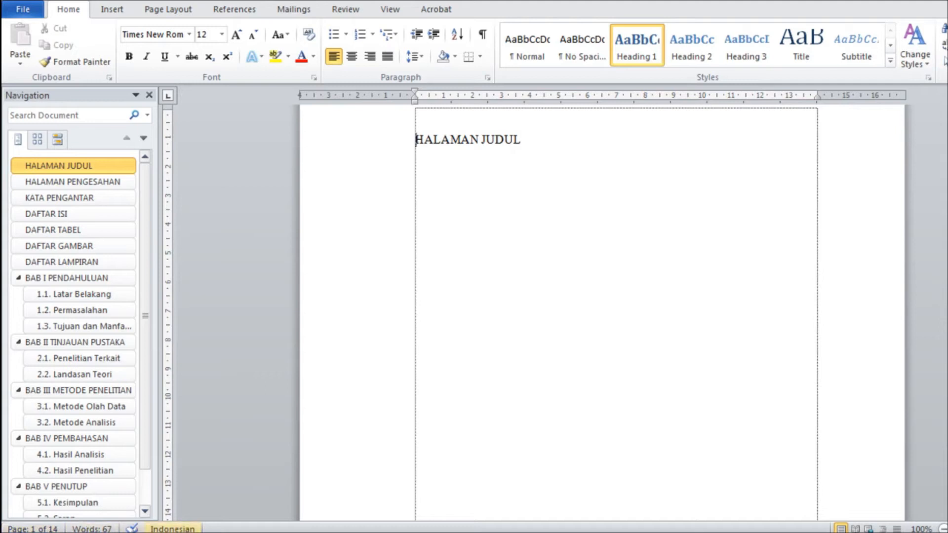
right_click(32, 529)
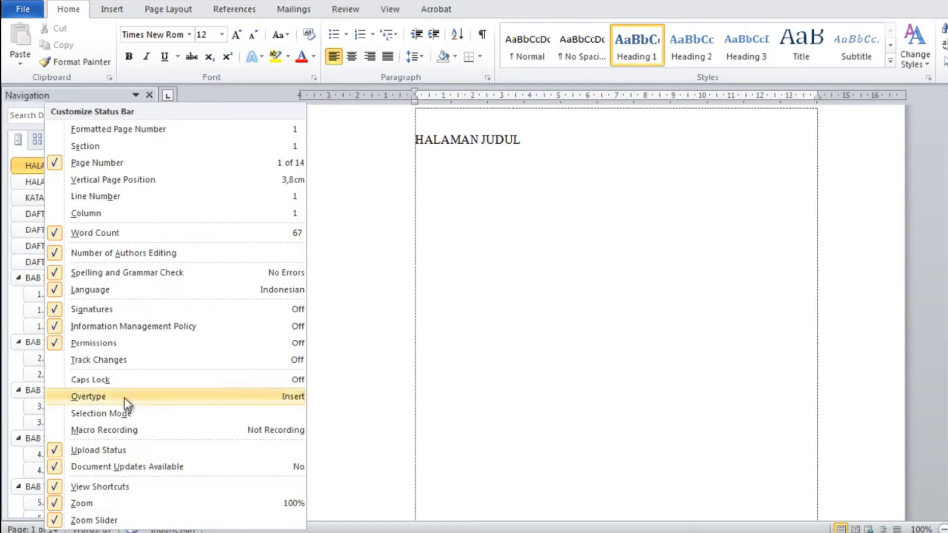
click(59, 146)
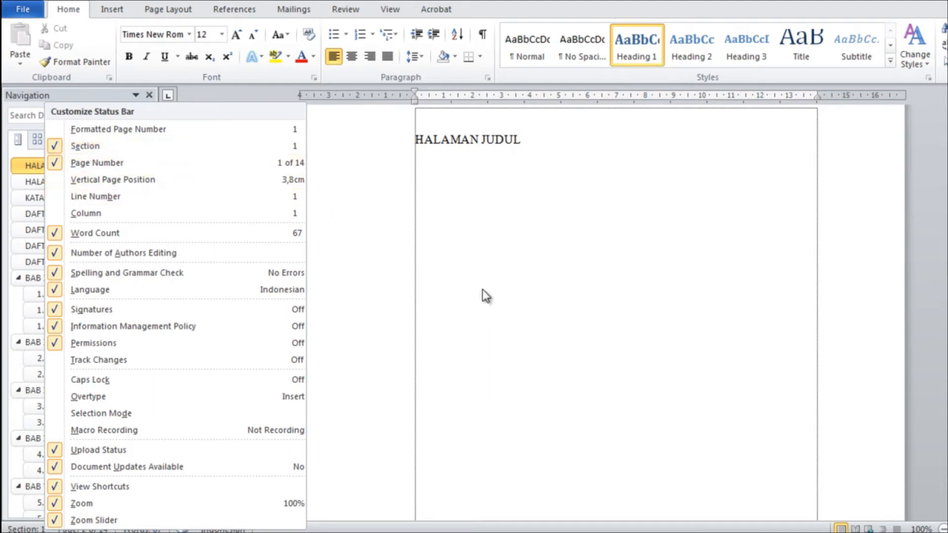
Check the section number shown for pages from DAFTAR LAMPIRAN and BAB I PENDAHULUAN through the later chapters
click(550, 321)
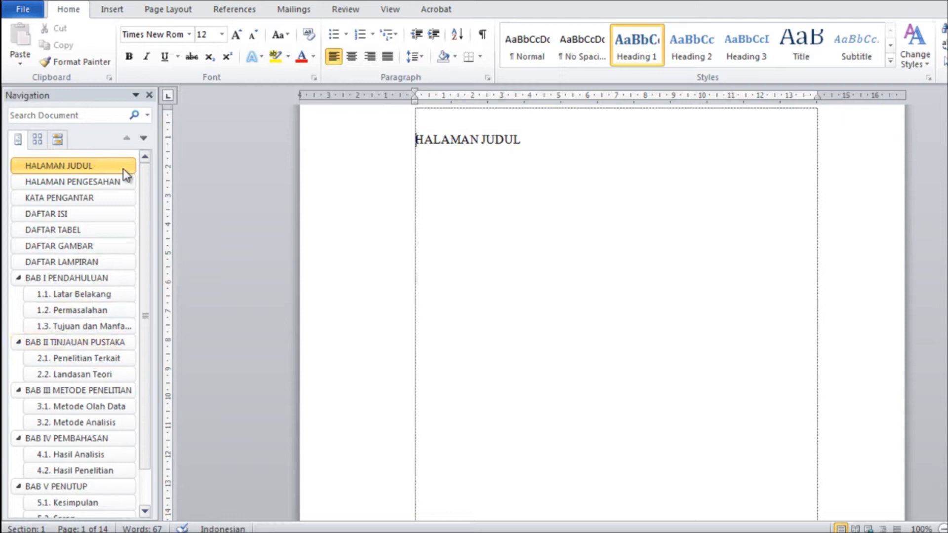
click(84, 260)
click(79, 278)
click(79, 358)
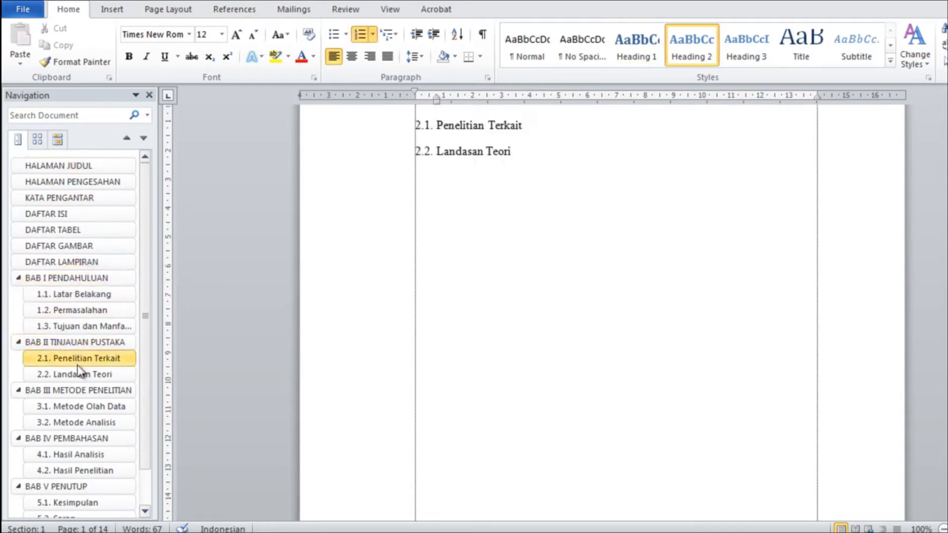
click(65, 423)
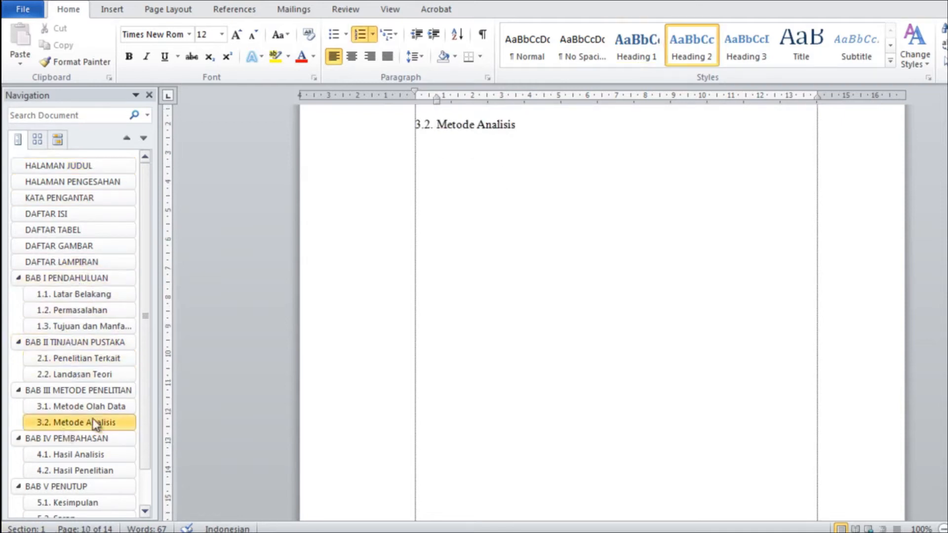
click(79, 358)
click(75, 454)
click(74, 376)
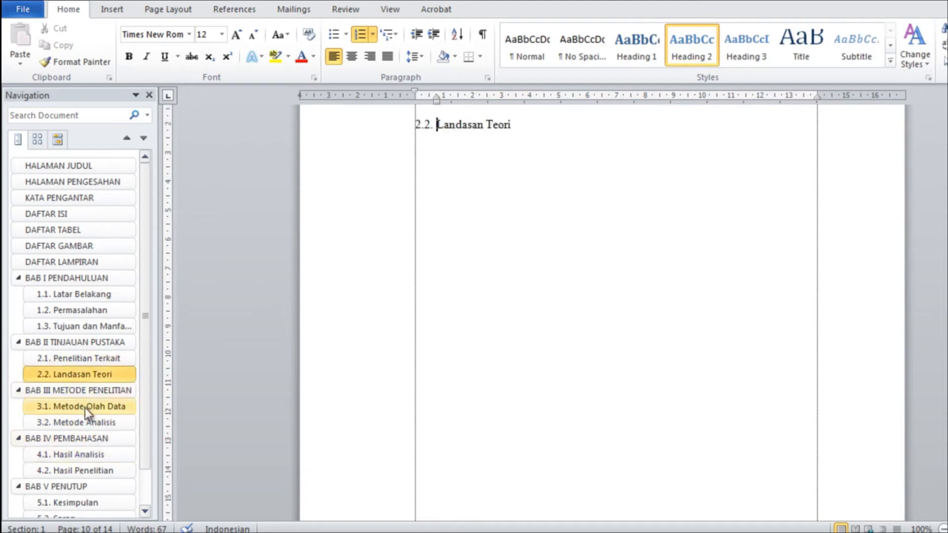
scroll(82, 420, down, 1)
click(70, 444)
click(67, 461)
click(79, 382)
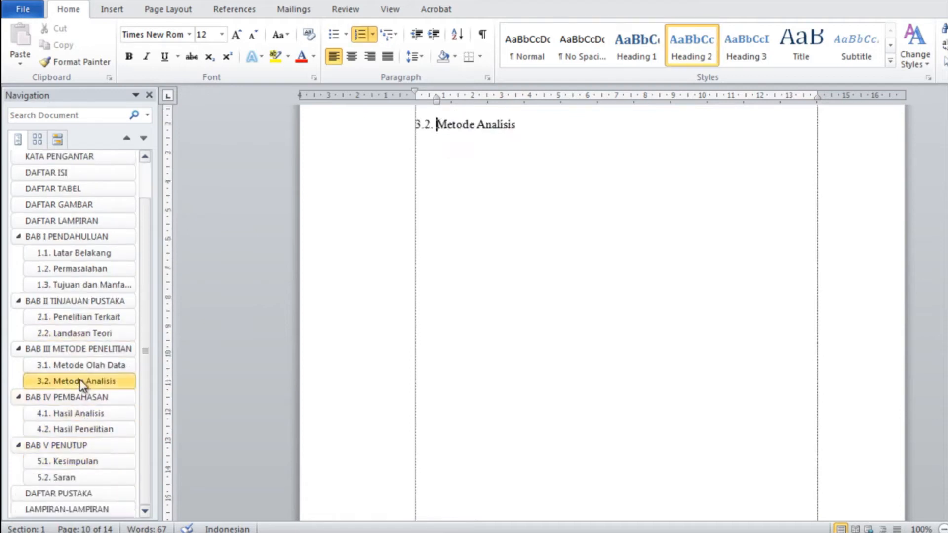
click(79, 317)
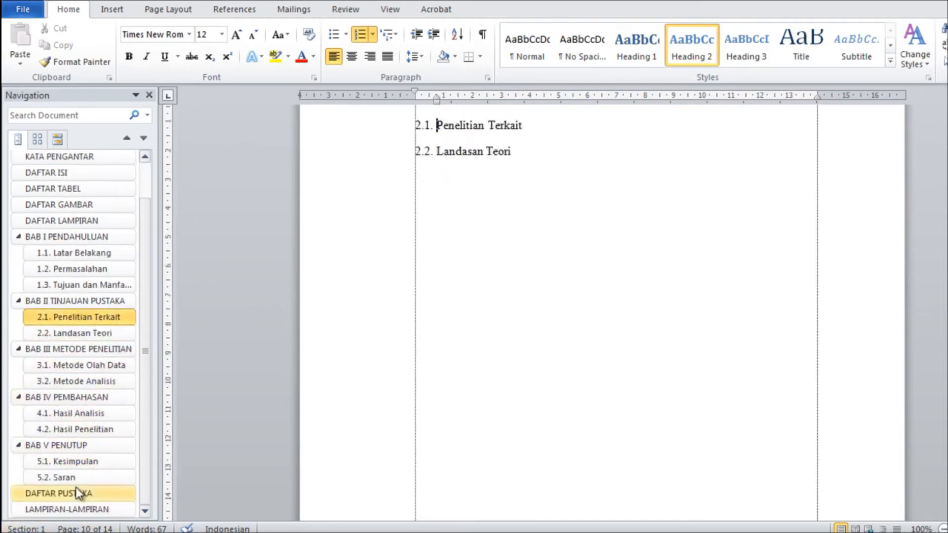
click(79, 238)
scroll(143, 217, up, 1)
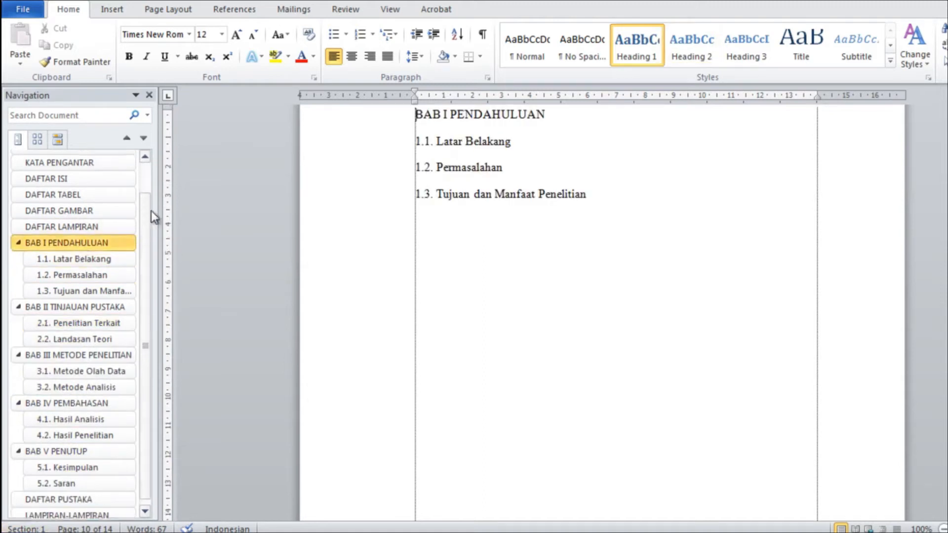
scroll(148, 213, up, 1)
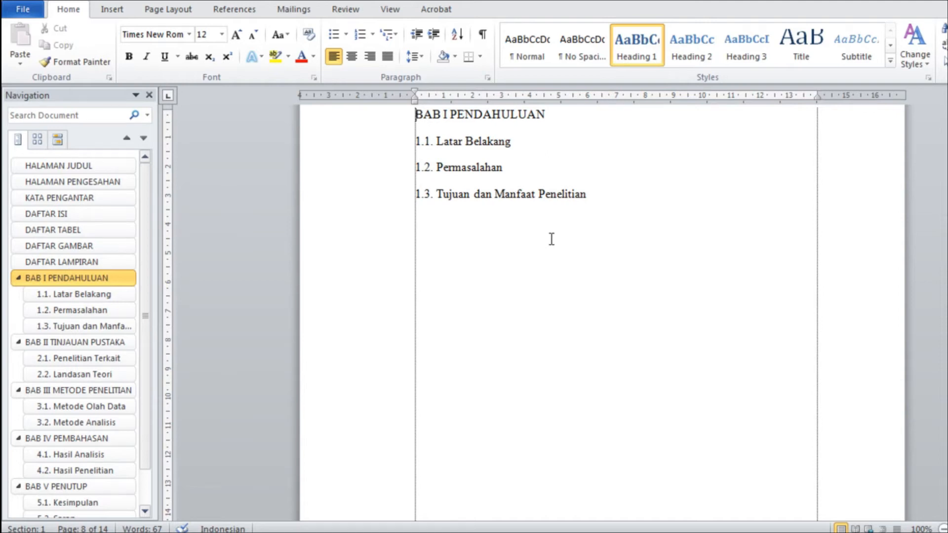
Review the division between the front matter, HALAMAN JUDUL to DAFTAR LAMPIRAN, and the body, BAB I PENDAHULUAN to LAMPIRAN-LAMPIRAN
click(85, 164)
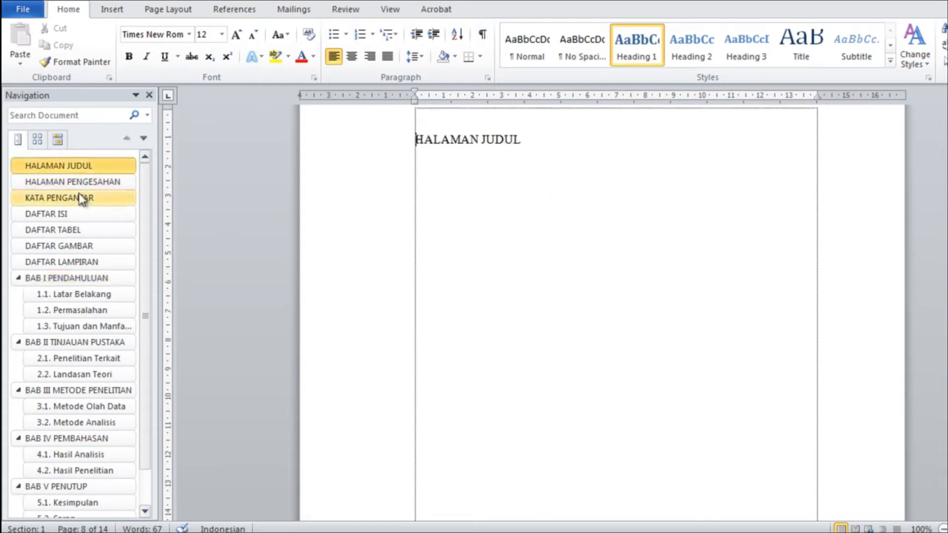
click(78, 263)
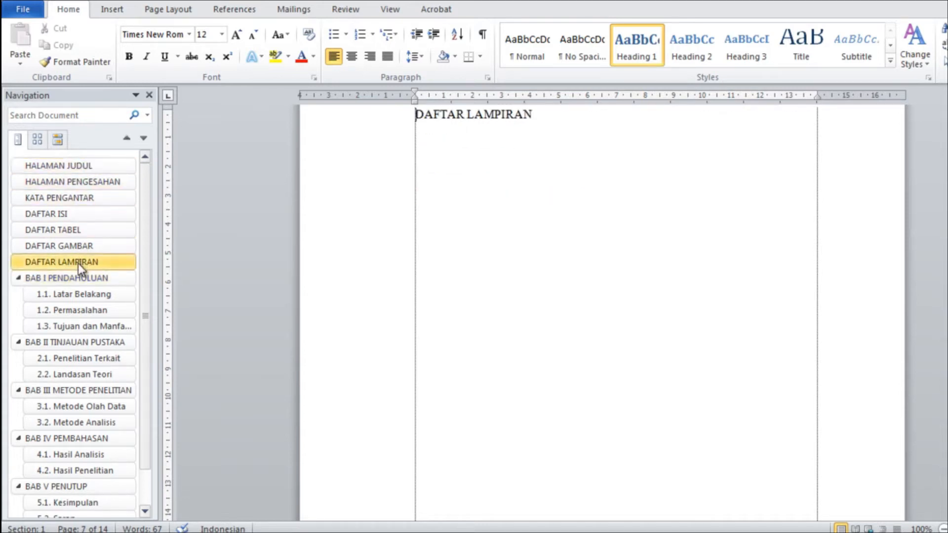
click(75, 278)
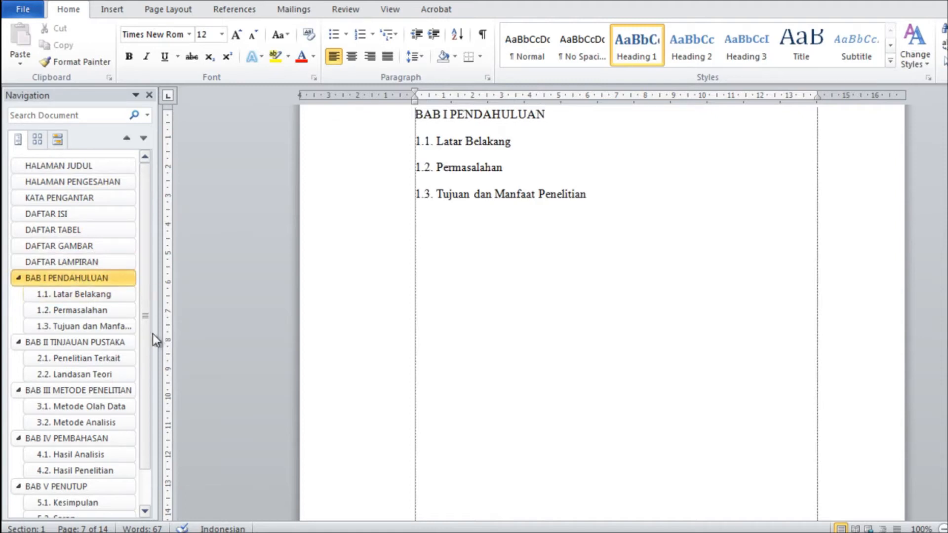
scroll(147, 354, down, 1)
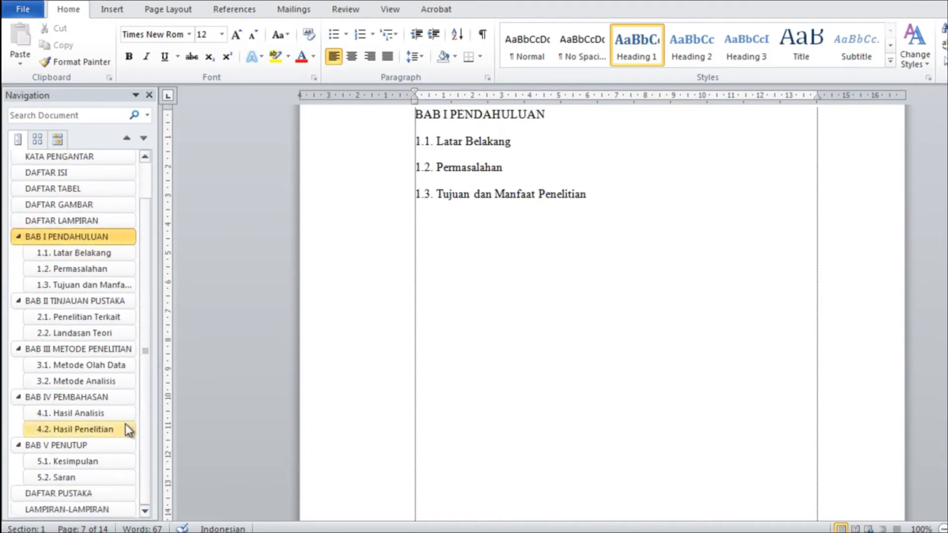
scroll(145, 366, up, 1)
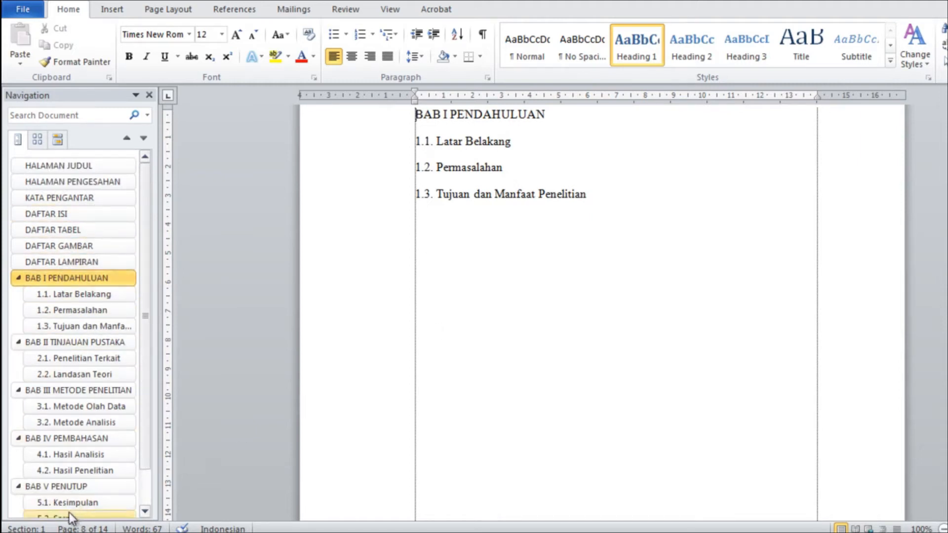
click(87, 260)
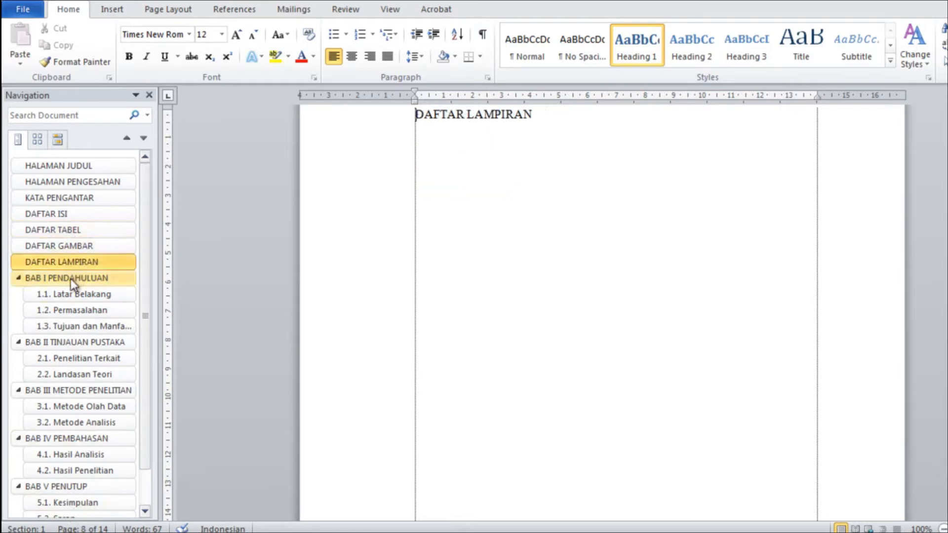
click(70, 278)
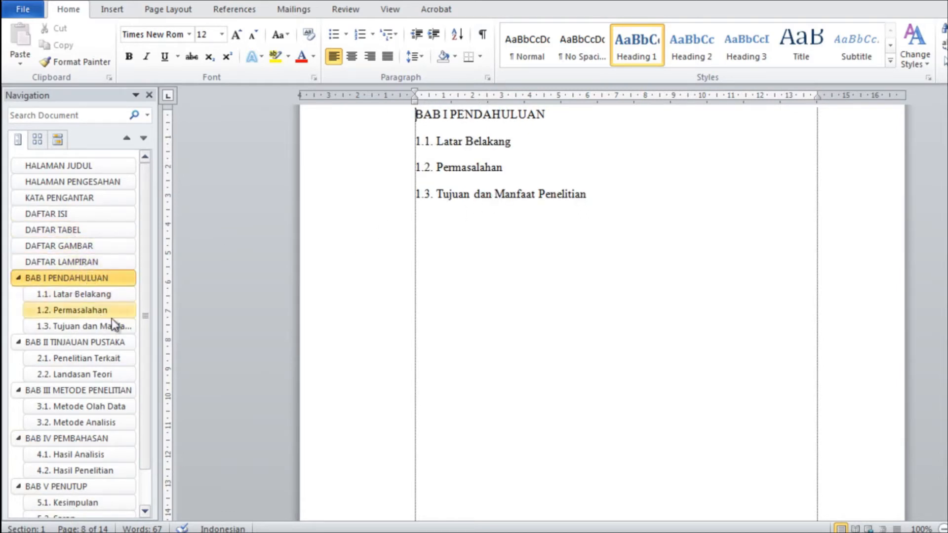
drag(146, 301, 137, 360)
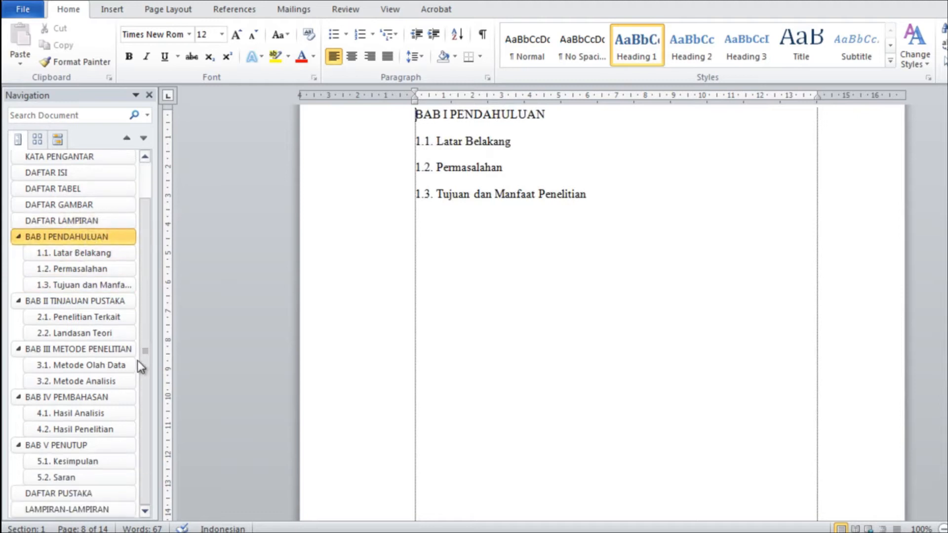
click(96, 510)
click(87, 239)
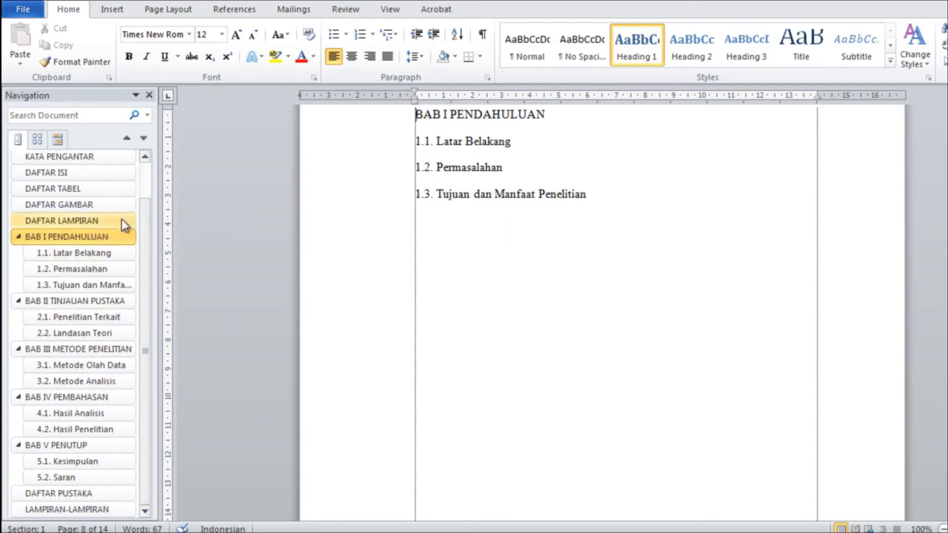
Insert a Next Page section break on the empty line below the DAFTAR LAMPIRAN heading
click(73, 219)
click(74, 236)
click(75, 222)
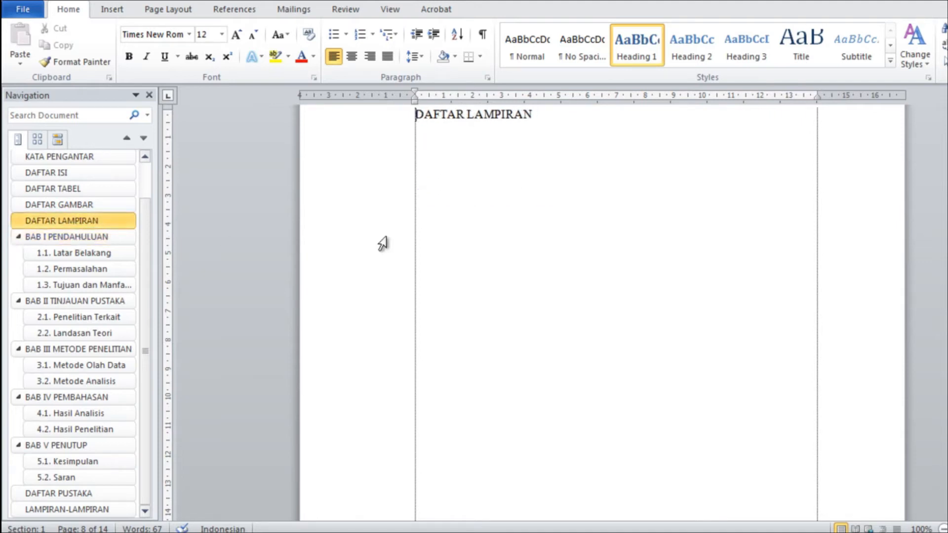
click(431, 143)
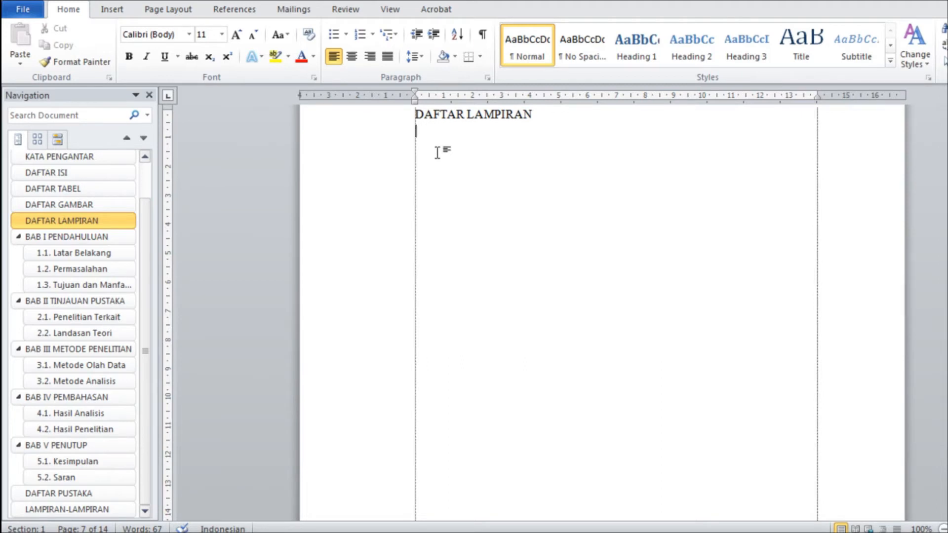
click(180, 11)
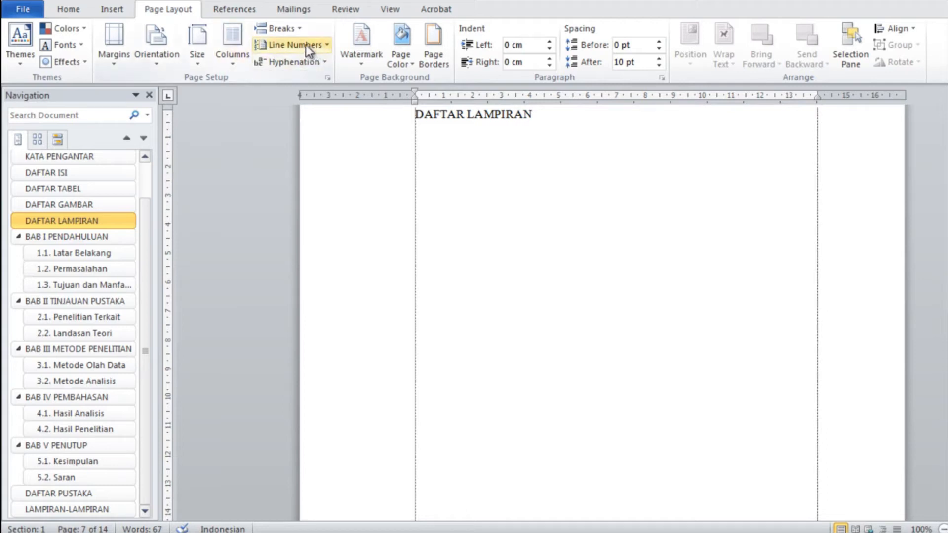
click(294, 29)
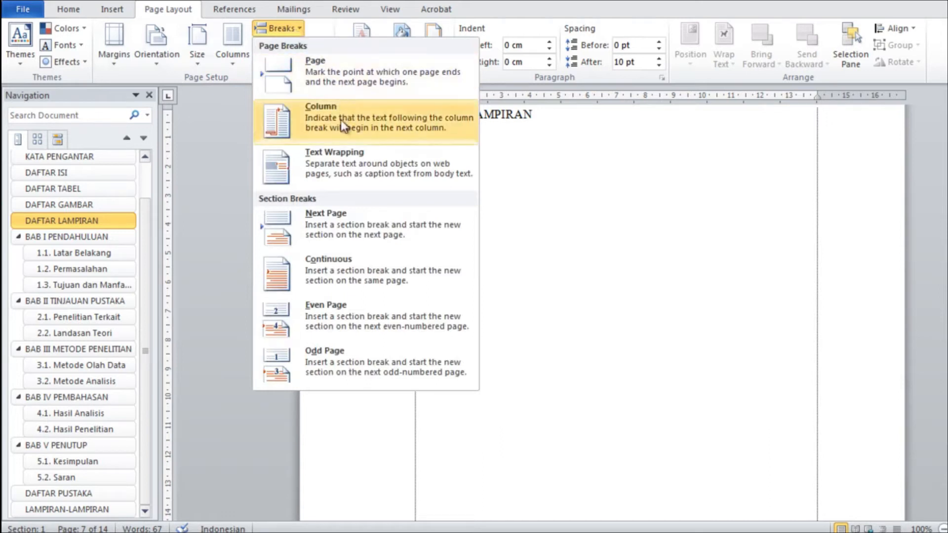
click(368, 229)
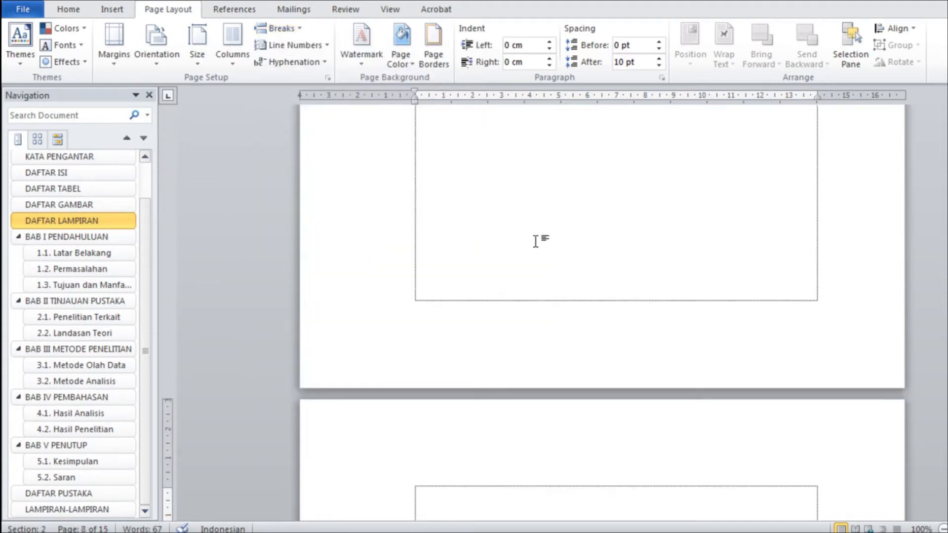
Check the section number on the blank page after DAFTAR LAMPIRAN and on the BAB I, BAB II and LAMPIRAN-LAMPIRAN pages
scroll(536, 241, up, 13)
scroll(535, 242, down, 4)
scroll(533, 242, down, 6)
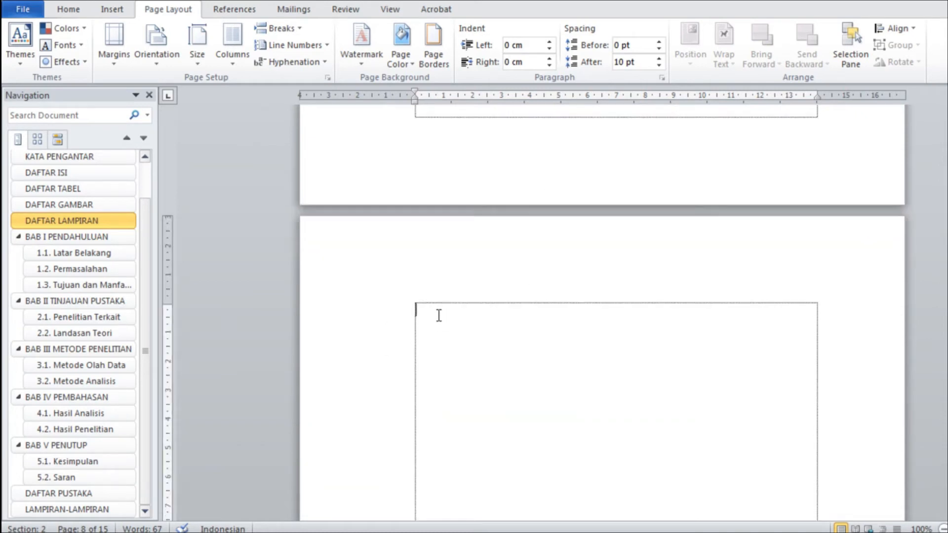
scroll(442, 315, down, 6)
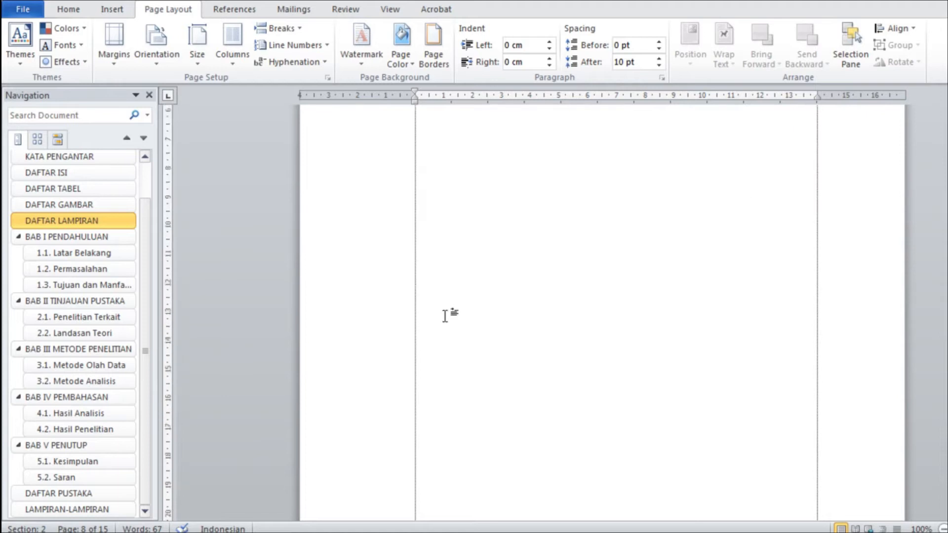
scroll(445, 316, up, 6)
scroll(445, 317, down, 8)
scroll(445, 316, down, 8)
click(496, 261)
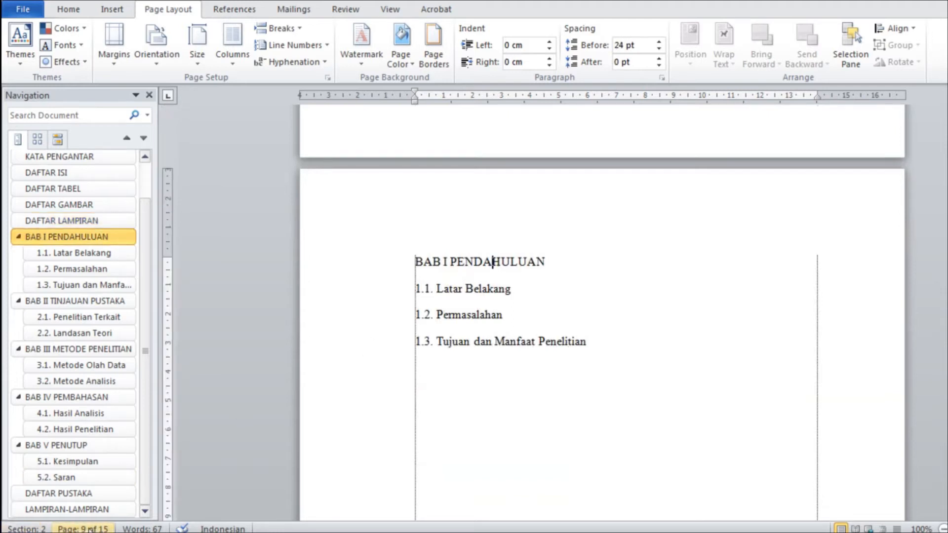
click(108, 302)
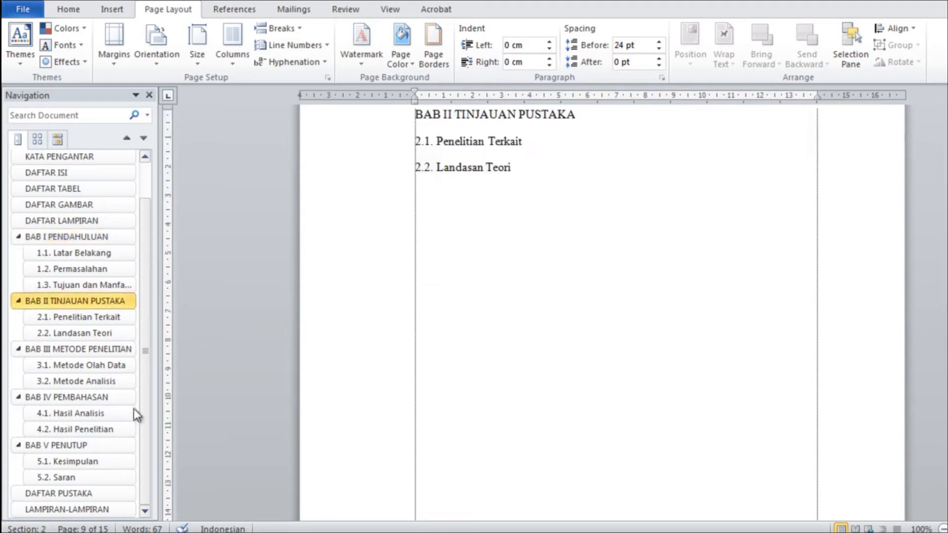
click(494, 168)
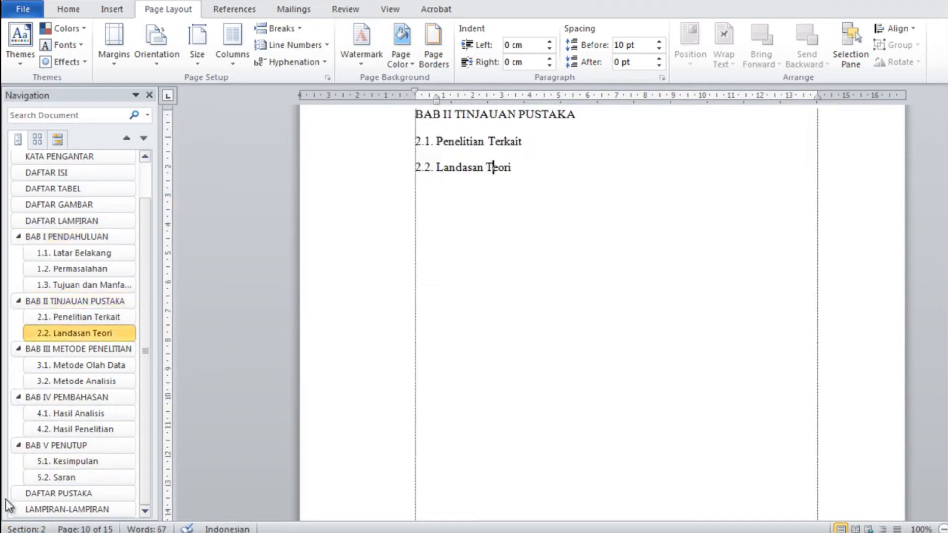
click(78, 509)
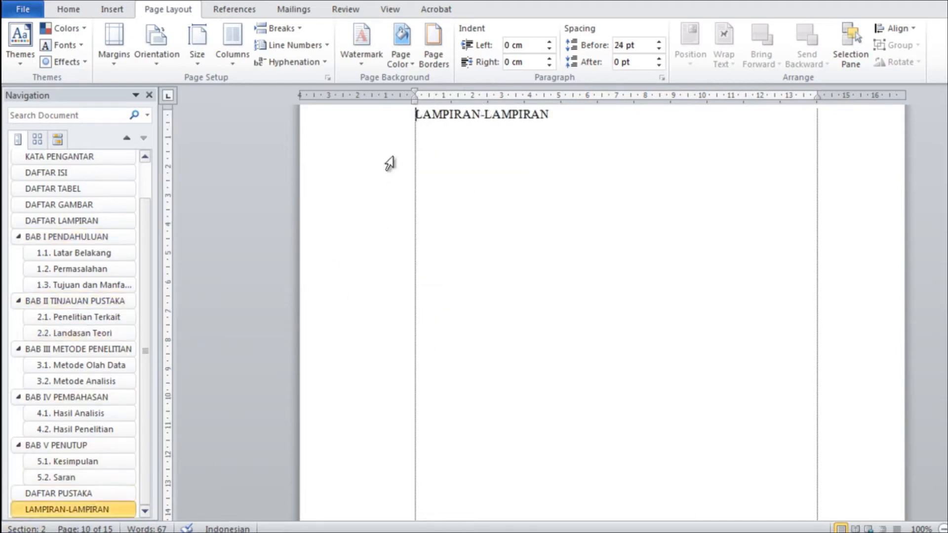
click(62, 234)
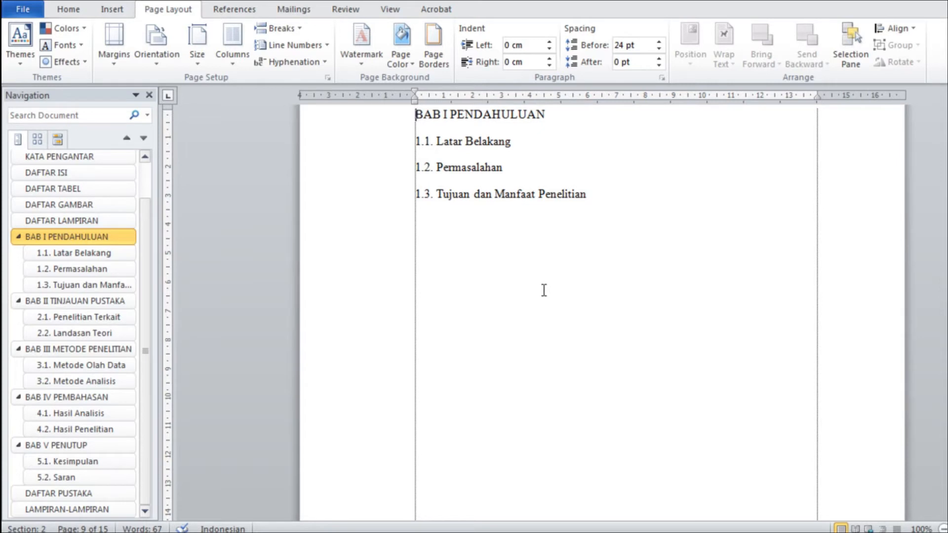
Delete the leftover page break and empty line above BAB I PENDAHULUAN, so the chapter starts directly after the section break
scroll(545, 289, up, 15)
scroll(542, 290, up, 3)
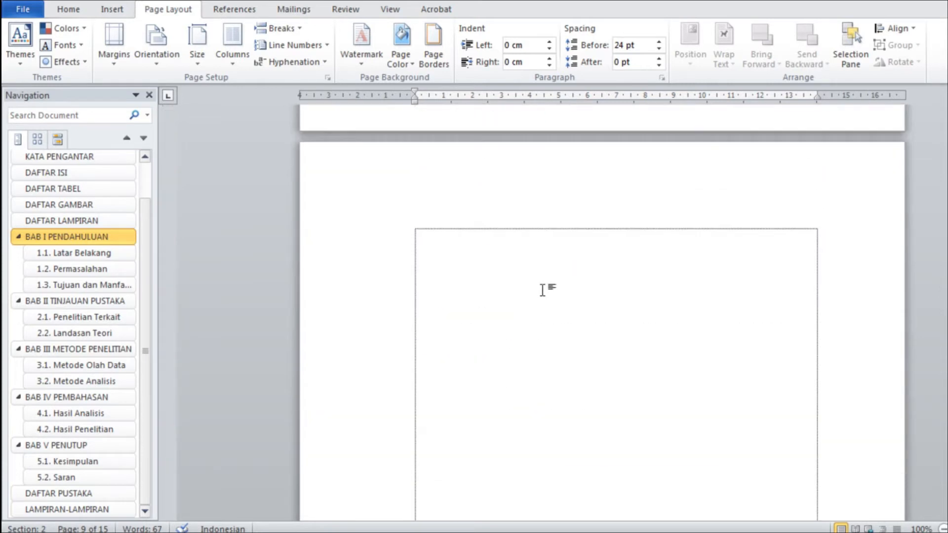
click(487, 255)
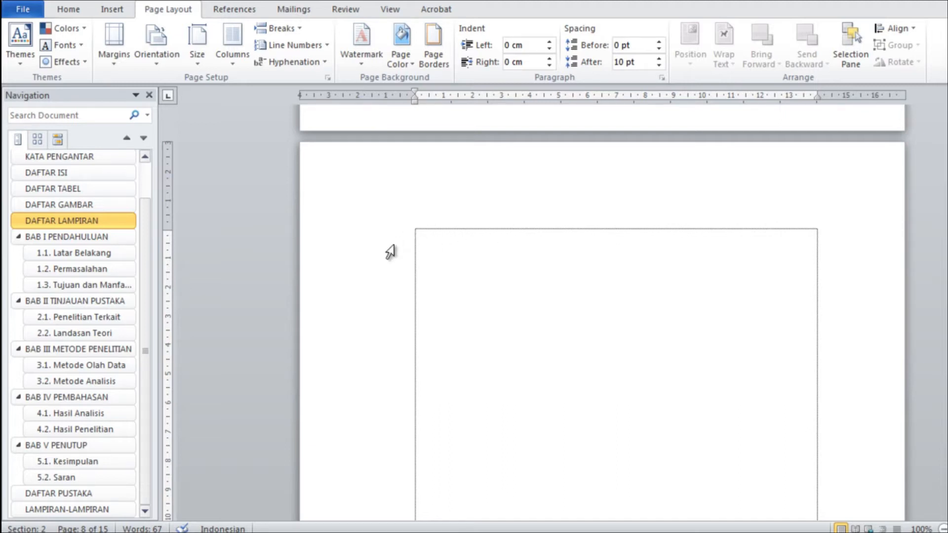
key(Delete)
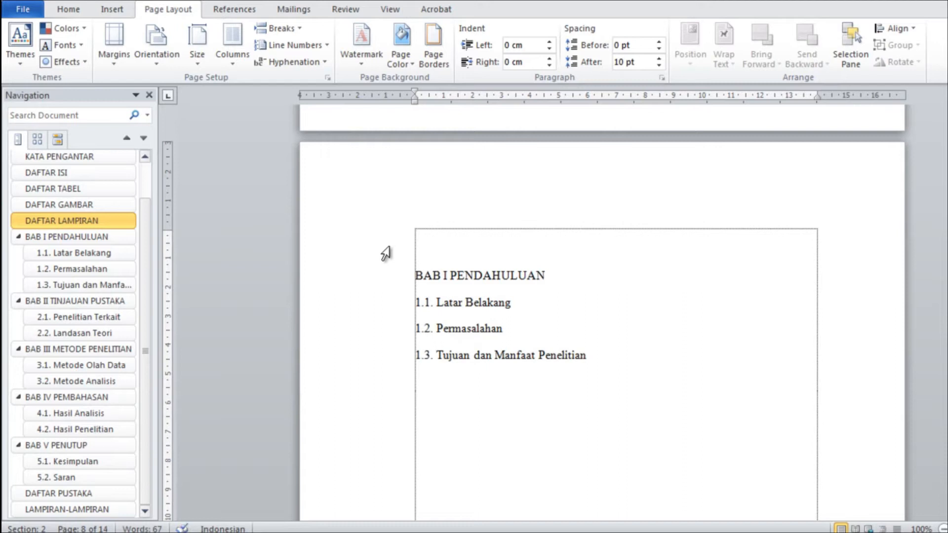
key(Delete)
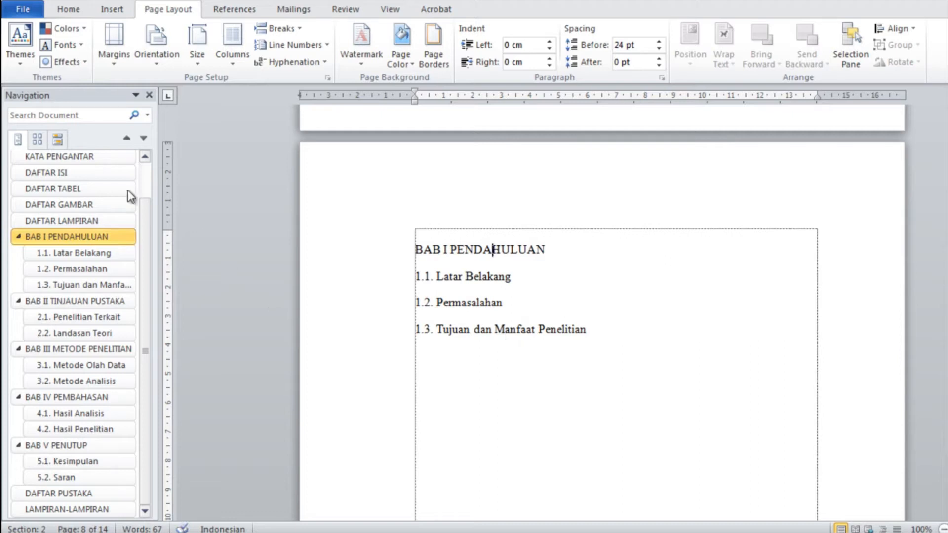
Check the section number of the front-matter pages up to DAFTAR LAMPIRAN and the chapter pages from BAB I to LAMPIRAN-LAMPIRAN
click(105, 159)
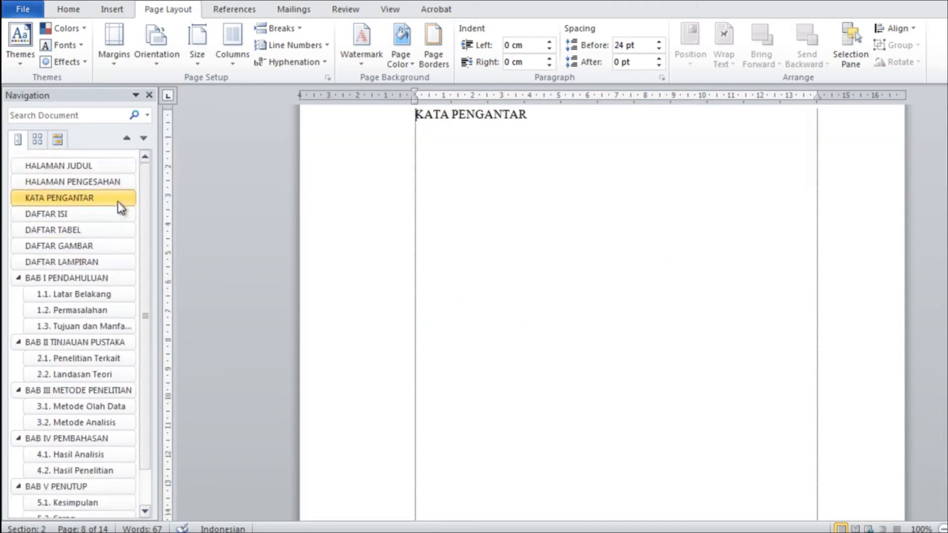
click(94, 167)
click(88, 214)
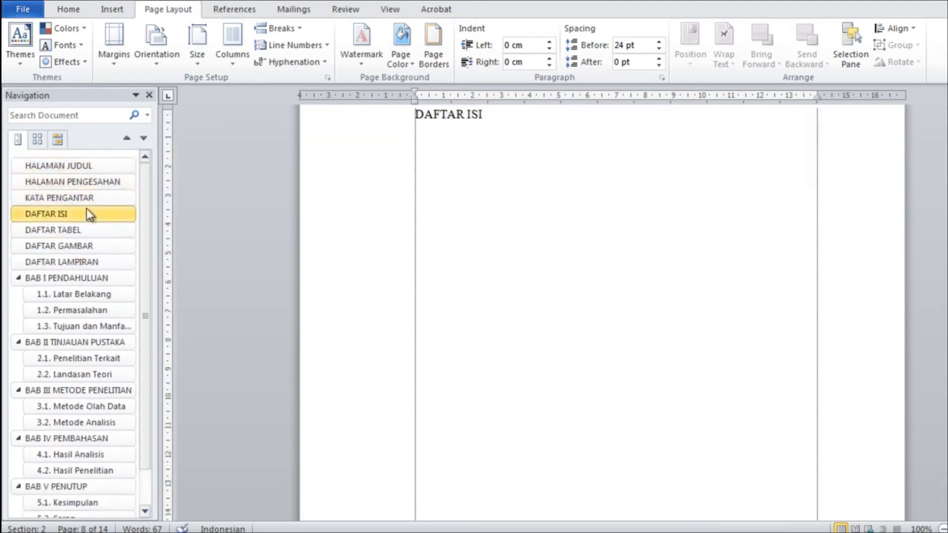
click(88, 264)
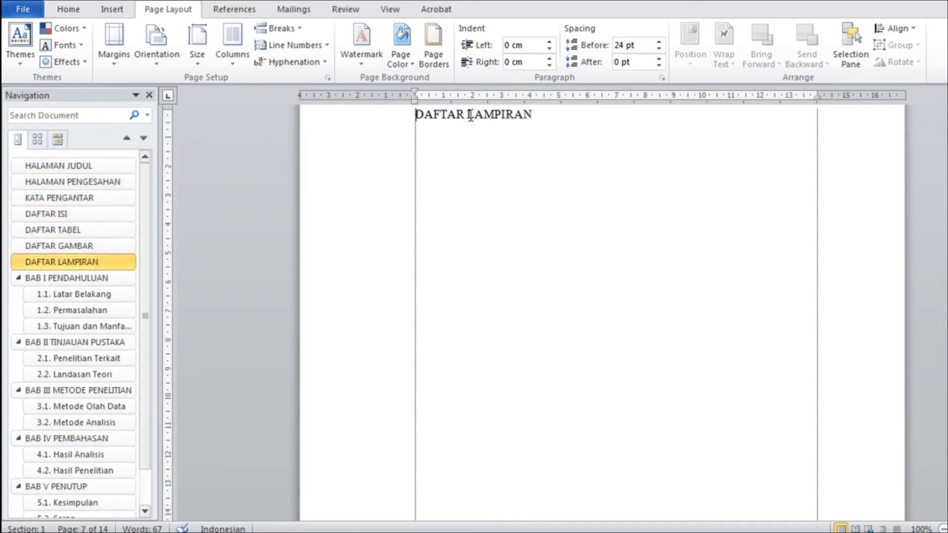
click(79, 278)
click(508, 183)
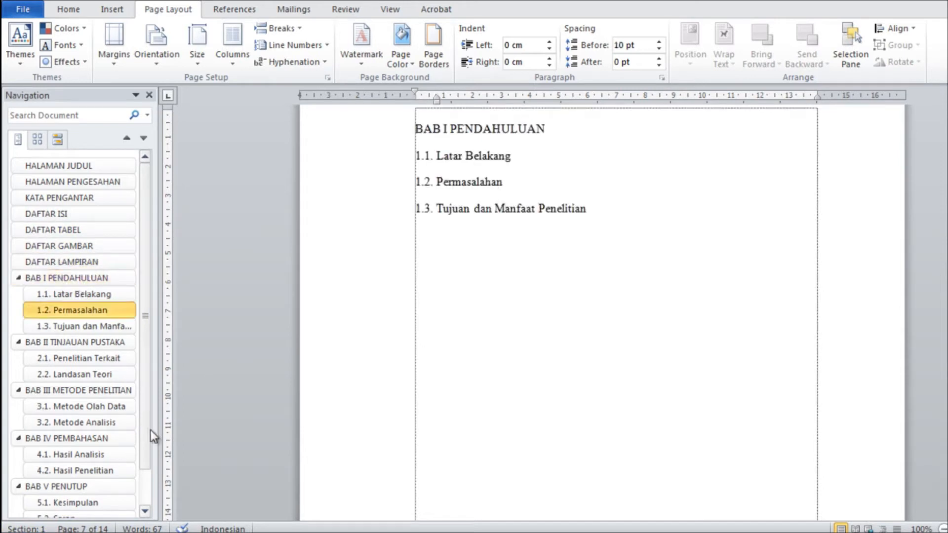
click(483, 156)
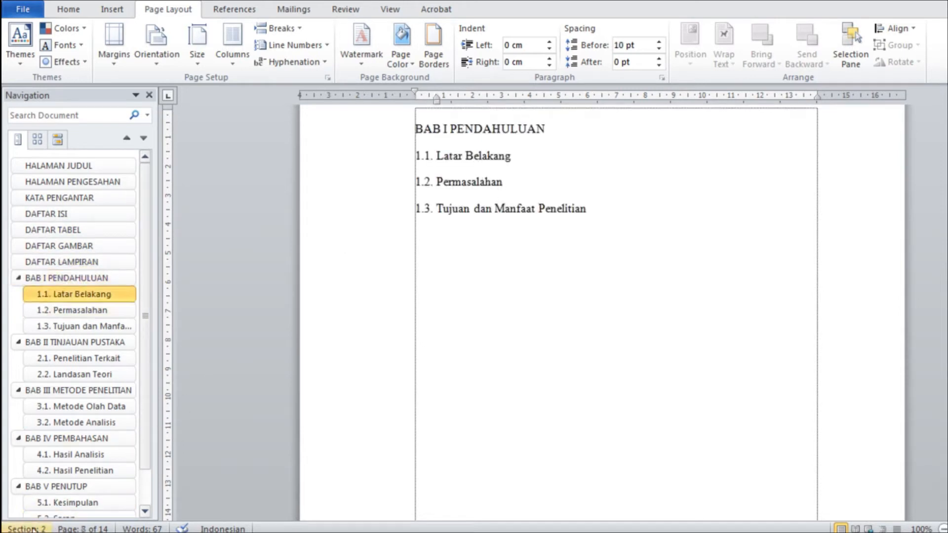
click(96, 340)
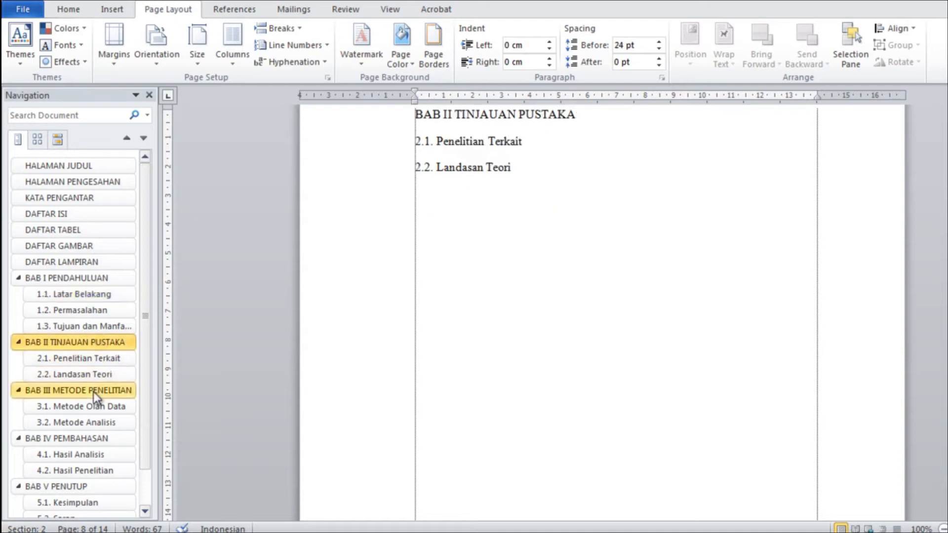
click(93, 392)
click(91, 470)
scroll(93, 469, down, 1)
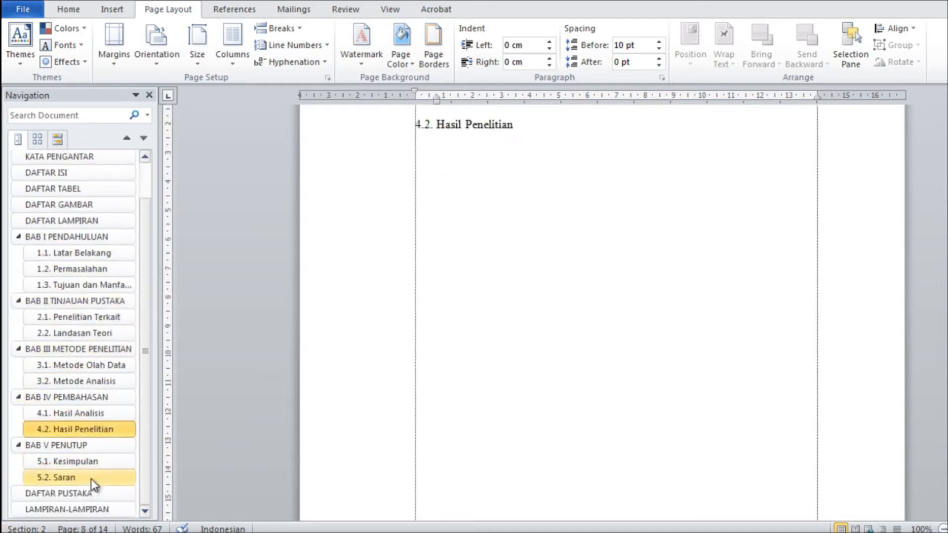
click(91, 478)
click(81, 508)
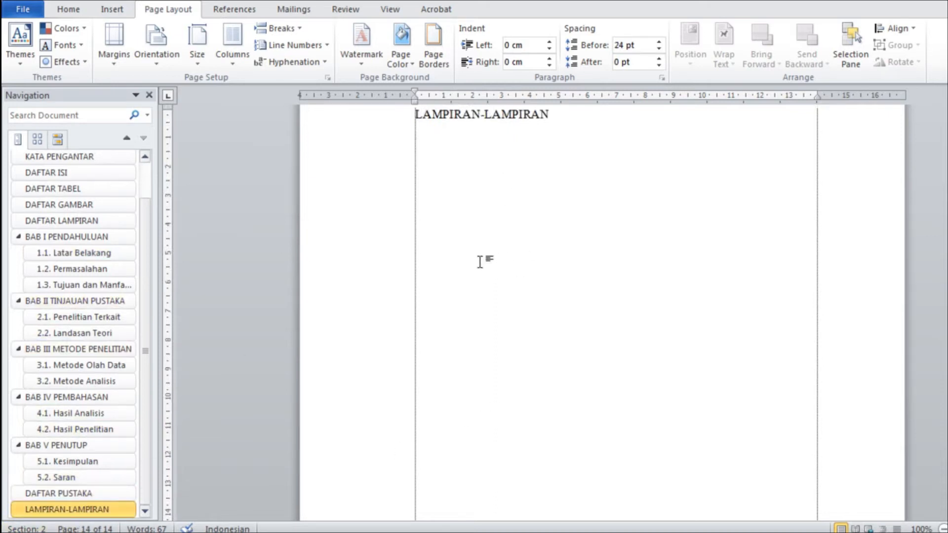
Review the front-matter pages of the first section, from HALAMAN JUDUL to DAFTAR LAMPIRAN
drag(144, 218, 144, 169)
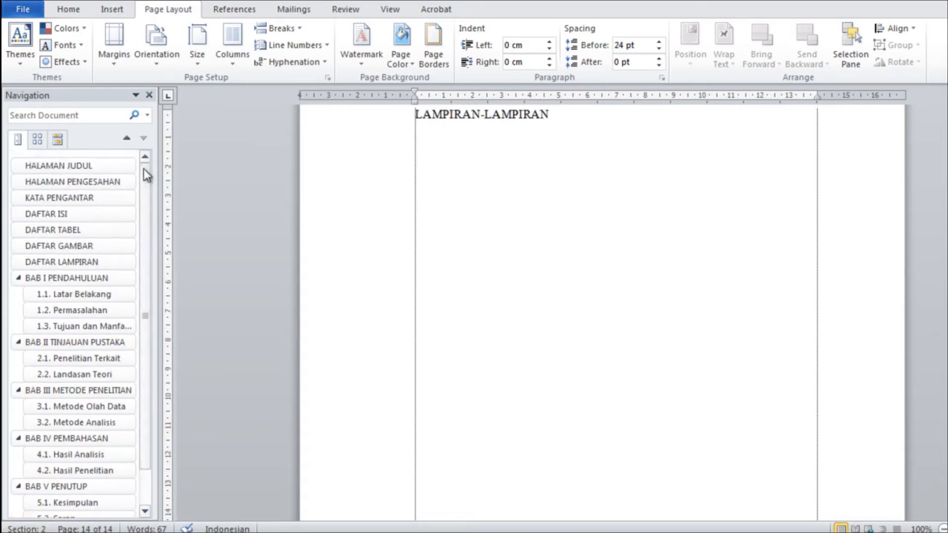
click(68, 170)
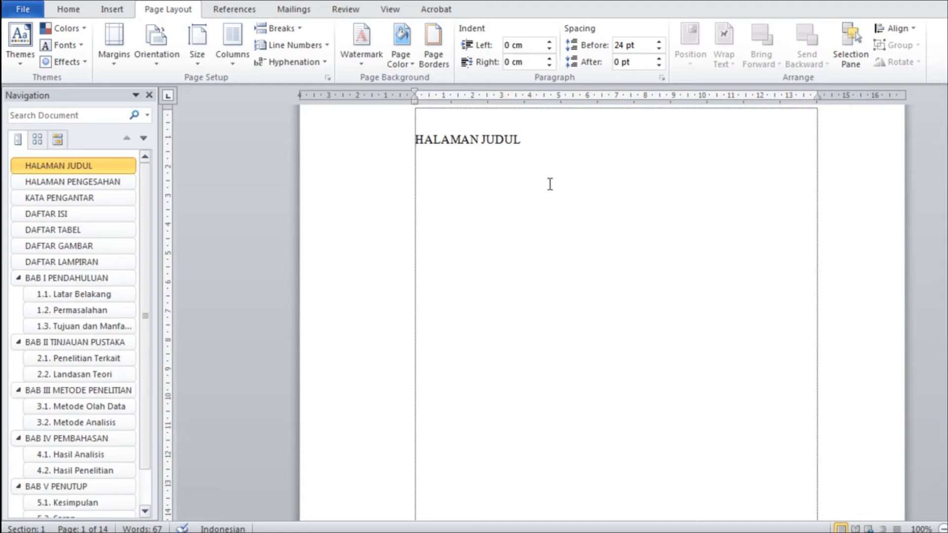
click(88, 183)
click(84, 199)
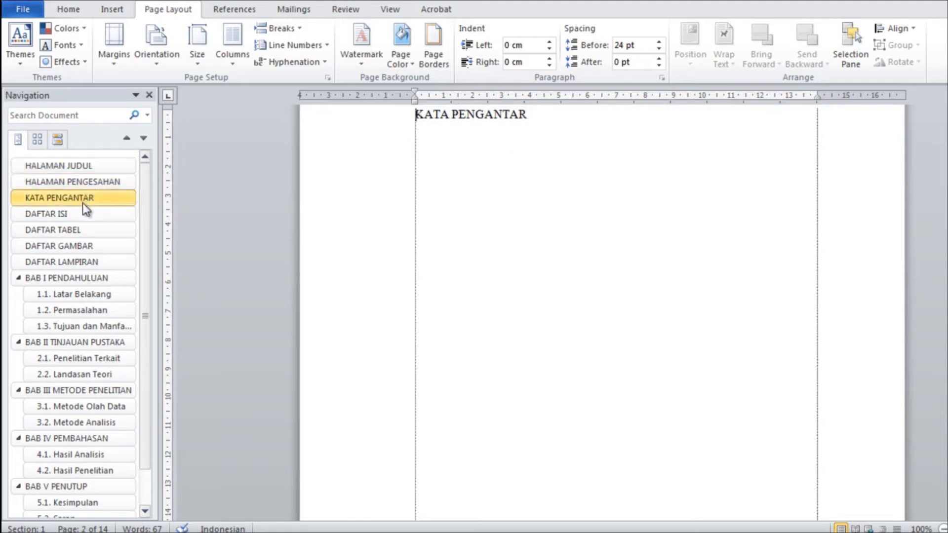
click(74, 262)
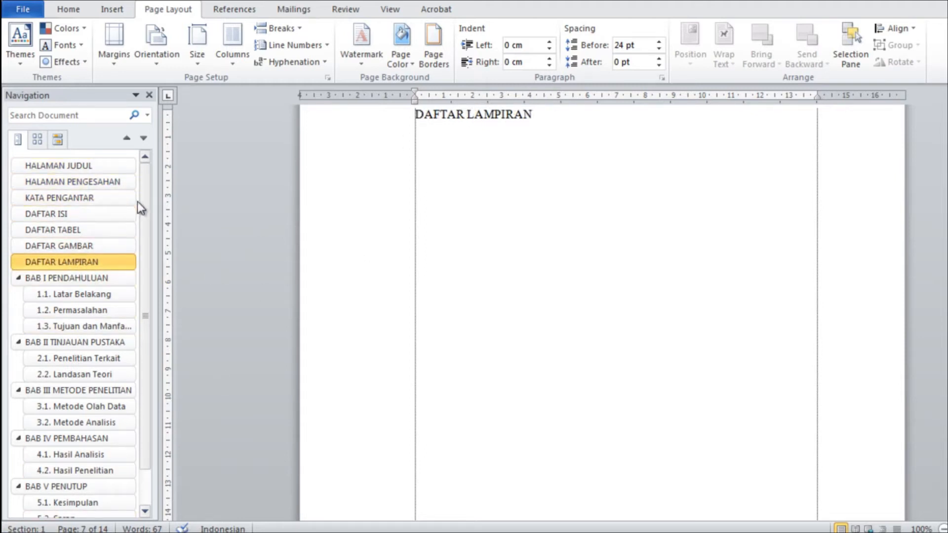
Format the page numbers of the section containing HALAMAN JUDUL as i, ii, iii, starting at i
click(94, 166)
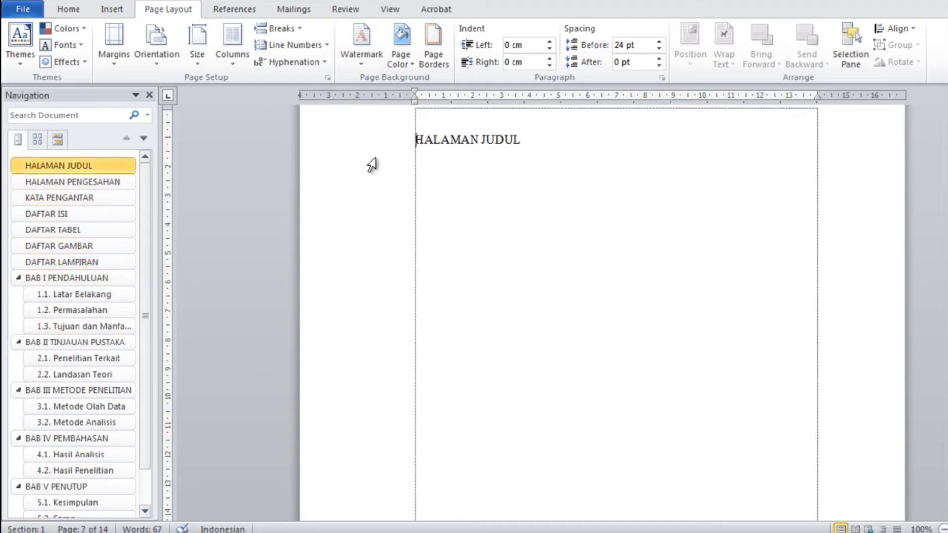
click(455, 153)
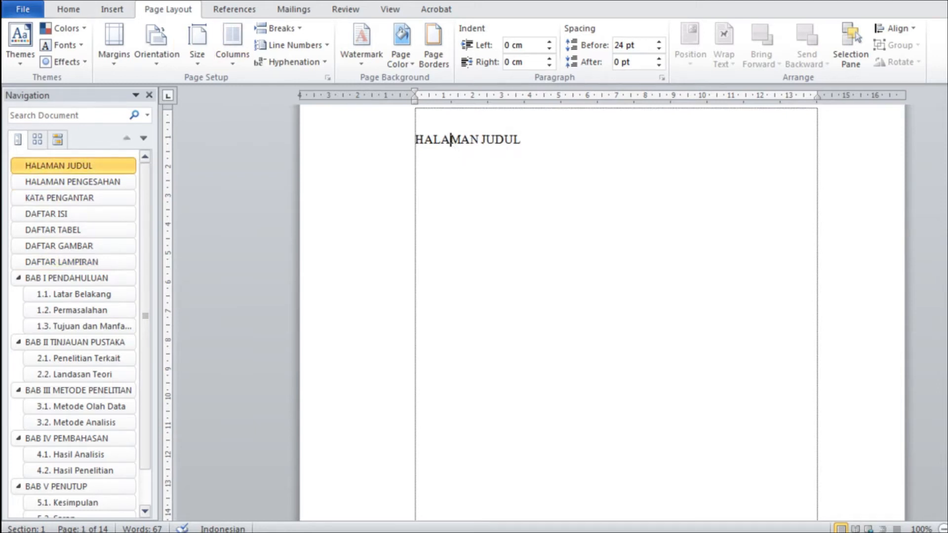
click(113, 10)
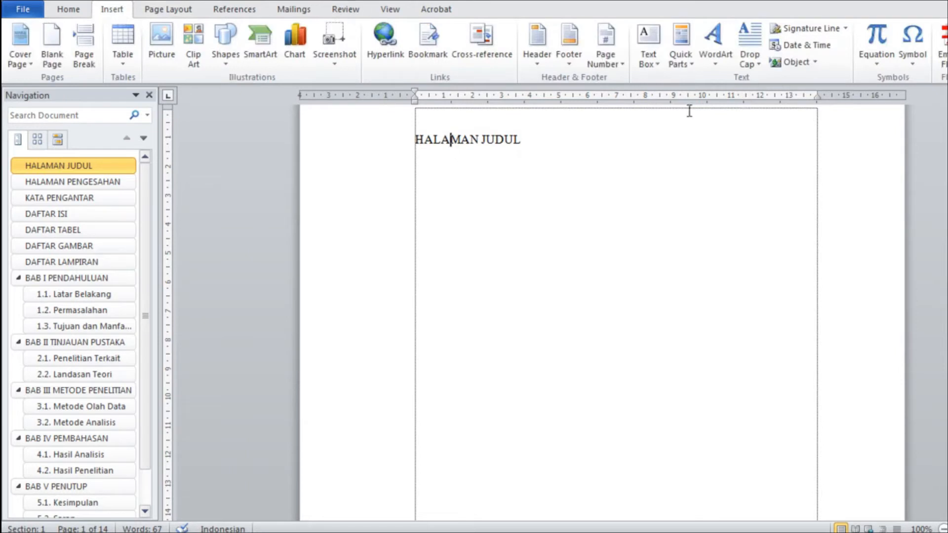
click(623, 64)
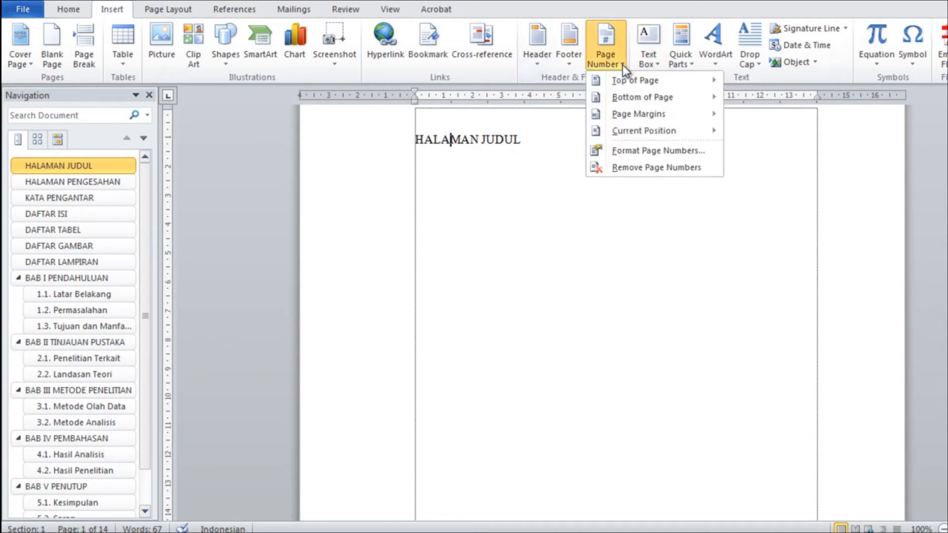
click(671, 153)
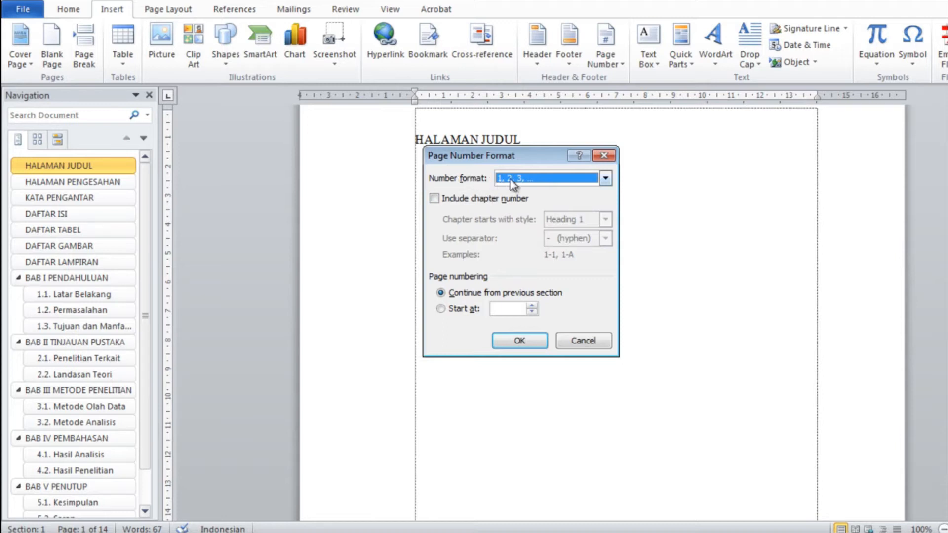
click(532, 178)
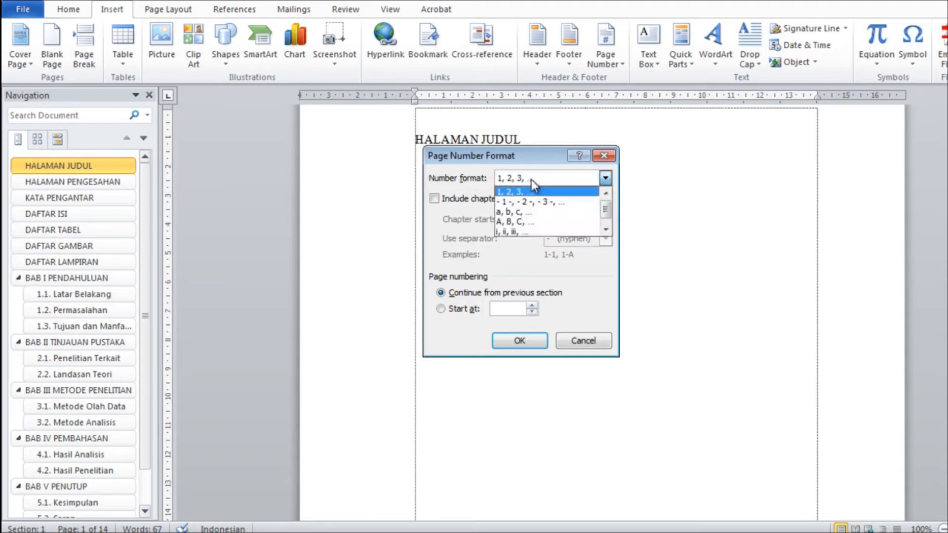
click(515, 230)
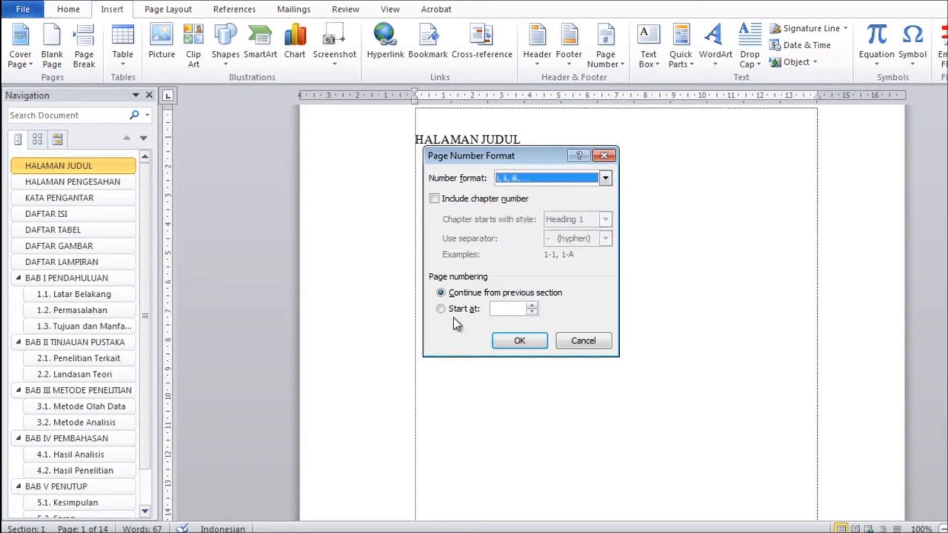
click(532, 306)
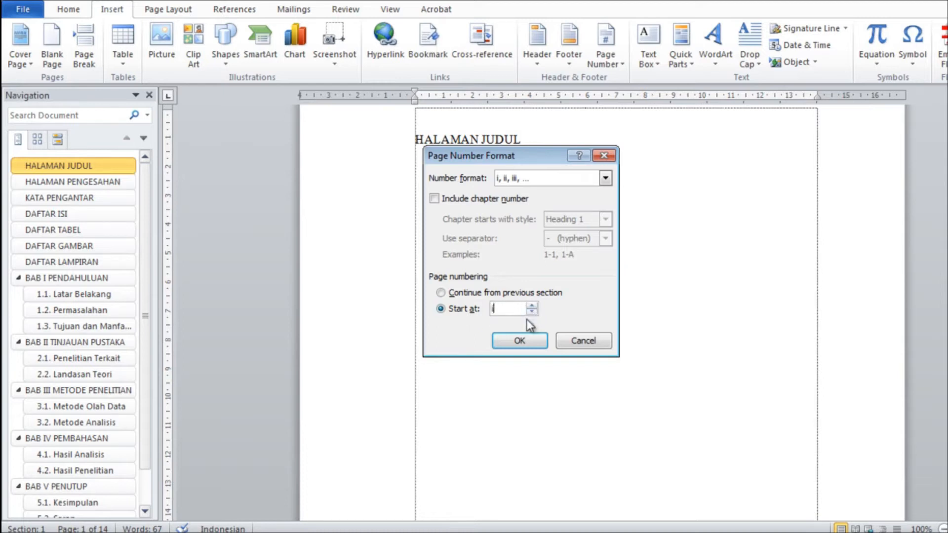
click(529, 342)
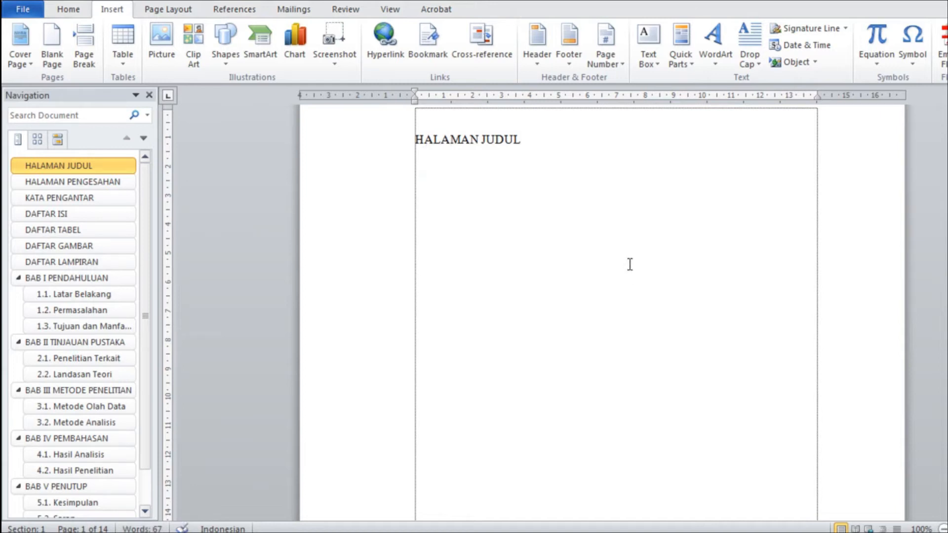
Insert a centred Plain Number 2 page number at the bottom of the pages, starting from the HALAMAN JUDUL page
scroll(629, 267, down, 15)
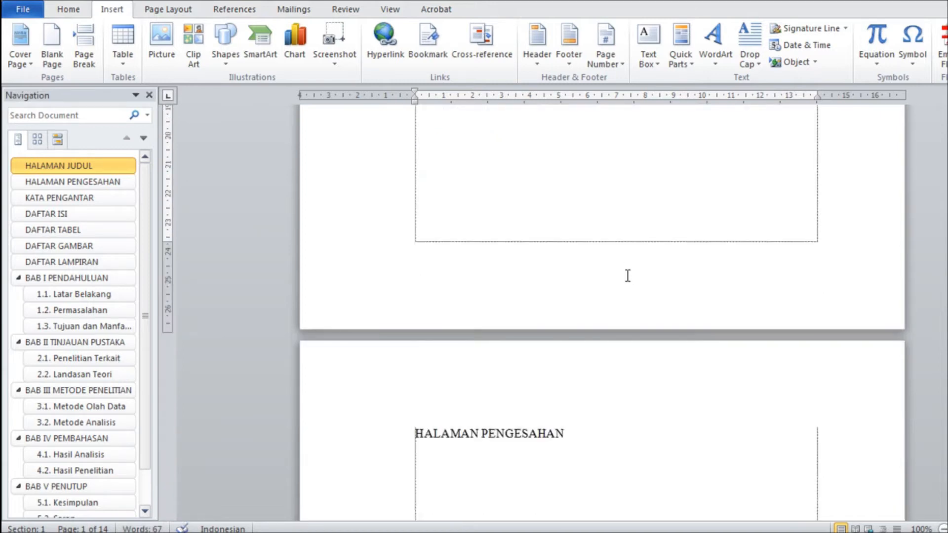
scroll(741, 265, up, 15)
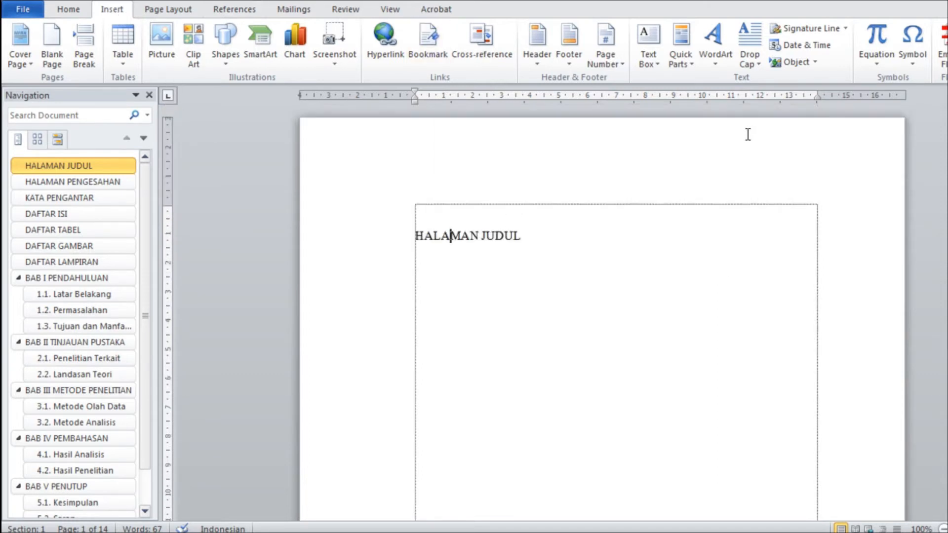
click(620, 66)
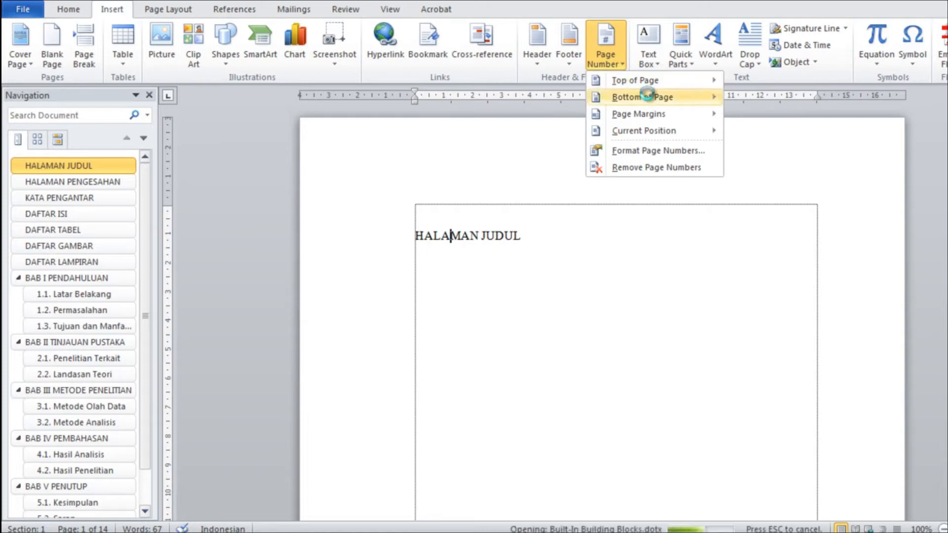
mouse_move(649, 97)
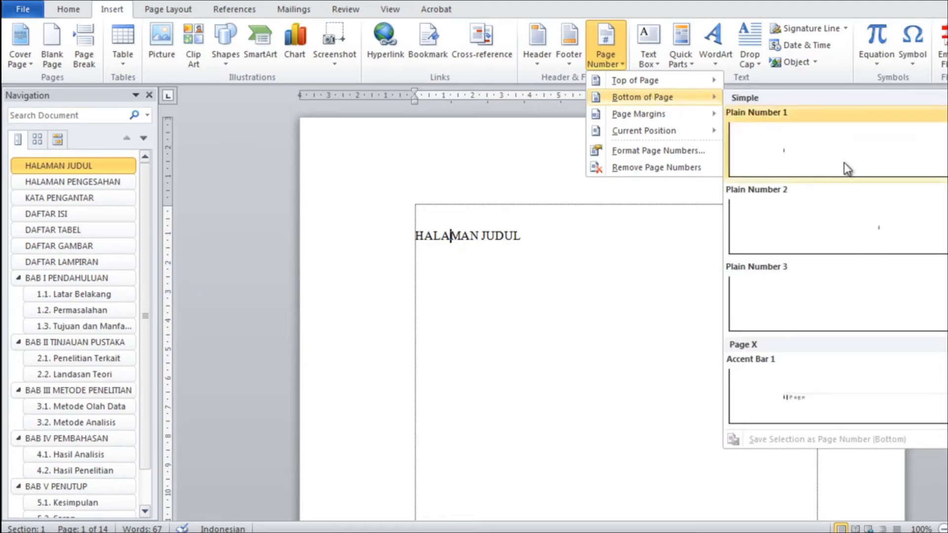
click(874, 220)
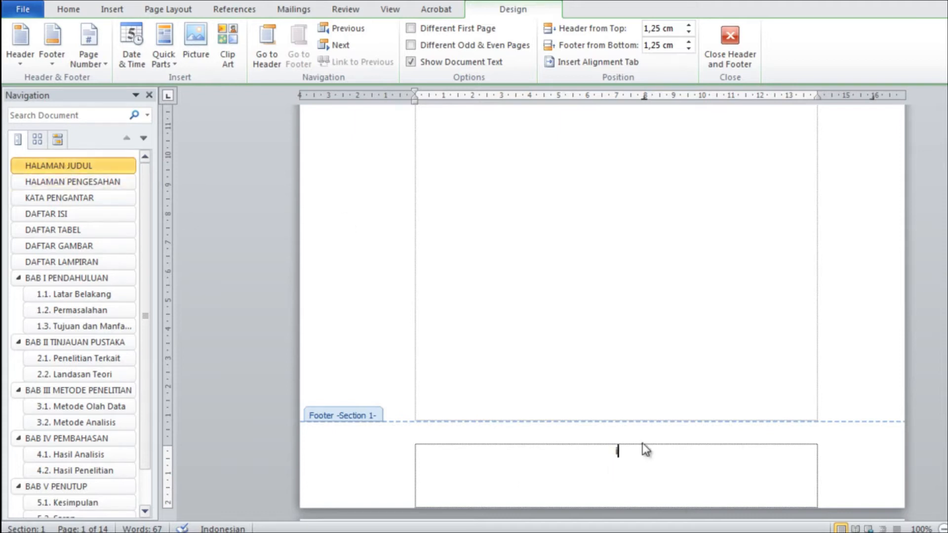
Check the footer page numbers through the front matter and on the BAB I PENDAHULUAN page
scroll(642, 443, down, 10)
scroll(641, 443, down, 5)
scroll(656, 408, down, 10)
scroll(732, 405, down, 15)
scroll(652, 362, down, 15)
scroll(637, 351, down, 15)
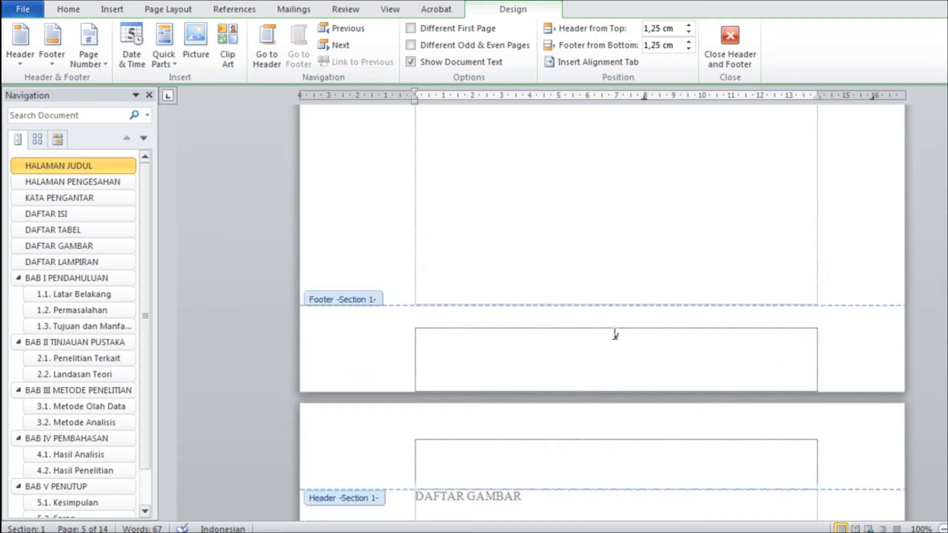
scroll(633, 338, down, 12)
scroll(633, 339, down, 15)
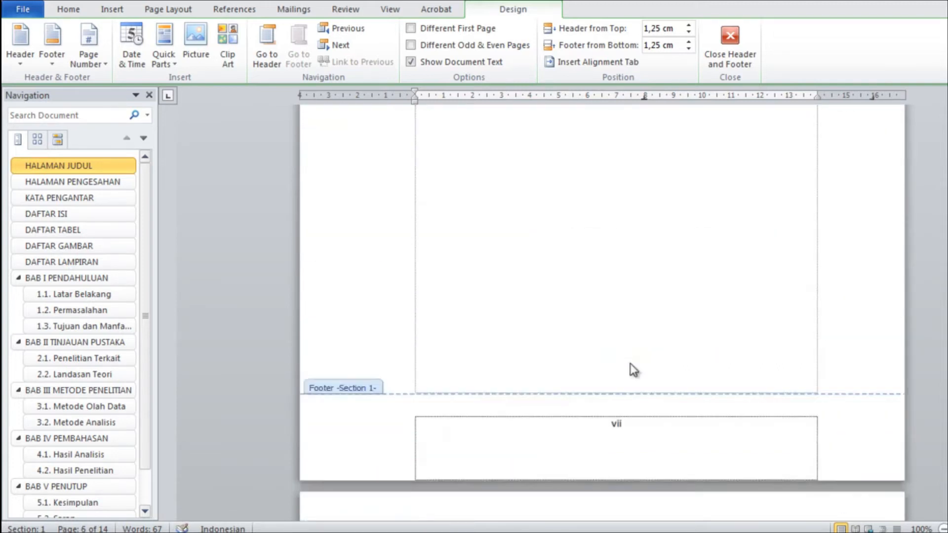
scroll(645, 387, down, 5)
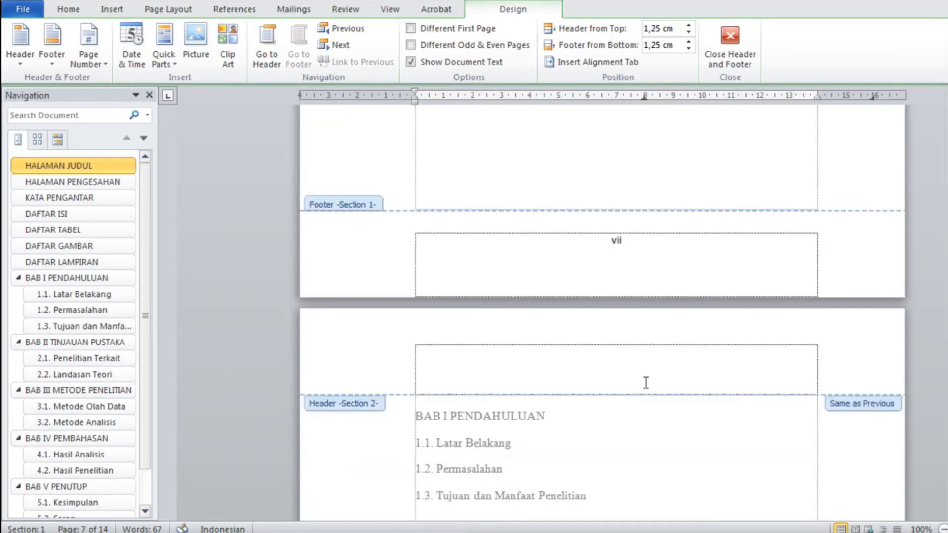
scroll(645, 383, down, 13)
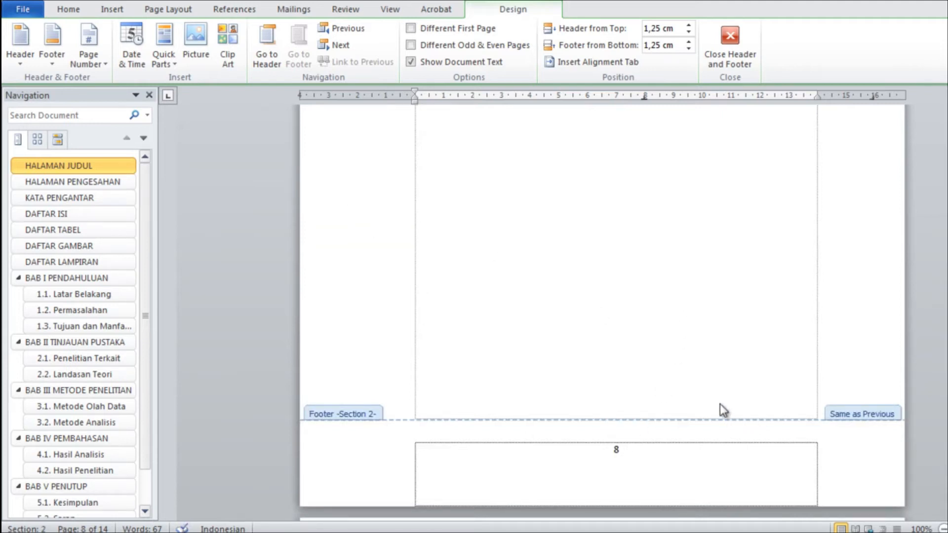
scroll(642, 383, up, 5)
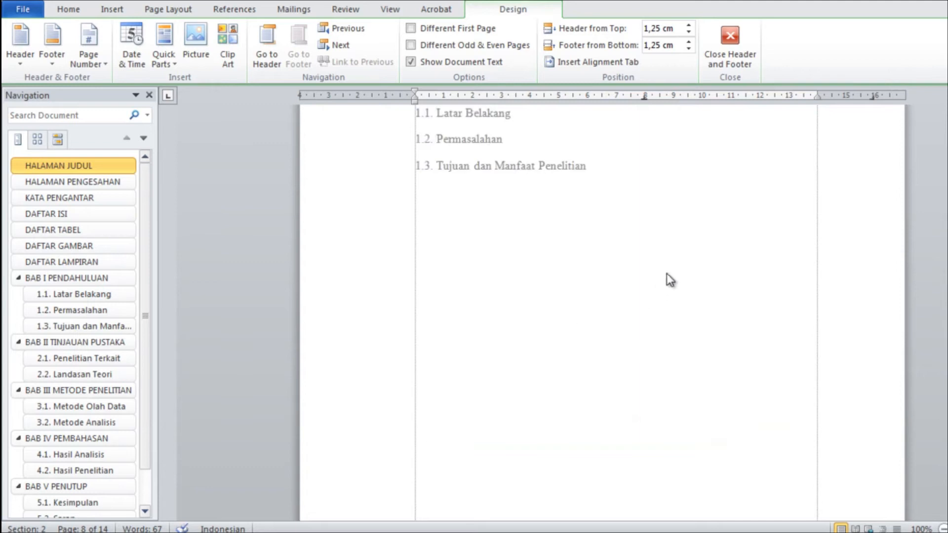
Leave footer editing and check the page numbers below the HALAMAN JUDUL and HALAMAN PENGESAHAN pages
double_click(588, 191)
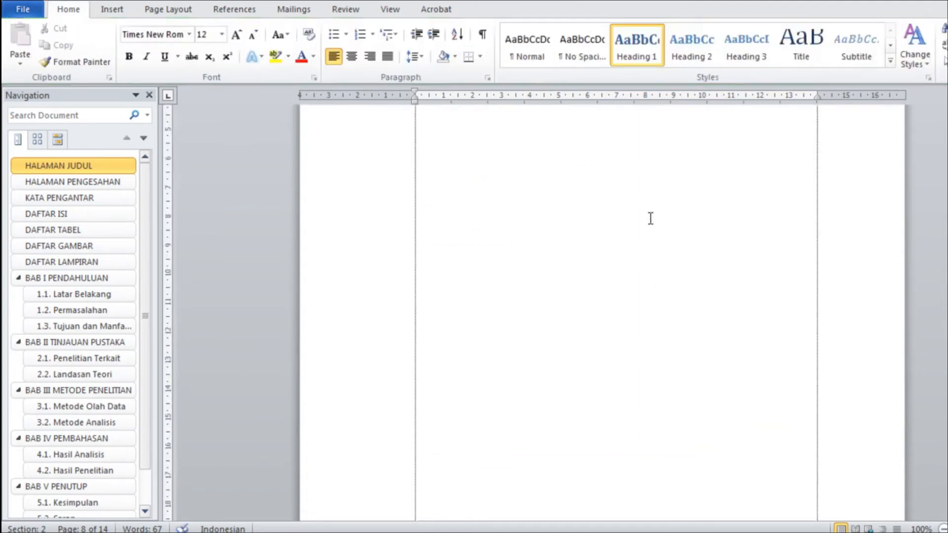
scroll(650, 224, down, 3)
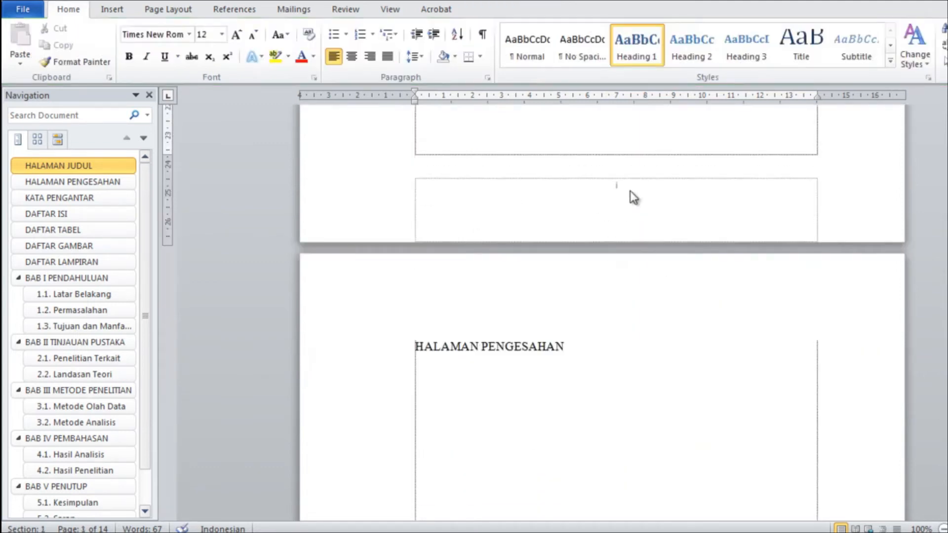
scroll(630, 209, down, 12)
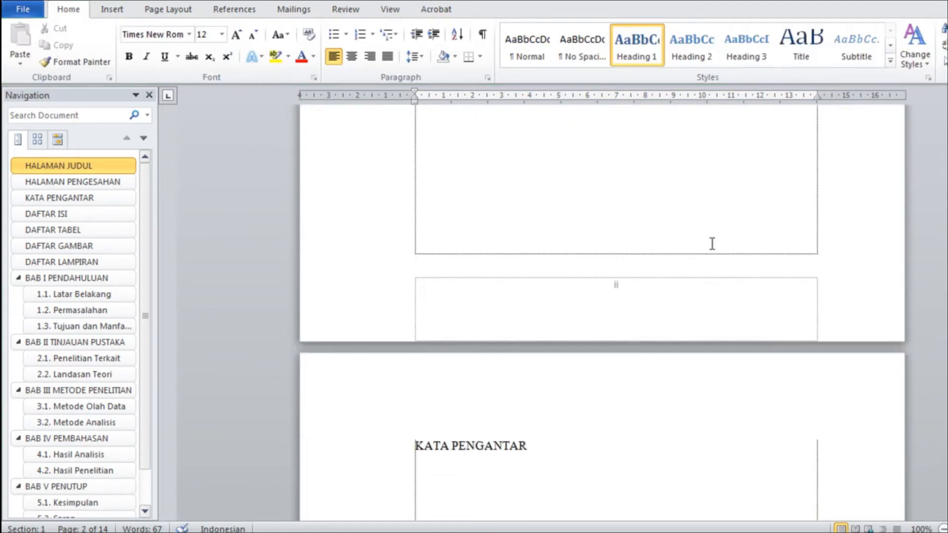
Compare the footer page numbers of the front matter up to DAFTAR LAMPIRAN with the one on the BAB I PENDAHULUAN page
scroll(624, 301, down, 15)
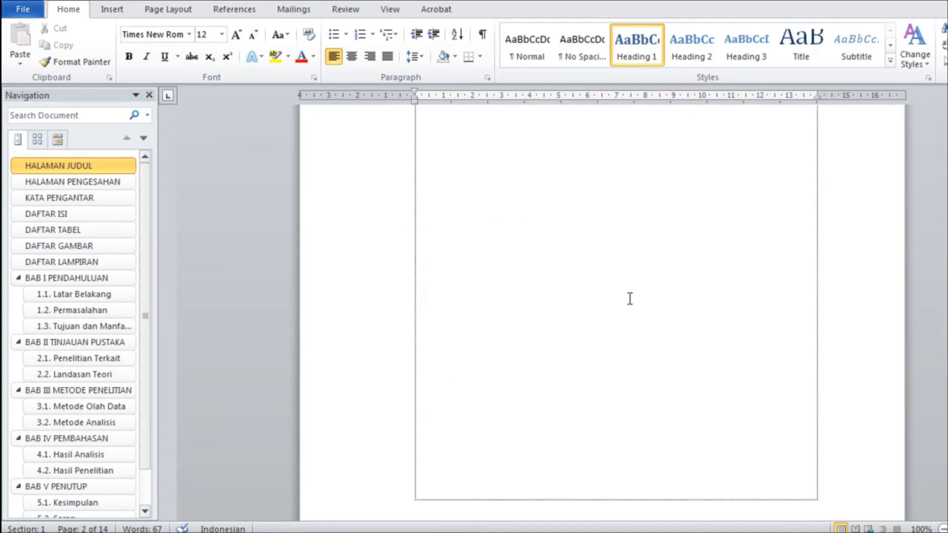
click(92, 277)
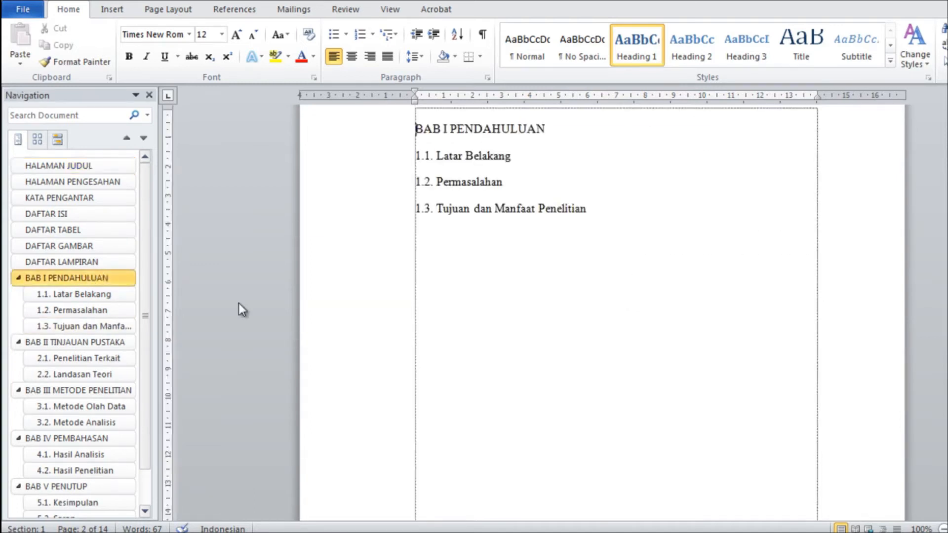
scroll(707, 377, down, 5)
scroll(706, 377, down, 3)
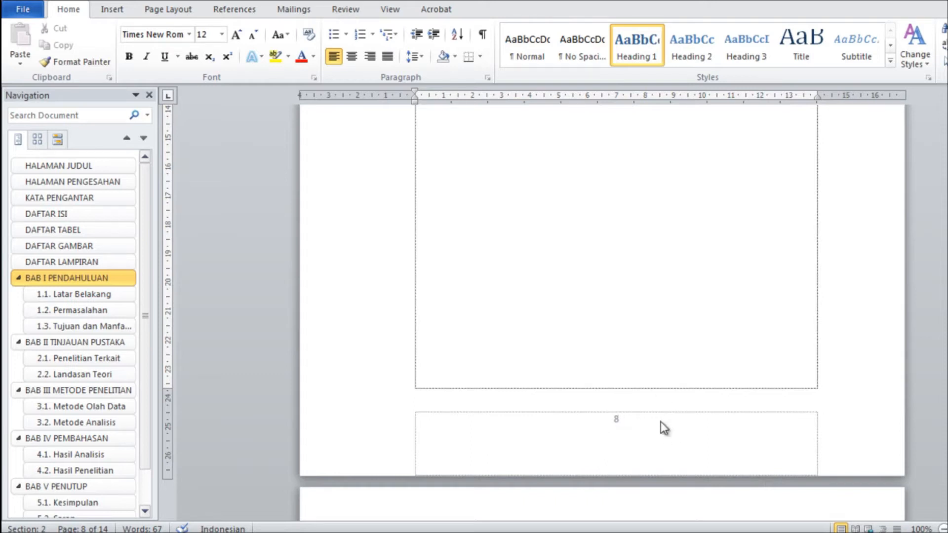
scroll(667, 406, up, 7)
click(92, 262)
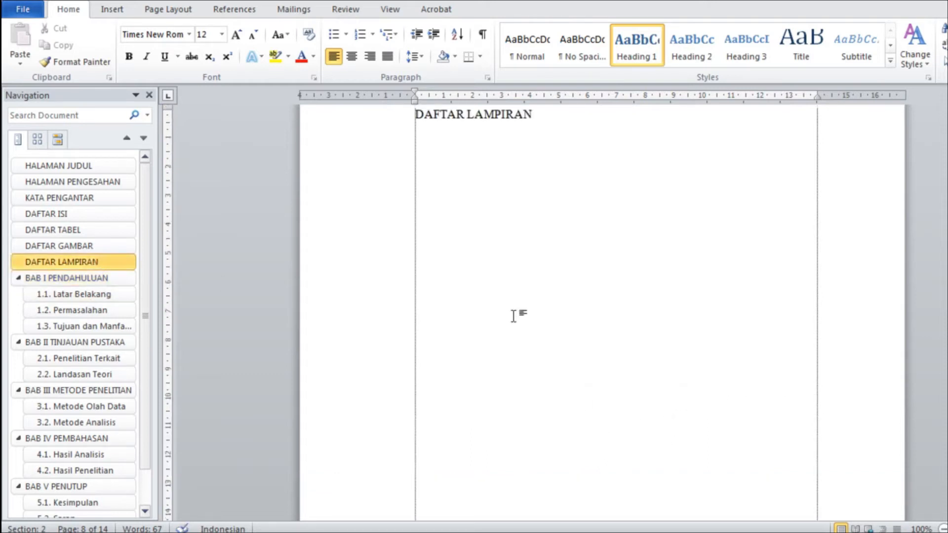
scroll(738, 331, down, 8)
scroll(738, 333, down, 2)
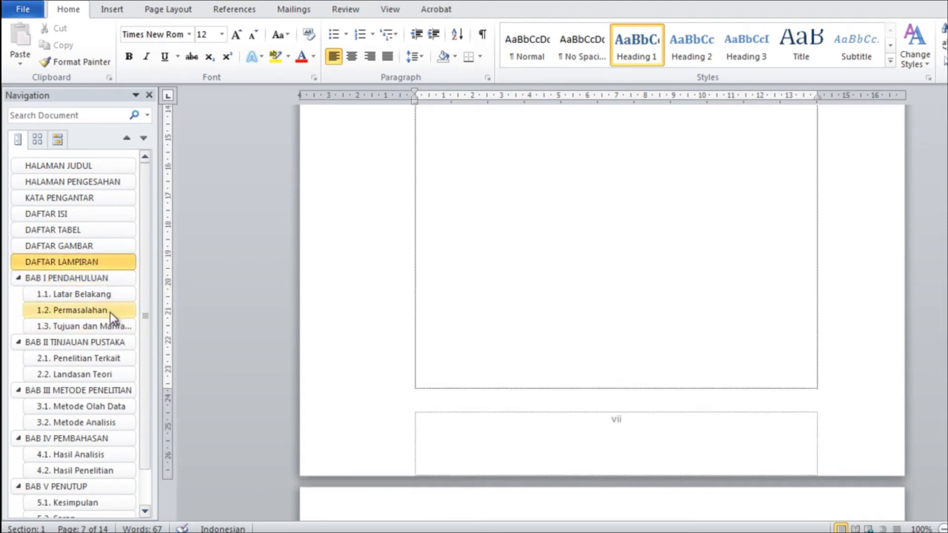
click(100, 279)
scroll(654, 376, down, 10)
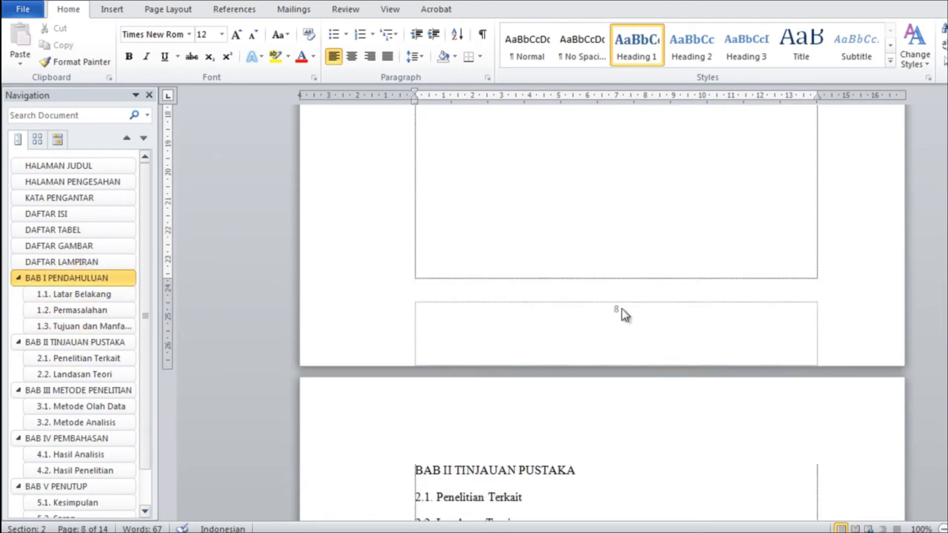
scroll(610, 312, up, 6)
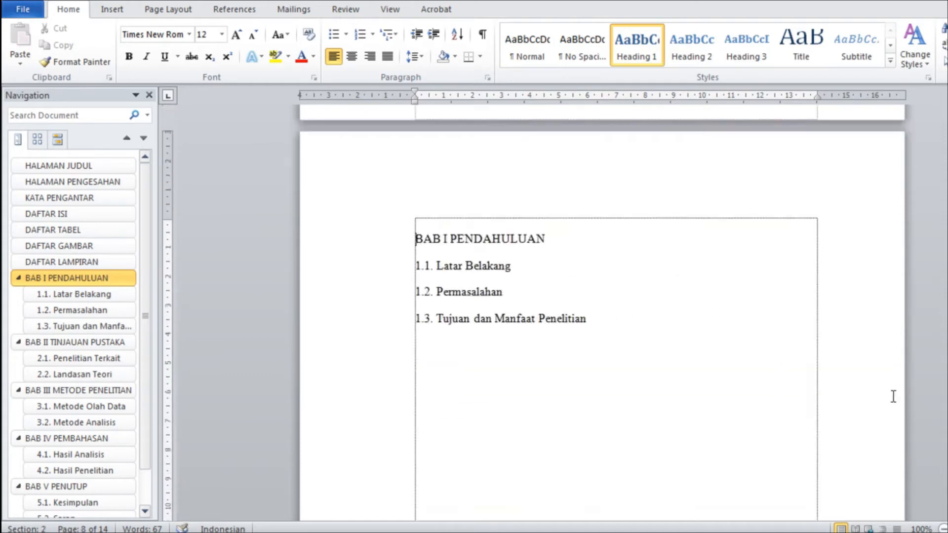
scroll(879, 395, down, 3)
scroll(854, 398, up, 3)
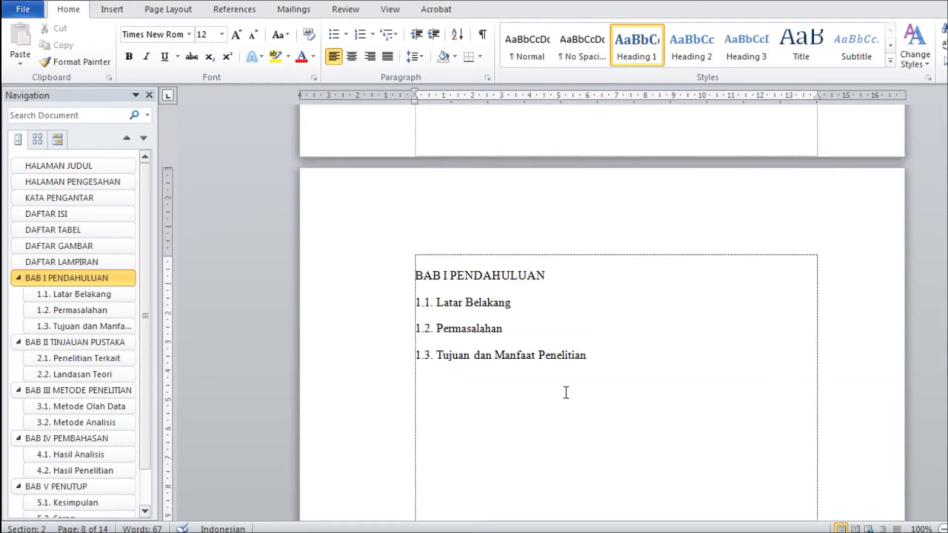
Set page numbering to start at 1 for the section beginning with BAB I PENDAHULUAN
click(514, 325)
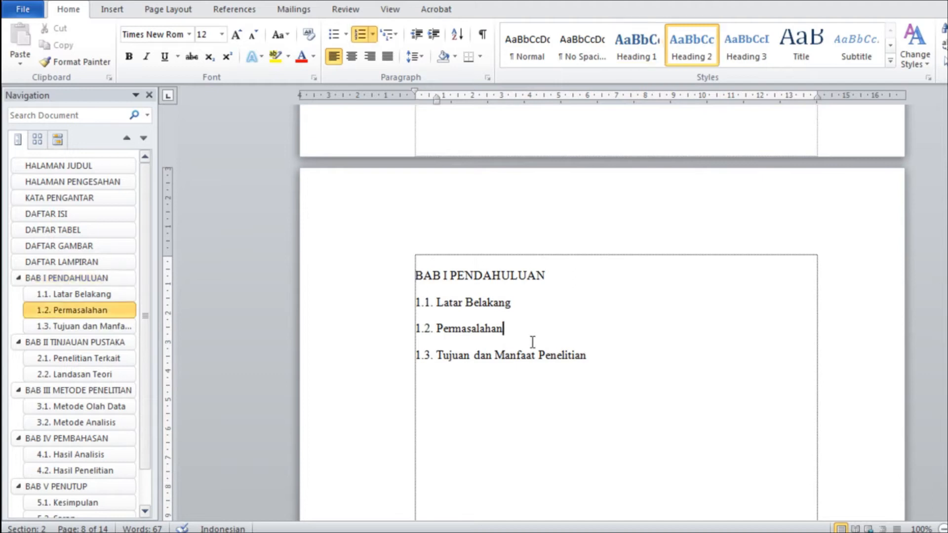
click(119, 11)
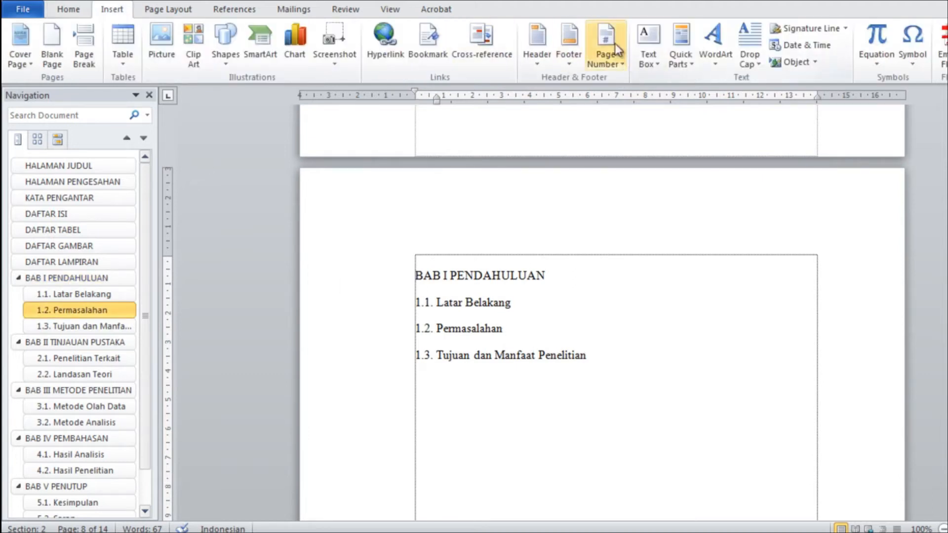
click(619, 61)
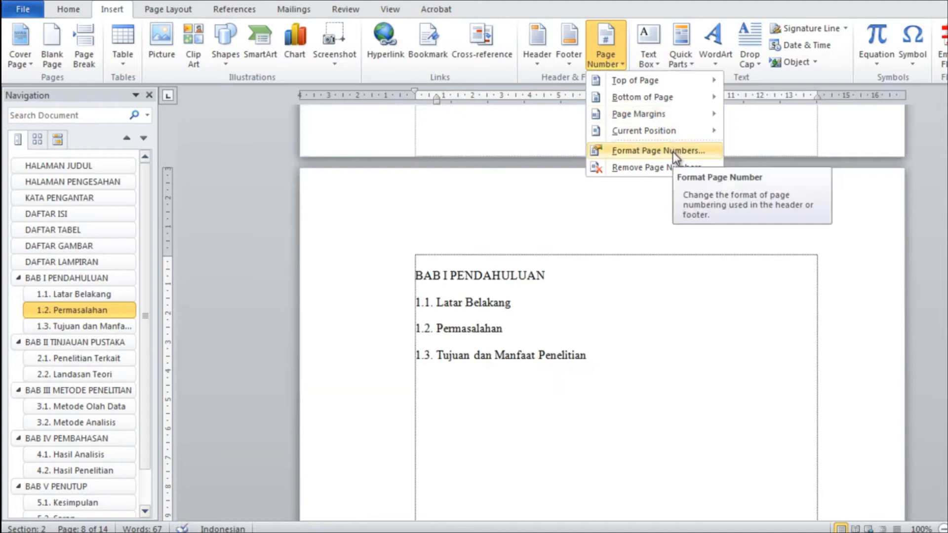
click(656, 151)
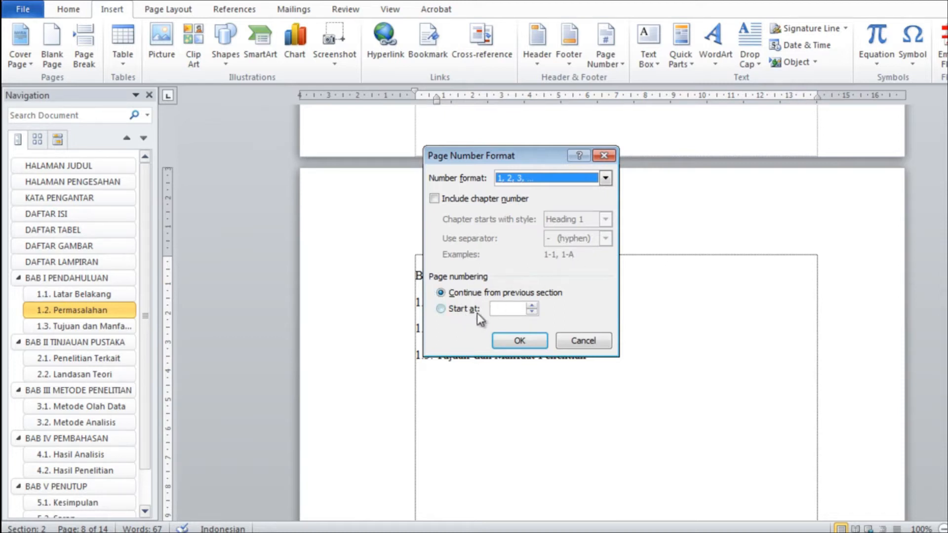
click(506, 311)
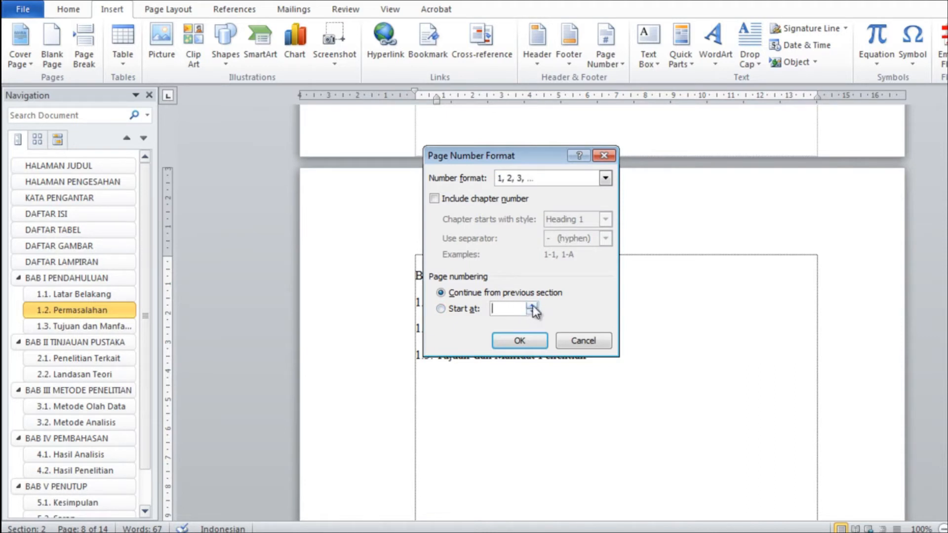
click(532, 306)
click(535, 339)
Check the footer page numbers from BAB I PENDAHULUAN through the final LAMPIRAN-LAMPIRAN page
scroll(639, 339, down, 3)
scroll(637, 340, down, 10)
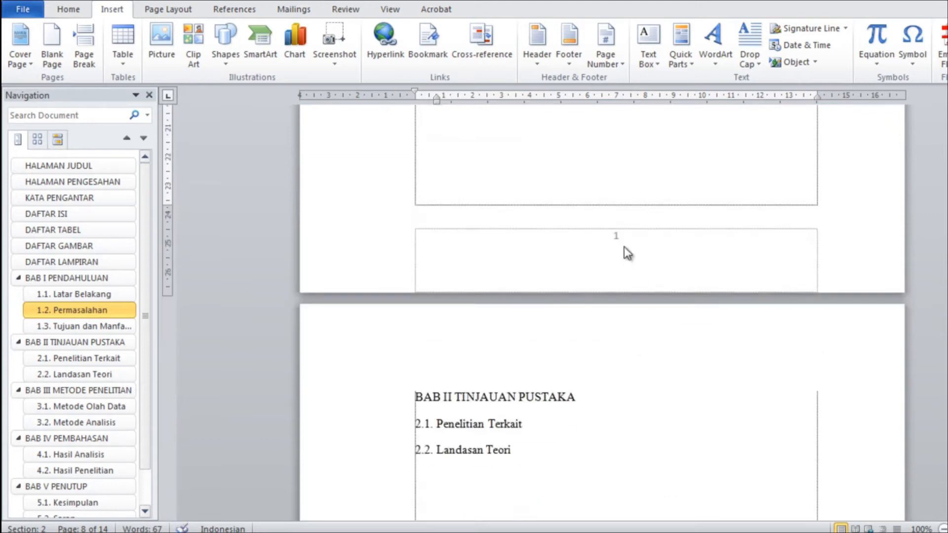
scroll(624, 247, down, 8)
scroll(624, 247, up, 6)
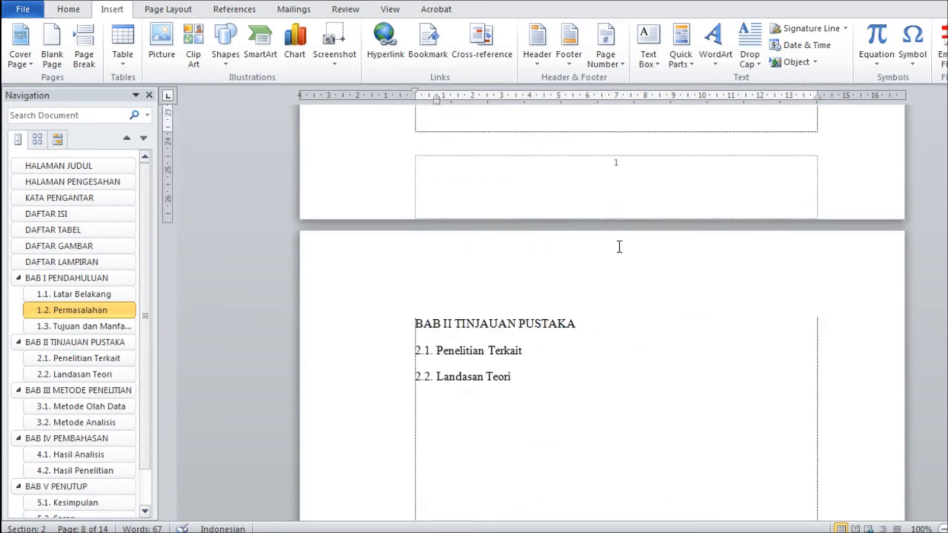
scroll(625, 247, down, 10)
scroll(616, 247, up, 5)
scroll(616, 246, down, 6)
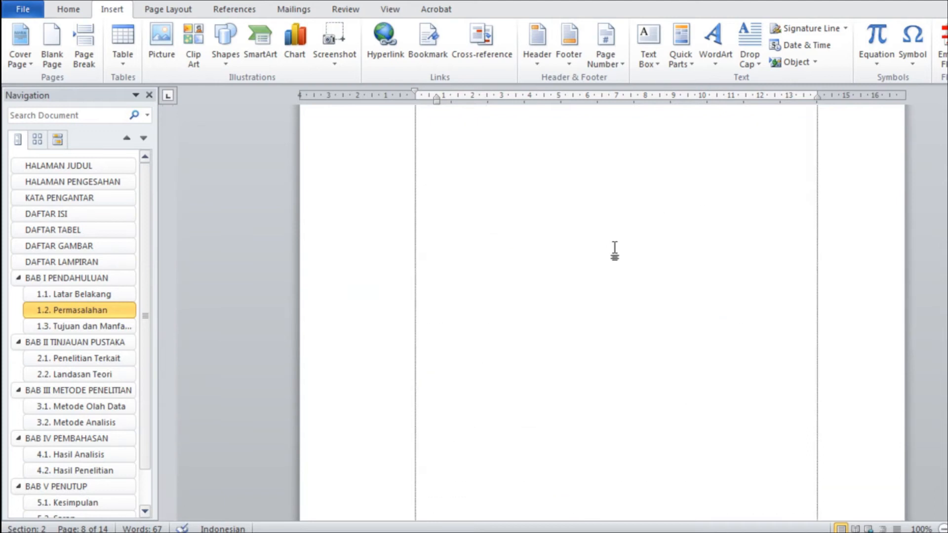
click(105, 424)
click(84, 489)
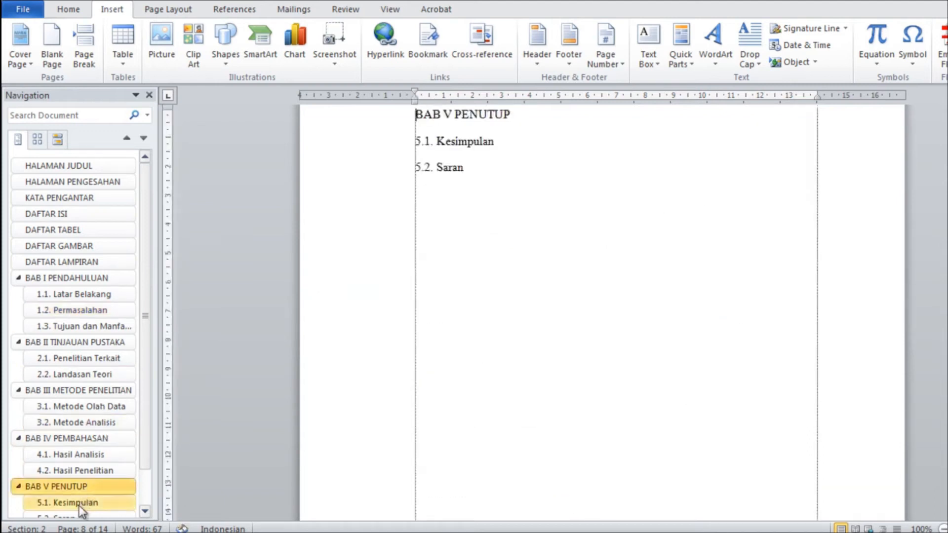
click(79, 504)
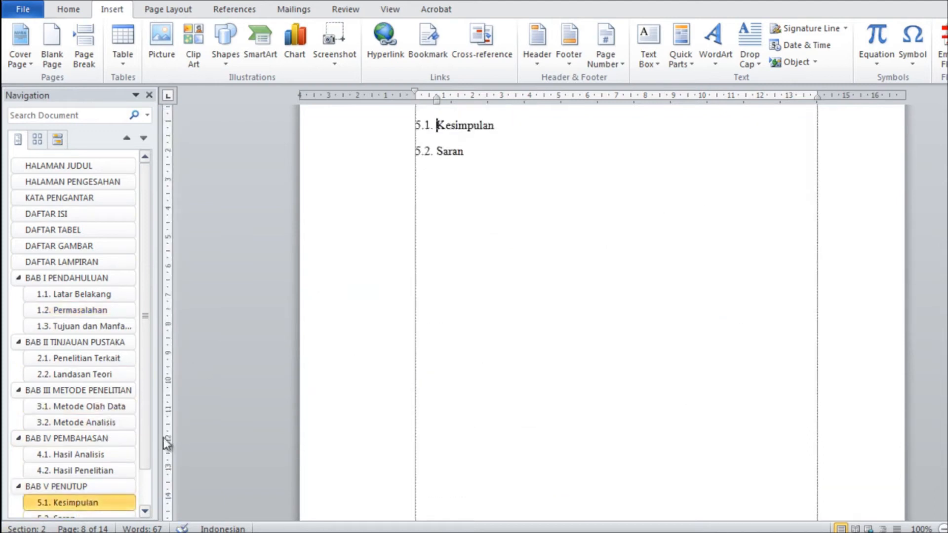
scroll(142, 425, down, 2)
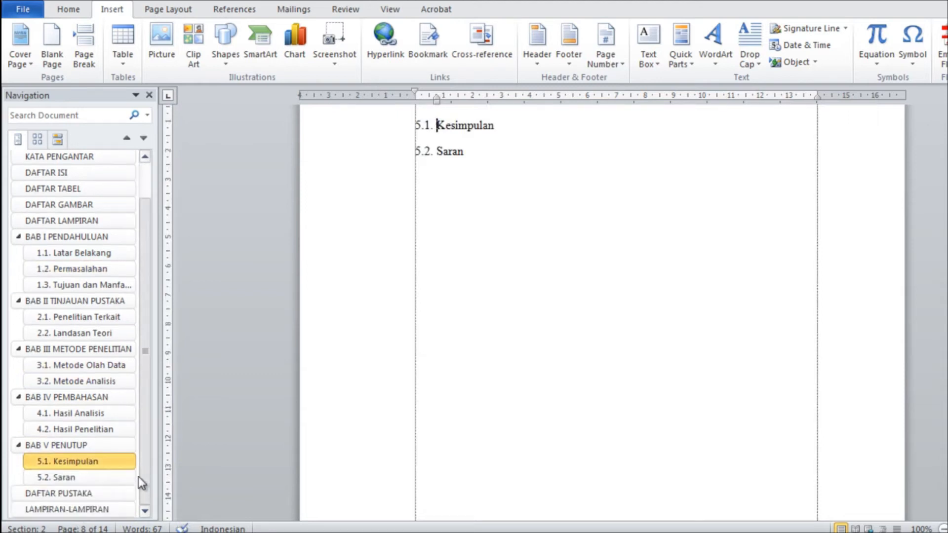
click(79, 511)
scroll(657, 409, down, 10)
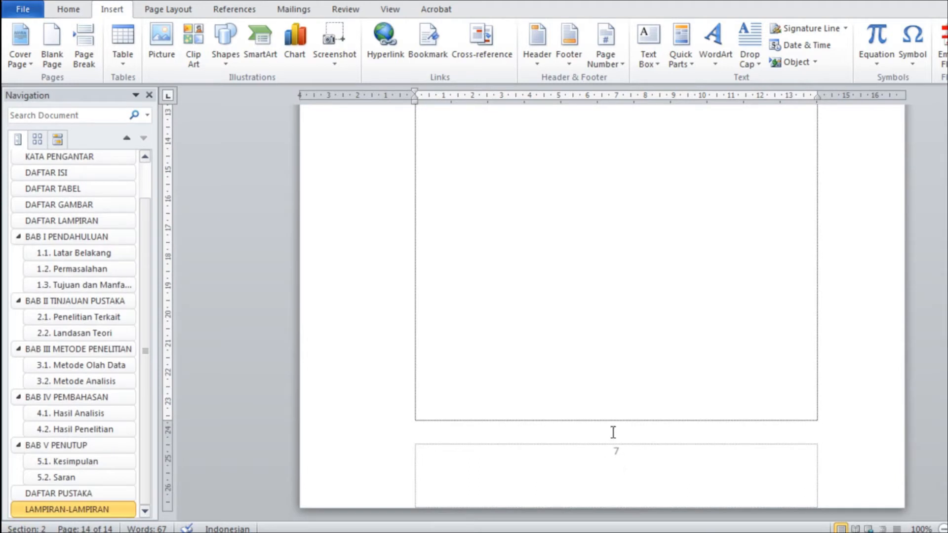
scroll(618, 341, up, 10)
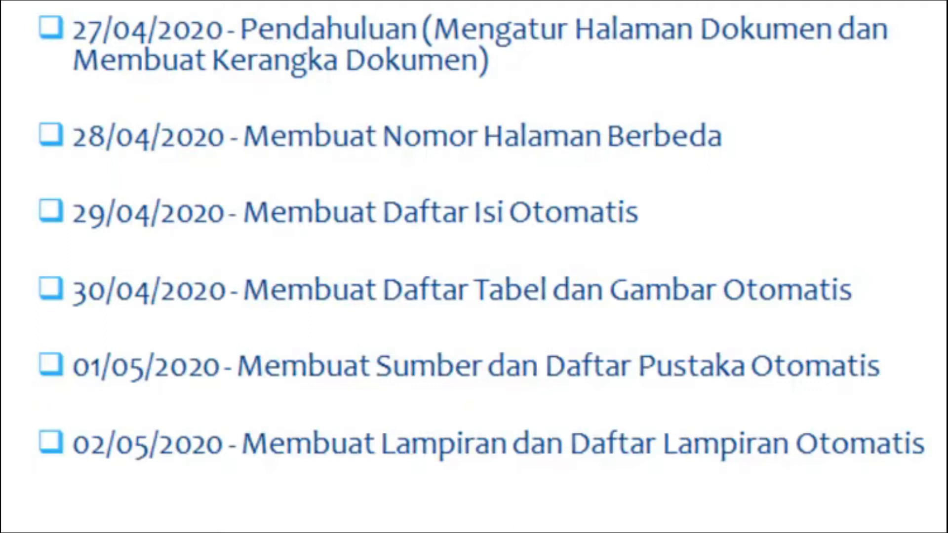
drag(243, 212, 649, 214)
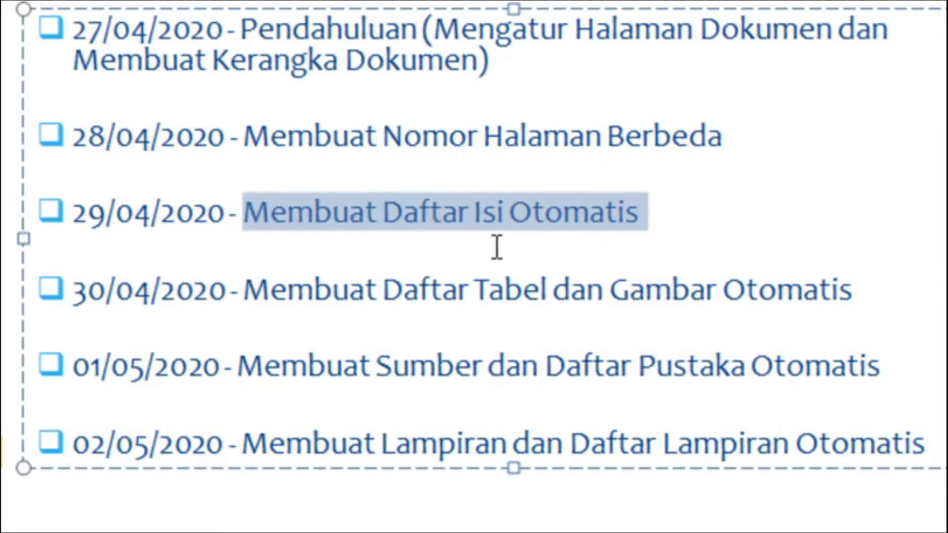
click(666, 218)
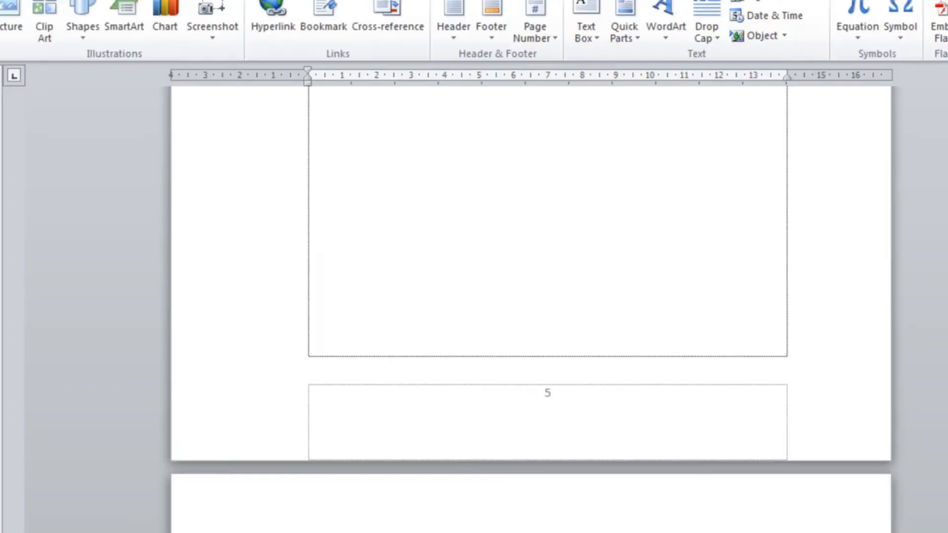
Examine the footer page numbers on the front matter pages, from HALAMAN JUDUL to KATA PENGANTAR
drag(947, 447, 947, 106)
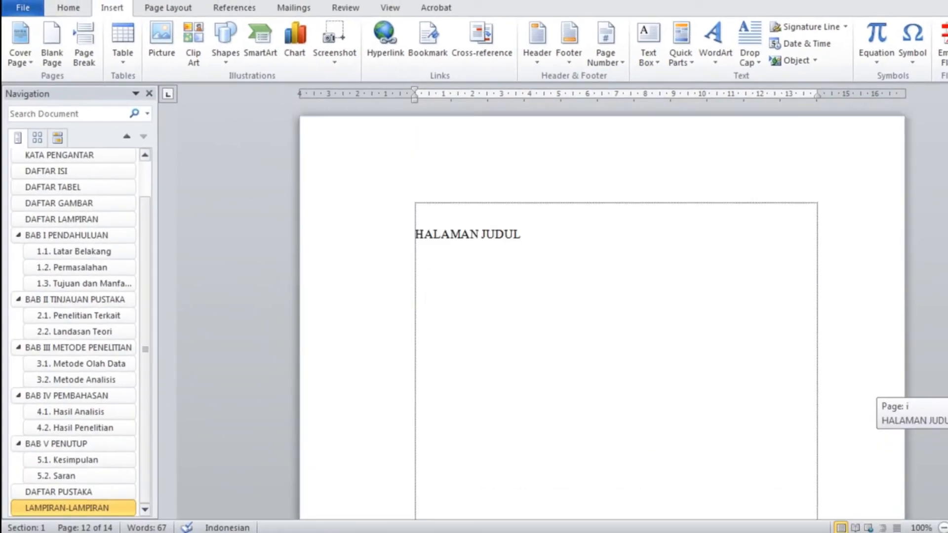
click(570, 234)
scroll(631, 279, down, 15)
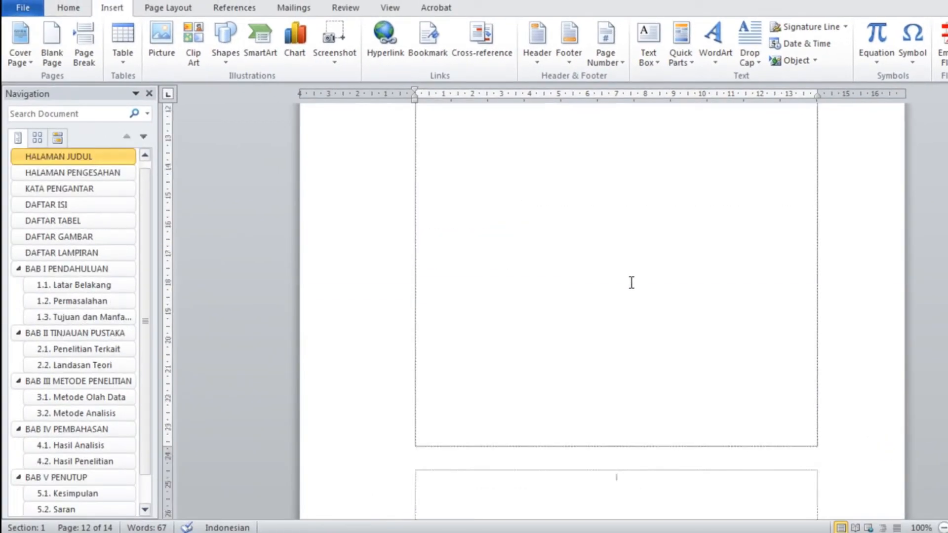
scroll(631, 283, down, 10)
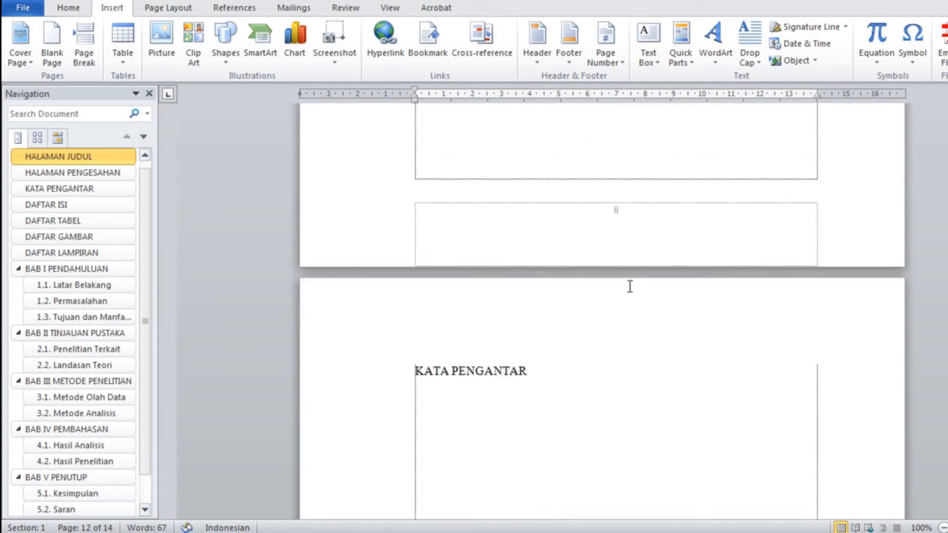
scroll(631, 284, up, 6)
scroll(630, 287, up, 10)
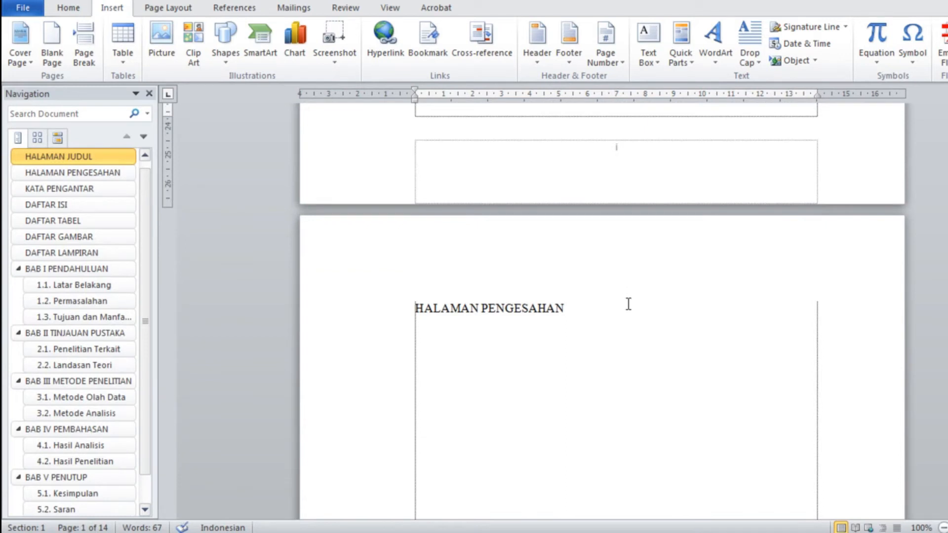
scroll(629, 303, up, 6)
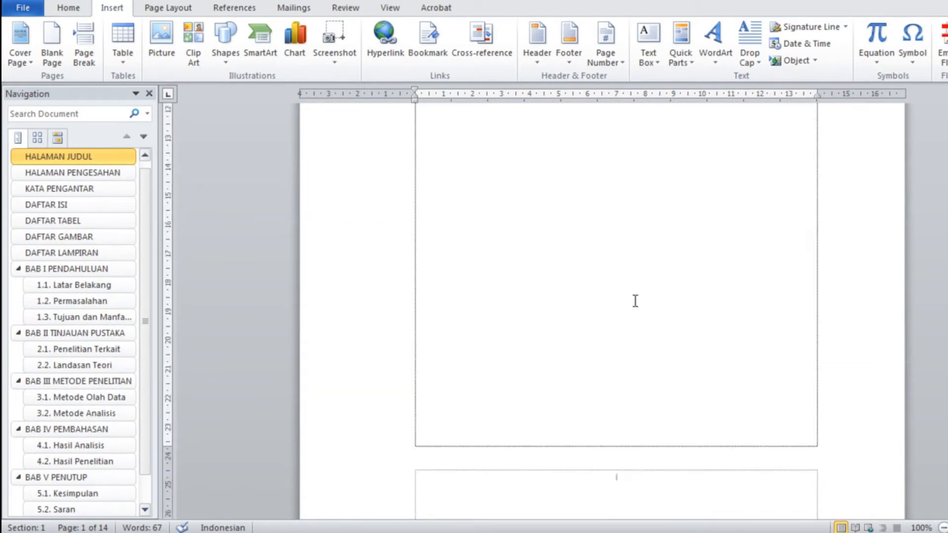
scroll(634, 302, down, 3)
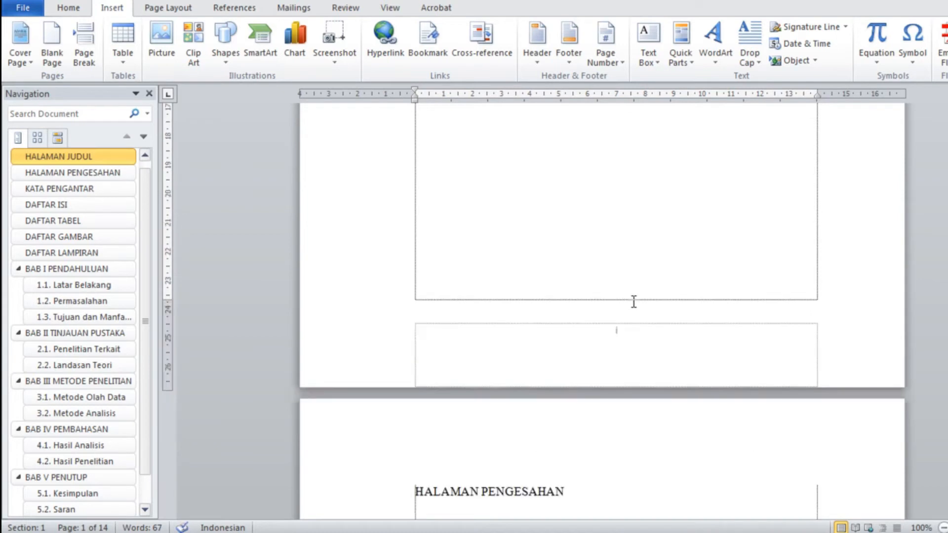
scroll(634, 301, down, 3)
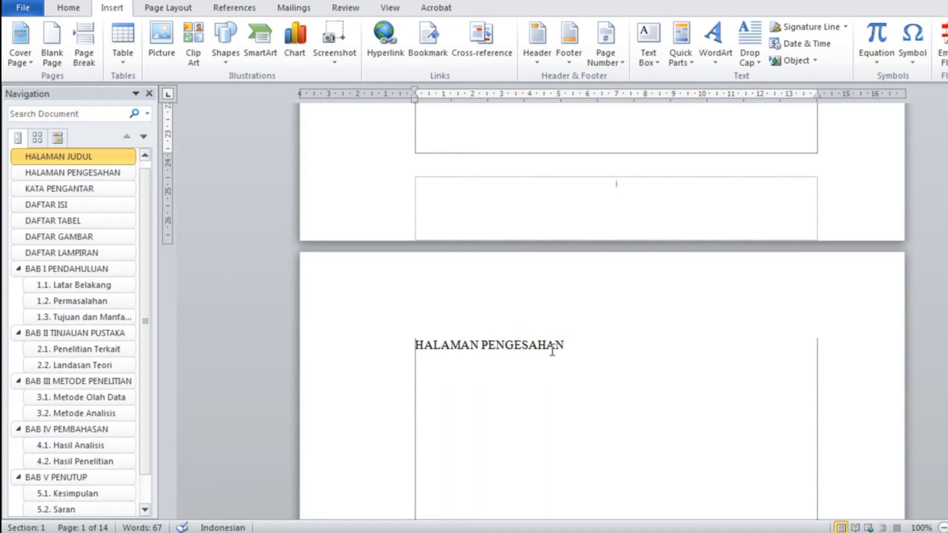
scroll(533, 346, up, 3)
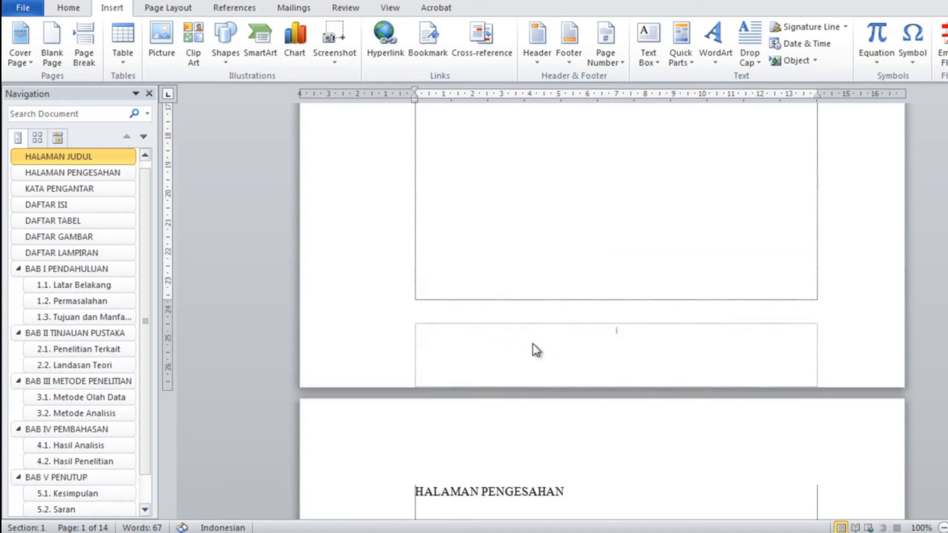
click(68, 174)
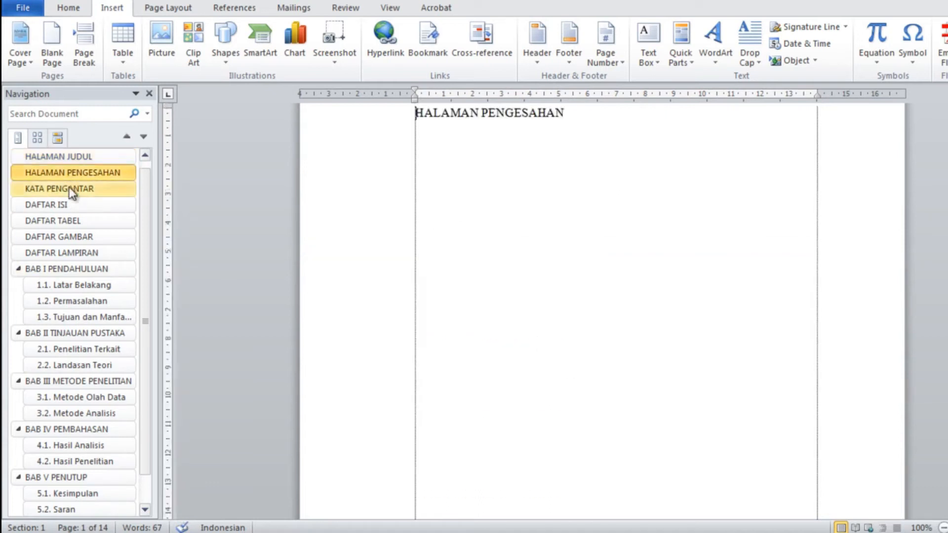
click(70, 188)
Format the page number in the HALAMAN JUDUL footer as Times New Roman, size 12, and check the following front matter footers
click(72, 156)
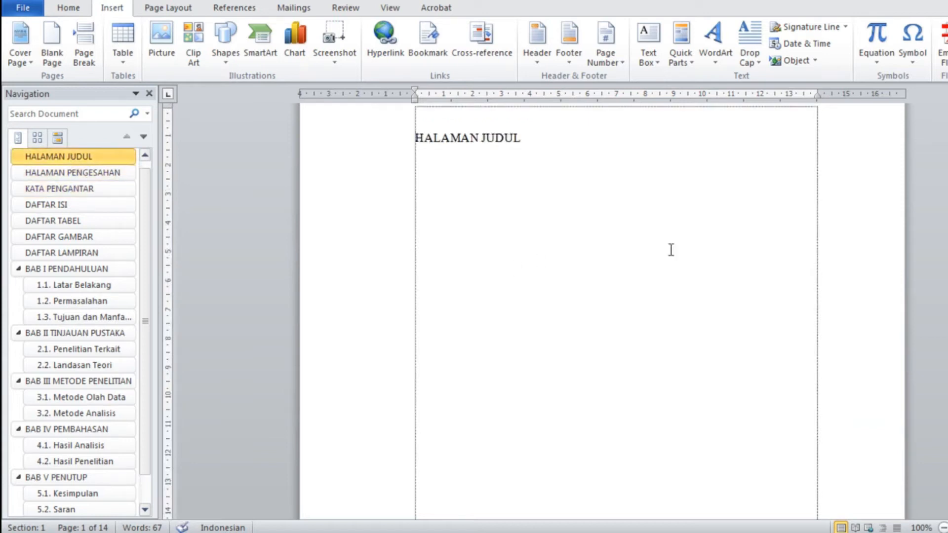
scroll(681, 267, down, 10)
scroll(685, 276, down, 3)
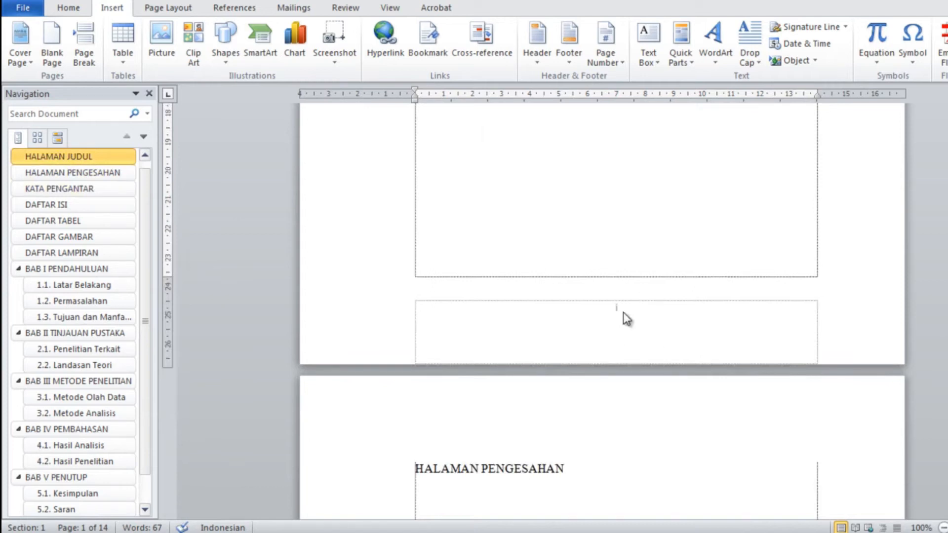
double_click(617, 309)
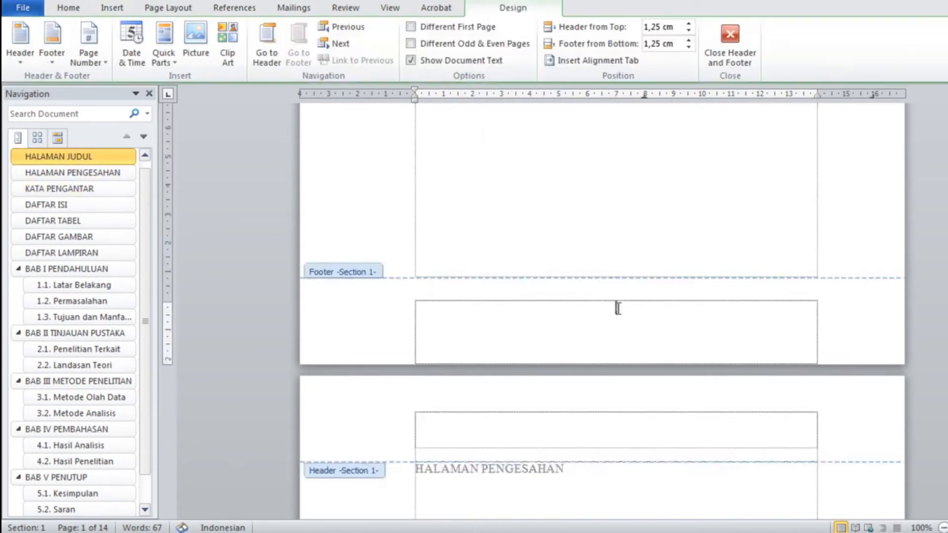
drag(606, 311, 647, 303)
click(68, 8)
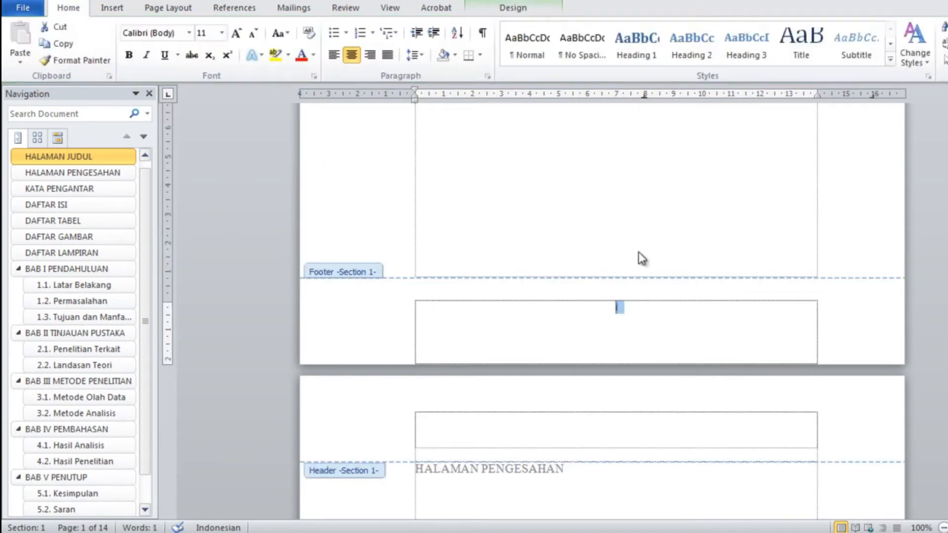
click(190, 35)
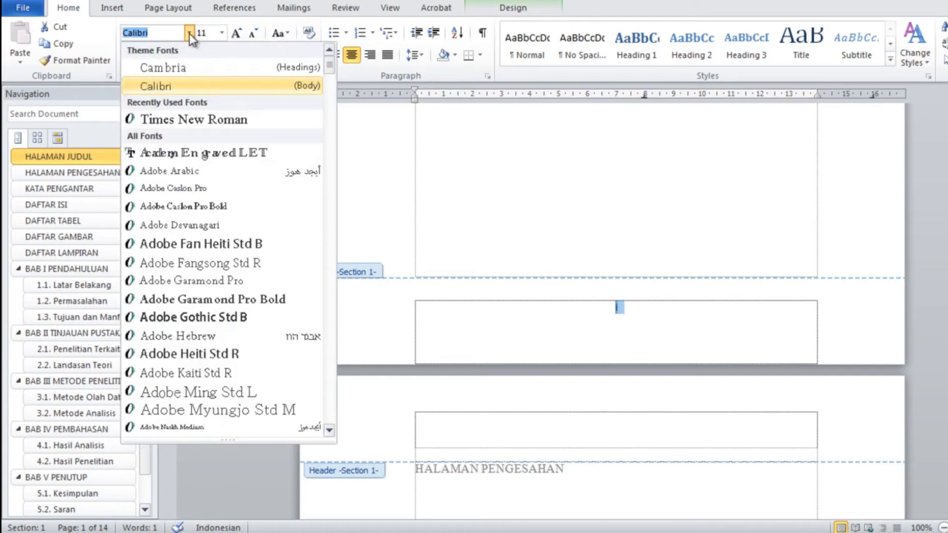
click(213, 122)
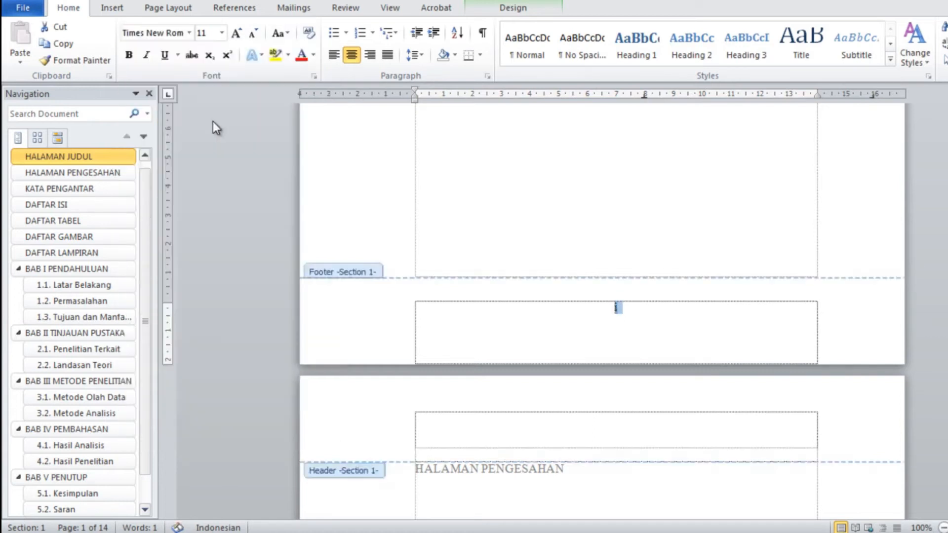
click(223, 33)
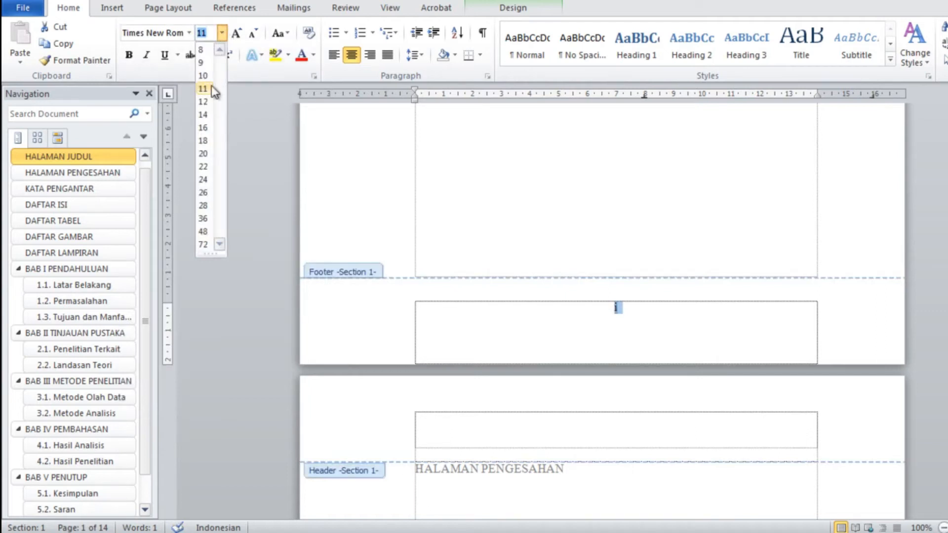
click(204, 102)
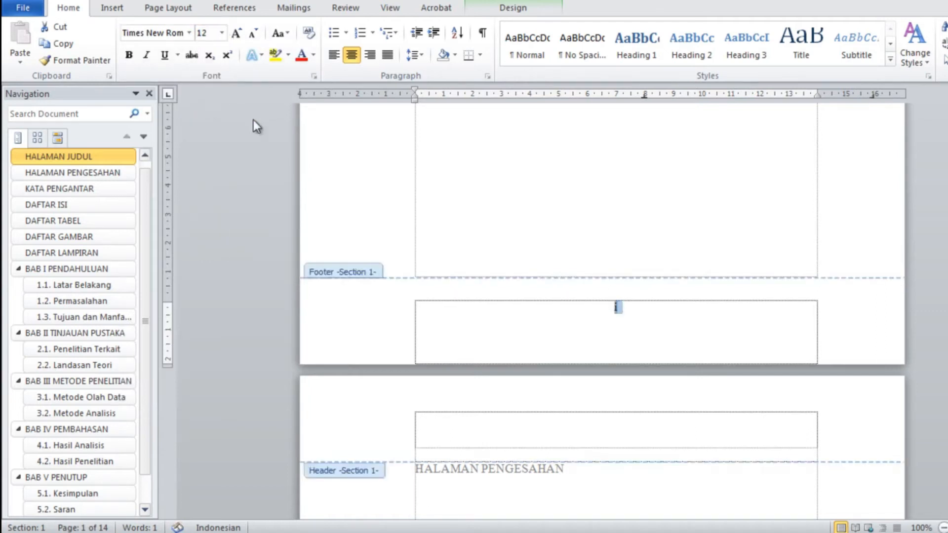
double_click(635, 233)
scroll(641, 257, down, 10)
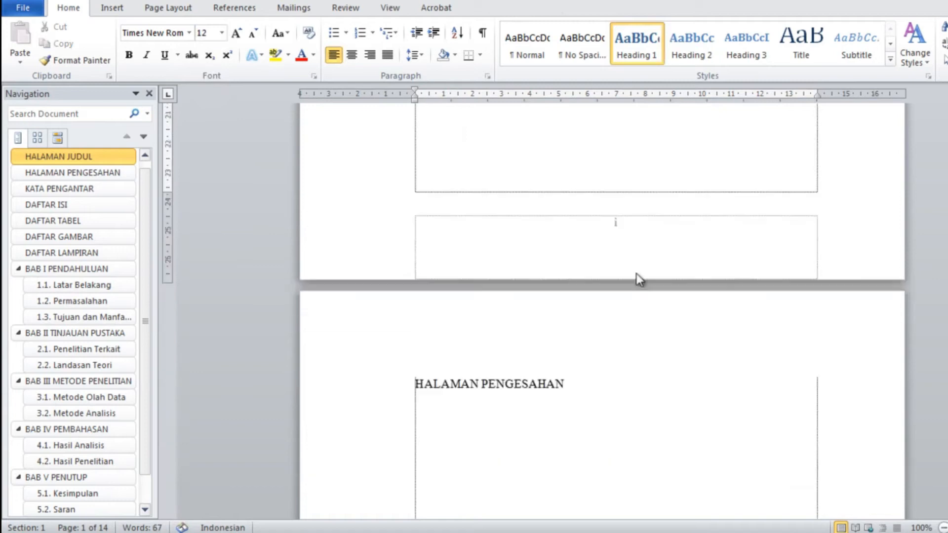
scroll(634, 257, down, 15)
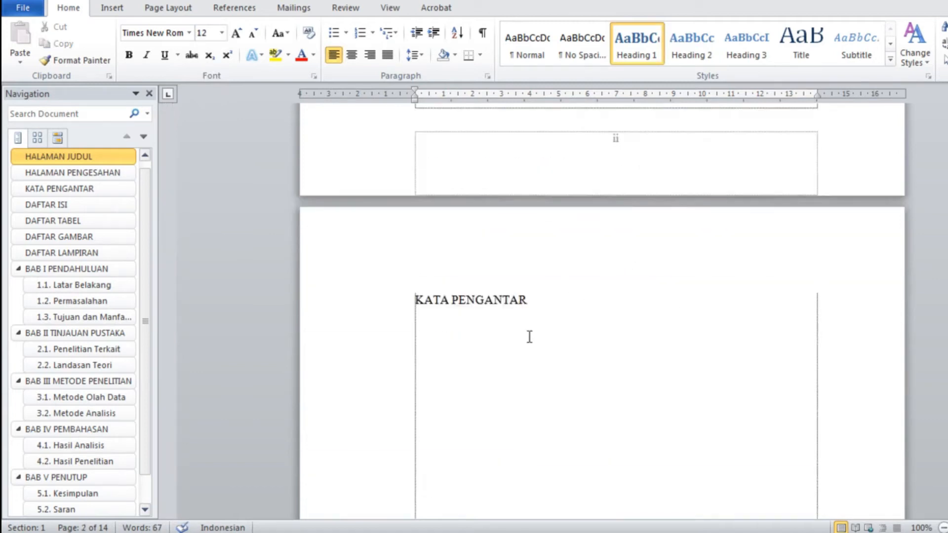
scroll(622, 282, up, 10)
scroll(632, 268, up, 15)
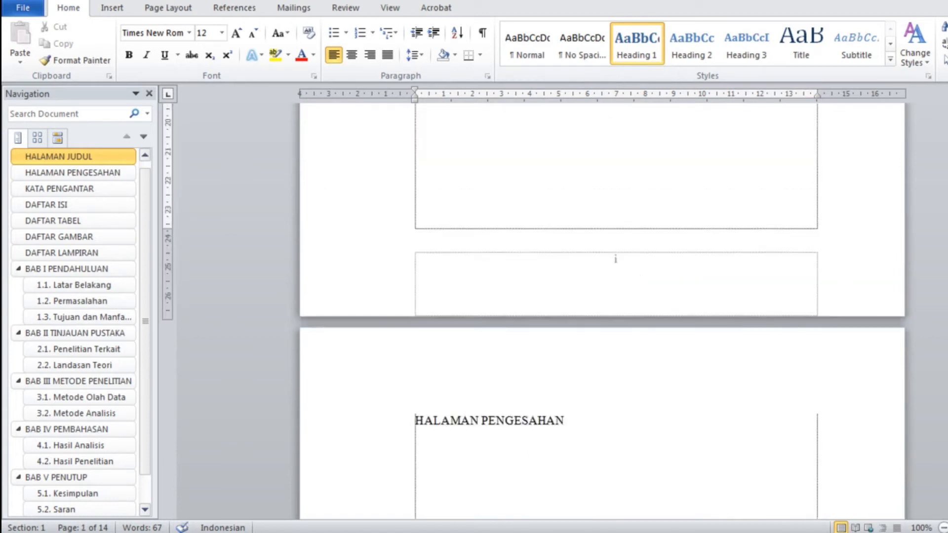
scroll(615, 258, up, 15)
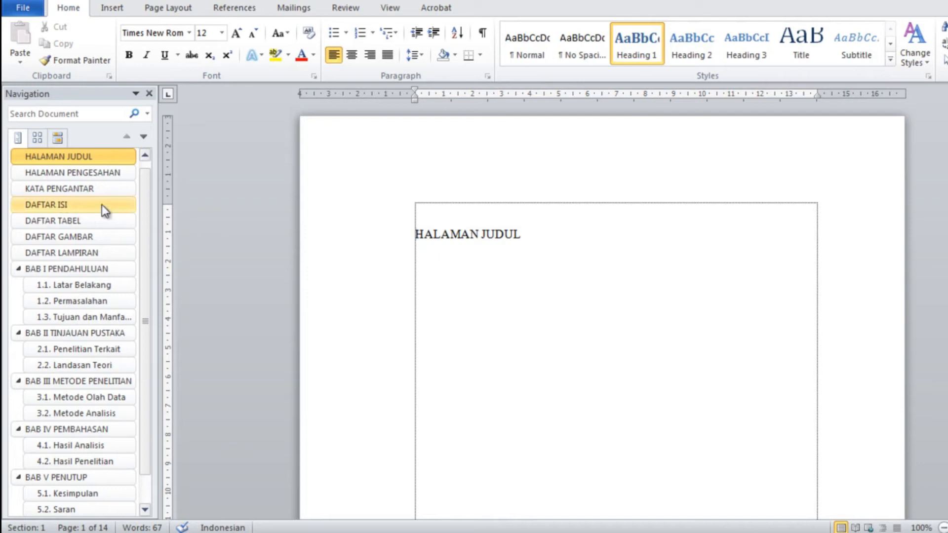
Format the DAFTAR ISI heading as 14 pt, bold and centered
click(70, 205)
click(439, 216)
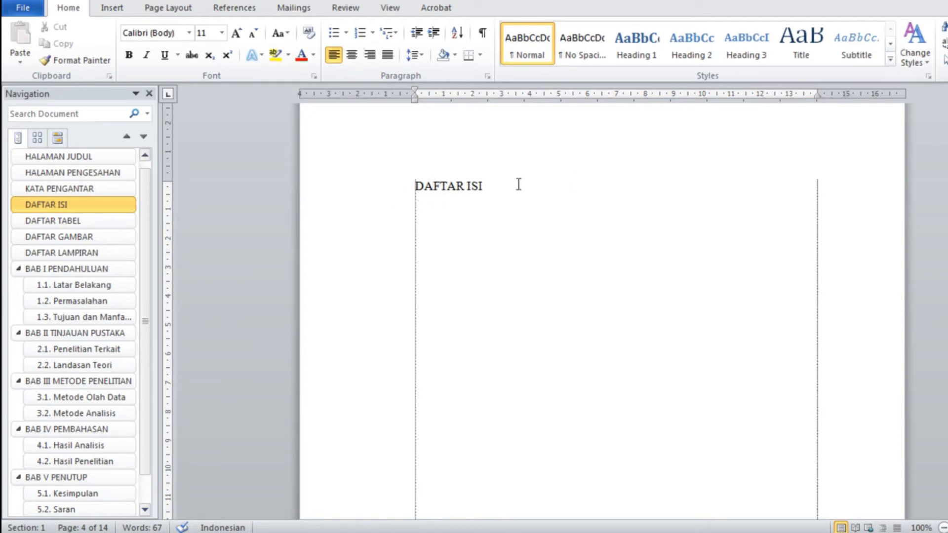
click(394, 197)
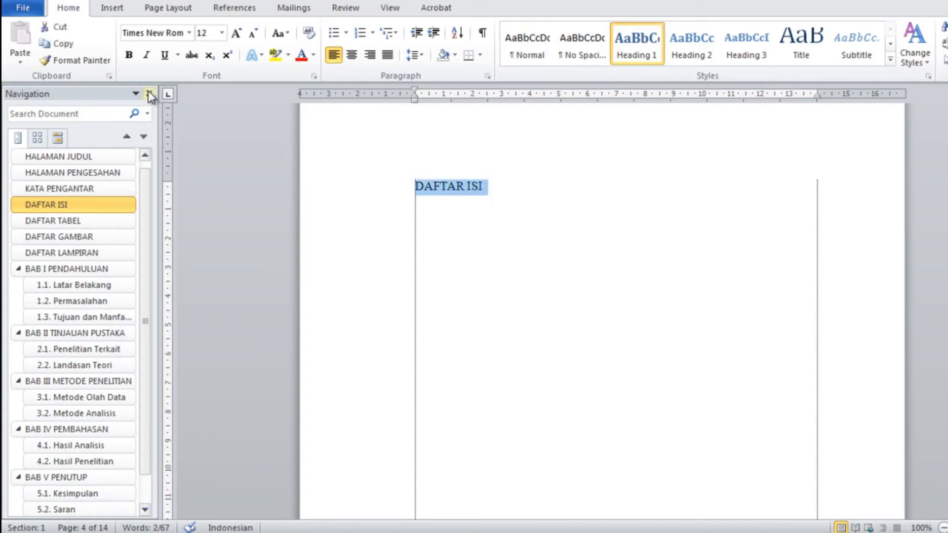
click(219, 34)
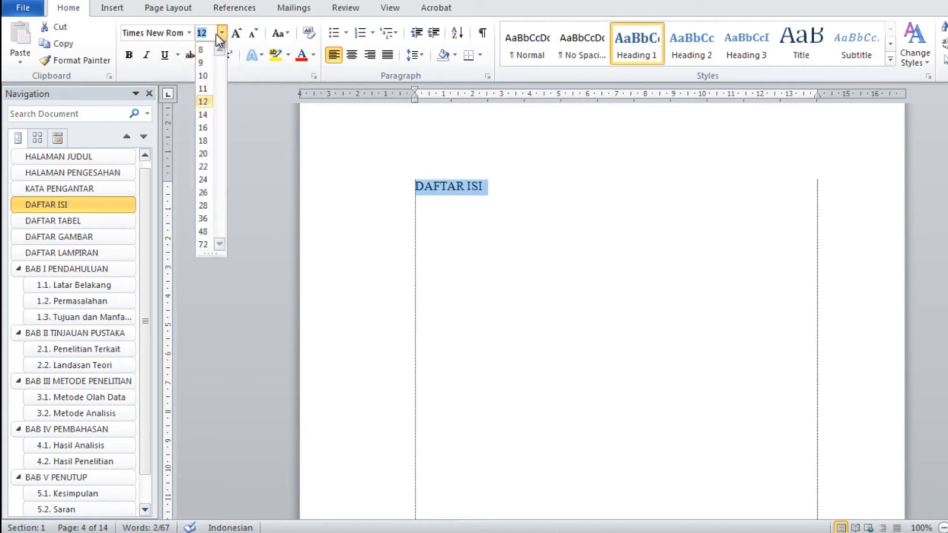
click(204, 115)
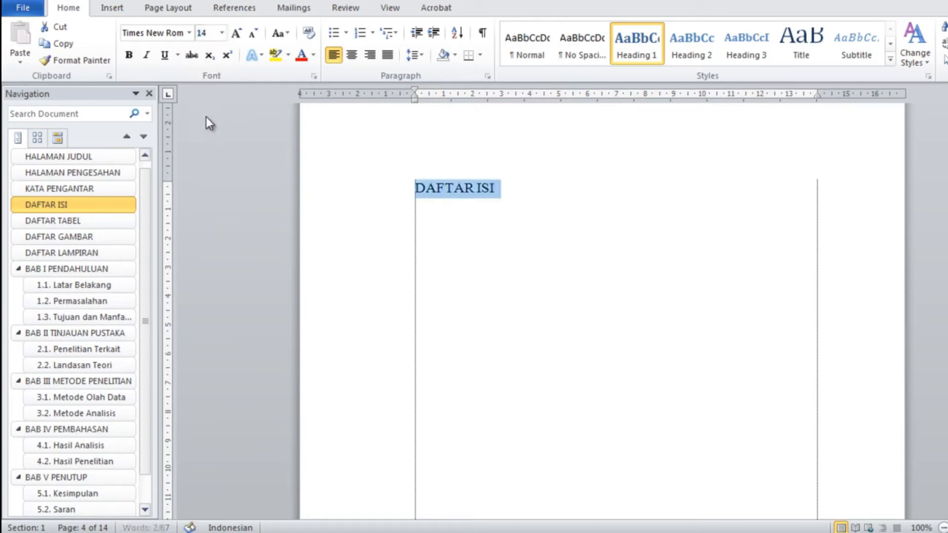
click(129, 55)
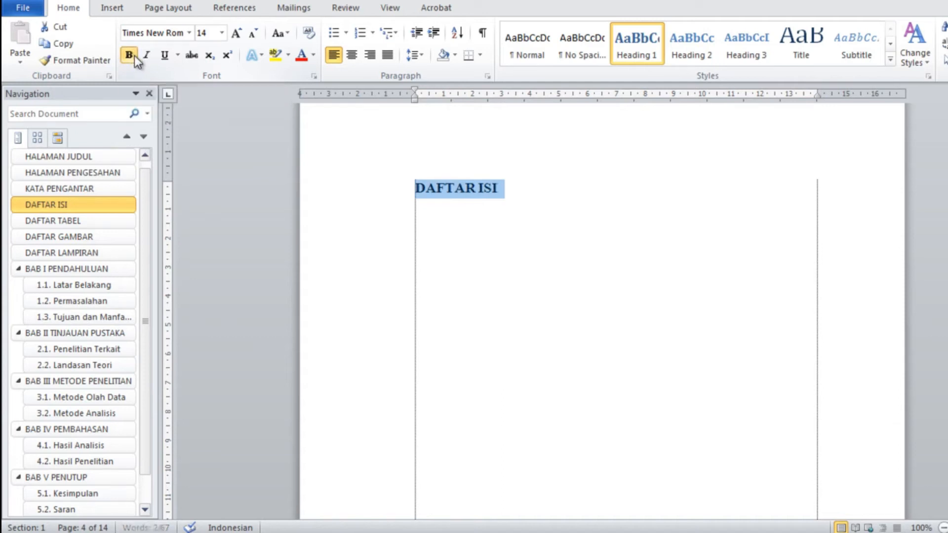
click(352, 56)
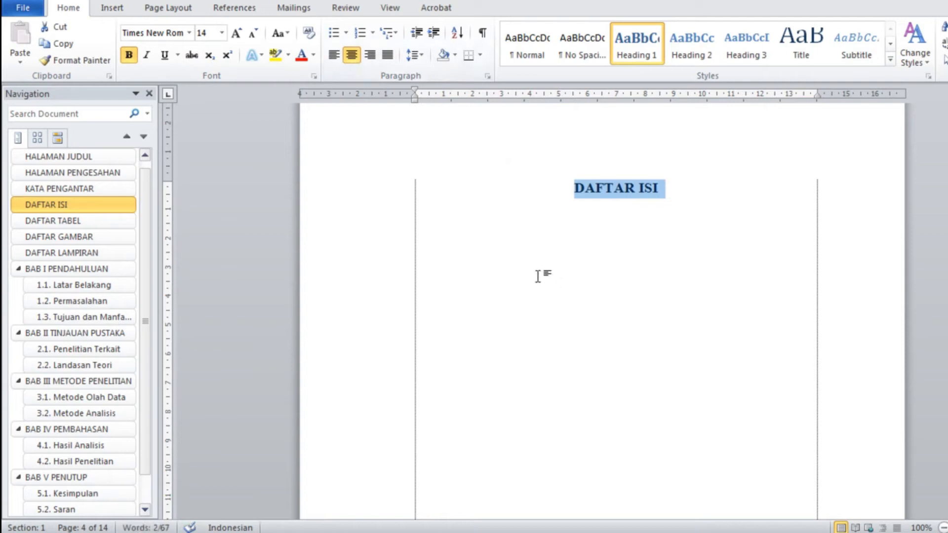
Insert a table of contents in the Automatic Table 1 style on the line below the DAFTAR ISI heading
click(432, 226)
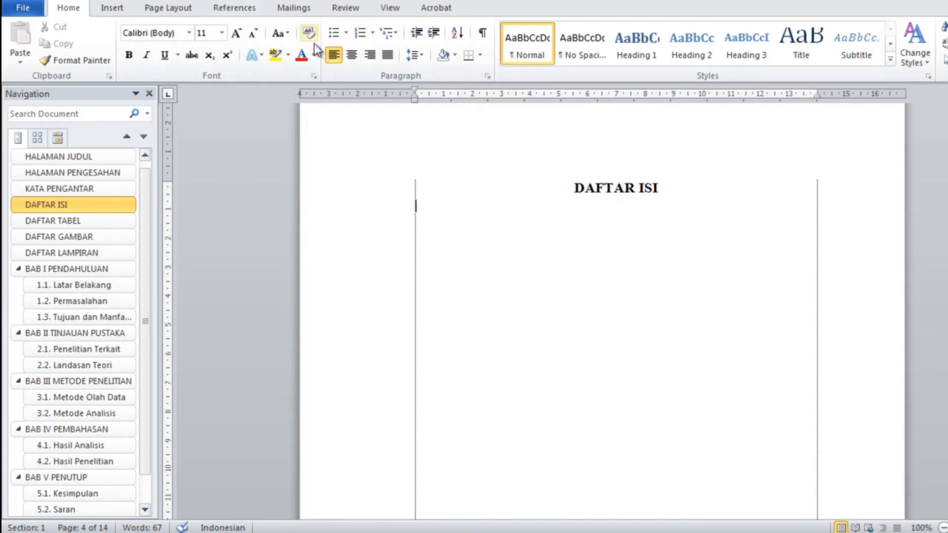
click(235, 8)
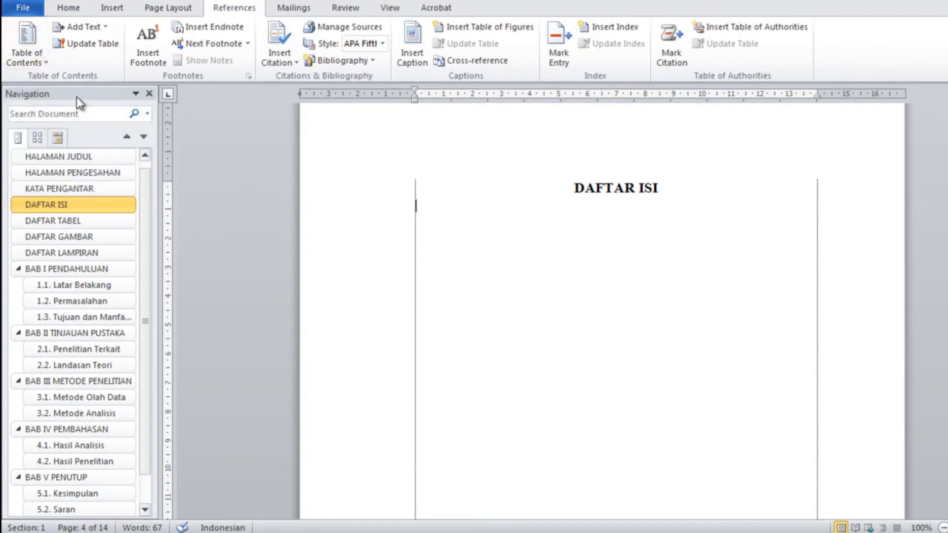
click(47, 61)
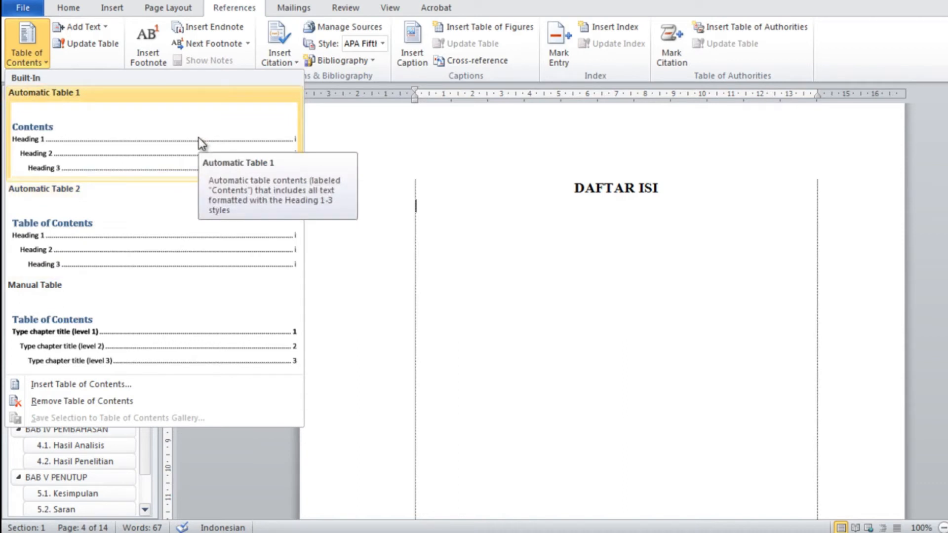
click(164, 144)
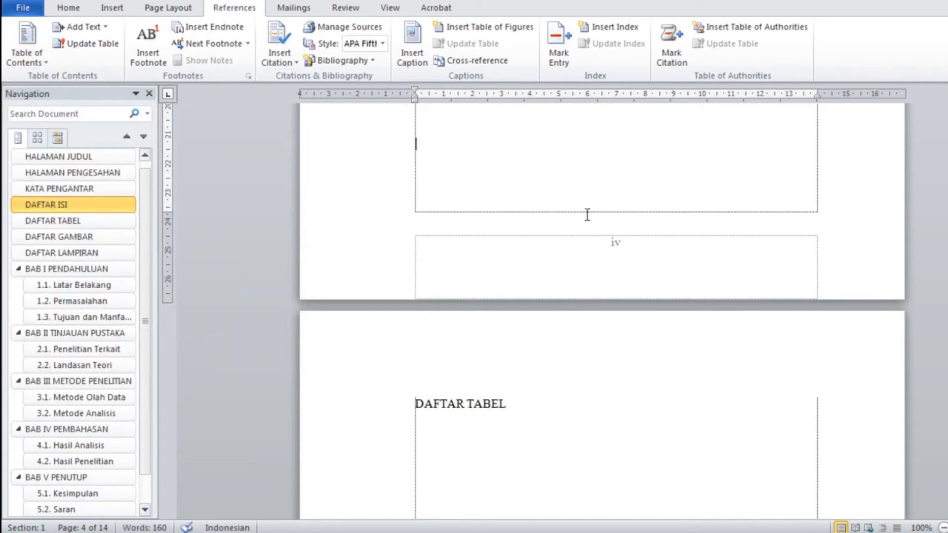
Examine the table of contents entries and their page numbers from HALAMAN JUDUL to LAMPIRAN-LAMPIRAN
scroll(606, 342, up, 15)
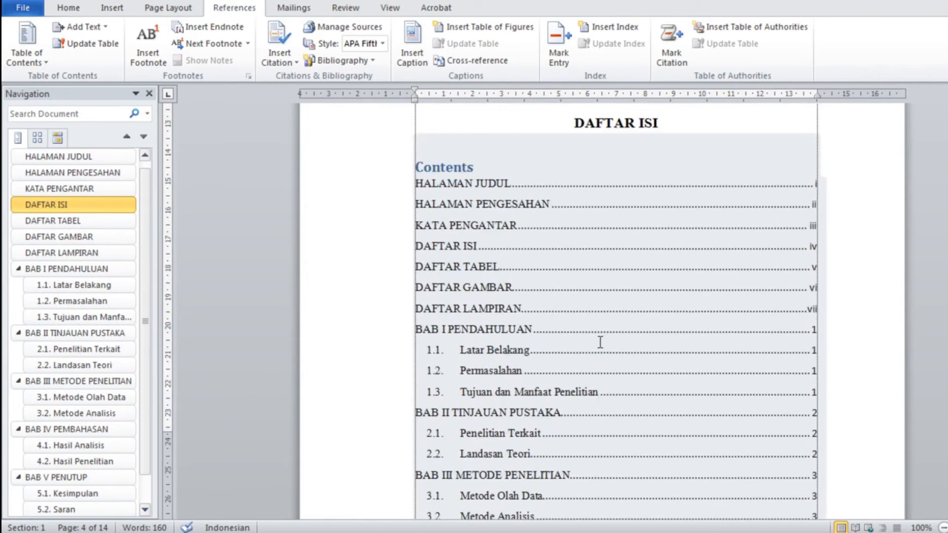
scroll(630, 337, up, 1)
click(660, 161)
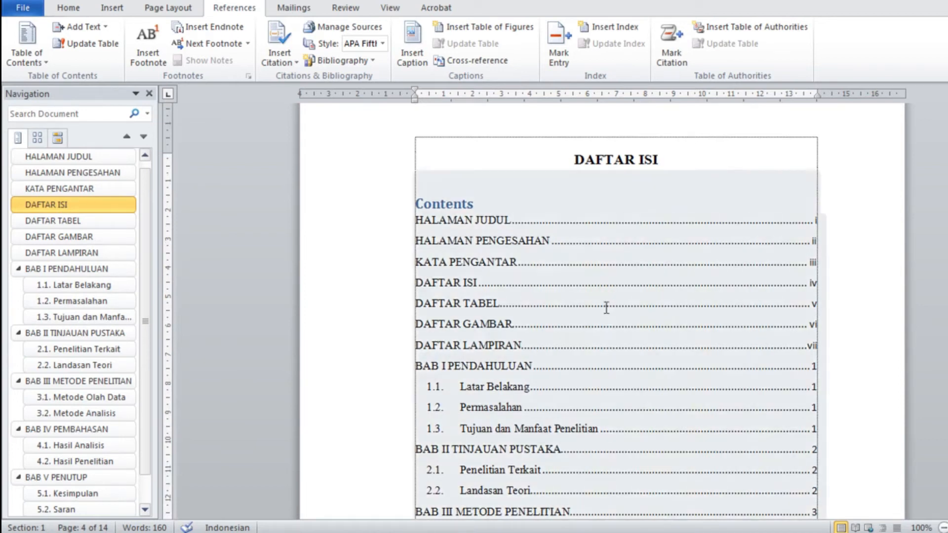
scroll(586, 241, down, 3)
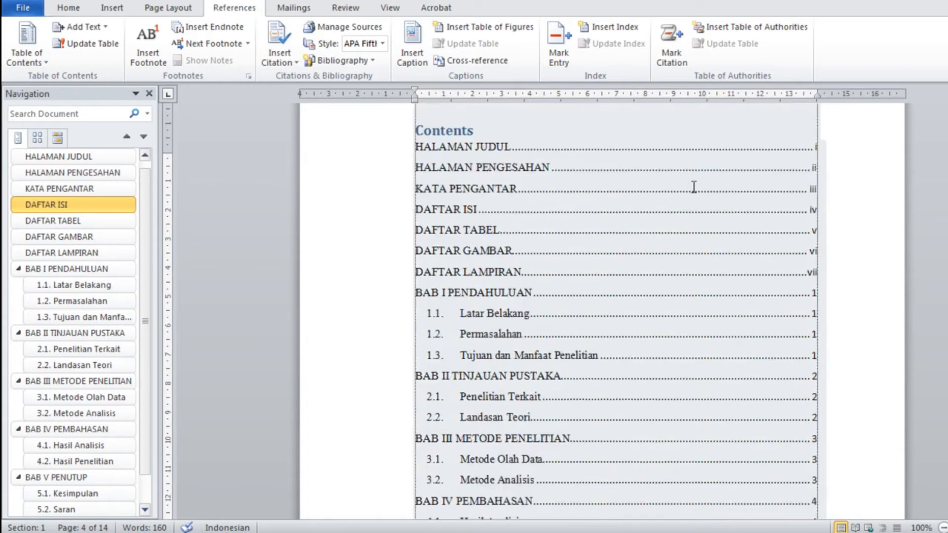
scroll(679, 354, up, 6)
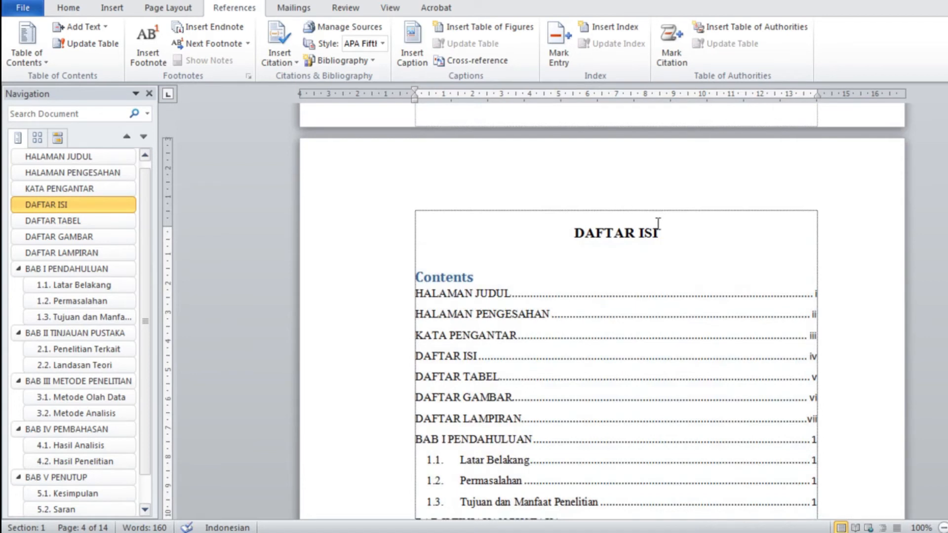
scroll(658, 223, down, 2)
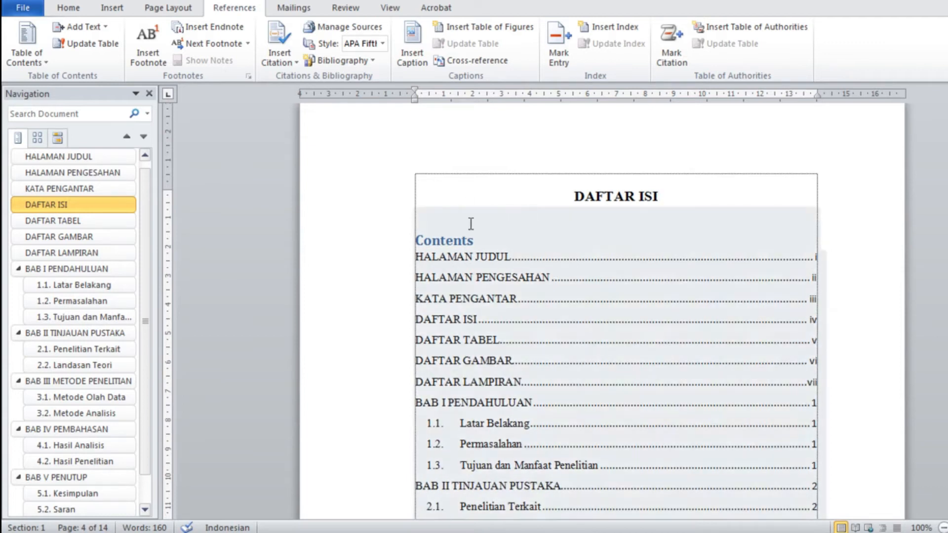
scroll(553, 264, down, 7)
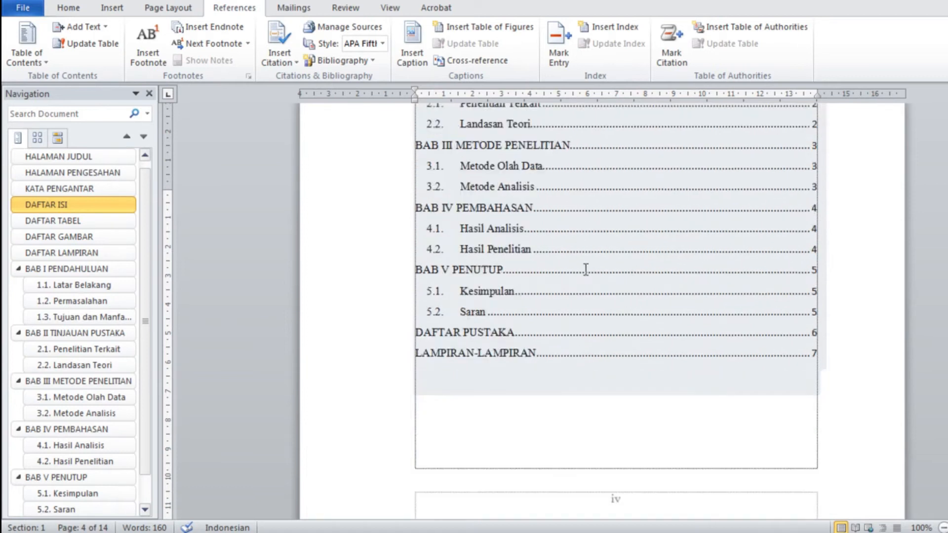
Replace the "Contents" title above the table of contents entries with "Halaman"
scroll(586, 269, up, 7)
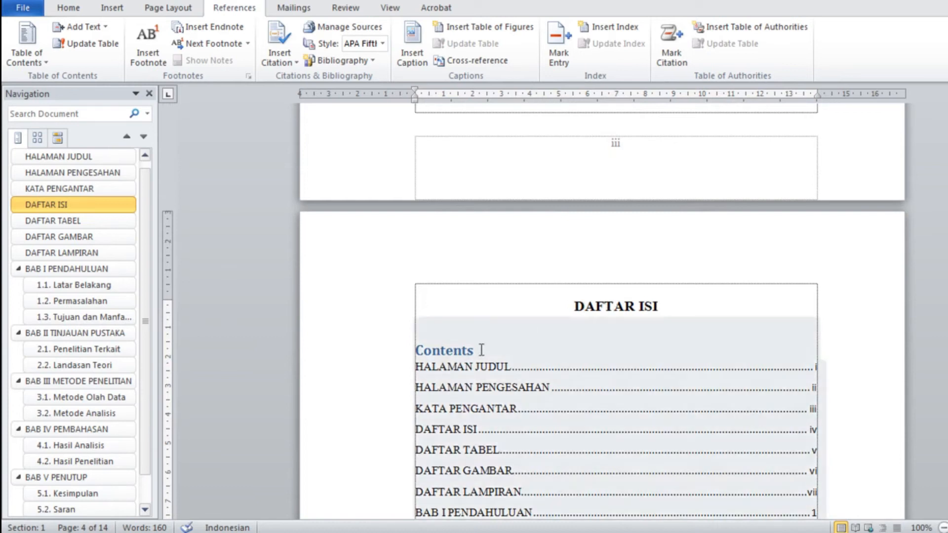
click(489, 357)
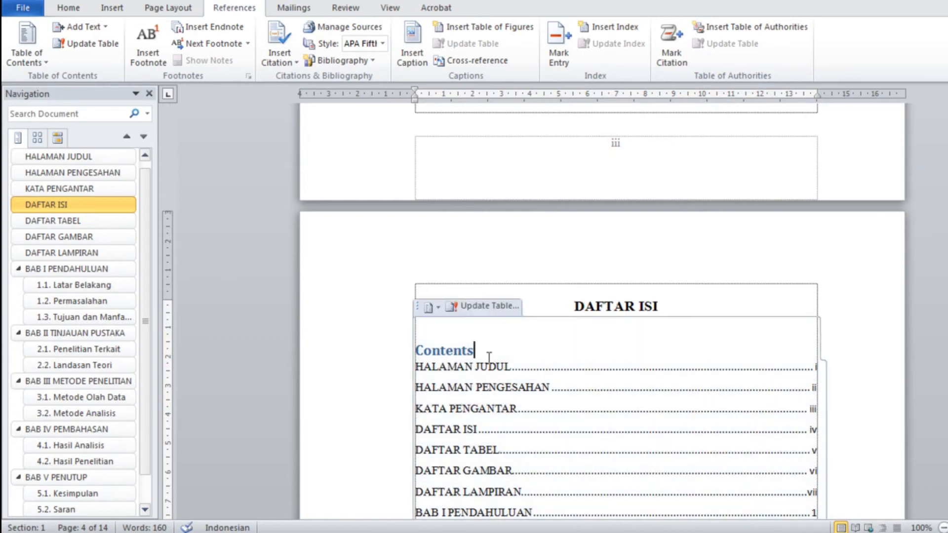
key(BackSpace)
key(BackSpace)
key(BackSpace)
key(BackSpace)
key(BackSpace)
key(BackSpace)
key(BackSpace)
key(BackSpace)
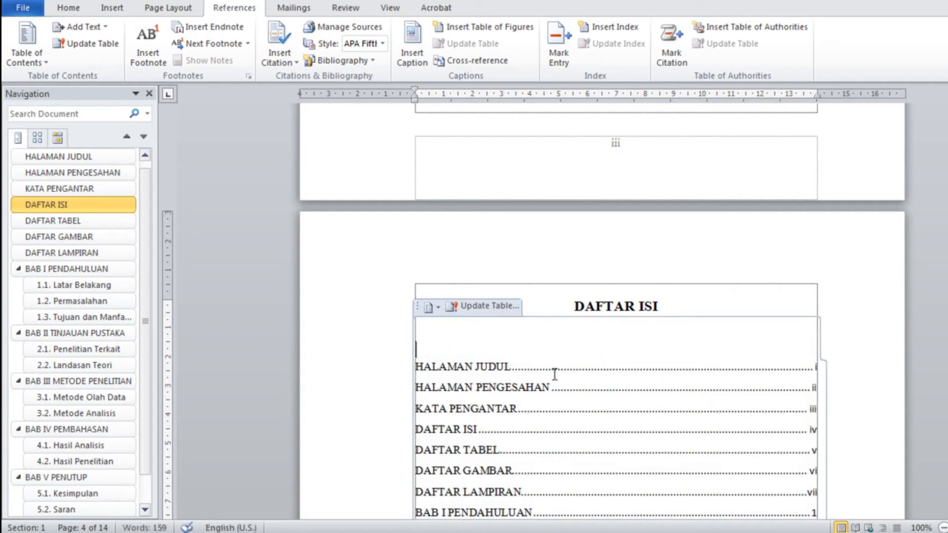
text(Ha)
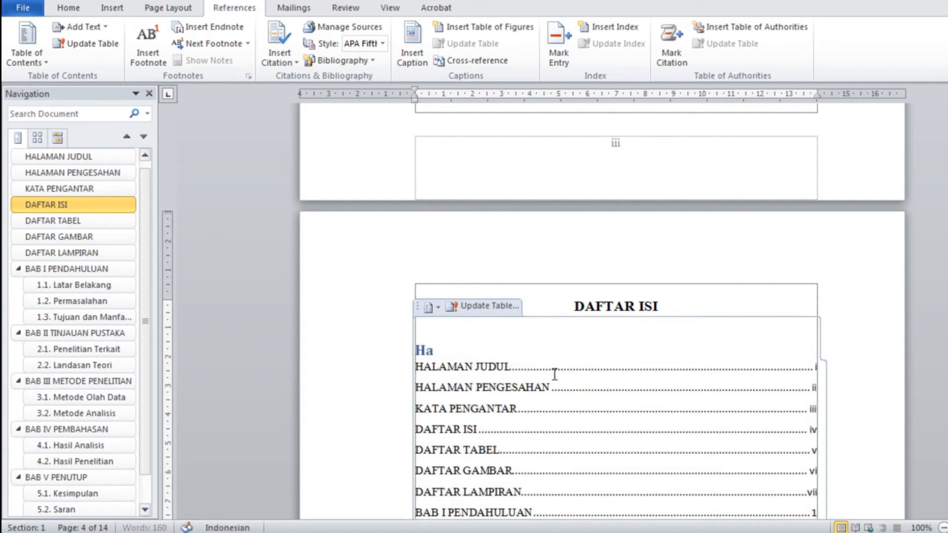
text(laman)
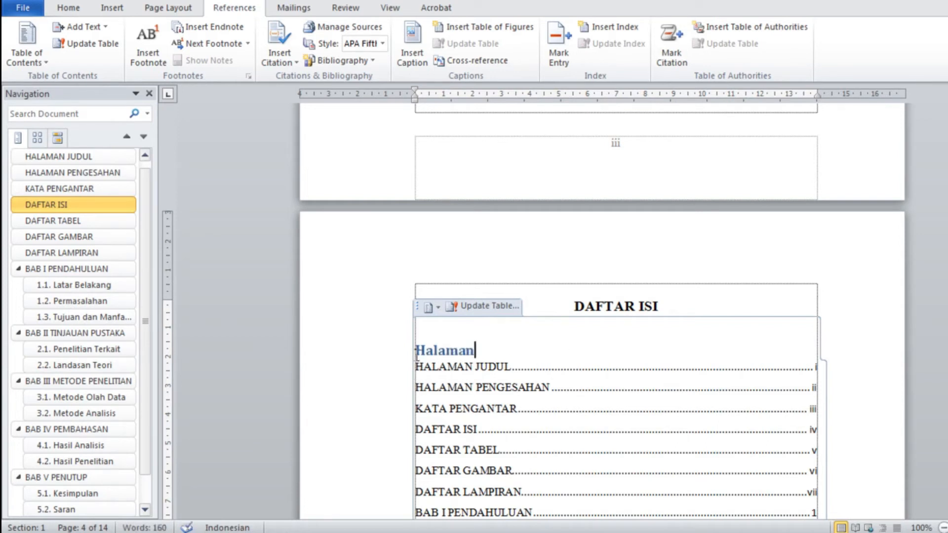
Align the "Halaman" title above the table of contents entries to the right margin
drag(416, 355, 485, 351)
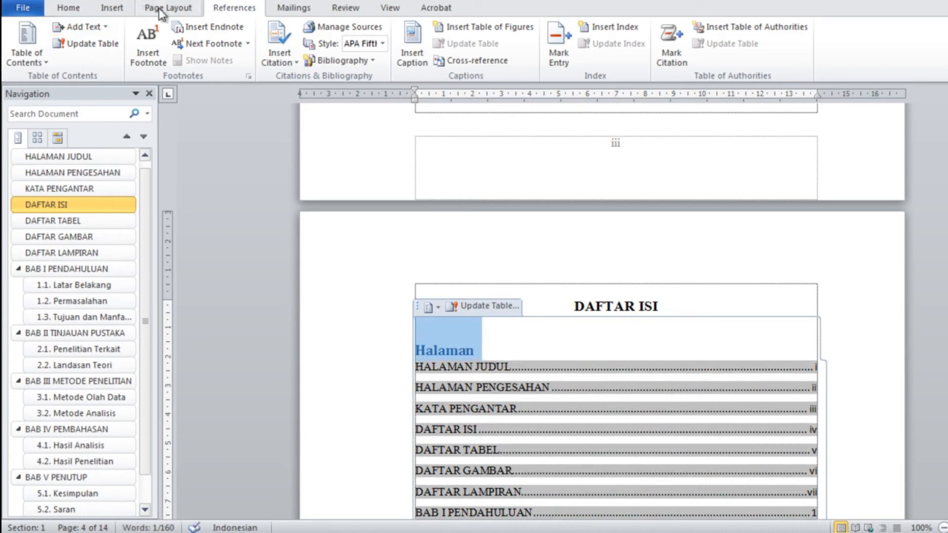
click(78, 13)
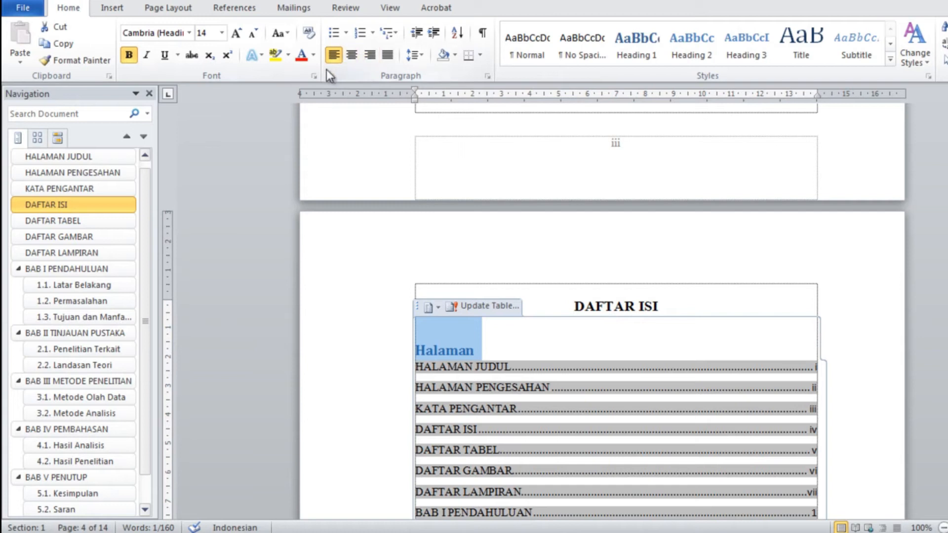
click(371, 59)
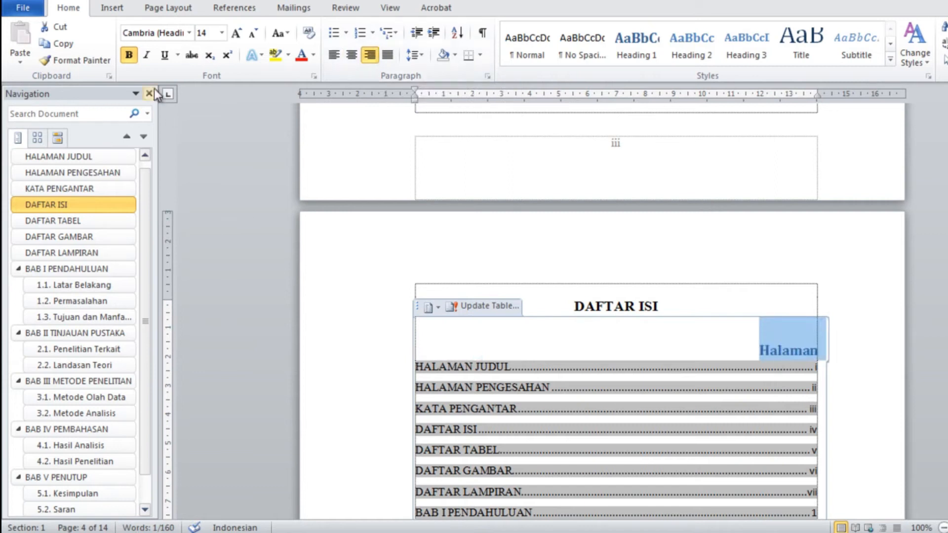
Format the "Halaman" title as Times New Roman, 12 pt, not bold, with the Automatic font color
click(190, 34)
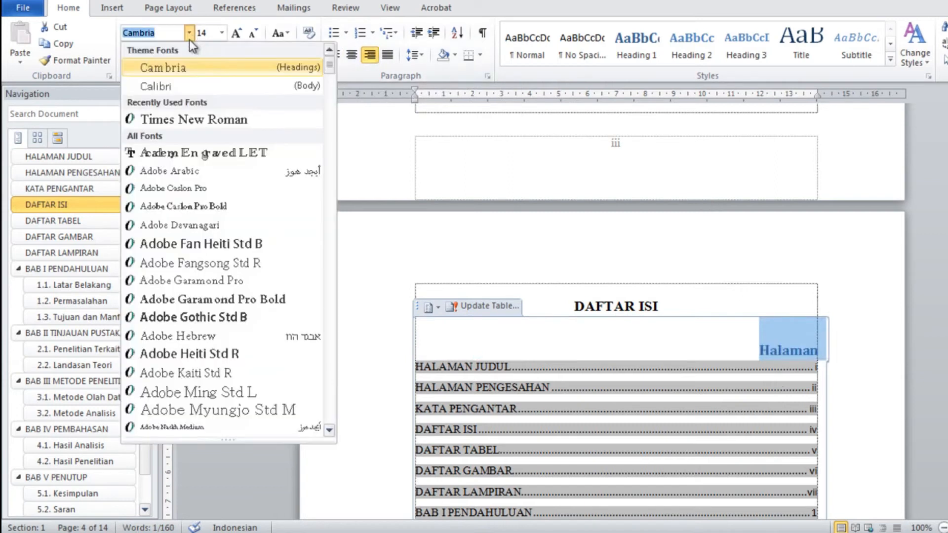
click(180, 120)
click(221, 32)
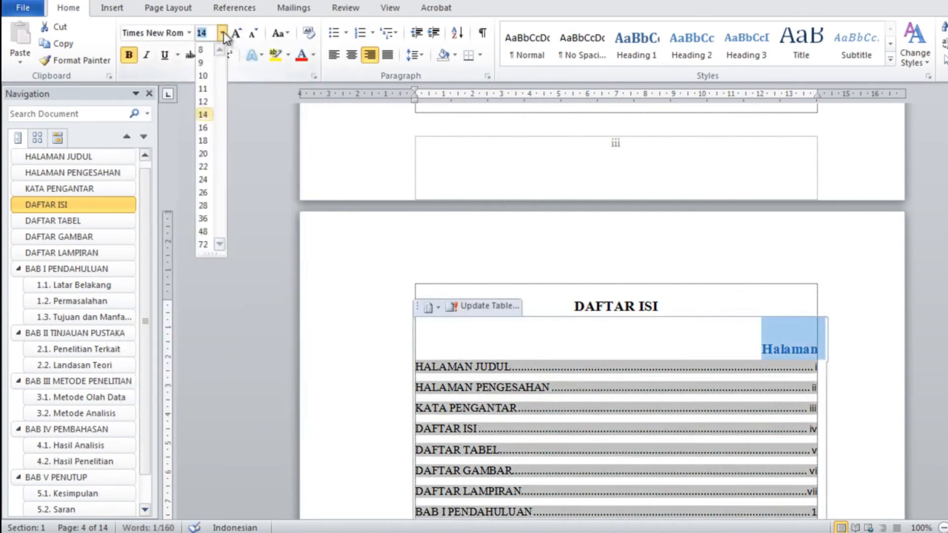
click(203, 102)
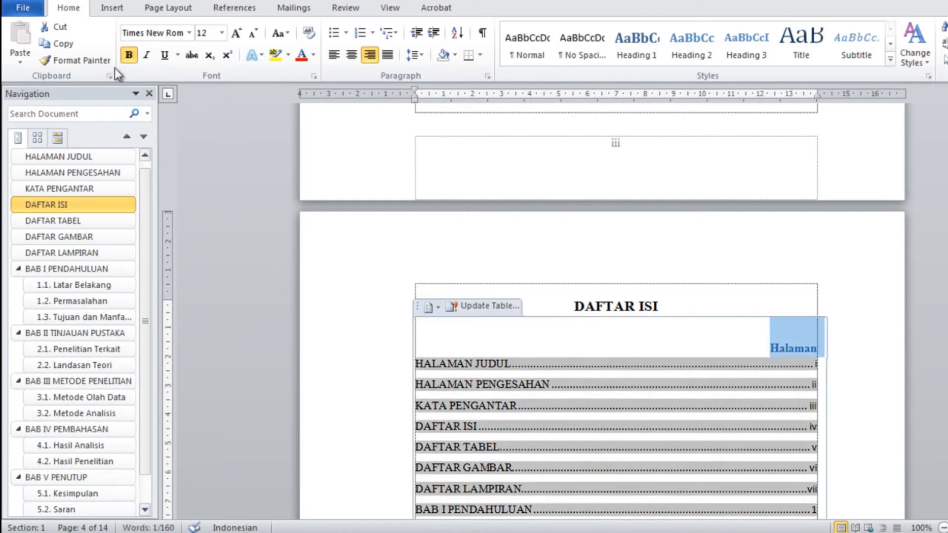
click(129, 55)
click(313, 57)
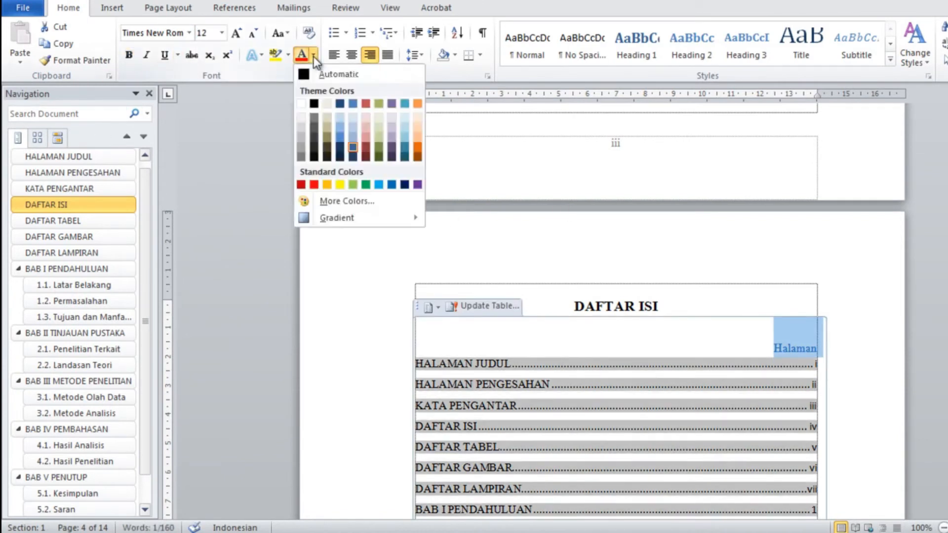
click(312, 74)
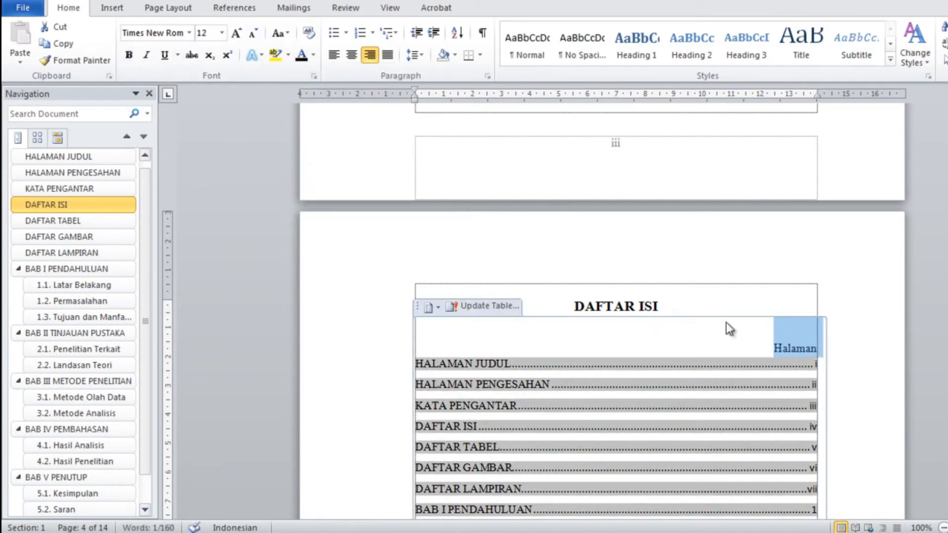
click(664, 307)
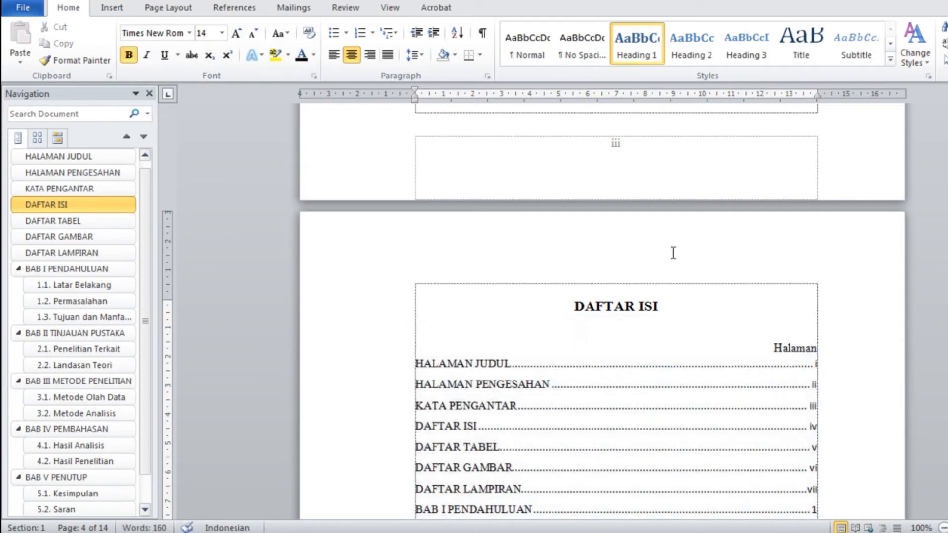
Examine the formatted table of contents from the DAFTAR ISI heading down to the LAMPIRAN-LAMPIRAN entry
click(755, 371)
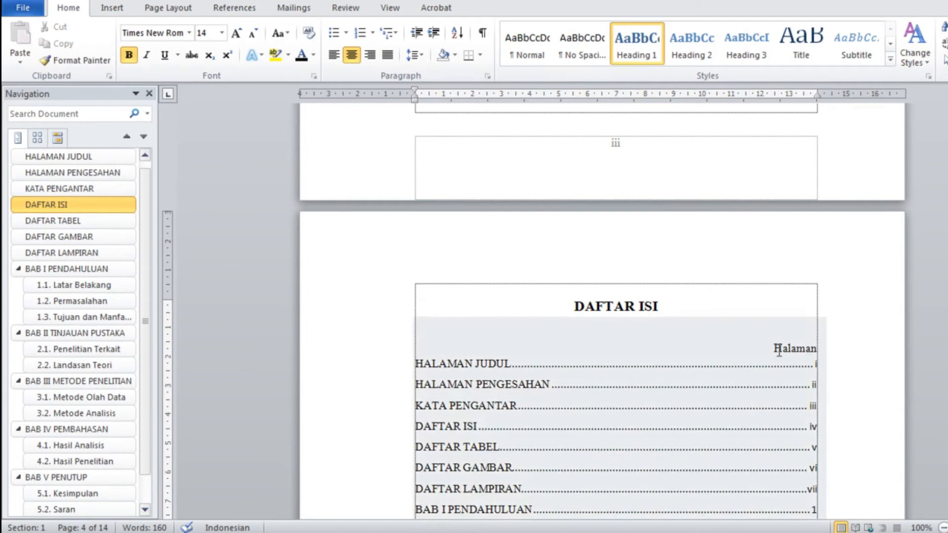
click(667, 297)
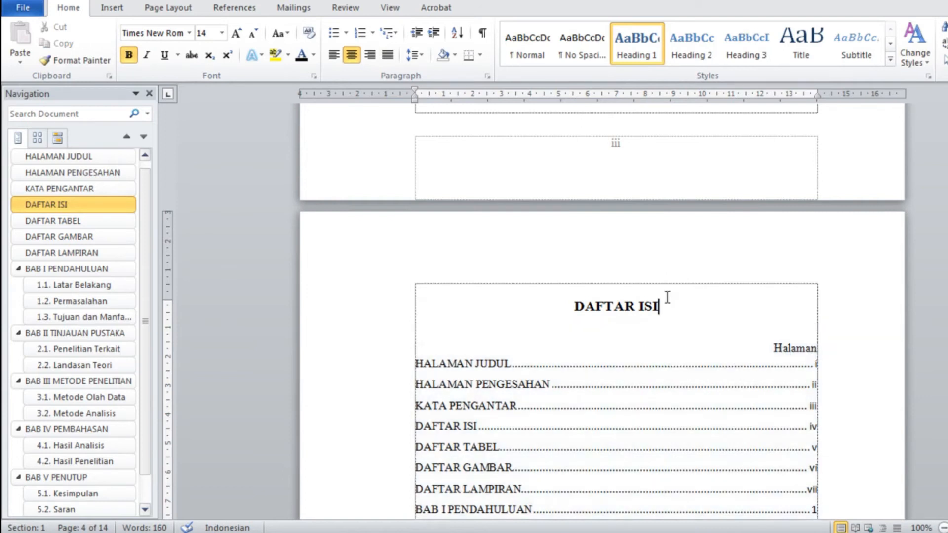
click(628, 346)
scroll(655, 339, down, 1)
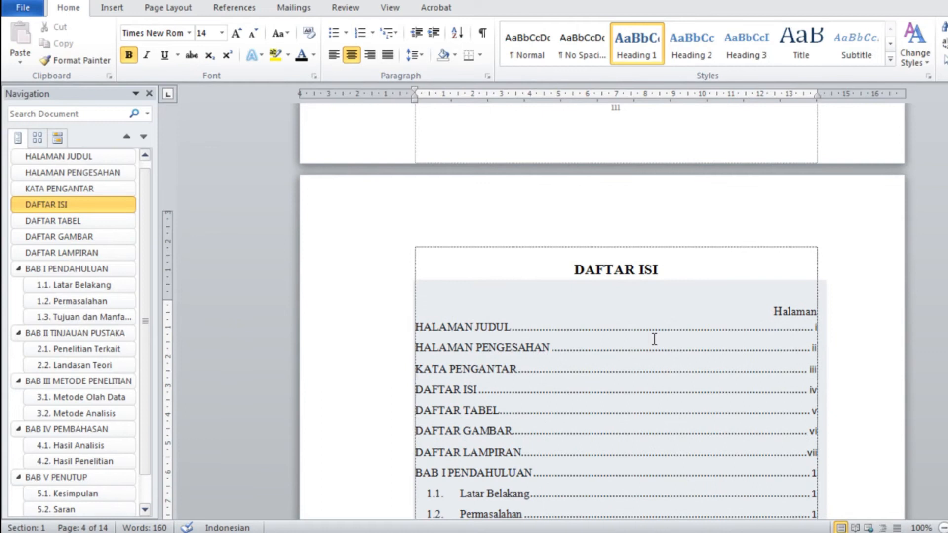
scroll(601, 277, down, 4)
scroll(698, 387, down, 3)
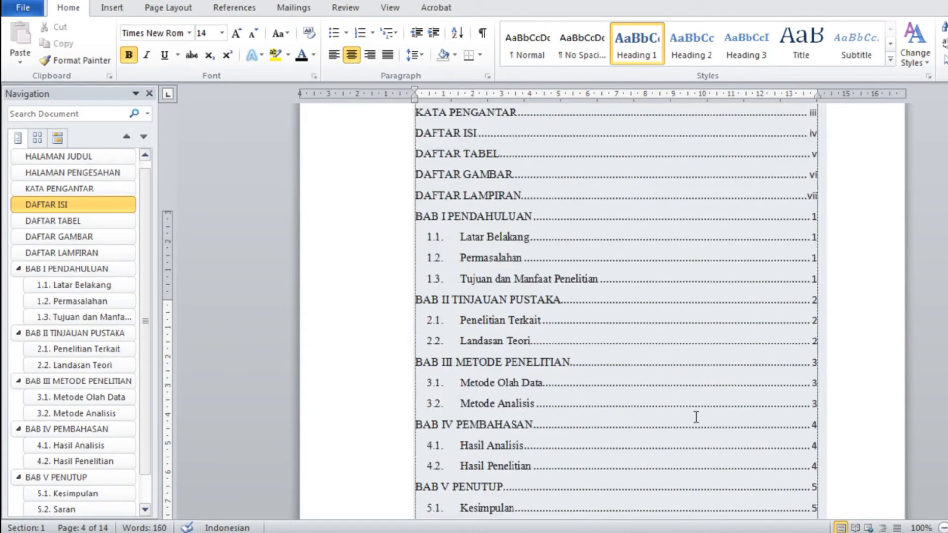
scroll(697, 417, down, 4)
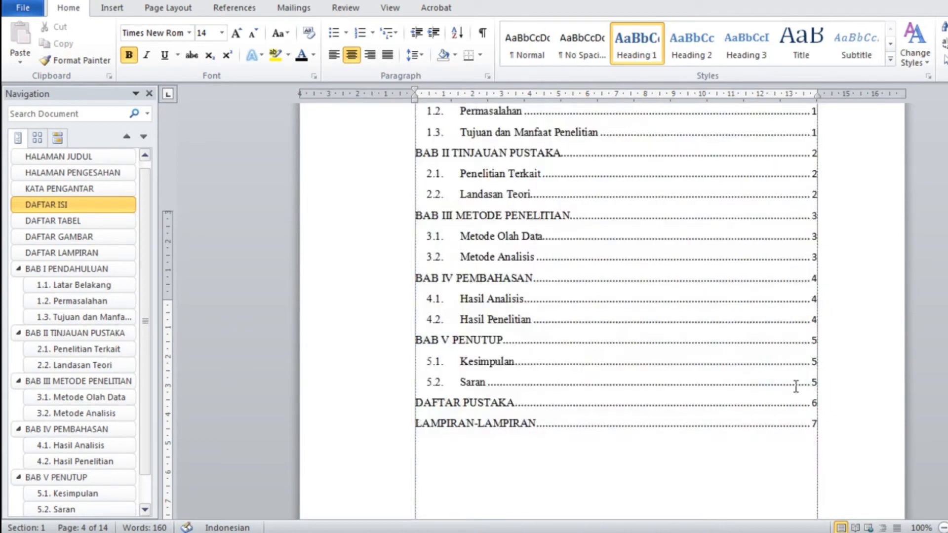
click(564, 480)
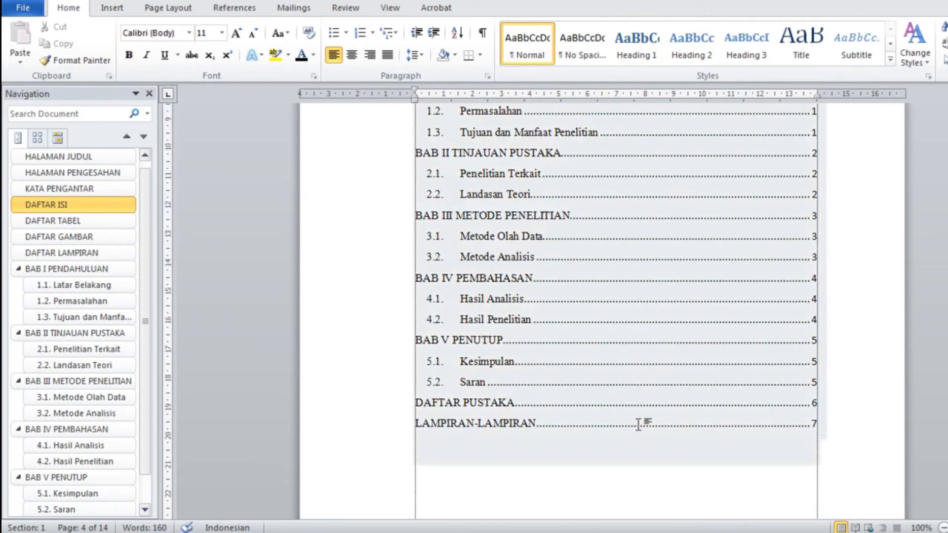
scroll(583, 249, up, 5)
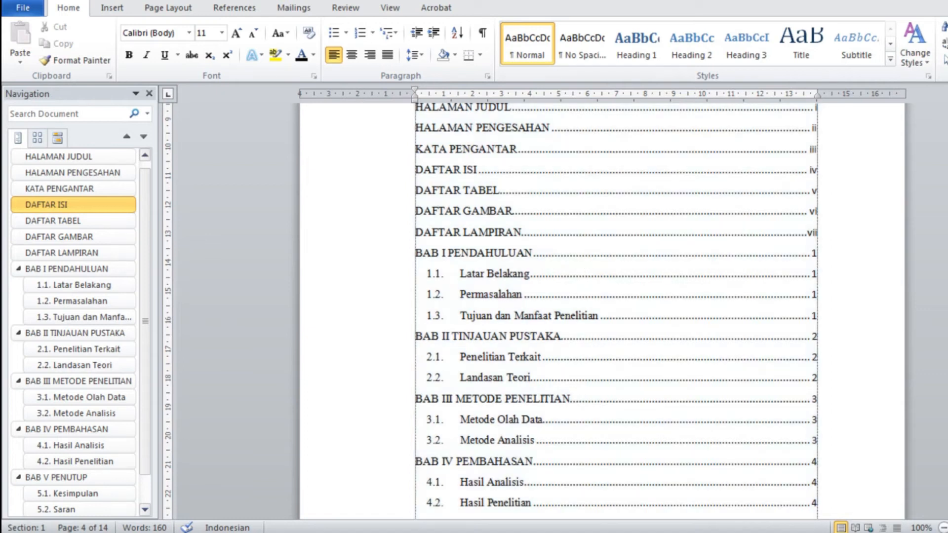
drag(947, 203, 947, 199)
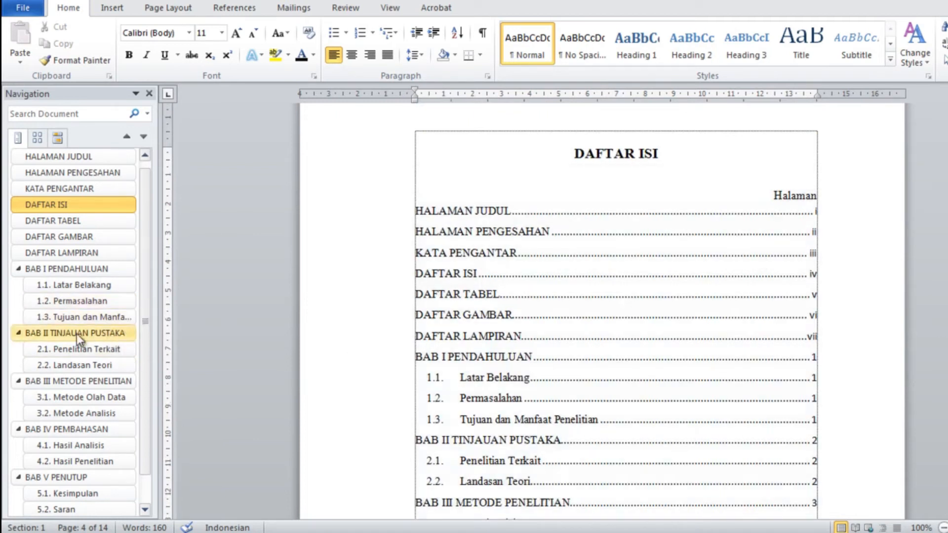
Add blank lines after section 1.2 Permasalahan in BAB I to push section 1.3 Tujuan dan Manfaat Penelitian onto the next page
click(82, 271)
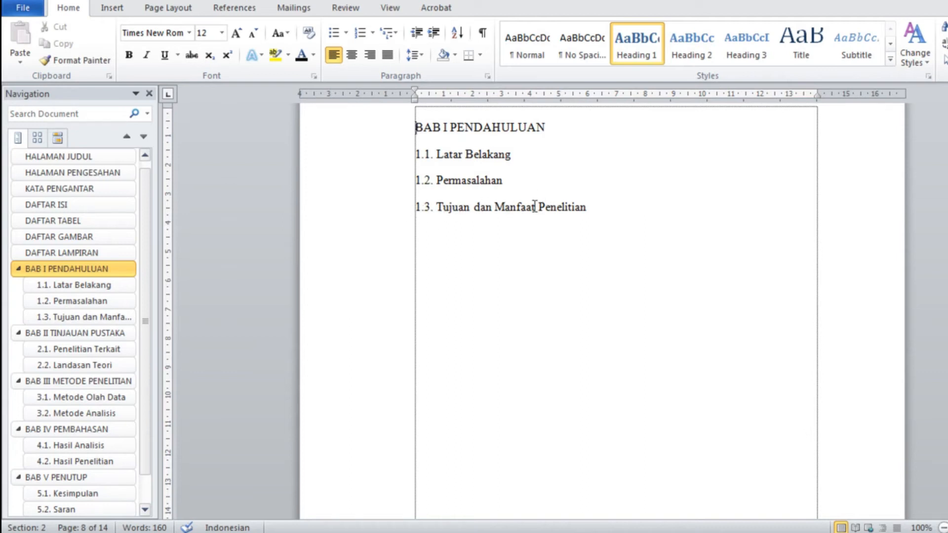
scroll(745, 301, down, 10)
scroll(745, 301, down, 4)
scroll(740, 299, up, 9)
scroll(737, 298, down, 3)
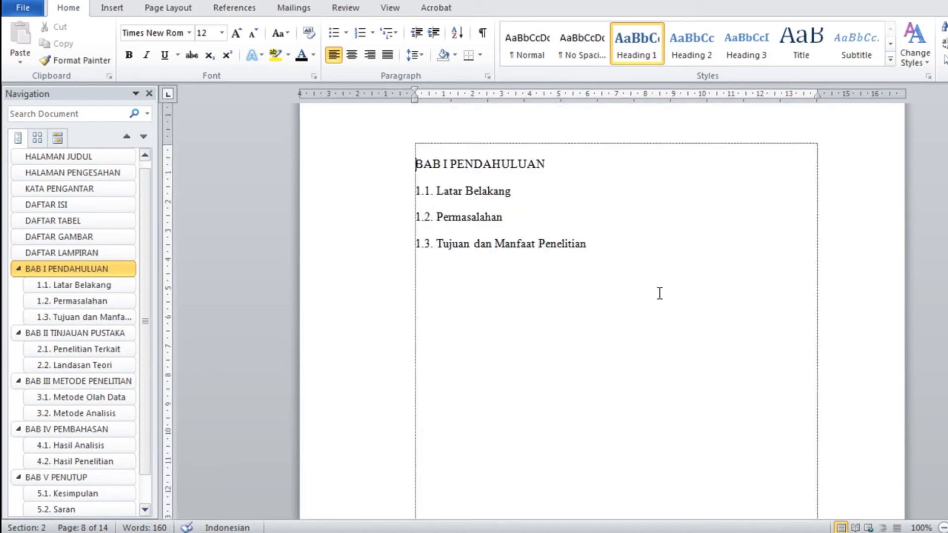
click(518, 218)
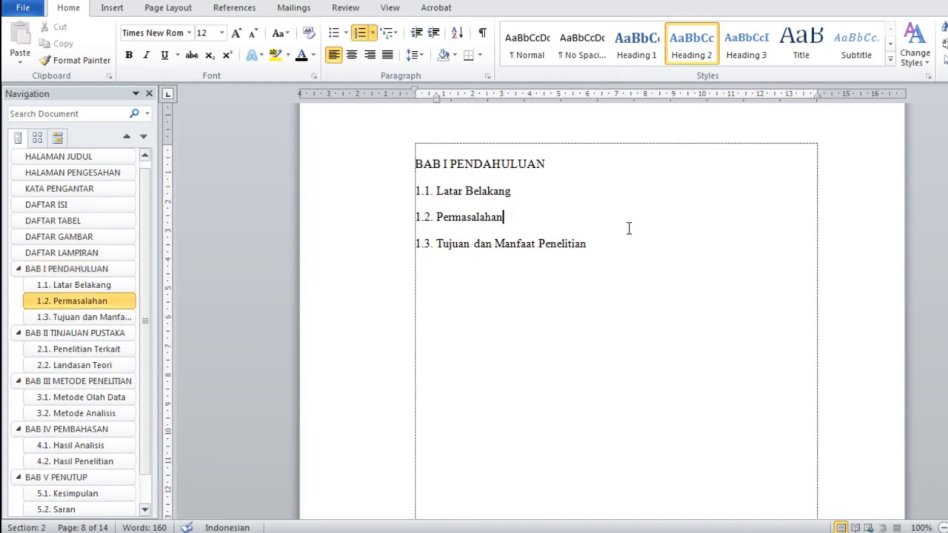
key(Return)
key(Return)
key(Return)
key(Return)
key(Return)
key(Return)
key(Return)
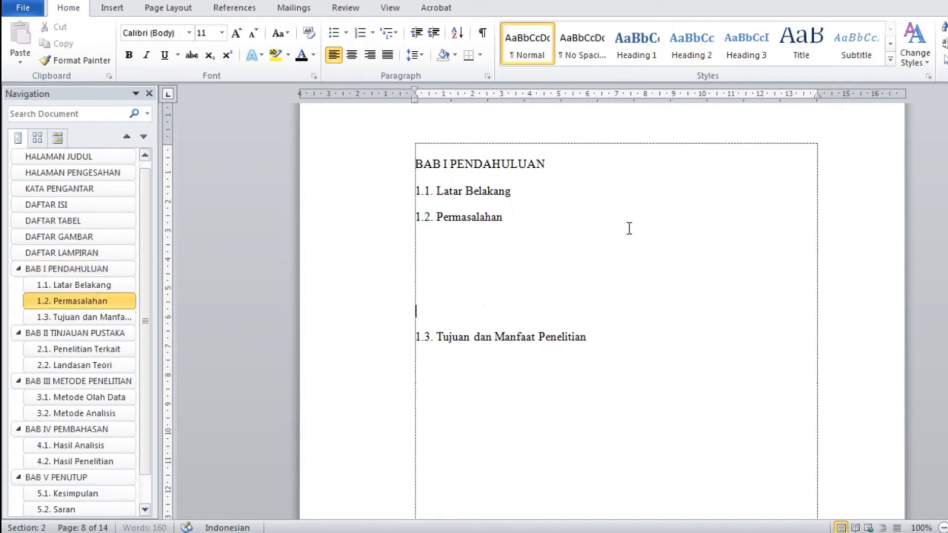
key(Return)
key(Return)
key(Return)
key(Return)
key(Return)
key(Return)
key(Return)
key(Return)
key(Return)
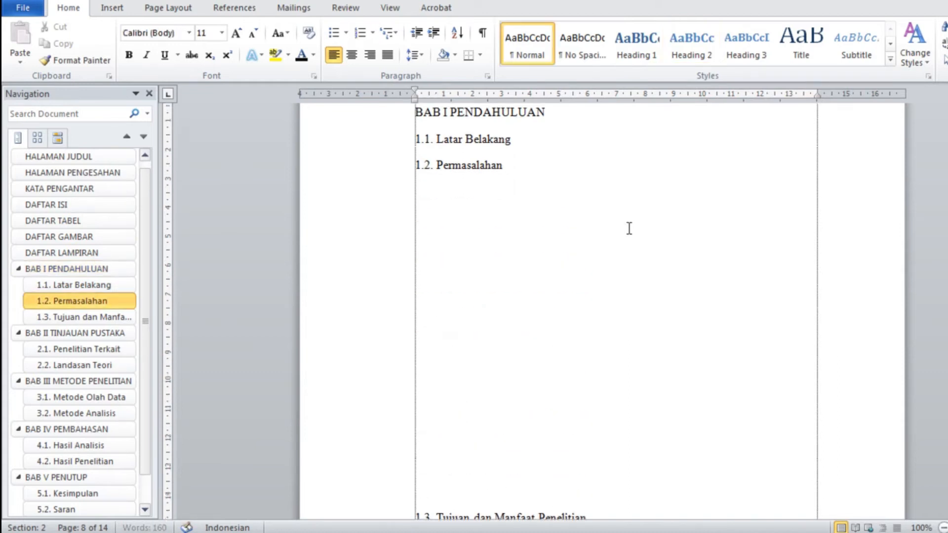
key(Return)
key(Return)
key(Return)
key(Return)
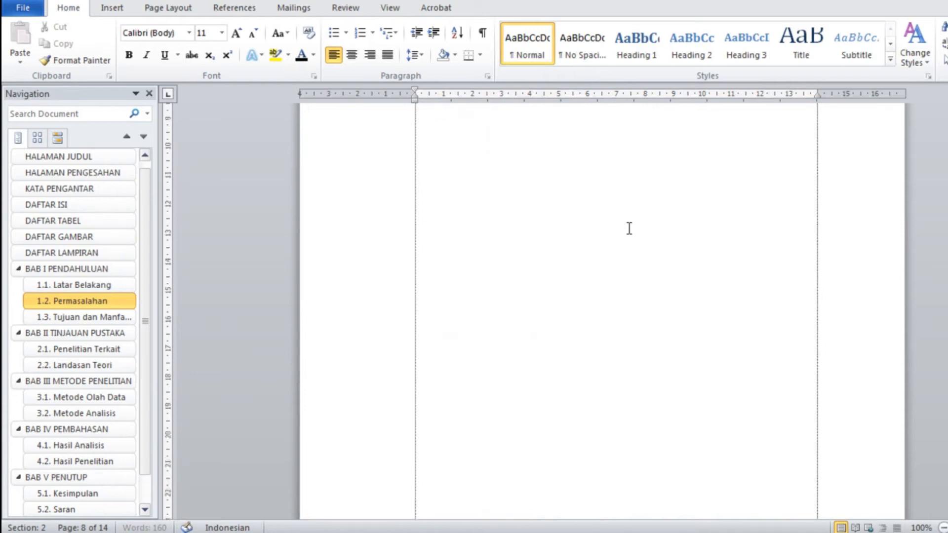
Compare the footer page number of section 1.3 Tujuan dan Manfaat Penelitian with its entry in the table of contents
scroll(629, 228, down, 10)
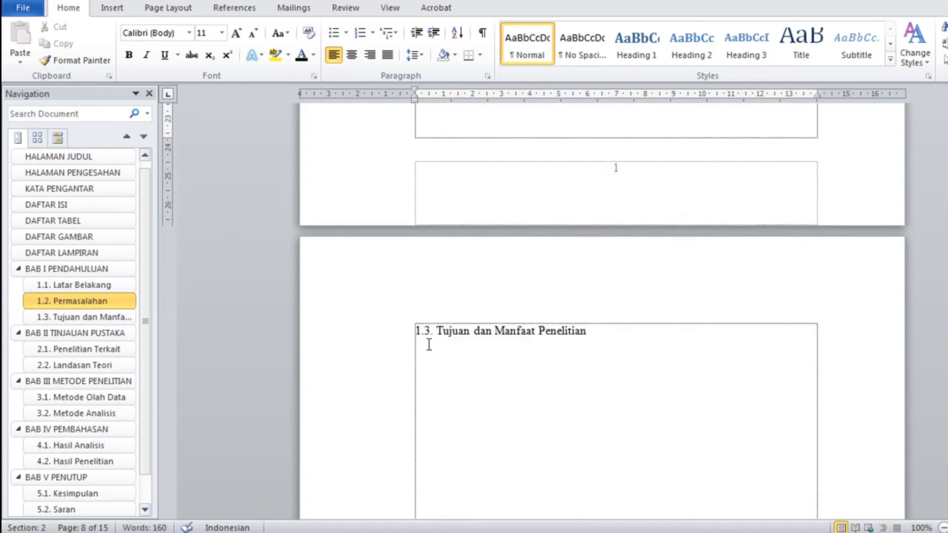
scroll(665, 377, down, 10)
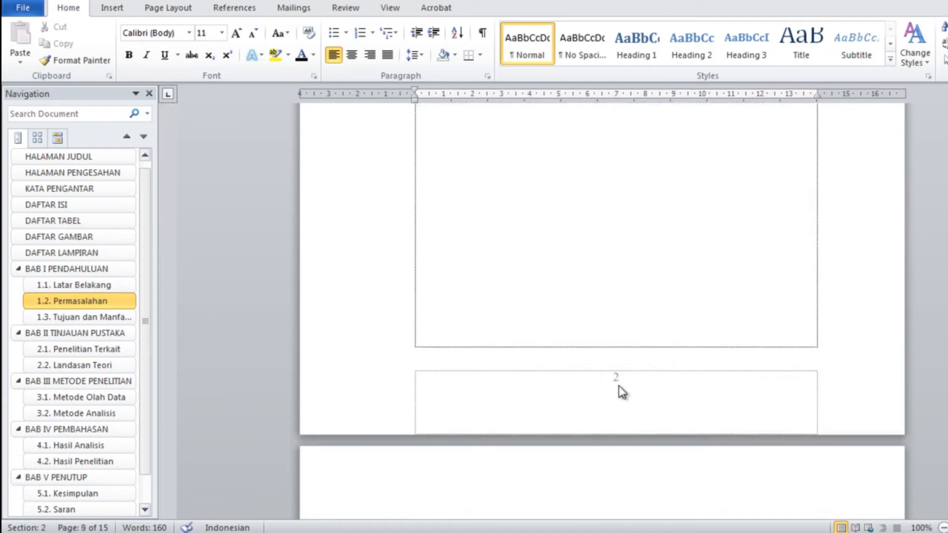
scroll(644, 381, up, 10)
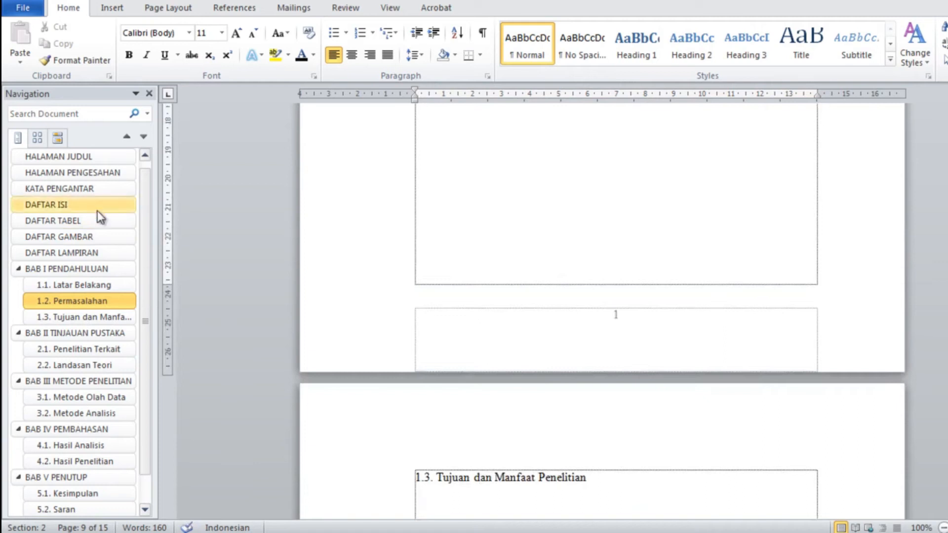
click(69, 204)
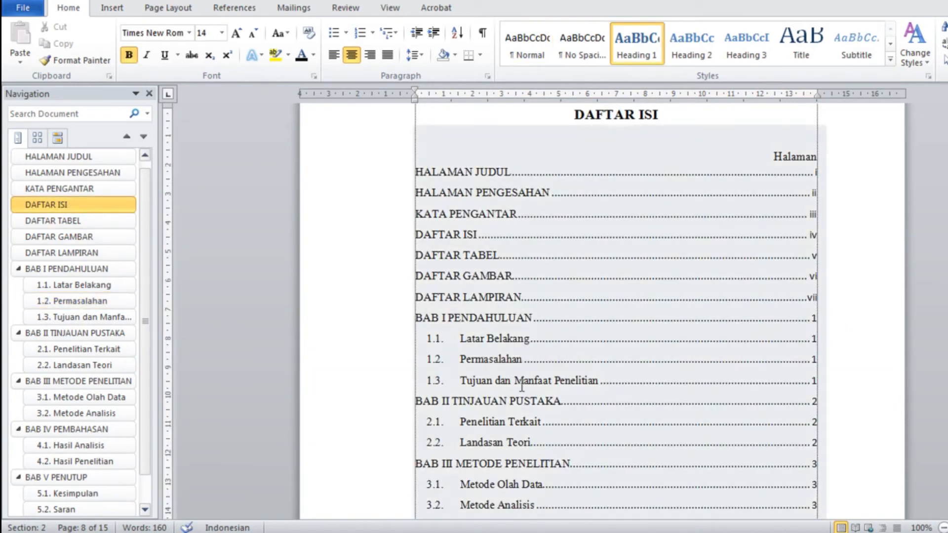
double_click(814, 380)
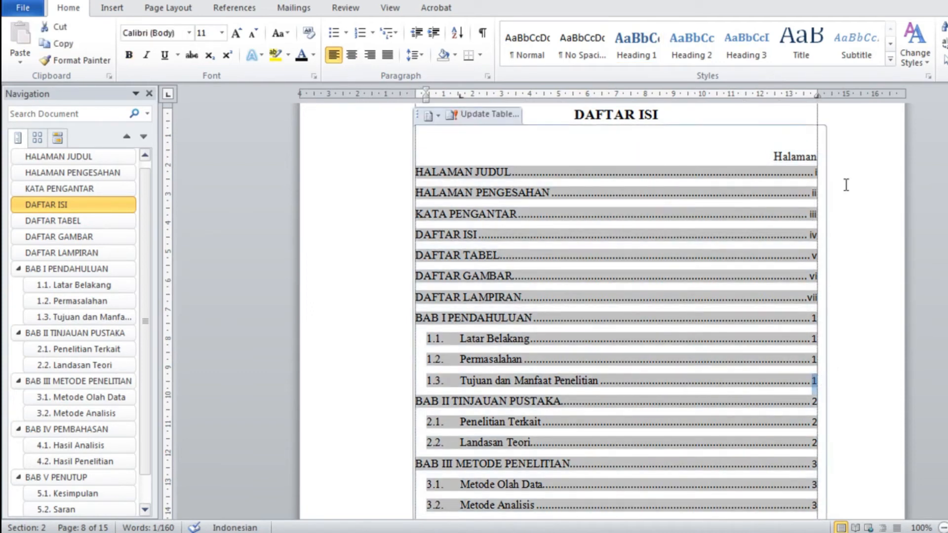
click(665, 114)
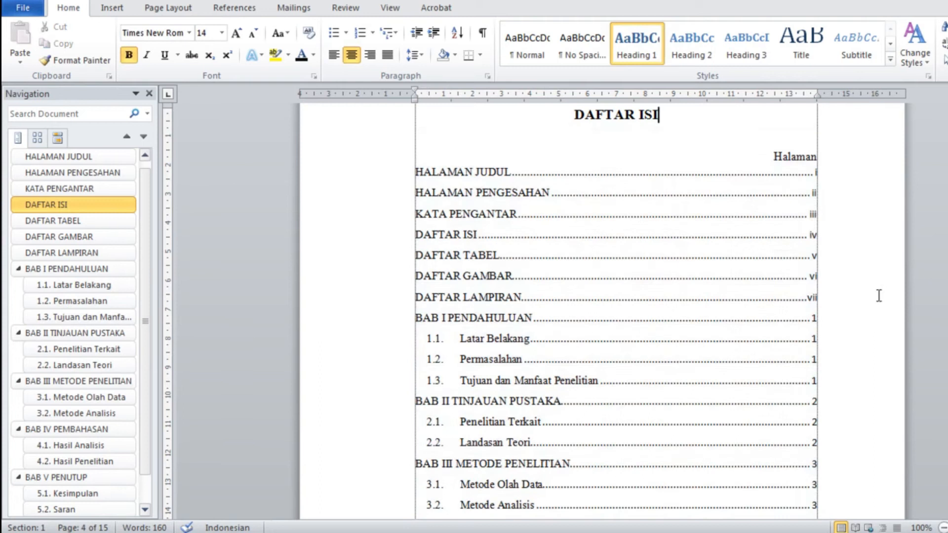
scroll(867, 334, up, 3)
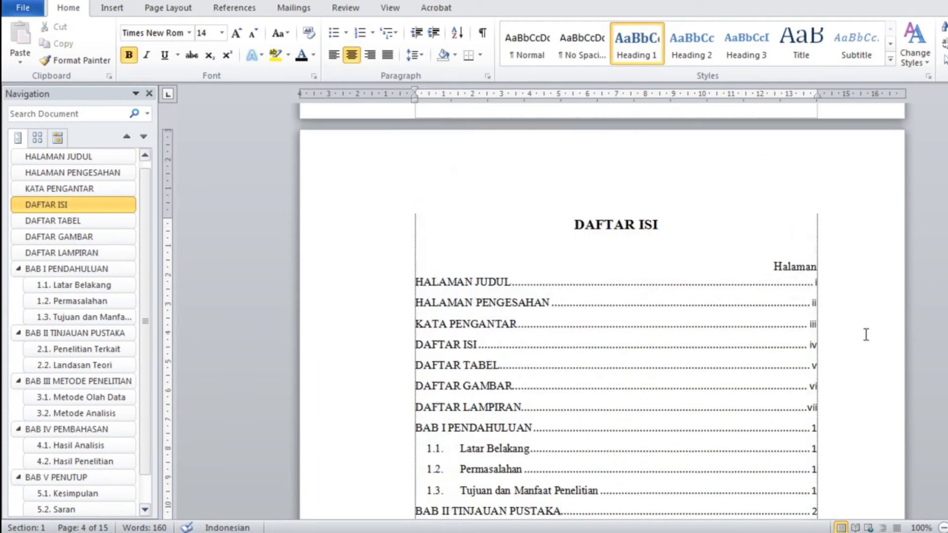
scroll(867, 334, down, 3)
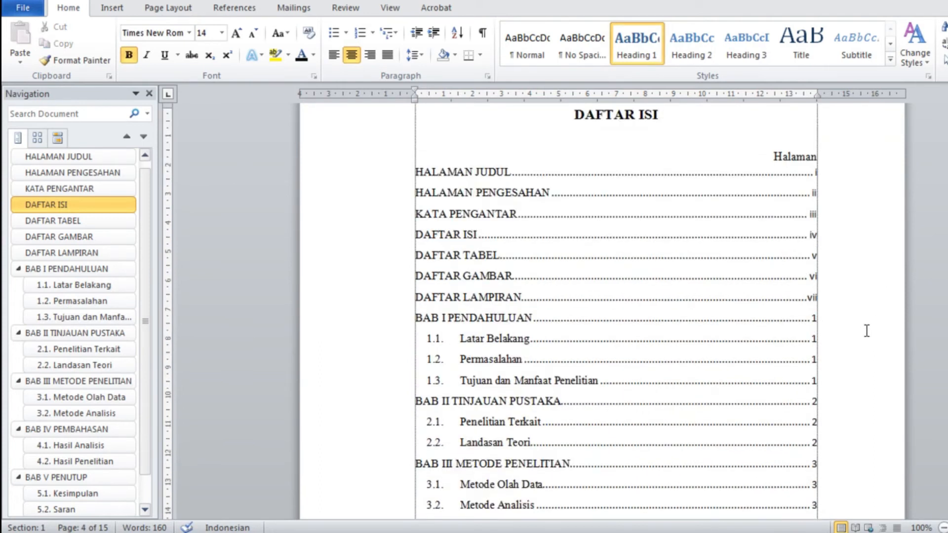
scroll(867, 331, up, 2)
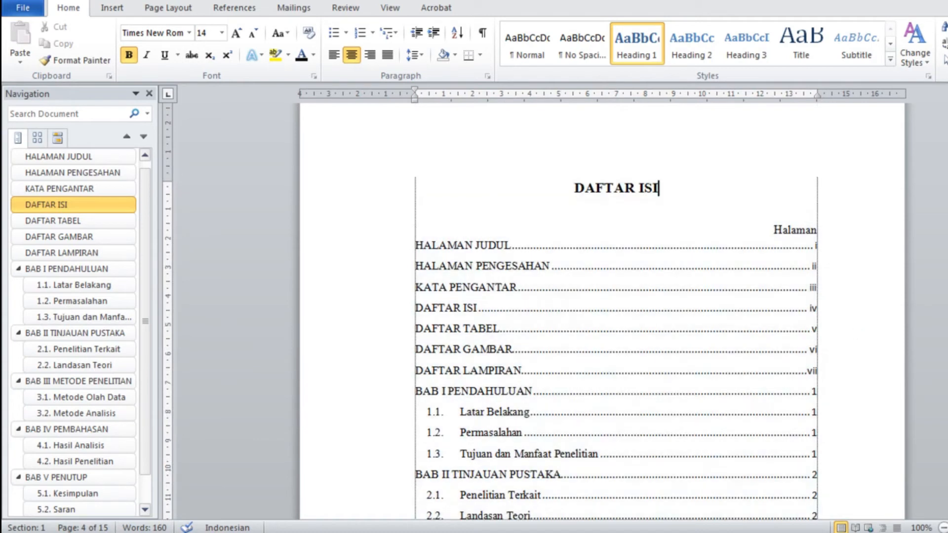
Update the entire table of contents through its field and check the page number of the 1.3 Tujuan dan Manfaat Penelitian entry
click(523, 308)
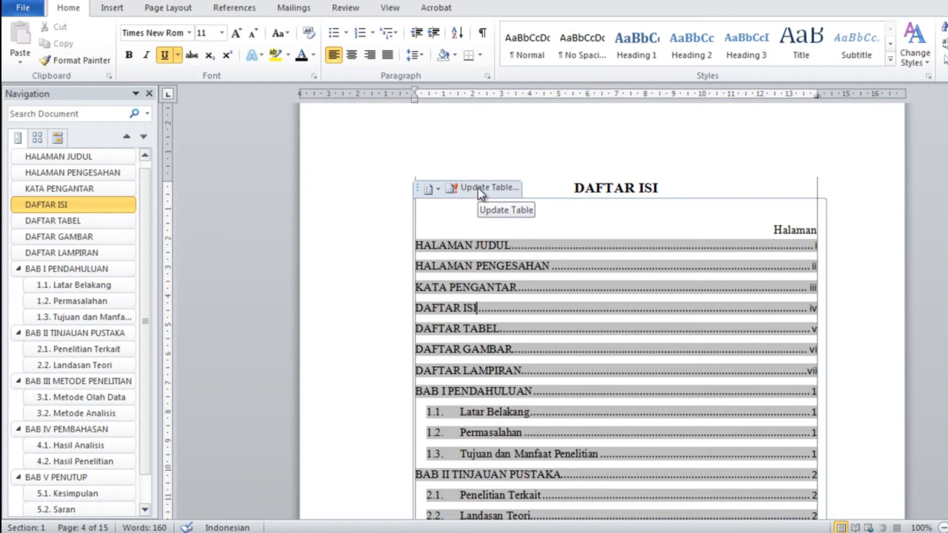
click(657, 188)
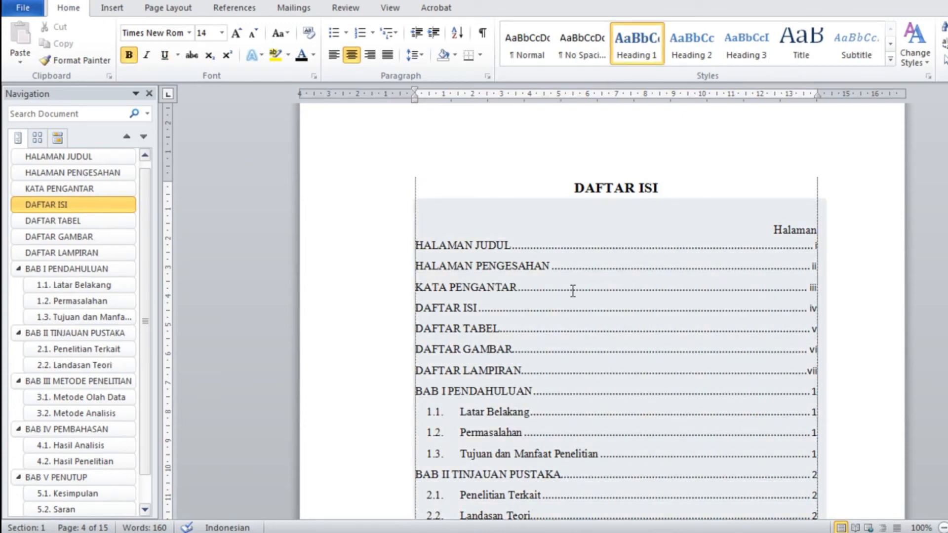
right_click(573, 292)
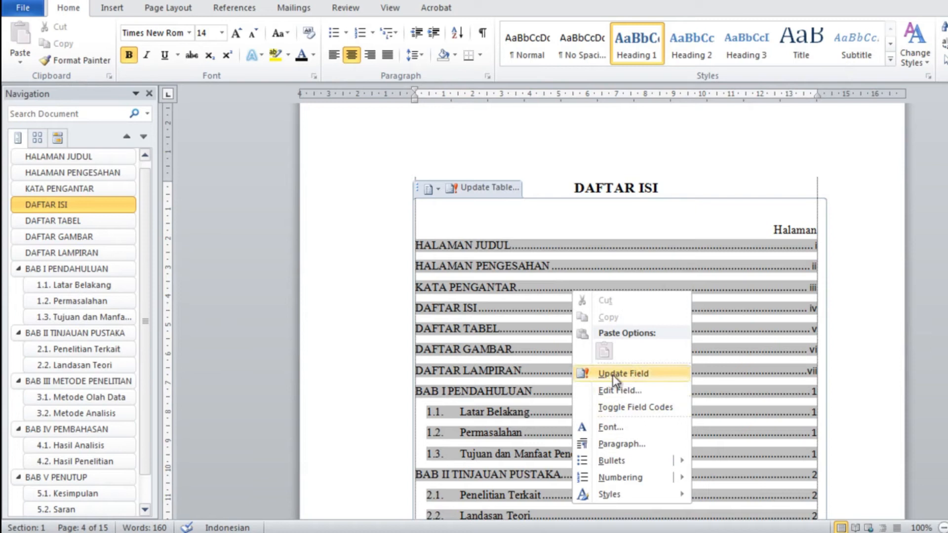
click(626, 374)
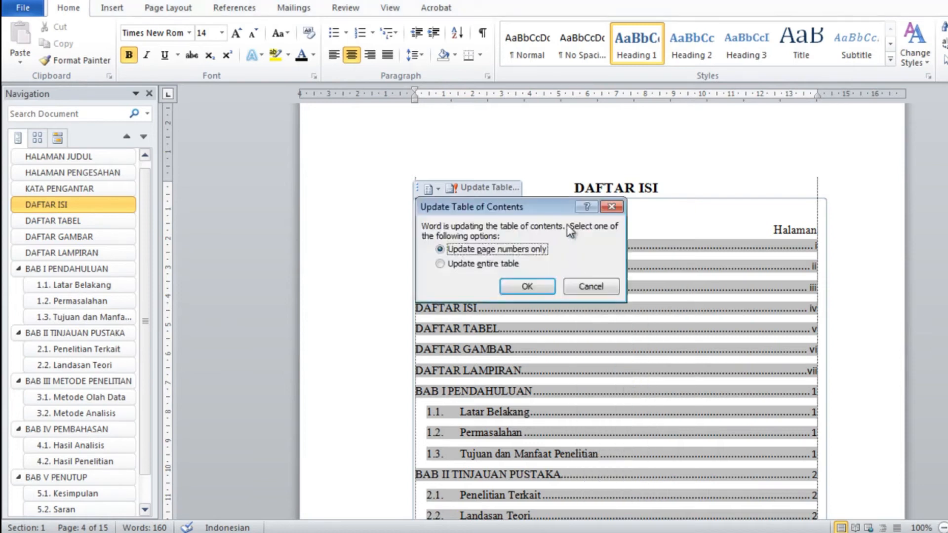
drag(538, 205, 668, 254)
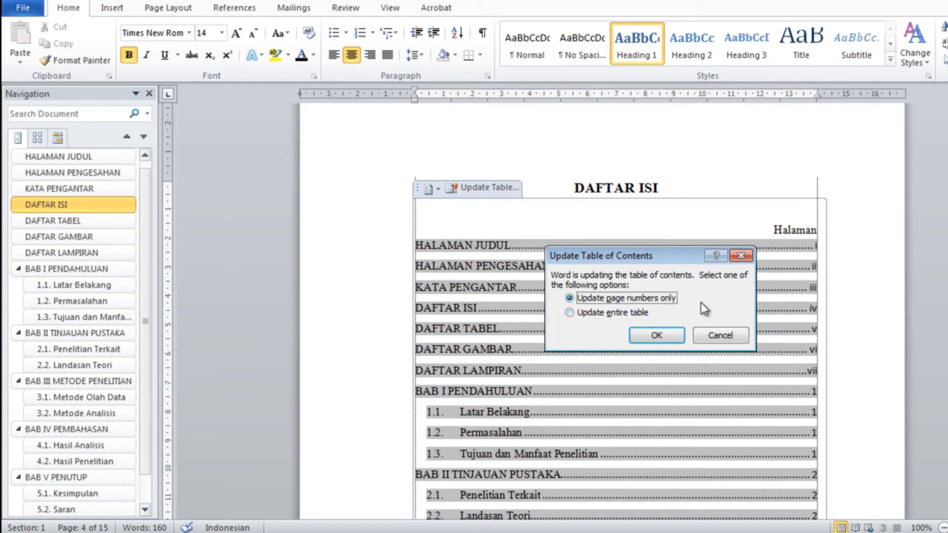
click(570, 313)
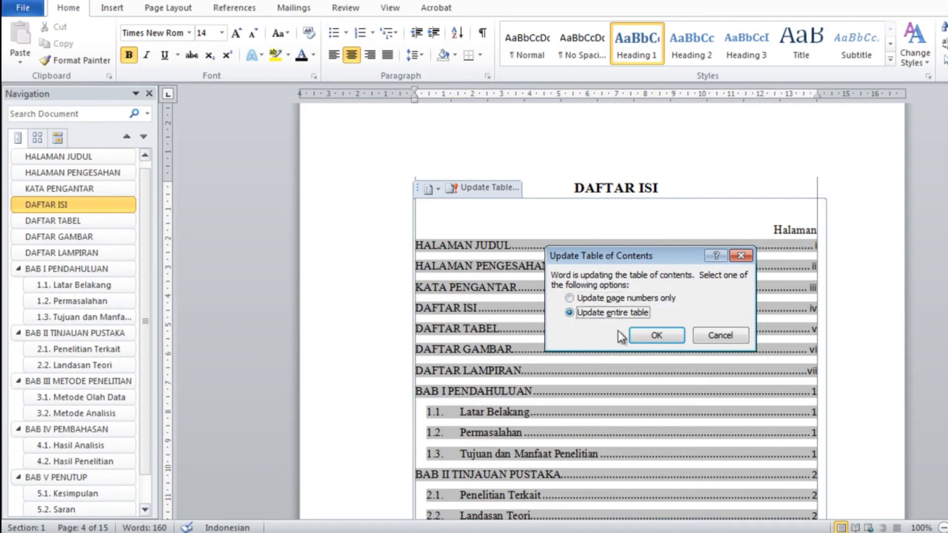
click(654, 334)
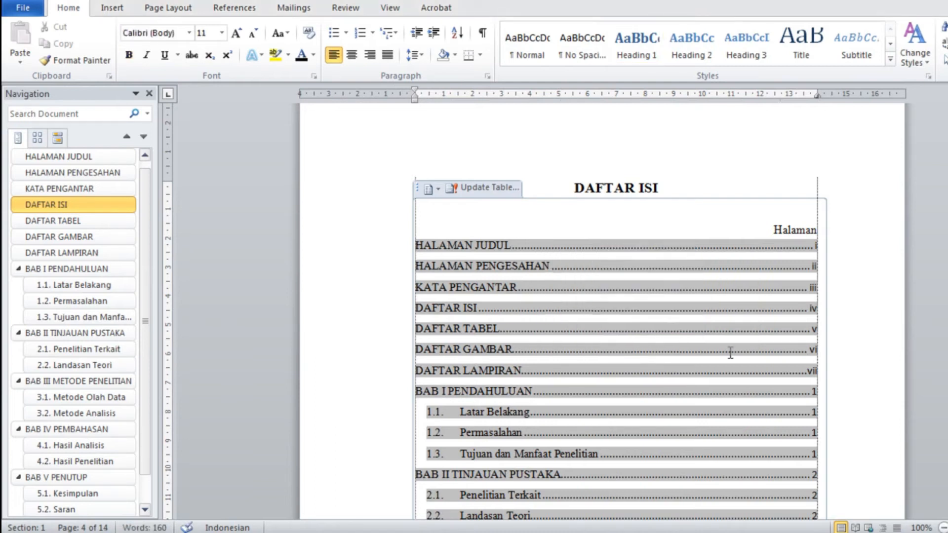
scroll(728, 445, down, 3)
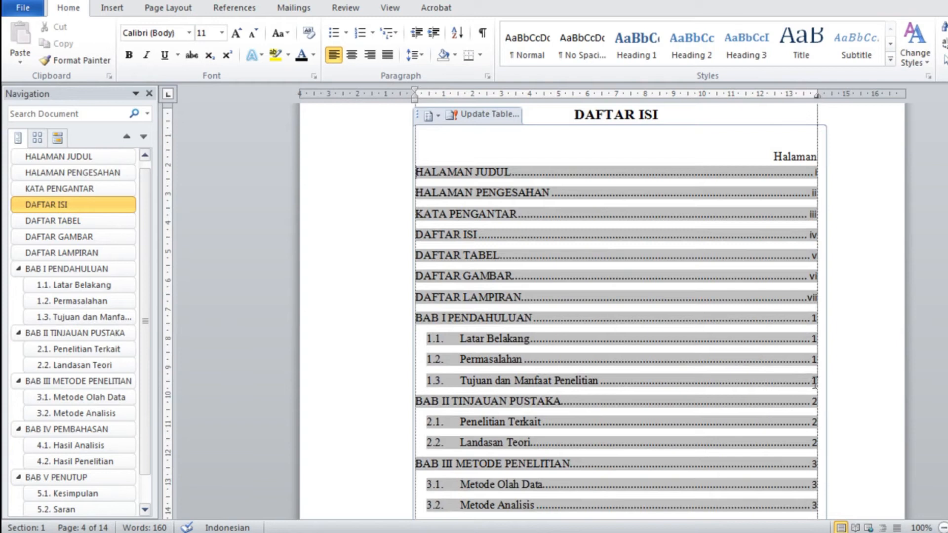
triple_click(827, 380)
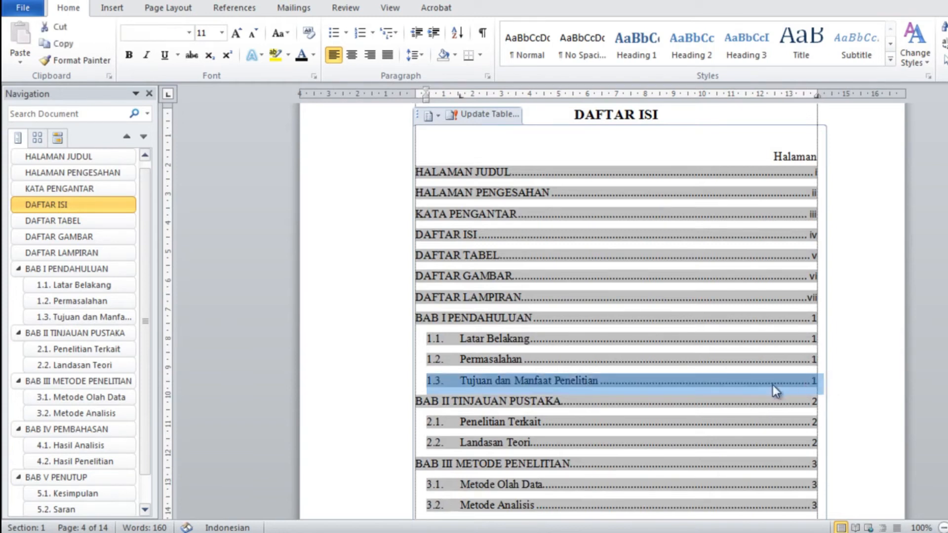
Try to refresh the table of contents field with the Update page numbers only option
right_click(603, 235)
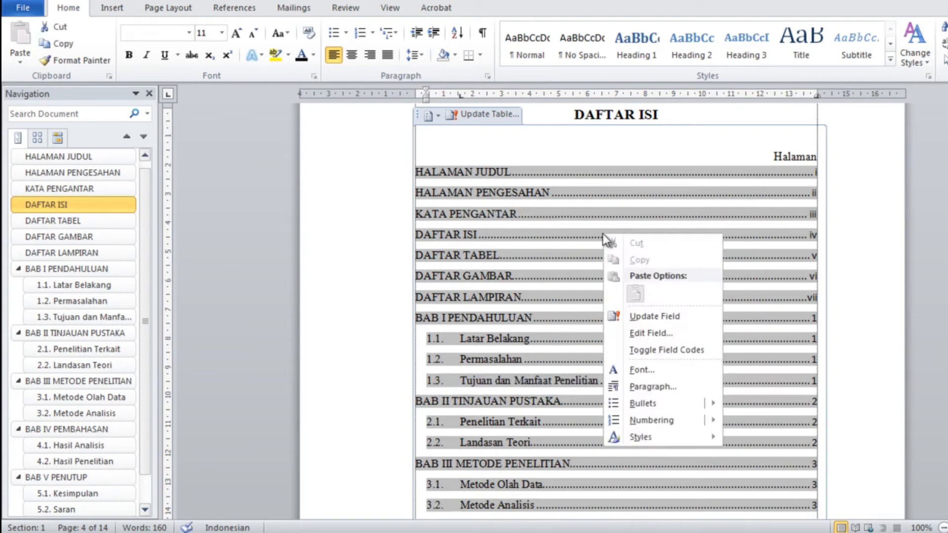
click(653, 318)
drag(657, 261, 692, 202)
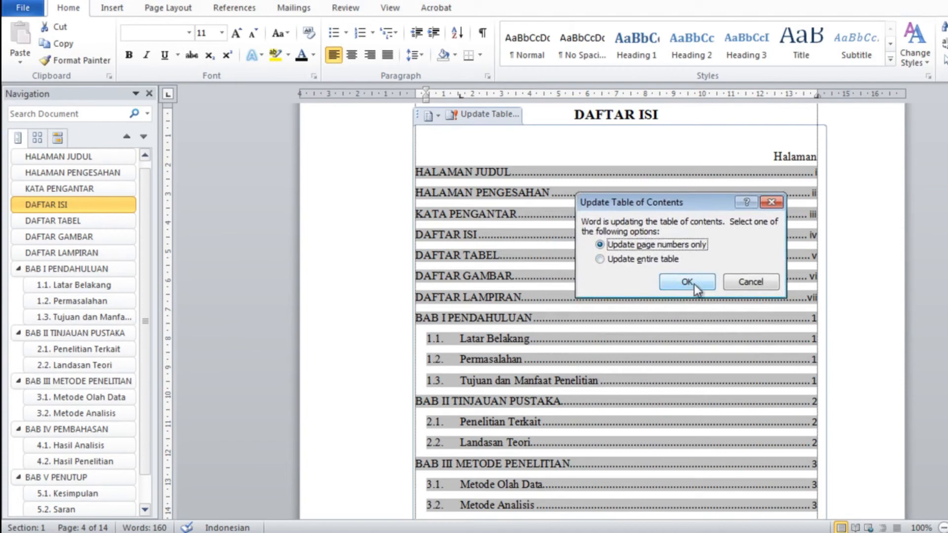
click(687, 282)
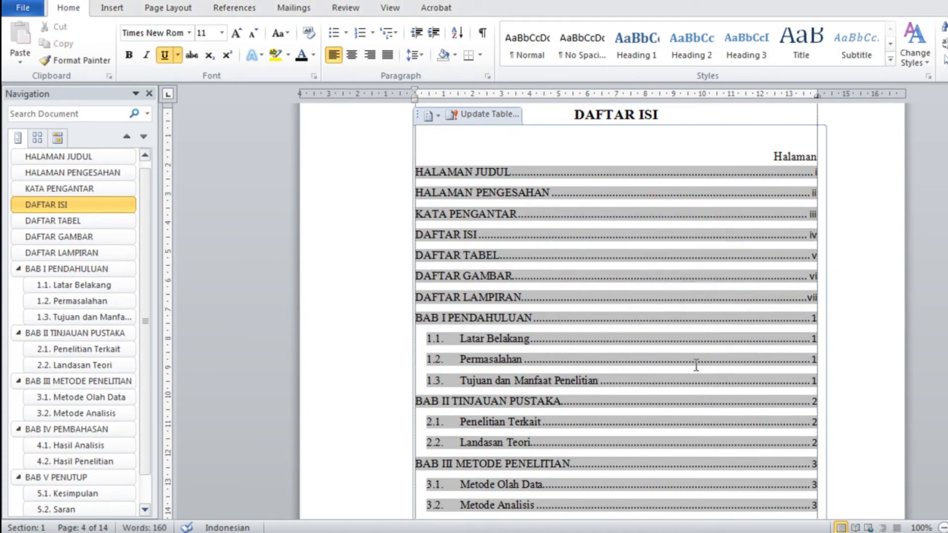
scroll(720, 339, up, 3)
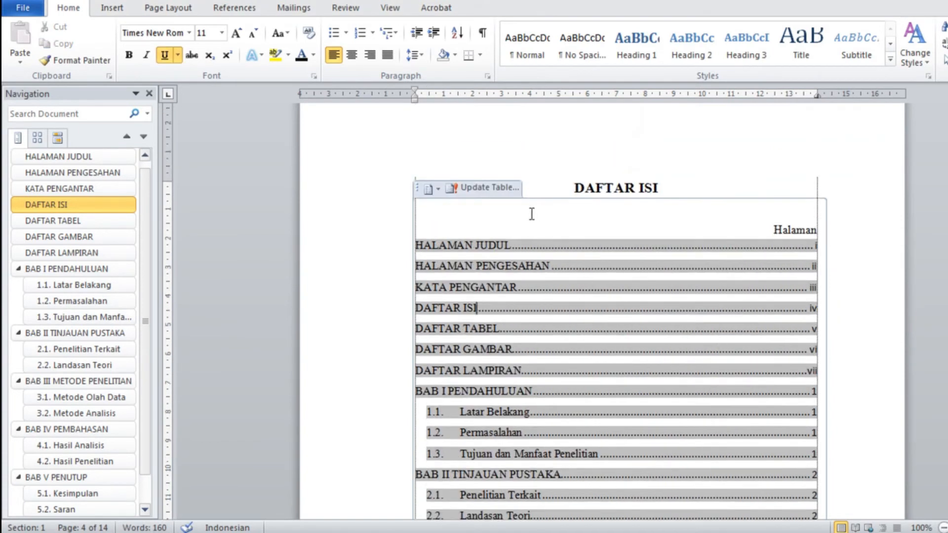
Try Update Table on the contents list with the Update entire table option and recheck the section 1.3 entry
click(491, 187)
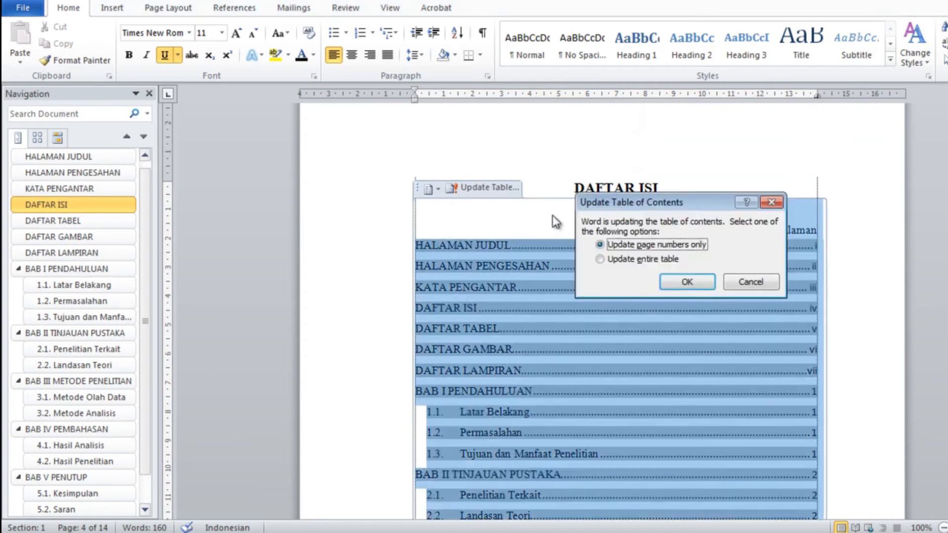
click(647, 262)
click(689, 282)
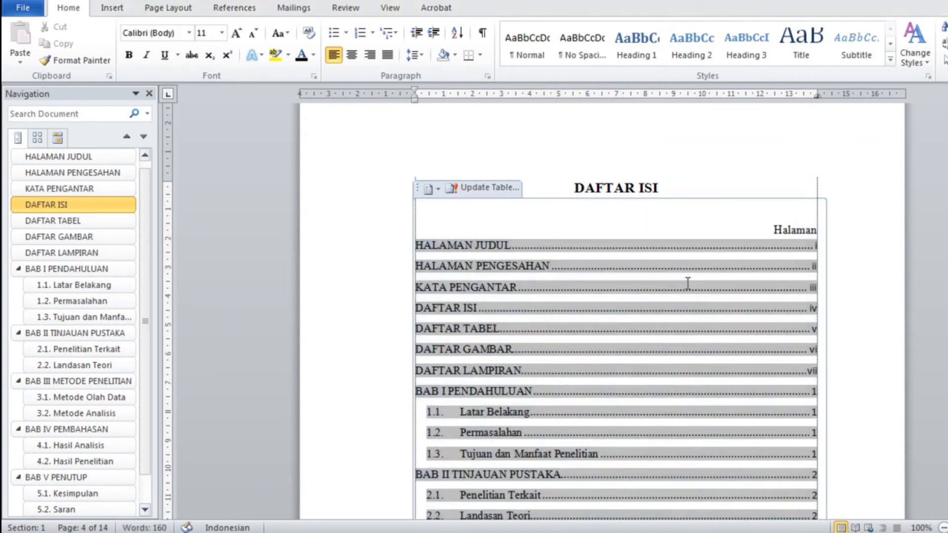
click(628, 456)
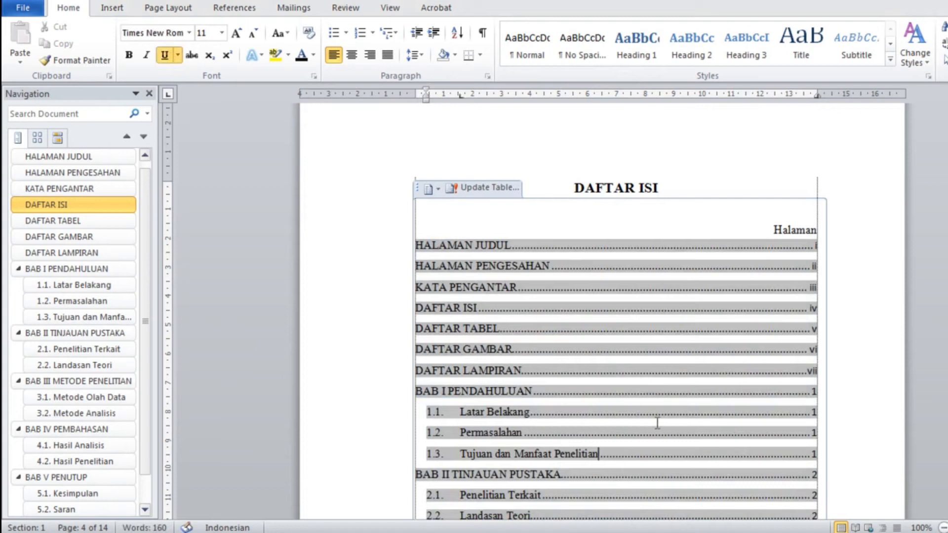
drag(543, 466, 762, 479)
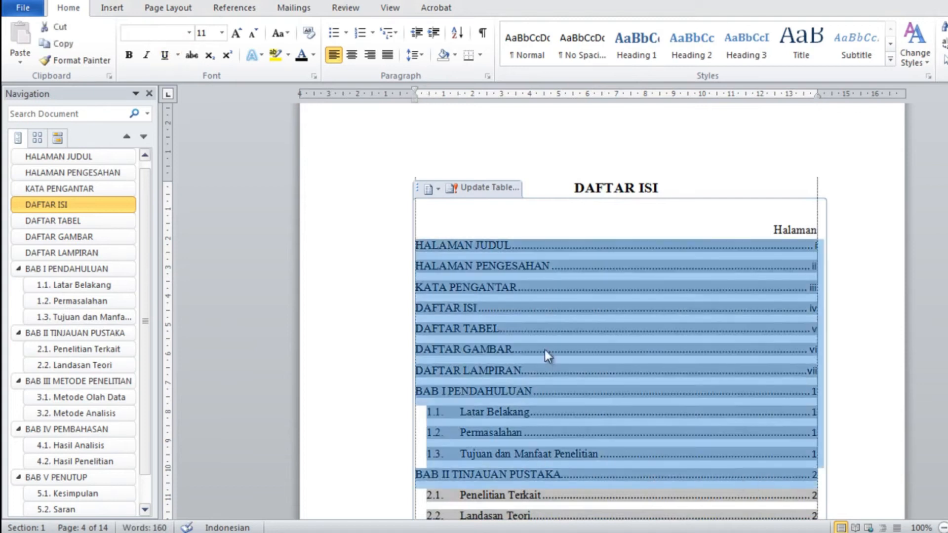
click(599, 180)
Insert a blank line above section 1.3 Tujuan dan Manfaat Penelitian in BAB I to push it onto the next page
click(84, 268)
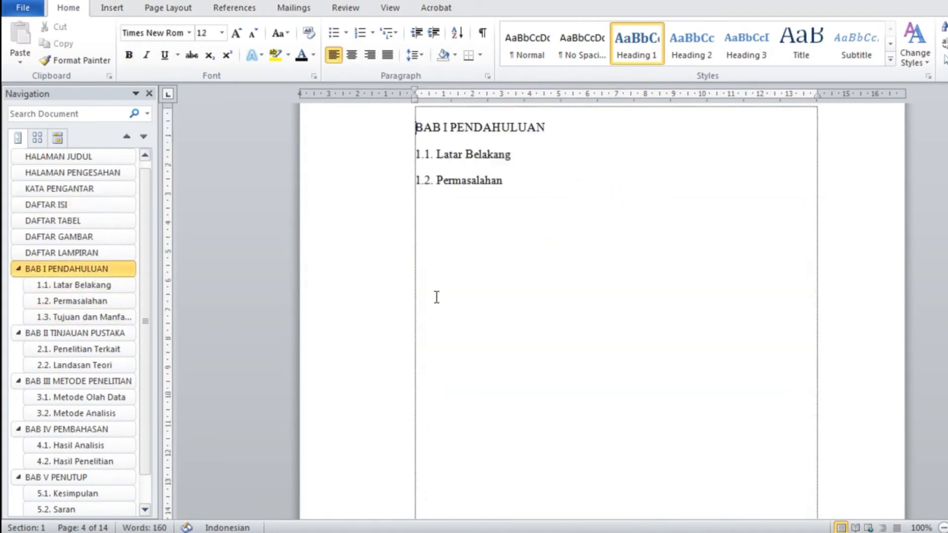
scroll(565, 324, down, 20)
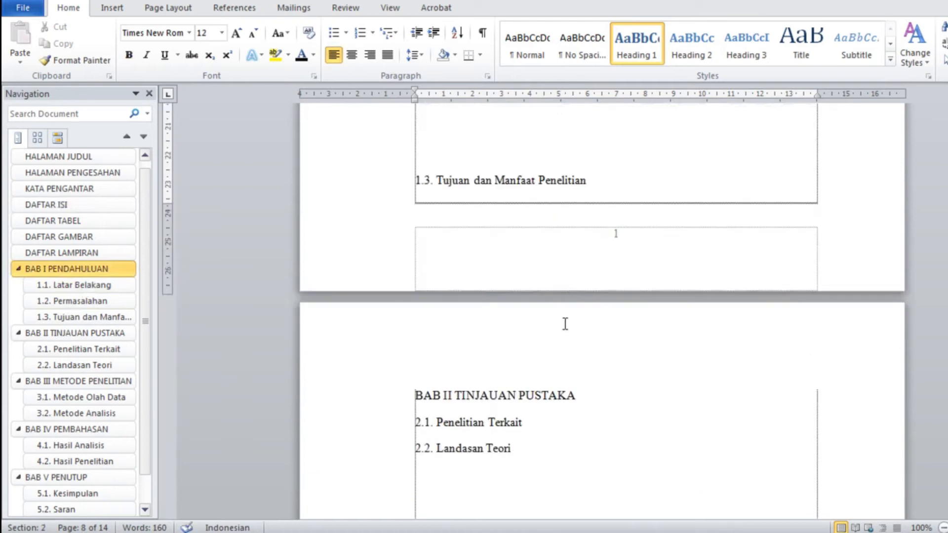
scroll(565, 324, up, 5)
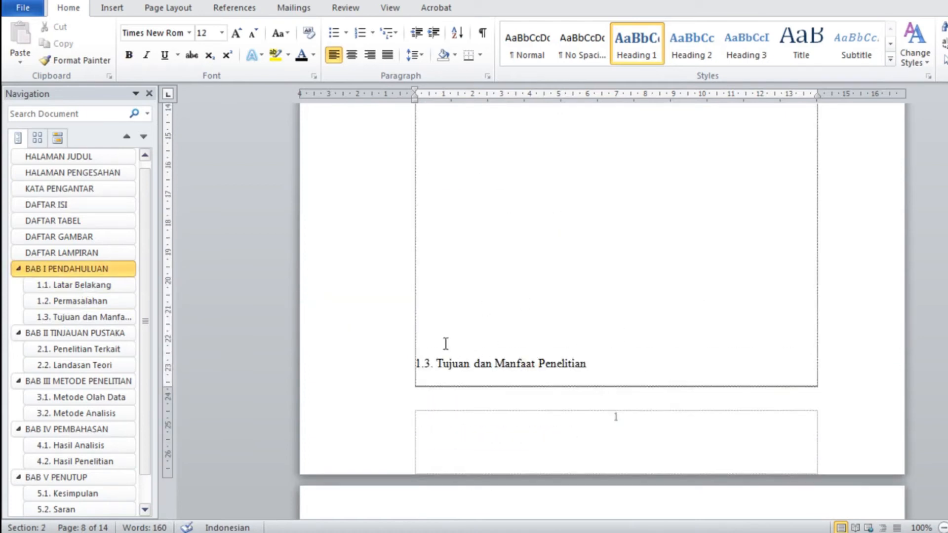
click(461, 322)
key(Return)
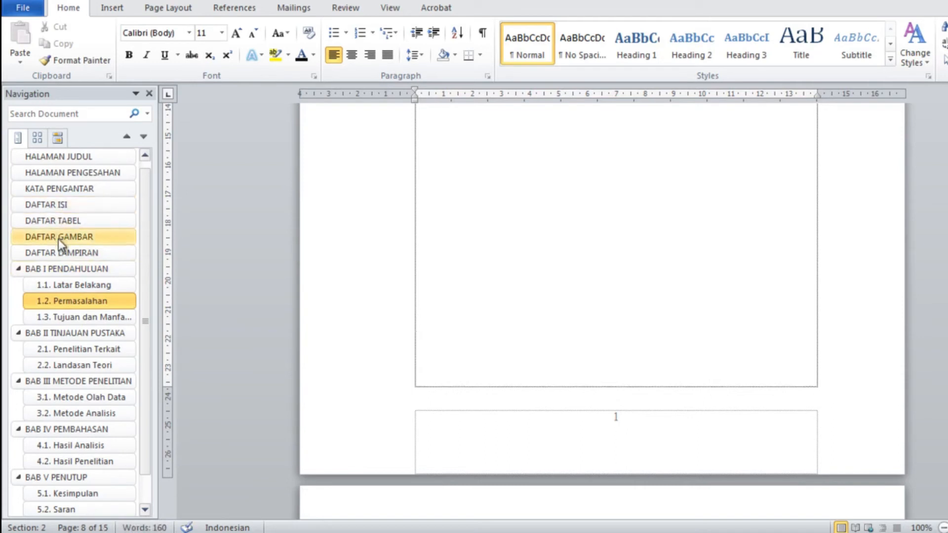
Examine the pages after BAB I for the placement of sections 1.3 and BAB II and the footer page number of section 1.3
scroll(683, 441, down, 10)
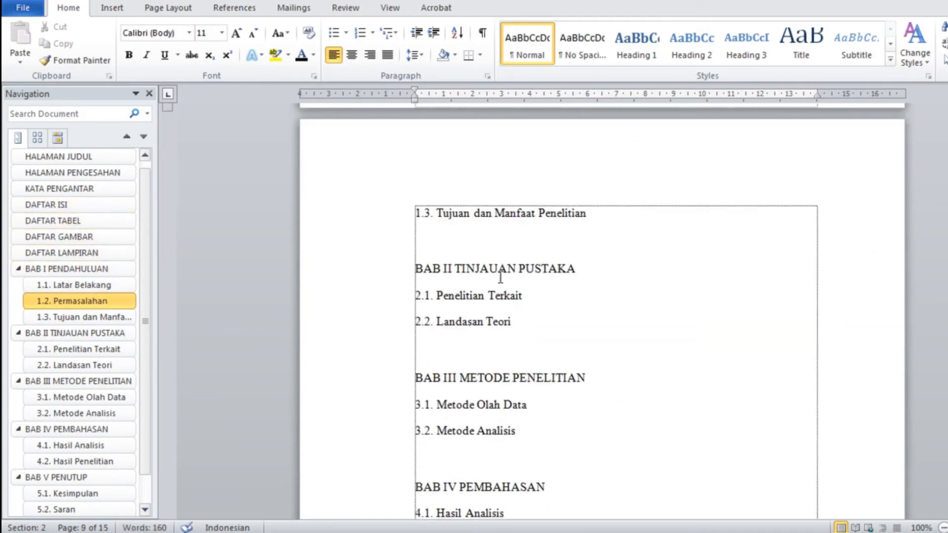
scroll(522, 252, down, 6)
scroll(521, 253, down, 20)
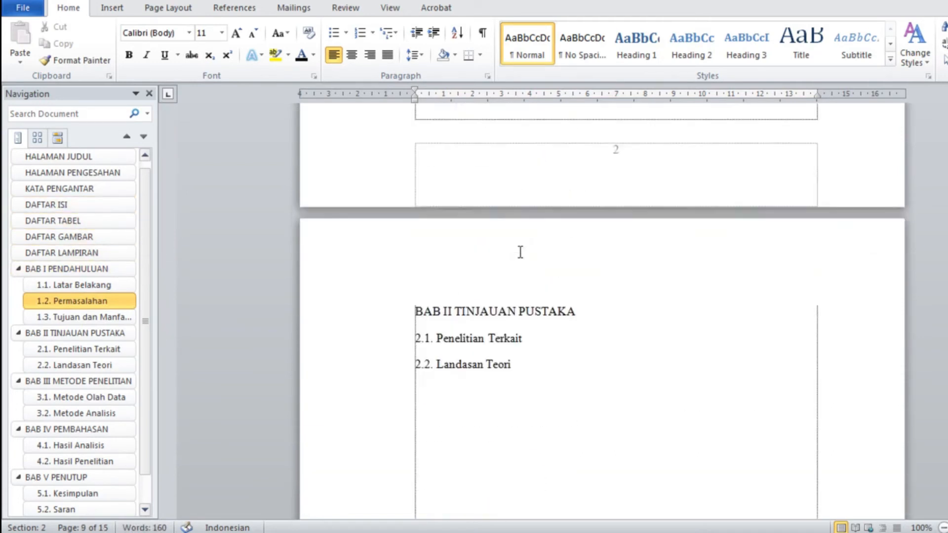
scroll(511, 254, up, 5)
scroll(510, 252, down, 20)
scroll(506, 261, down, 3)
scroll(506, 260, up, 8)
scroll(506, 260, down, 2)
scroll(506, 260, down, 5)
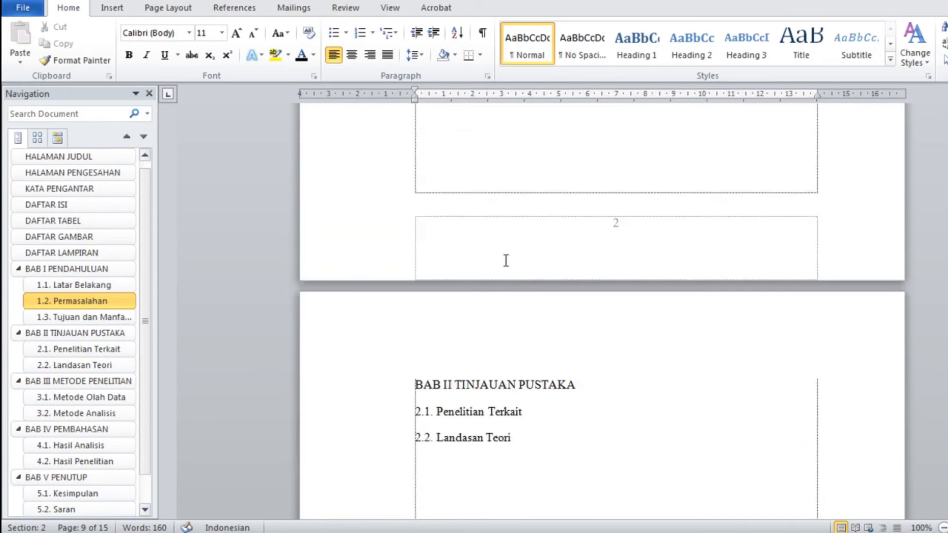
scroll(506, 260, up, 10)
scroll(505, 260, up, 5)
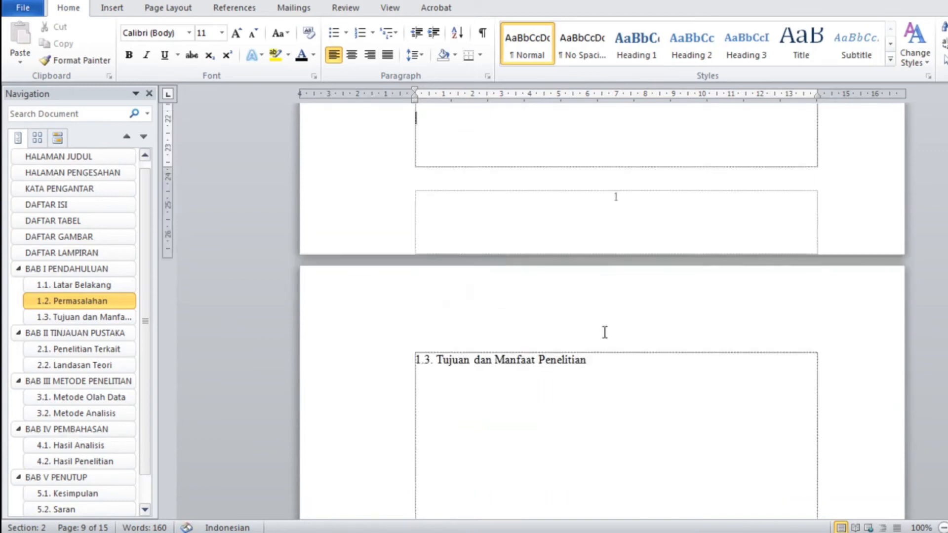
click(583, 359)
scroll(544, 421, down, 10)
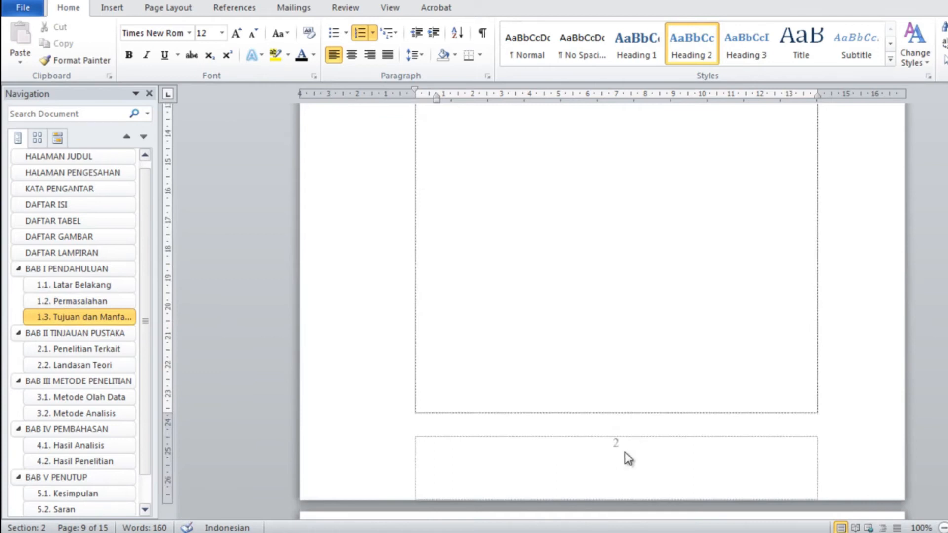
Return to DAFTAR ISI, update the entire table of contents, and check the page number listed for section 1.3
click(64, 210)
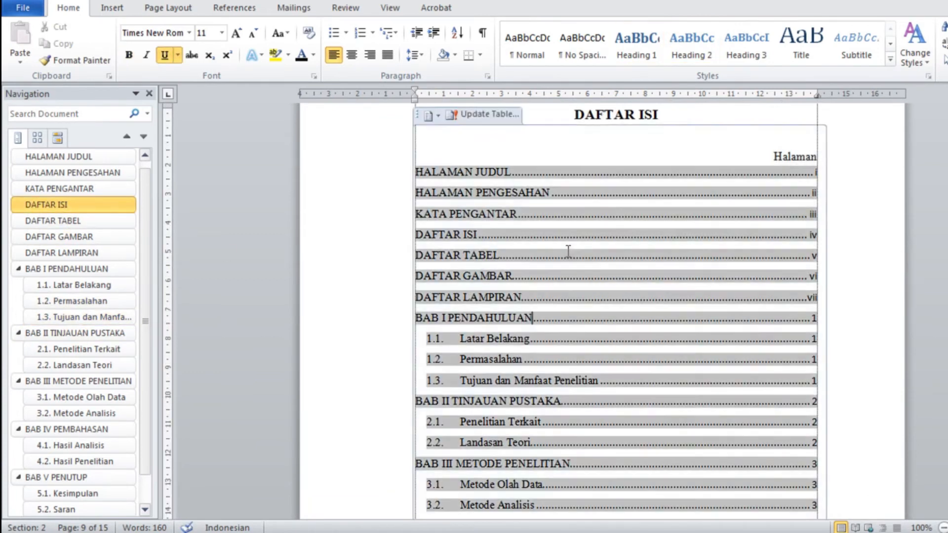
click(623, 310)
right_click(616, 267)
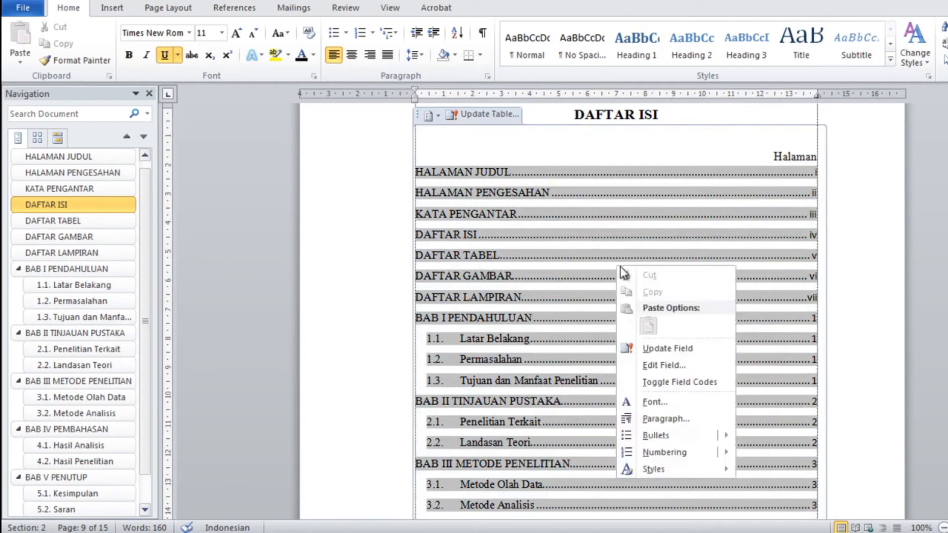
click(679, 348)
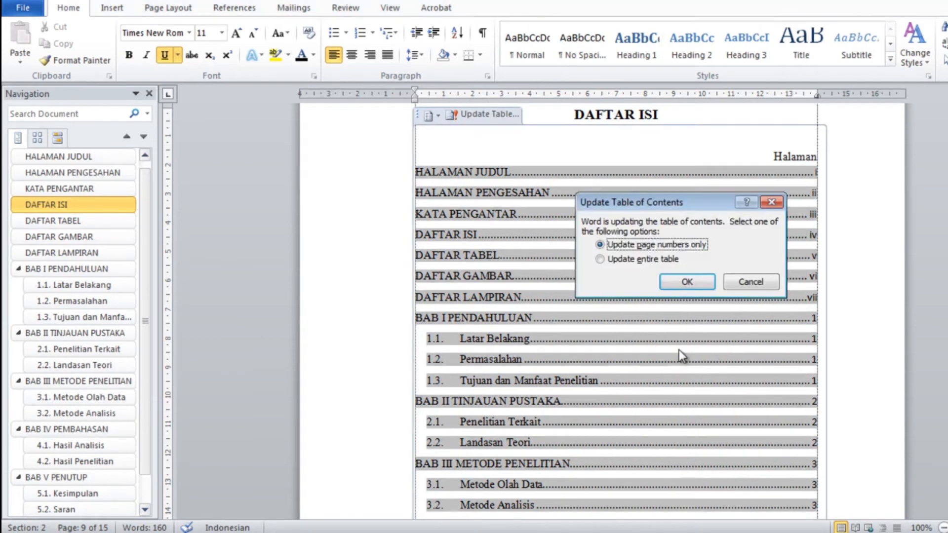
click(626, 260)
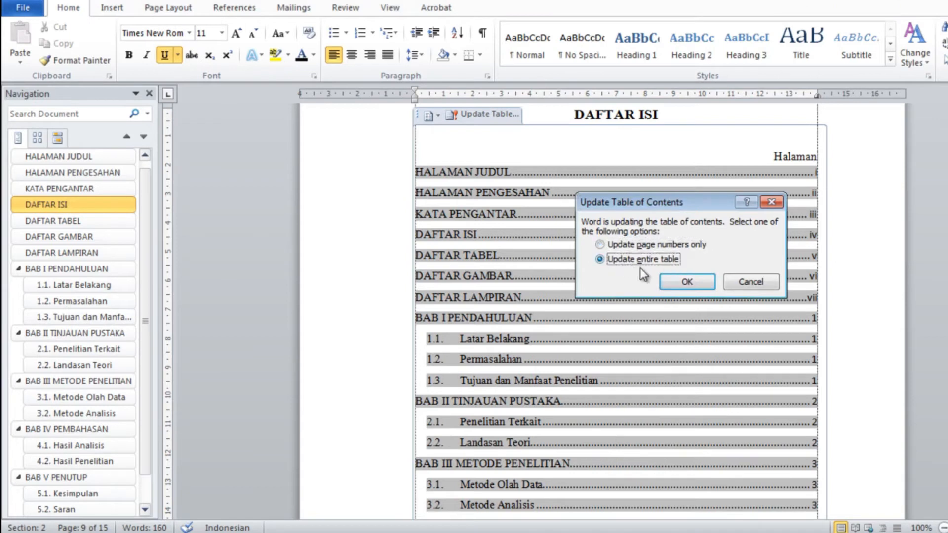
click(680, 283)
click(708, 382)
drag(822, 379, 770, 383)
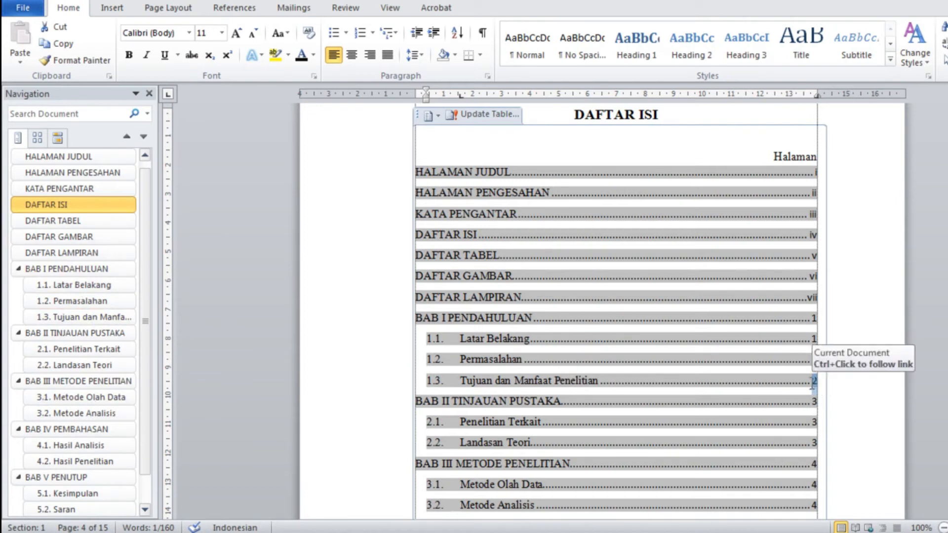
View the BAB III METODE PENELITIAN page and return to the DAFTAR ISI page
click(662, 119)
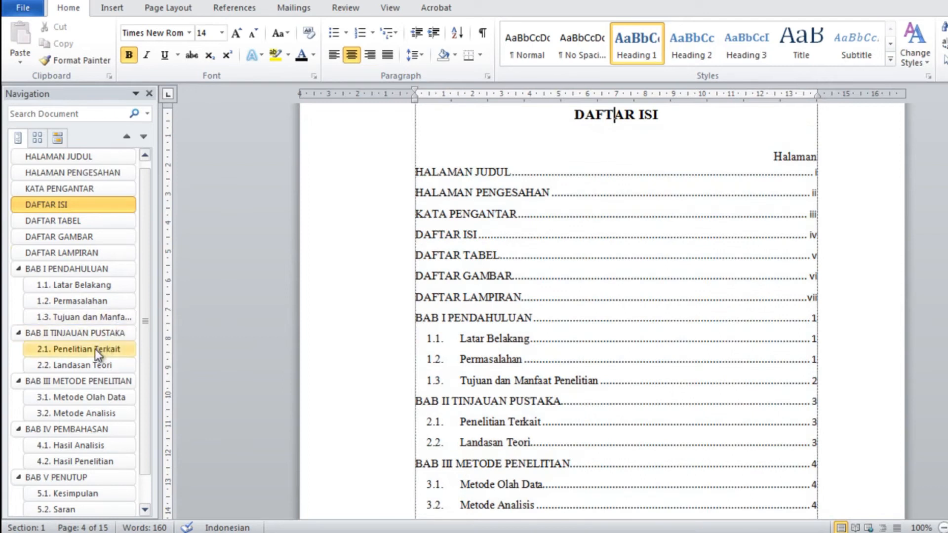
click(95, 379)
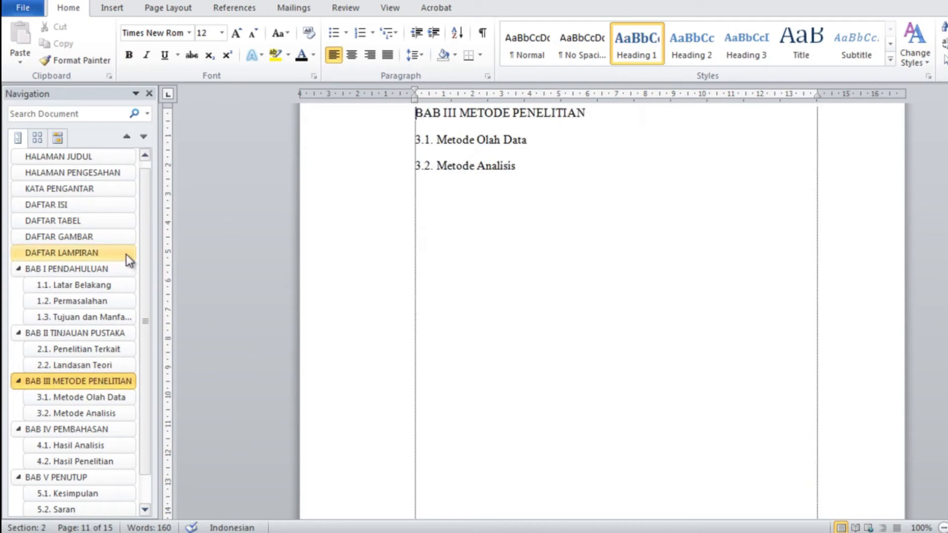
click(70, 204)
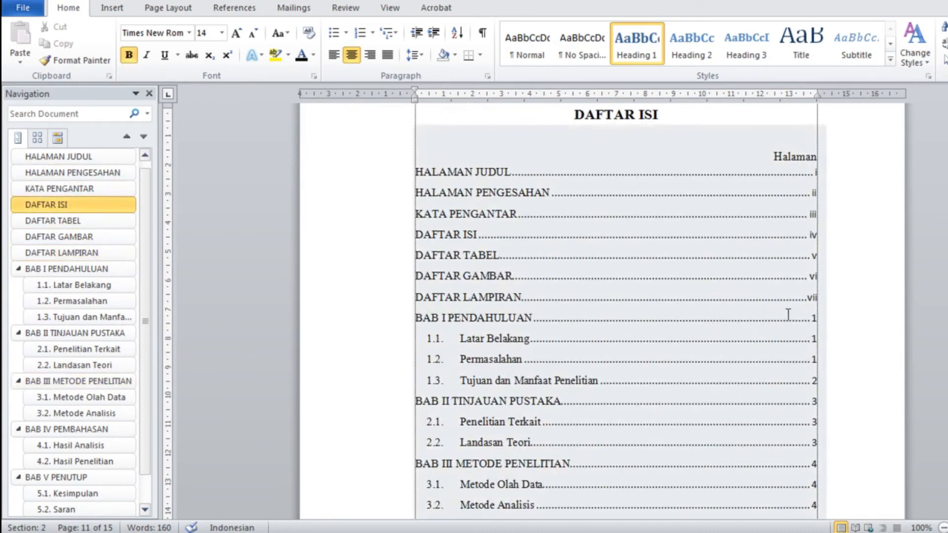
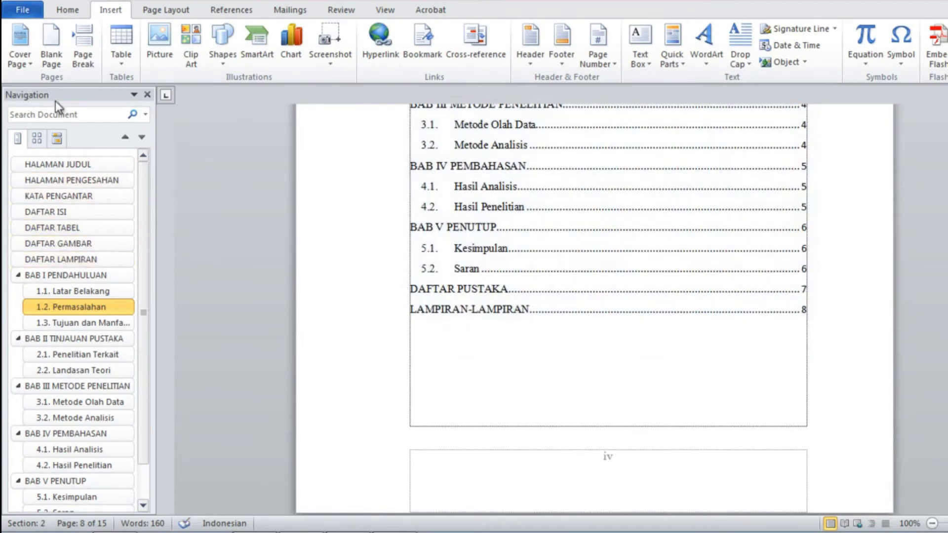
Look through the DAFTAR TABEL, DAFTAR GAMBAR, DAFTAR ISI, BAB I and BAB V PENUTUP pages
click(54, 232)
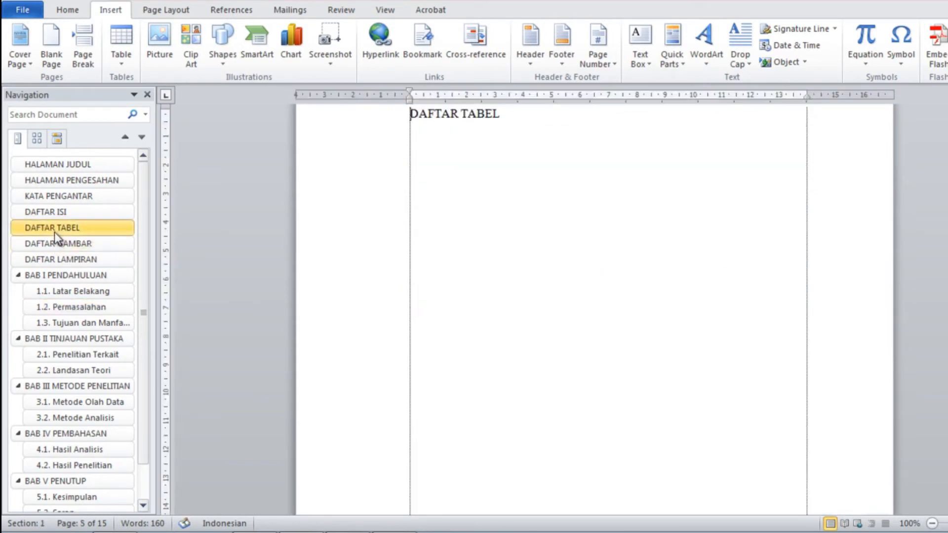
click(58, 242)
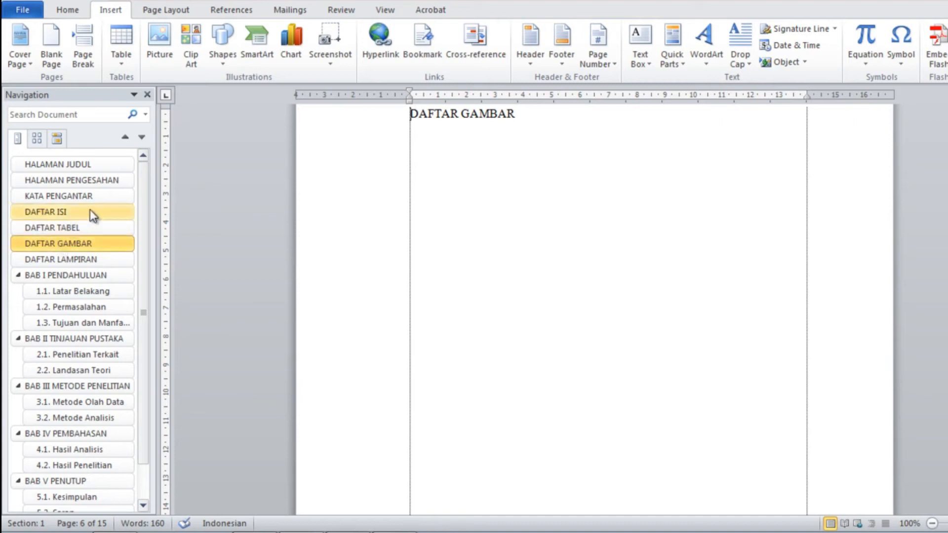
click(53, 213)
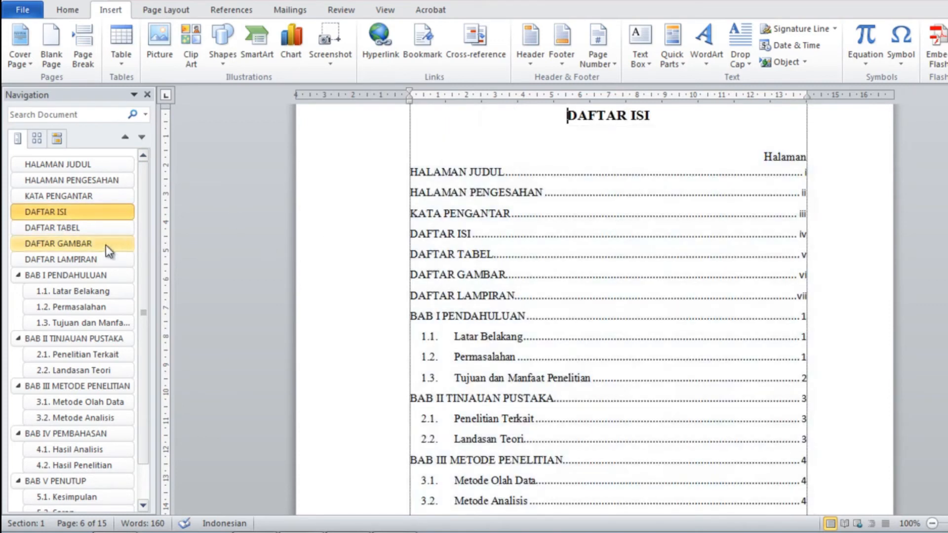
click(90, 226)
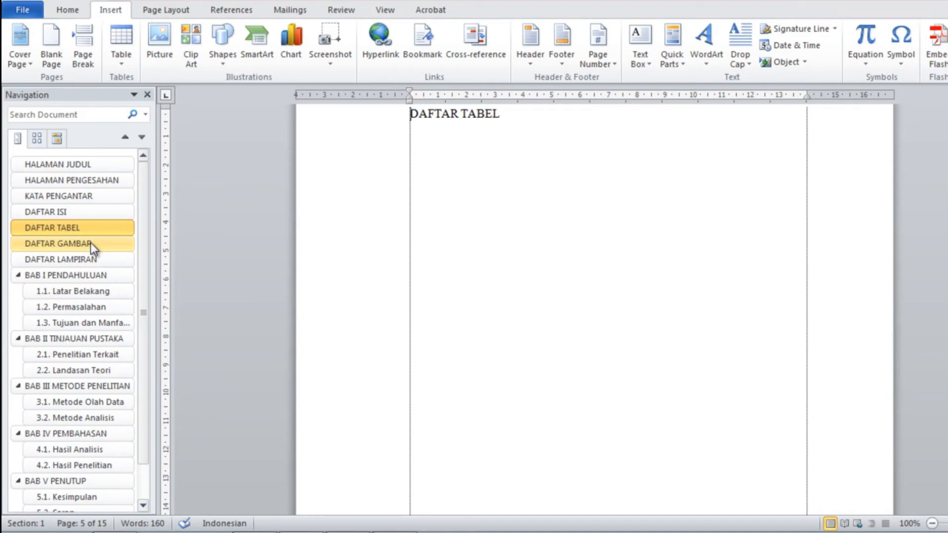
click(91, 280)
drag(144, 281, 150, 327)
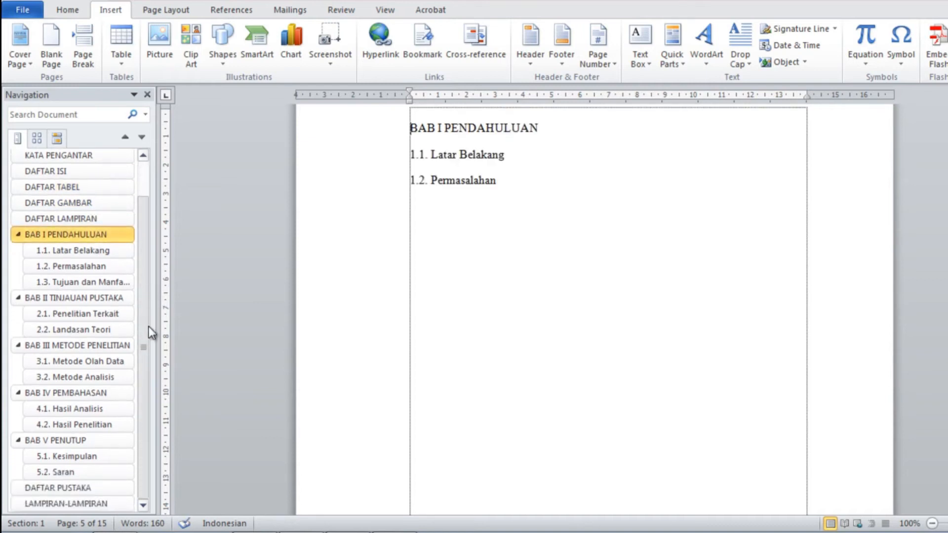
click(61, 439)
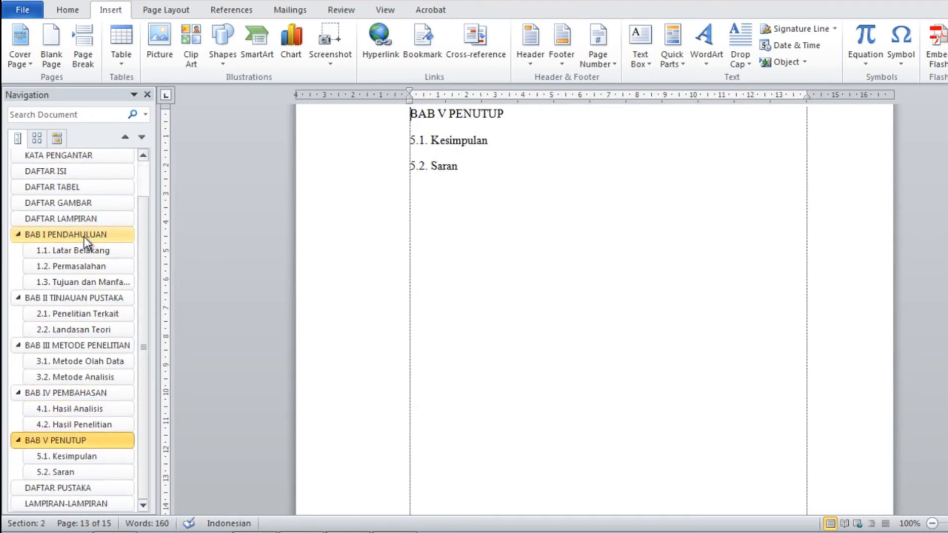
click(87, 206)
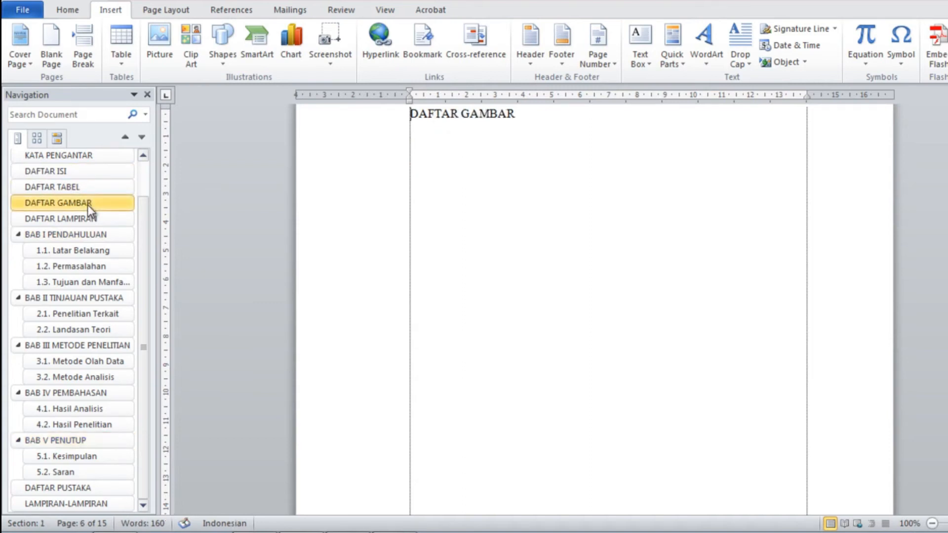
click(83, 186)
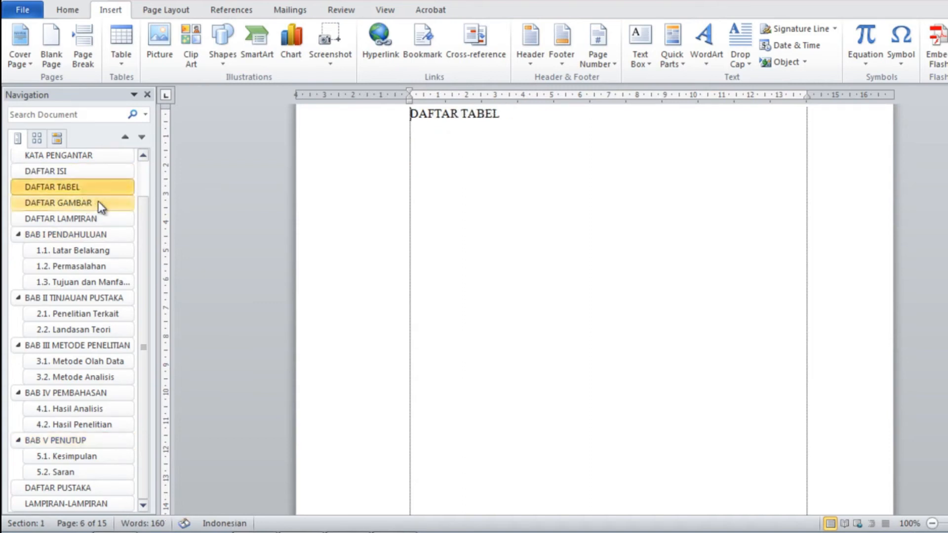
Insert a table with three columns and four rows on a new line below 1.1. Latar Belakang in BAB I
click(88, 236)
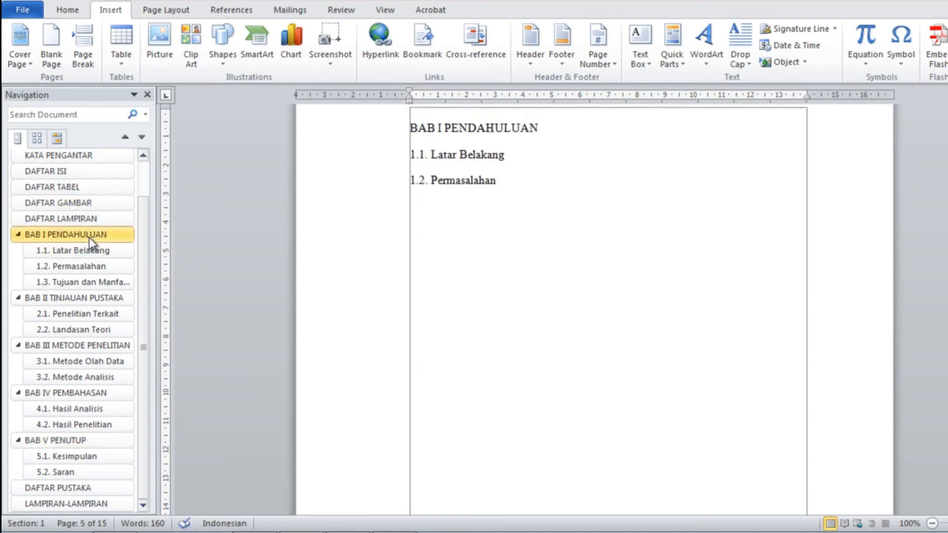
click(528, 155)
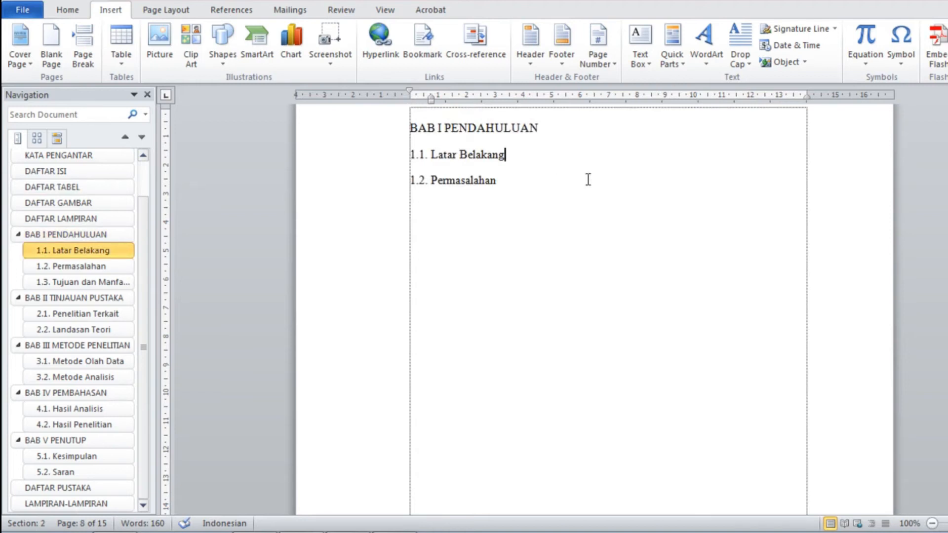
key(Return)
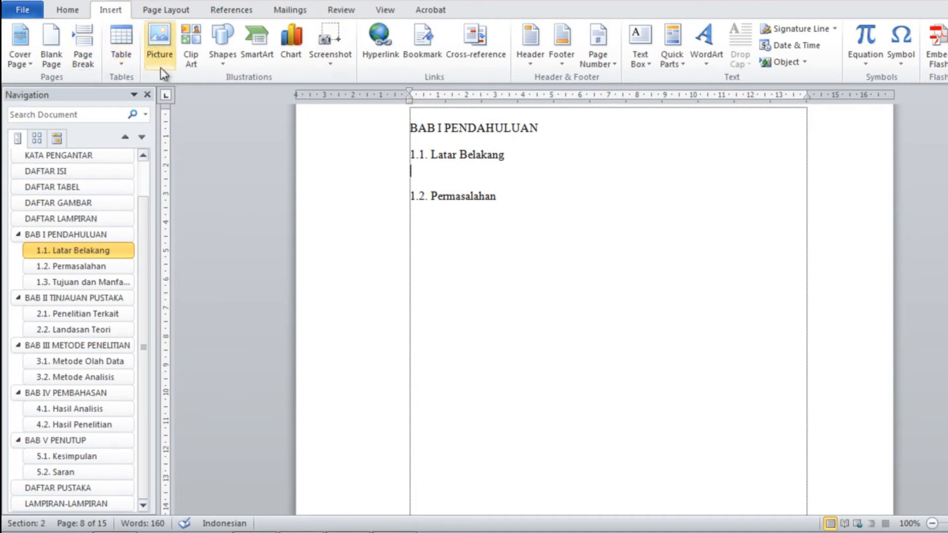
click(126, 66)
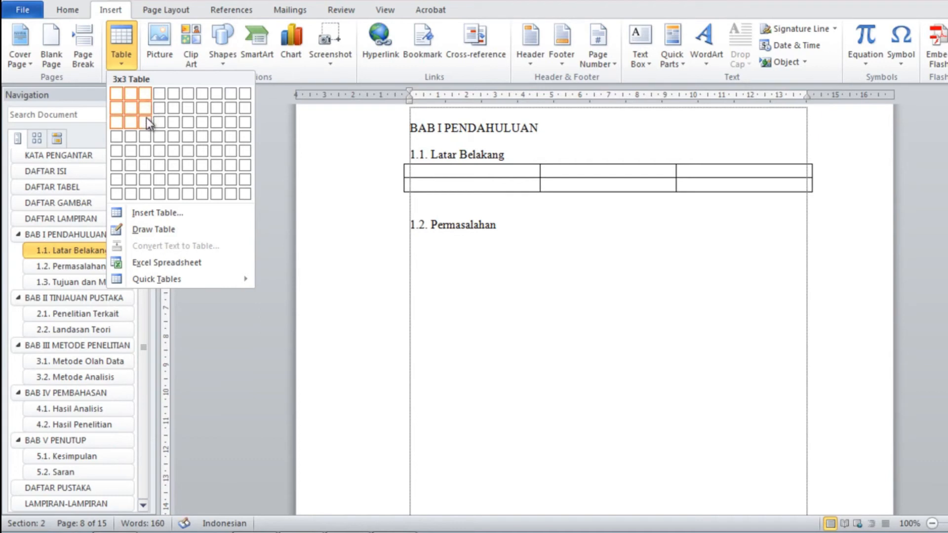
click(147, 133)
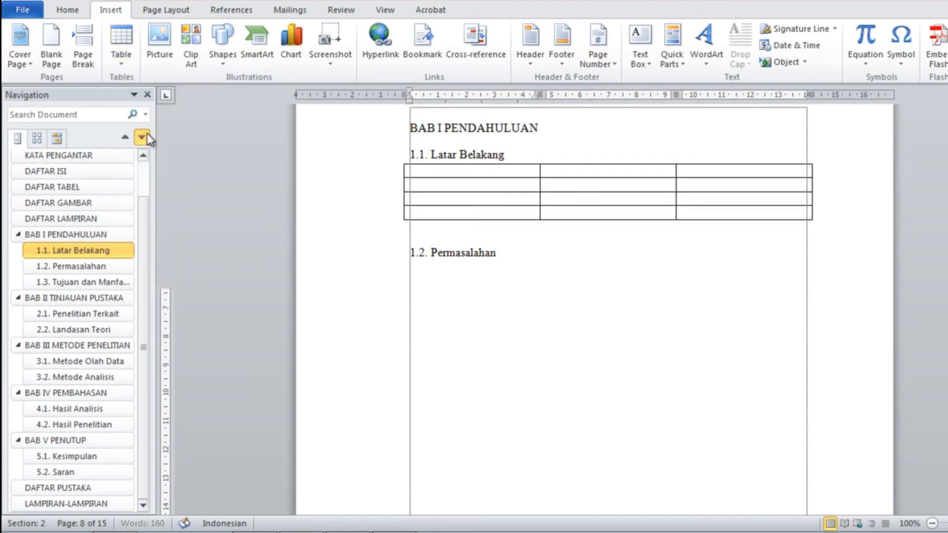
Add the title "Daftar Aksesoris Komputer" above the table, with a blank line between it and the 1.1. Latar Belakang heading
click(507, 154)
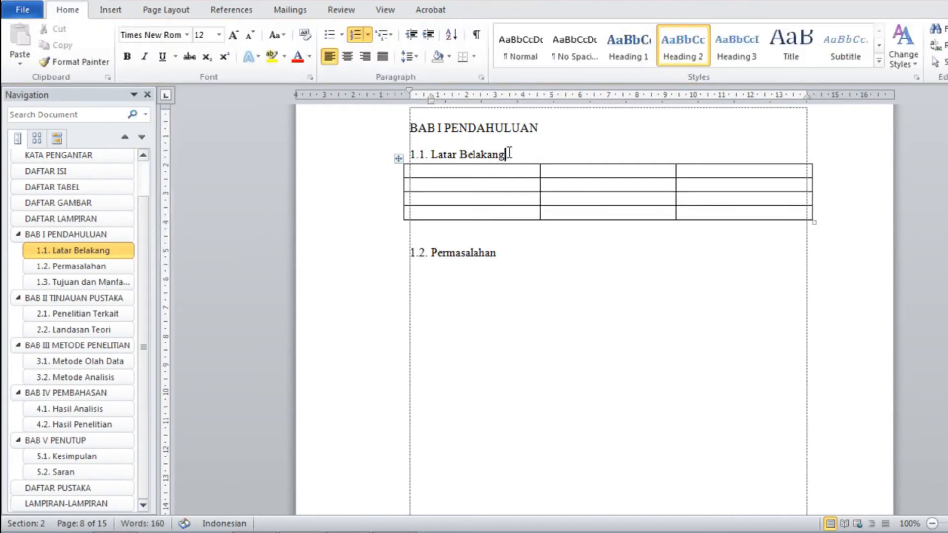
key(Return)
click(463, 199)
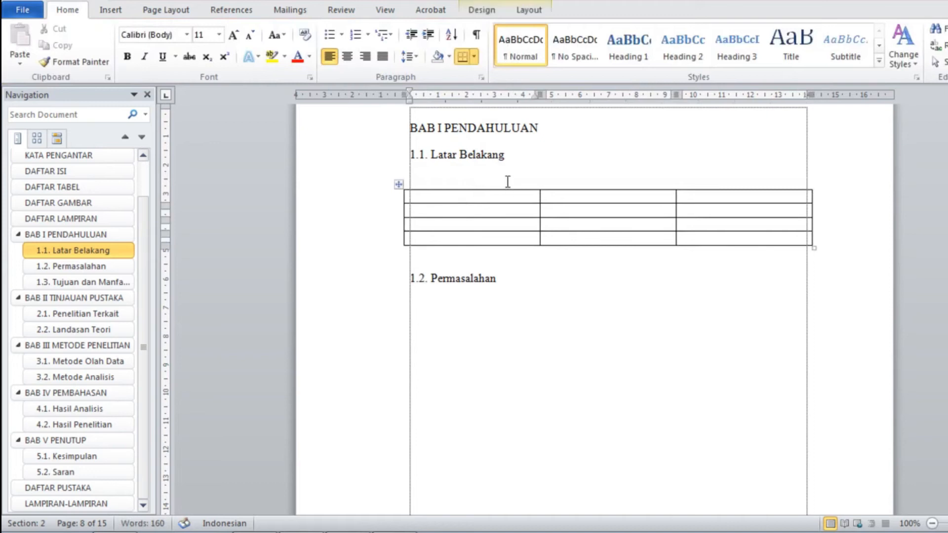
click(532, 177)
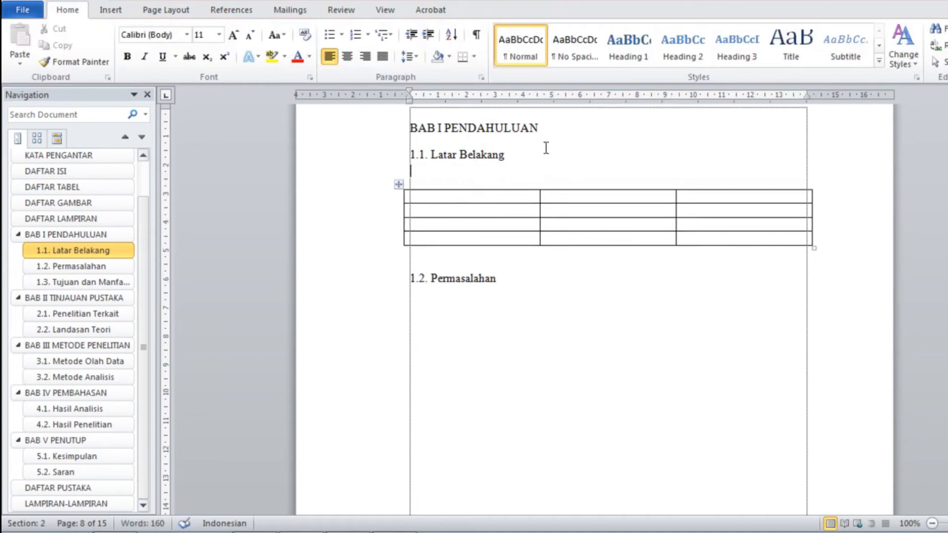
text(Daftar)
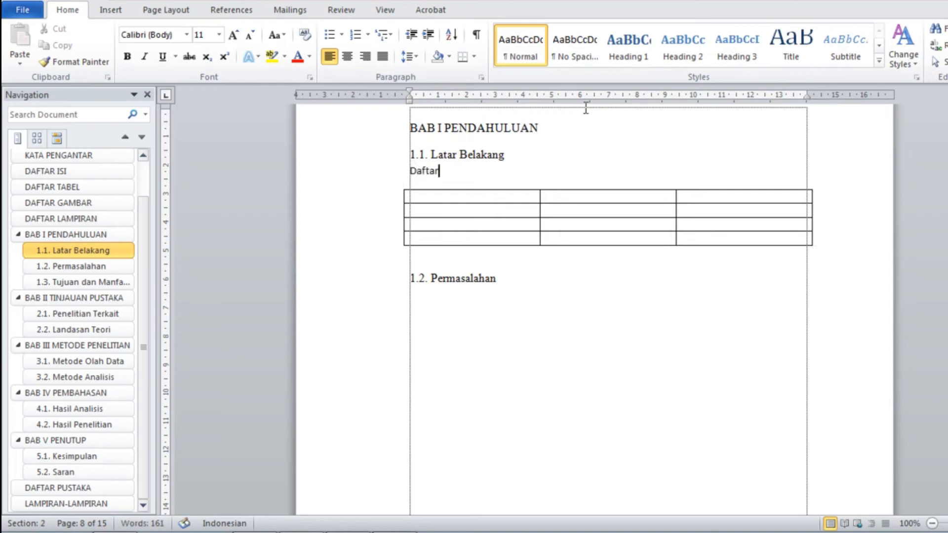
text( Aksesoris Komputer)
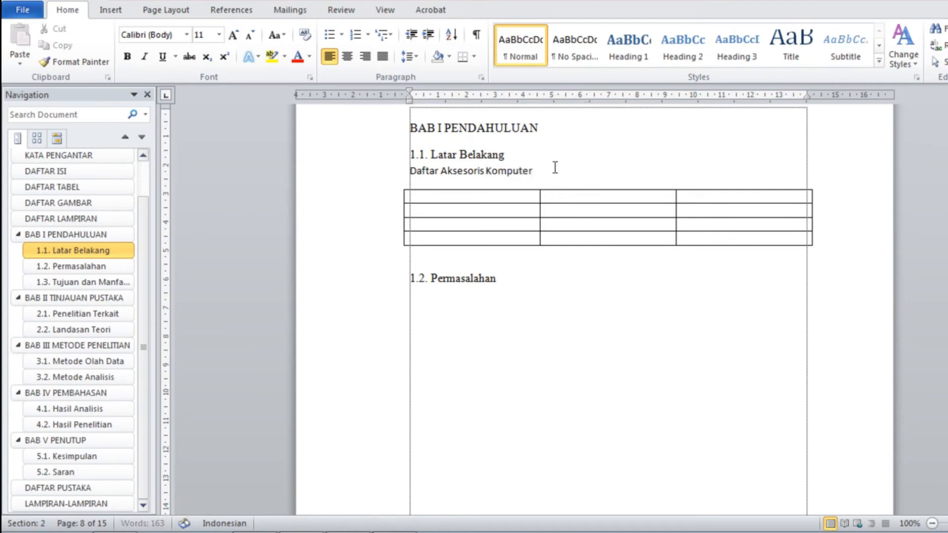
click(518, 159)
key(Return)
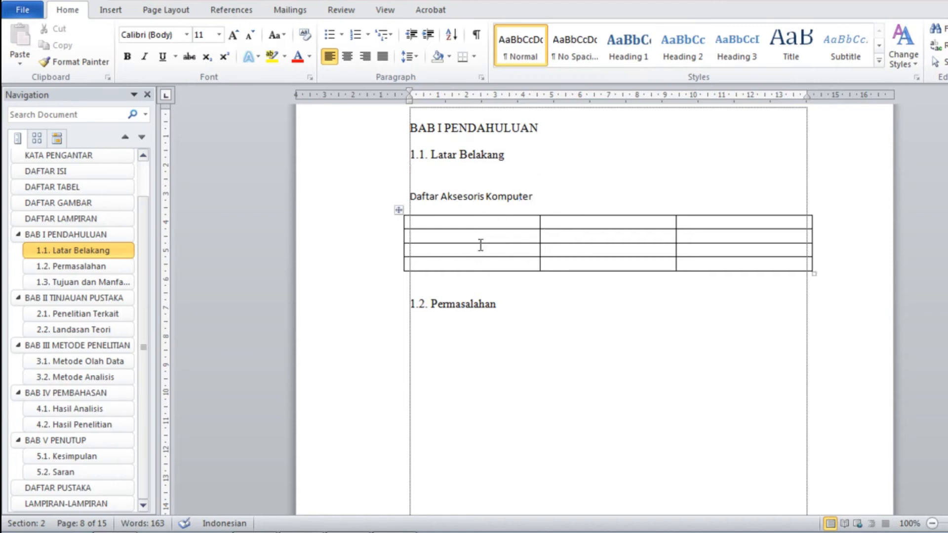
Fill the table's header row with No, Nama Barang and Jumlah
click(443, 222)
text(No)
key(Tab)
text(Nama Banrang)
key(BackSpace)
key(BackSpace)
key(BackSpace)
key(BackSpace)
key(BackSpace)
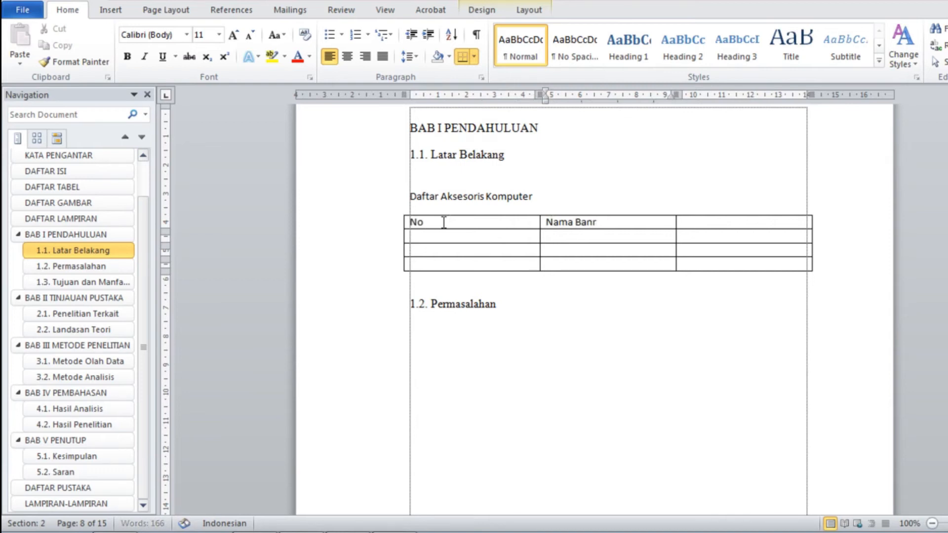
text(rang)
key(Tab)
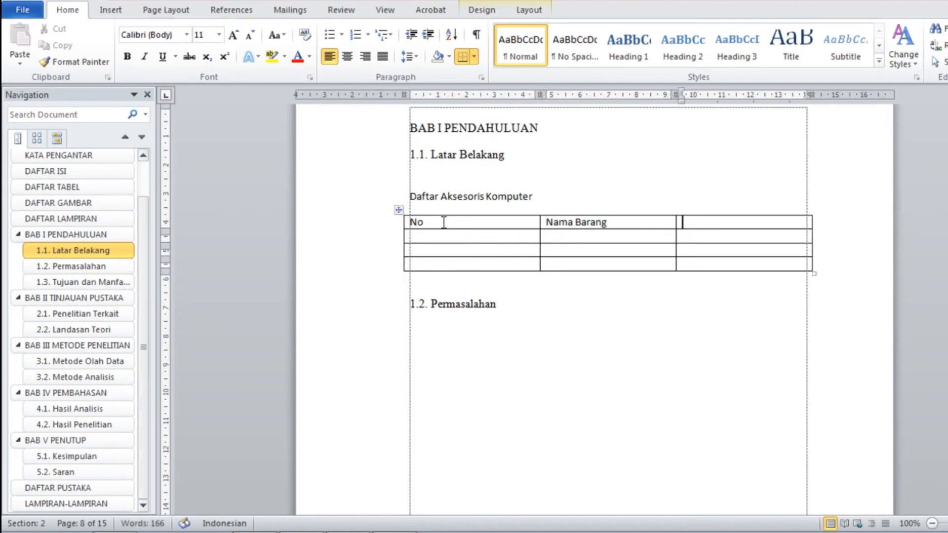
text(Jumlah)
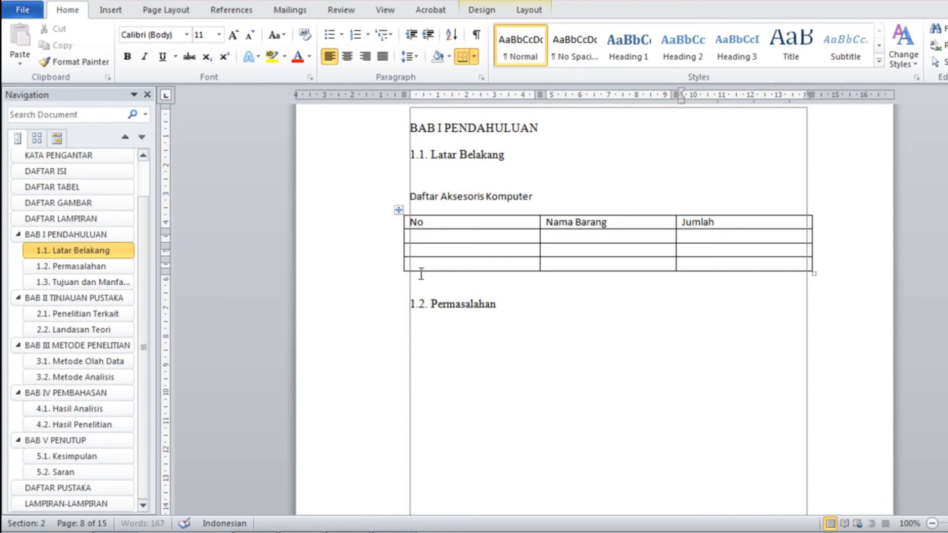
Align the table's left edge with the text margin, narrow the No column, and number the rows 1 to 3
drag(404, 239, 410, 239)
drag(540, 238, 438, 255)
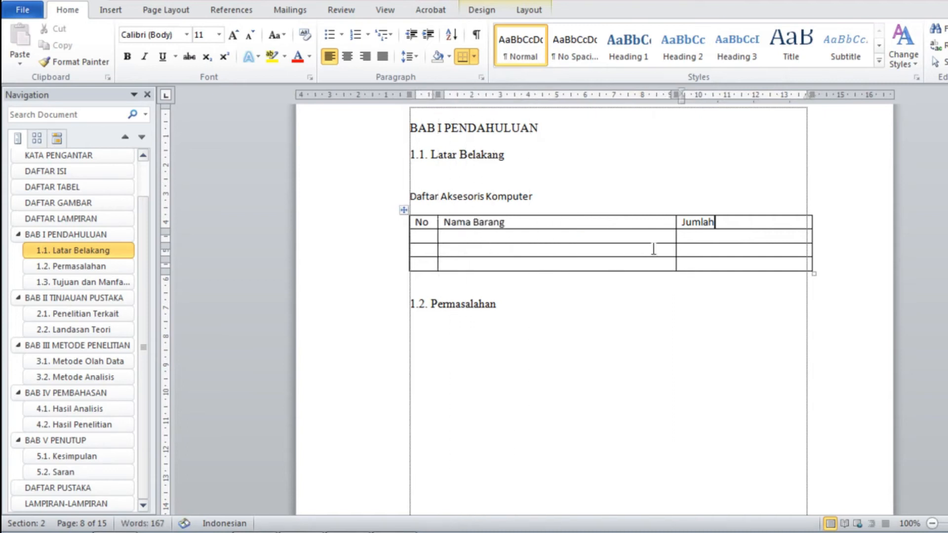
click(429, 235)
text(1)
key(Down)
text(2)
key(Down)
text(3)
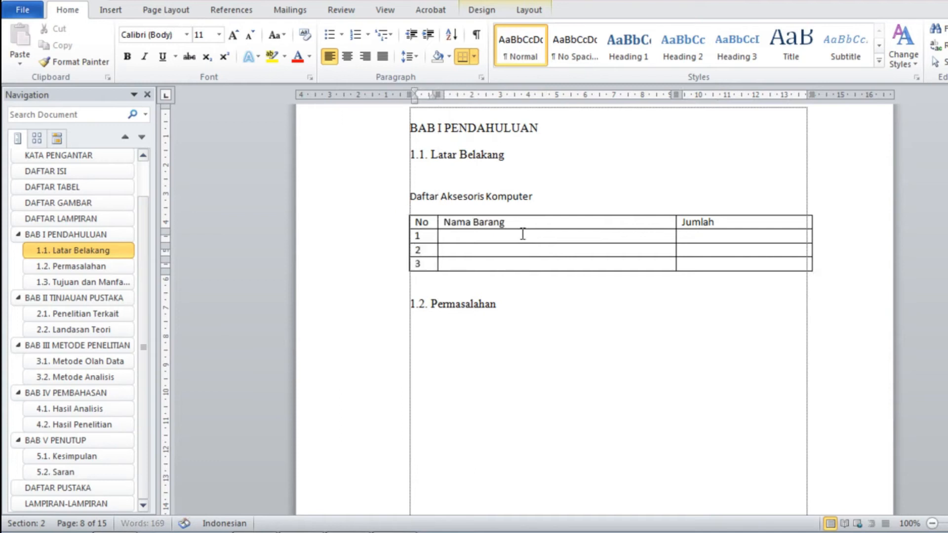
Enter Mouse, Keyboard and Speaker in the Nama Barang column
click(486, 237)
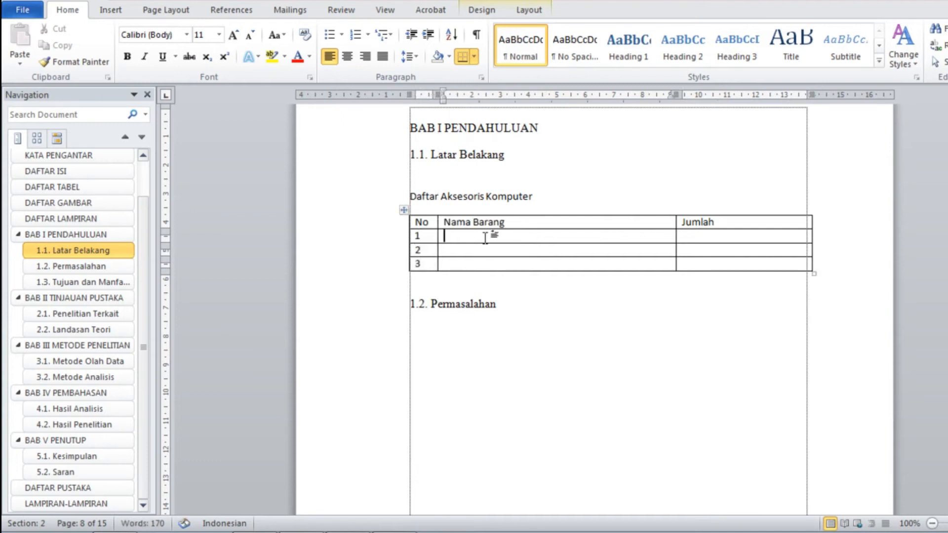
text(Mouse)
click(494, 248)
text(K)
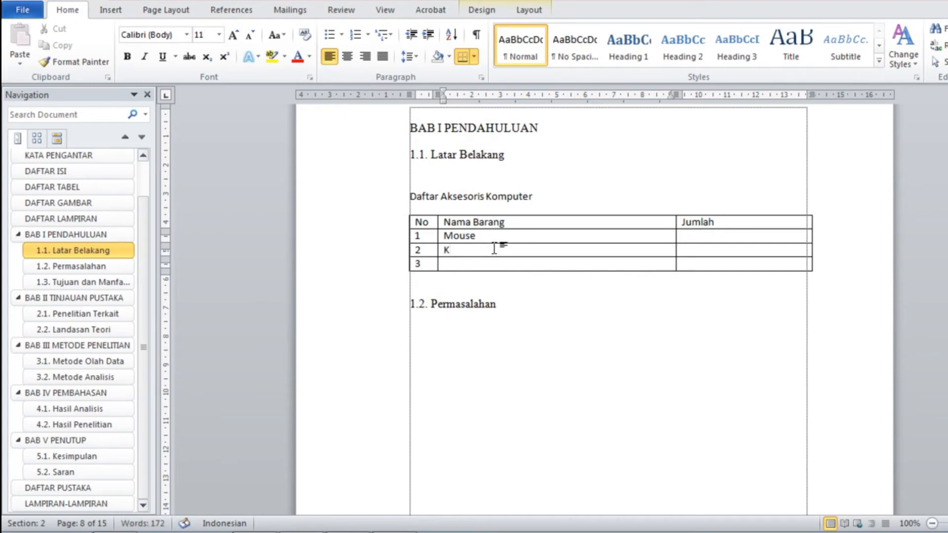
text(eyboard)
click(482, 264)
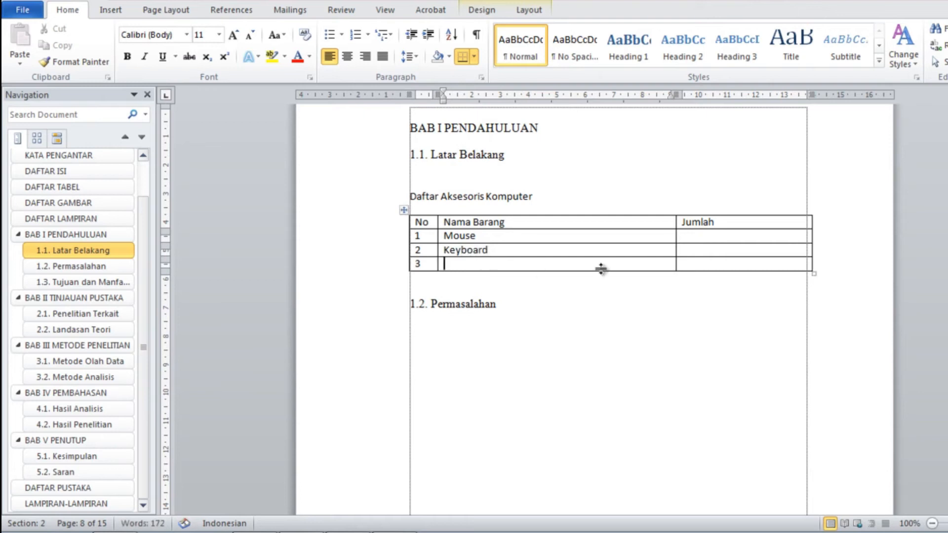
text(Speaker)
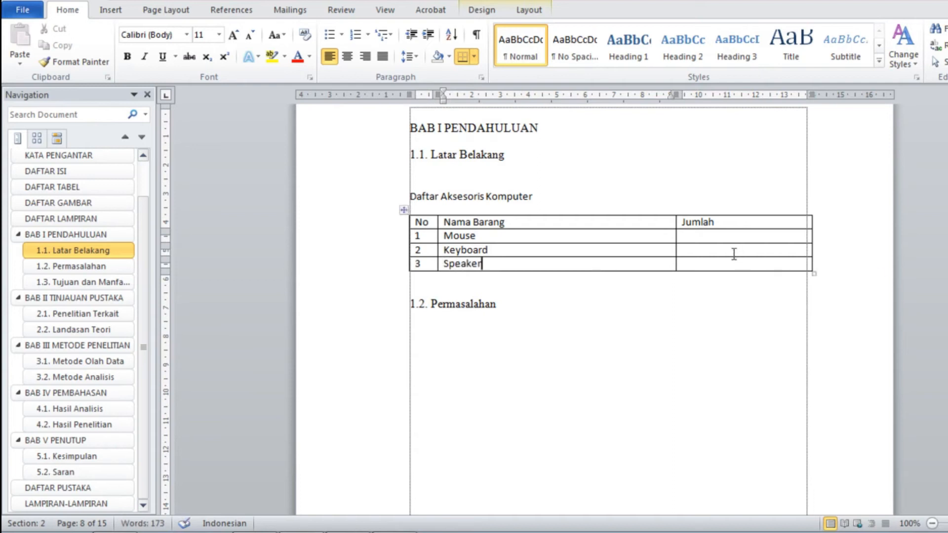
Enter the quantities 3, 4 and 2 in the Jumlah column for Mouse, Keyboard and Speaker
click(723, 236)
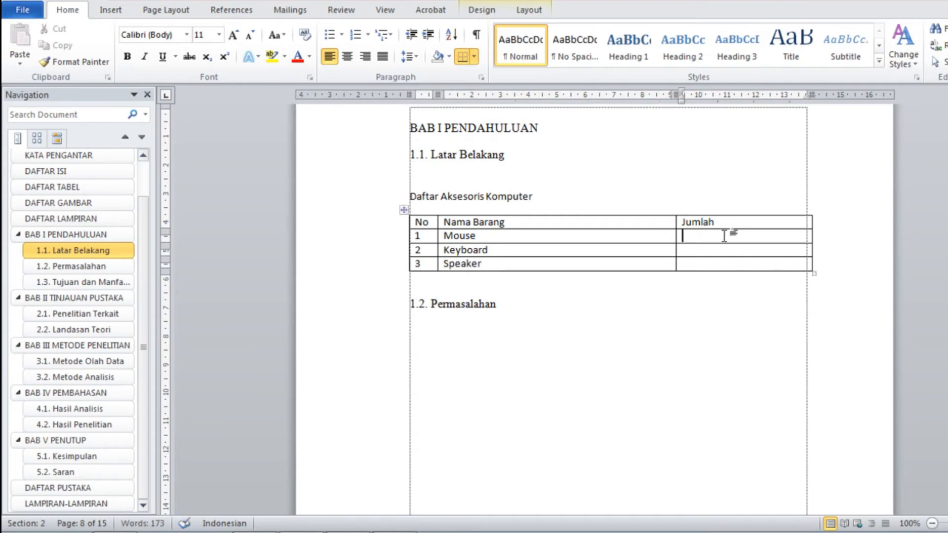
text(3)
click(706, 249)
text(4)
click(701, 266)
text(2)
click(554, 200)
click(467, 178)
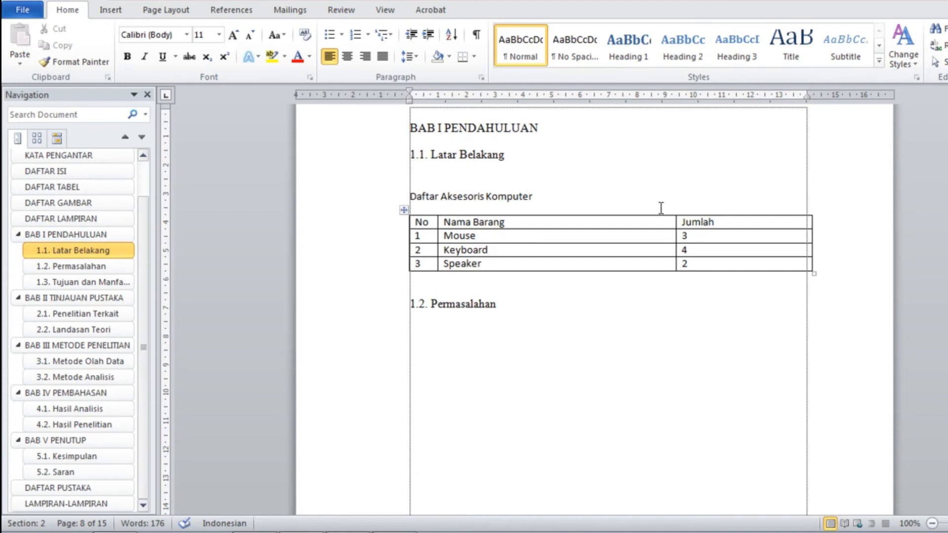
click(516, 301)
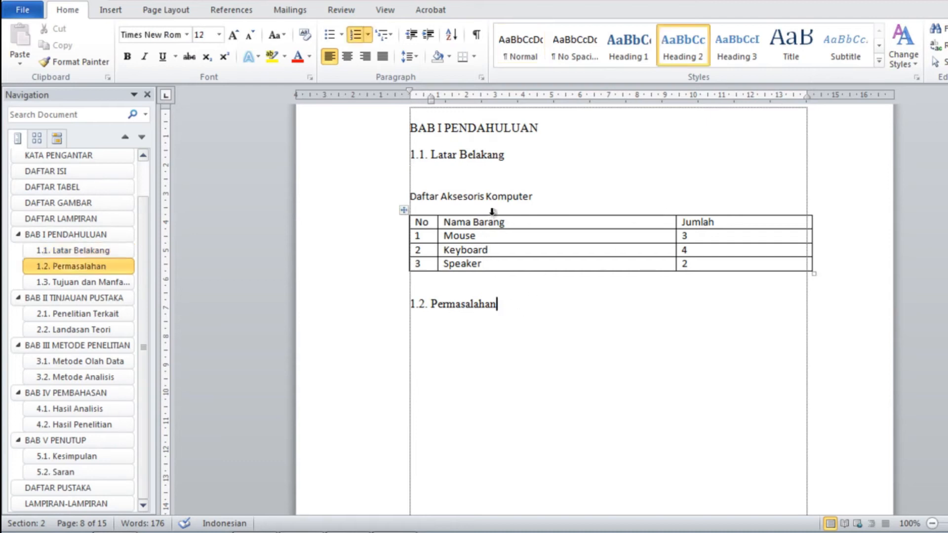
Start a caption for the Daftar Aksesoris Komputer line above the table and check the available caption labels
click(388, 205)
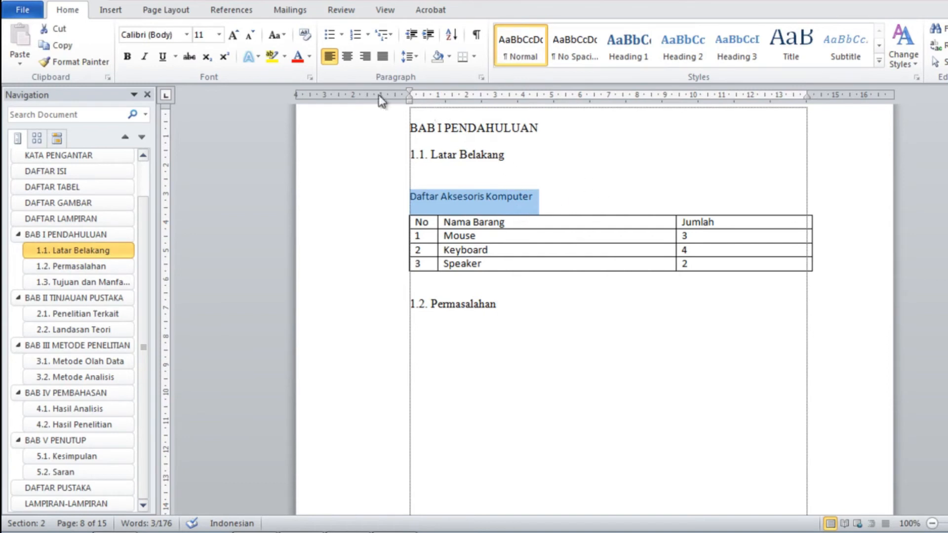
click(248, 16)
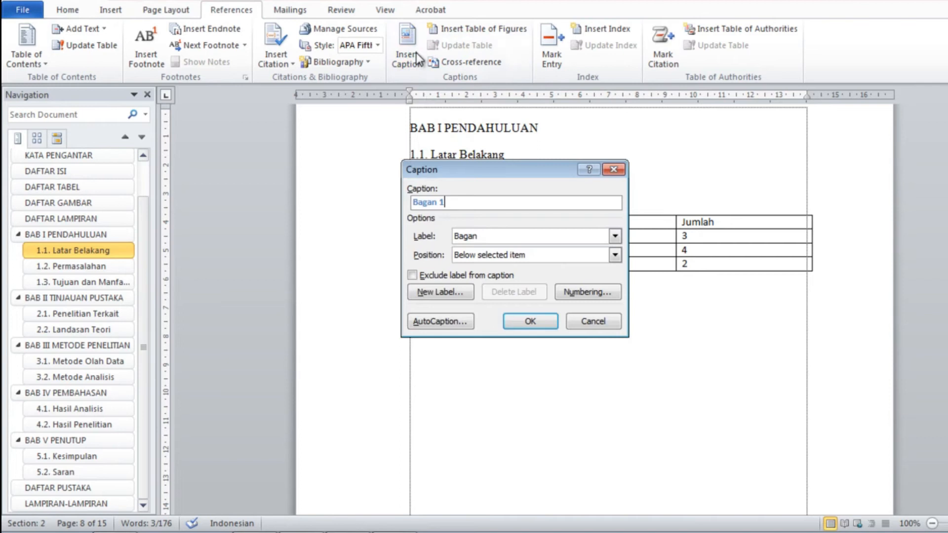
drag(533, 167, 751, 108)
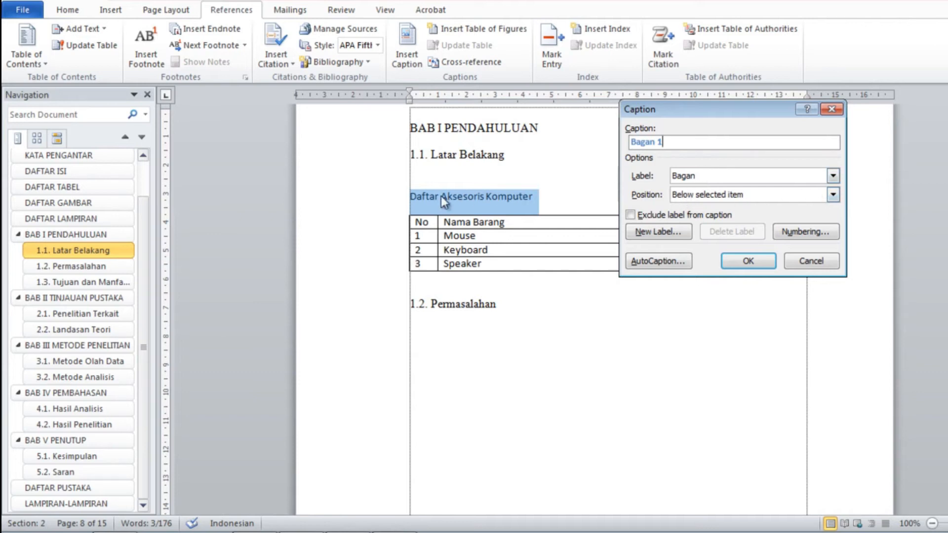
click(833, 176)
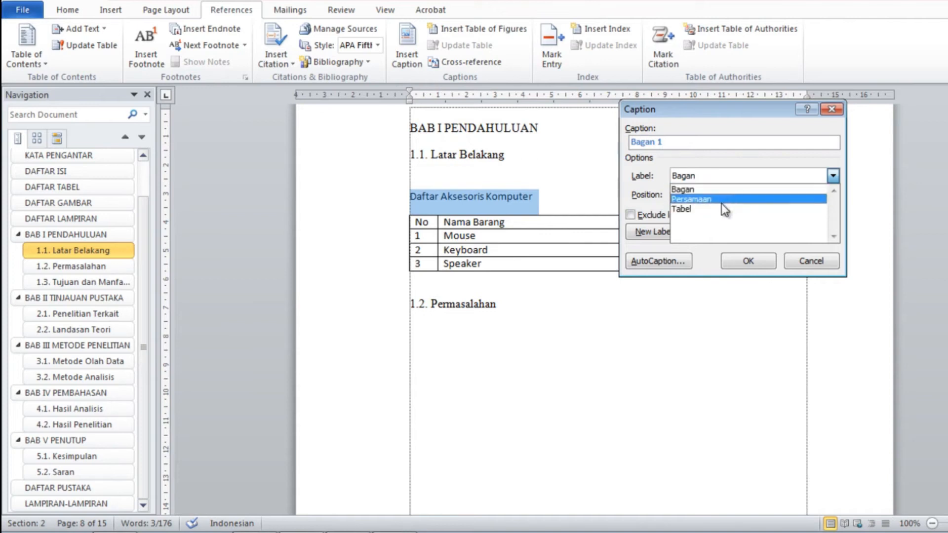
click(653, 185)
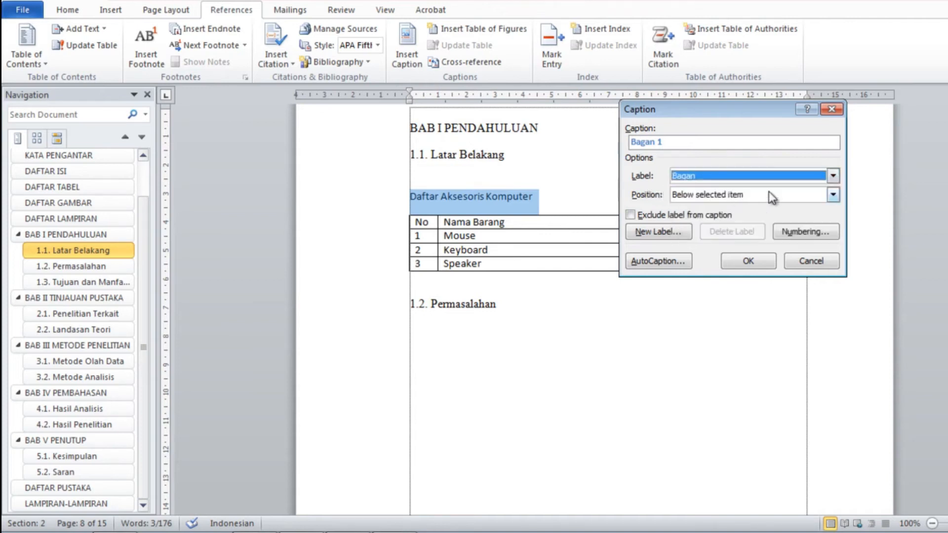
click(726, 177)
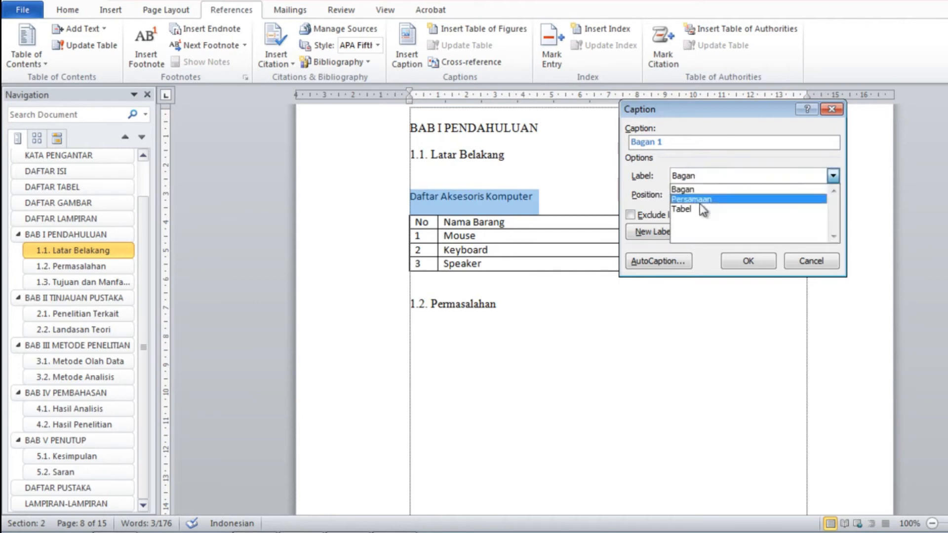
click(660, 179)
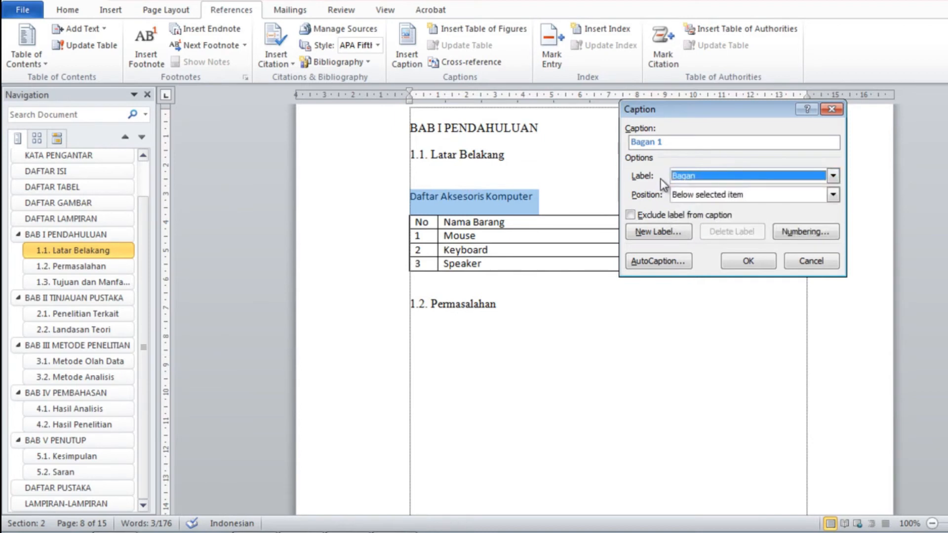
Create a new caption label named "Tabel 1."
click(673, 235)
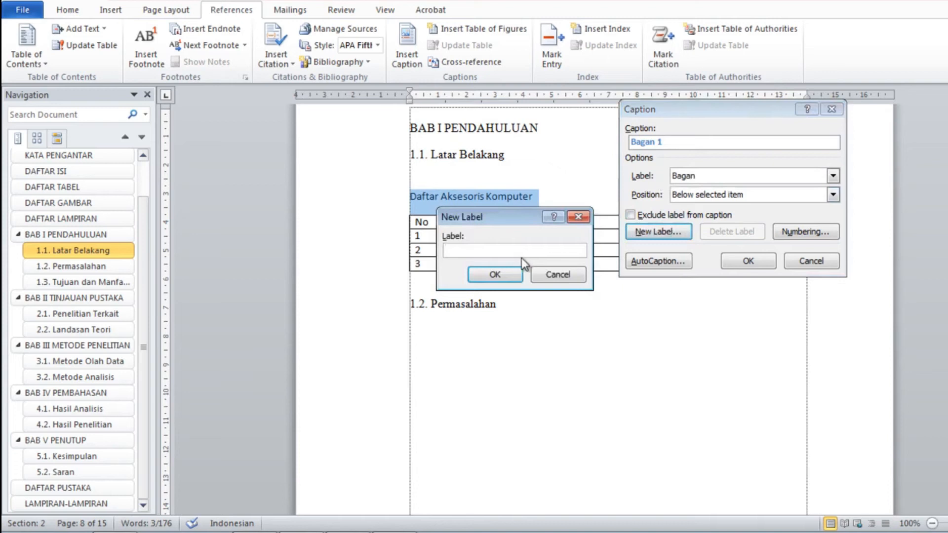
text(Tabel 1.1)
key(BackSpace)
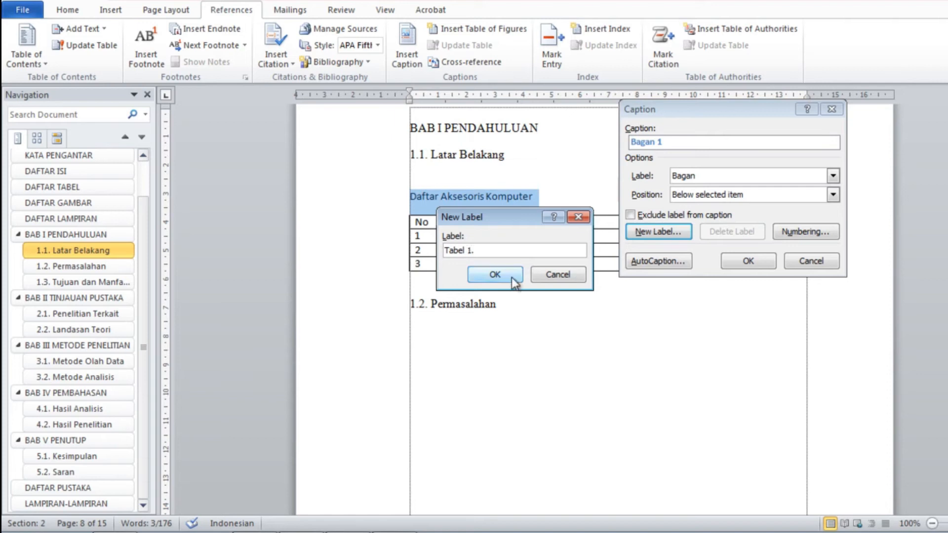
key(BackSpace)
click(470, 250)
double_click(471, 250)
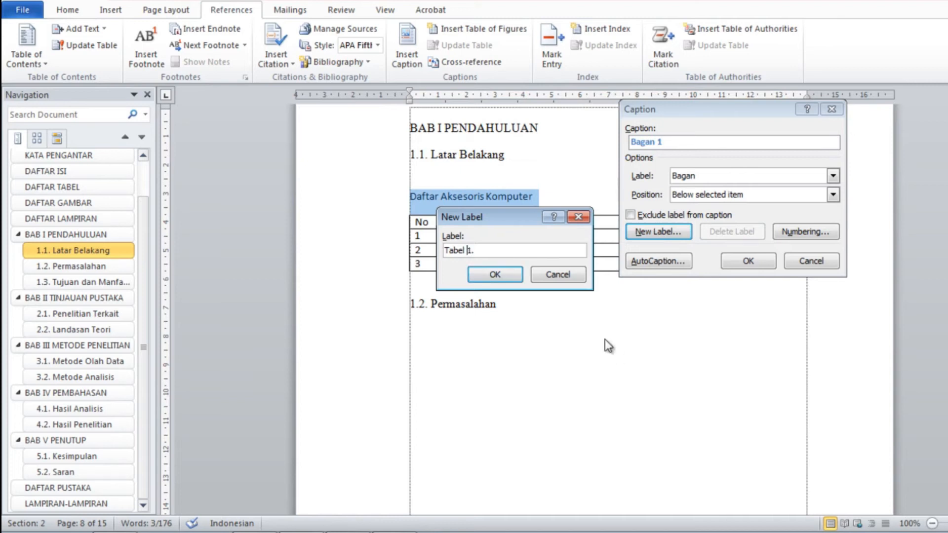
click(497, 275)
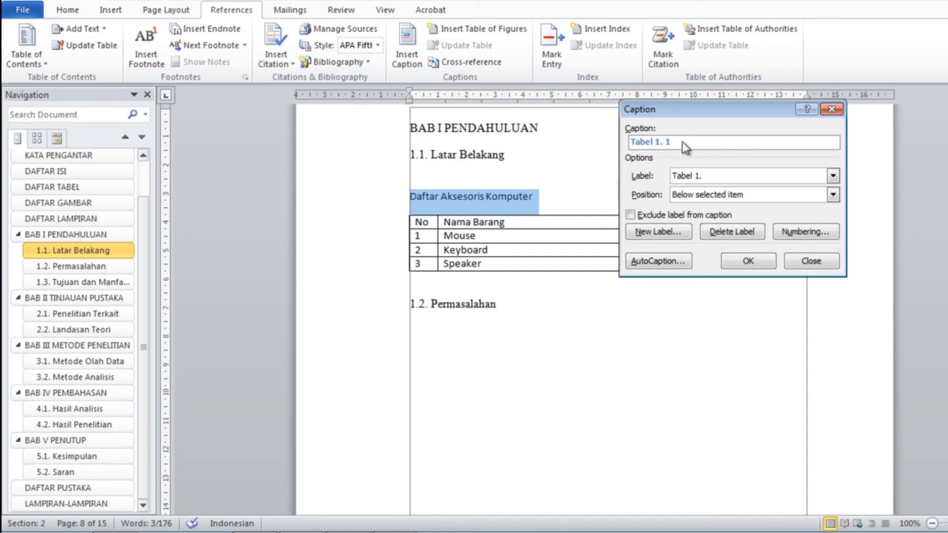
Insert the caption "Tabel 1. 1" directly in front of the Daftar Aksesoris Komputer title, on the same line
click(748, 261)
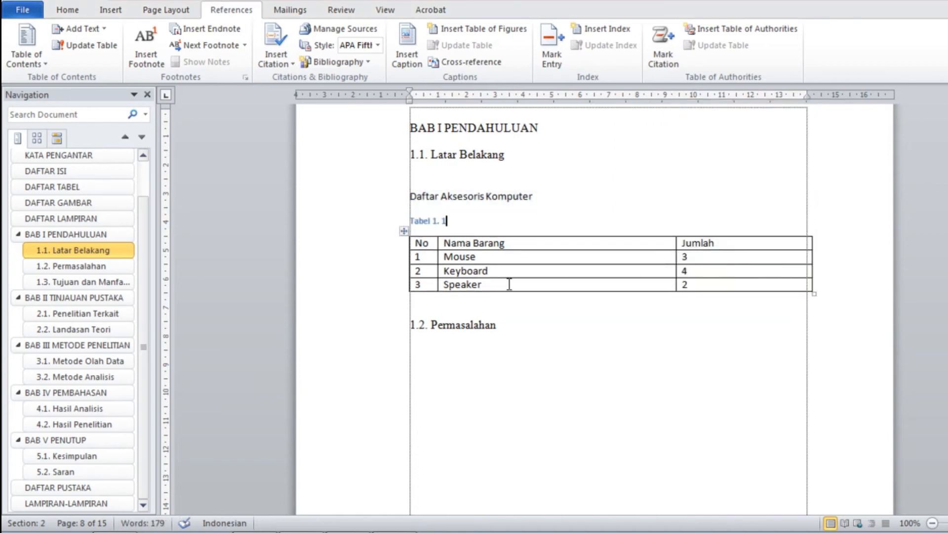
key(ctrl+z)
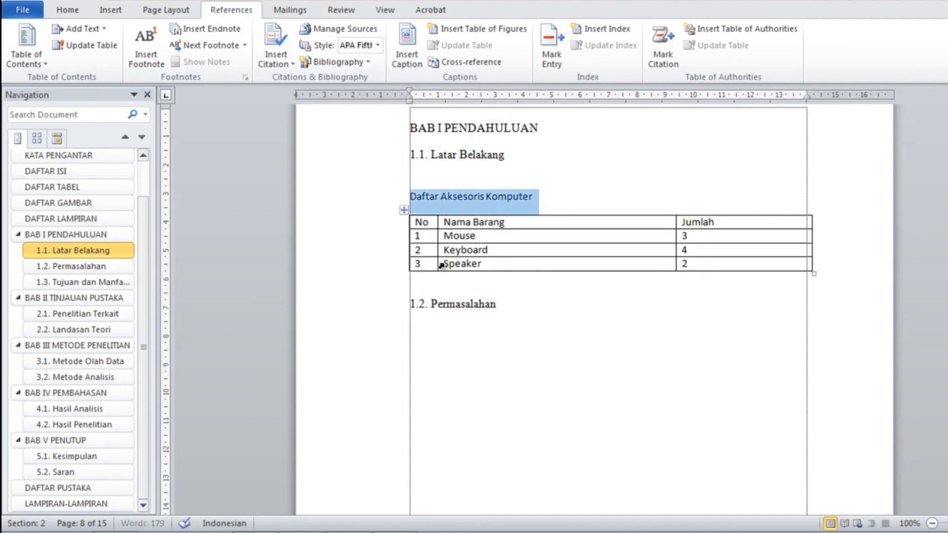
click(411, 196)
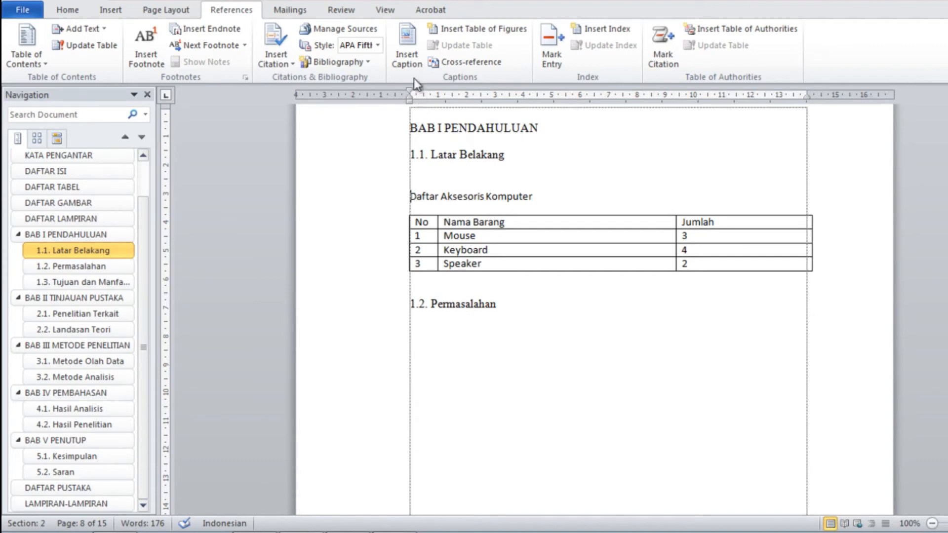
click(408, 57)
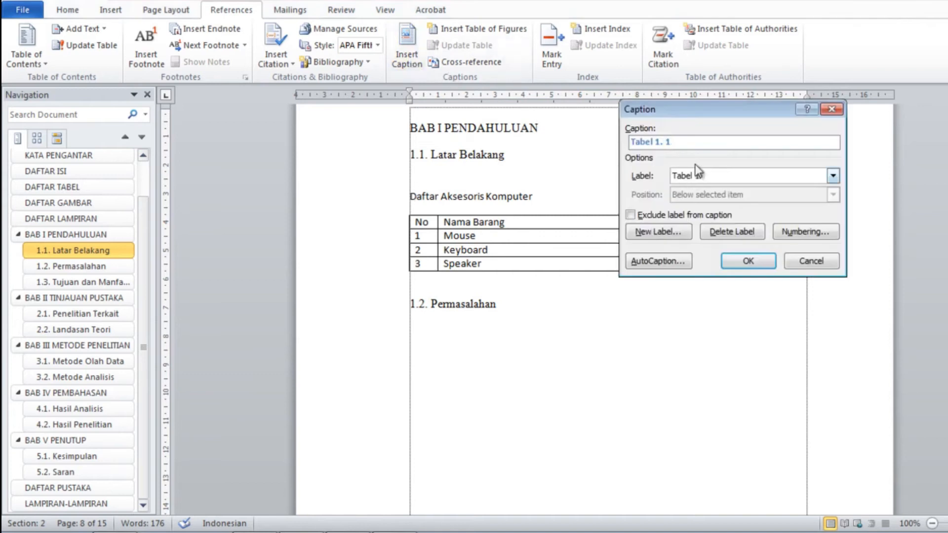
drag(692, 115, 696, 136)
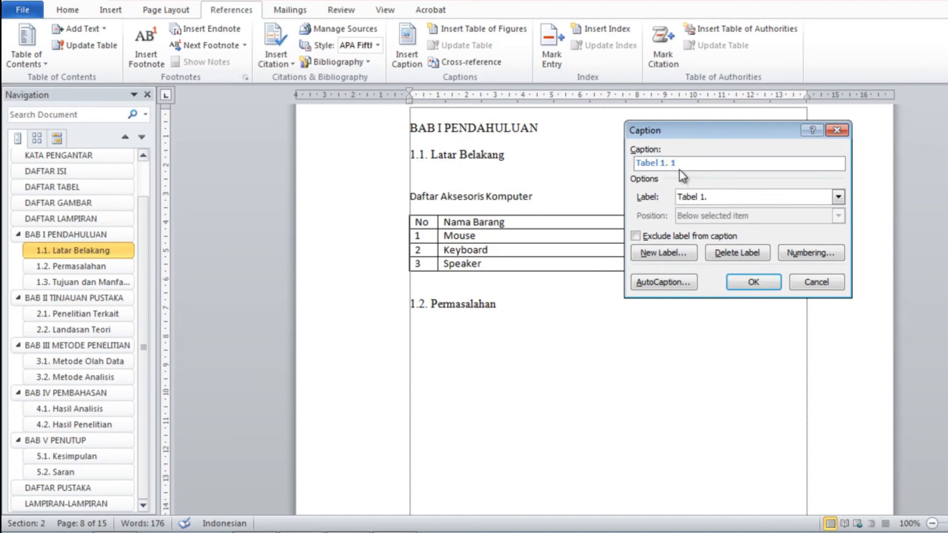
click(763, 280)
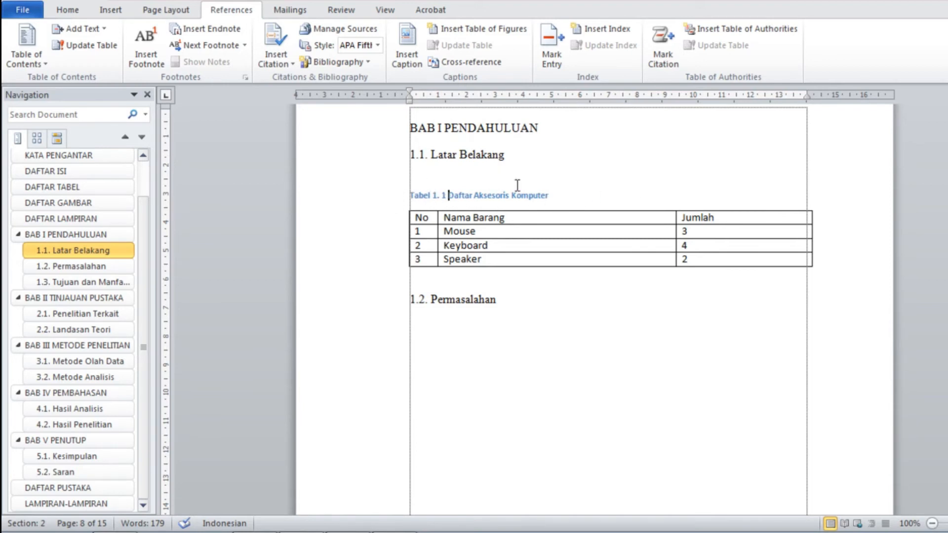
Format the whole table caption as Times New Roman, size 12, black and not bold
click(390, 200)
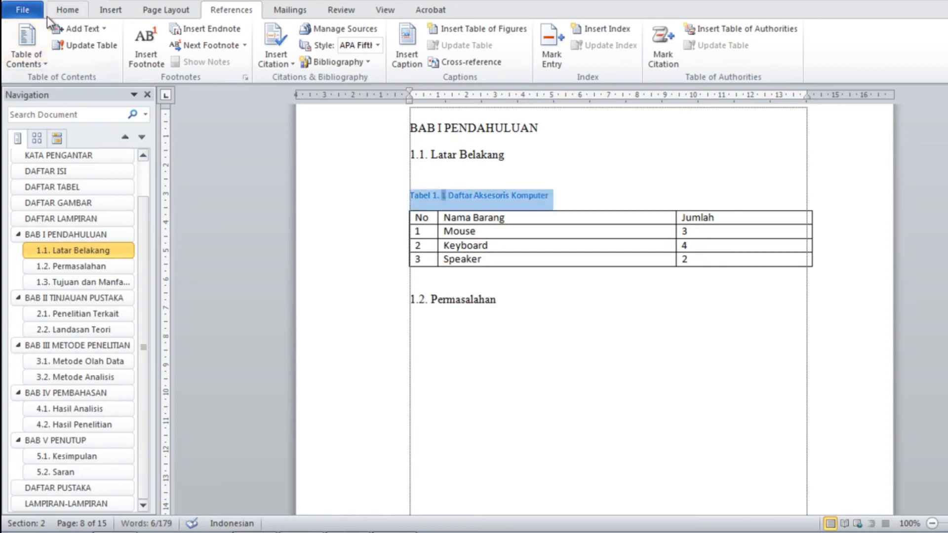
click(73, 12)
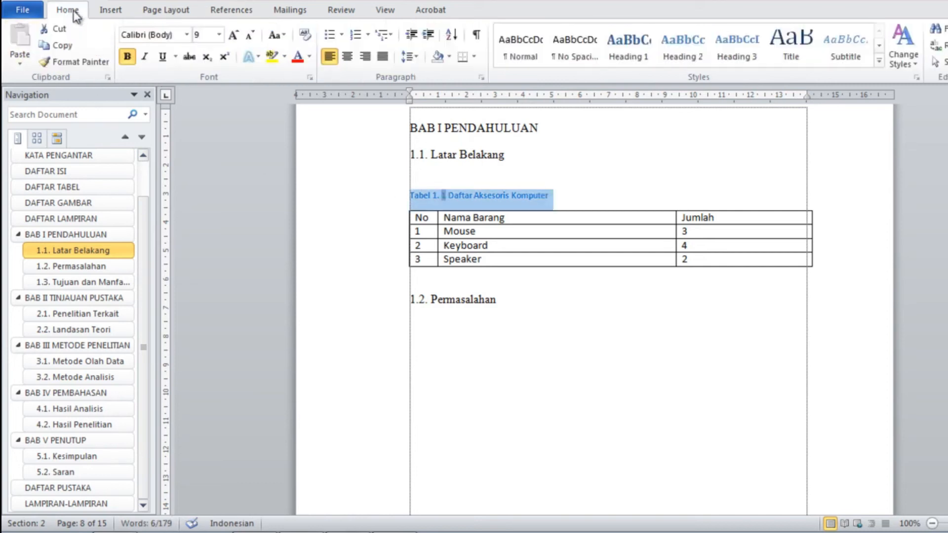
click(187, 35)
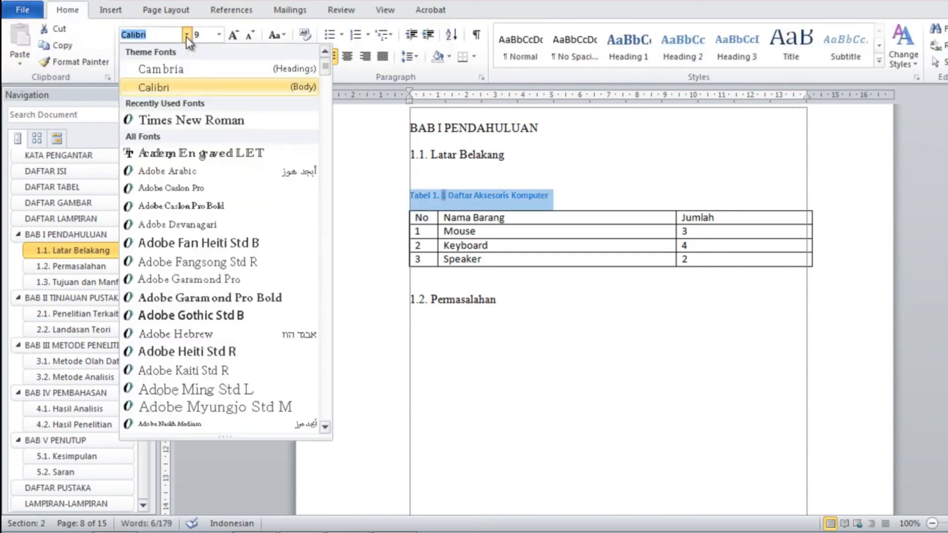
click(213, 120)
click(219, 35)
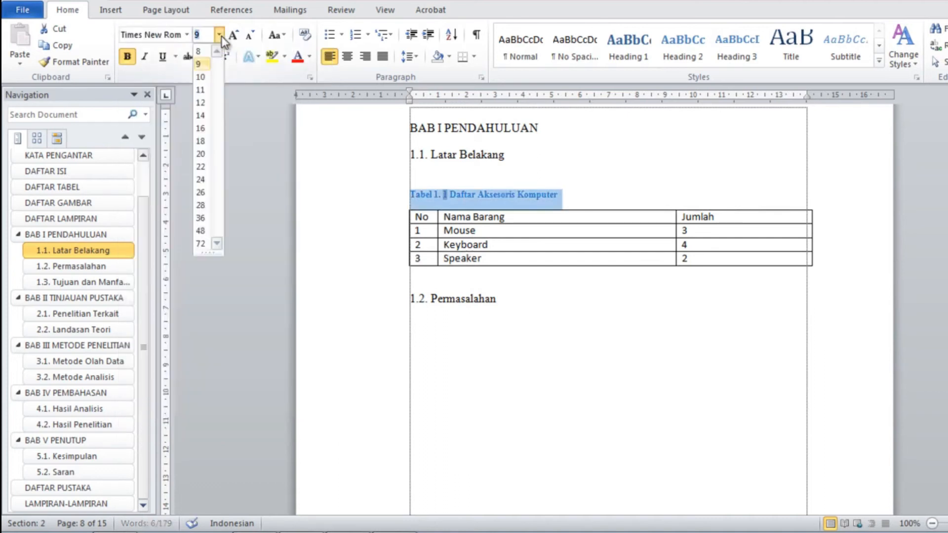
click(202, 103)
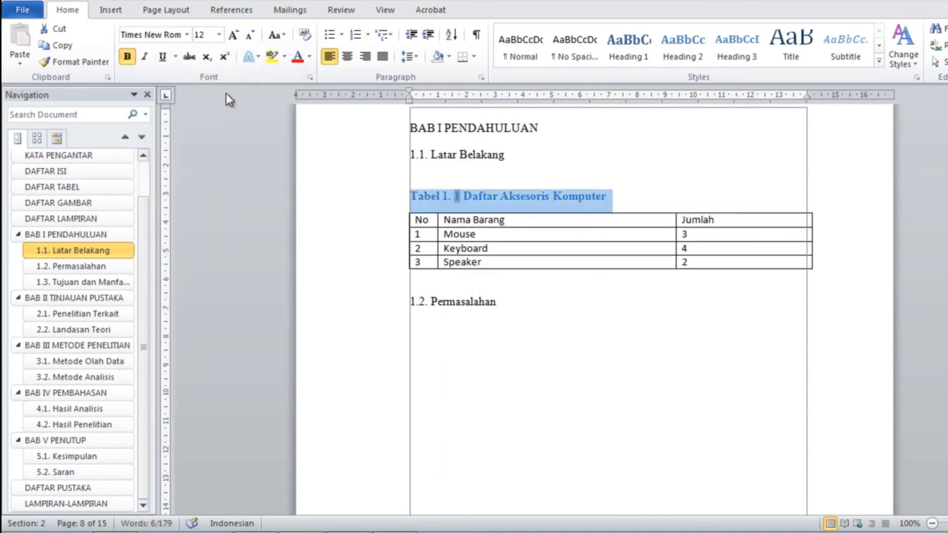
click(310, 57)
click(313, 76)
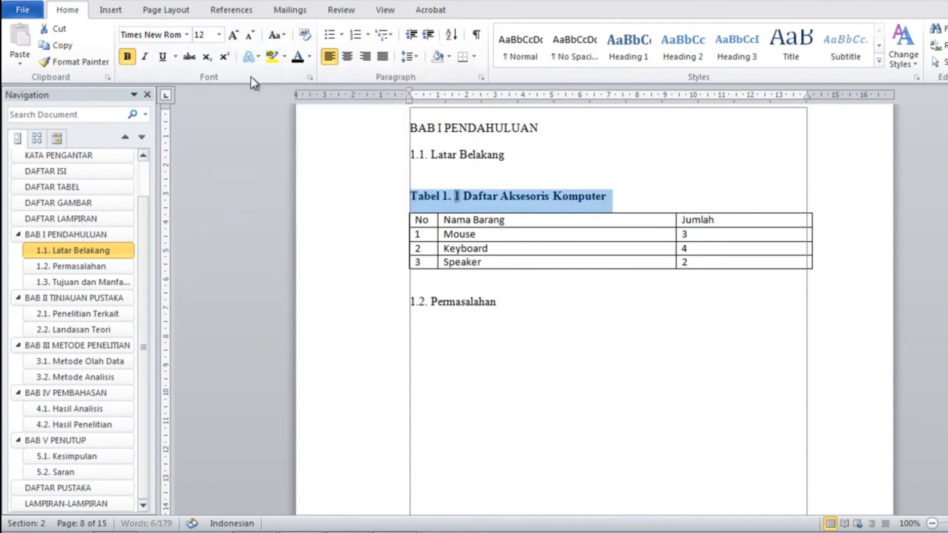
click(127, 57)
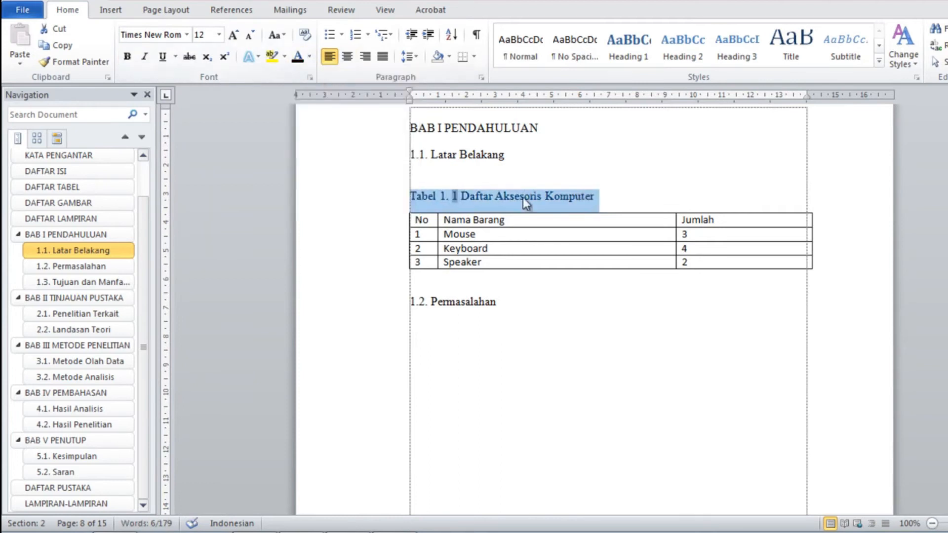
Remove the space inside the caption number so it reads Tabel 1.1, and center the caption above the table
click(484, 195)
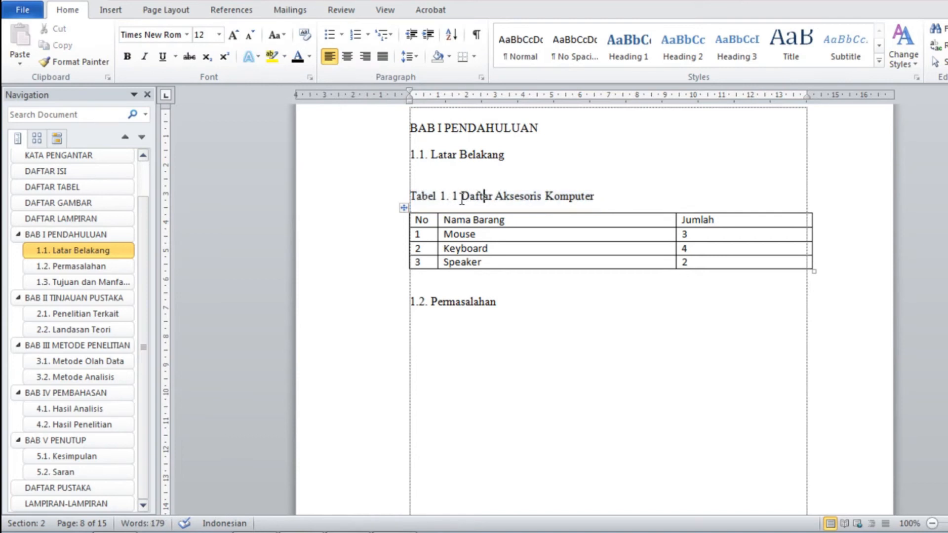
click(453, 197)
key(BackSpace)
click(573, 198)
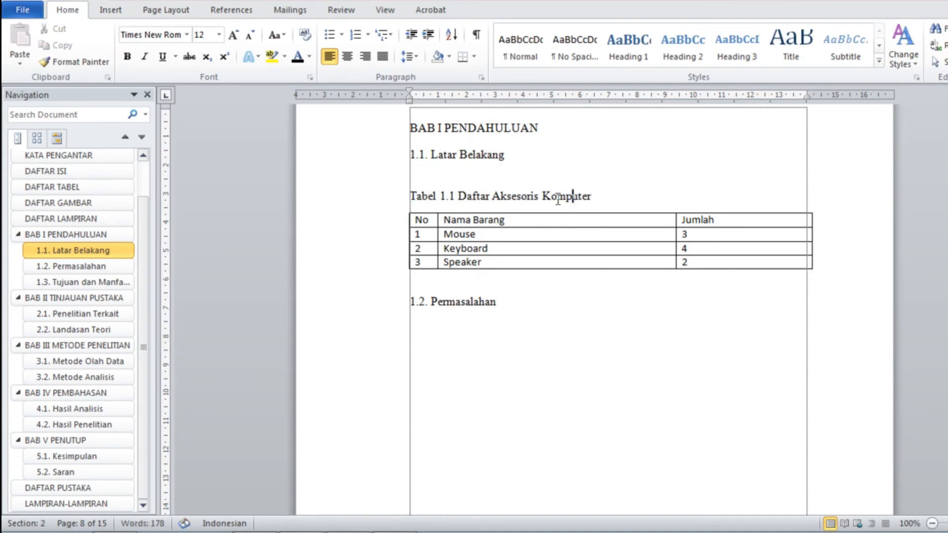
click(348, 56)
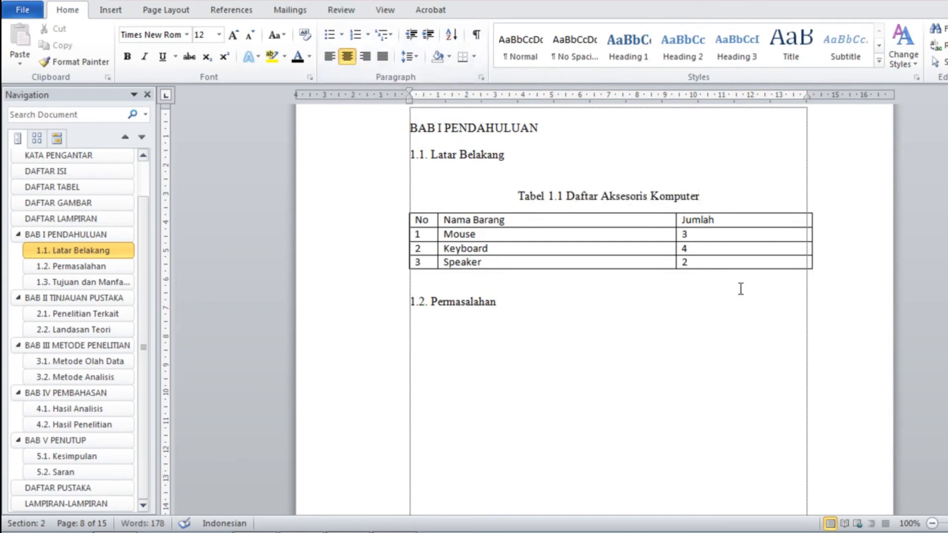
Add an empty line below the table and paste a copy of the whole table there, above 1.2. Permasalahan
click(448, 285)
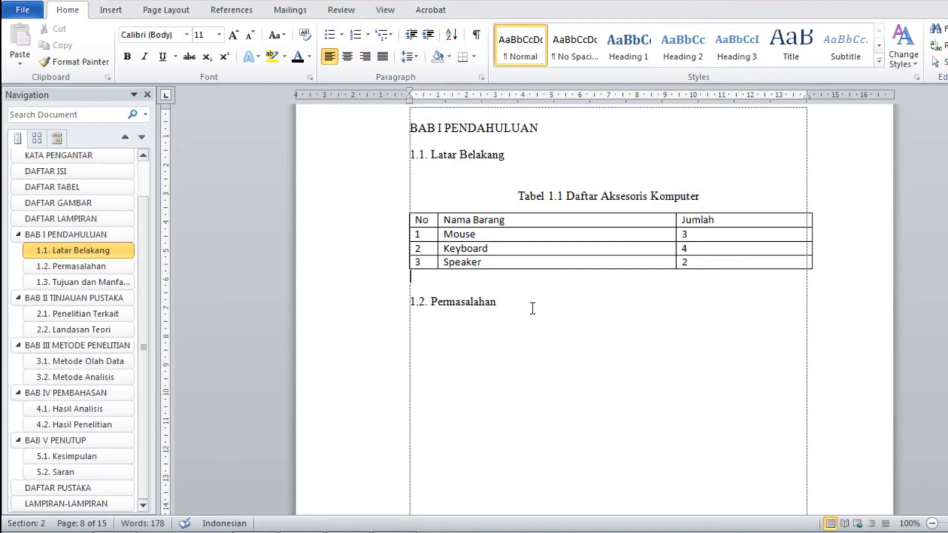
key(Return)
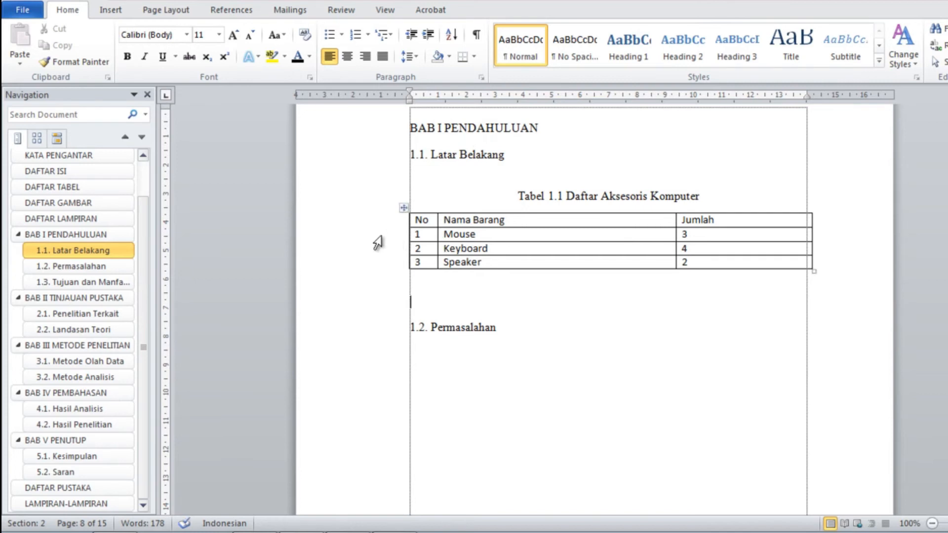
click(404, 209)
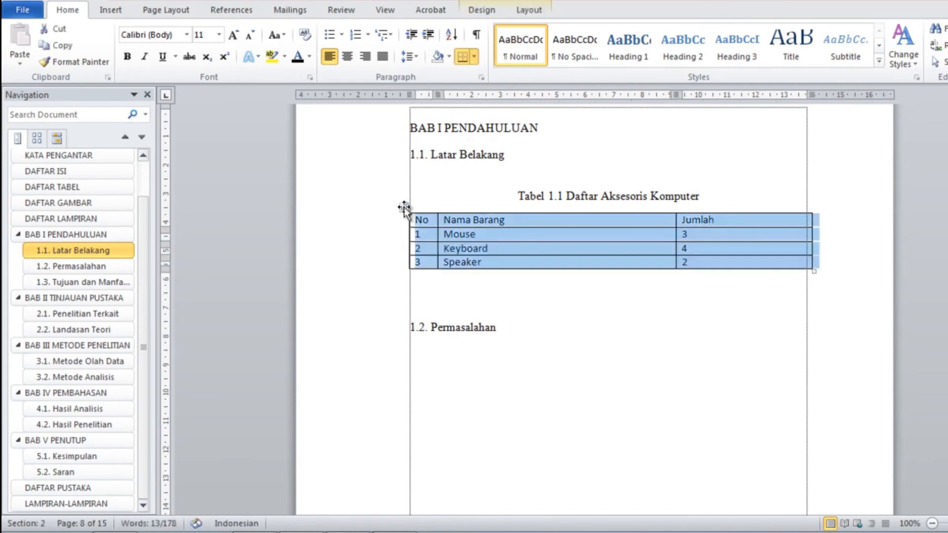
right_click(404, 209)
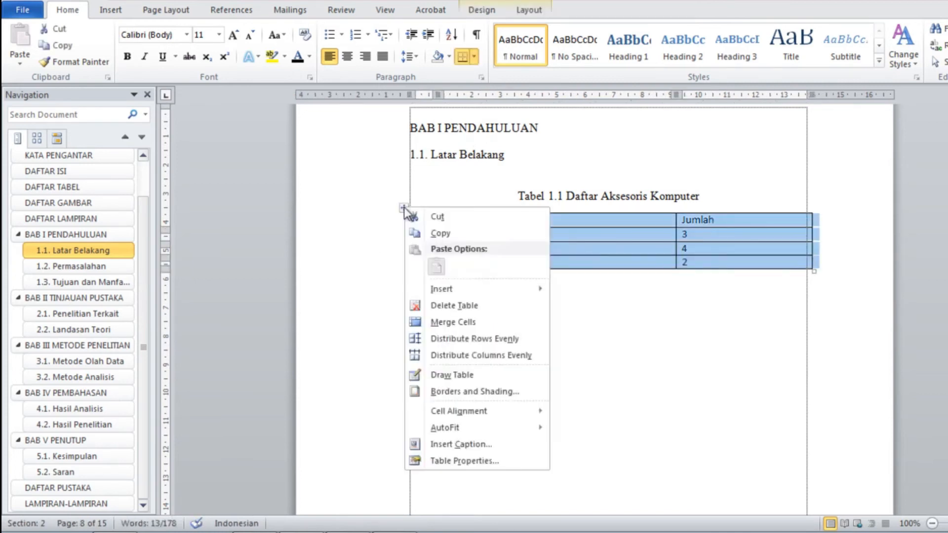
click(452, 235)
click(456, 309)
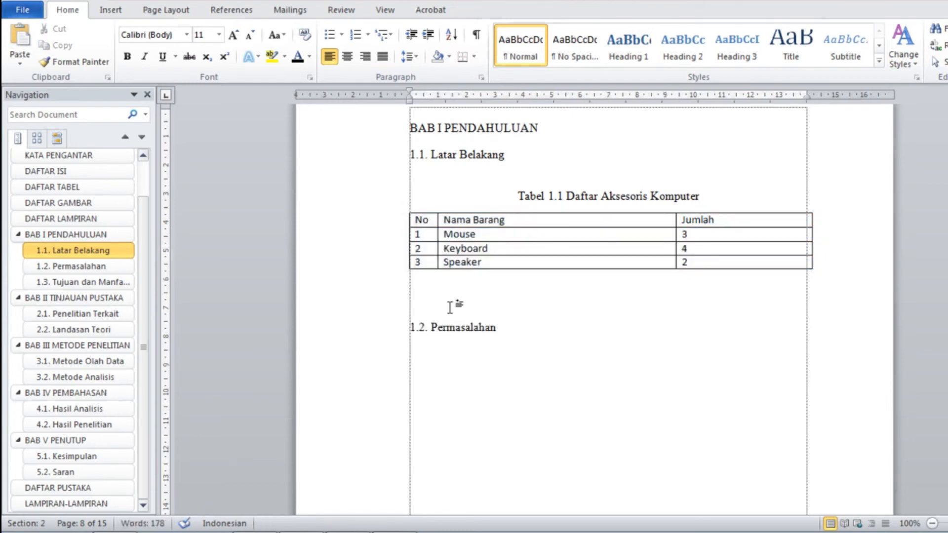
key(ctrl+v)
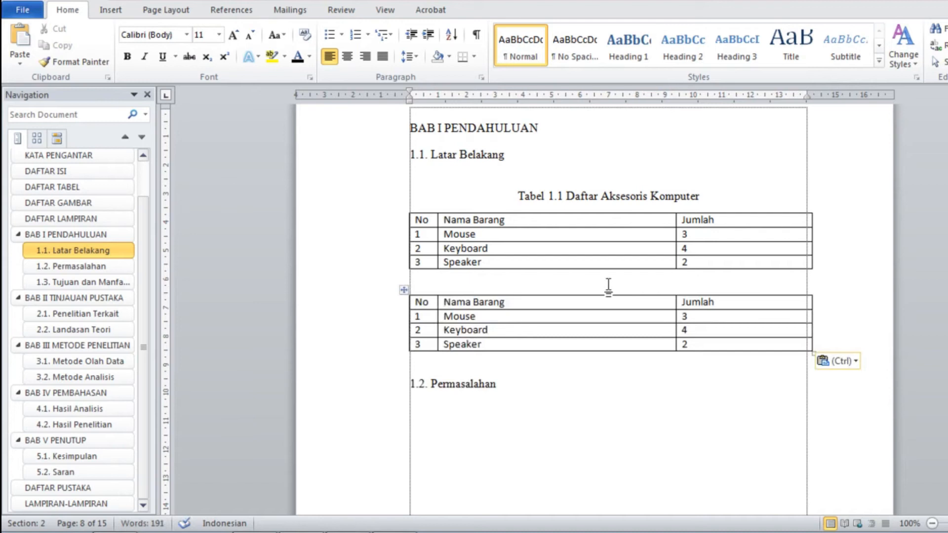
Enter the title Daftar Aksesoris Komputer 1 above the second table, with an empty line separating it from the first table
text(D)
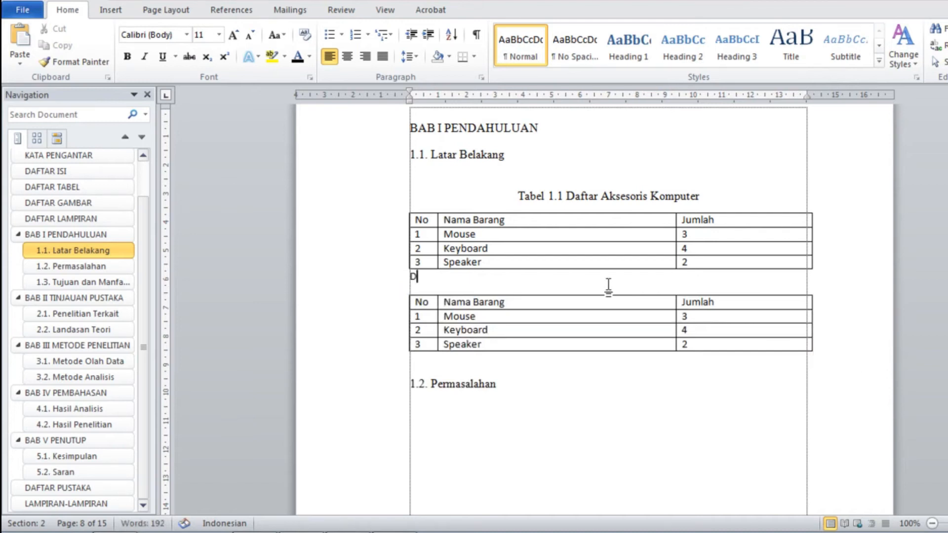
text(aftar Akses)
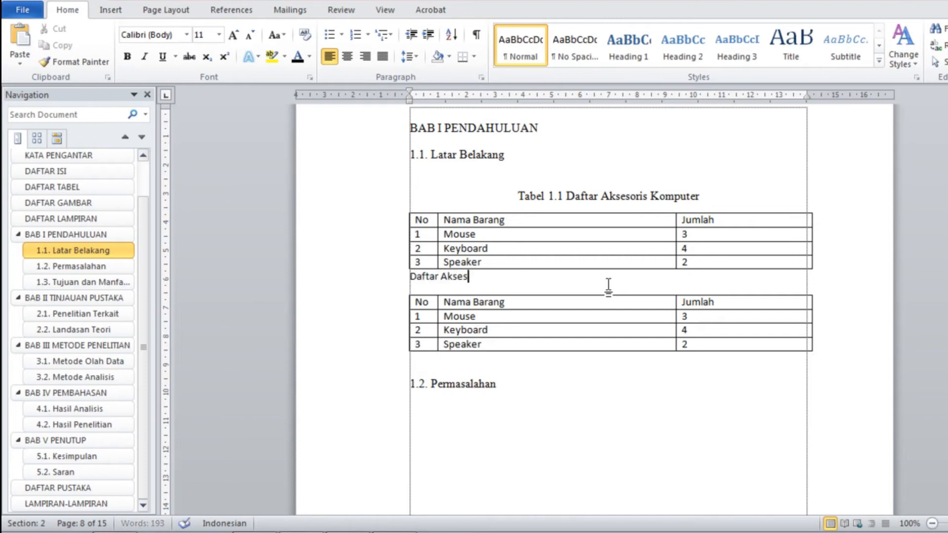
text(oris Komputer)
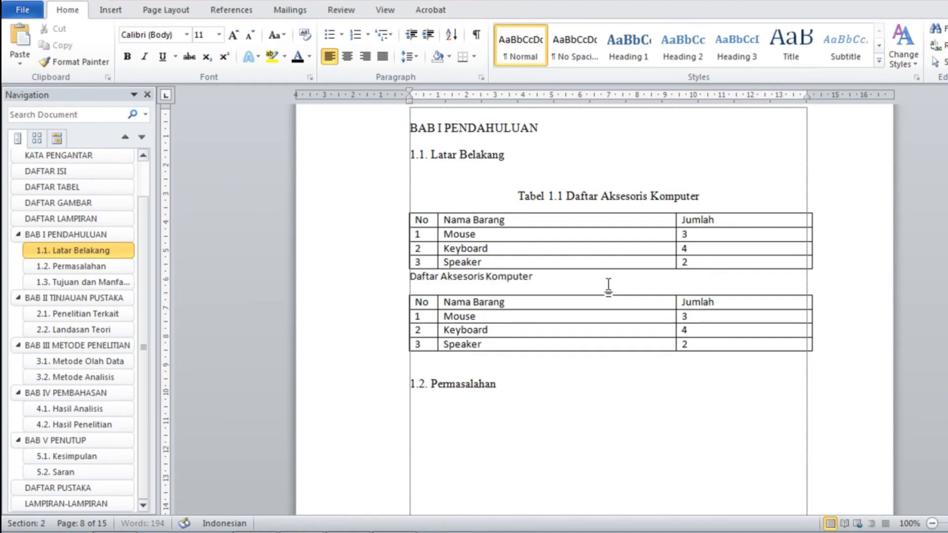
text( 1)
click(411, 276)
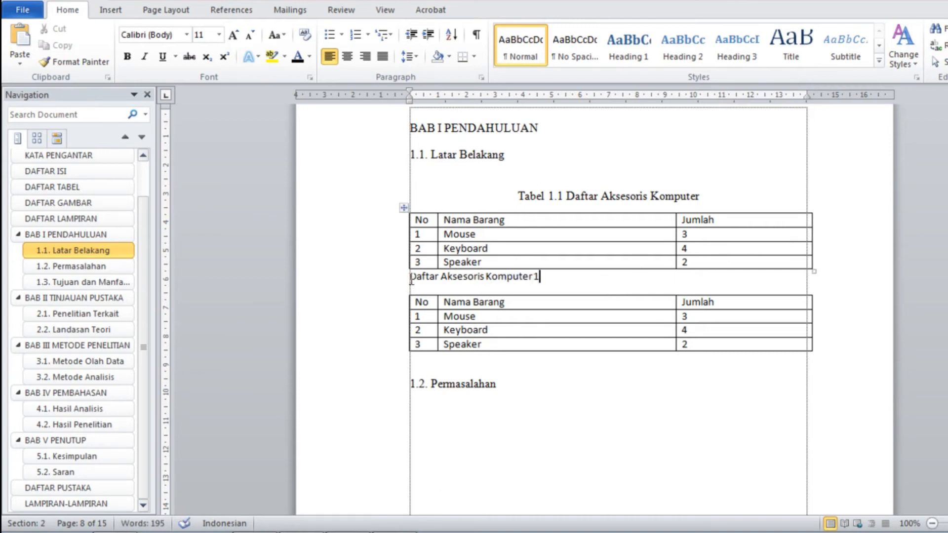
key(Return)
click(587, 302)
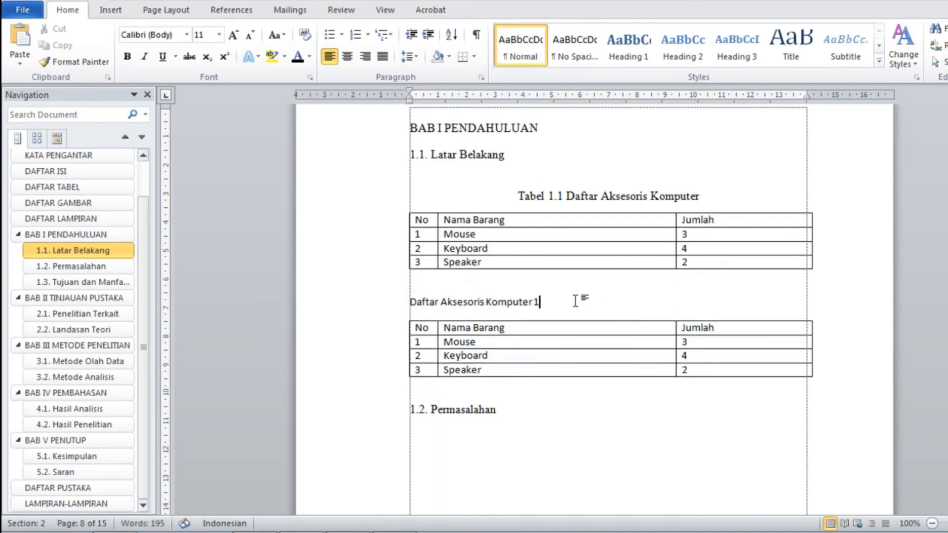
Insert the caption "Tabel 1. 2" directly in front of the Daftar Aksesoris Komputer 1 title, on the same line
click(377, 302)
click(566, 302)
click(245, 17)
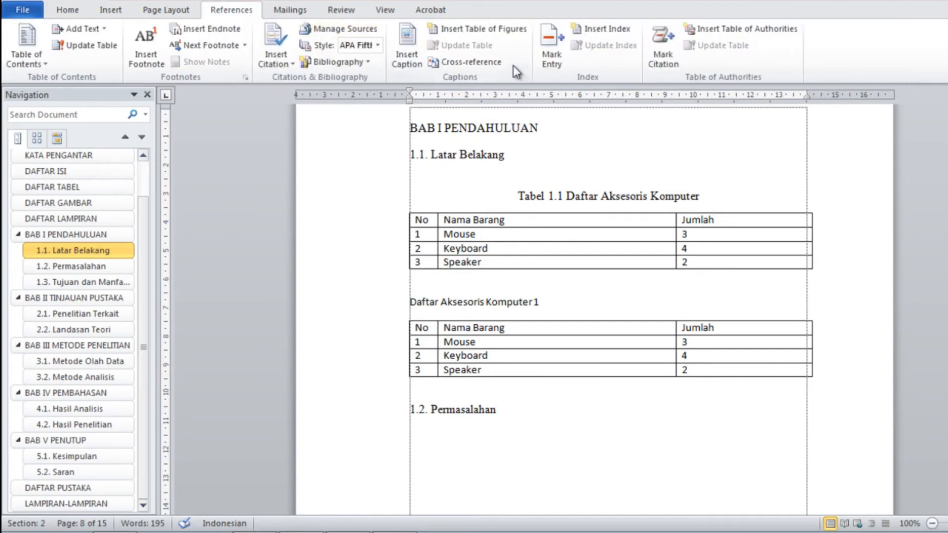
click(415, 67)
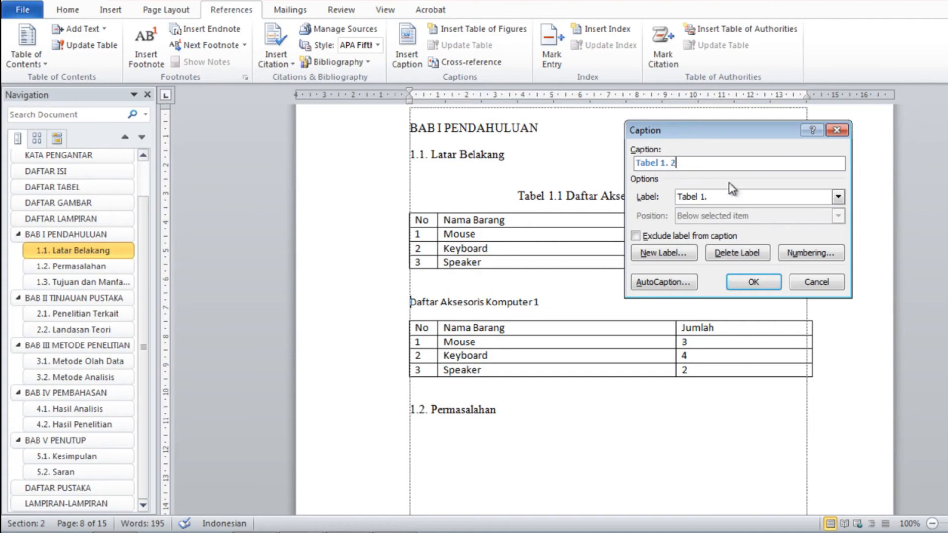
click(761, 280)
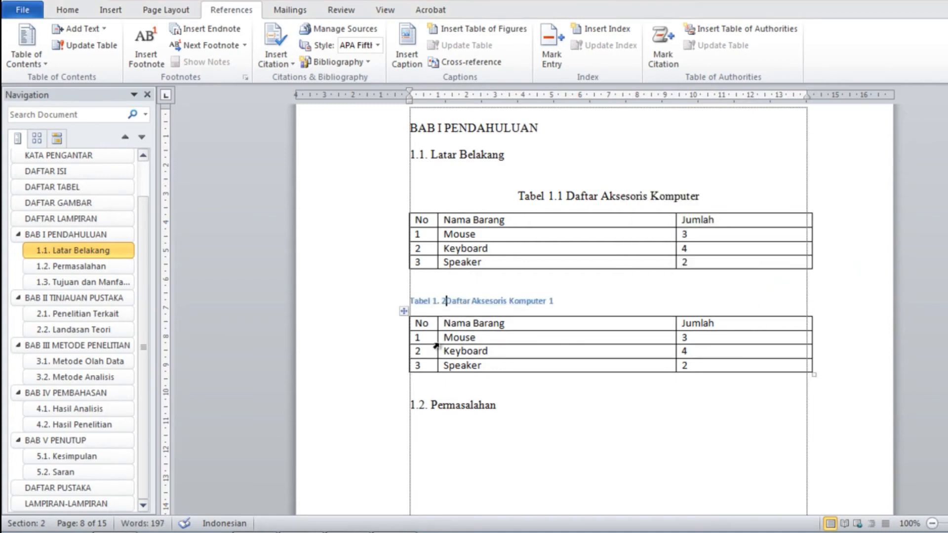
Format the second table's whole caption as Times New Roman, size 12, black and not bold, and center it
click(374, 310)
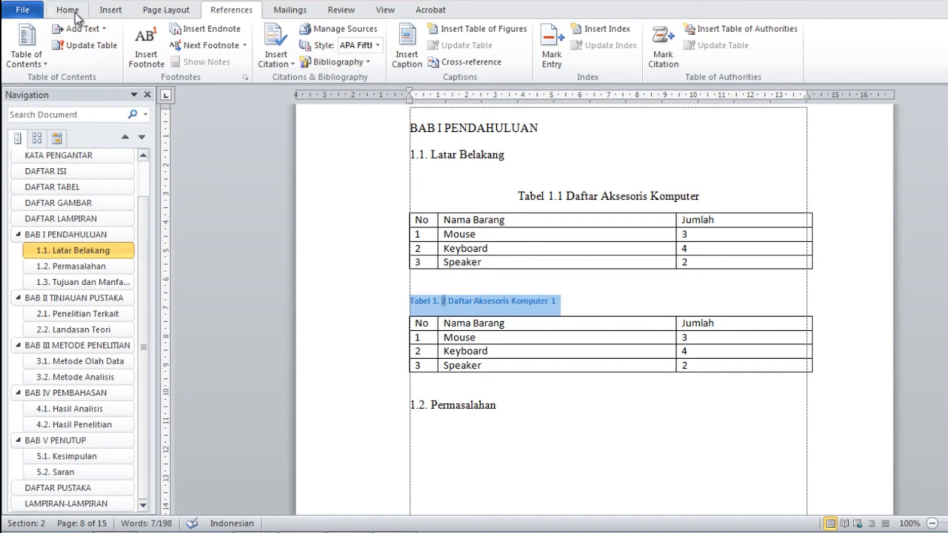
click(76, 15)
click(187, 34)
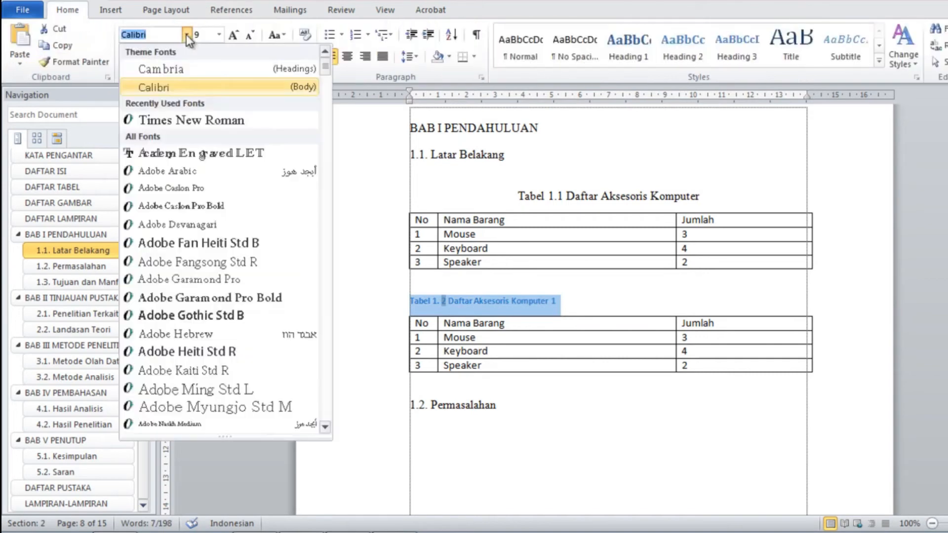
click(180, 121)
click(218, 35)
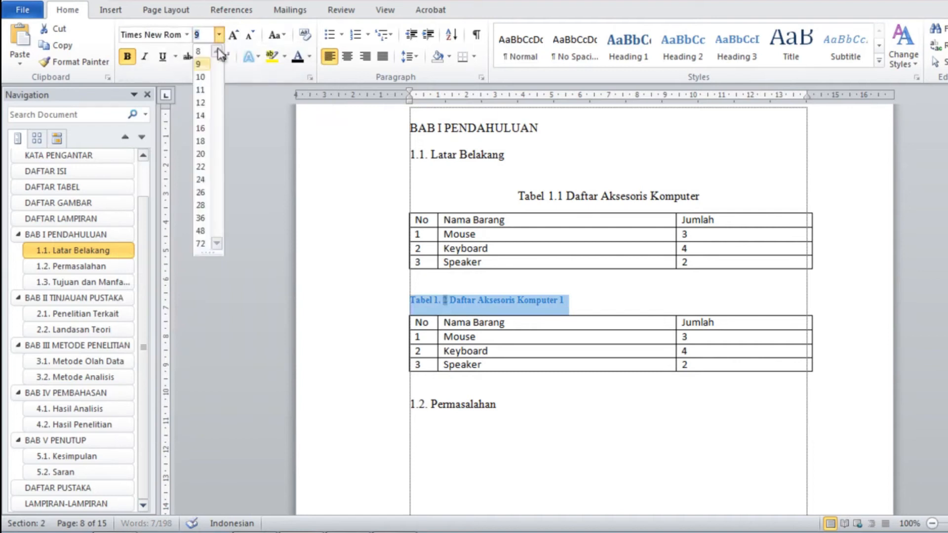
click(205, 105)
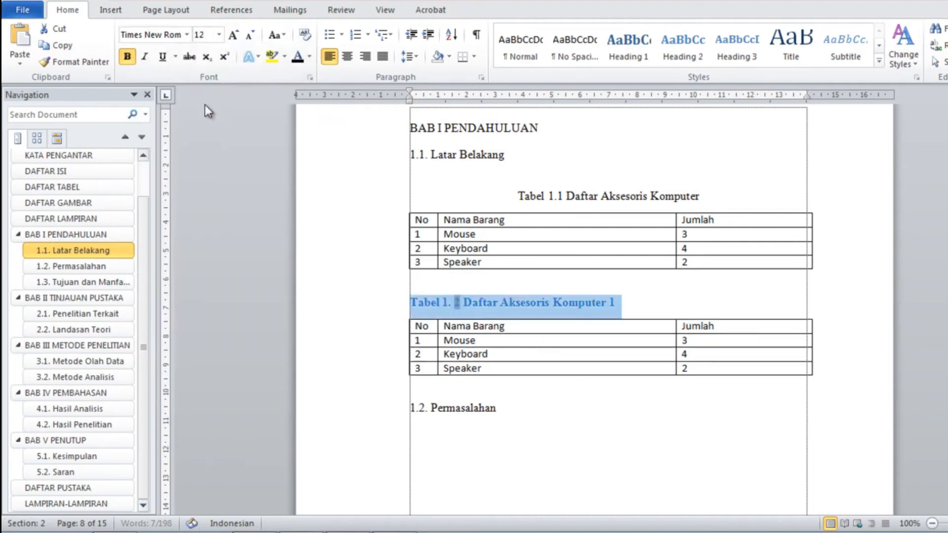
click(127, 56)
click(347, 57)
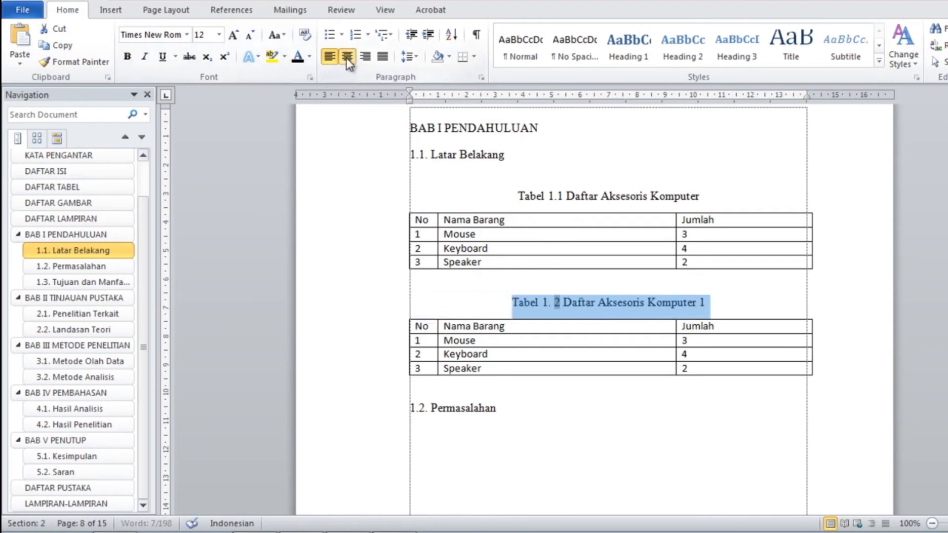
Remove the space inside the second caption's number so it reads Tabel 1.2
click(554, 303)
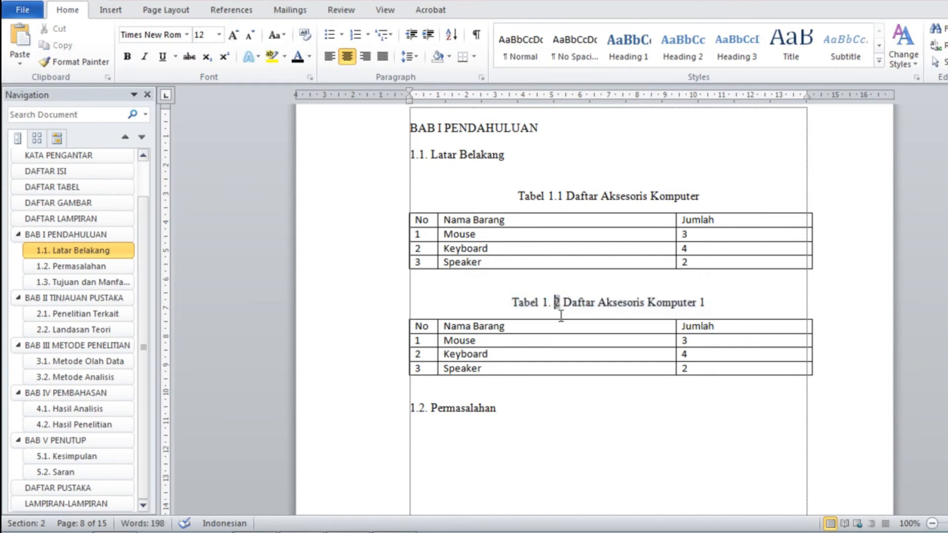
key(BackSpace)
click(726, 299)
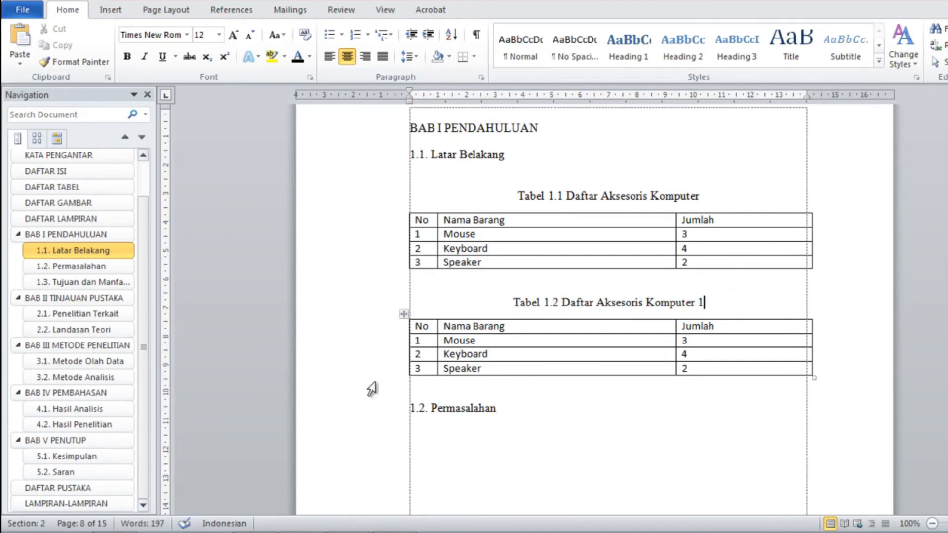
click(562, 189)
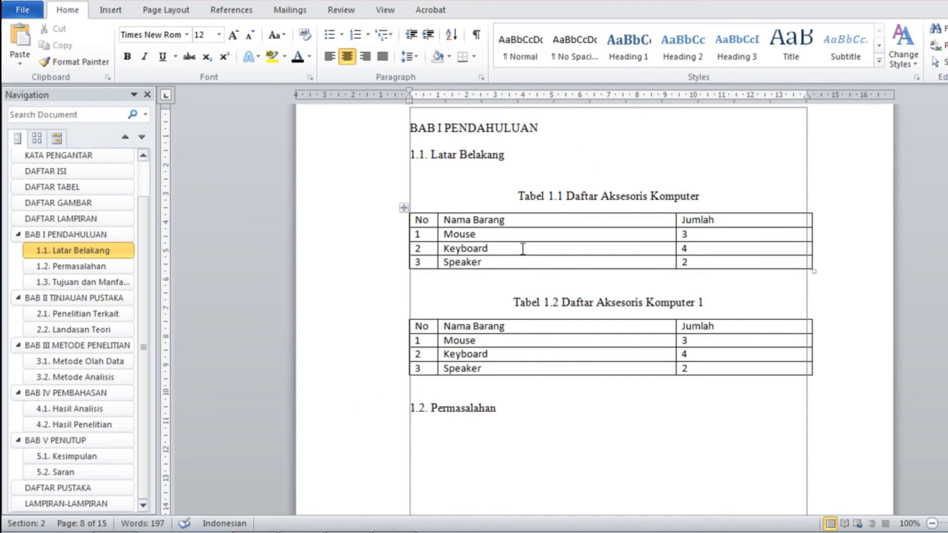
scroll(595, 266, down, 6)
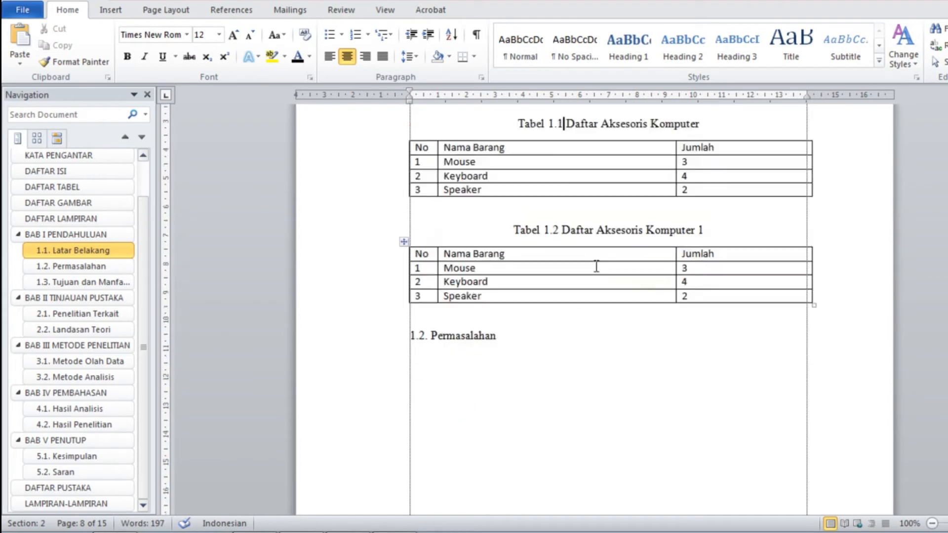
scroll(594, 266, up, 3)
scroll(594, 266, up, 6)
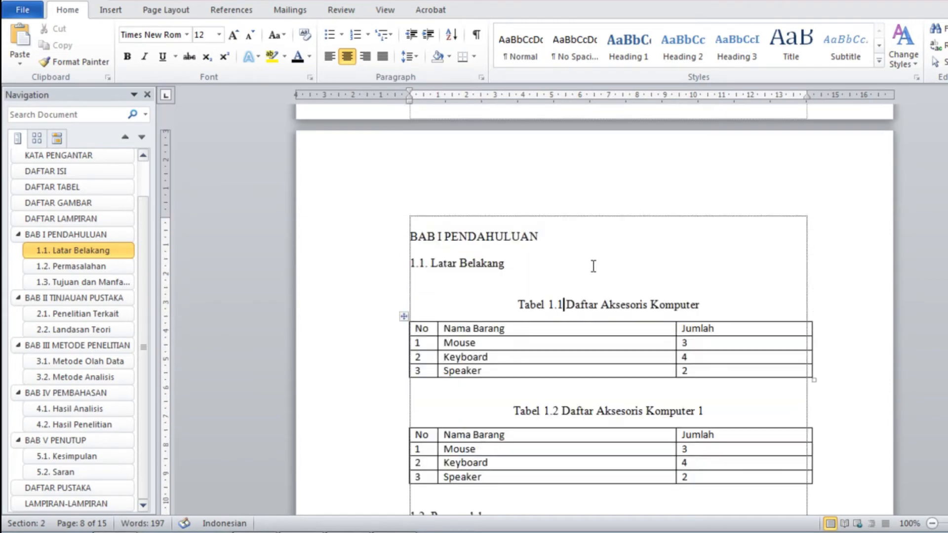
scroll(594, 266, down, 3)
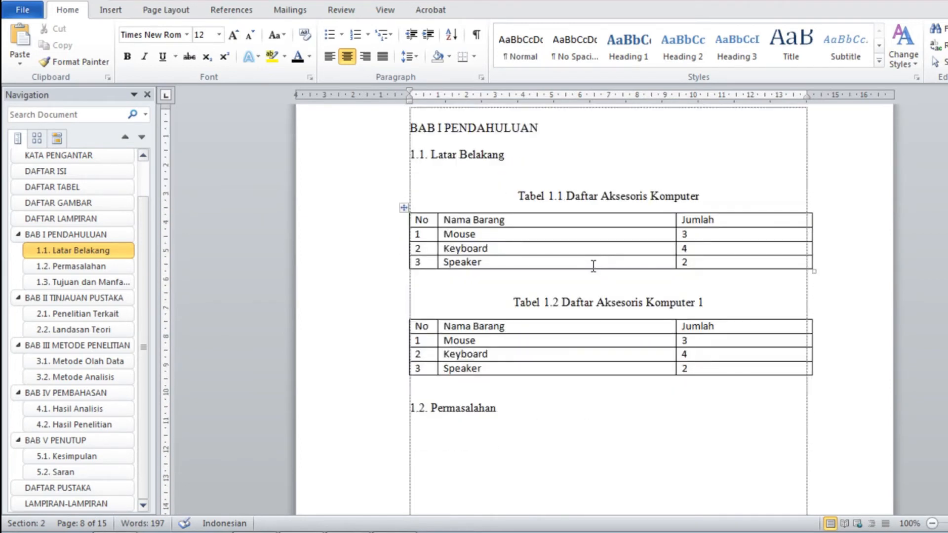
Add empty lines below 2.1. Penelitian Terkait in BAB II and paste a copy of the accessories table there
click(79, 298)
click(558, 144)
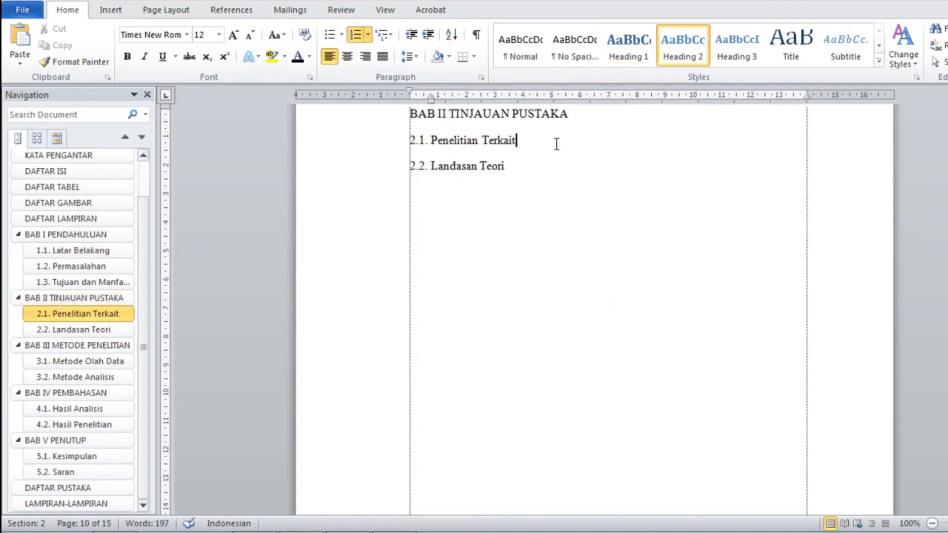
key(Return)
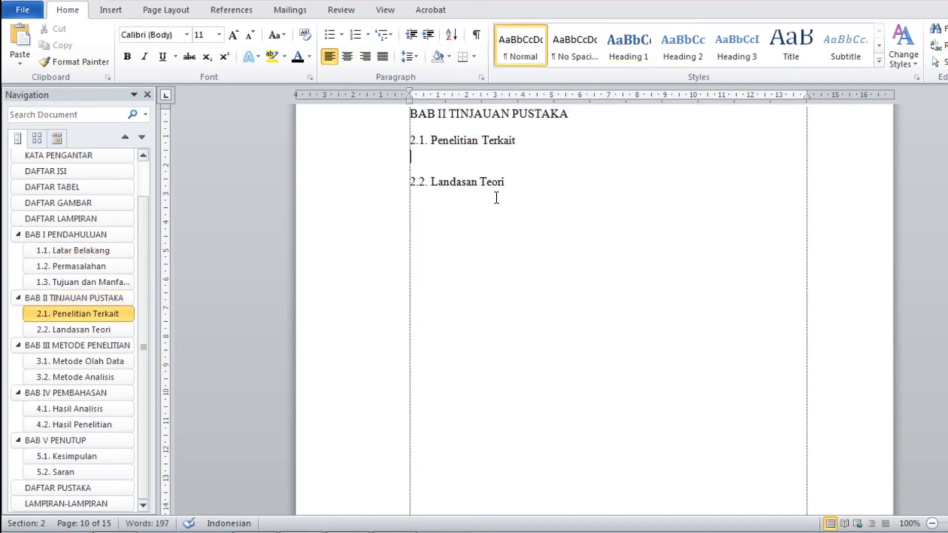
key(Return)
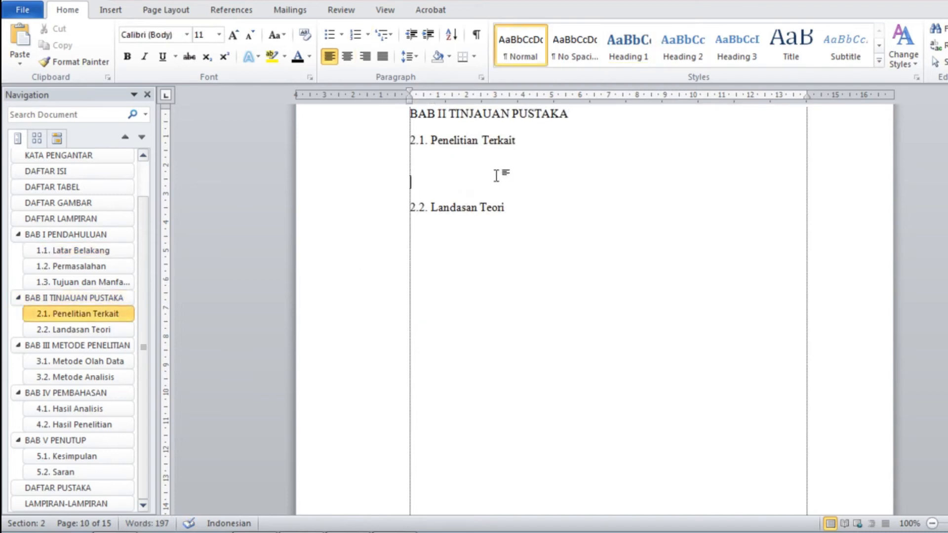
text(No	Nama Barang	Jumlah 1	Mouse	3 2	Keyboard	4 3	Speaker	2)
Enter the title Daftar Aksesoris Komputer 3 above the BAB II table, with an empty line between it and the 2.1 heading
click(440, 165)
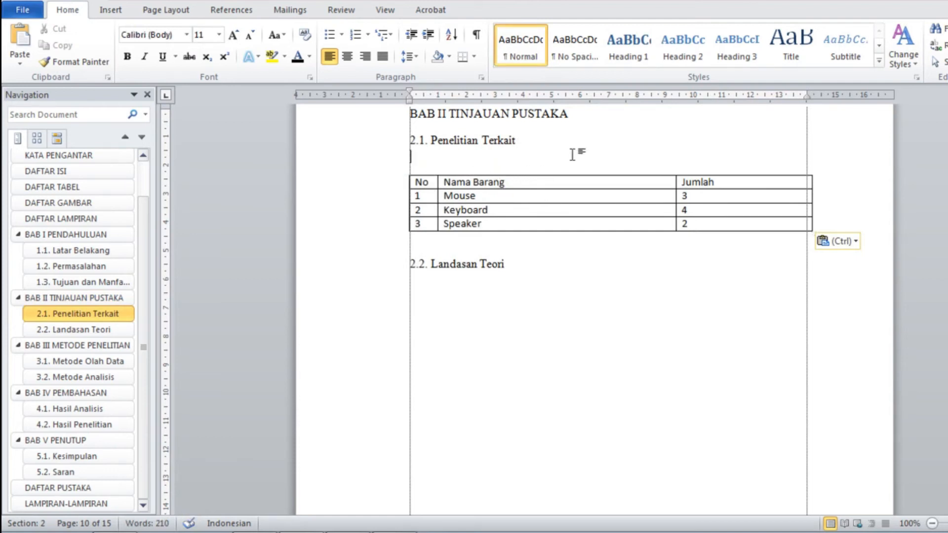
text(Da)
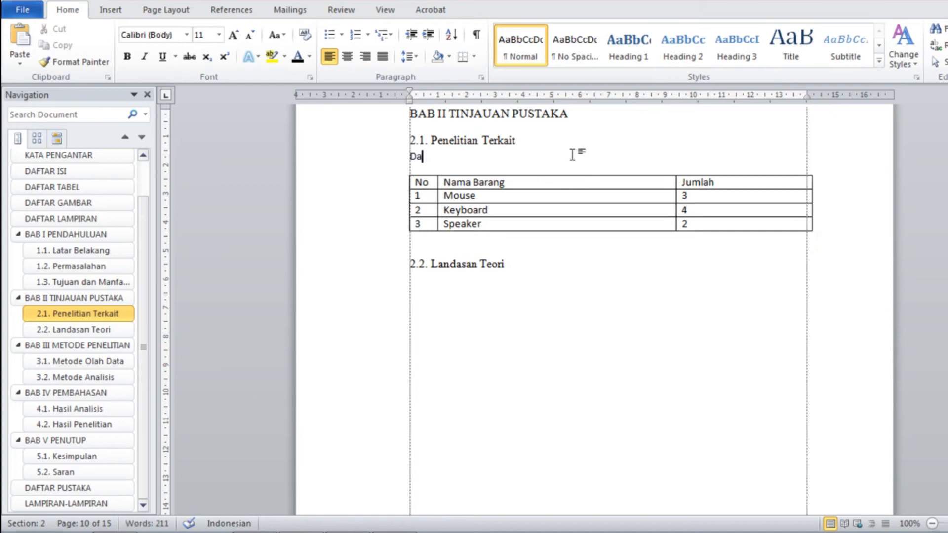
text(ftar Aksesoris K)
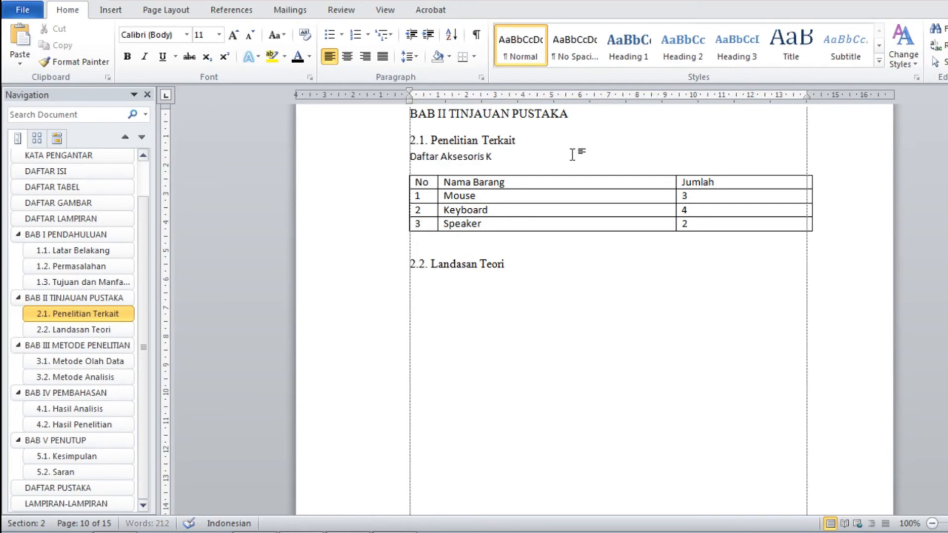
text(omputer 3)
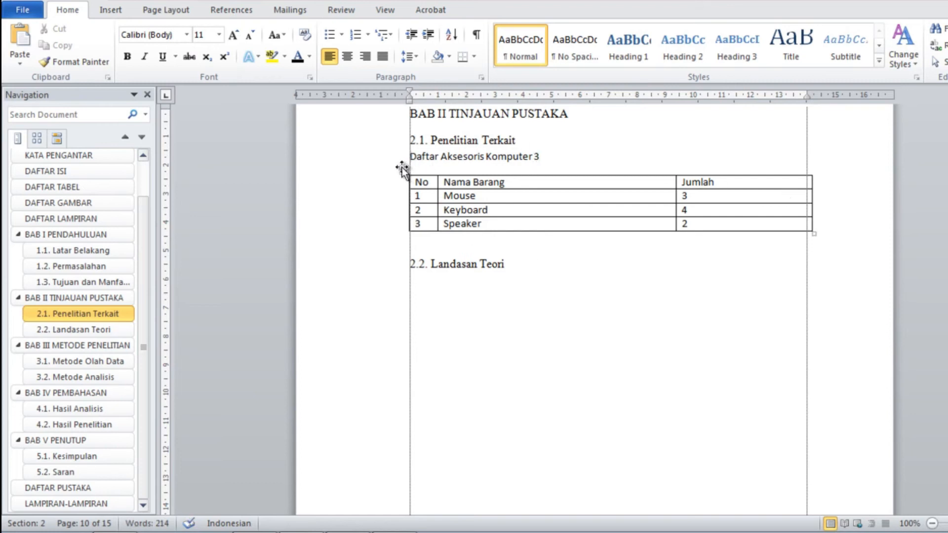
key(Home)
key(Return)
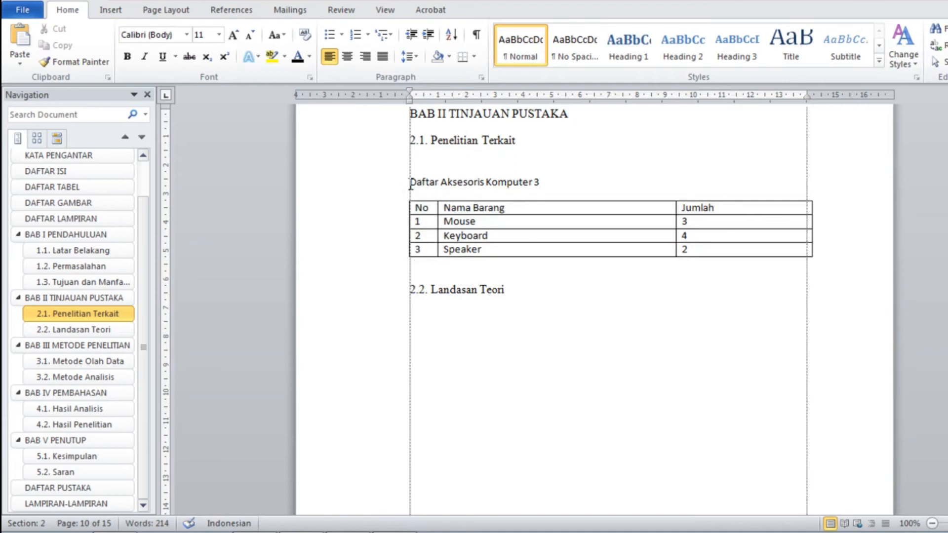
Create the caption label "Tabel 2." and insert the caption "Tabel 2. 1" in front of the Daftar Aksesoris Komputer 3 title
click(248, 14)
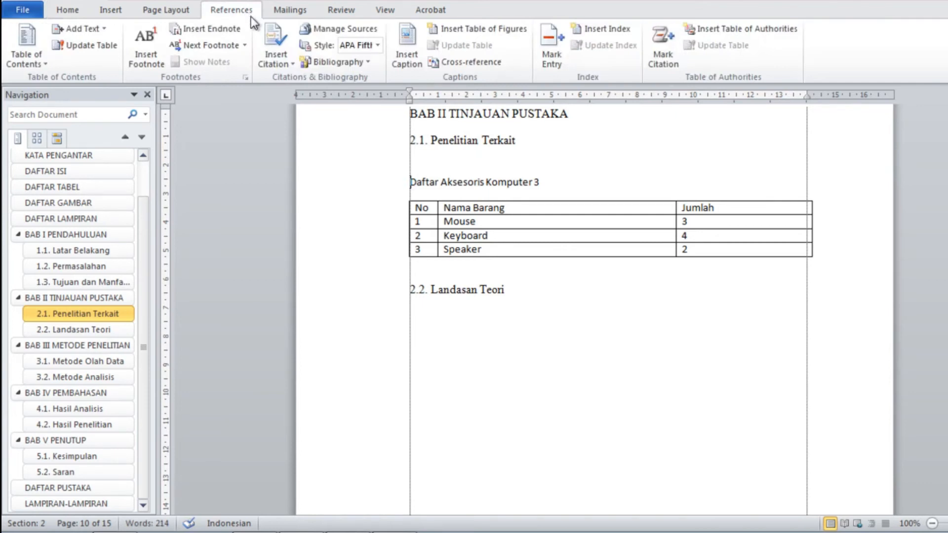
click(419, 59)
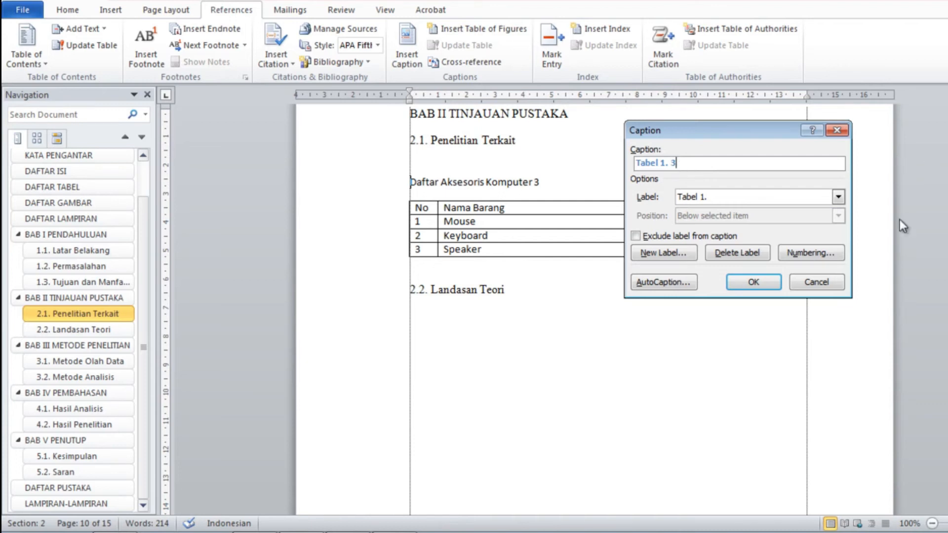
click(668, 254)
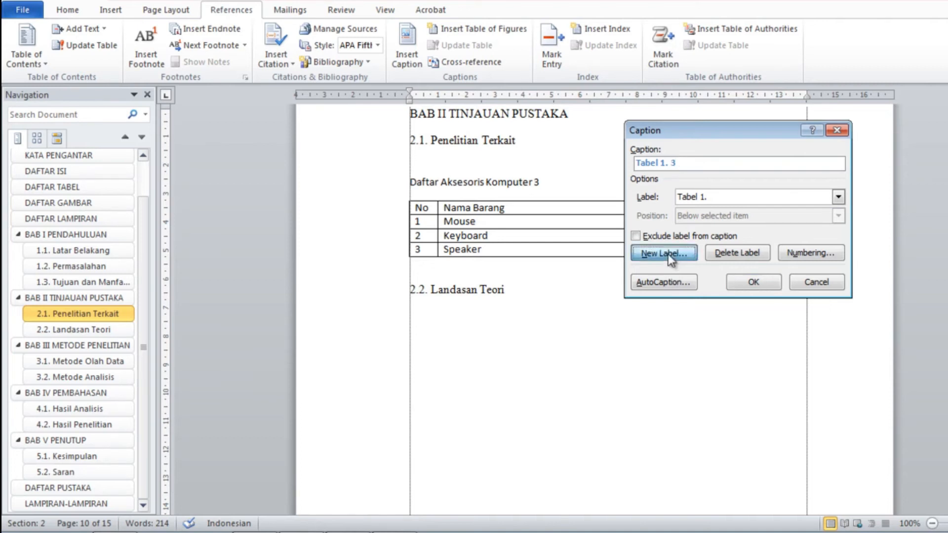
text(Tabe)
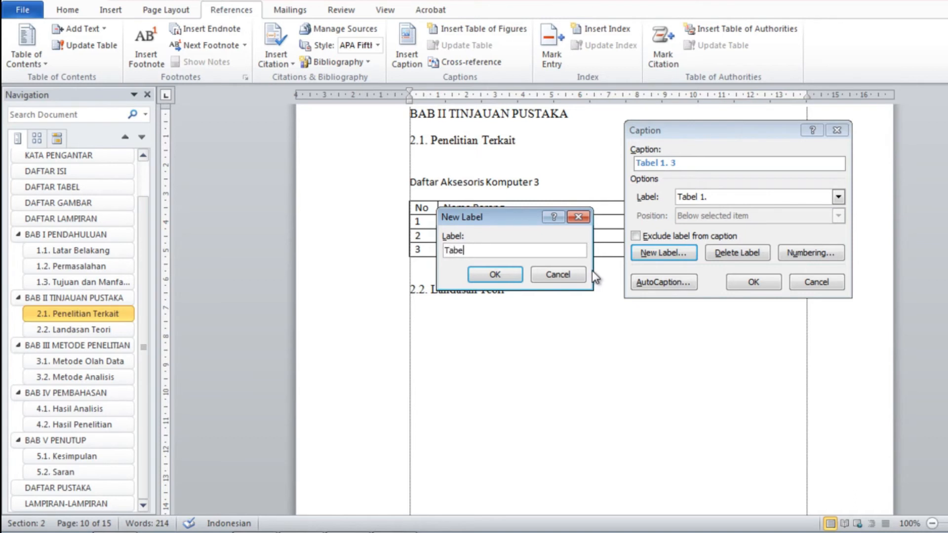
text(l 2.)
click(495, 275)
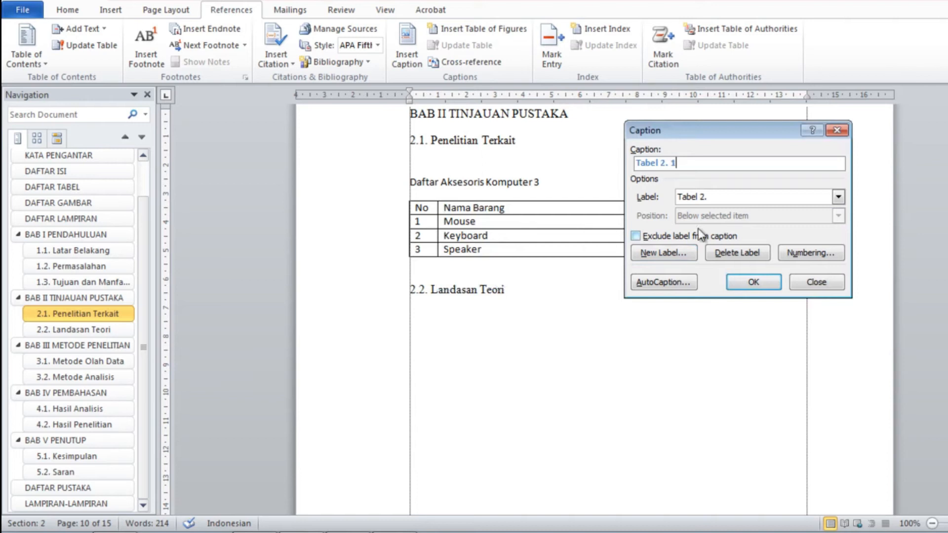
click(757, 284)
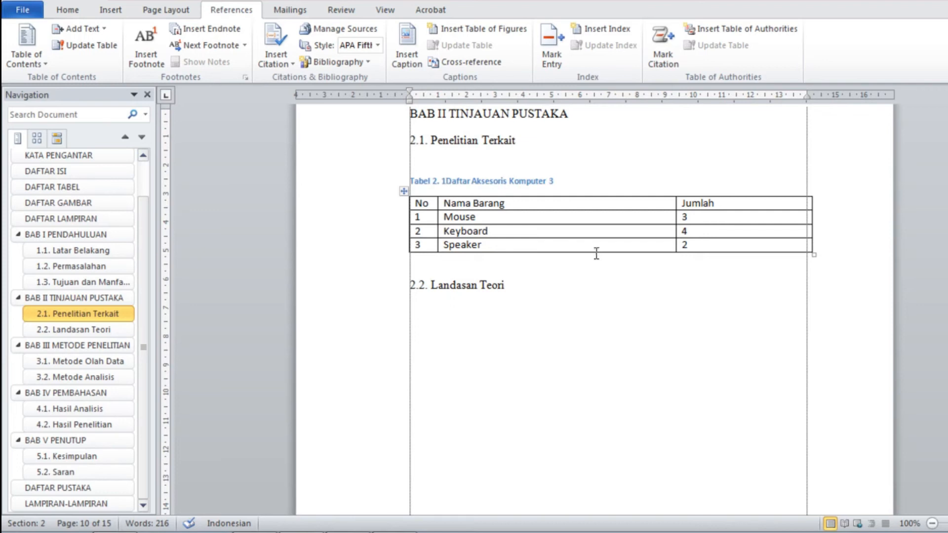
Format the Tabel 2. 1 caption as Times New Roman, size 12, black, not bold and centered
click(383, 193)
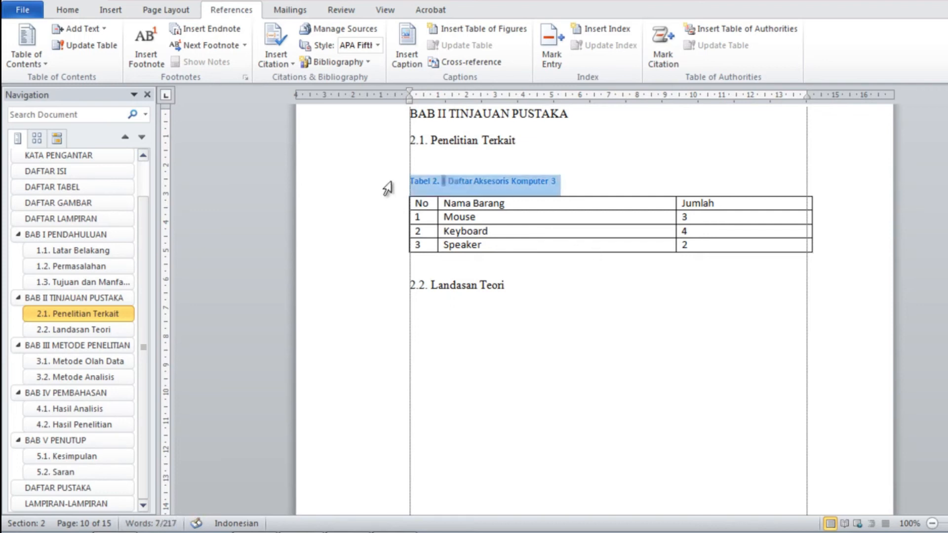
click(68, 9)
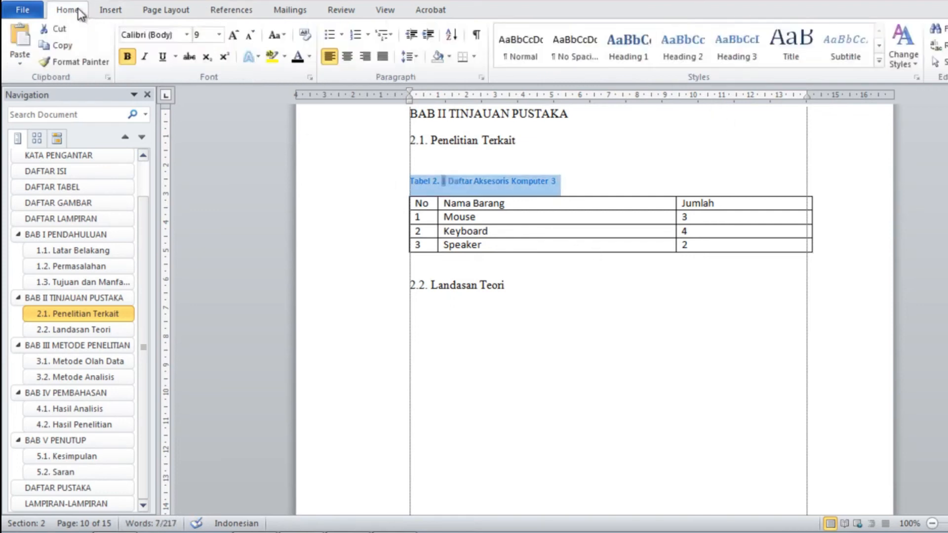
click(188, 35)
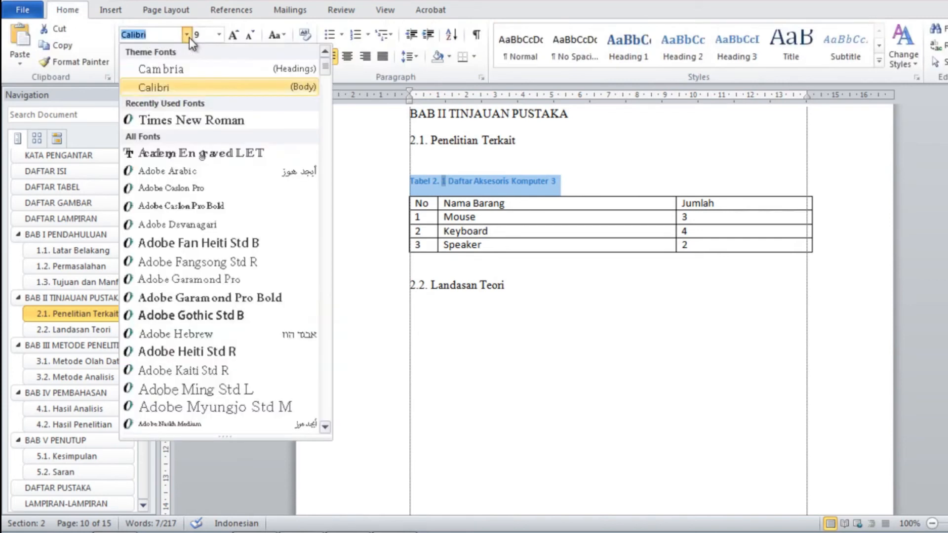
click(191, 120)
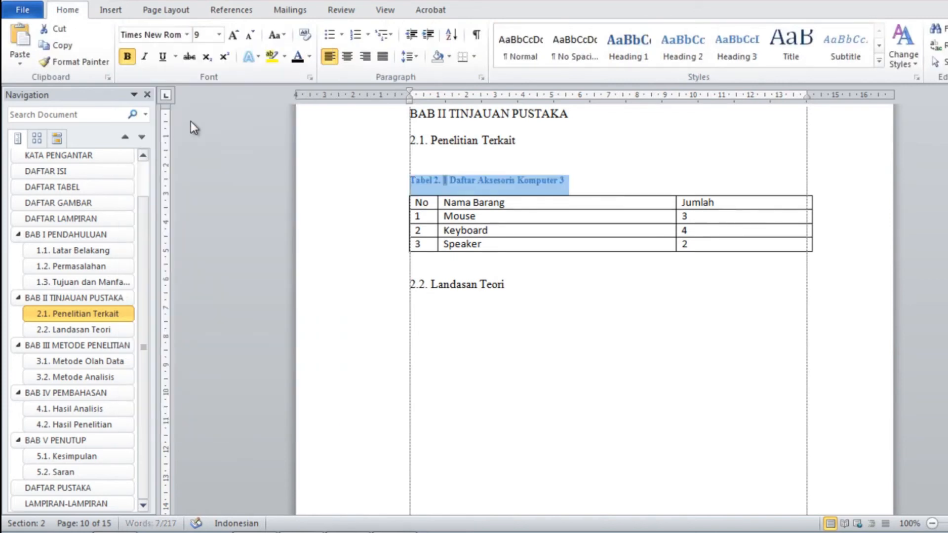
click(219, 34)
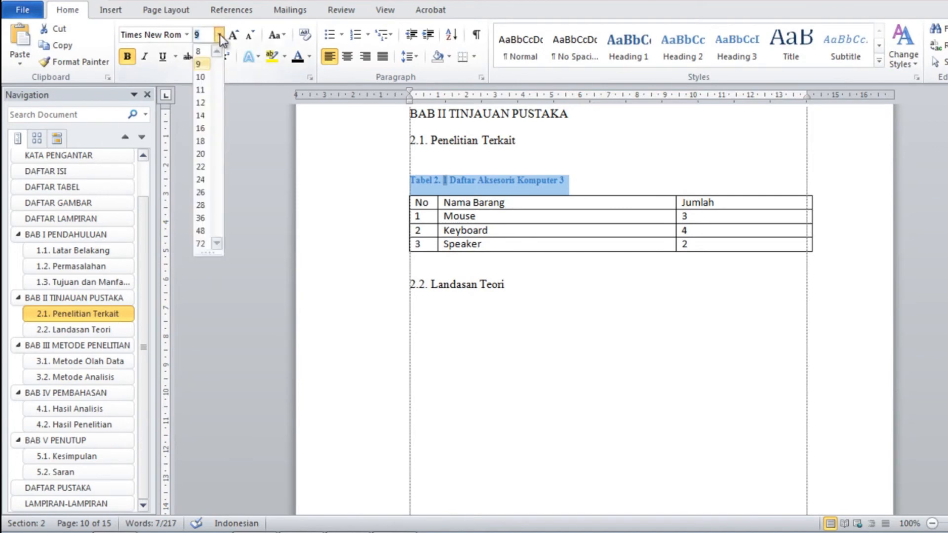
click(201, 106)
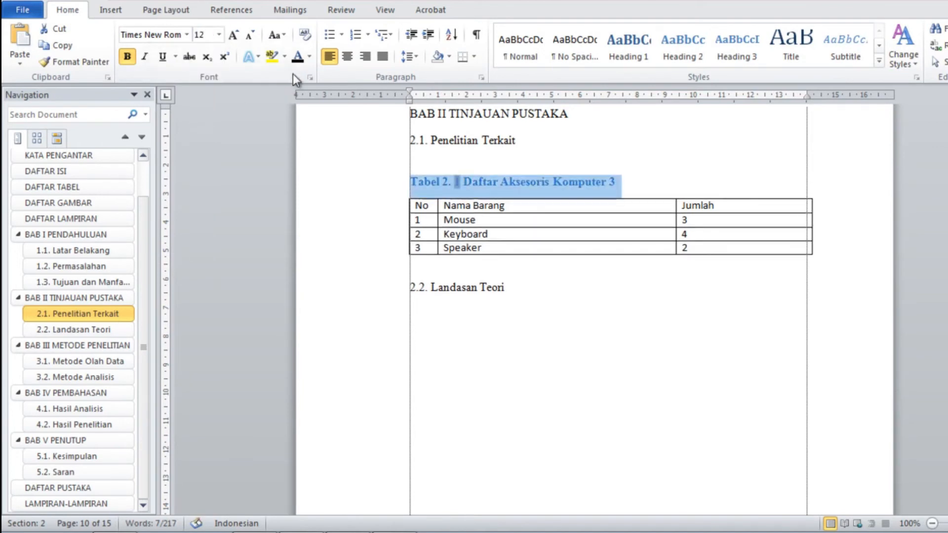
click(127, 56)
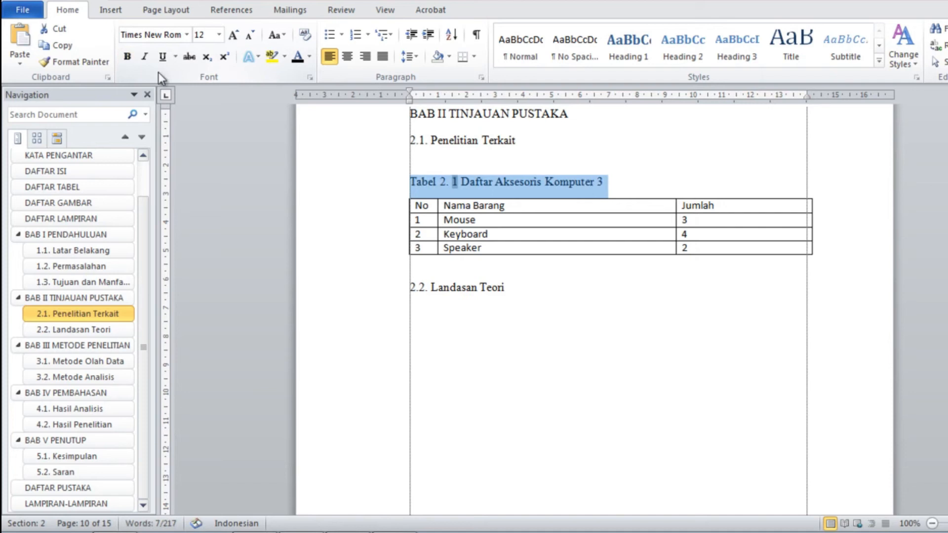
click(348, 56)
Remove the space inside the first BAB II caption's number so it reads Tabel 2.1
click(551, 181)
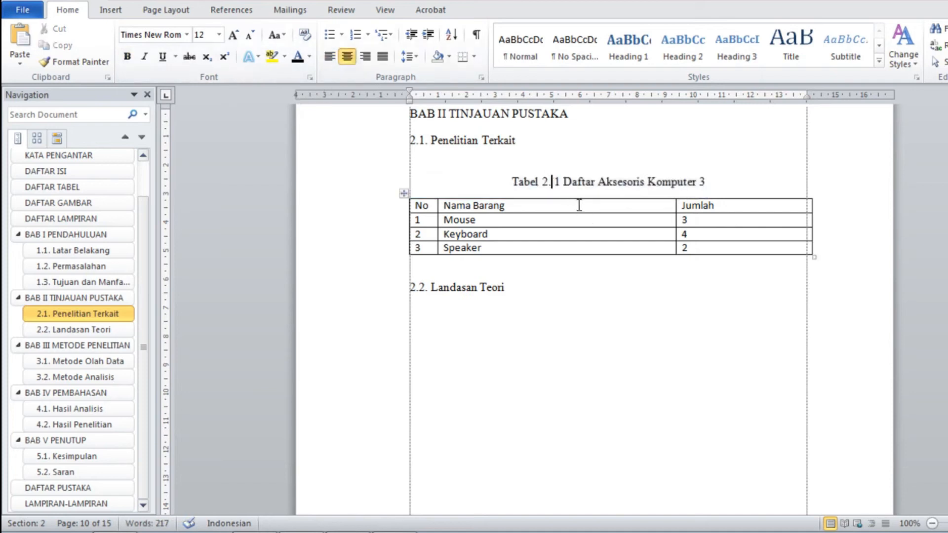
key(Right)
key(BackSpace)
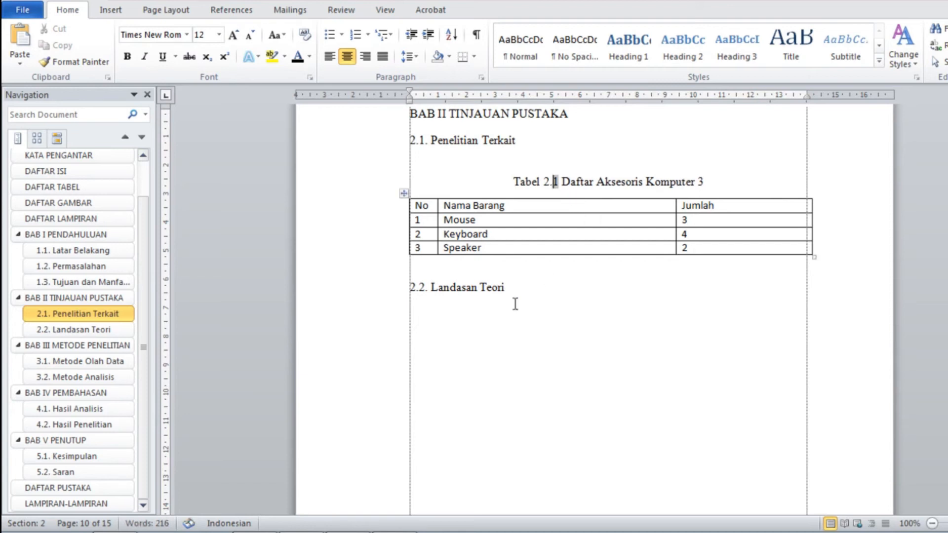
Add an empty line below the first BAB II table and paste another copy of the accessories table there
click(452, 268)
key(Return)
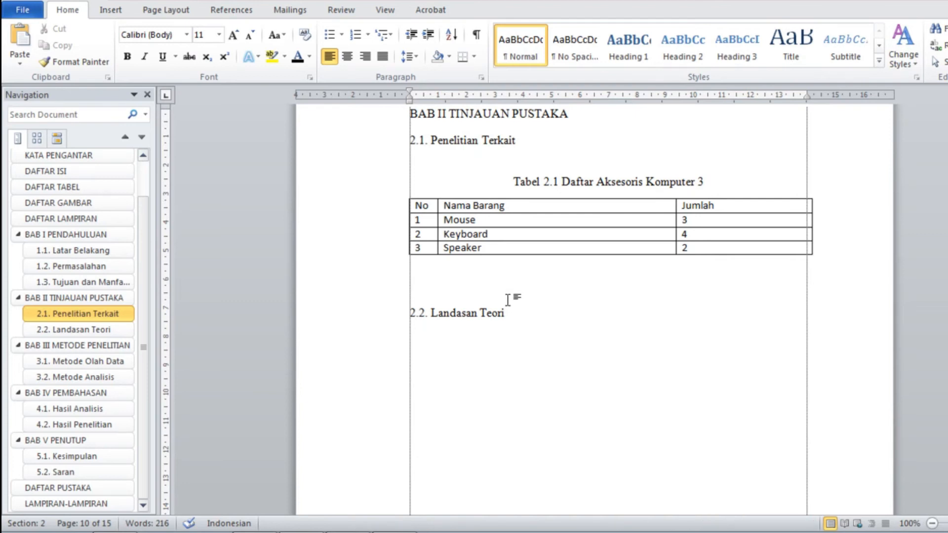
text(No	Nama Barang	Jumlah 1	Mouse	3 2	Keyboard	4 3	Speaker	2)
Copy the title Daftar Aksesoris Komputer 3 above the second BAB II table, leaving an empty line between it and the first table
drag(704, 182, 570, 183)
key(ctrl+c)
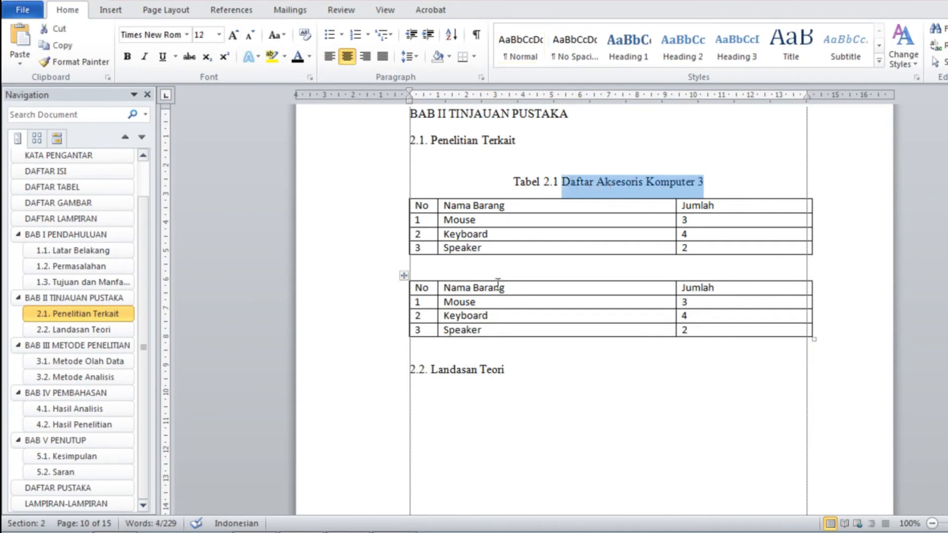
click(499, 271)
key(ctrl+v)
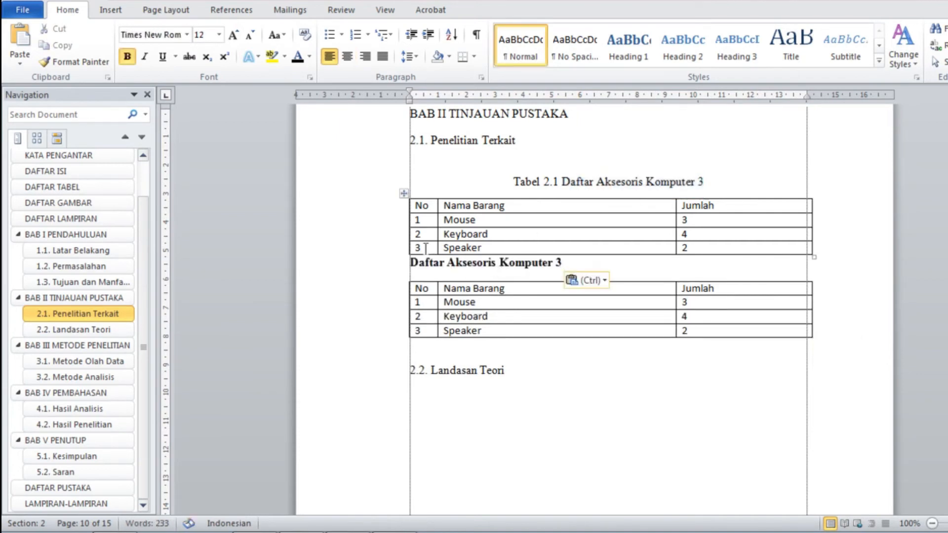
click(408, 264)
key(Return)
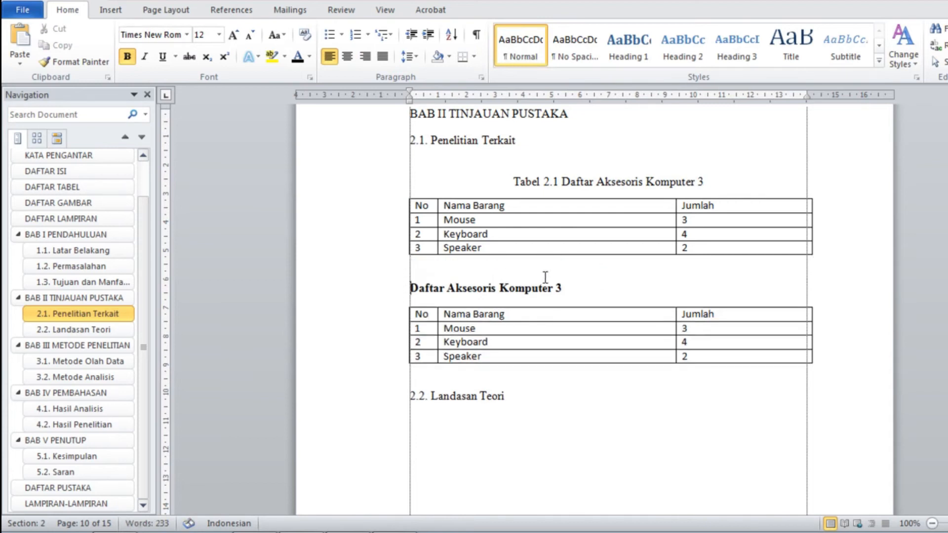
Remove the bold from the copied title and change its text to Daftar Aksesoris Komputer 4
drag(567, 290, 412, 289)
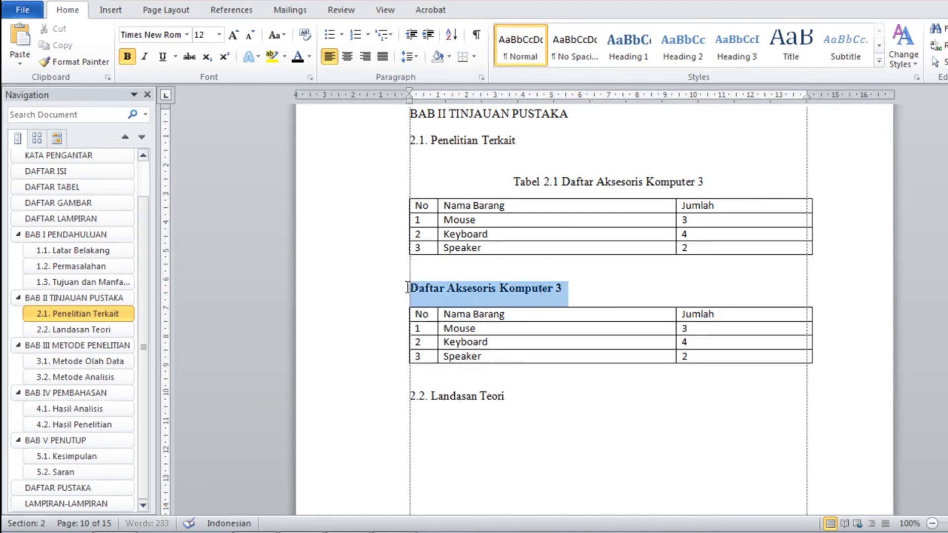
key(ctrl+b)
click(552, 290)
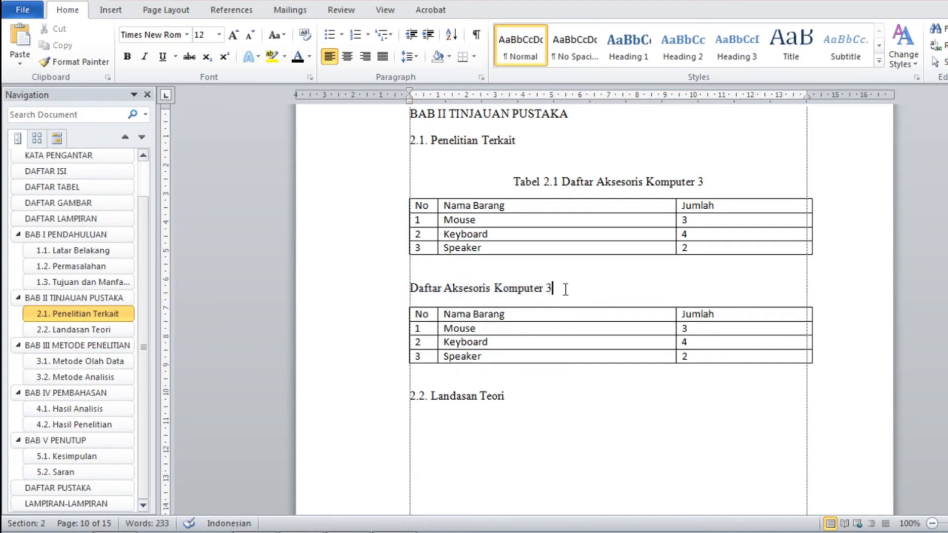
key(BackSpace)
text(4)
Insert the caption "Tabel 2. 2" with the label "Tabel 2." in front of the Daftar Aksesoris Komputer 4 title
click(407, 287)
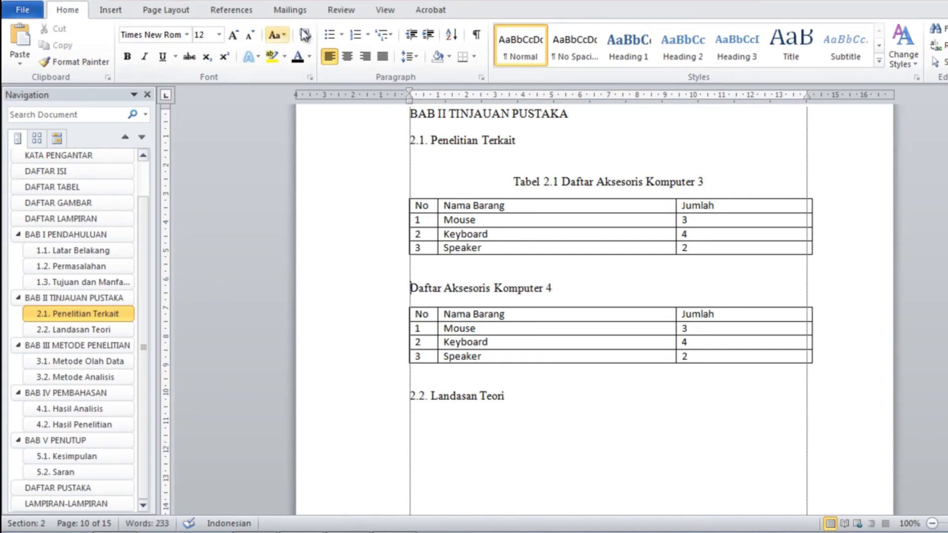
click(239, 10)
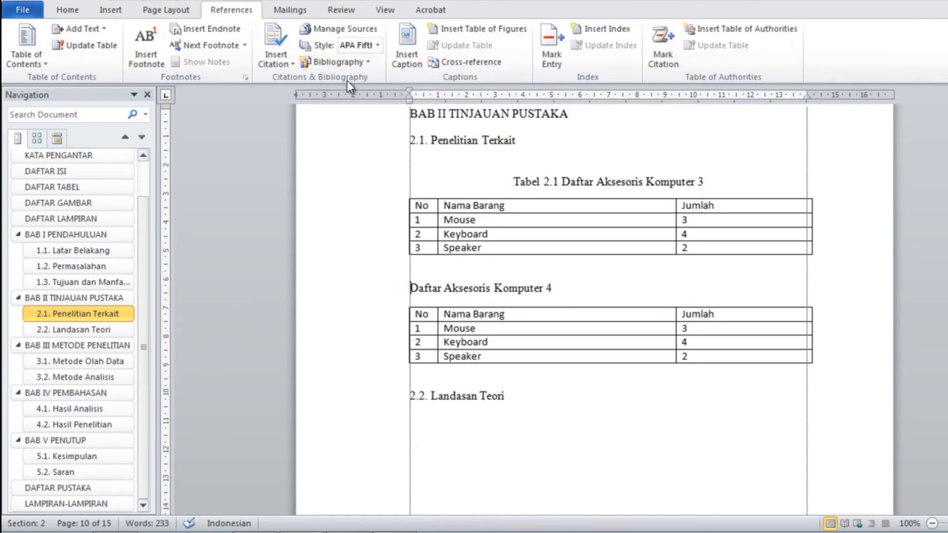
click(410, 59)
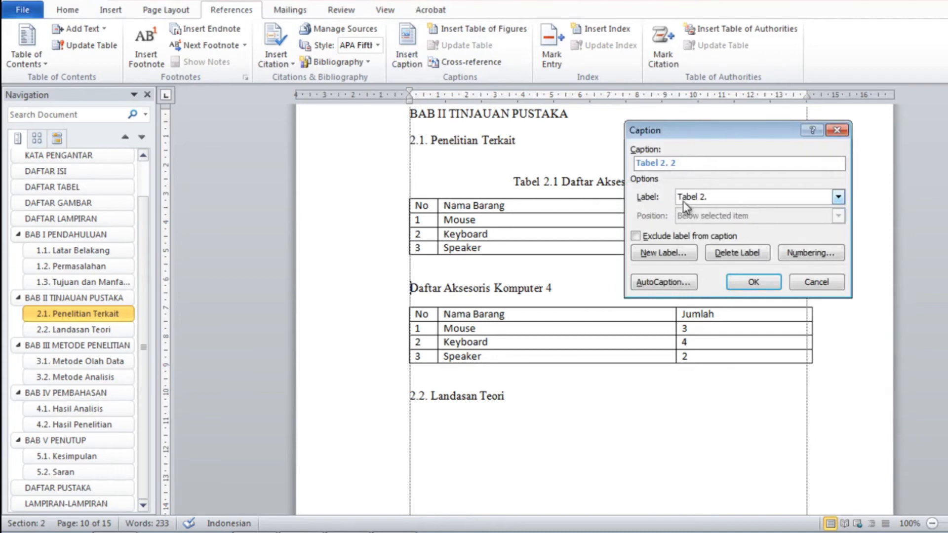
click(713, 197)
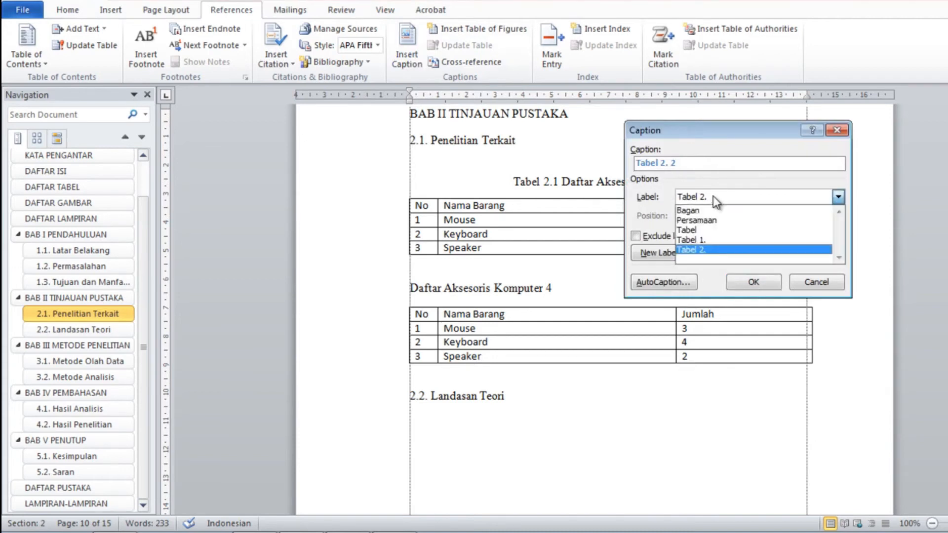
click(700, 252)
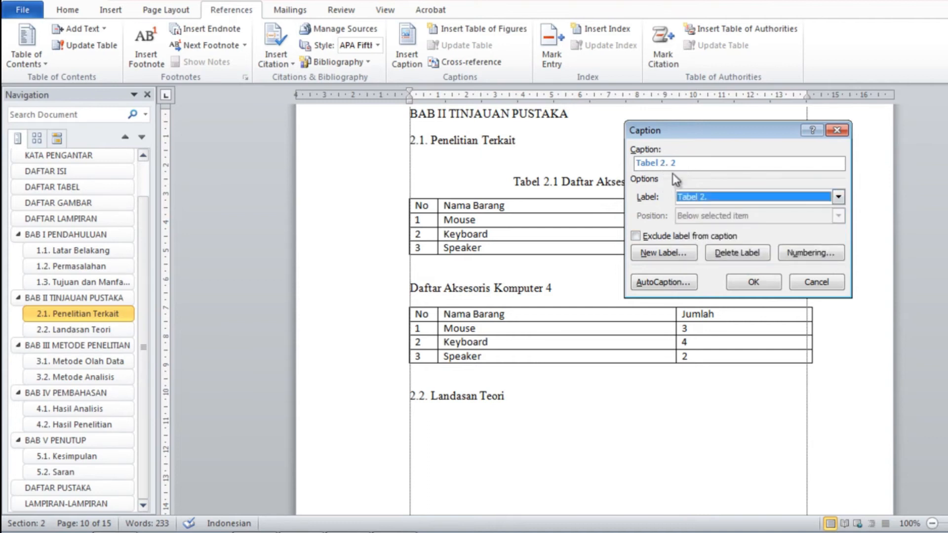
click(750, 279)
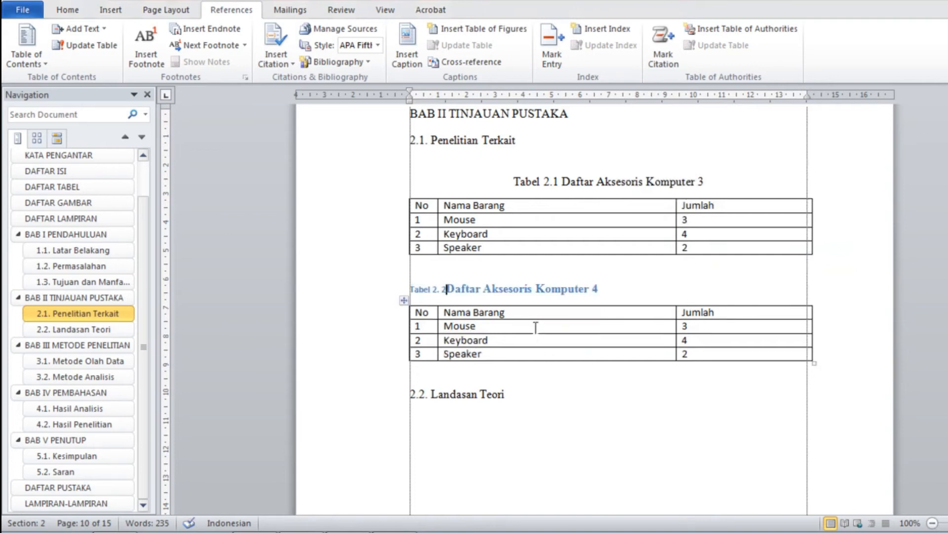
Format the Tabel 2. 2 caption as Times New Roman, size 12, black, not bold and centered
click(388, 298)
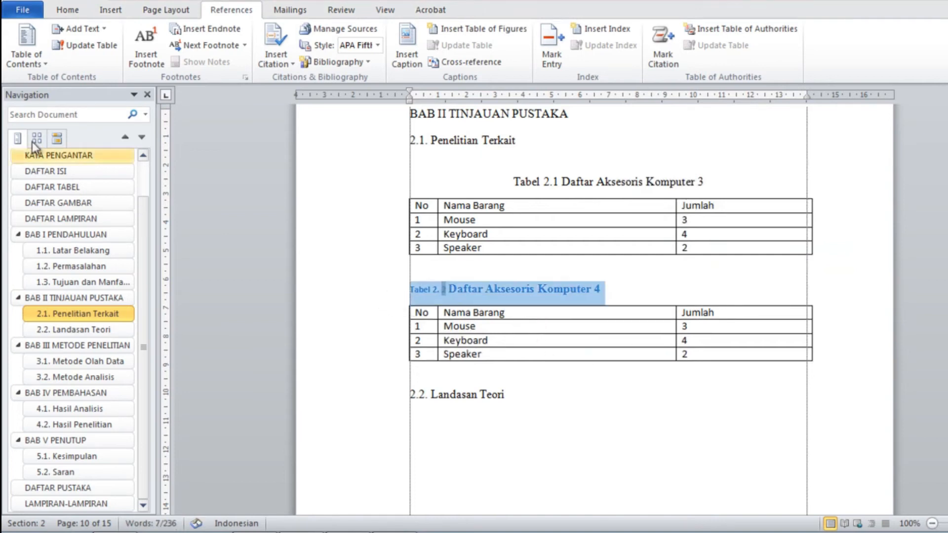
click(77, 13)
click(187, 35)
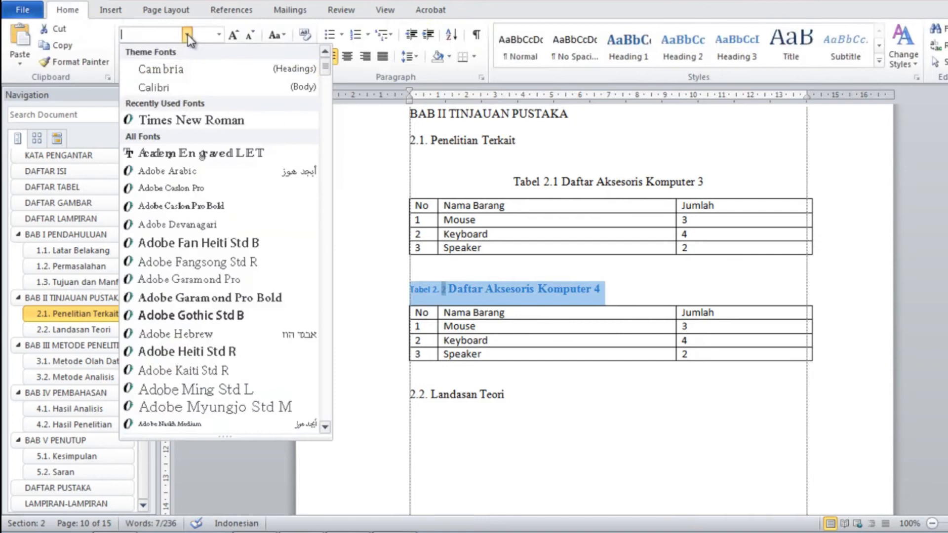
click(183, 125)
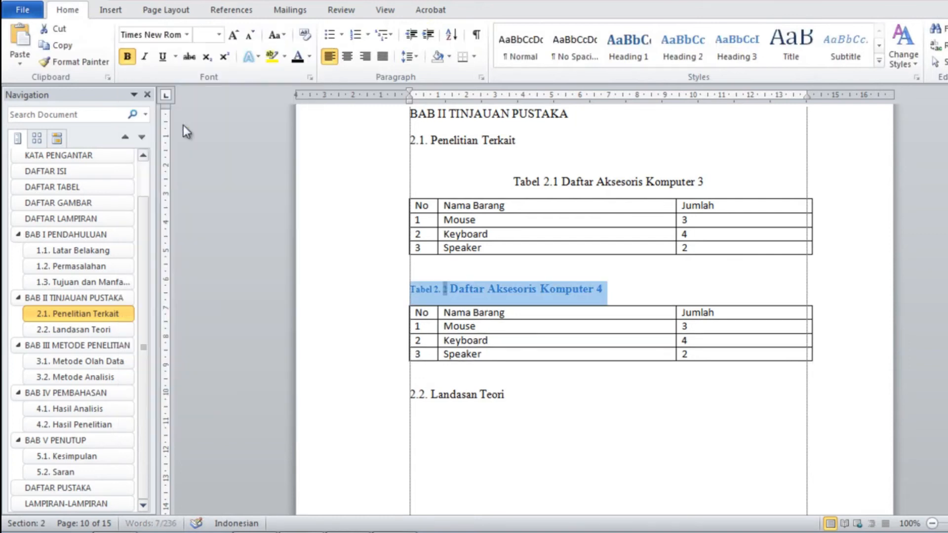
click(220, 35)
click(208, 102)
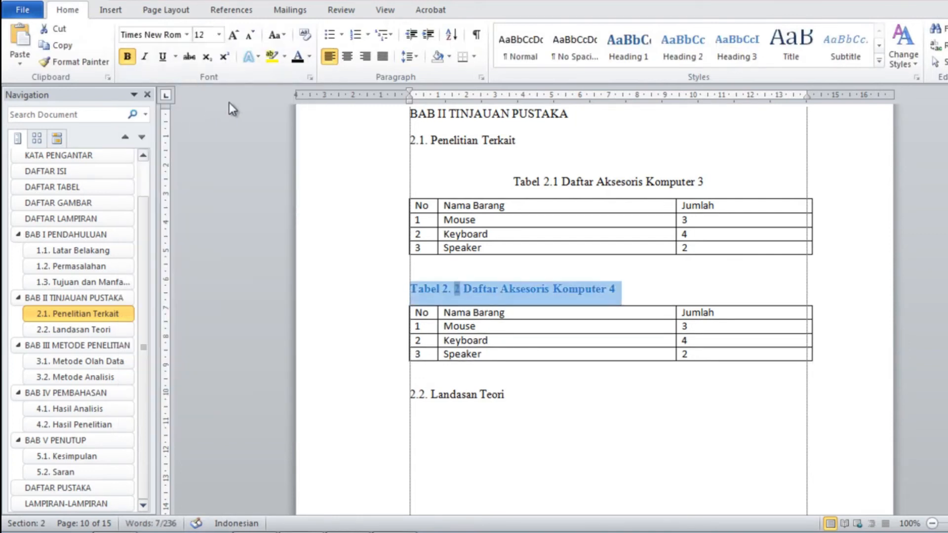
click(297, 56)
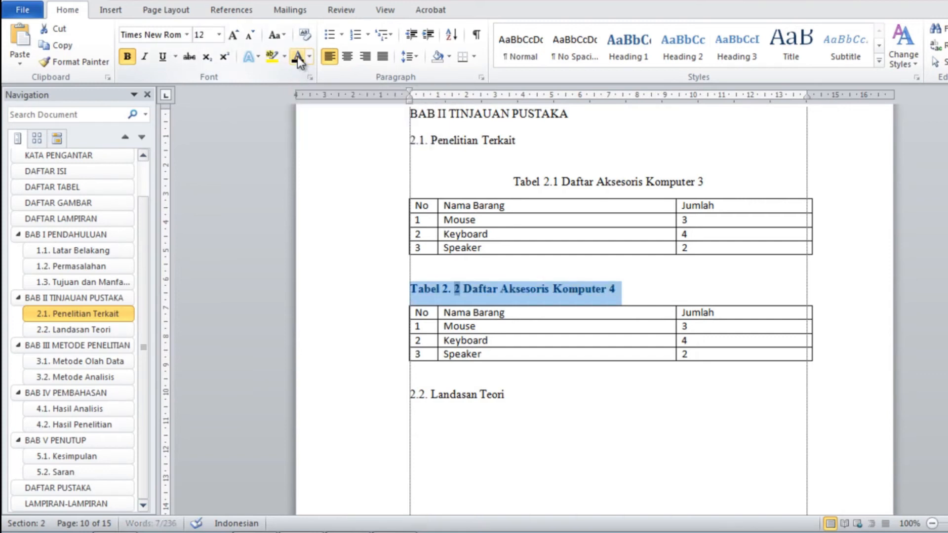
click(128, 57)
click(347, 56)
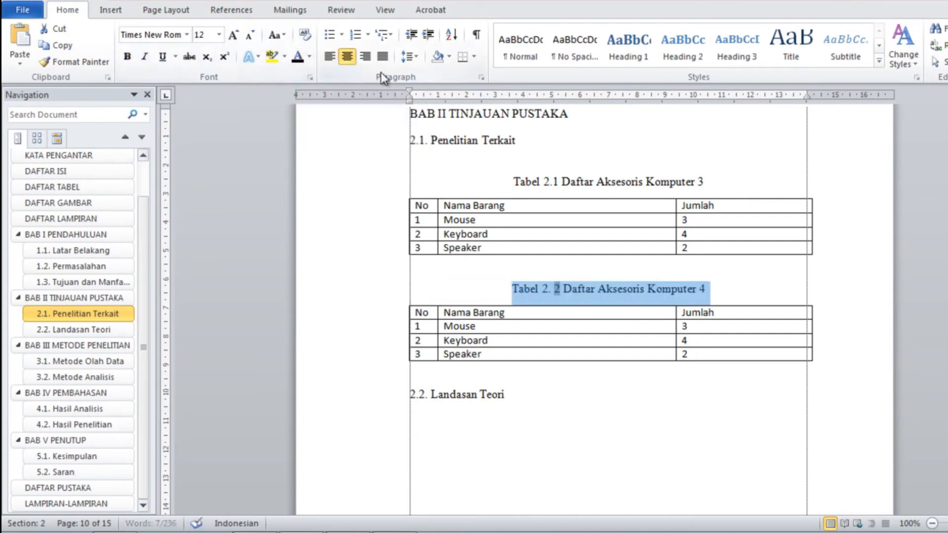
Remove the space inside the second BAB II caption's number so it reads Tabel 2.2
click(549, 289)
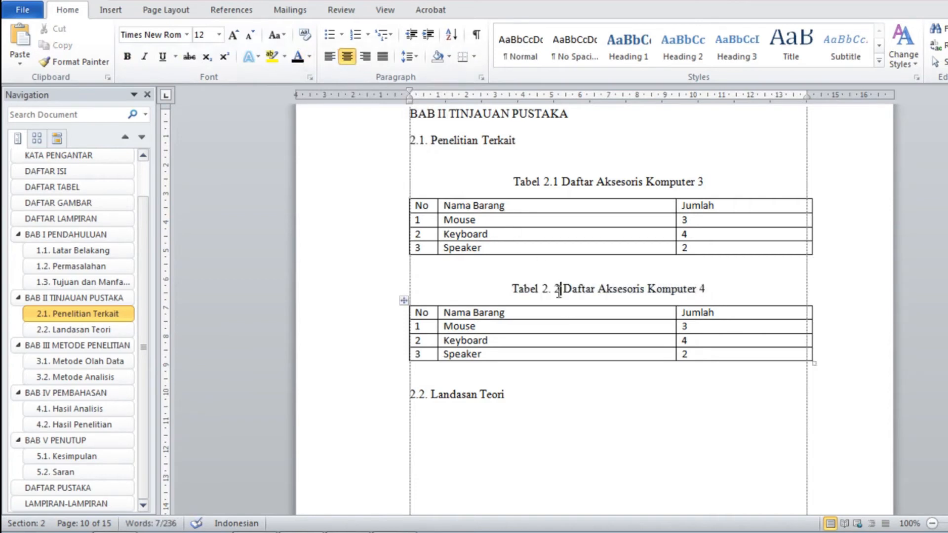
key(BackSpace)
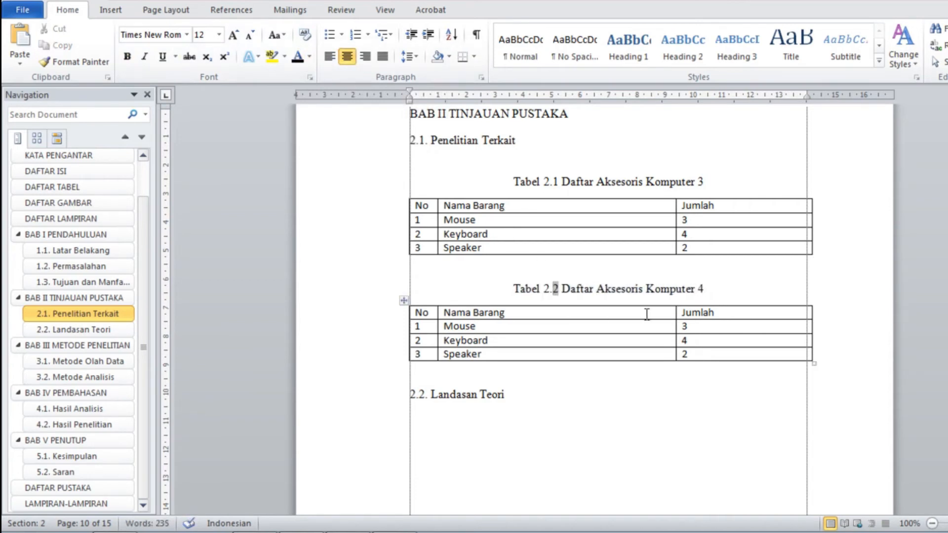
key(End)
Look through the BAB III, BAB IV and BAB V pages and review the table captions in BAB II
click(91, 341)
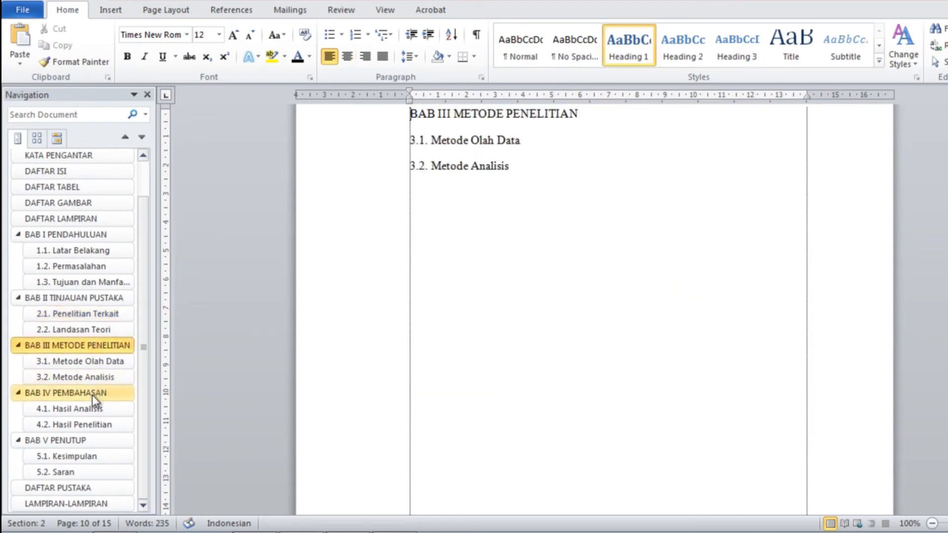
click(93, 394)
click(79, 439)
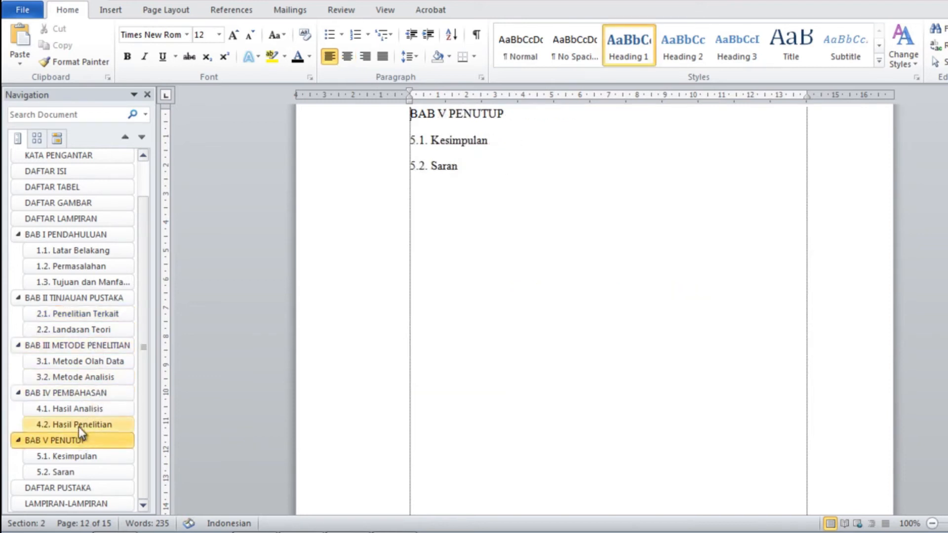
click(95, 345)
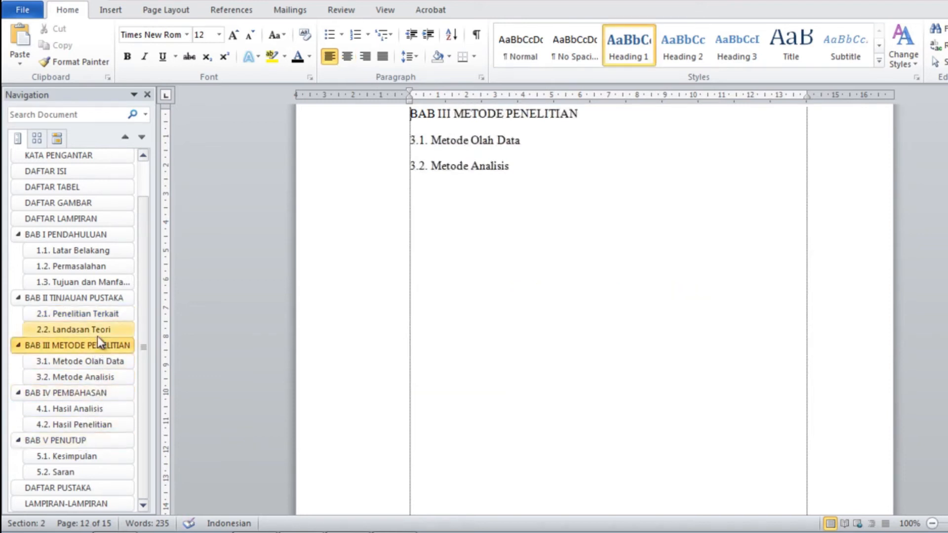
click(96, 301)
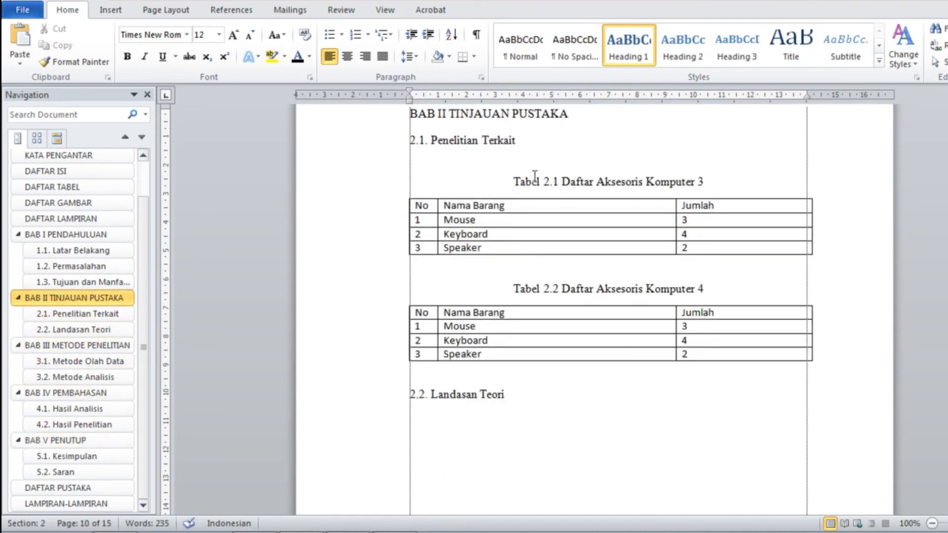
drag(516, 183, 729, 182)
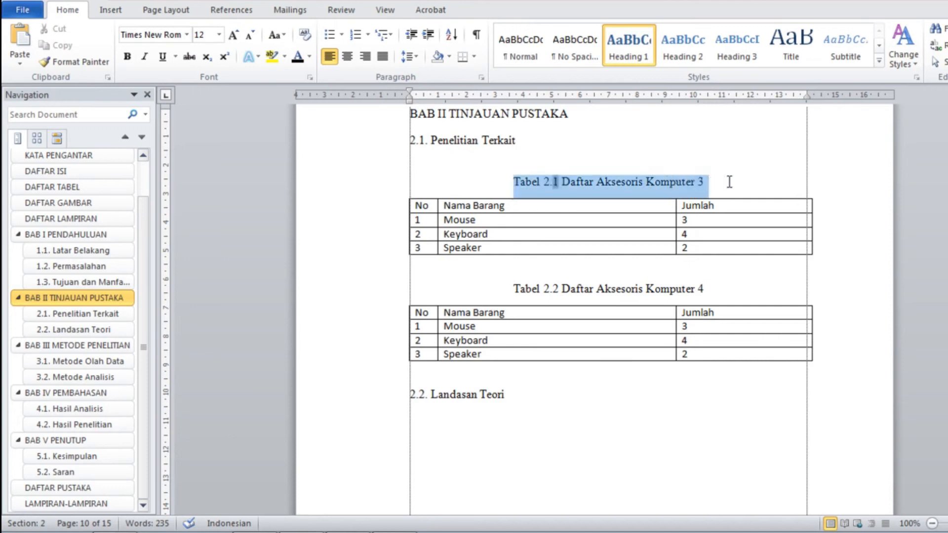
click(610, 188)
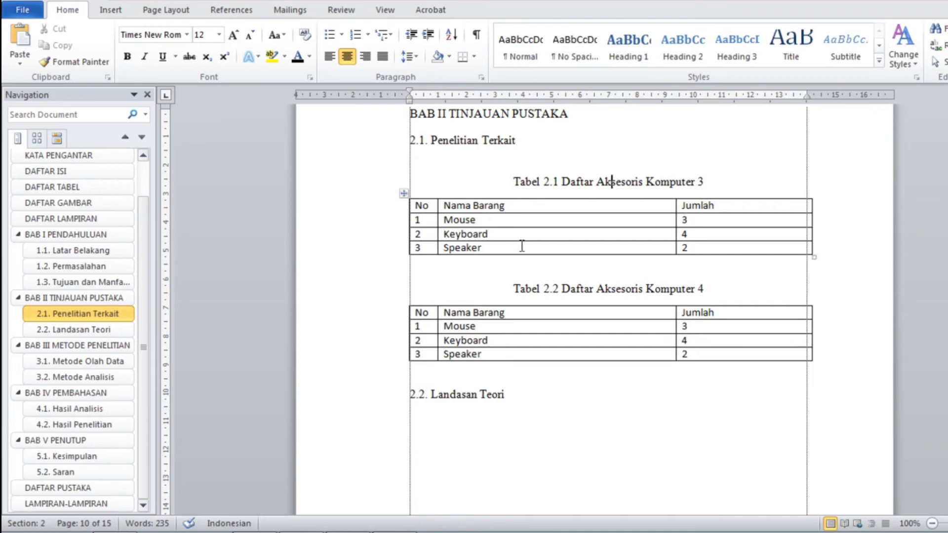
Format the DAFTAR TABEL heading as bold, centered and font size 14
click(73, 188)
click(422, 158)
scroll(429, 173, up, 3)
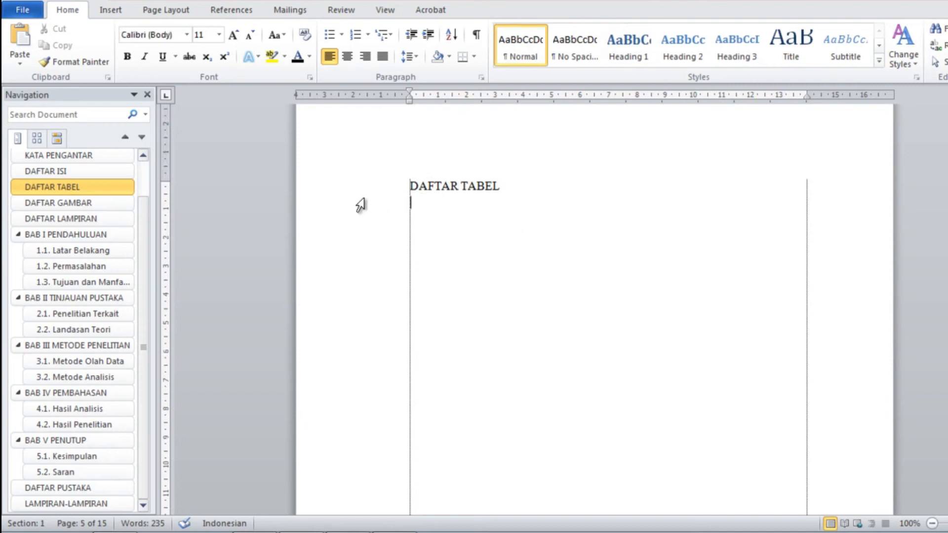
click(374, 187)
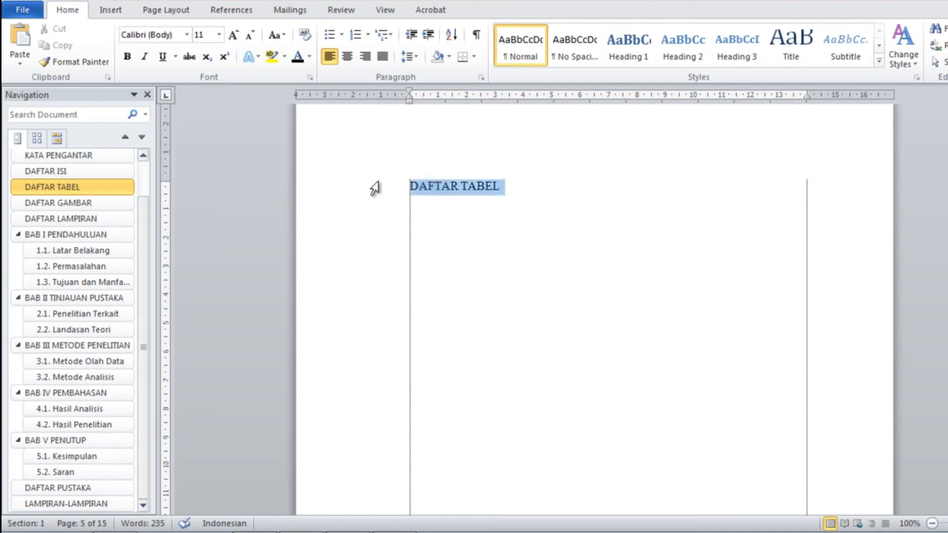
click(128, 57)
click(350, 57)
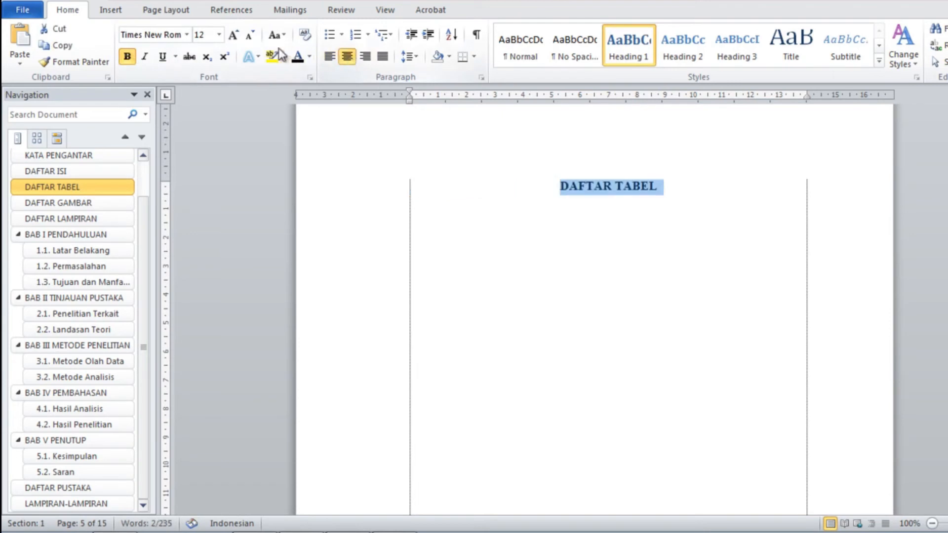
click(219, 35)
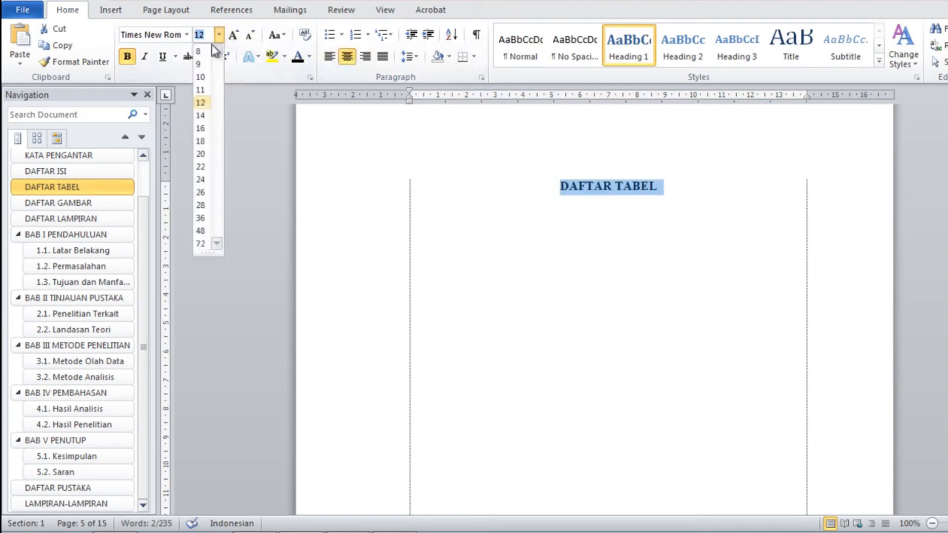
click(203, 117)
click(452, 240)
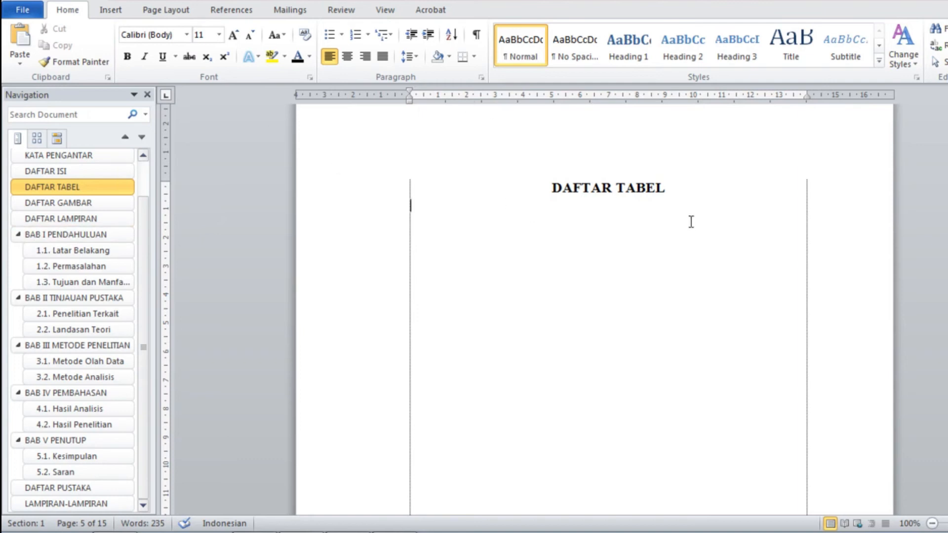
Insert two tables of figures under the DAFTAR TABEL heading, one for caption label Tabel 1. and one for Tabel 2
click(234, 12)
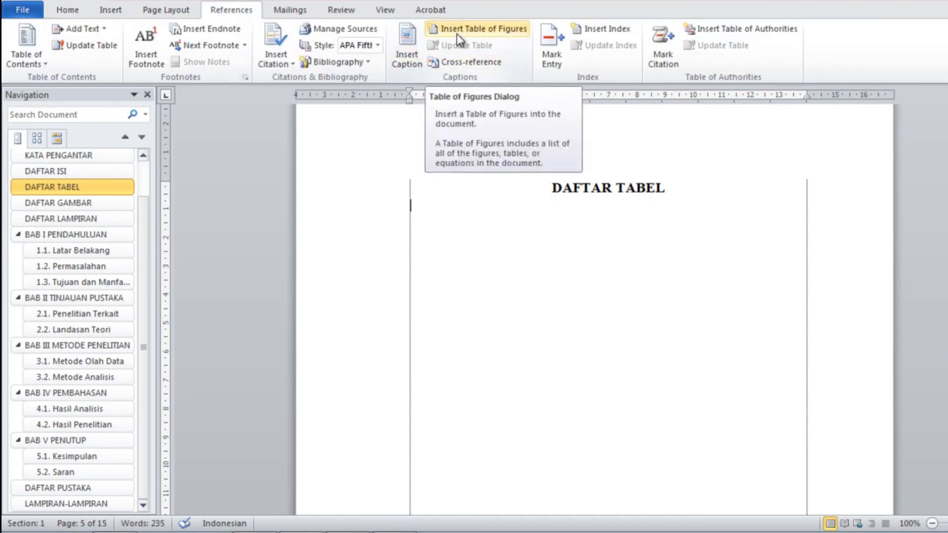
click(501, 29)
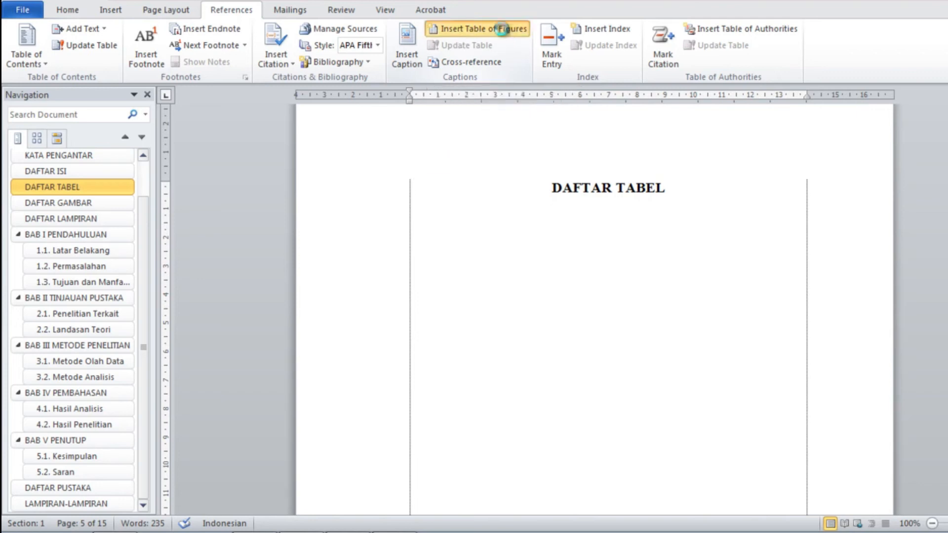
drag(575, 87, 797, 103)
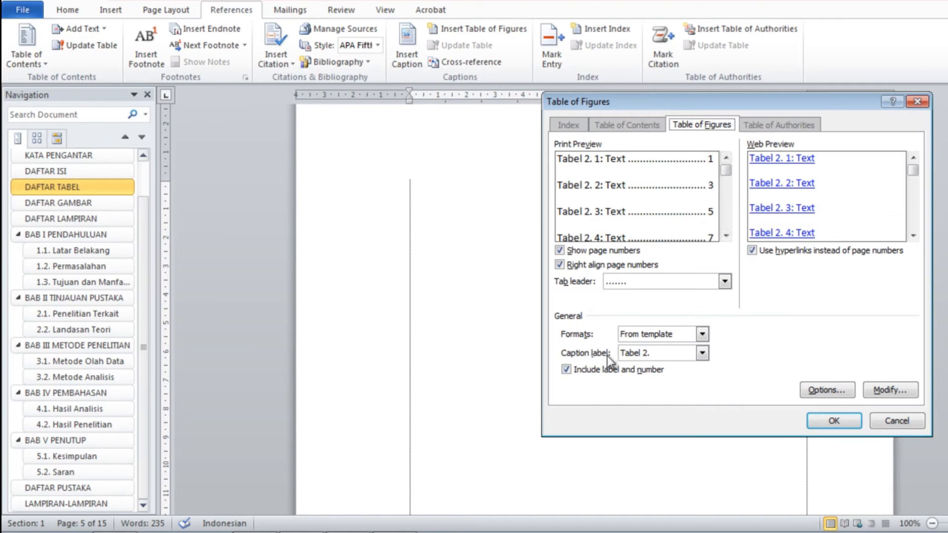
click(702, 353)
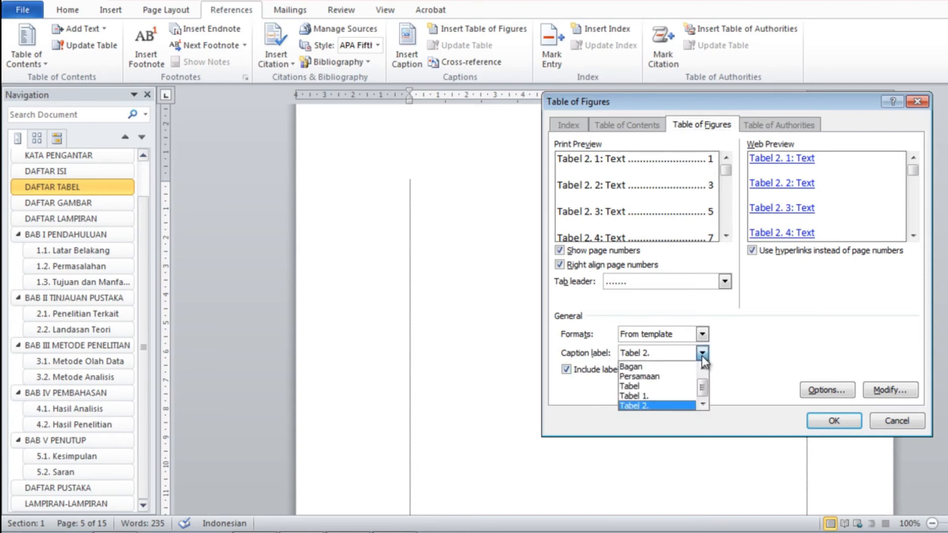
click(659, 396)
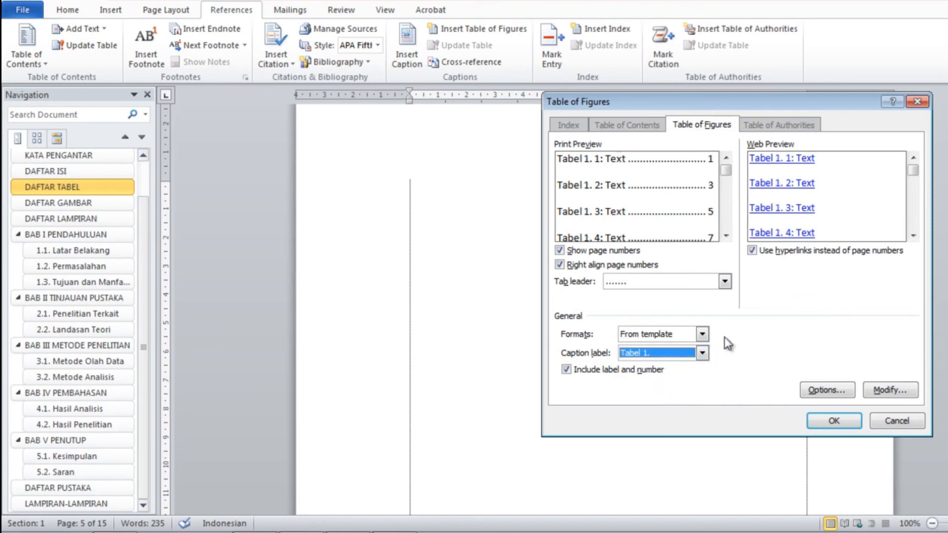
click(834, 421)
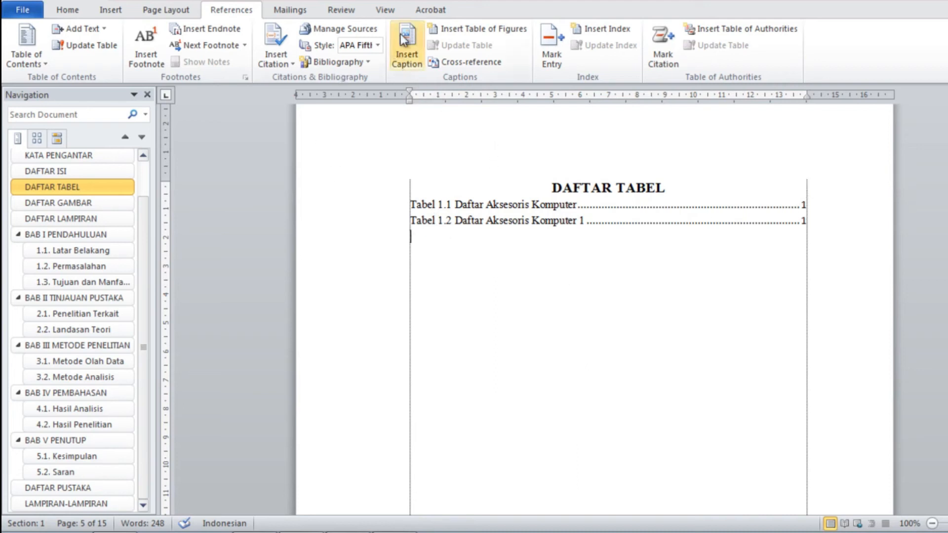
click(485, 32)
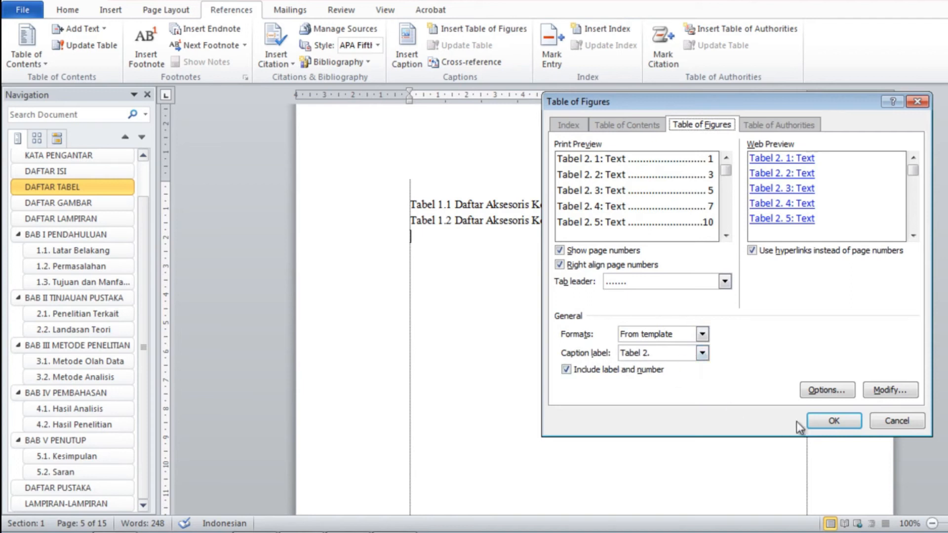
click(831, 422)
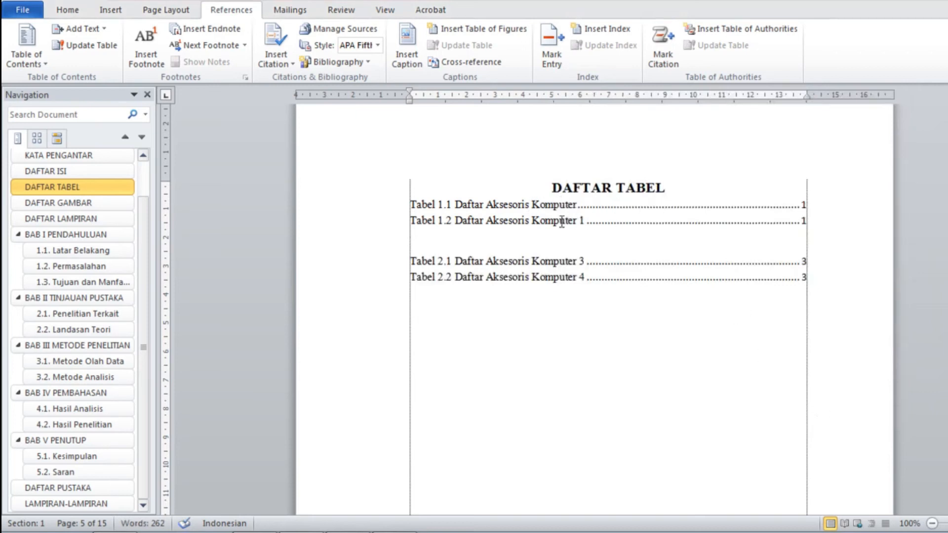
Add a blank line below the DAFTAR TABEL heading and remove the empty line between the Tabel 1. and Tabel 2. lists
key(Return)
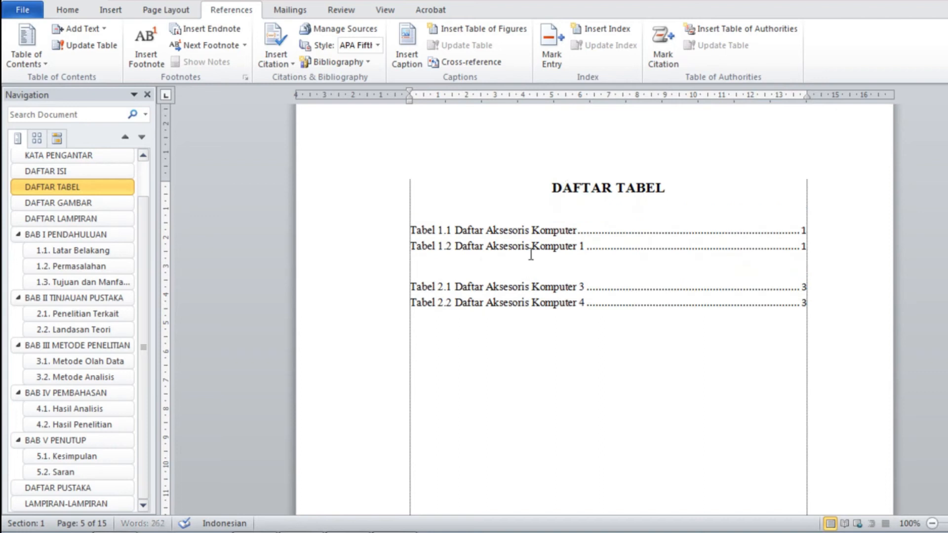
click(506, 282)
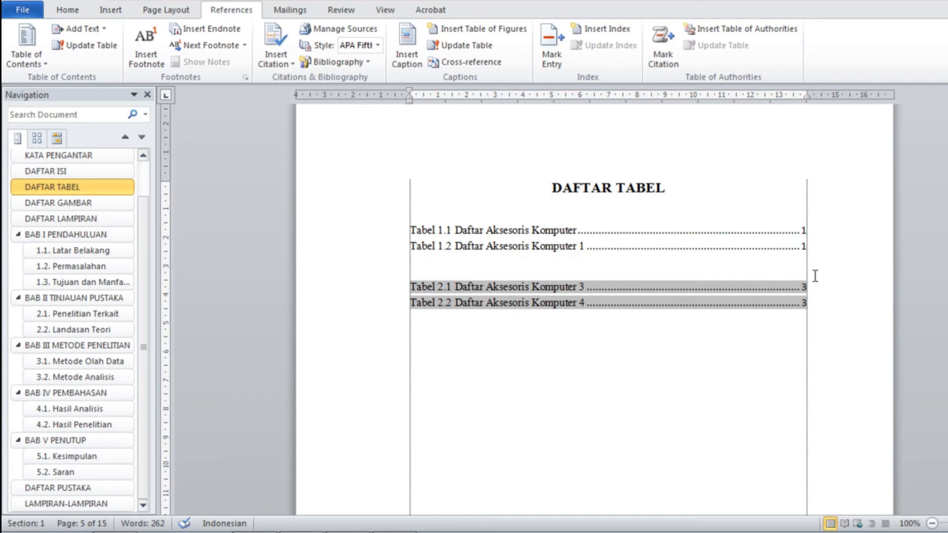
click(808, 246)
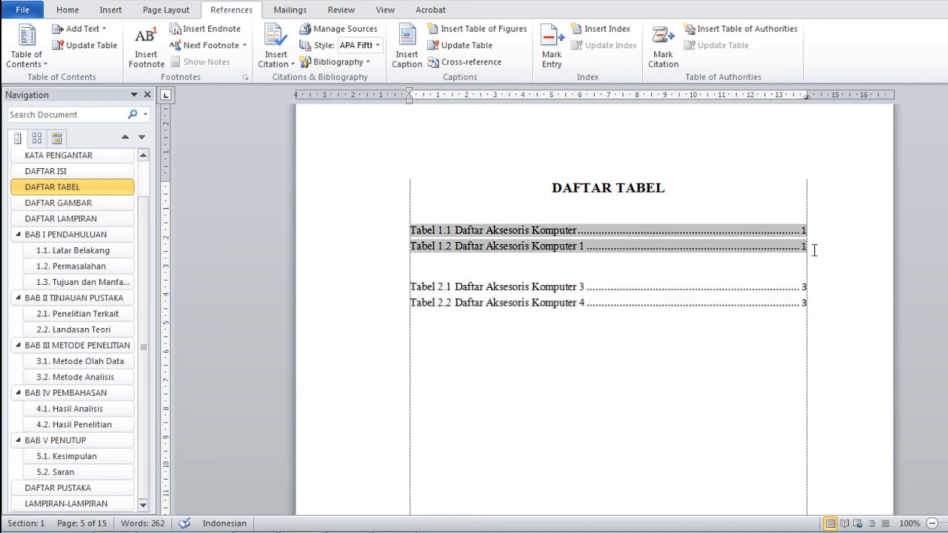
key(Delete)
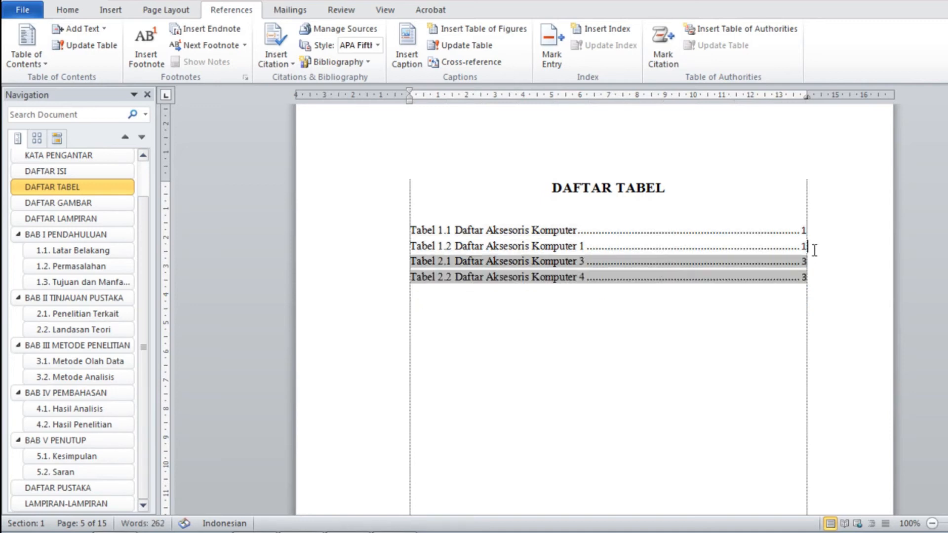
click(705, 356)
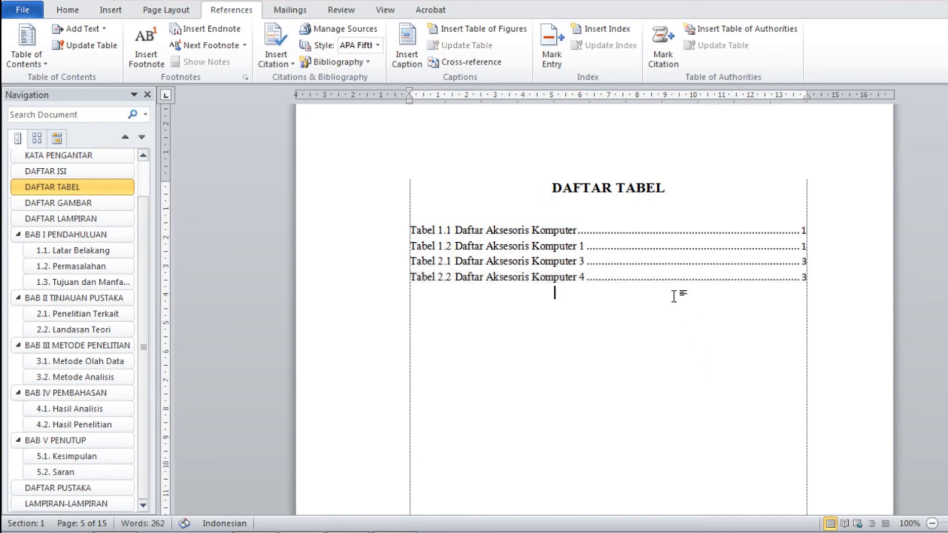
Review the DAFTAR TABEL entries and their field update option, and view the DAFTAR ISI and DAFTAR GAMBAR pages
click(665, 242)
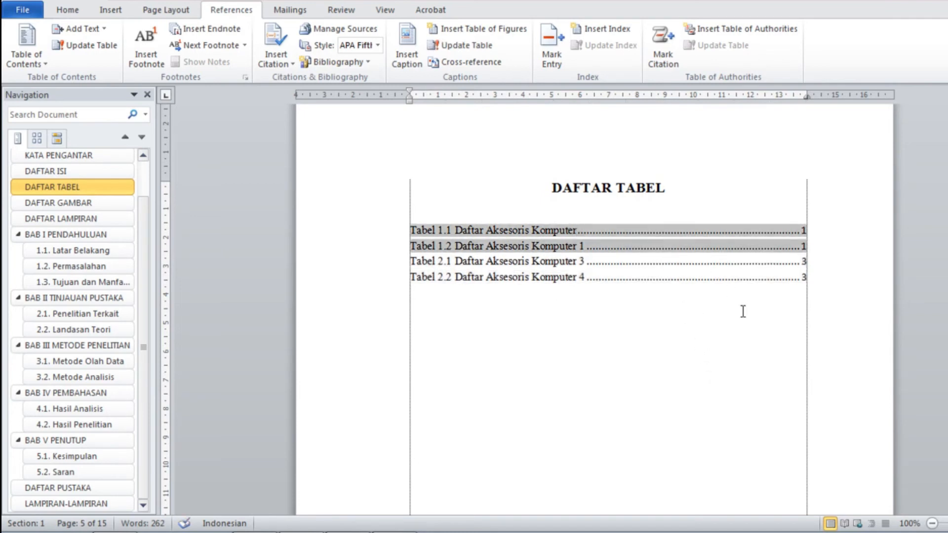
click(725, 267)
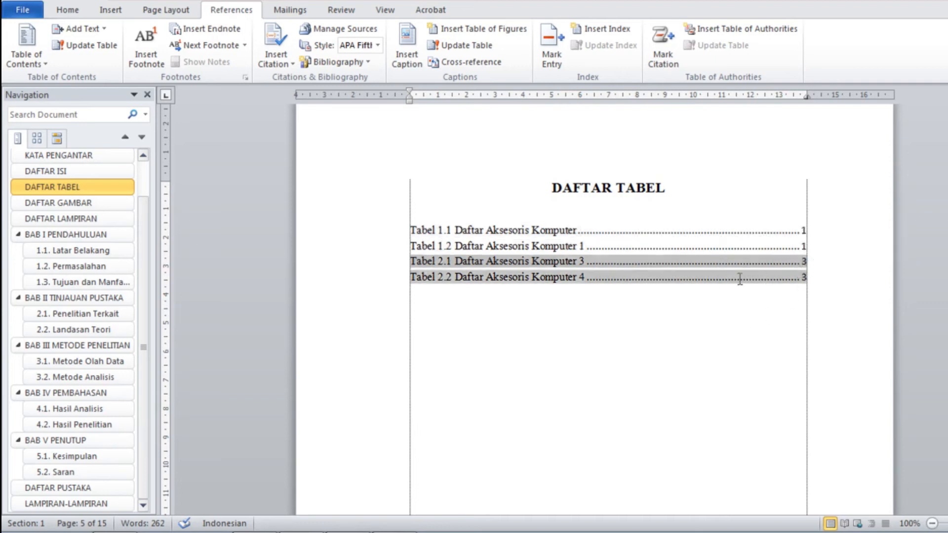
click(40, 172)
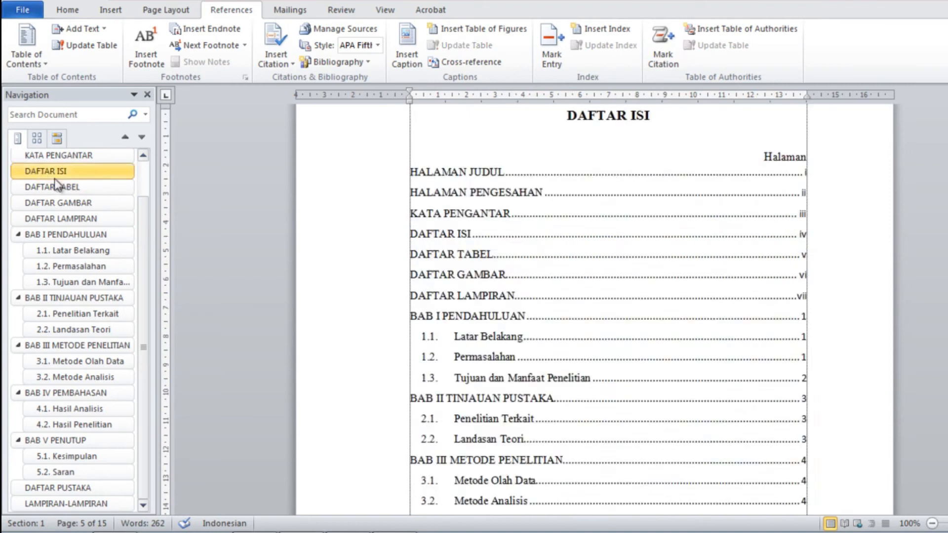
click(55, 187)
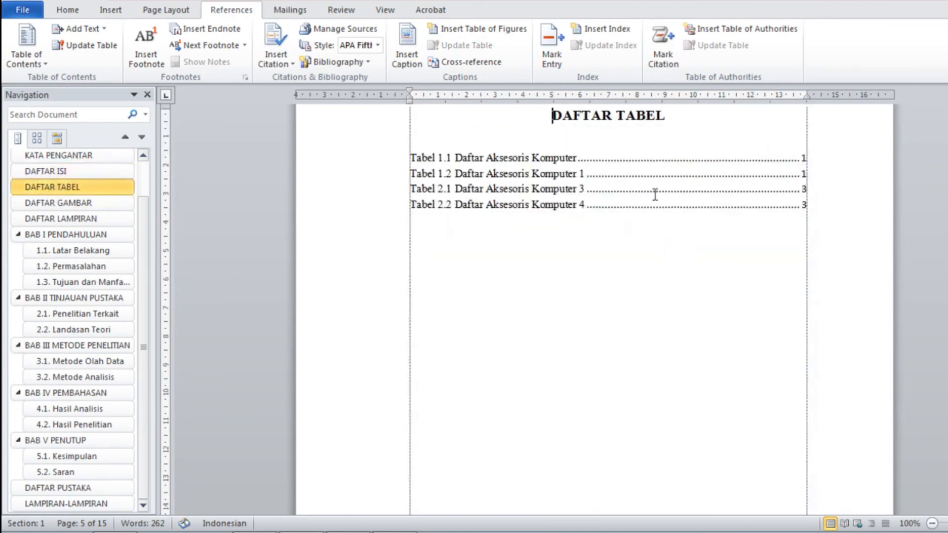
click(644, 171)
right_click(644, 169)
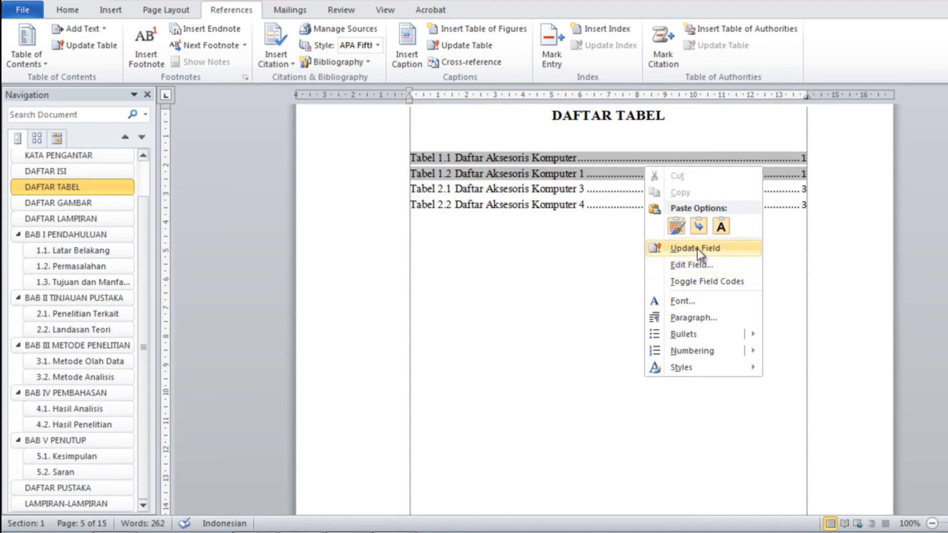
click(532, 260)
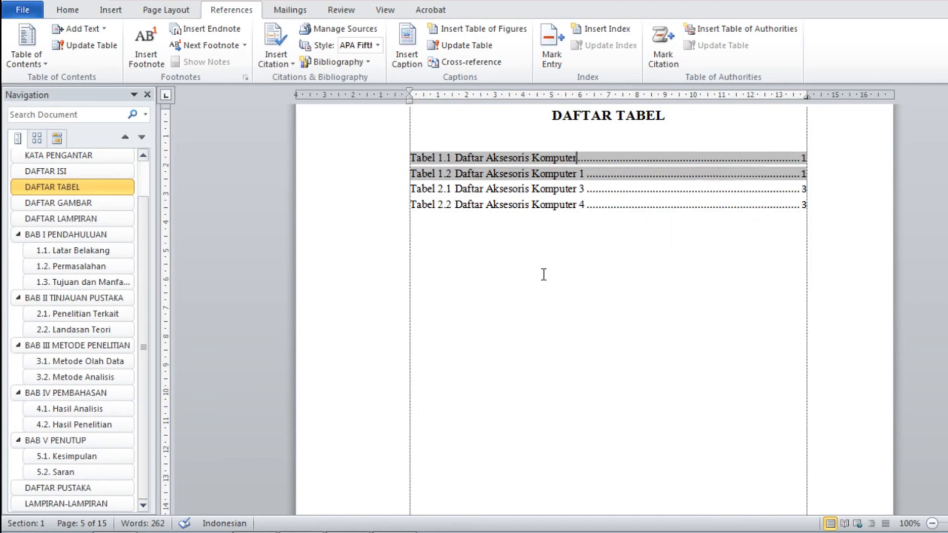
click(537, 232)
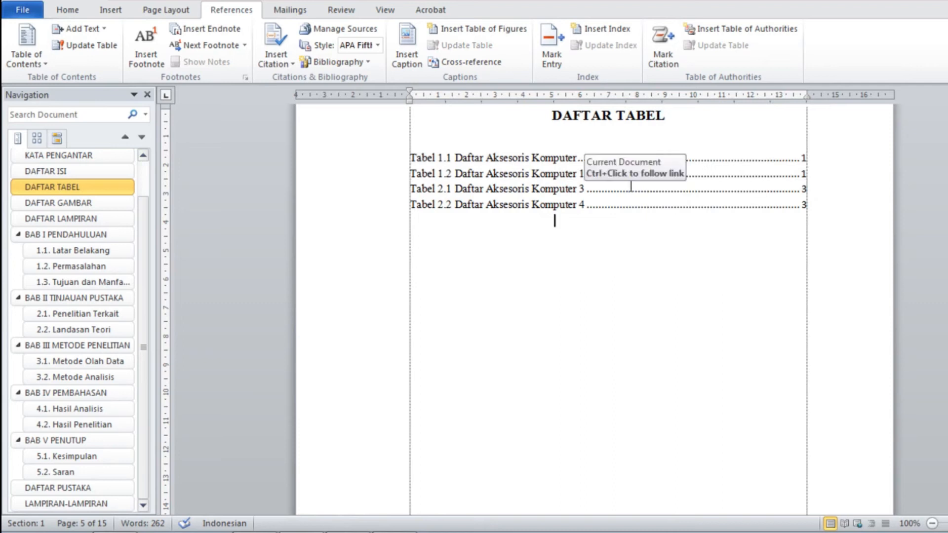
click(75, 202)
click(426, 149)
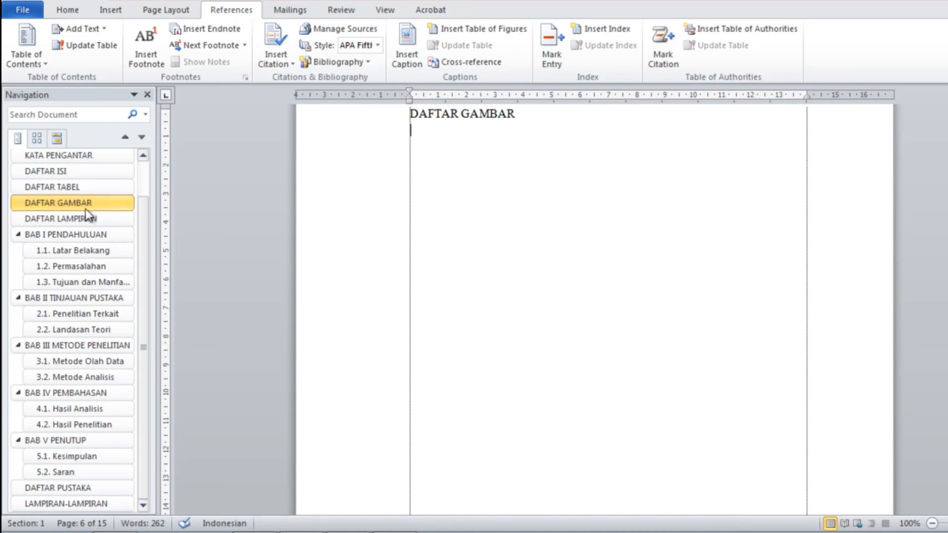
click(73, 188)
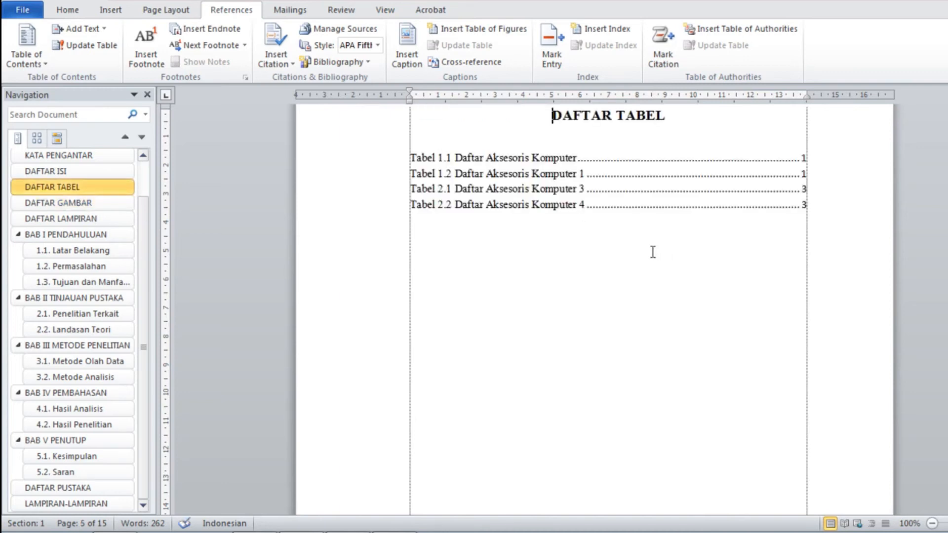
Insert the clip art of a woman working at a computer on a new line below 1.2. Permasalahan in BAB I
click(87, 236)
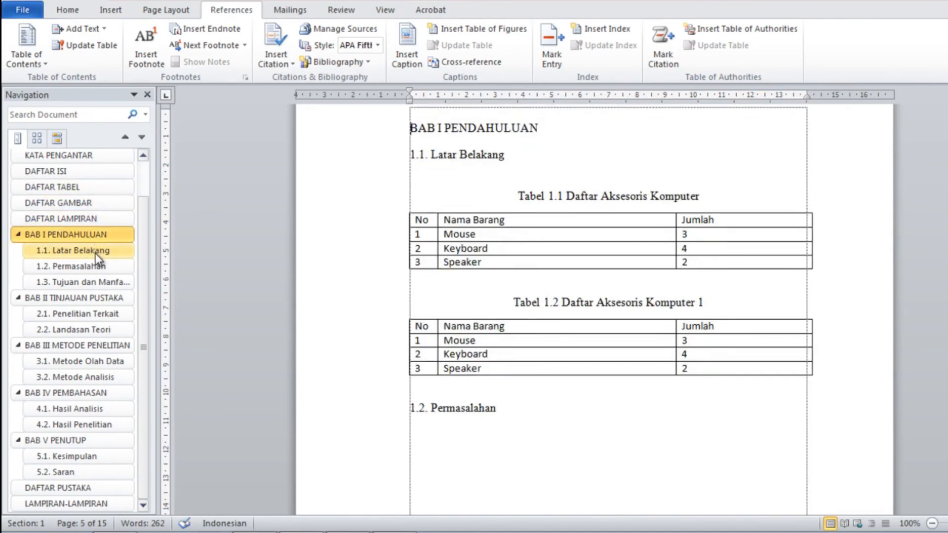
click(94, 253)
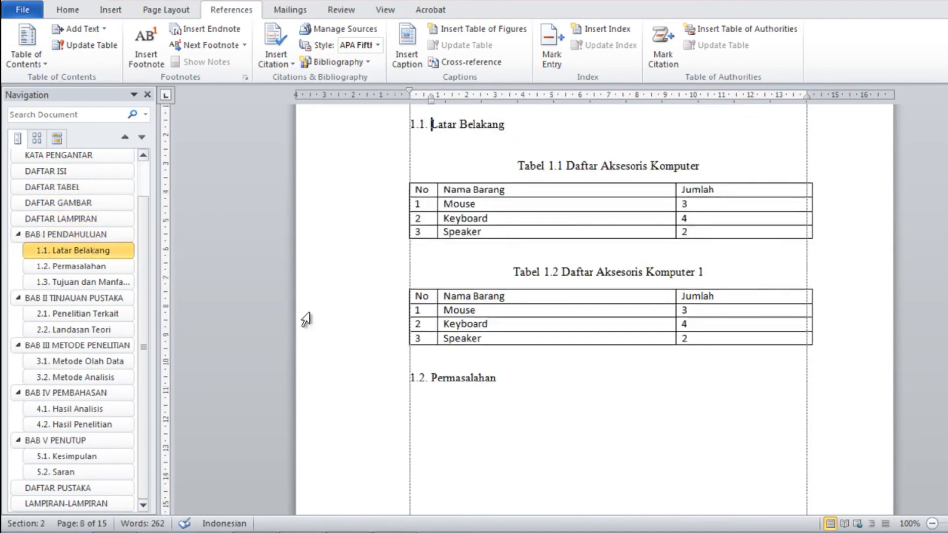
click(501, 409)
key(Return)
scroll(521, 381, down, 2)
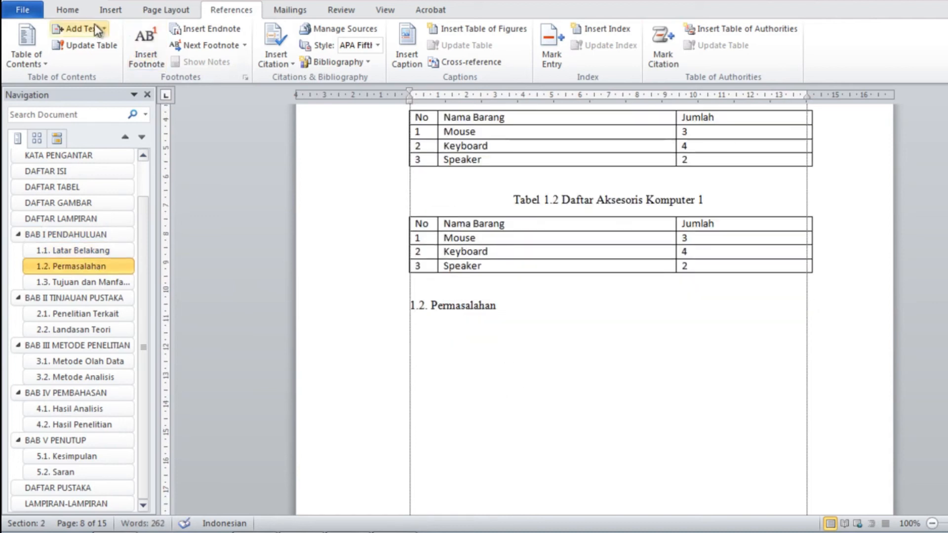
click(69, 11)
click(111, 12)
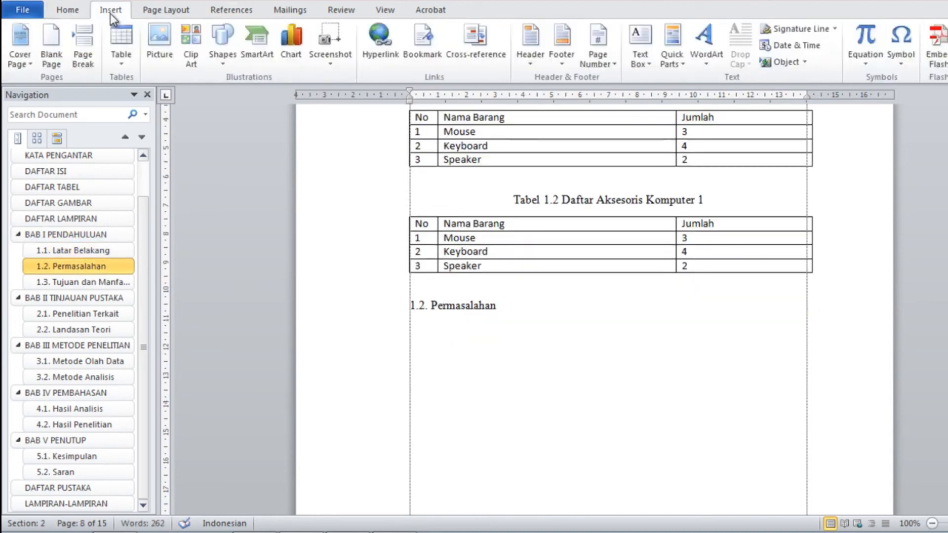
click(196, 54)
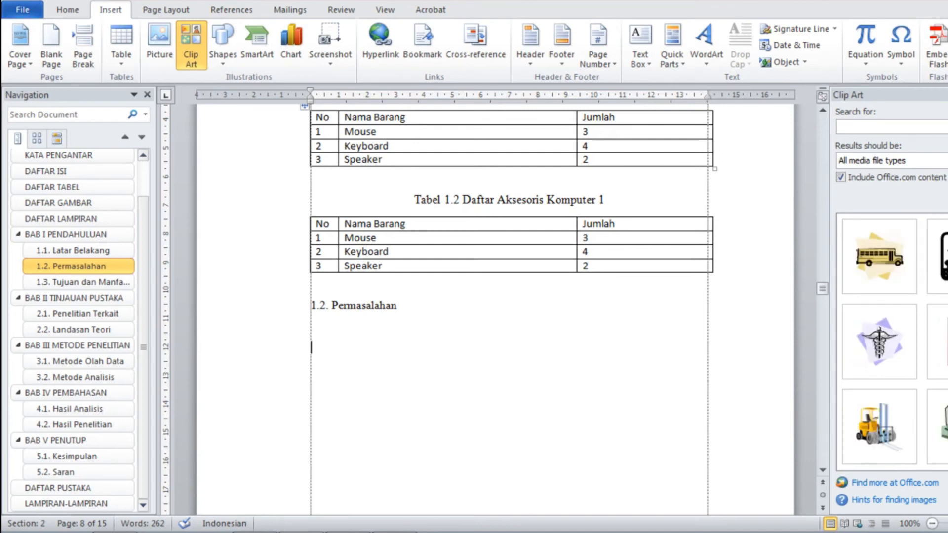
click(935, 427)
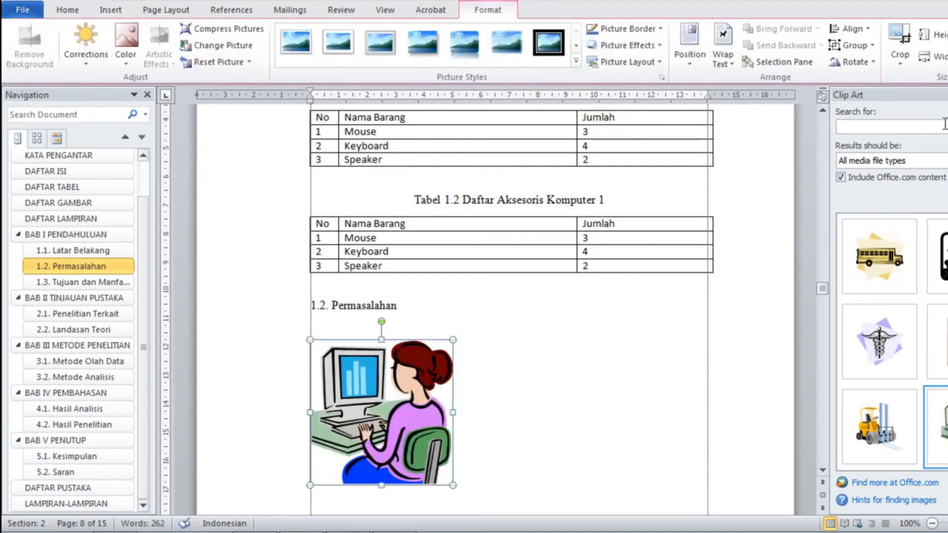
click(946, 94)
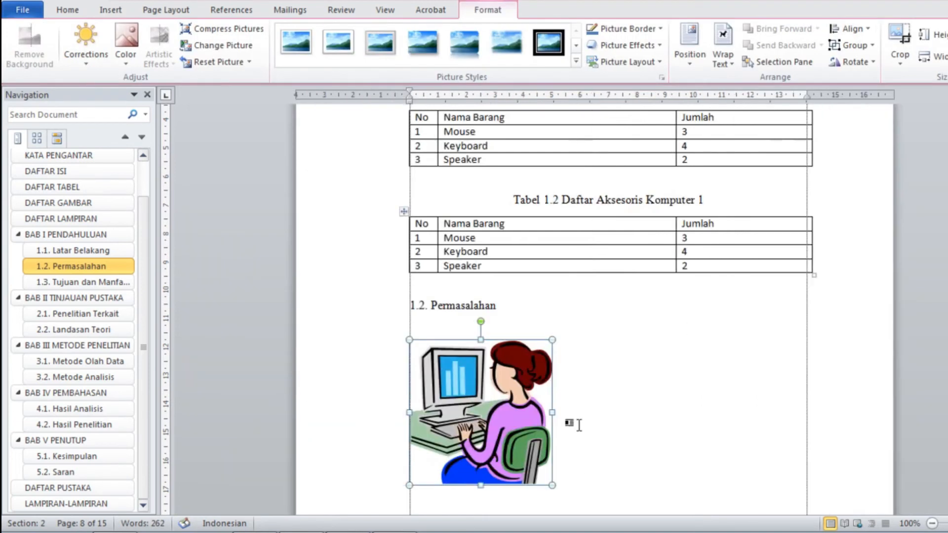
scroll(573, 417, down, 2)
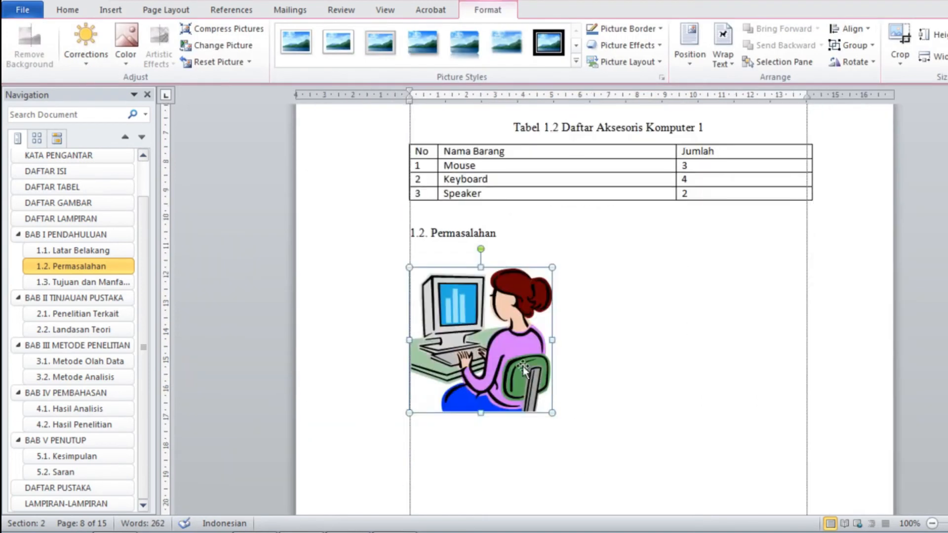
Center the clip art of the woman at the computer below 1.2. Permasalahan
click(70, 12)
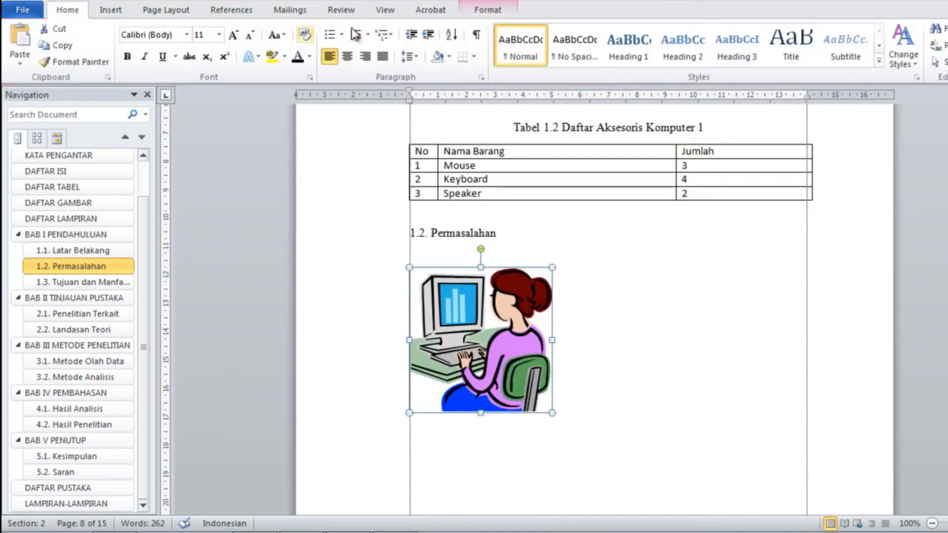
click(349, 60)
click(717, 418)
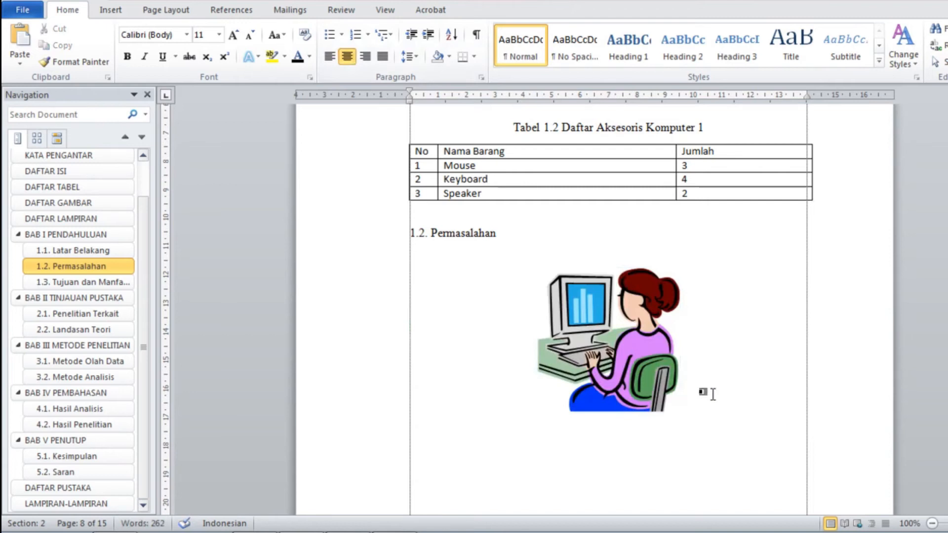
Add the centered title "Belajar Komputer 1" on the line below the clip art
scroll(713, 394, up, 3)
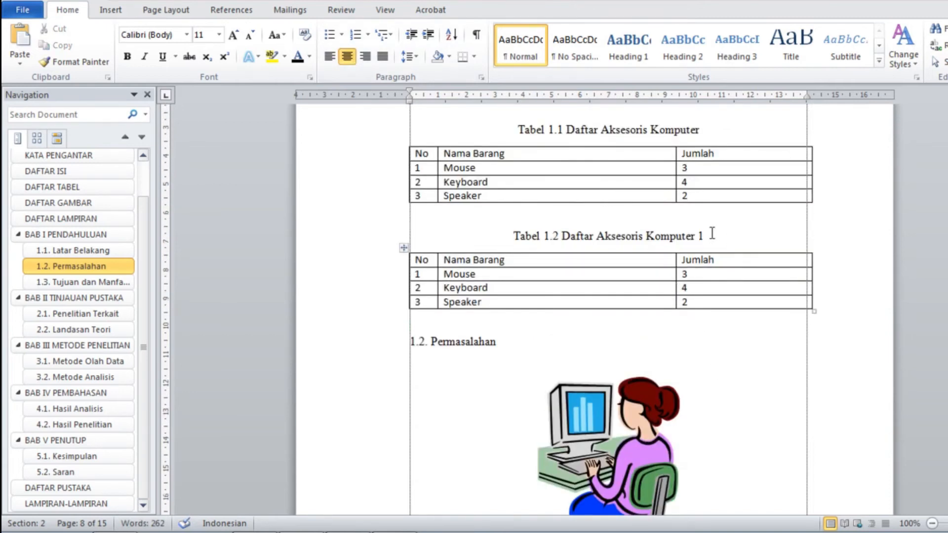
drag(710, 233, 565, 238)
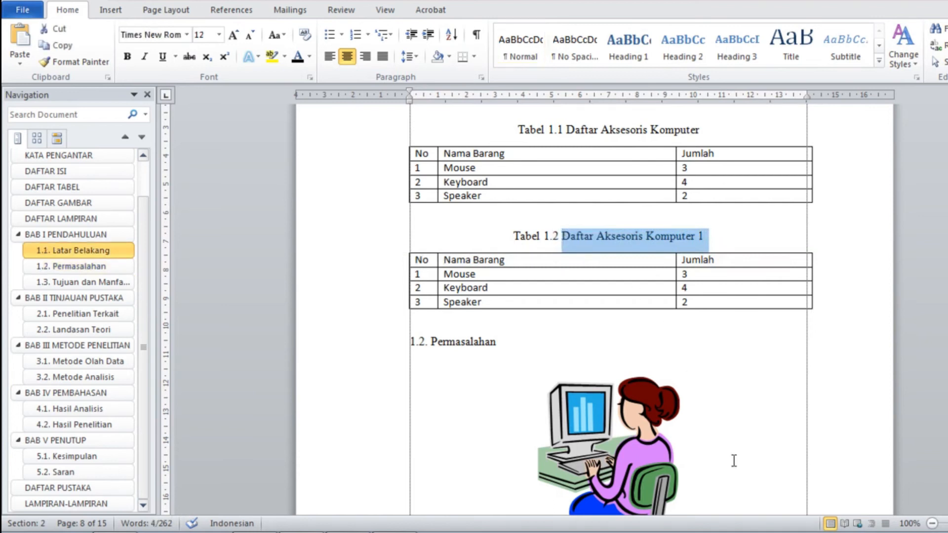
scroll(723, 444, down, 4)
click(712, 365)
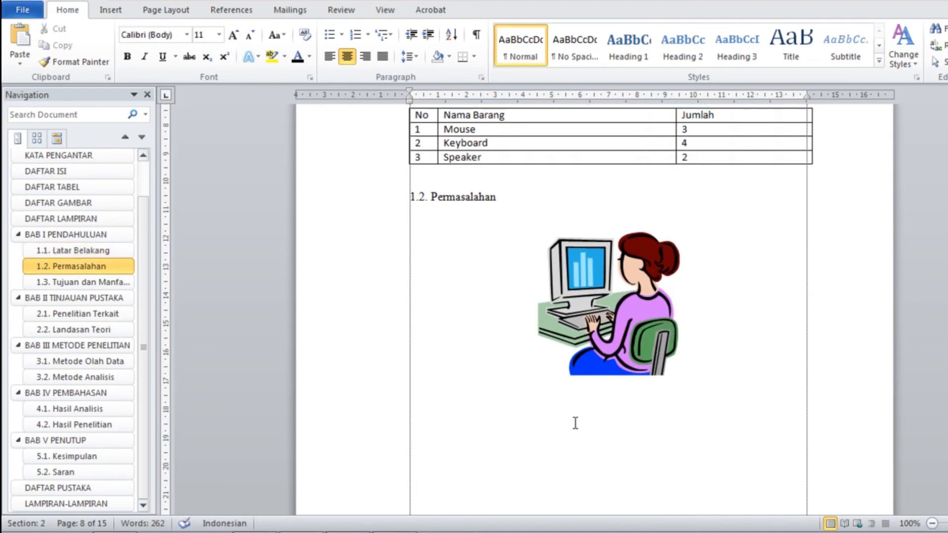
click(685, 391)
text(Belajar Komputer)
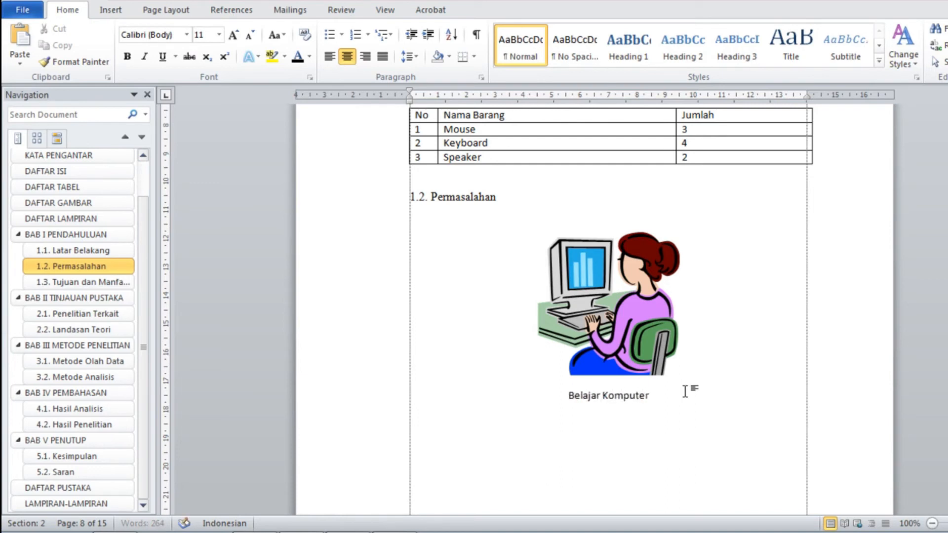
text( 1)
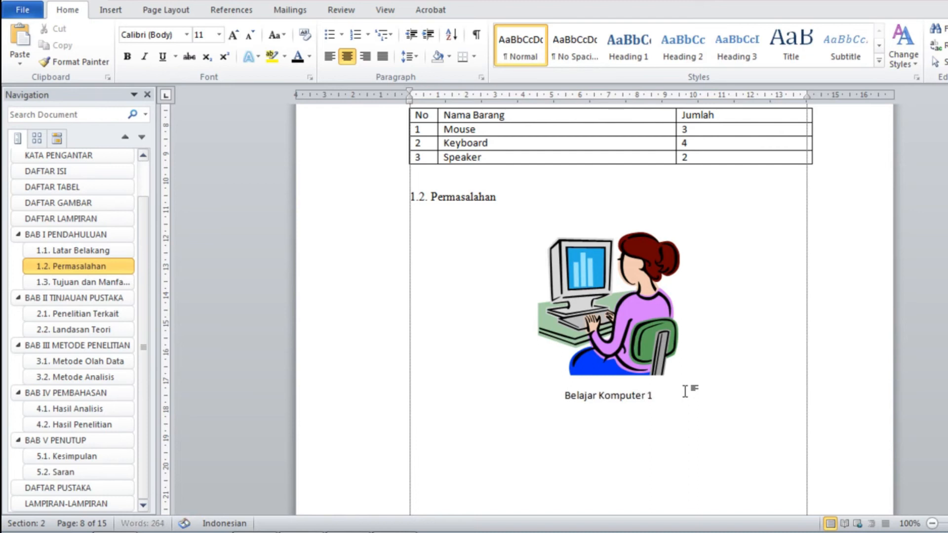
Insert a caption with the new label "Gambar 1." in front of the title Belajar Komputer 1
click(564, 395)
scroll(787, 486, up, 5)
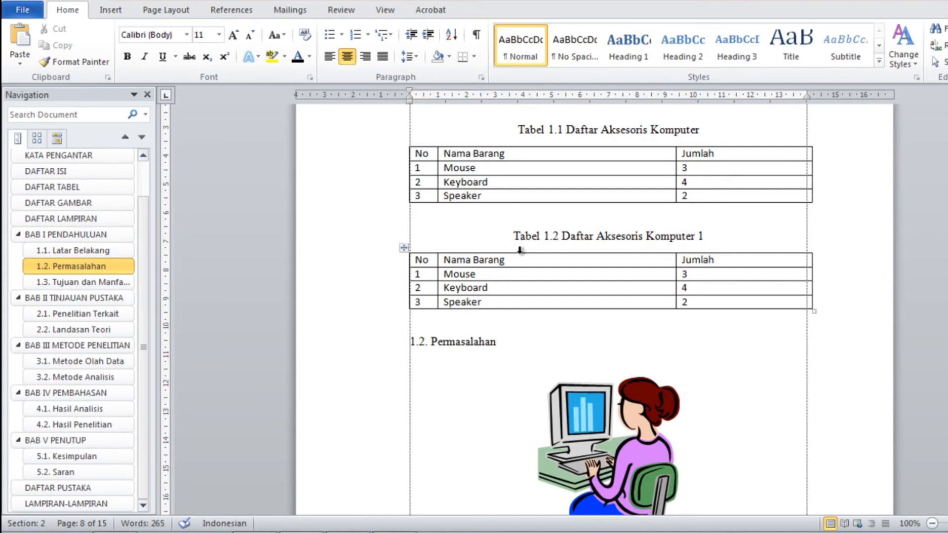
scroll(744, 416, down, 6)
click(563, 381)
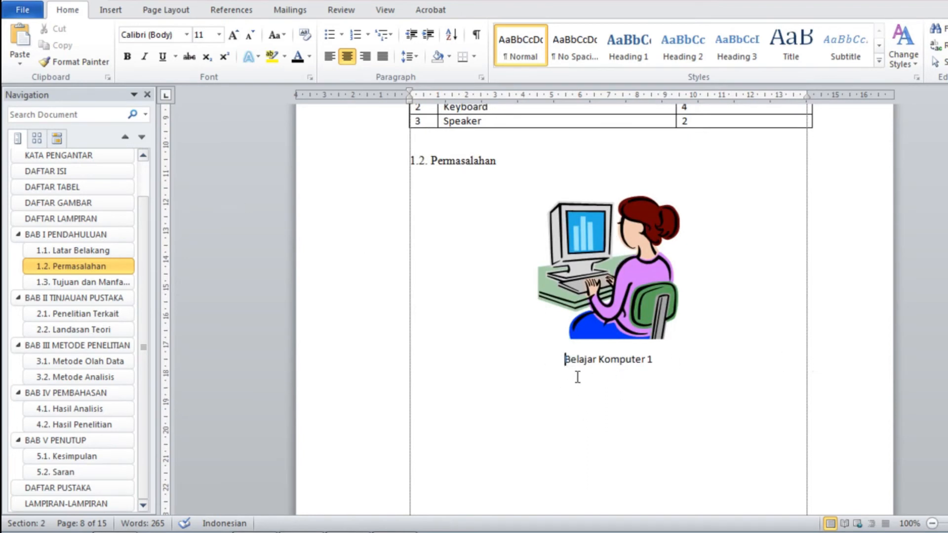
click(650, 355)
click(564, 359)
click(240, 14)
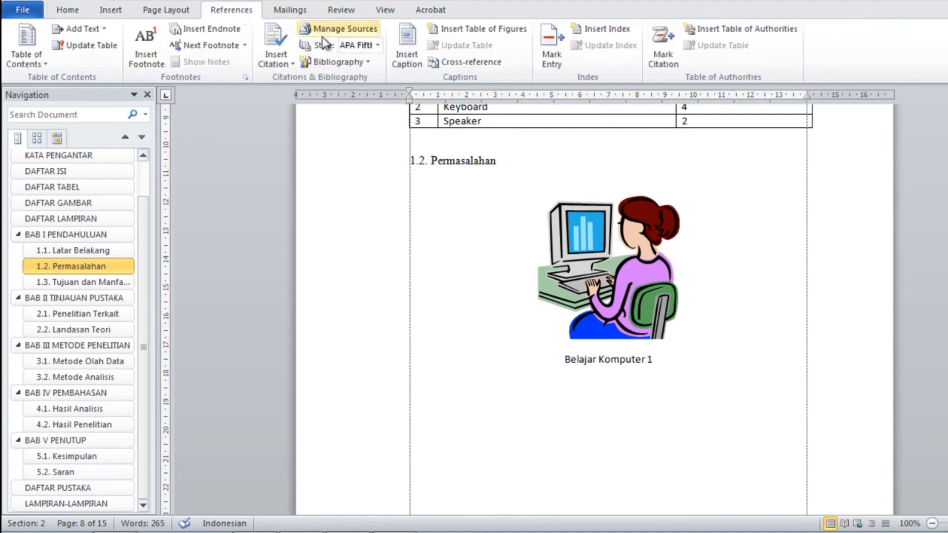
click(413, 62)
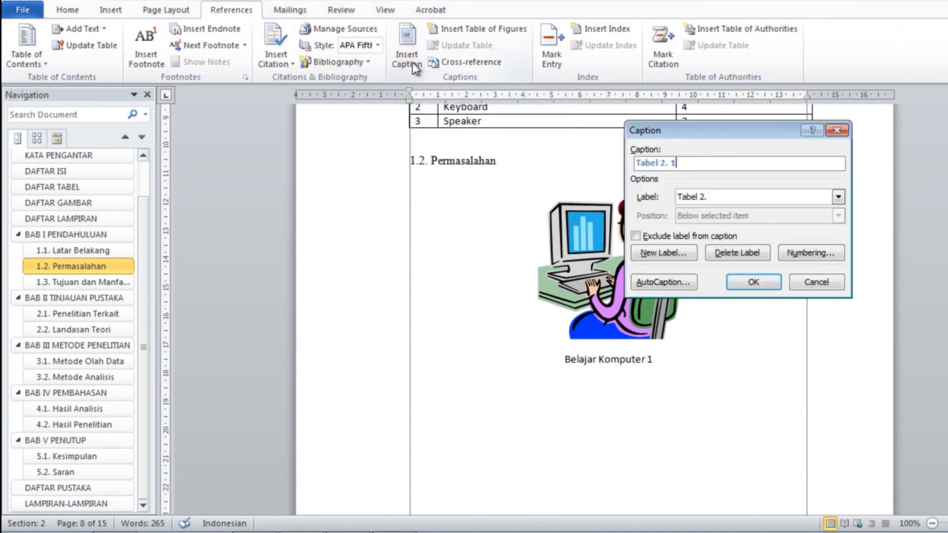
click(666, 255)
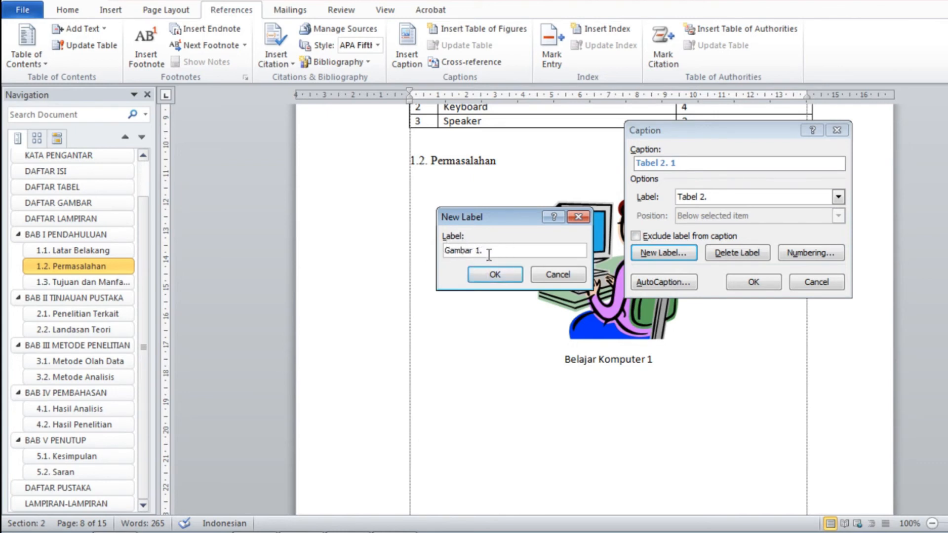
click(494, 274)
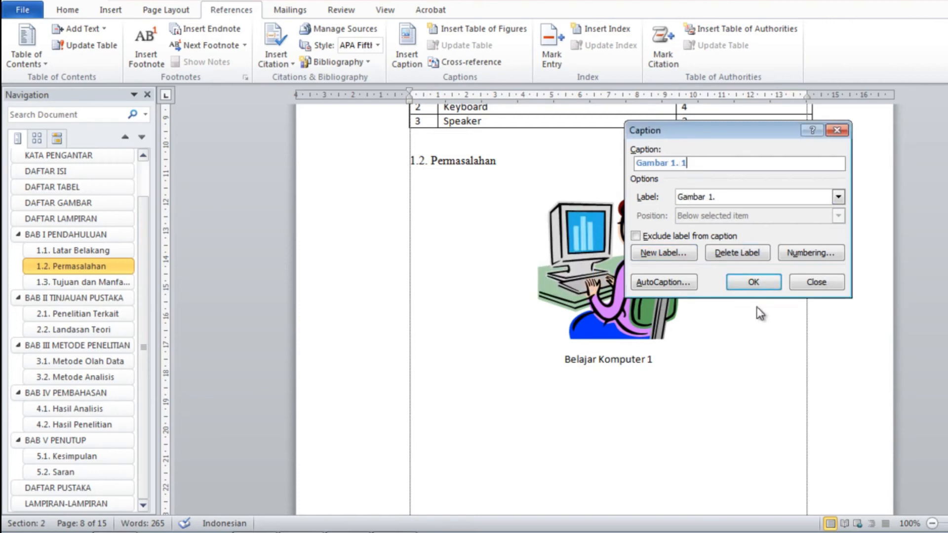
click(754, 282)
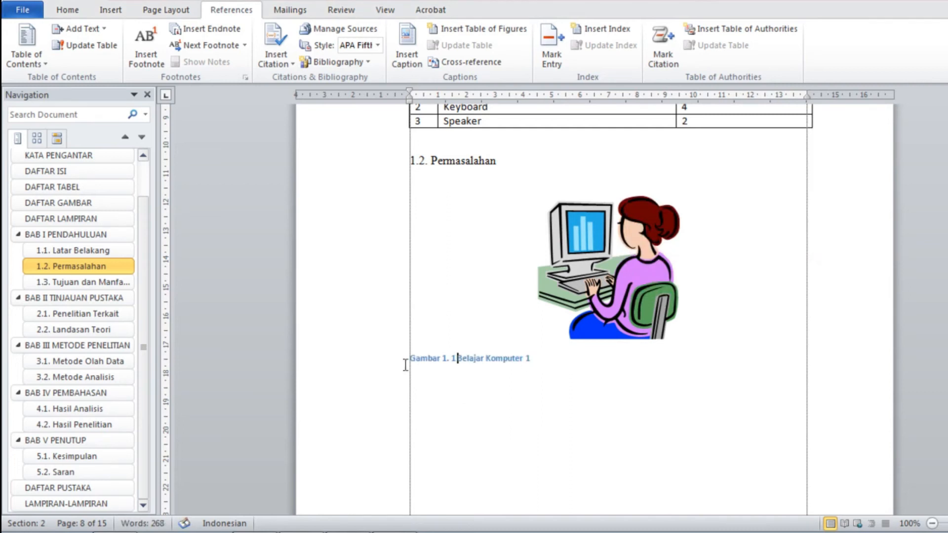
Center the Gambar 1. caption line and format it in Times New Roman, black and without bold
click(381, 365)
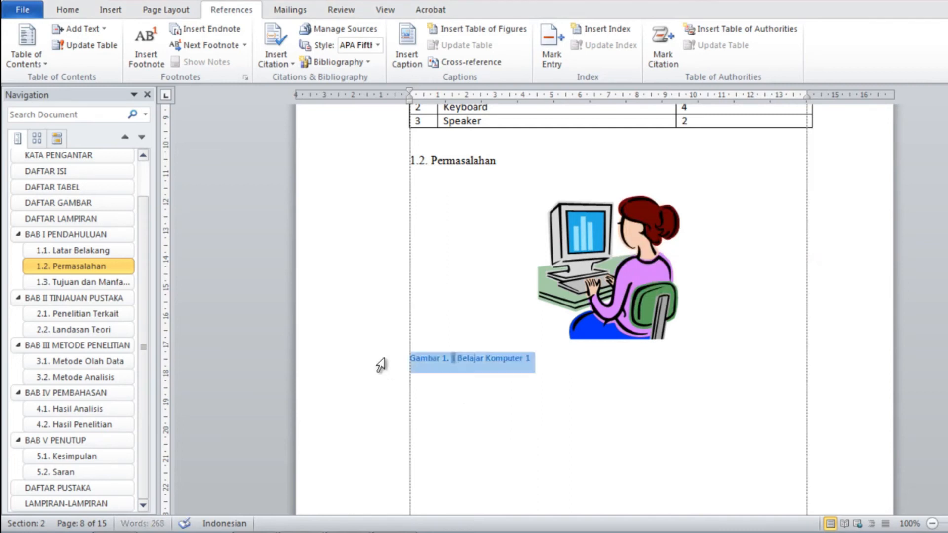
click(79, 10)
click(352, 56)
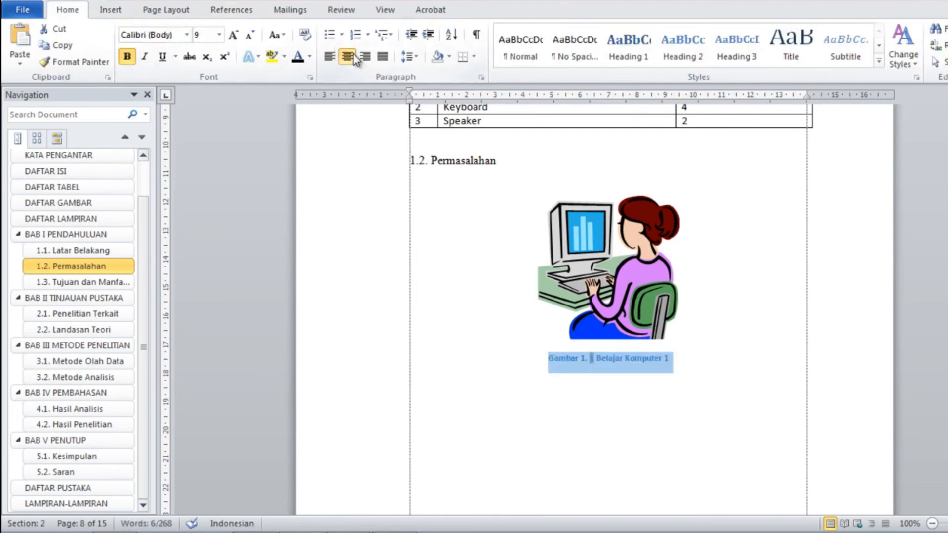
click(187, 35)
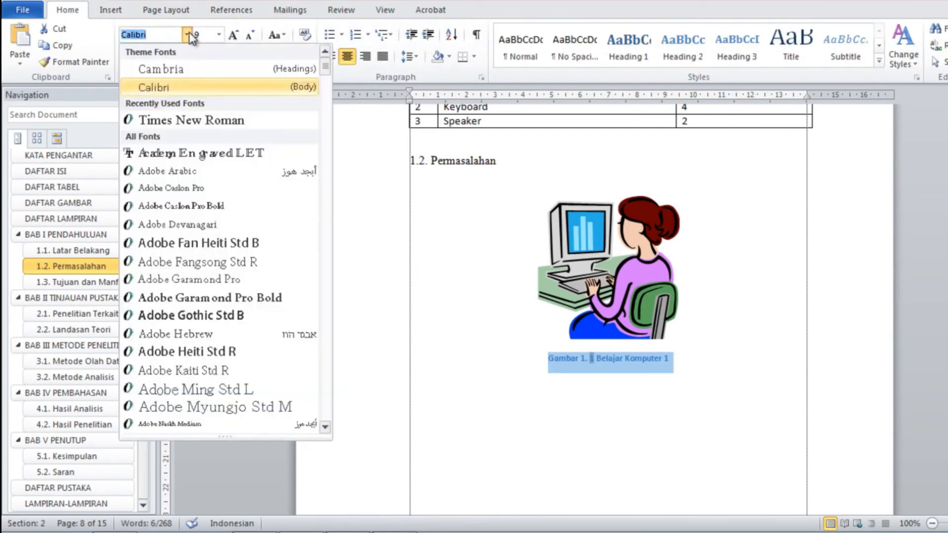
click(194, 125)
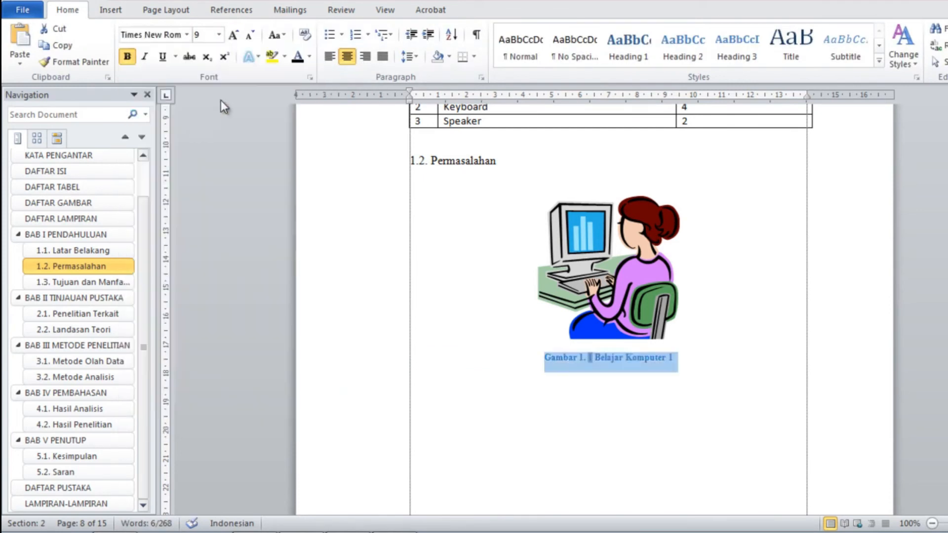
click(300, 57)
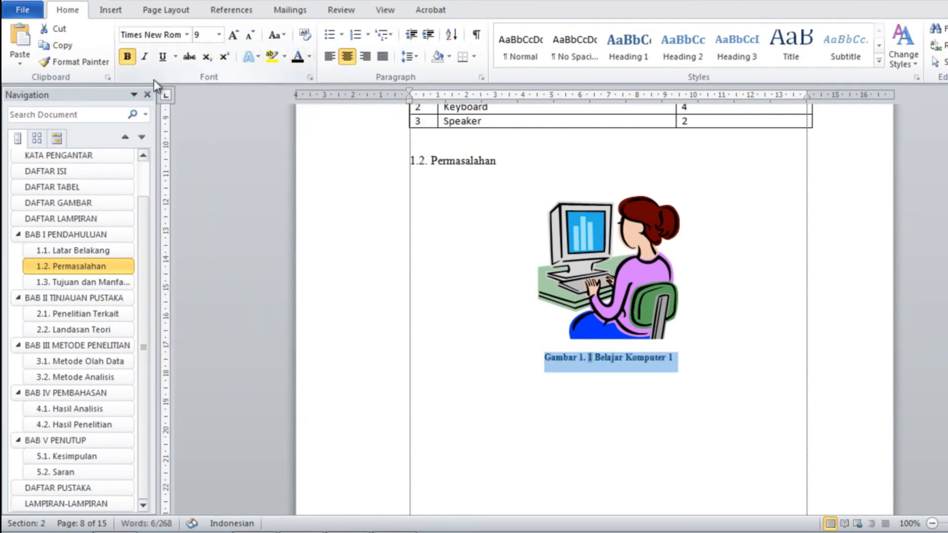
click(127, 57)
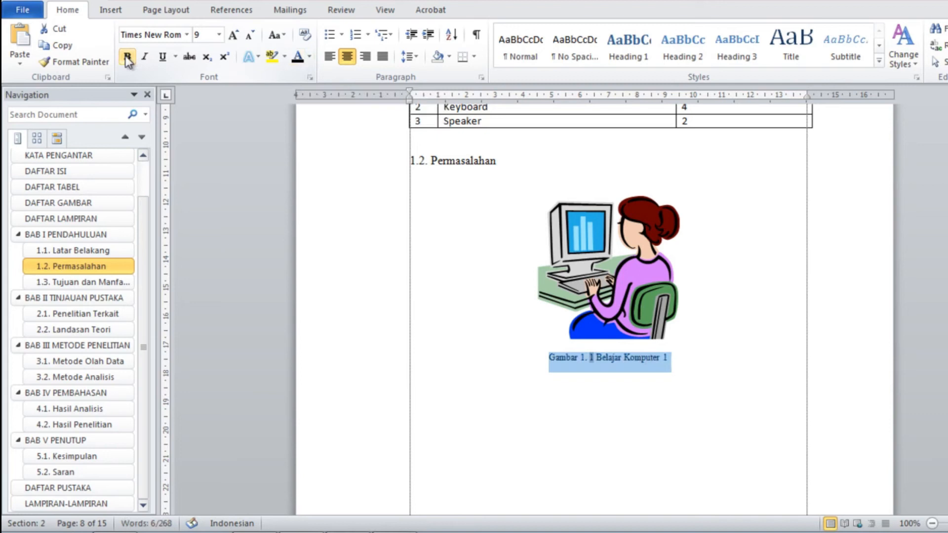
click(606, 380)
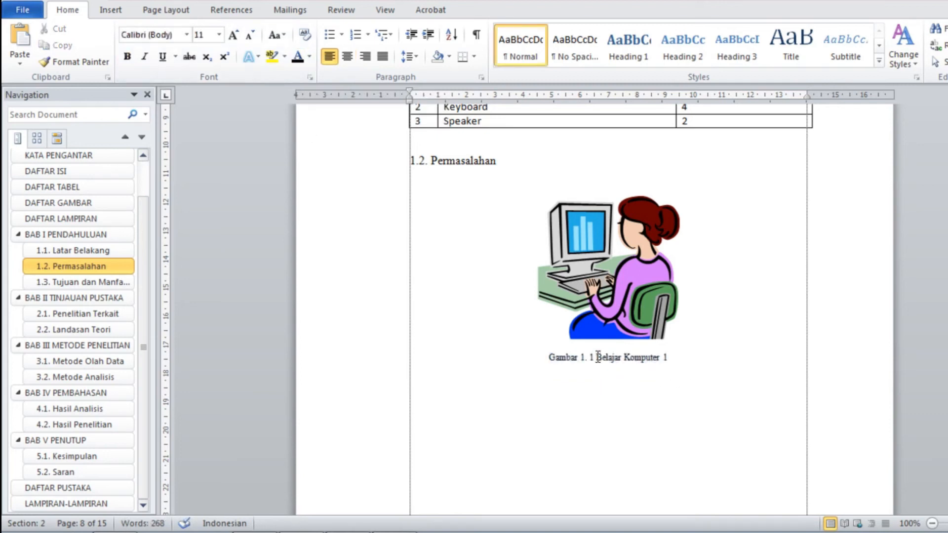
Set the caption line to size 12 and remove the space before its number so it reads Gambar 1.1
drag(546, 356, 713, 357)
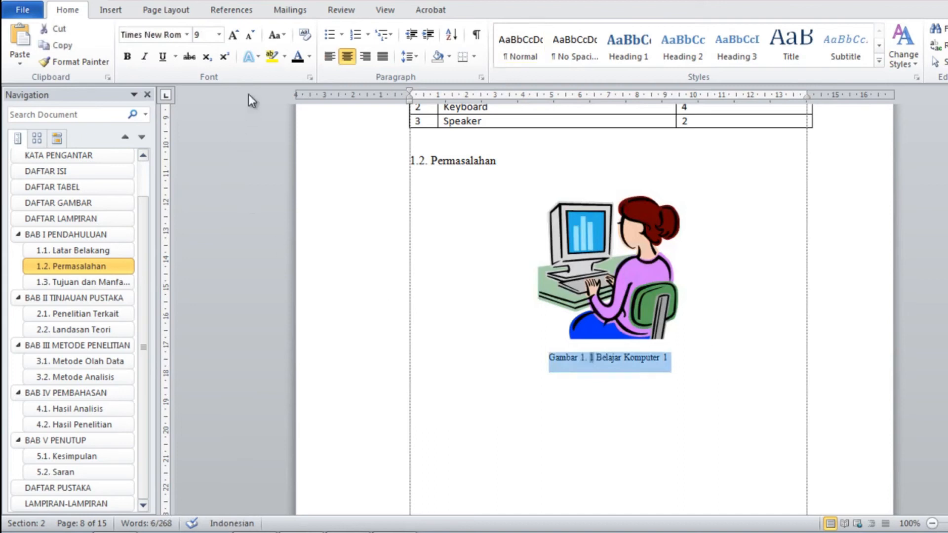
click(219, 34)
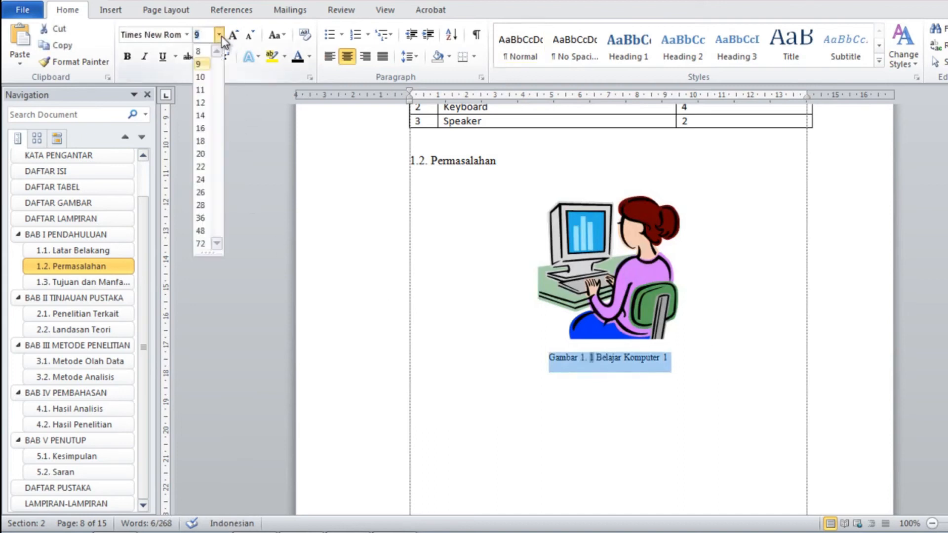
click(206, 103)
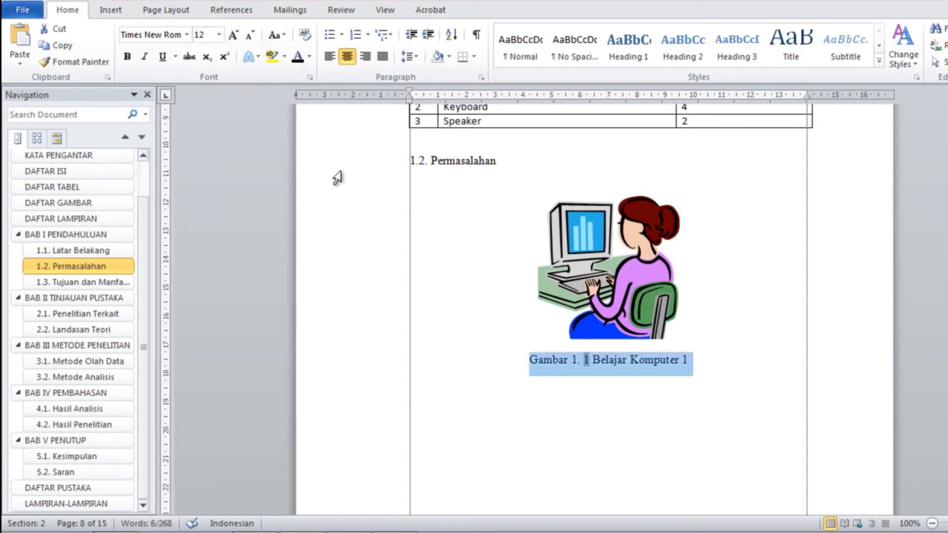
click(585, 366)
key(BackSpace)
click(692, 359)
scroll(726, 370, down, 3)
scroll(725, 370, up, 3)
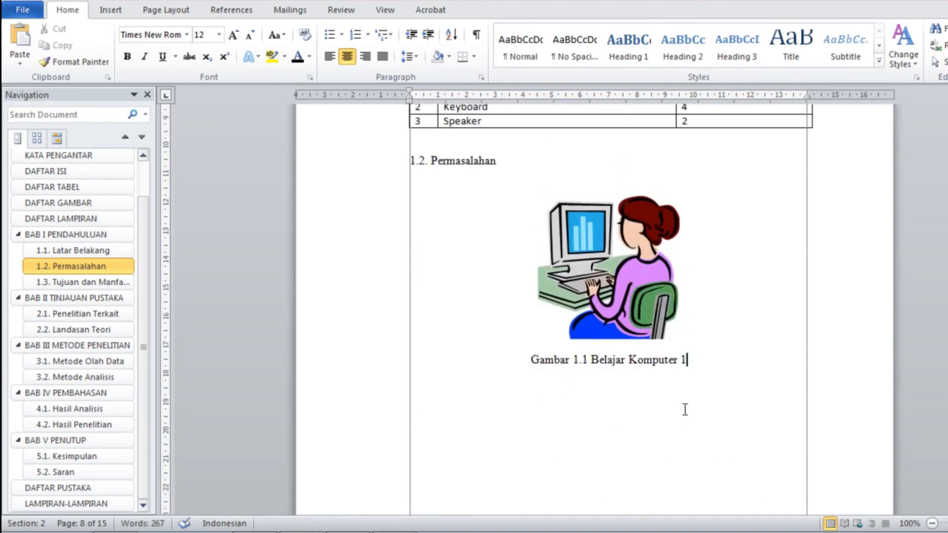
key(Return)
scroll(657, 375, down, 3)
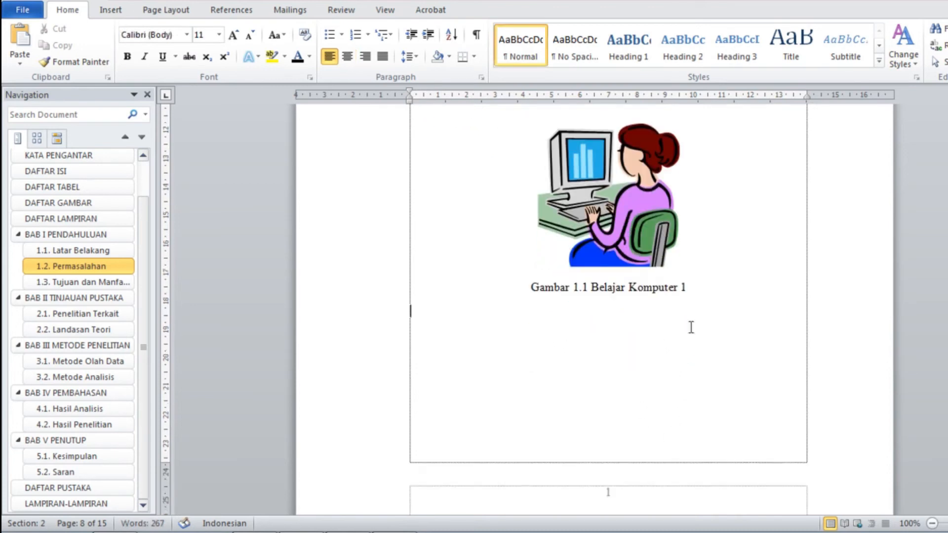
click(122, 10)
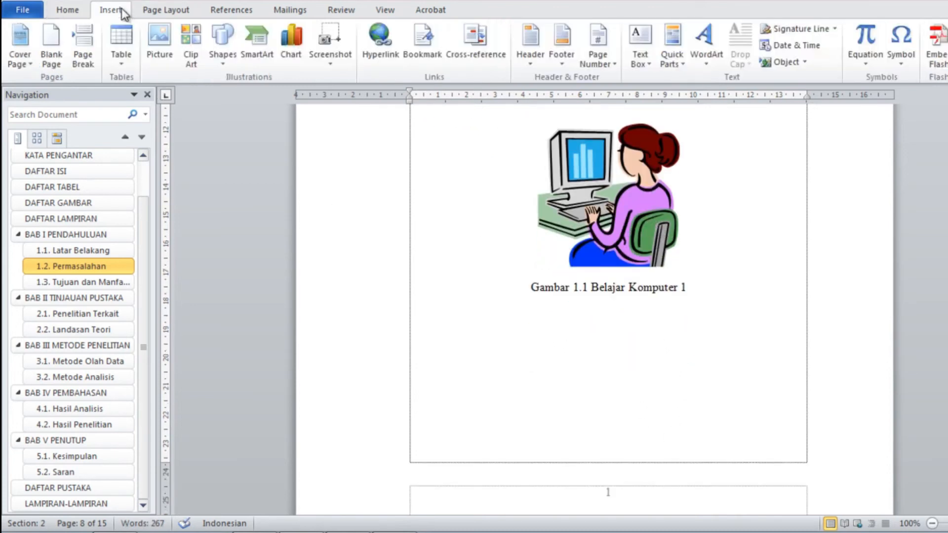
click(159, 38)
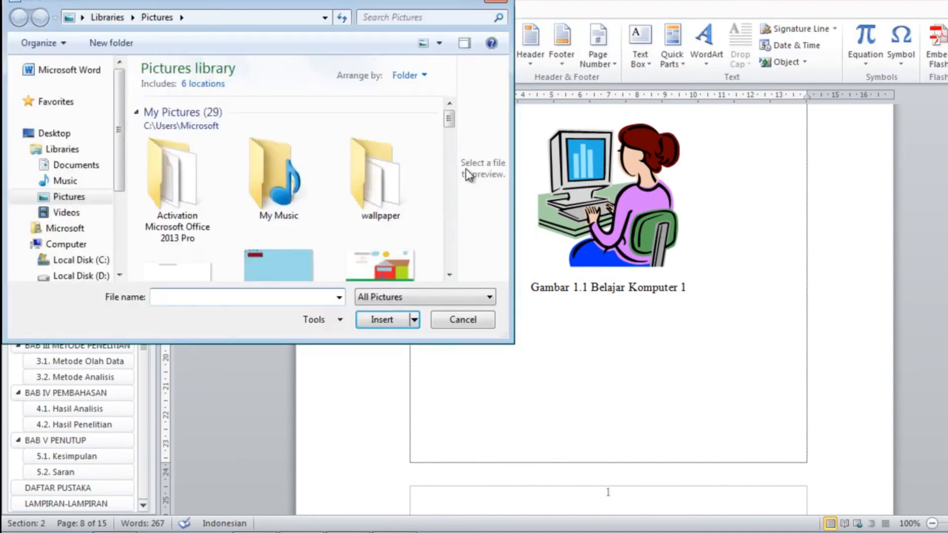
drag(449, 123, 451, 166)
click(176, 188)
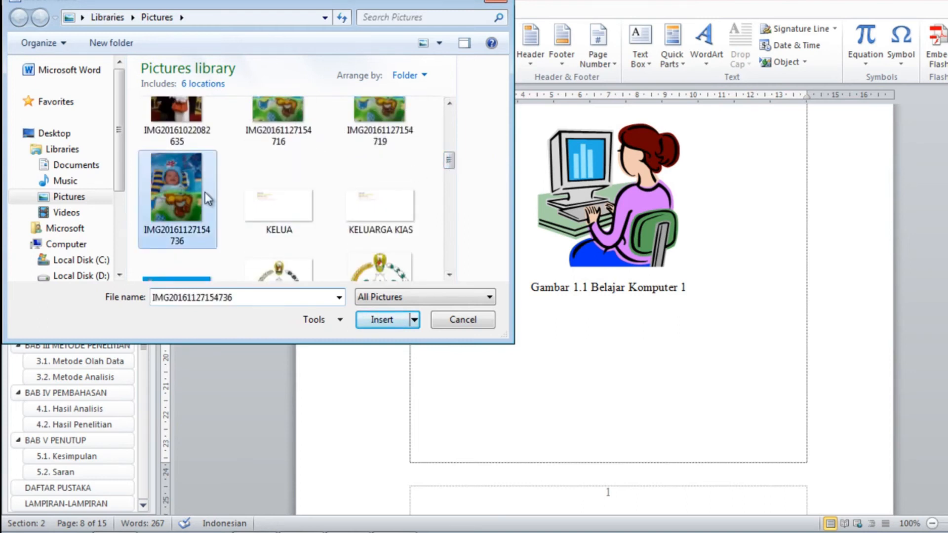
click(372, 322)
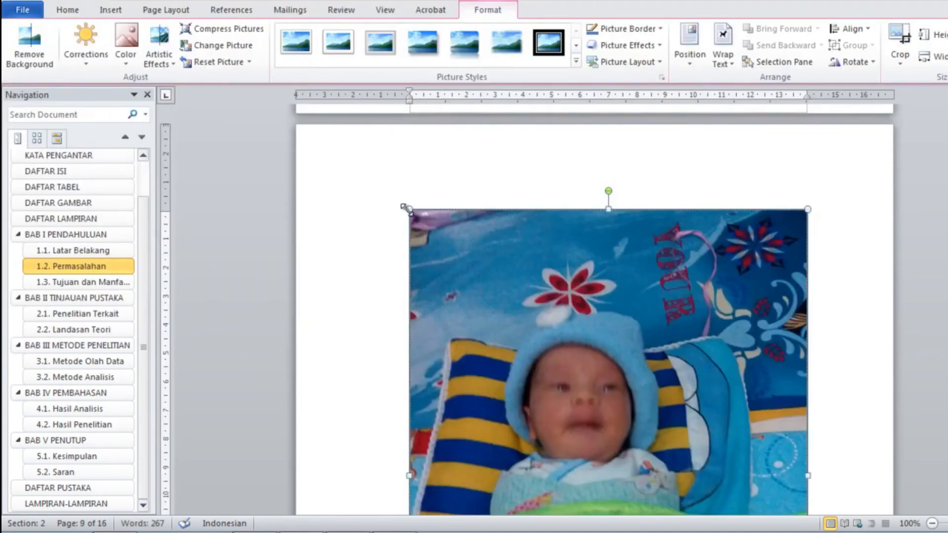
Shrink the inserted baby photo proportionally to about 7 cm wide
drag(659, 393, 660, 394)
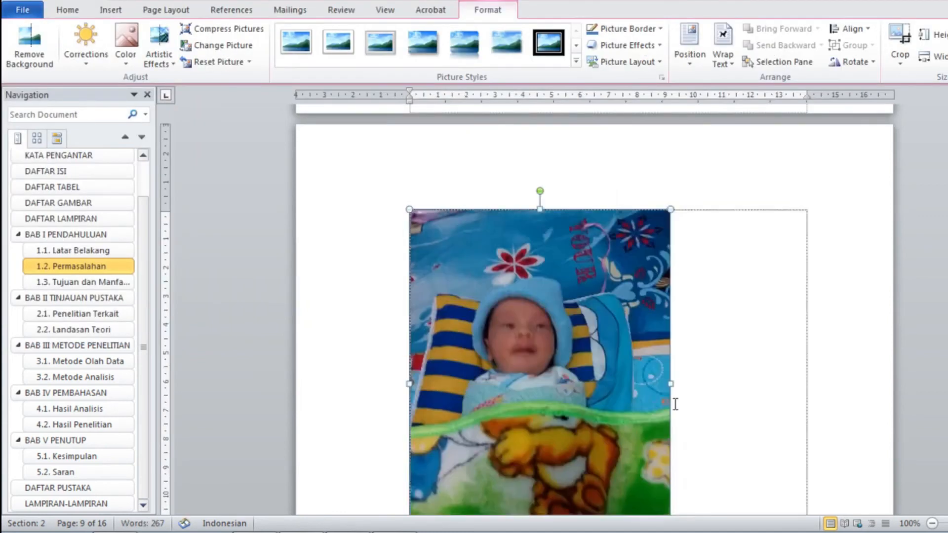
scroll(657, 396, down, 6)
scroll(653, 393, up, 1)
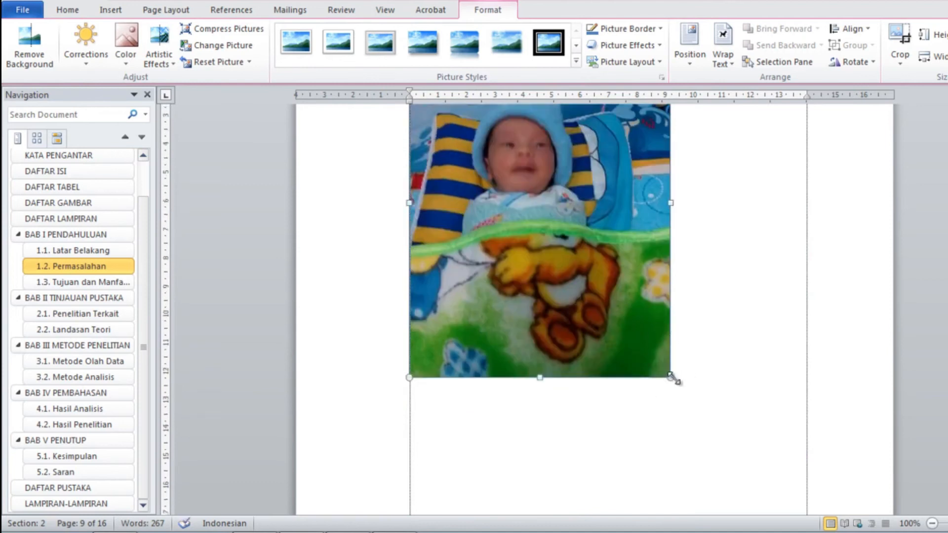
drag(671, 378, 558, 298)
scroll(547, 255, up, 6)
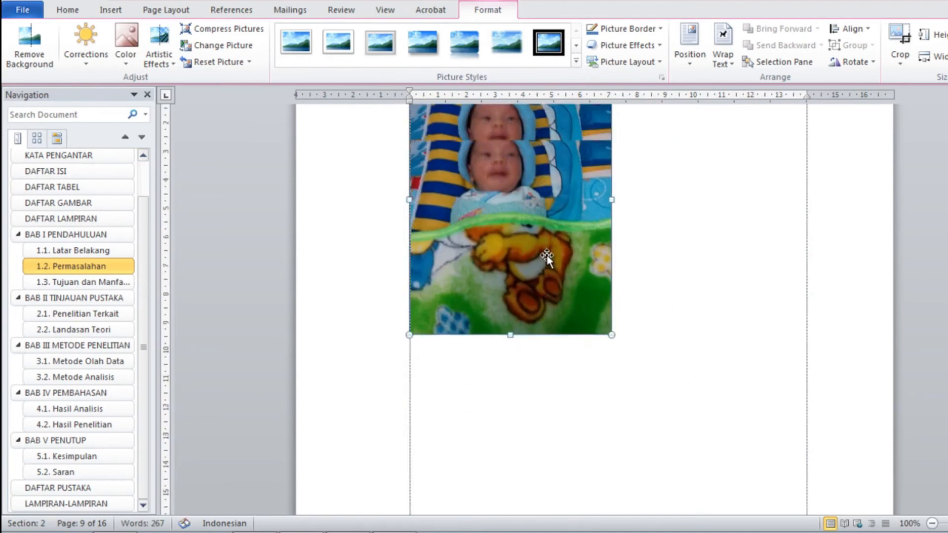
Center the baby photo on the page and start a new centered line below it
click(72, 16)
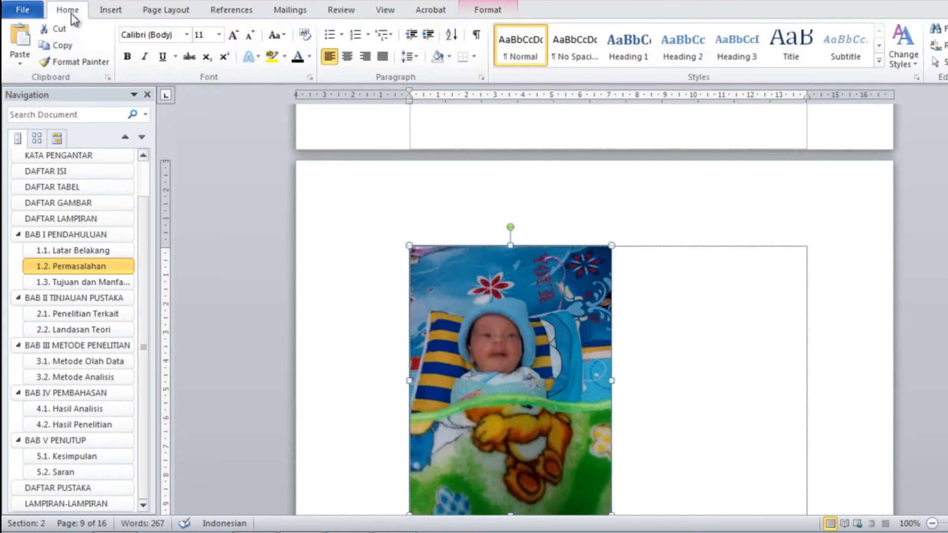
scroll(545, 232, down, 1)
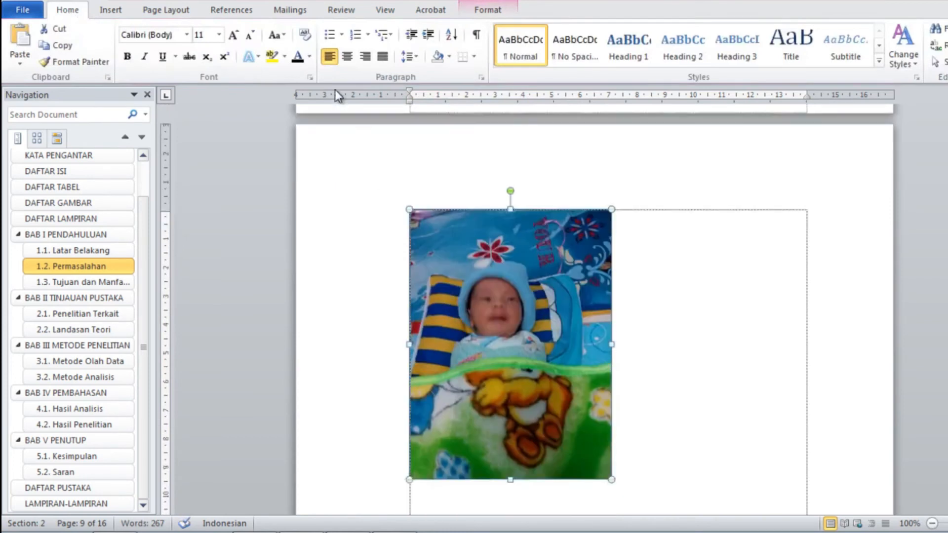
click(347, 57)
click(748, 466)
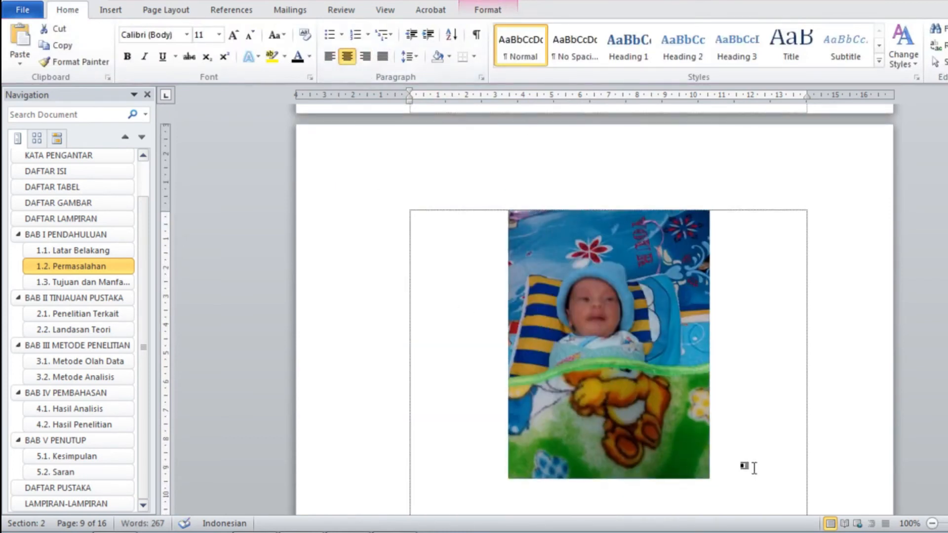
scroll(739, 486, down, 1)
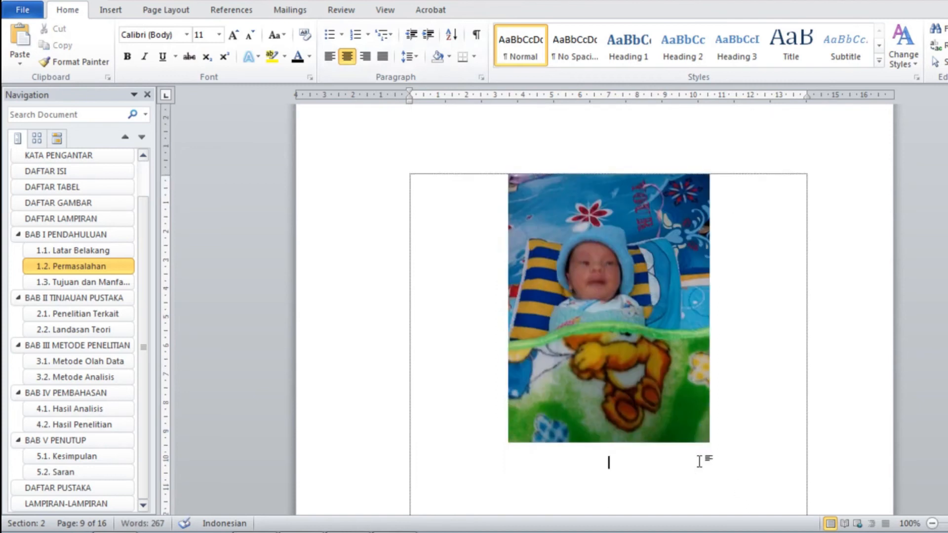
Enter "Foto Bayi" below the baby photo and insert a figure caption with the label "Gambar 1." in front of it
text(Foto Bayi)
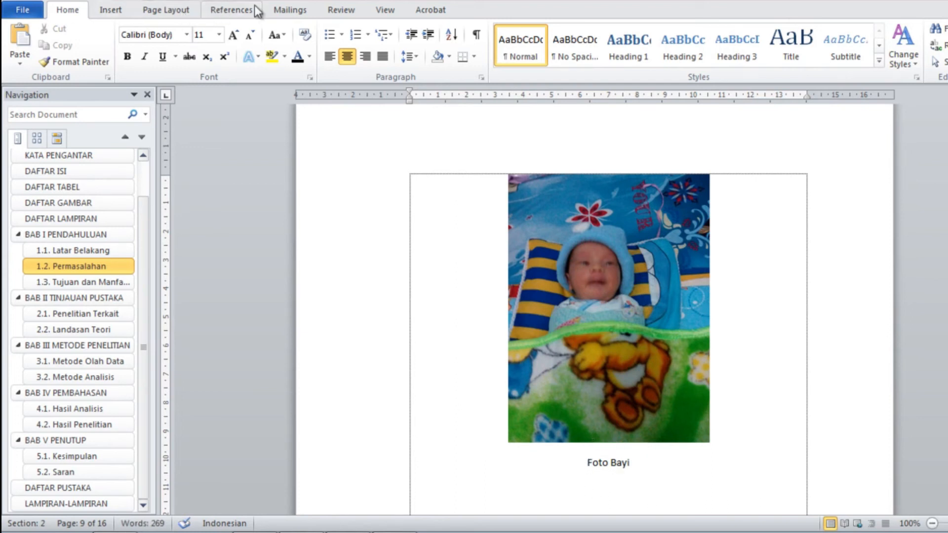
click(238, 11)
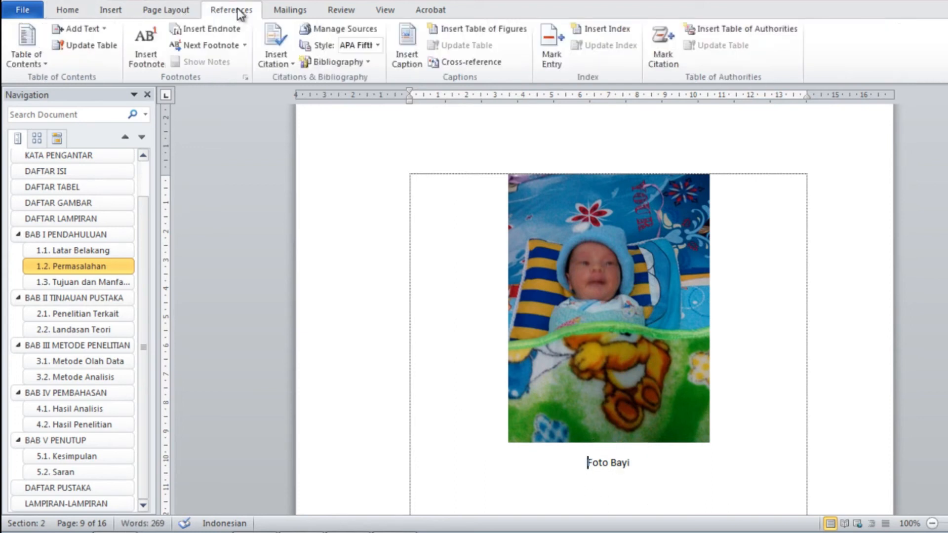
click(401, 67)
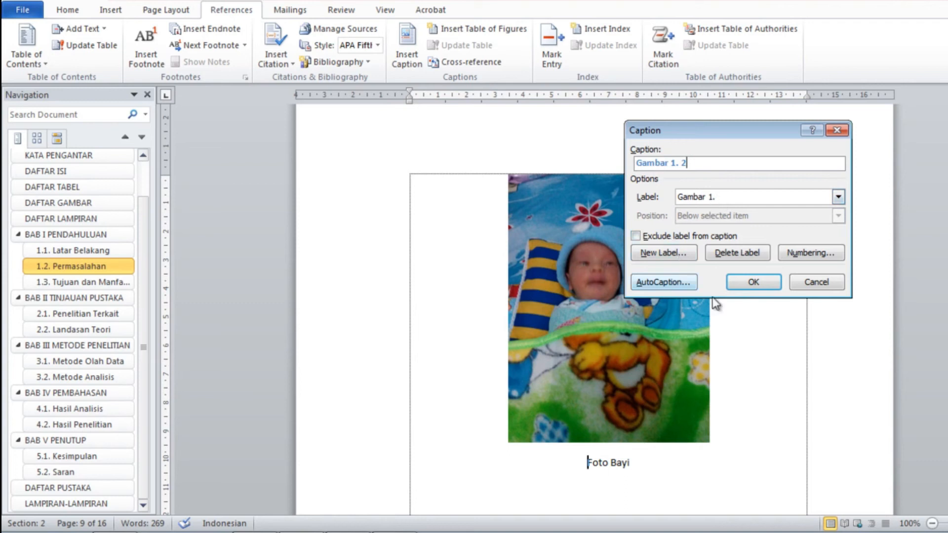
click(767, 281)
scroll(722, 363, down, 3)
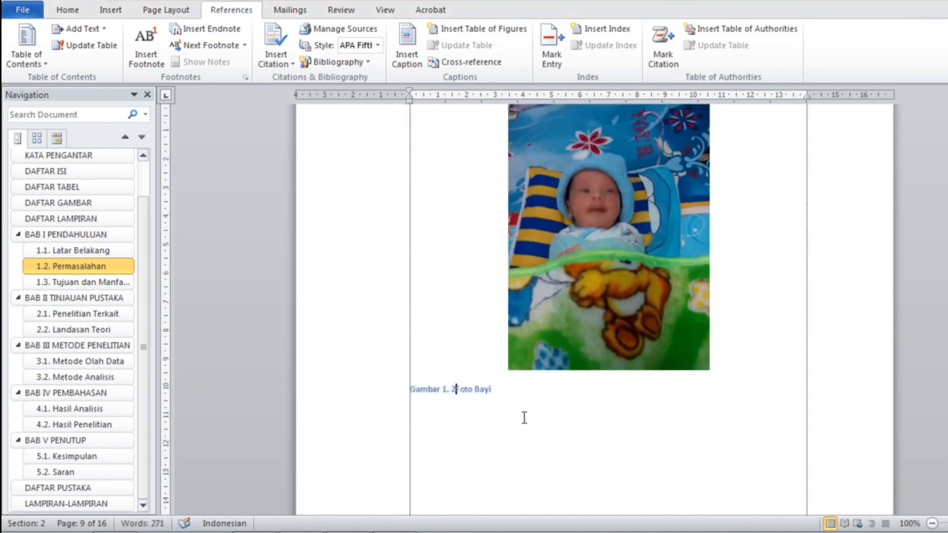
Format the "Foto Bayi" caption as centered, non-bold, black Times New Roman at 12 pt
click(376, 399)
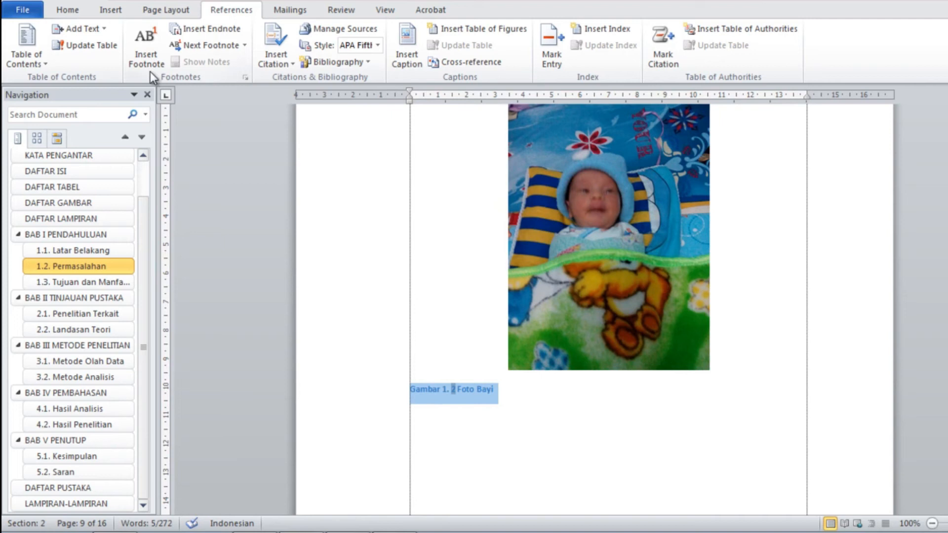
click(68, 10)
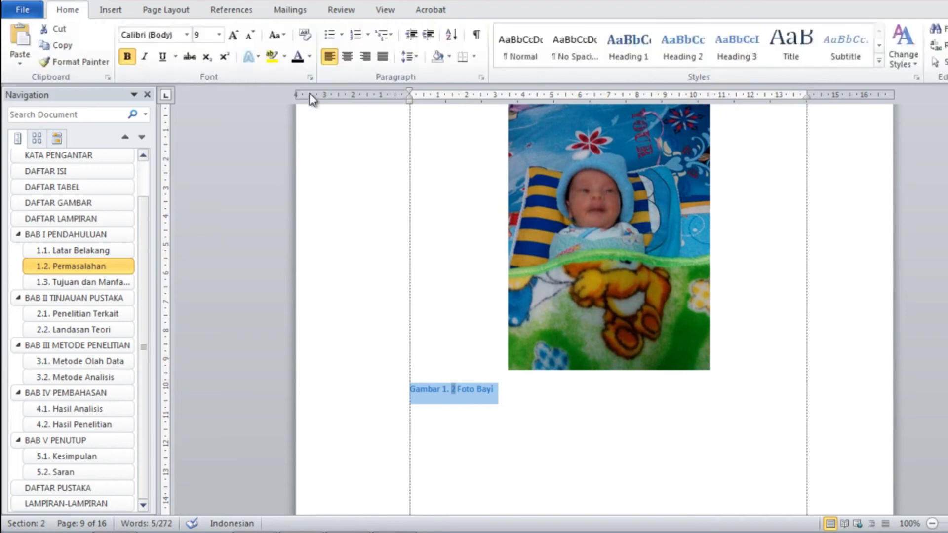
click(348, 56)
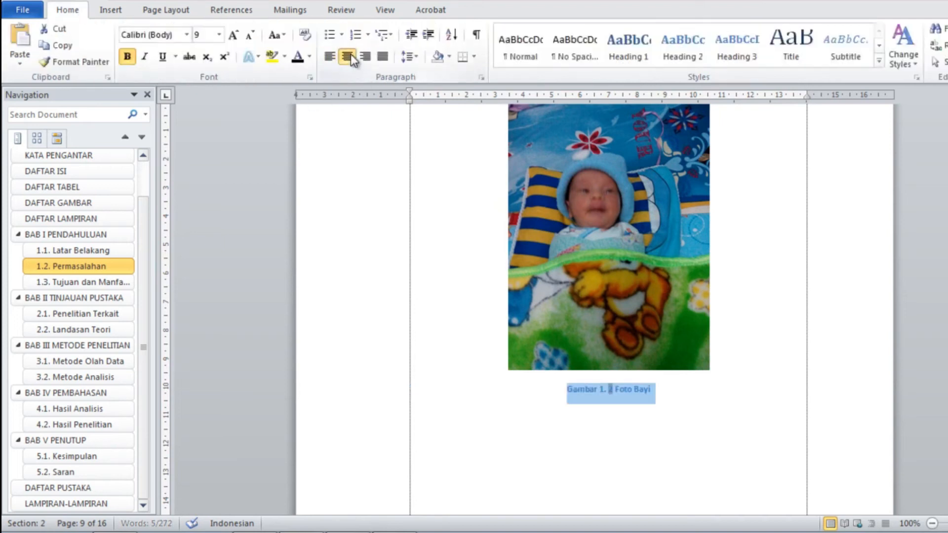
click(187, 34)
click(168, 119)
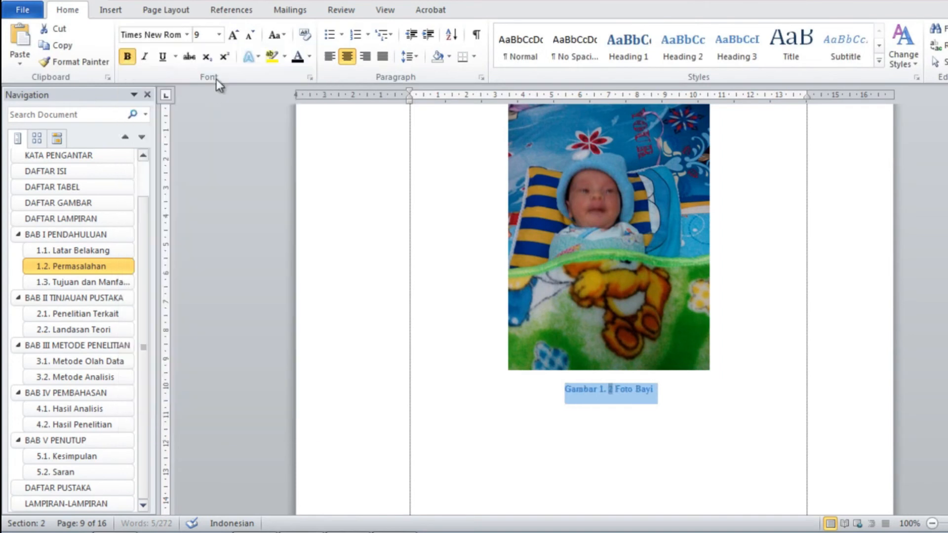
click(218, 35)
click(206, 107)
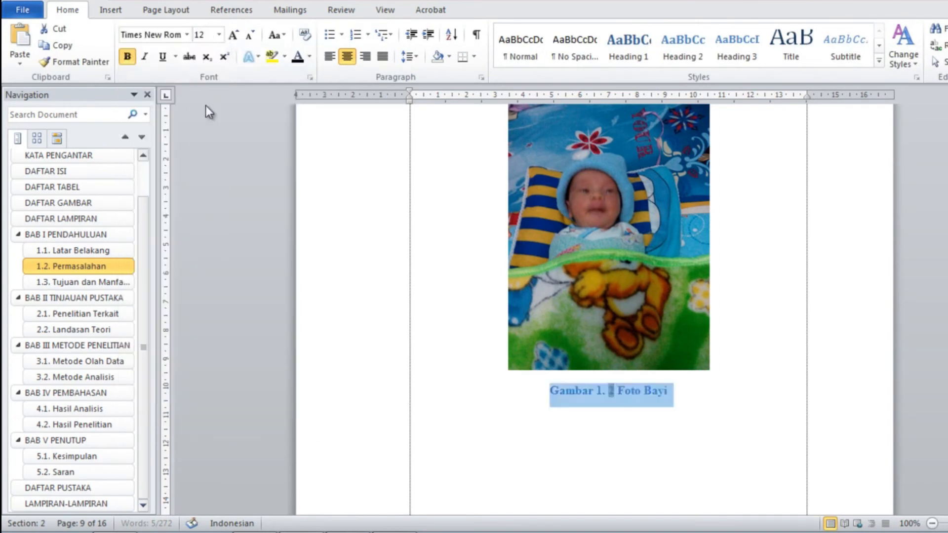
click(127, 56)
click(298, 61)
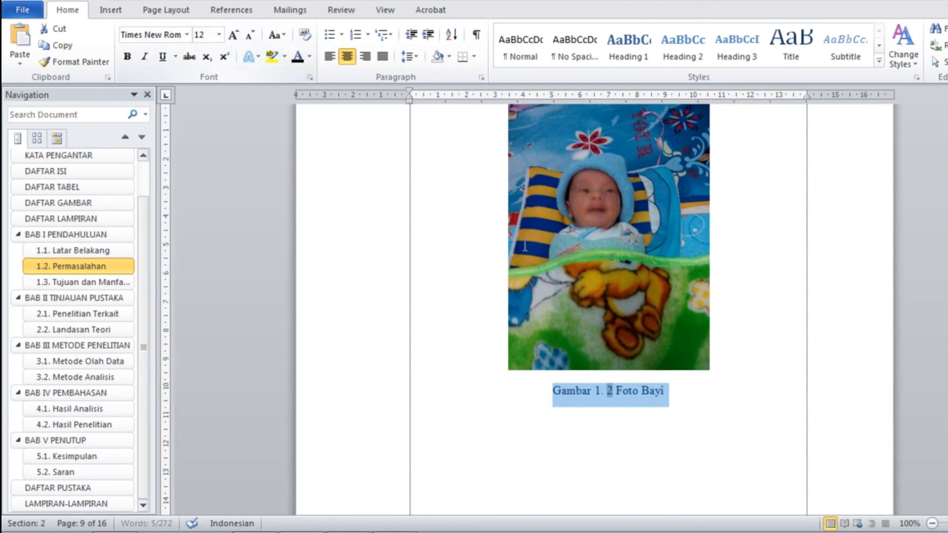
Remove the space between "Gambar 1." and the figure number so the baby photo's caption reads "Gambar 1.2 Foto Bayi"
click(606, 395)
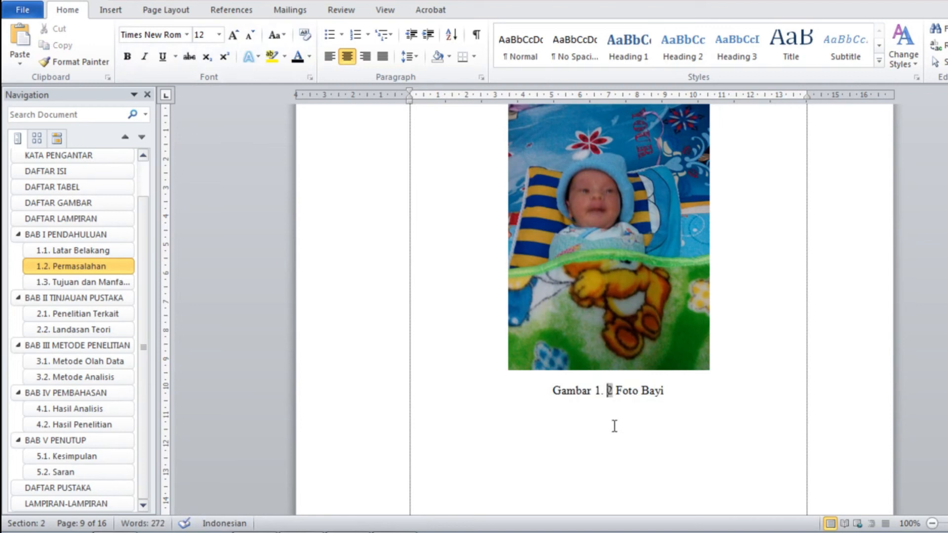
key(BackSpace)
click(677, 394)
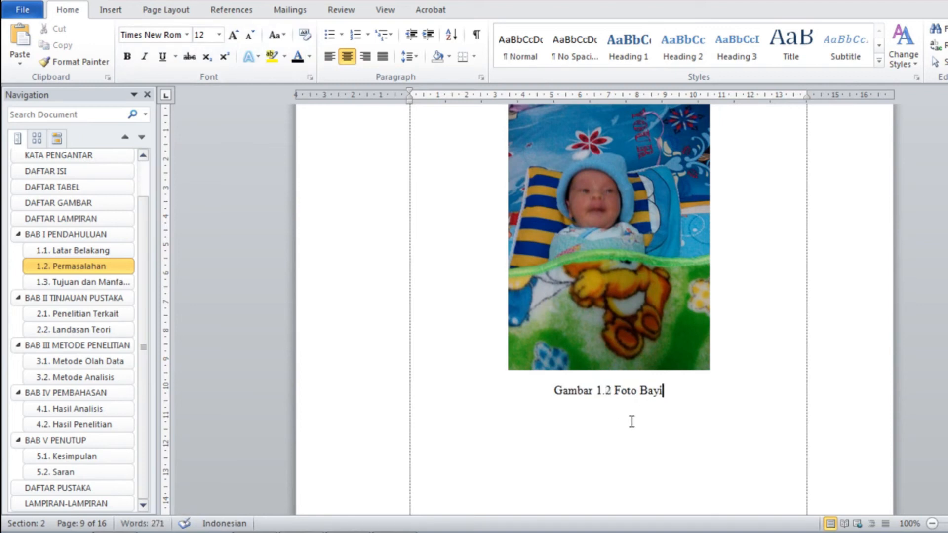
Review the figures and their captions in the section "1.2. Permasalahan"
scroll(632, 421, up, 15)
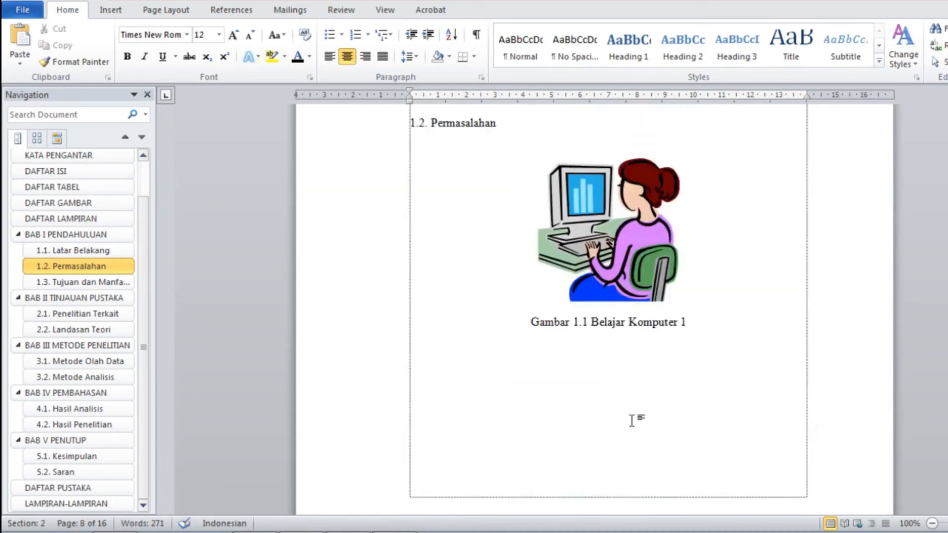
scroll(632, 421, down, 18)
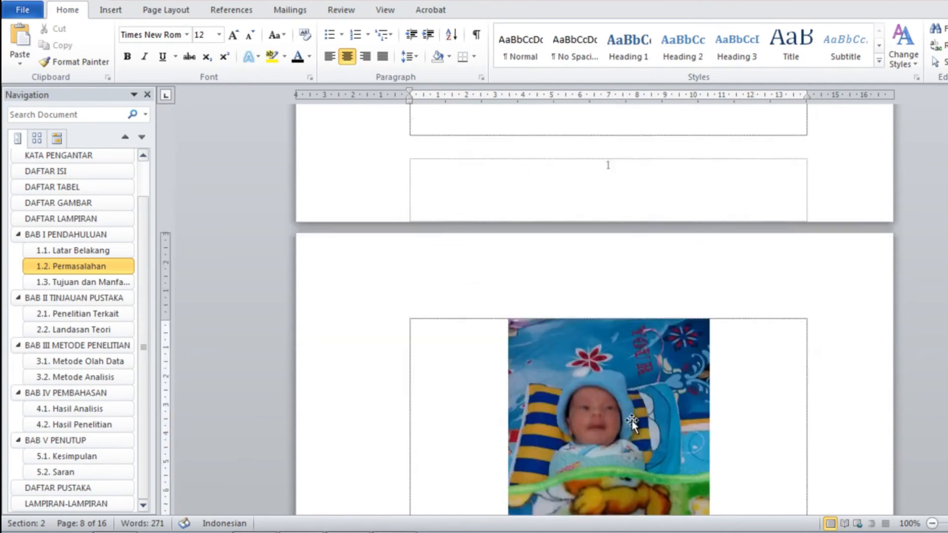
scroll(633, 421, down, 3)
scroll(633, 421, up, 10)
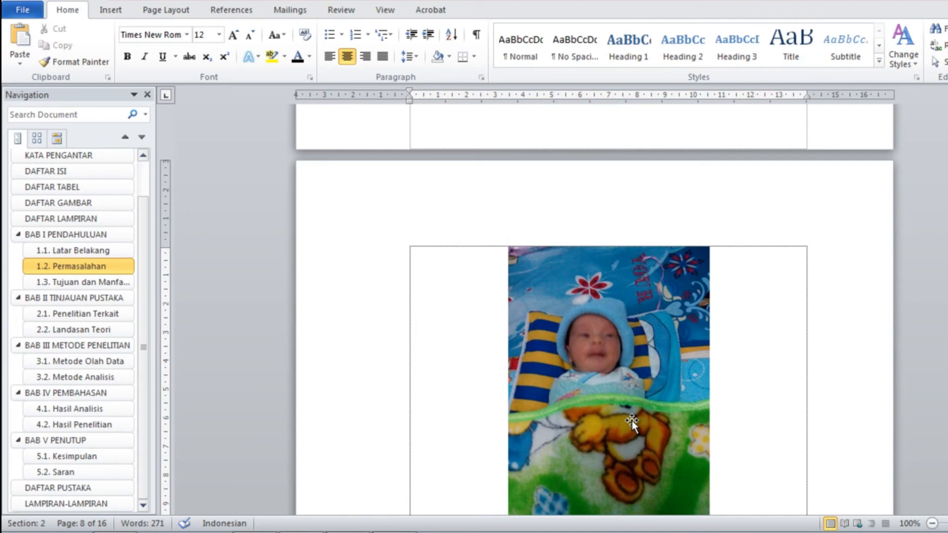
click(751, 401)
scroll(751, 400, down, 1)
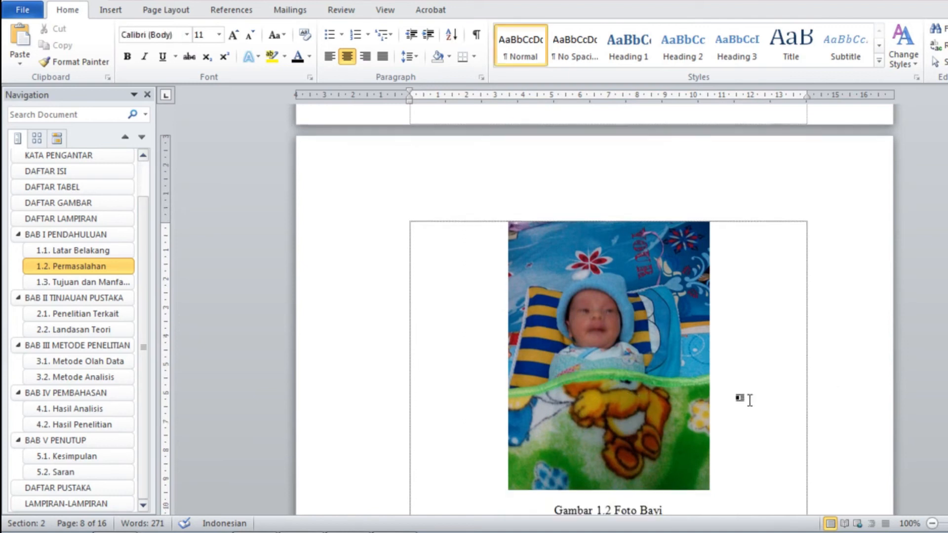
scroll(750, 401, down, 8)
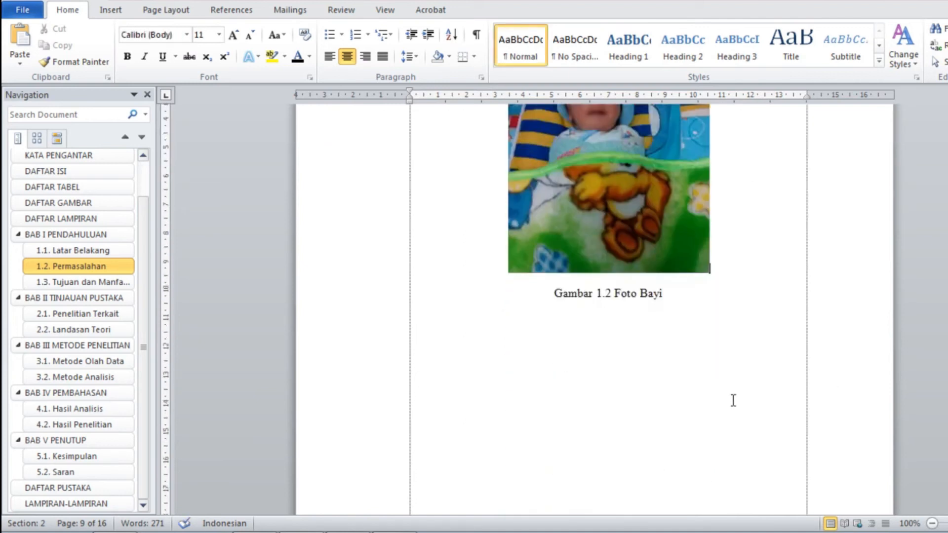
Format the "DAFTAR GAMBAR" heading as bold, centered, 14 pt text
click(52, 206)
scroll(440, 247, up, 3)
click(444, 257)
click(367, 191)
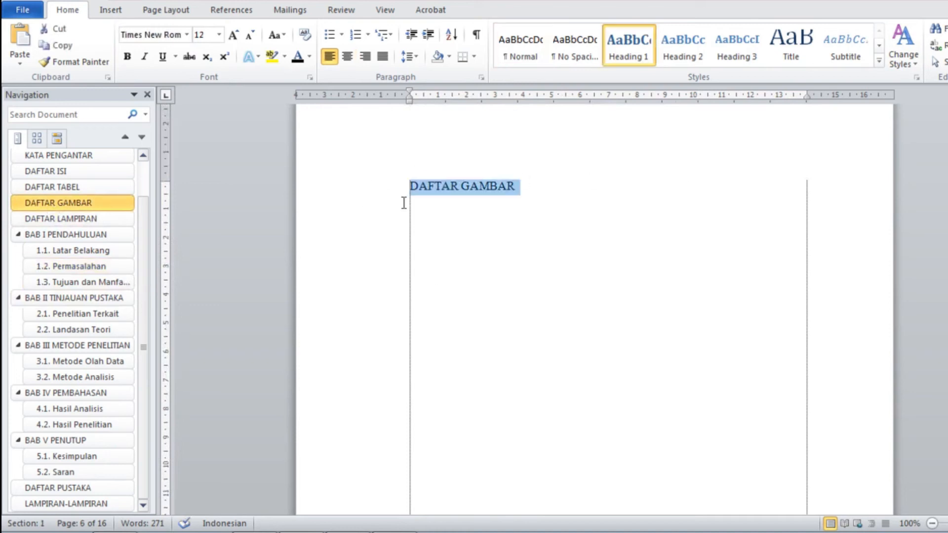
click(127, 57)
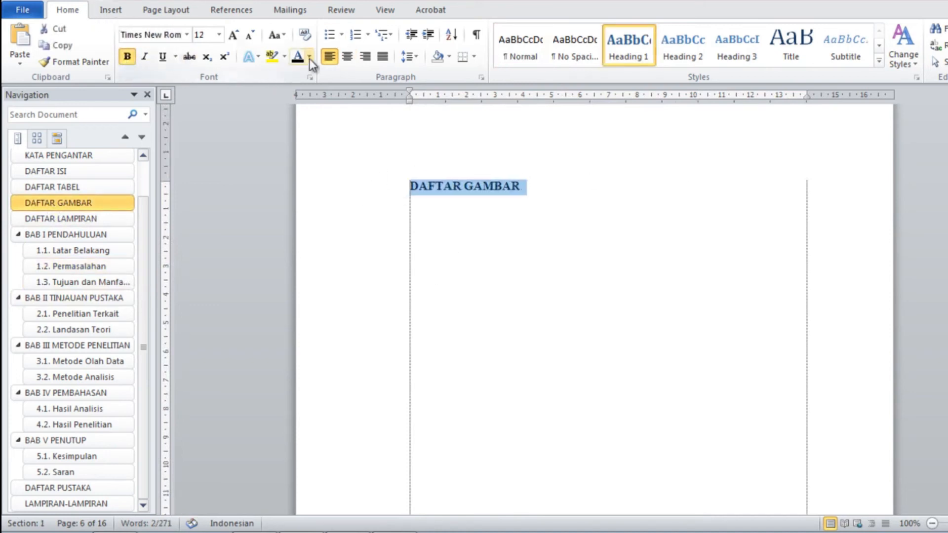
click(348, 58)
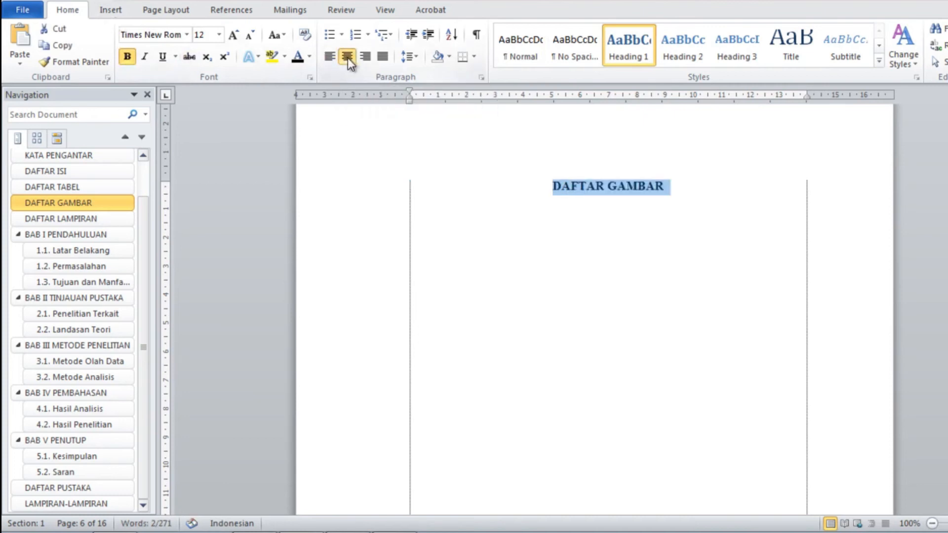
click(219, 35)
click(200, 115)
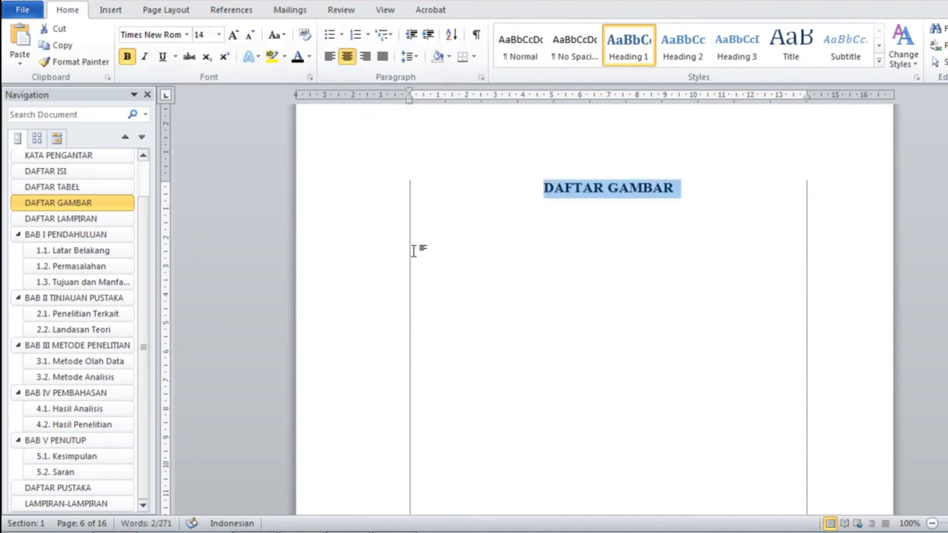
Insert a table of figures below the "DAFTAR GAMBAR" heading, using the caption label "Gambar 1." and the template format
click(426, 228)
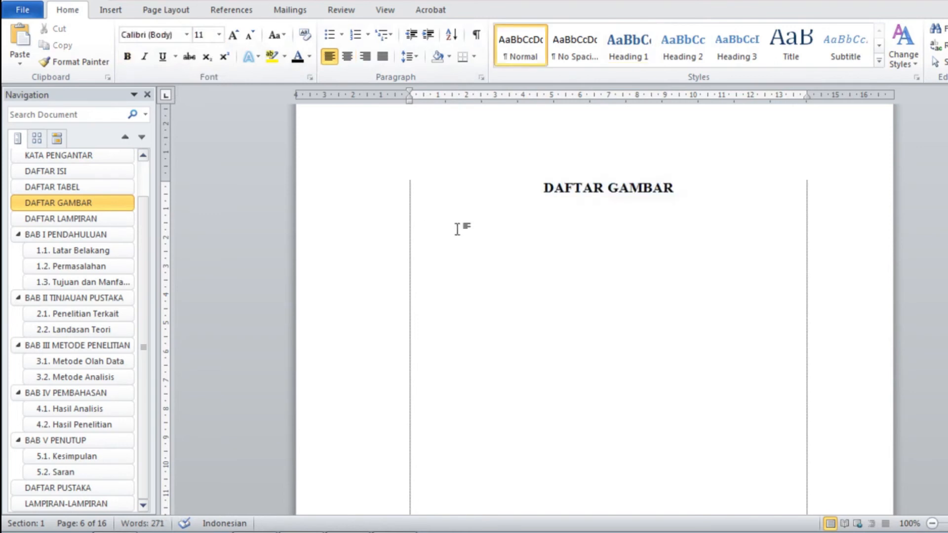
click(79, 188)
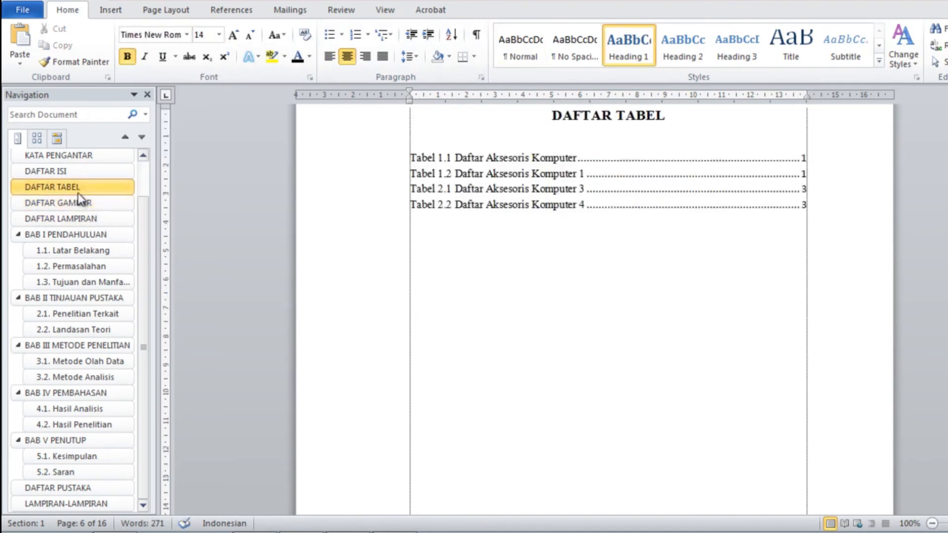
click(81, 206)
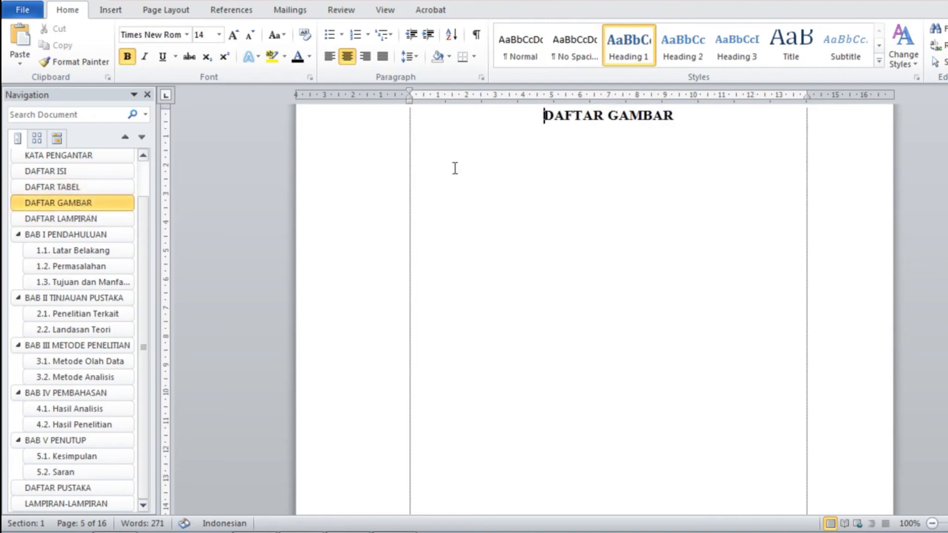
click(428, 168)
scroll(515, 241, up, 1)
scroll(515, 241, up, 1)
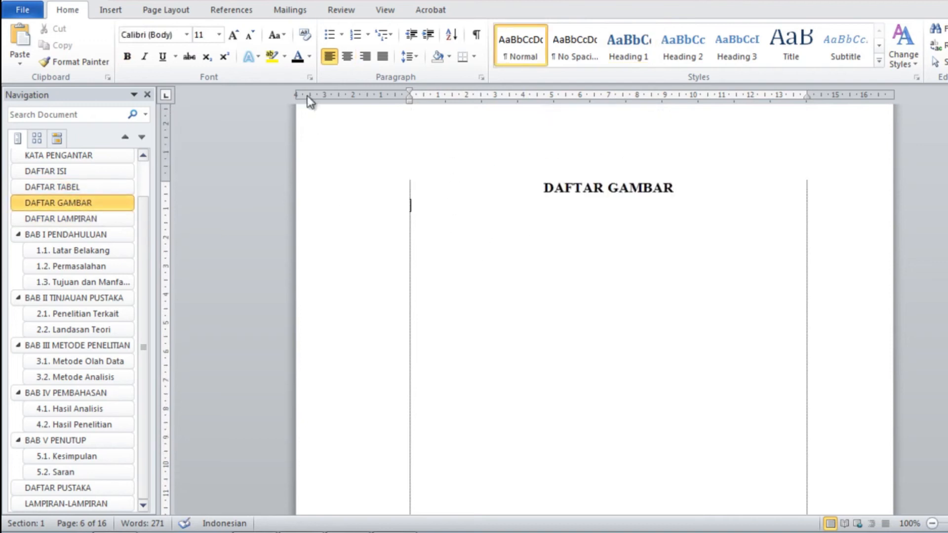
click(235, 13)
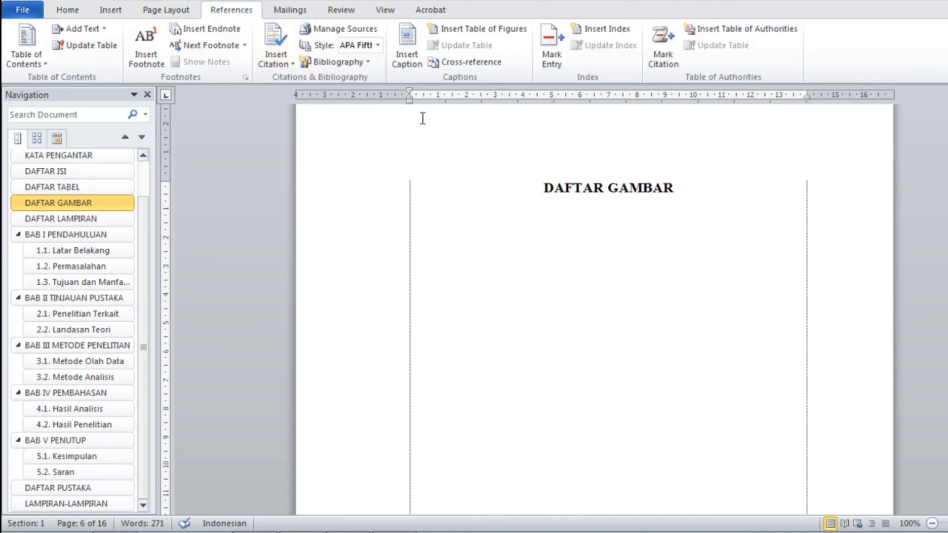
click(476, 31)
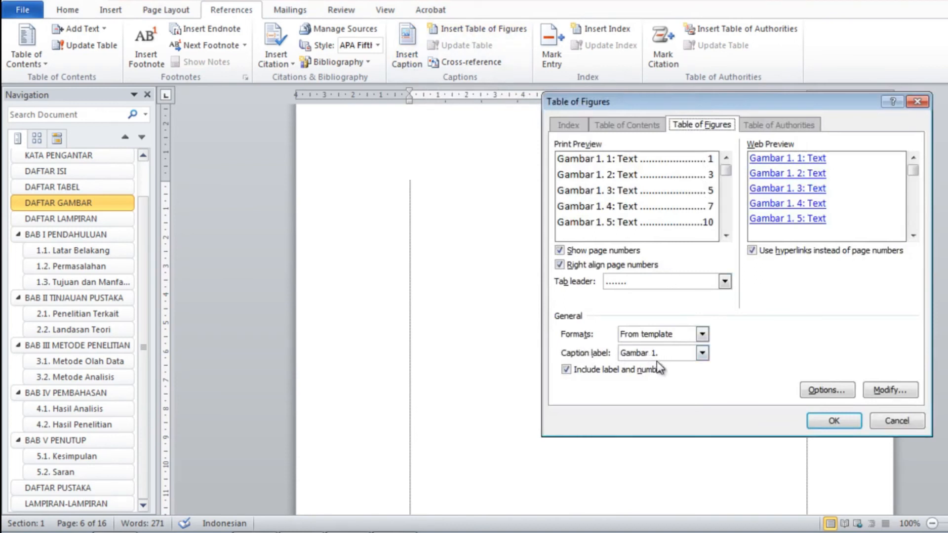
click(834, 421)
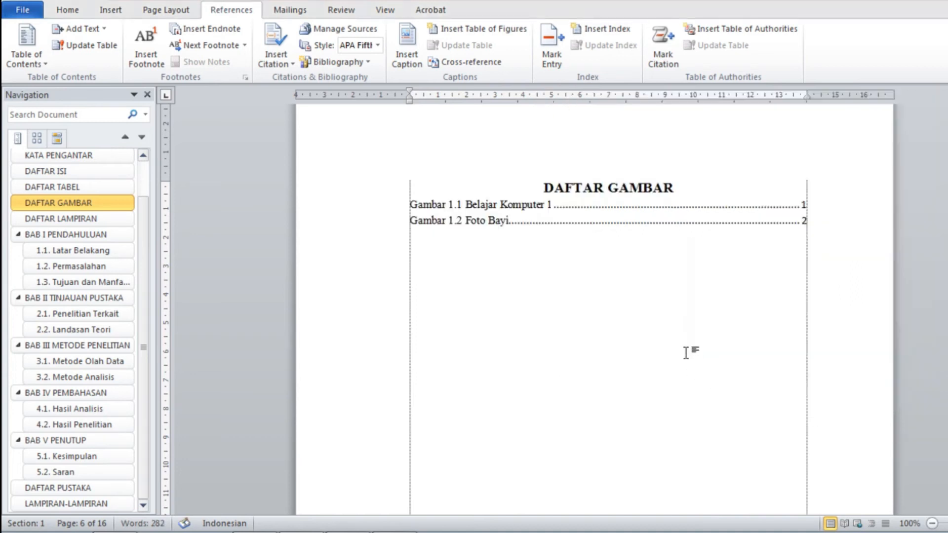
Add a blank line between the "DAFTAR GAMBAR" heading and the list of figures
click(691, 194)
key(Return)
click(676, 329)
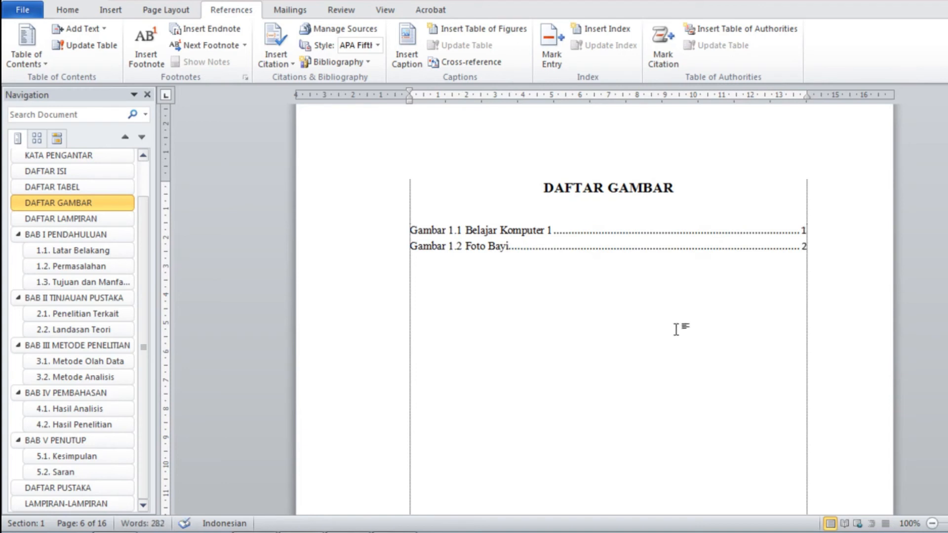
click(664, 244)
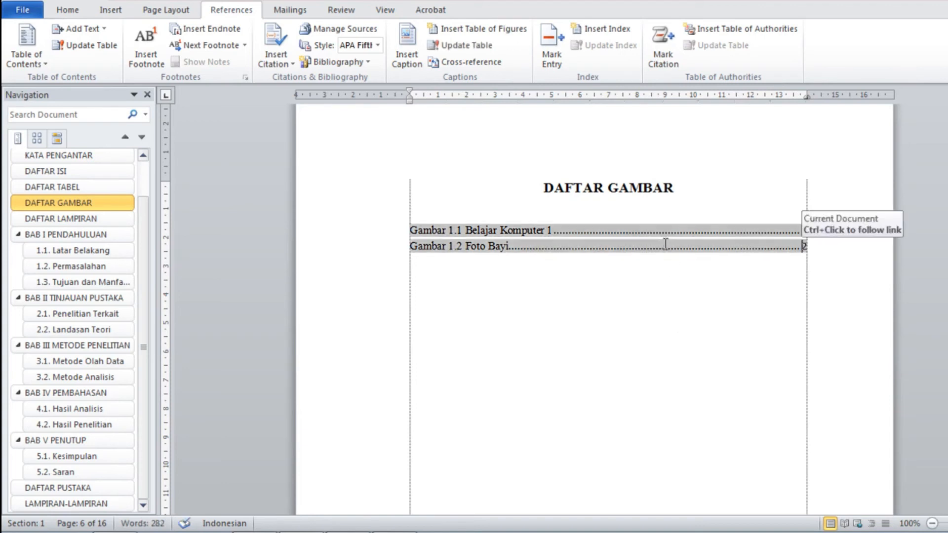
right_click(739, 246)
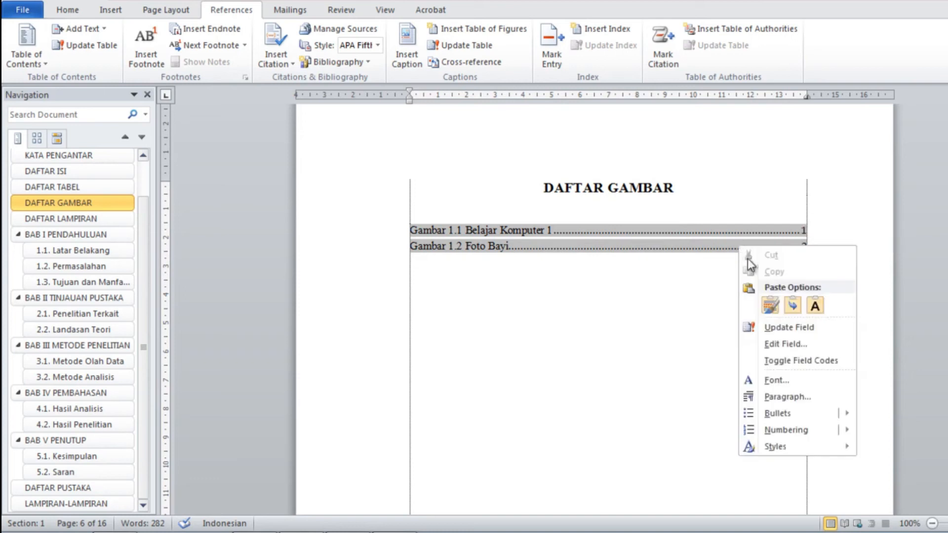
click(793, 328)
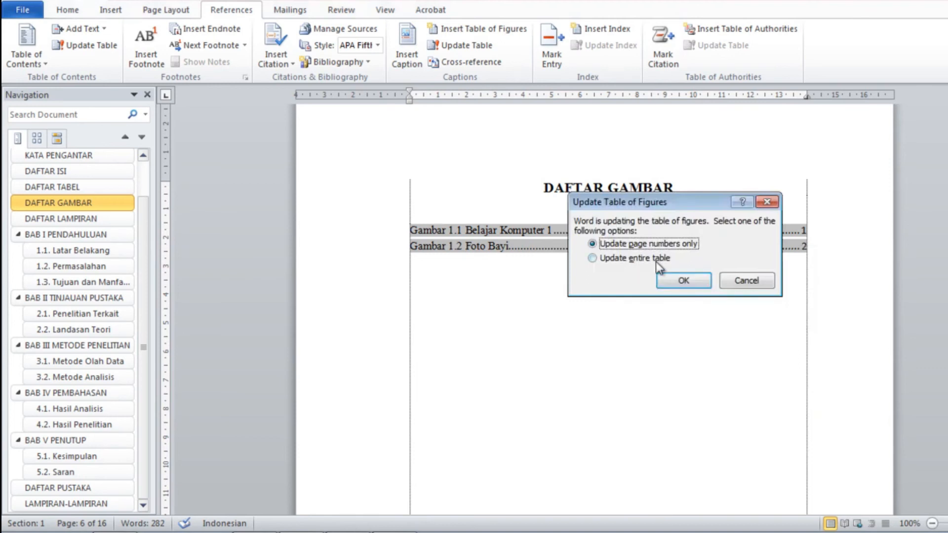
click(750, 281)
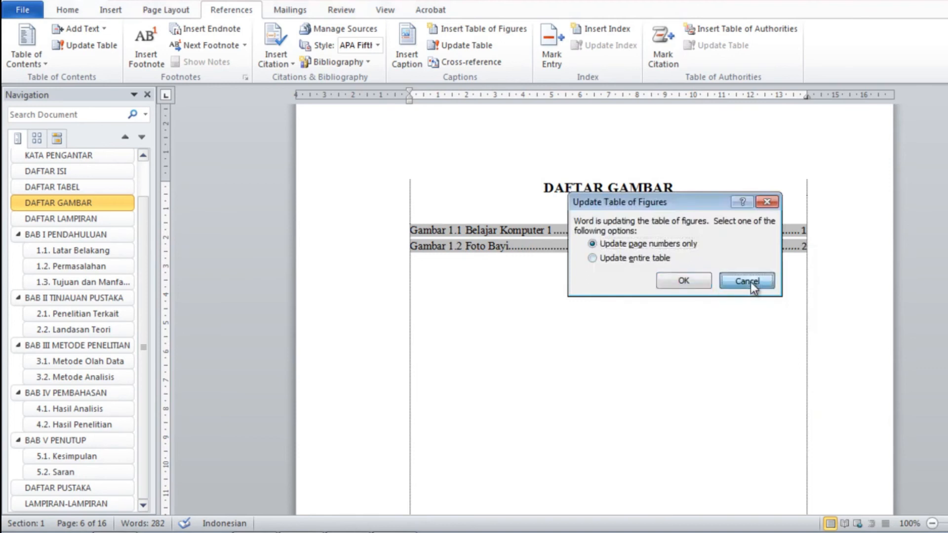
click(810, 245)
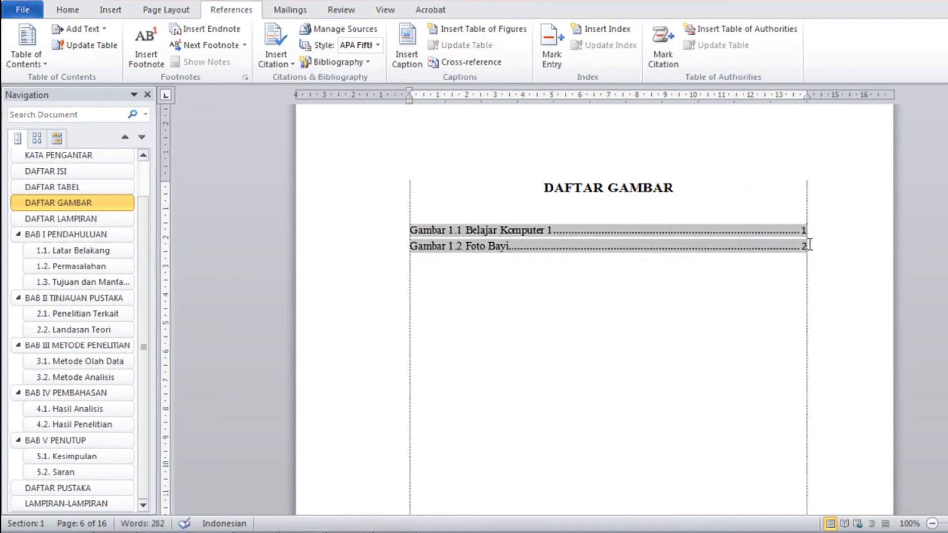
click(684, 316)
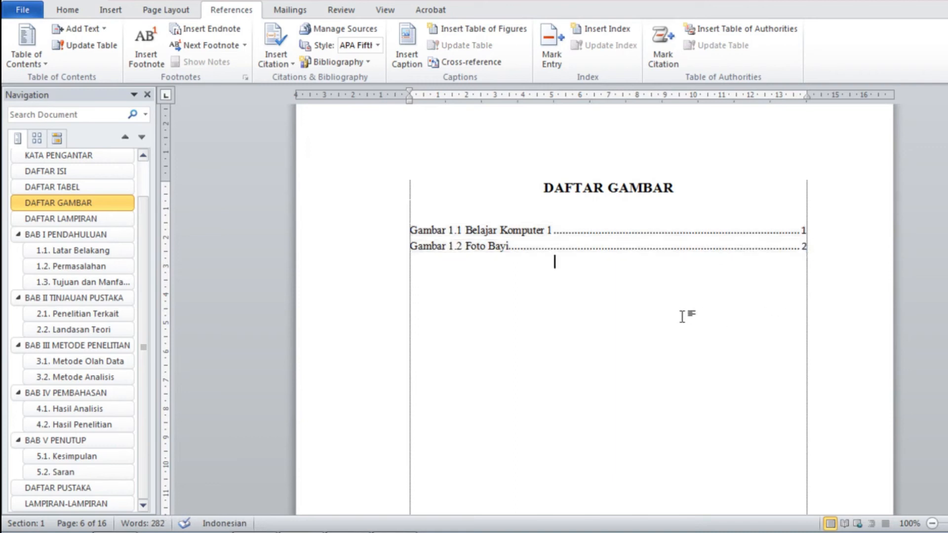
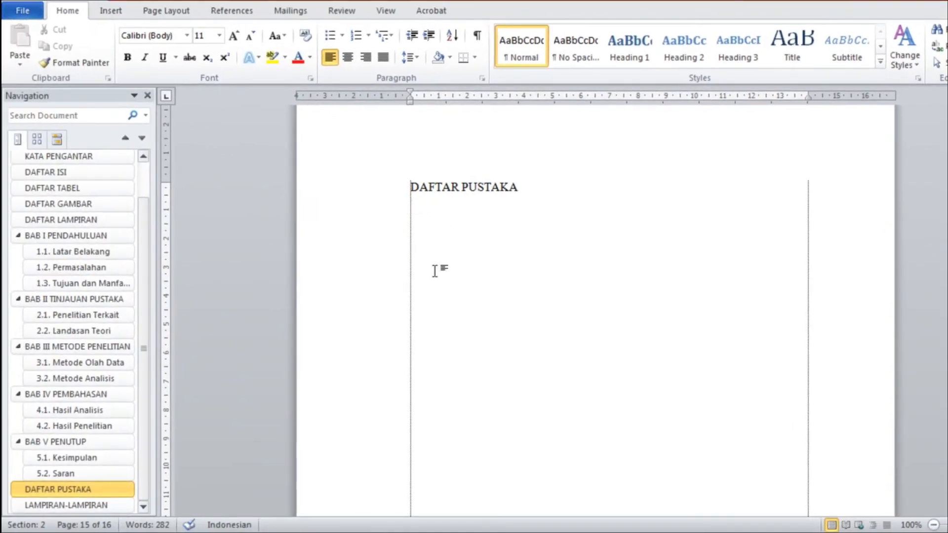
Look through the thesis pages by heading, from HALAMAN JUDUL and KATA PENGANTAR through BAB II TINJAUAN PUSTAKA to DAFTAR PUSTAKA
click(49, 175)
click(70, 161)
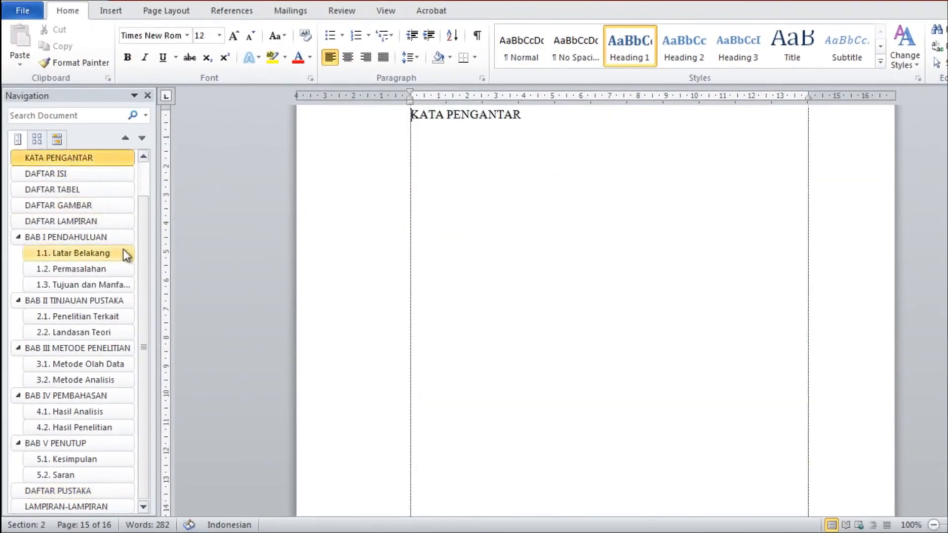
drag(144, 285, 143, 245)
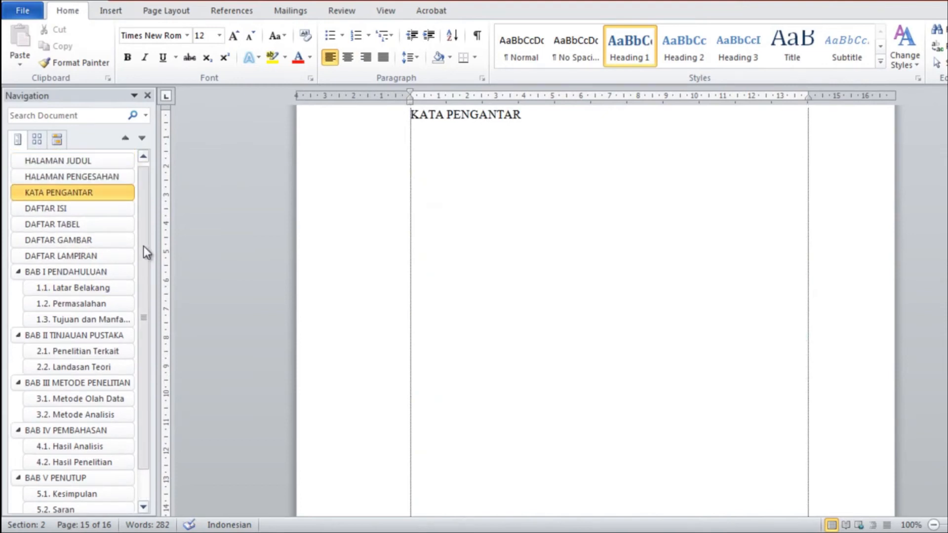
click(86, 167)
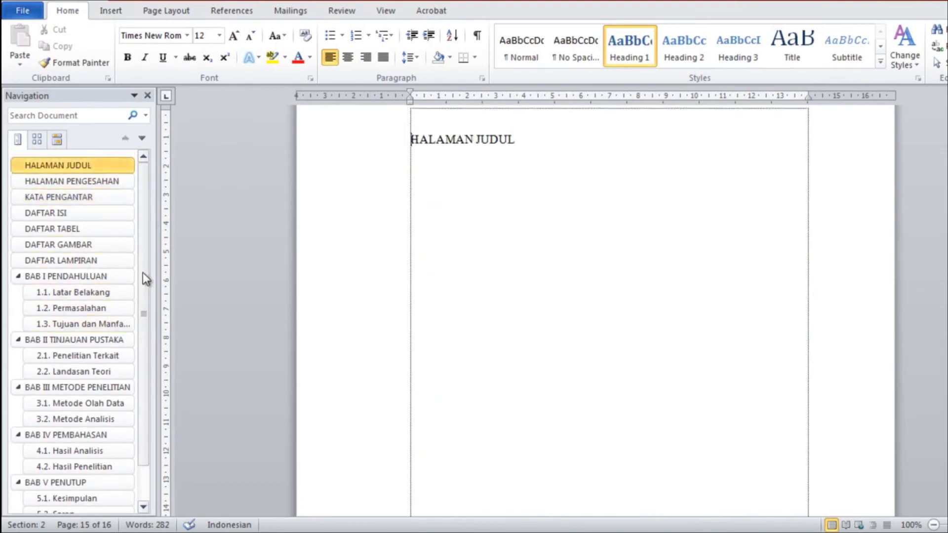
drag(143, 273, 147, 321)
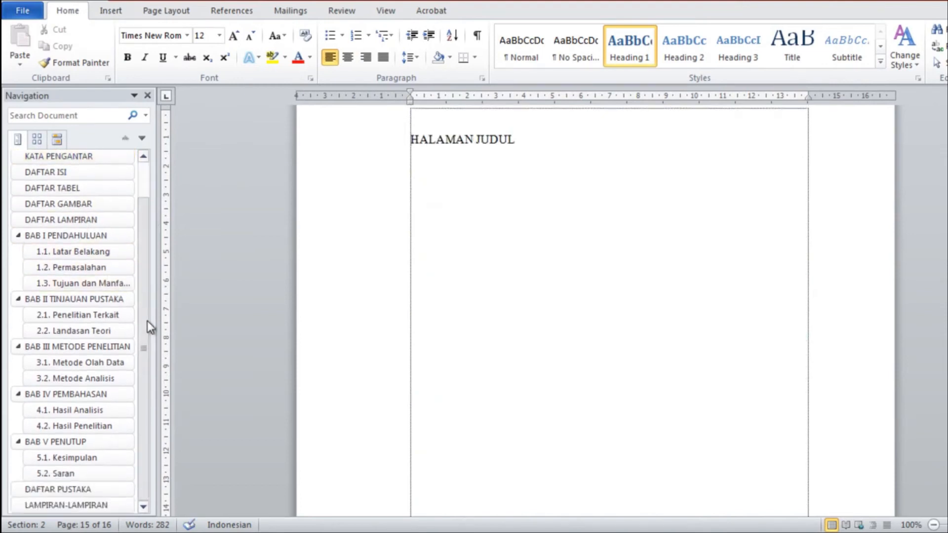
click(75, 488)
click(441, 144)
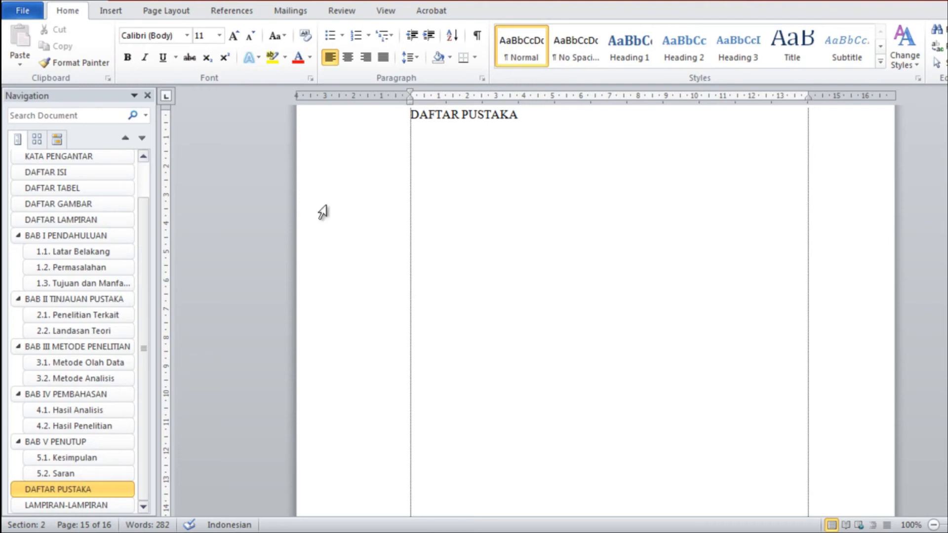
click(83, 238)
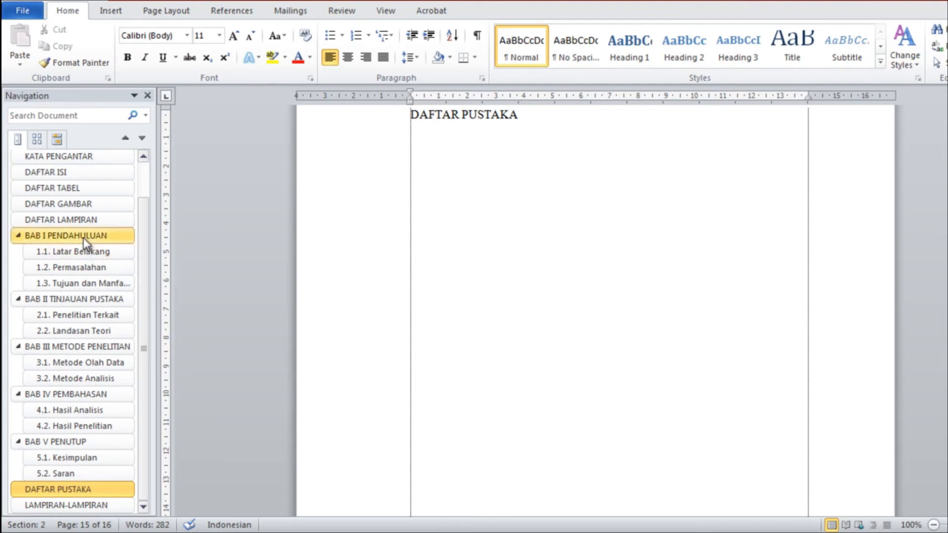
click(73, 299)
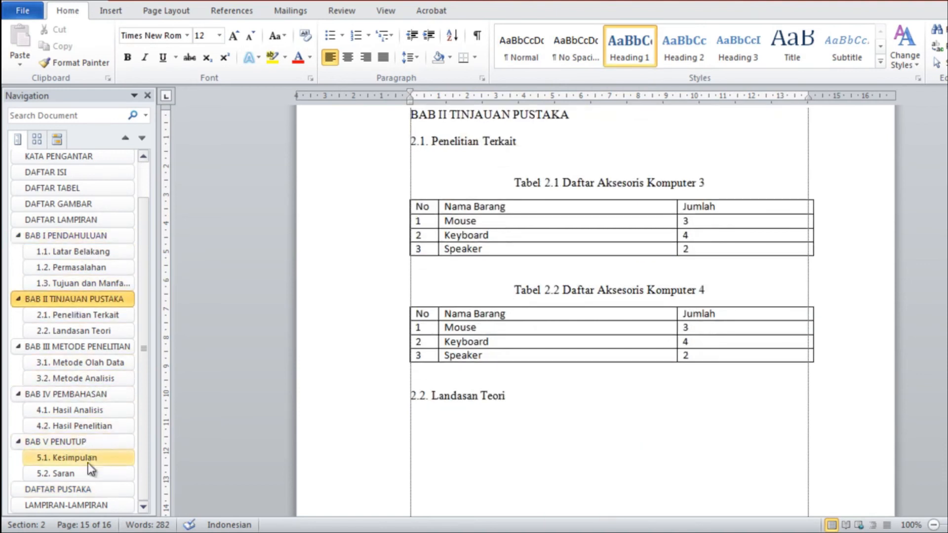
click(80, 488)
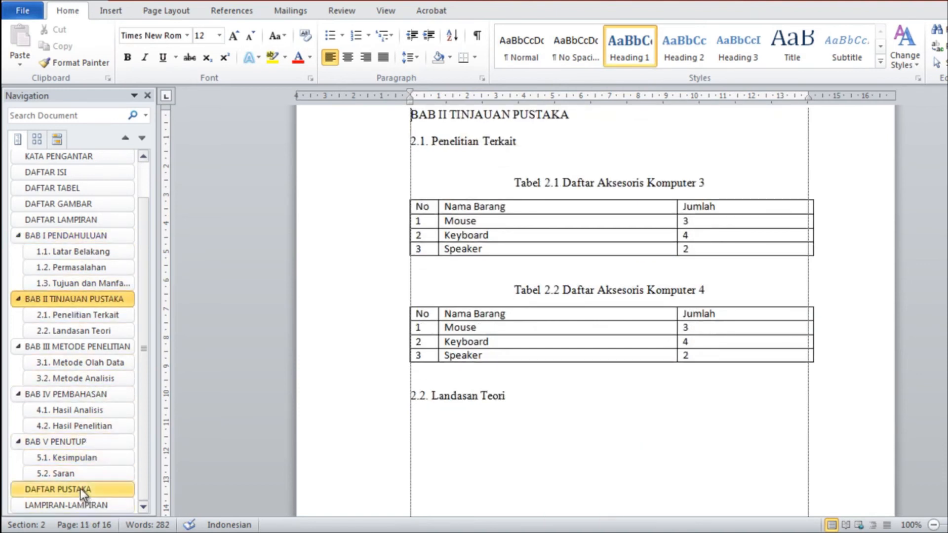
click(490, 174)
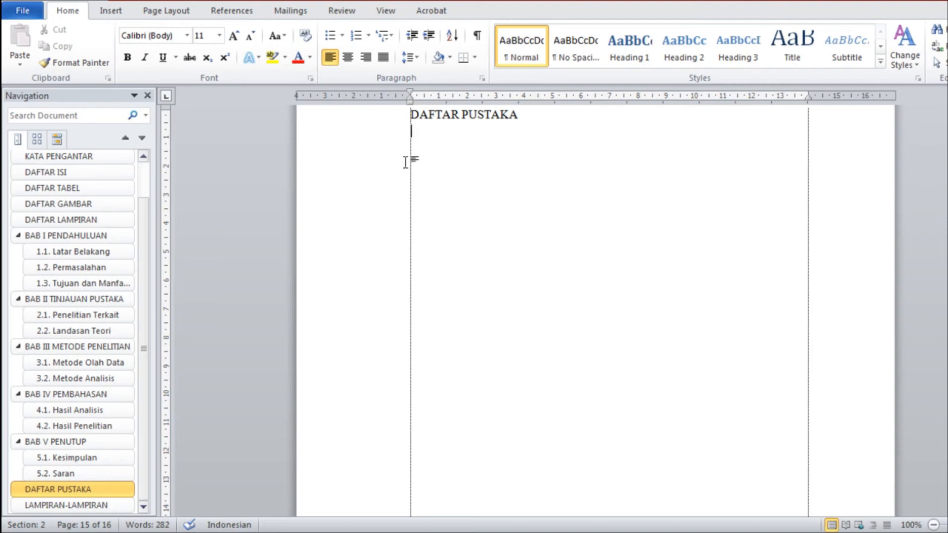
Format the "BAB I PENDAHULUAN" heading as centered, bold, 14 pt text
click(84, 239)
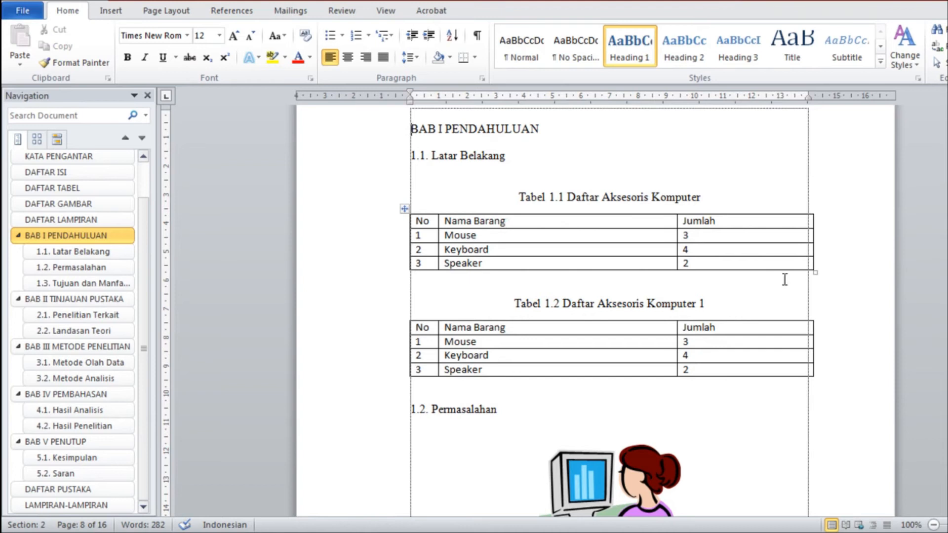
scroll(775, 280, up, 3)
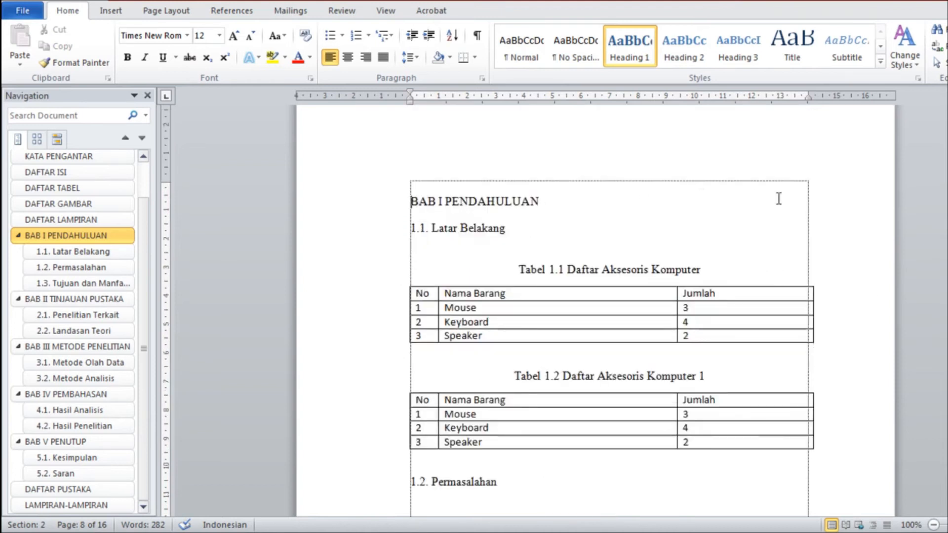
scroll(671, 321, down, 6)
scroll(671, 321, down, 6)
scroll(671, 321, up, 9)
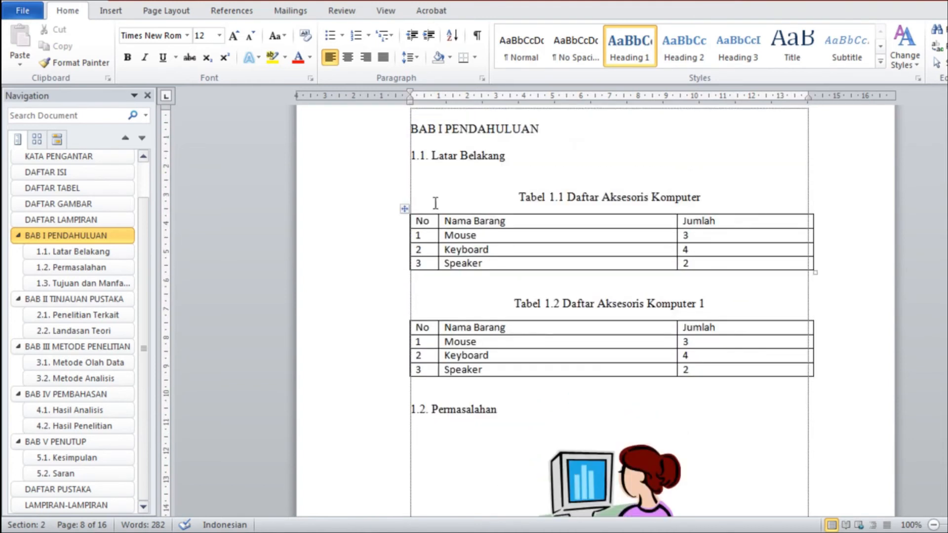
click(394, 137)
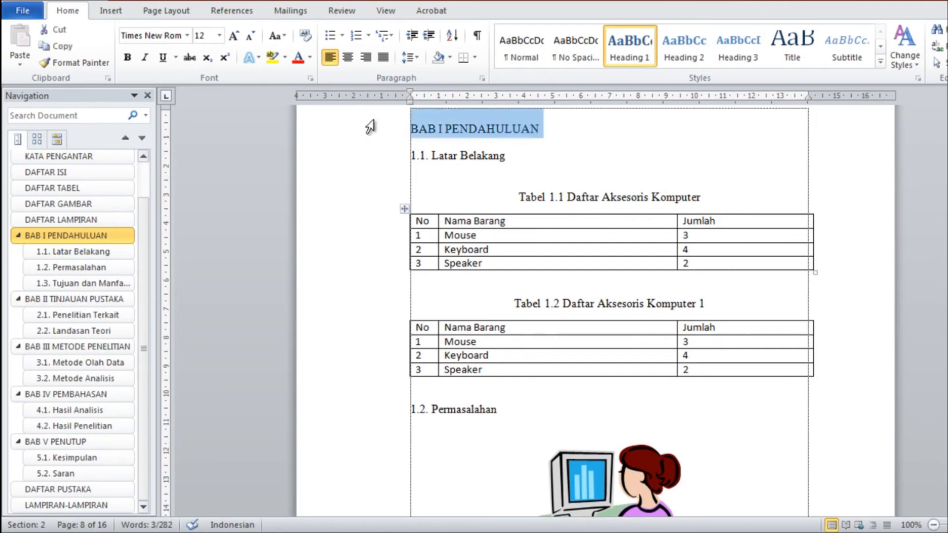
click(349, 58)
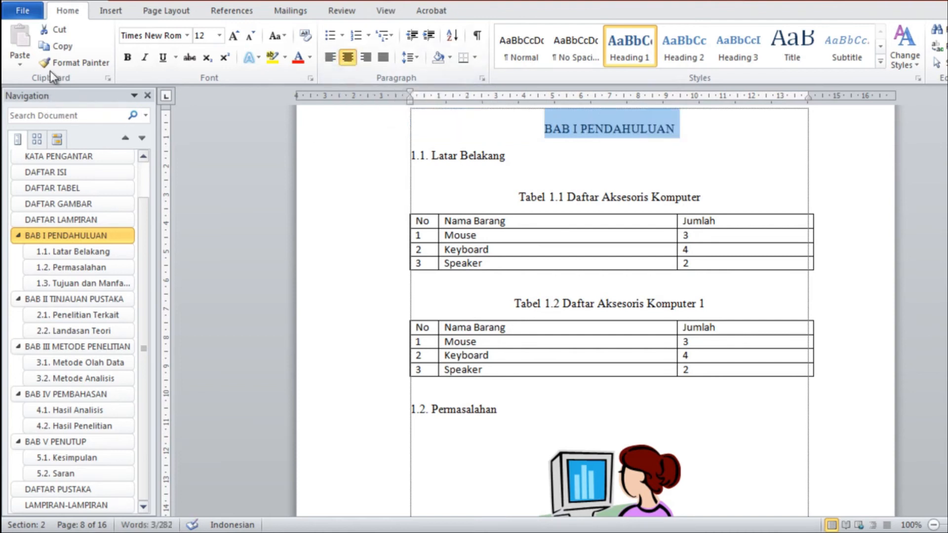
click(132, 61)
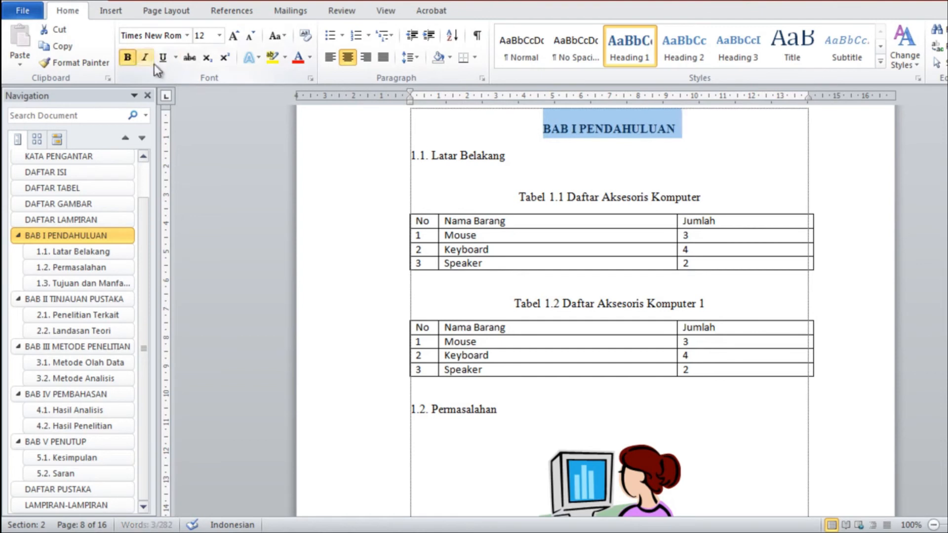
click(219, 35)
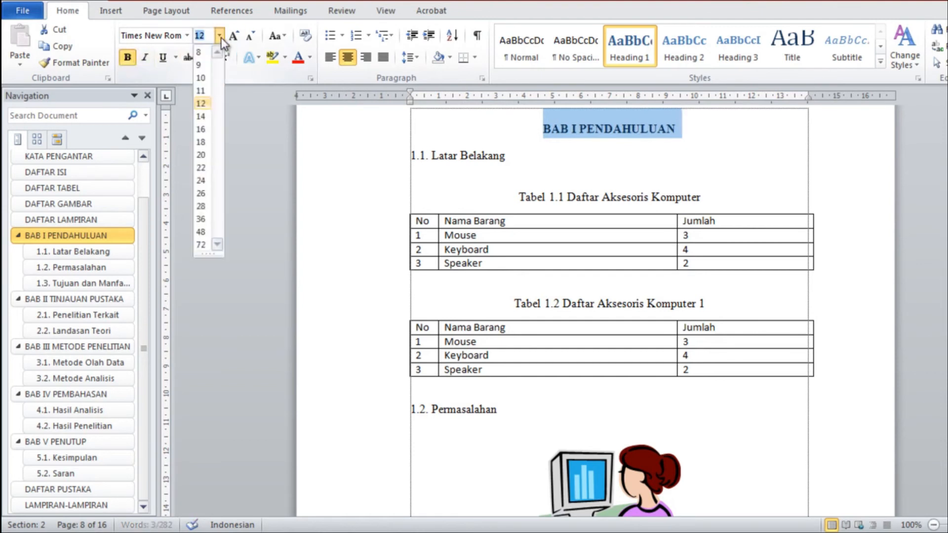
click(201, 117)
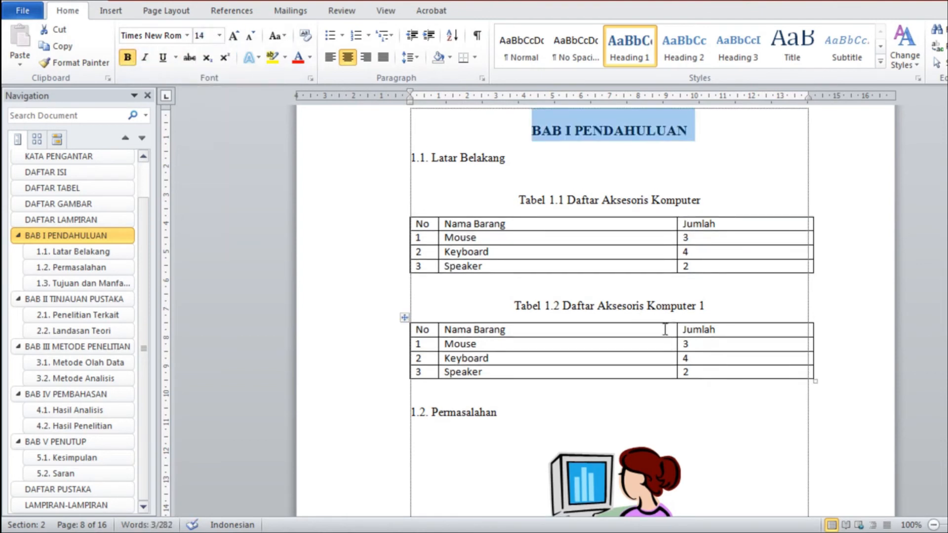
Give the empty paragraph below the caption "Gambar 1.2 Foto Bayi" a first-line indent of about 1 cm
scroll(772, 335, down, 12)
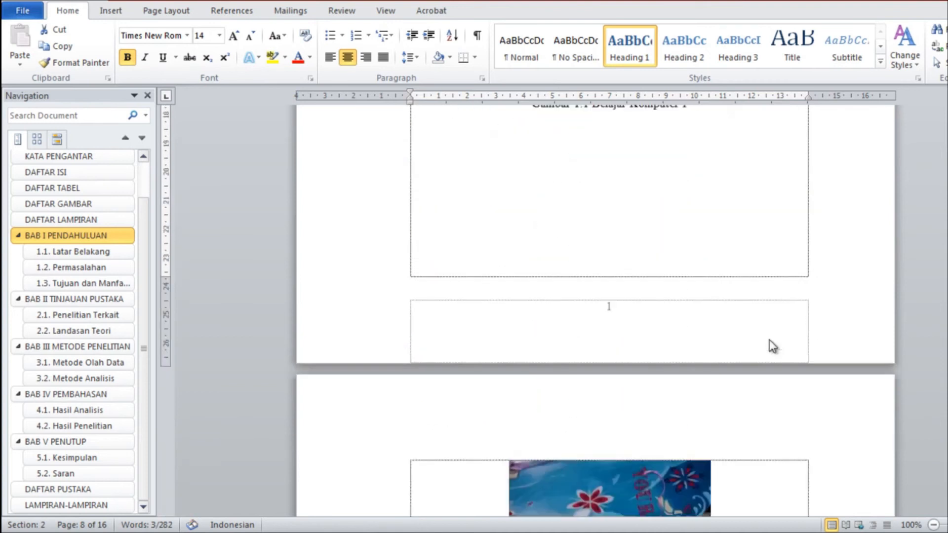
scroll(768, 341, down, 7)
click(440, 364)
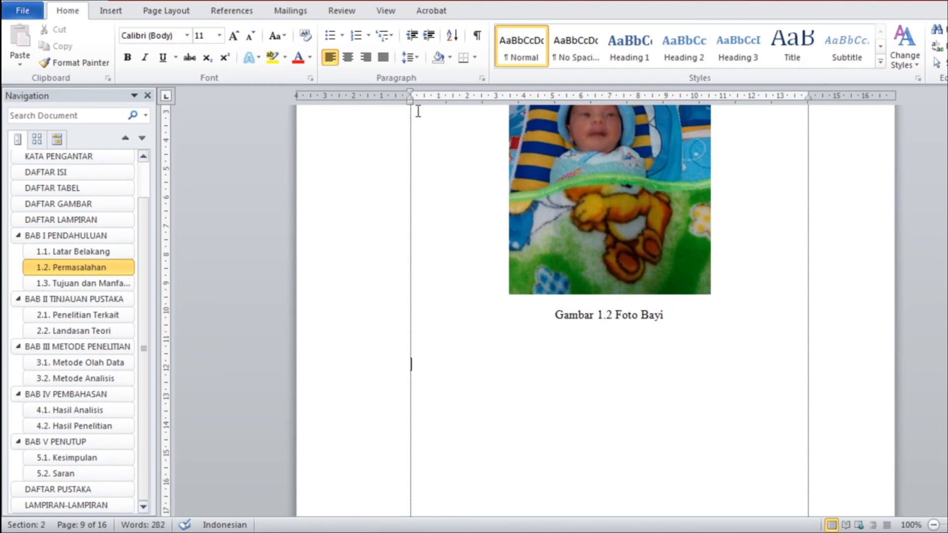
drag(413, 91, 438, 94)
Write "Komputer adalah perangkat keras dan perangkat lunak yang digunakan manuasia untuk" in the indented paragraph below the Gambar 1.2 caption
text(Komputer adalah per)
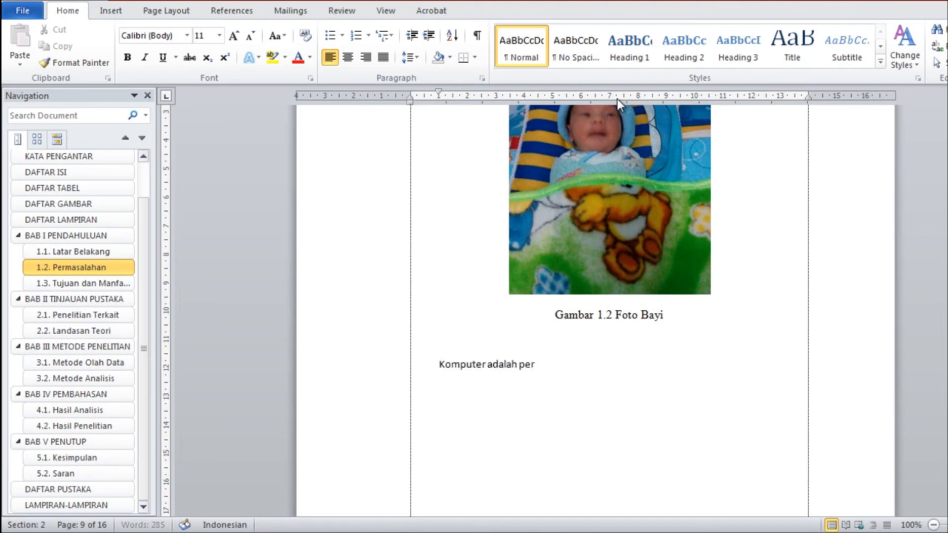
text(angkat)
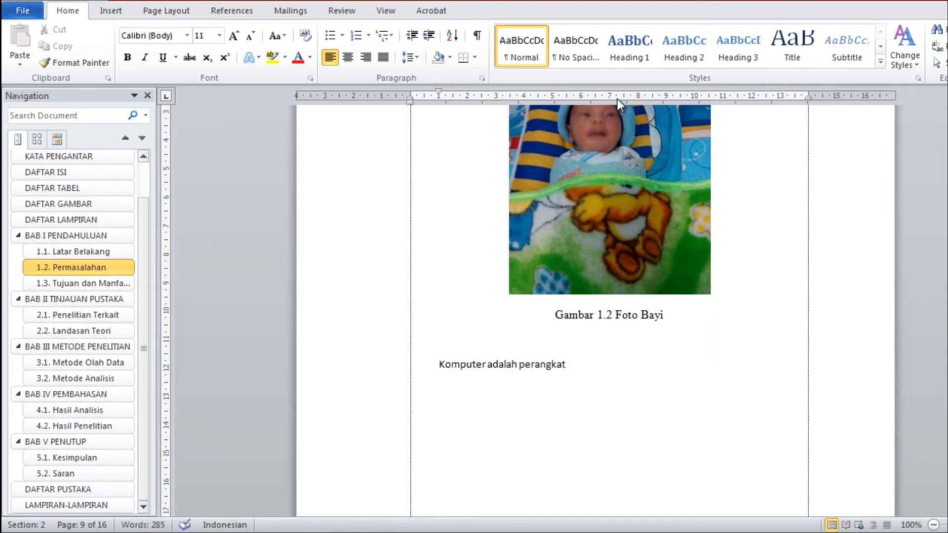
text( keras )
text(dan pera)
text(ngka)
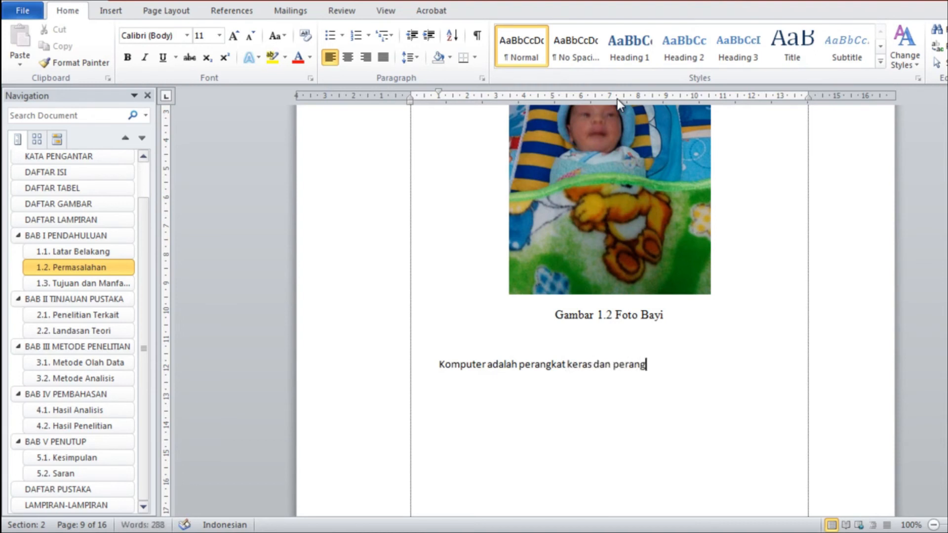
text(t lunak yang di)
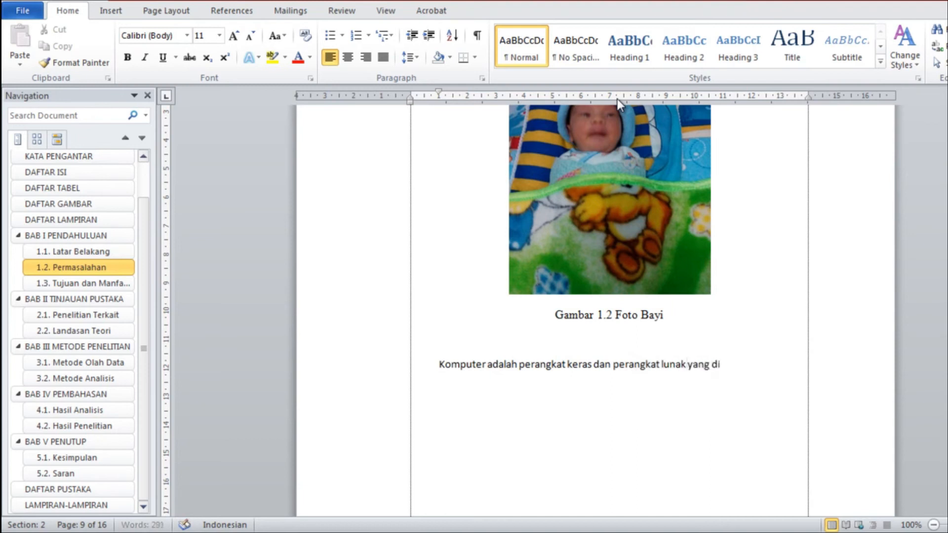
text(gunakan )
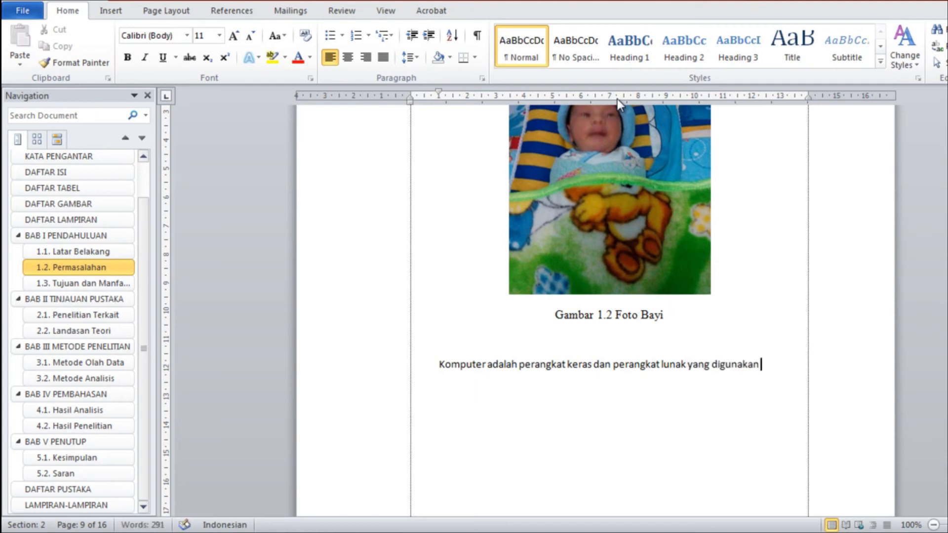
text(manuasia un)
text(tuk)
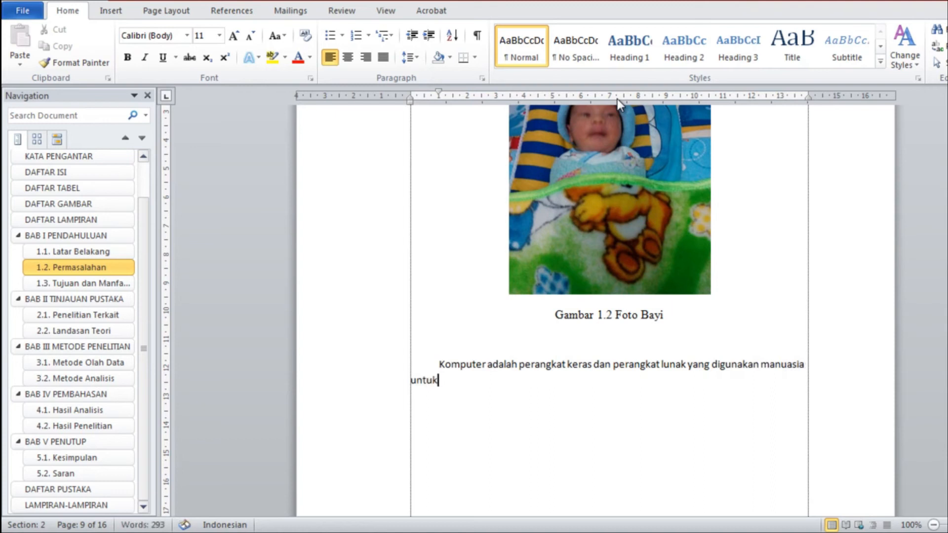
text(keperluan)
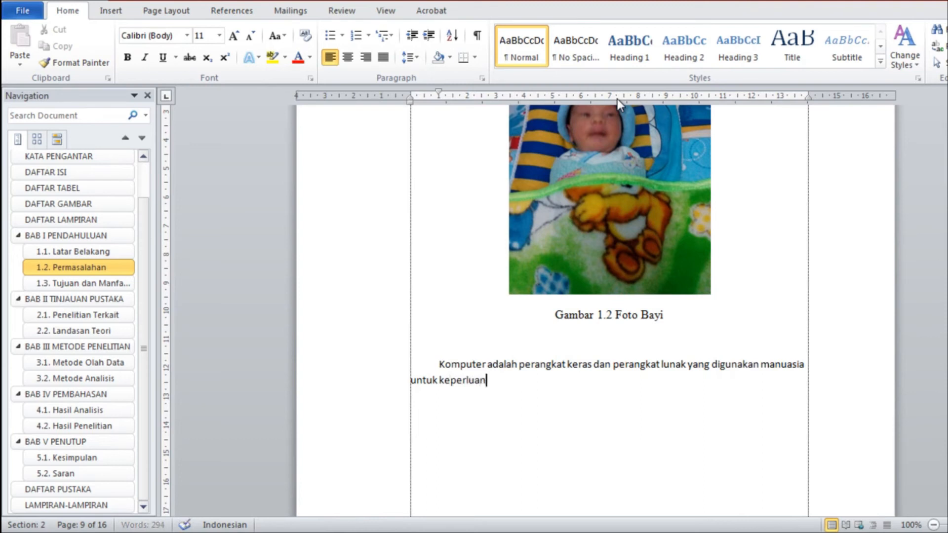
key(BackSpace)
key(BackSpace)
key(BackSpace)
key(BackSpace)
key(BackSpace)
key(BackSpace)
key(BackSpace)
key(BackSpace)
key(BackSpace)
Complete the sentence after "untuk" with "membantu pekerjaannya."
text(membantu pekerjaamm)
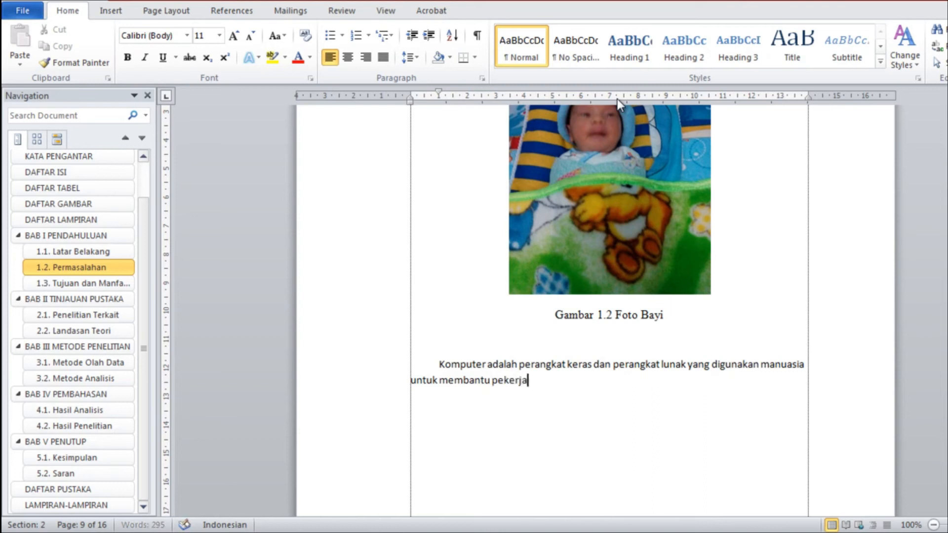
key(BackSpace)
key(BackSpace)
key(BackSpace)
text(annya.)
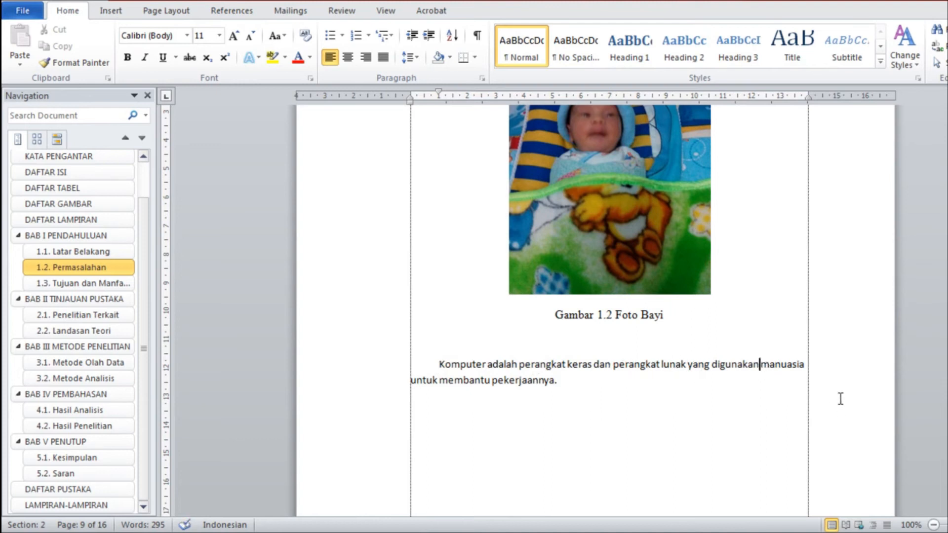
Insert "oleh" after "digunakan" and correct the spelling of "manuasia" to "manusia"
text(oleh)
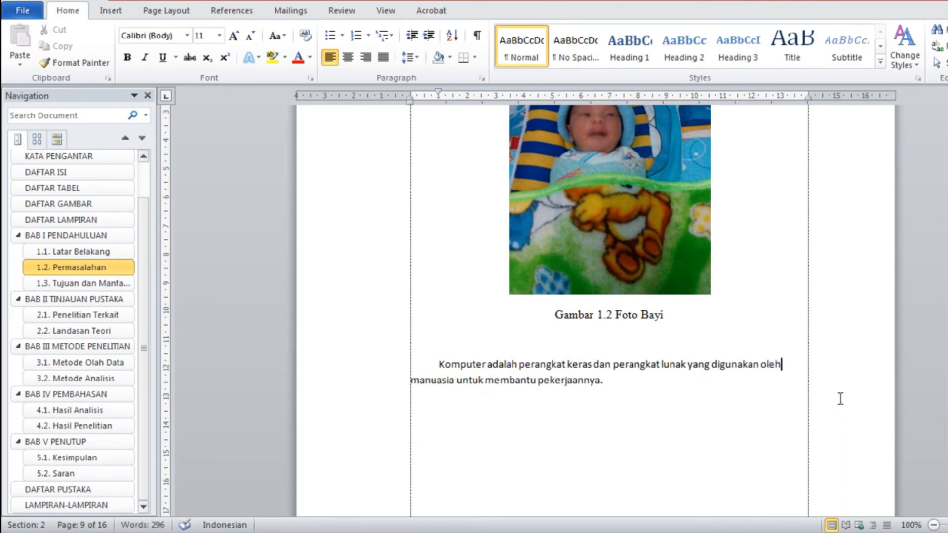
click(439, 380)
key(BackSpace)
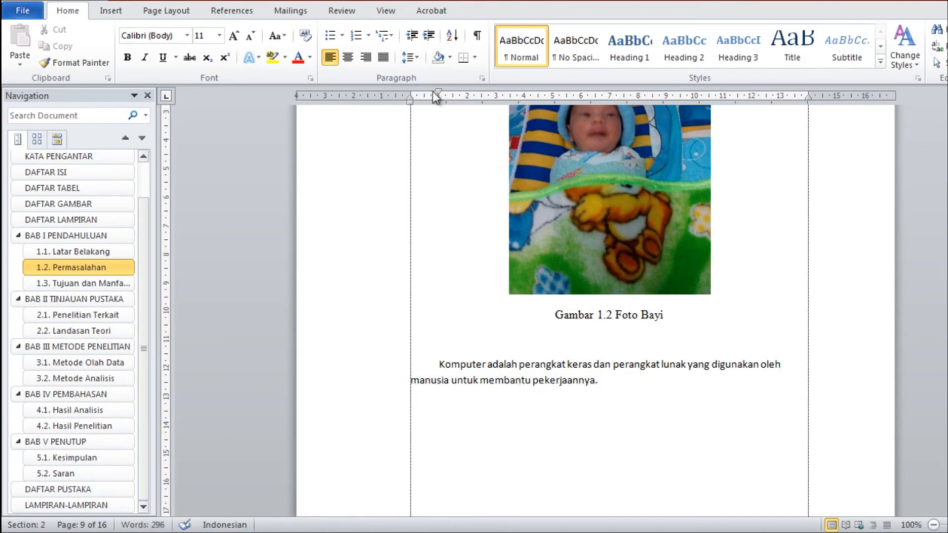
Set the whole "Komputer adalah..." paragraph in Times New Roman at 12 pt
key(End)
drag(602, 381, 418, 369)
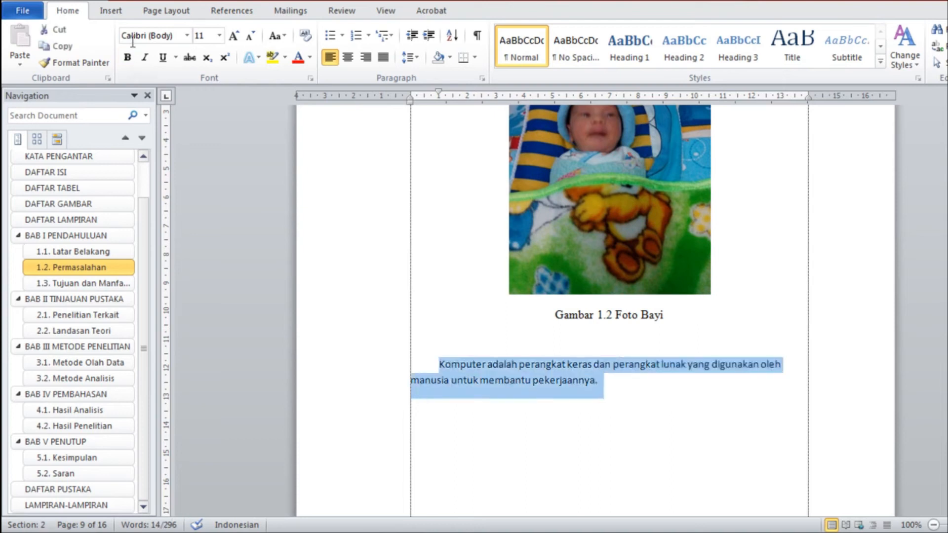
click(186, 35)
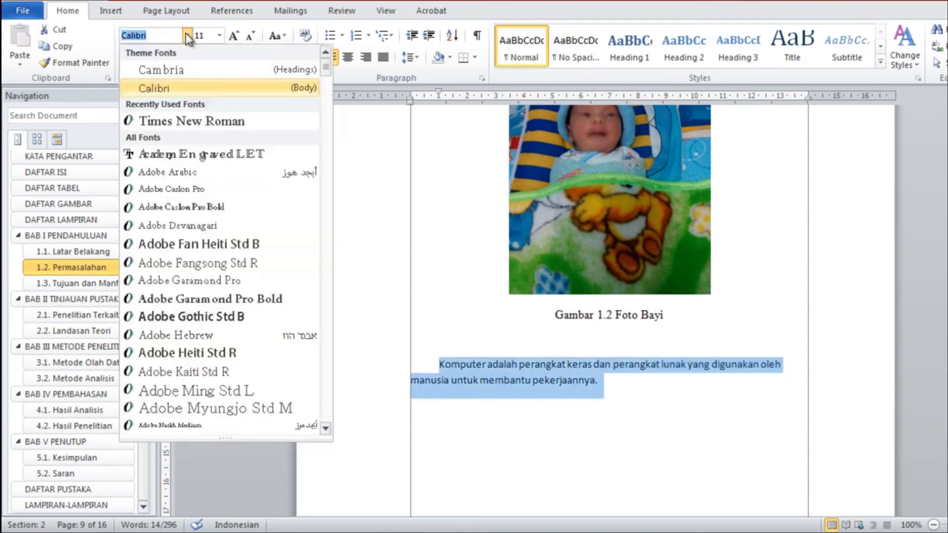
click(185, 118)
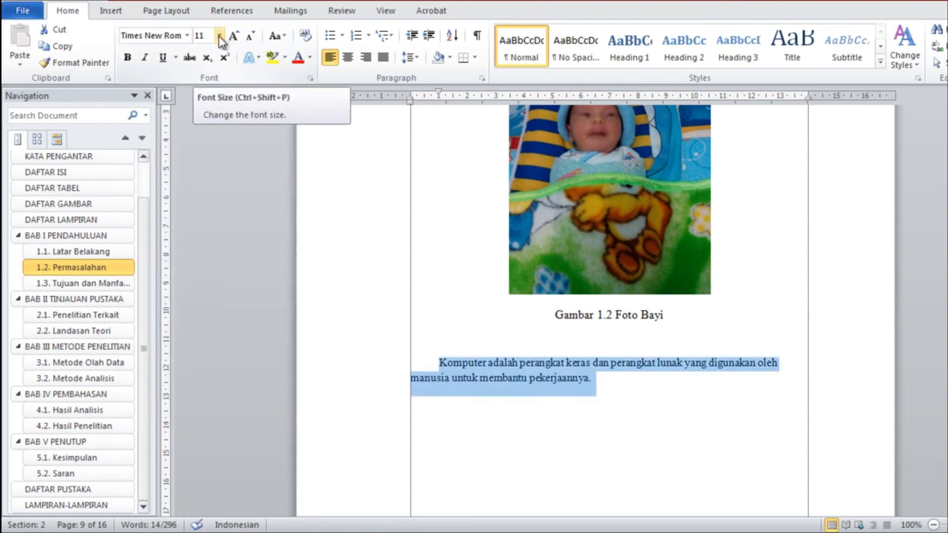
click(218, 36)
click(199, 103)
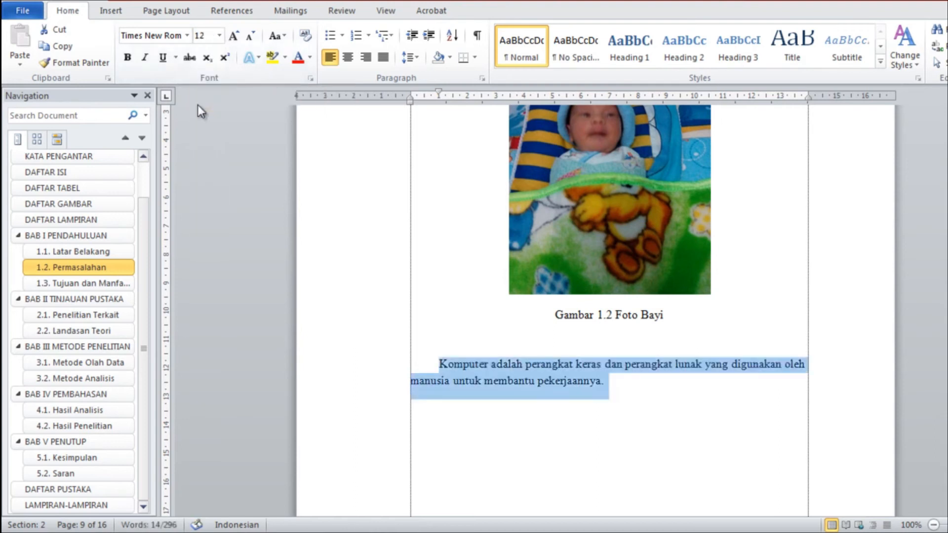
Justify the "Komputer adalah..." paragraph and add a space before its closing period
click(384, 60)
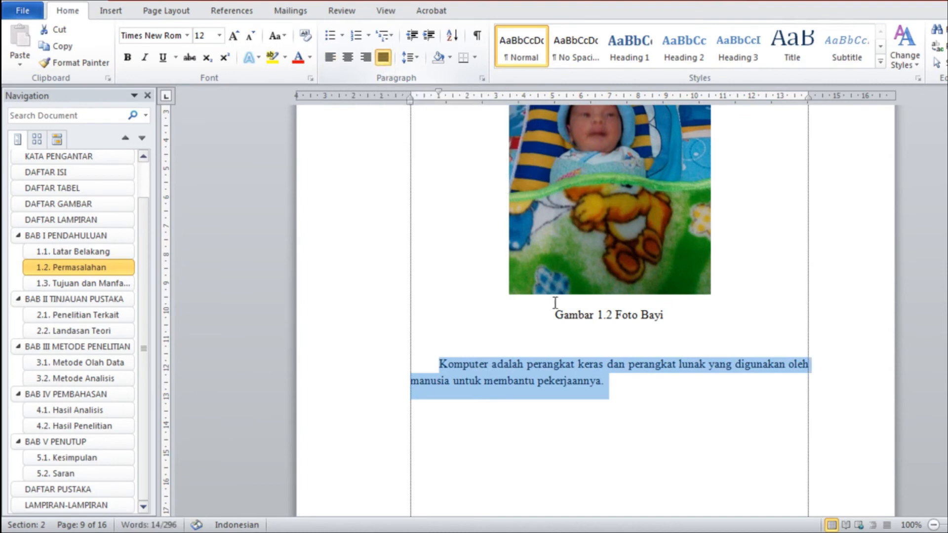
click(605, 382)
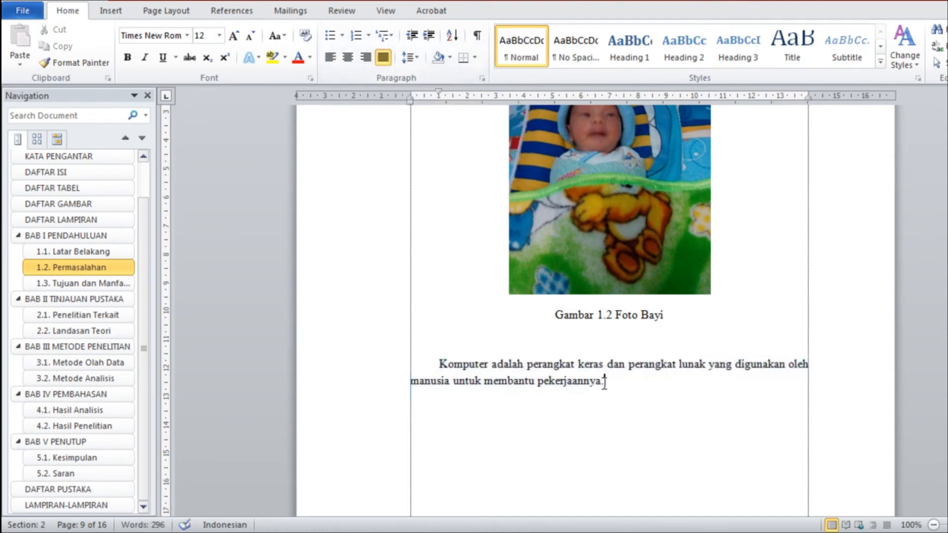
key(Left)
Choose APA Fifth Edition as the citation style and view the built-in bibliography formats
click(248, 13)
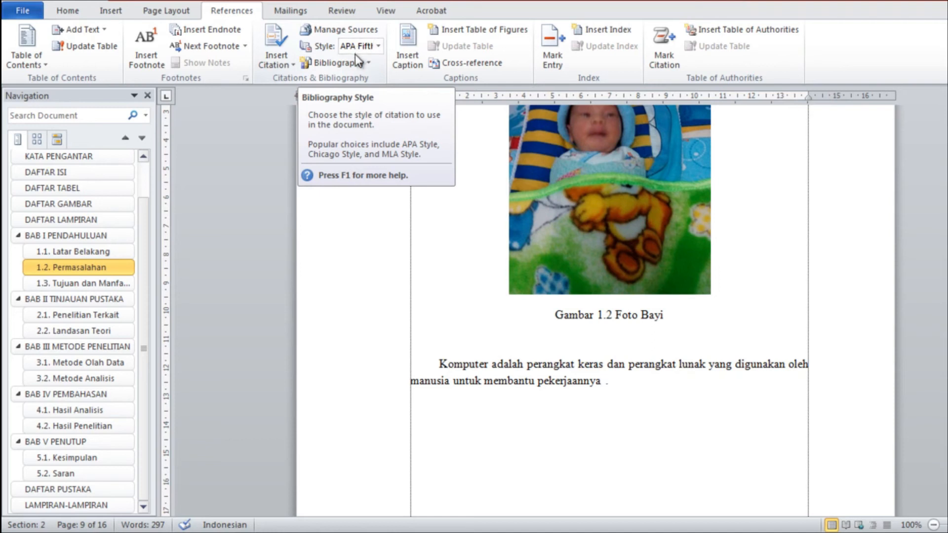
click(379, 46)
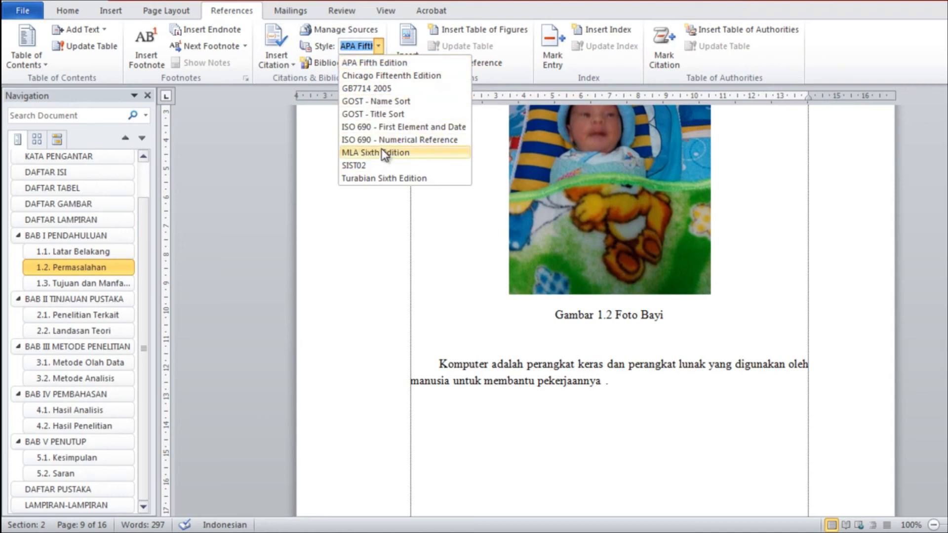
click(410, 66)
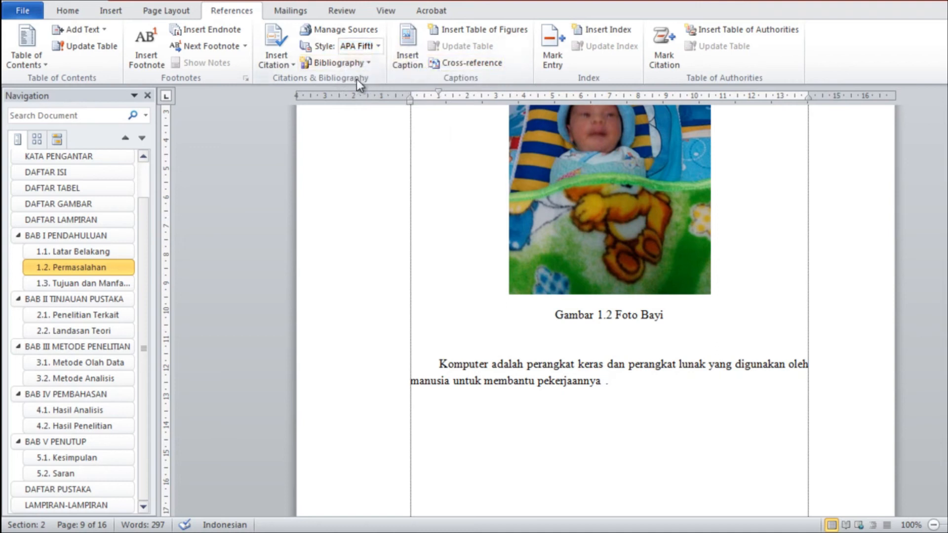
click(368, 63)
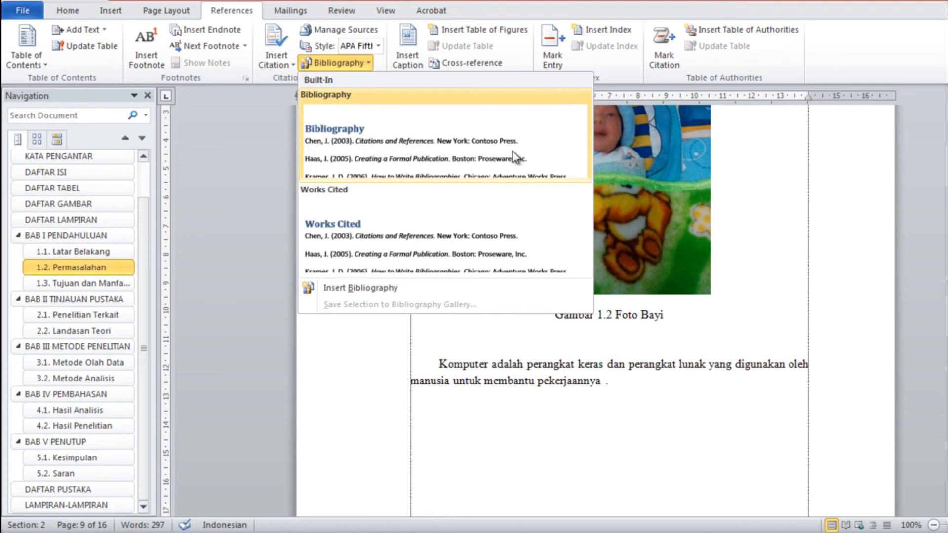
click(378, 66)
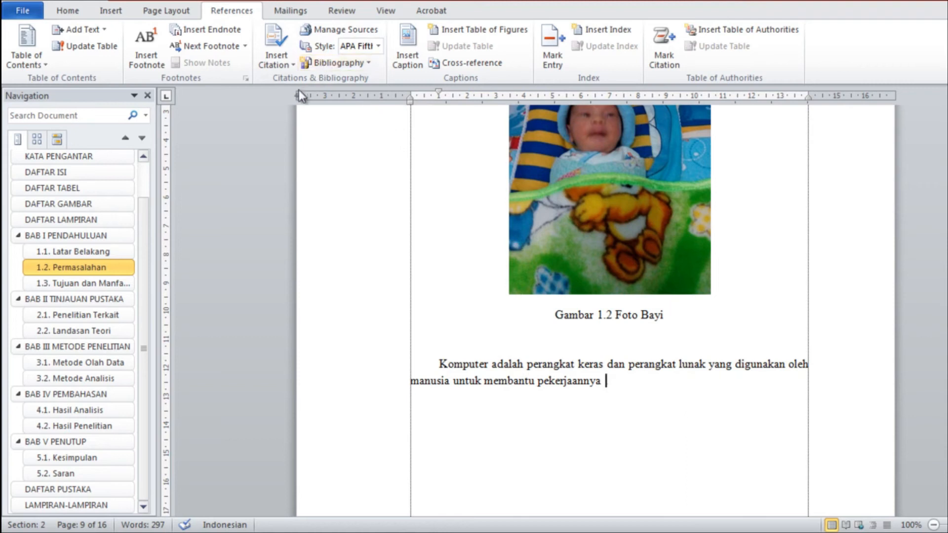
Begin a new citation source of type Book before the paragraph's closing period
click(290, 64)
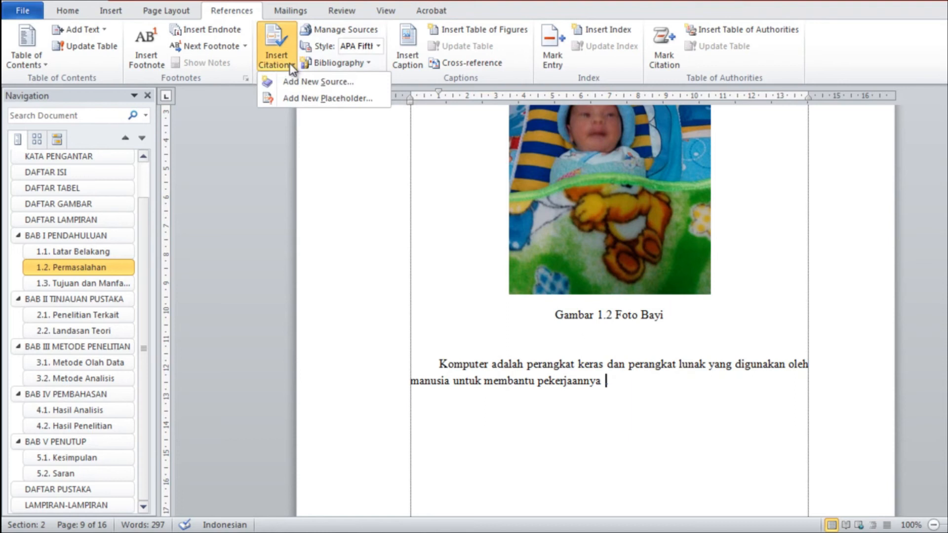
click(313, 82)
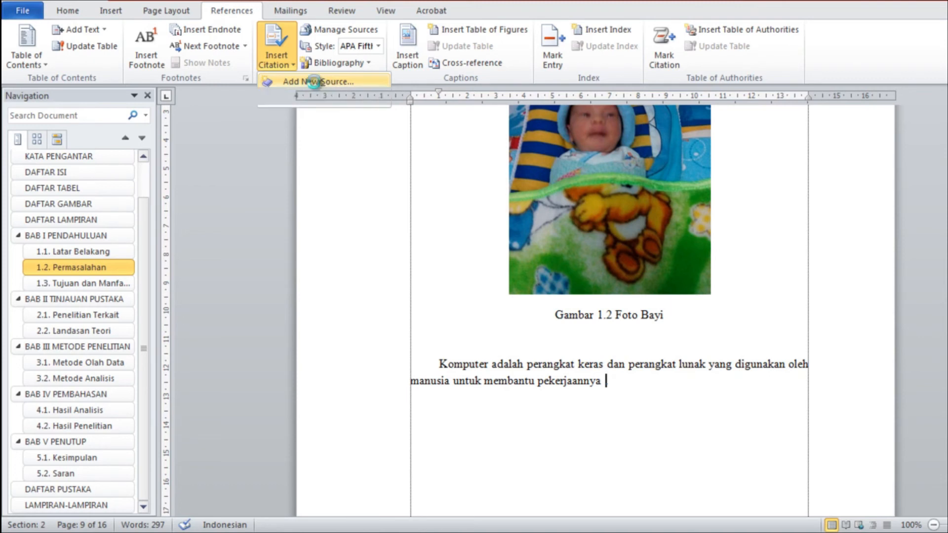
drag(578, 150, 668, 61)
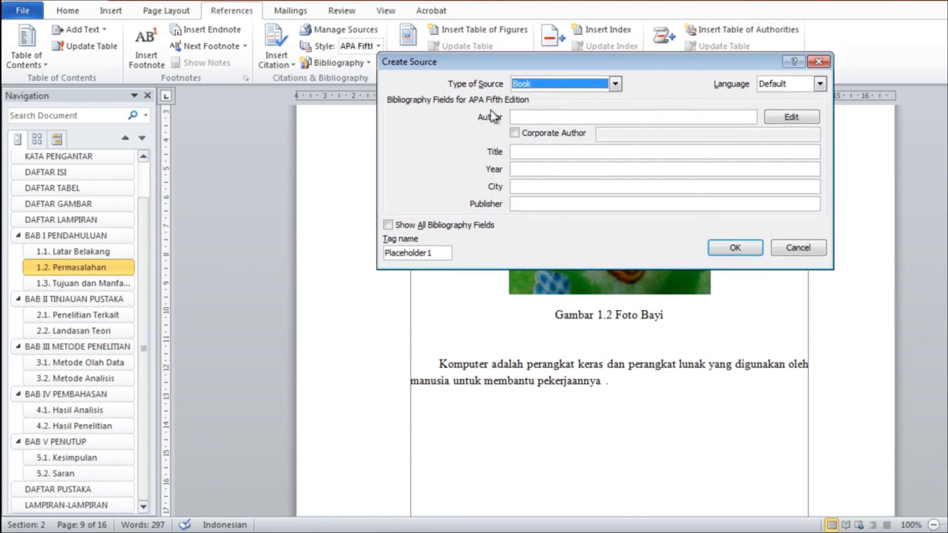
click(555, 87)
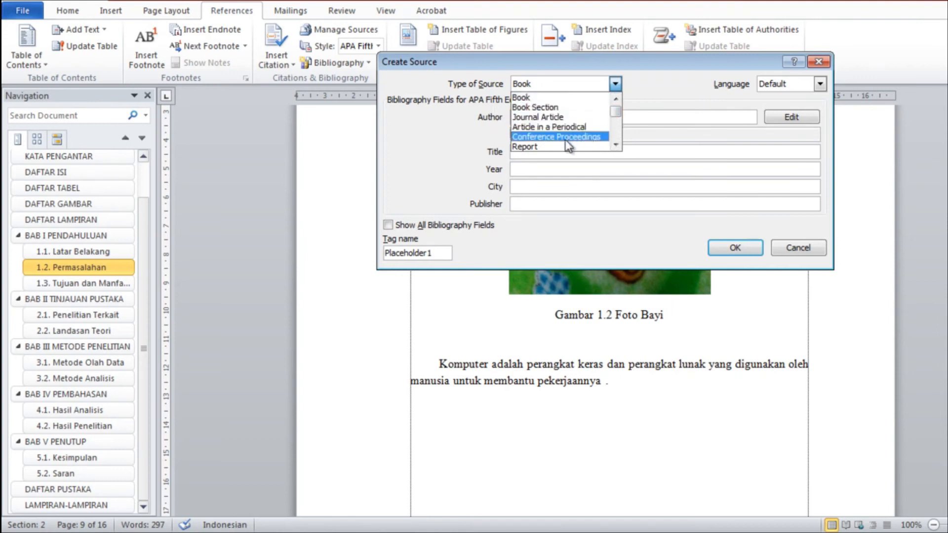
drag(616, 112, 617, 102)
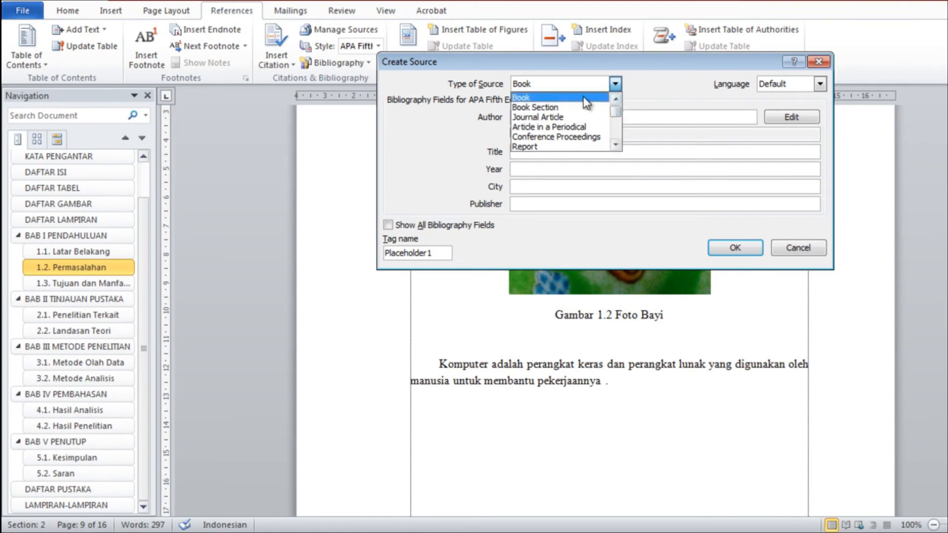
click(527, 96)
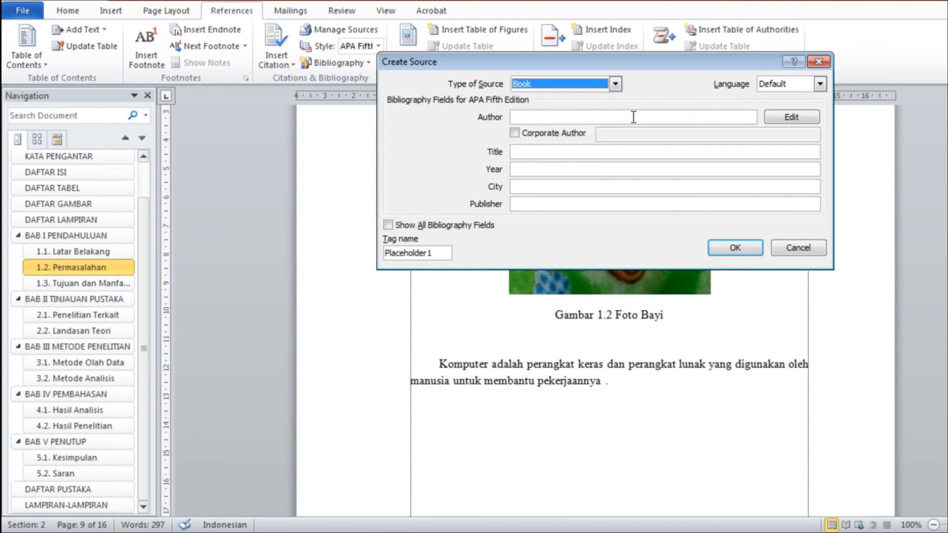
drag(686, 64, 667, 72)
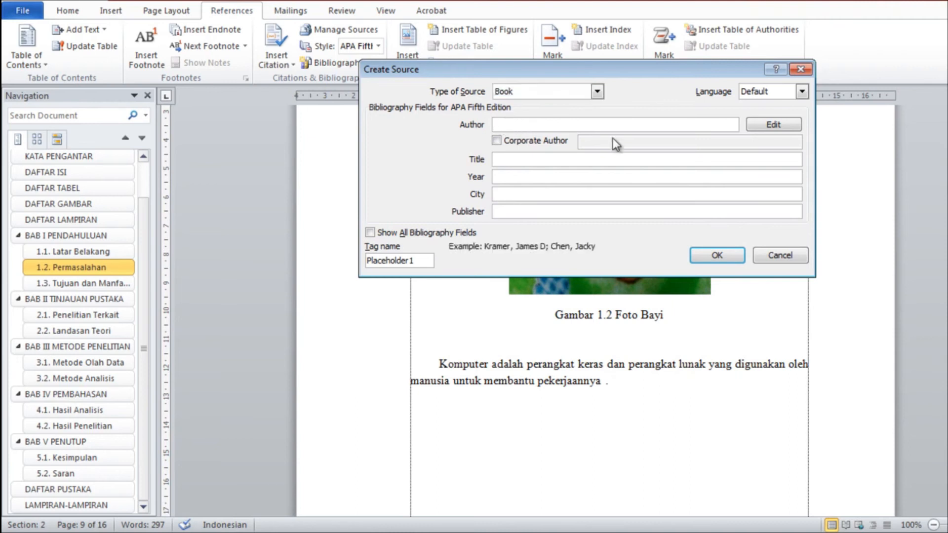
Enter the author's full name, the title "Aplikasi Komputer" and the year 2019 for the new source
text(Abdul Rohmn)
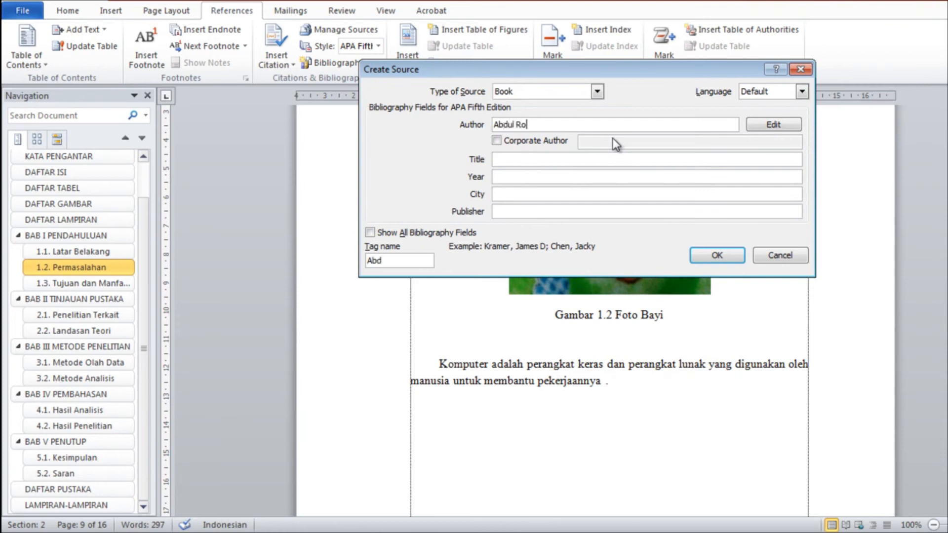
key(BackSpace)
text(an)
click(516, 158)
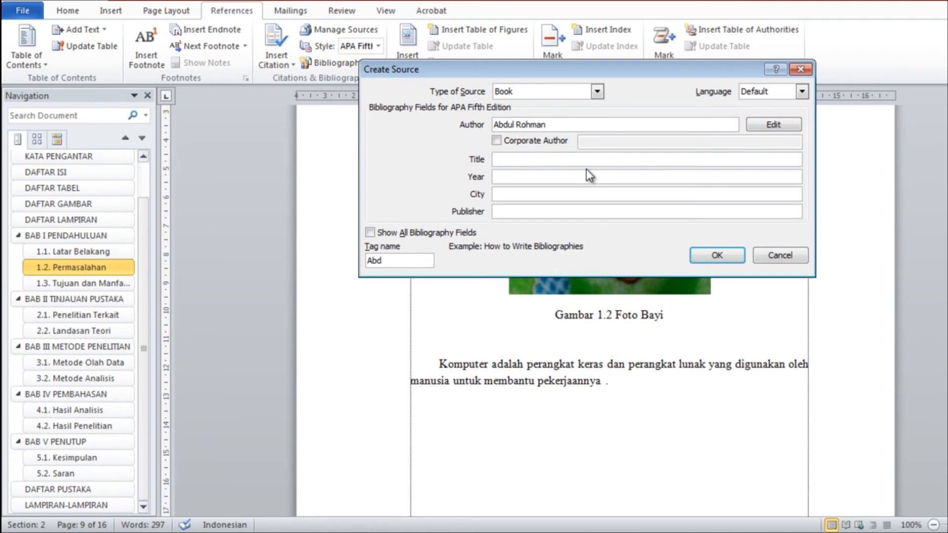
text(Aplikasi Komputer)
click(525, 178)
text(2019)
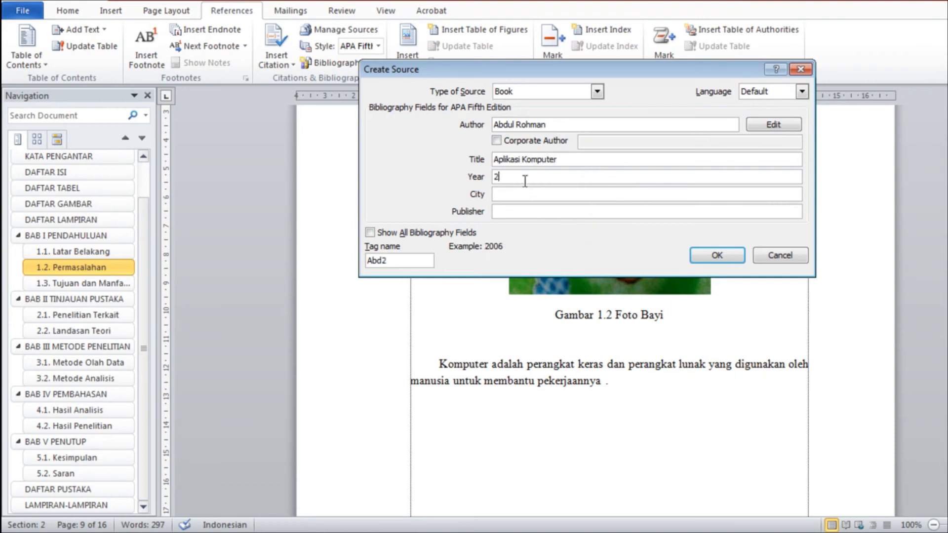
Enter the city Jakarta and the publisher Elek Media Komputindo, and insert the citation into the sentence
click(515, 194)
text(Jakarta)
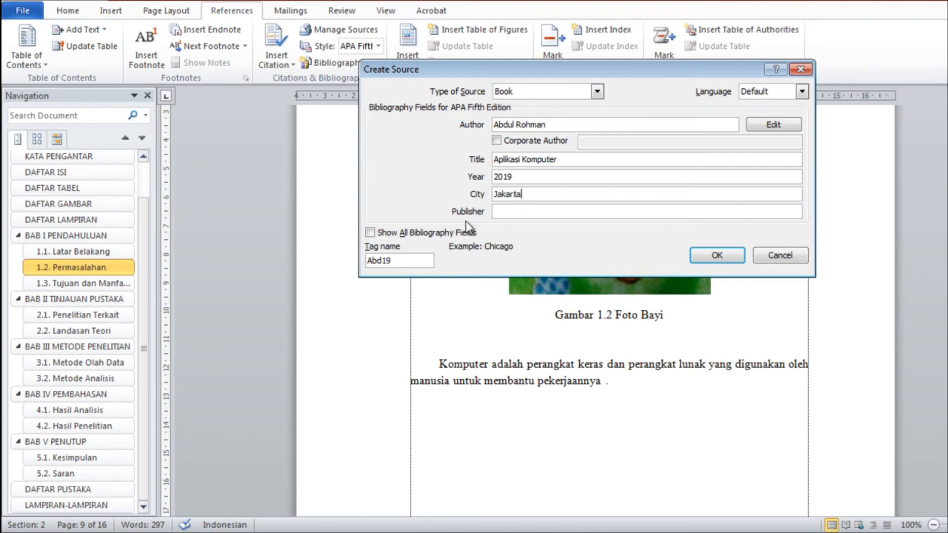
click(504, 212)
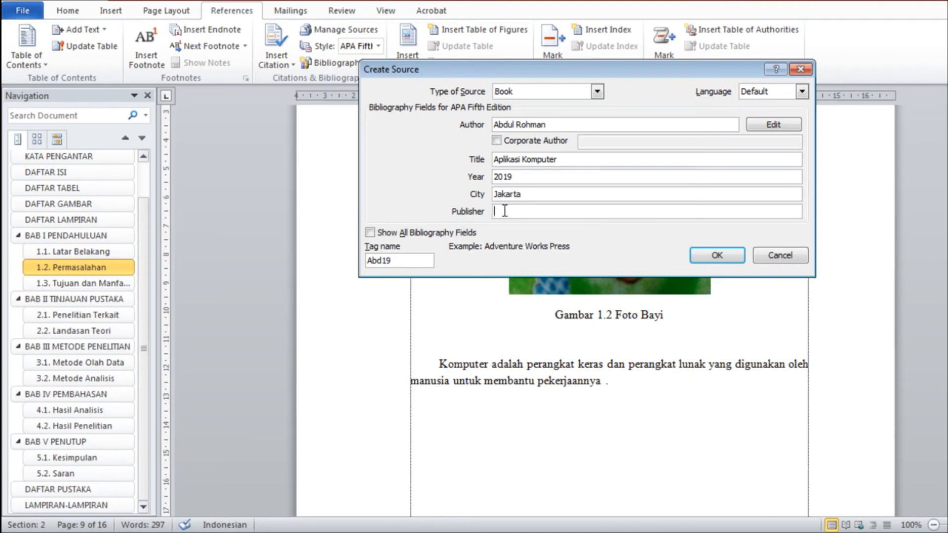
text(Elek Media Komputindo)
click(717, 256)
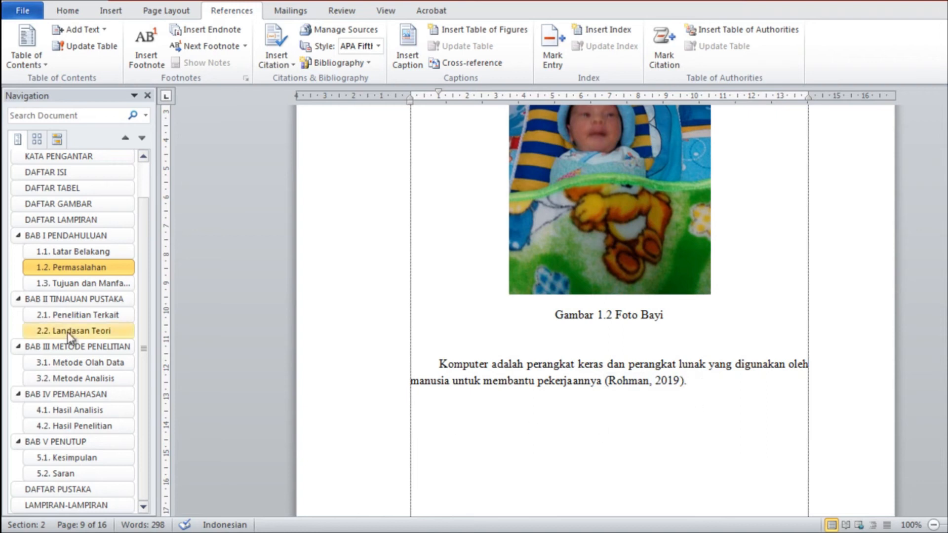
Give the empty line below heading 2.2. Landasan Teori a first-line indent of about 1 cm
click(90, 301)
click(511, 419)
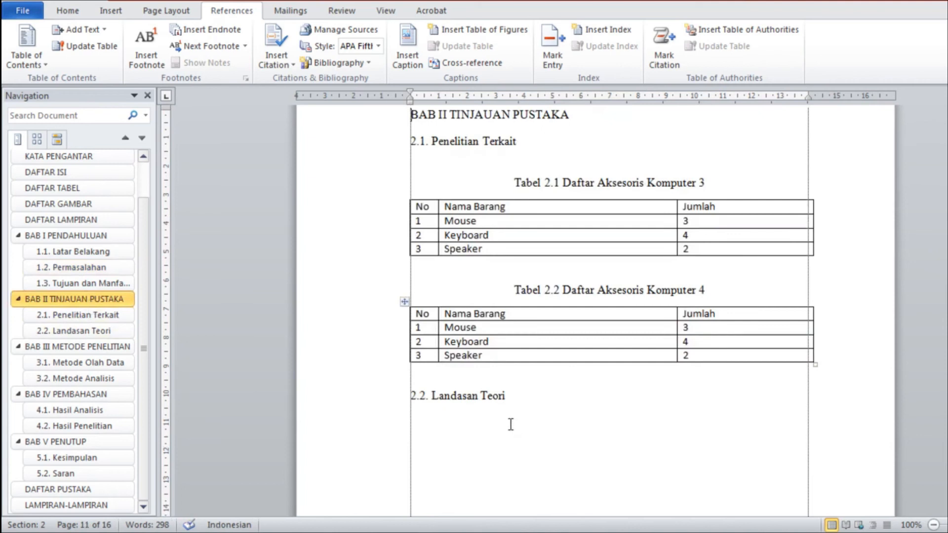
scroll(460, 382, down, 1)
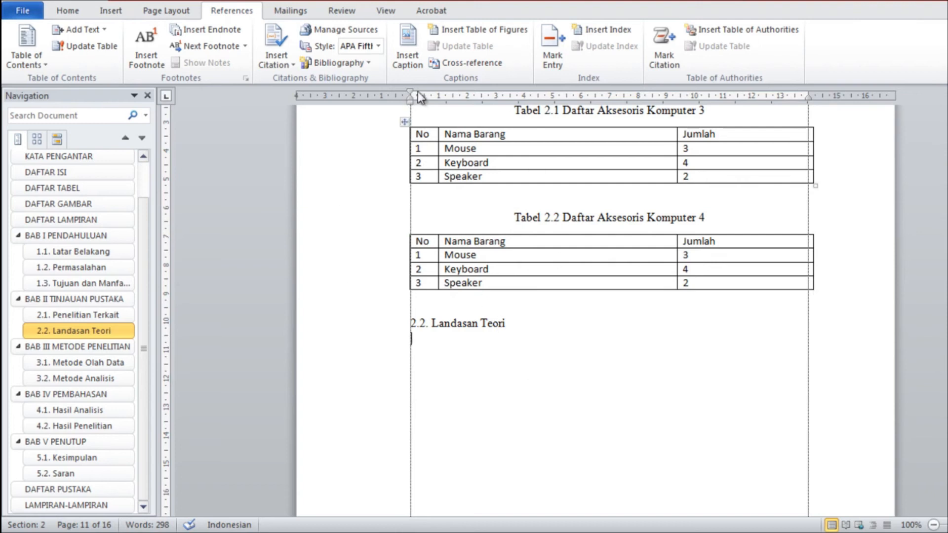
drag(411, 91, 436, 97)
Write "Hasil dari penelitian", the researcher's name, and ", bahwa komputer dapat digunakan untuk" on the indented line
text(Hasil dari)
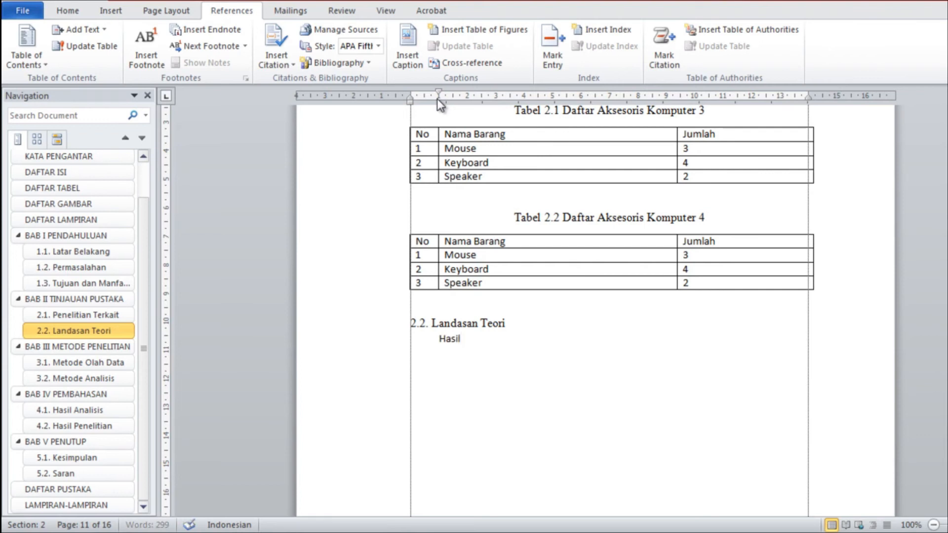
text( penelitian)
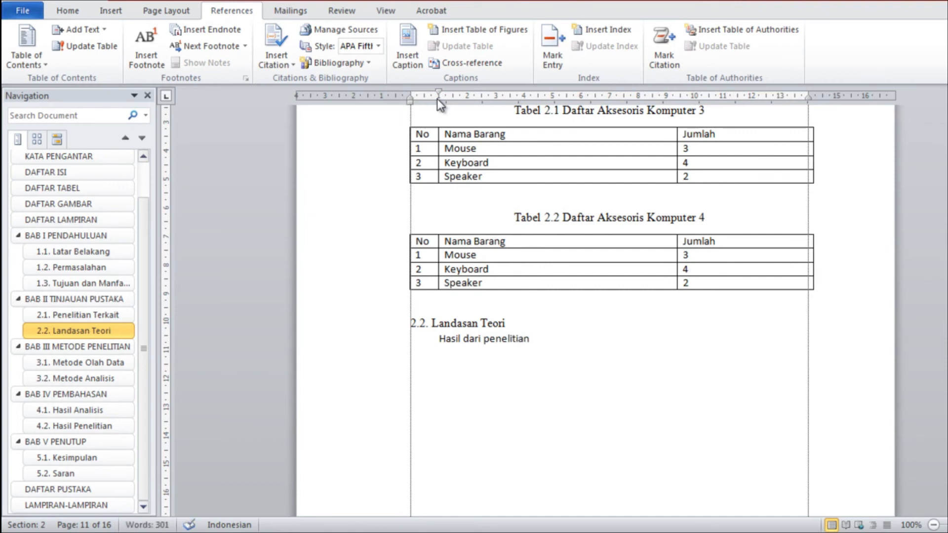
text( Hendi)
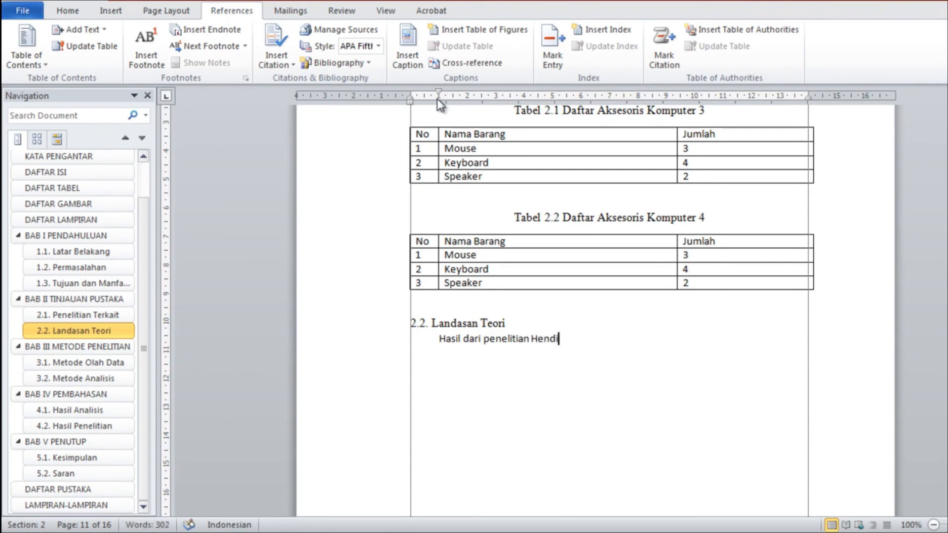
text(, bahwa komputer)
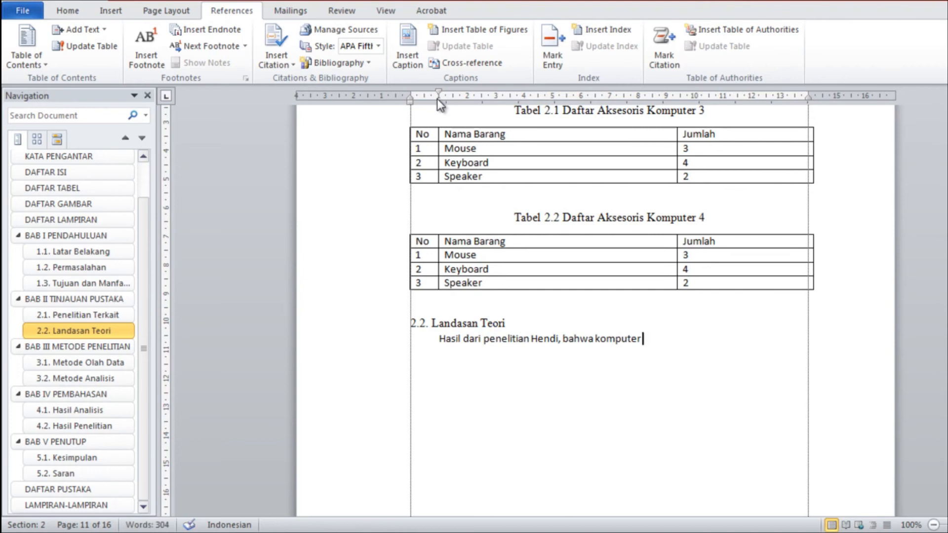
text( dapat digu)
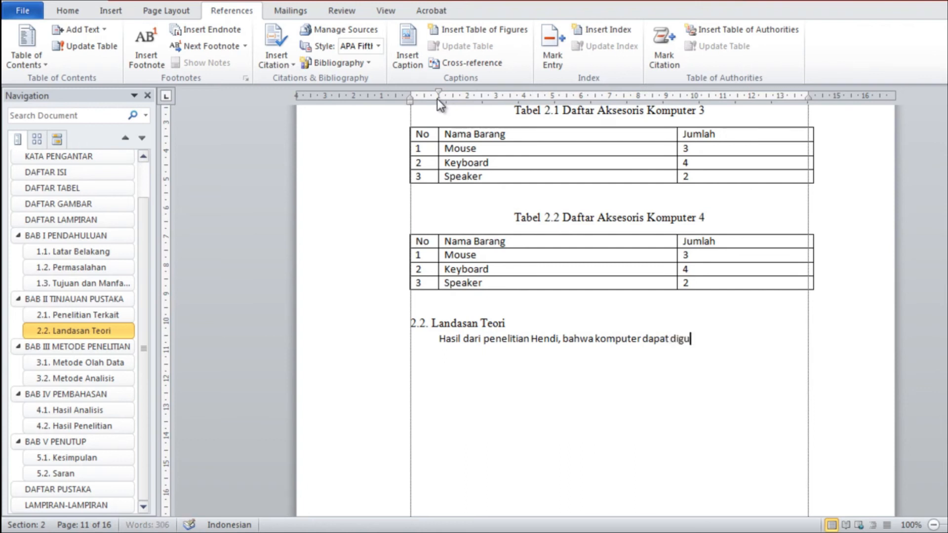
text(nakan untuk)
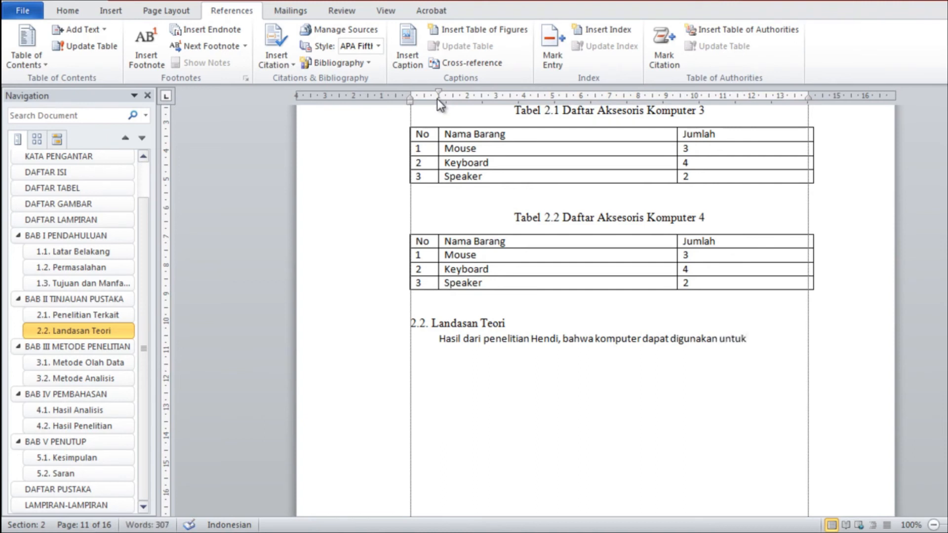
Continue the sentence after "untuk" with "keperluan semua bidang baik individu maupun kelompok"
text( kepe)
text(rluan)
text( sem)
text(ua)
text( bui)
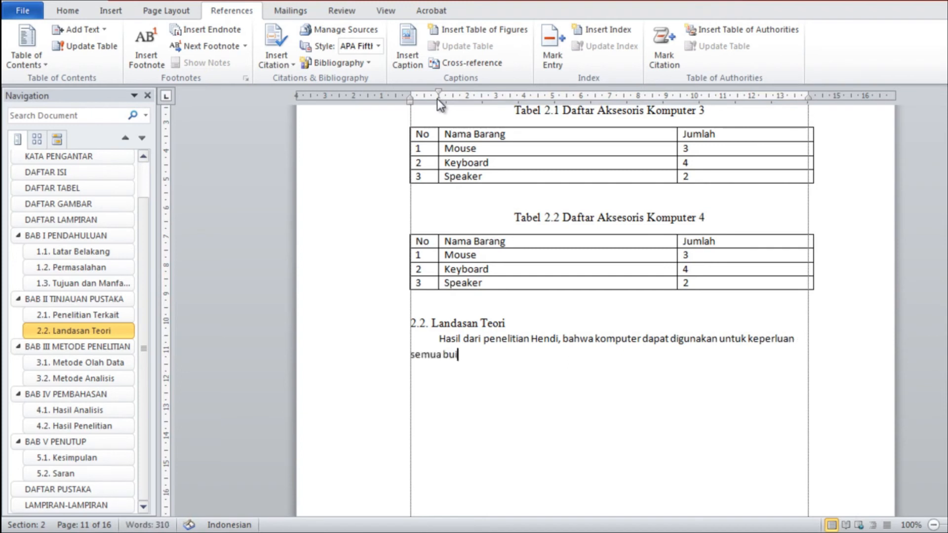
text(dang)
key(BackSpace)
key(BackSpace)
key(BackSpace)
key(BackSpace)
key(BackSpace)
key(BackSpace)
text(idan)
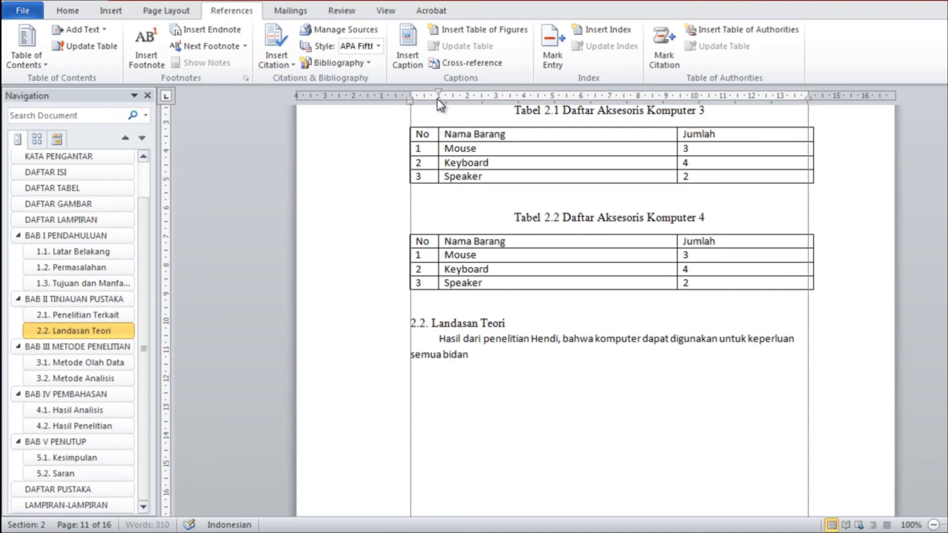
text(g b)
text(aik individu m)
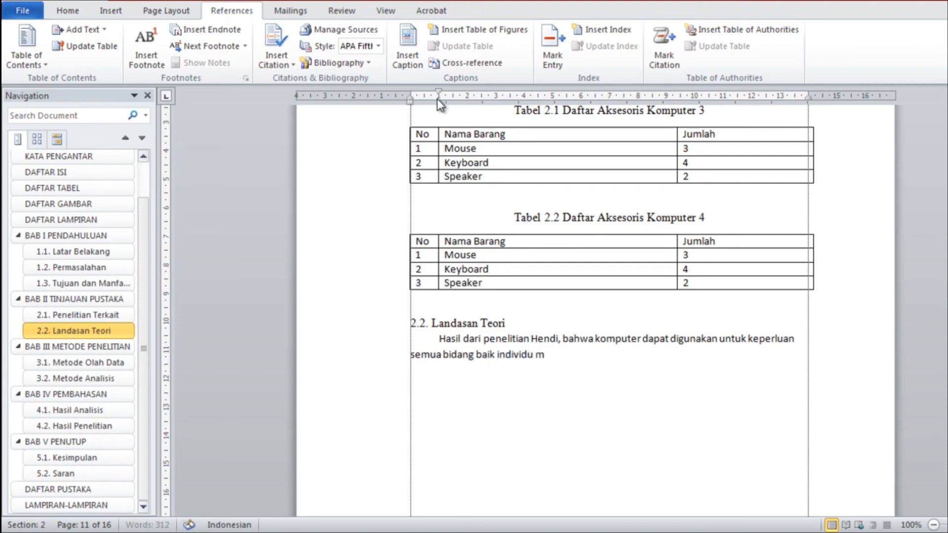
text(aupun kelompok)
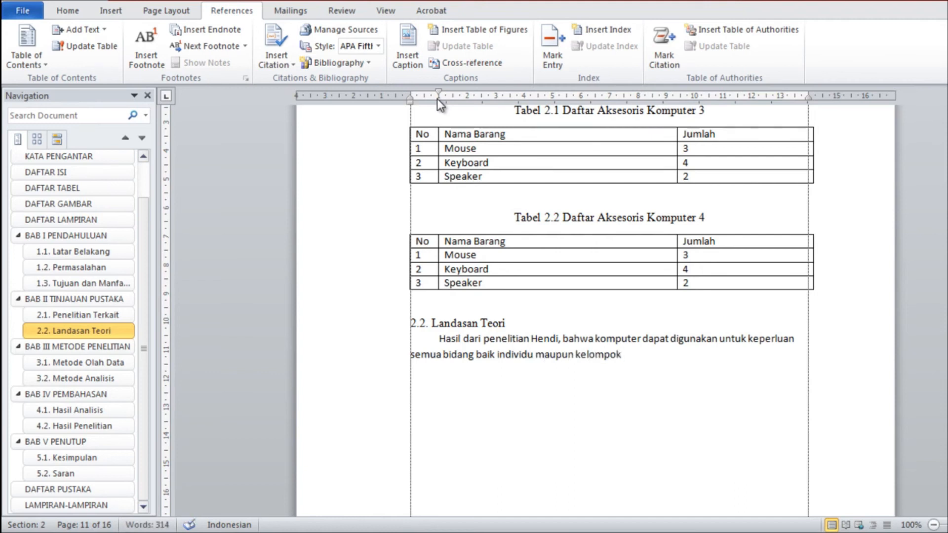
text( dengann)
key(BackSpace)
key(BackSpace)
key(BackSpace)
key(BackSpace)
key(BackSpace)
key(BackSpace)
key(BackSpace)
key(BackSpace)
Set the whole "Hasil dari penelitian..." paragraph under 2.2. Landasan Teori in Times New Roman
drag(633, 360, 423, 345)
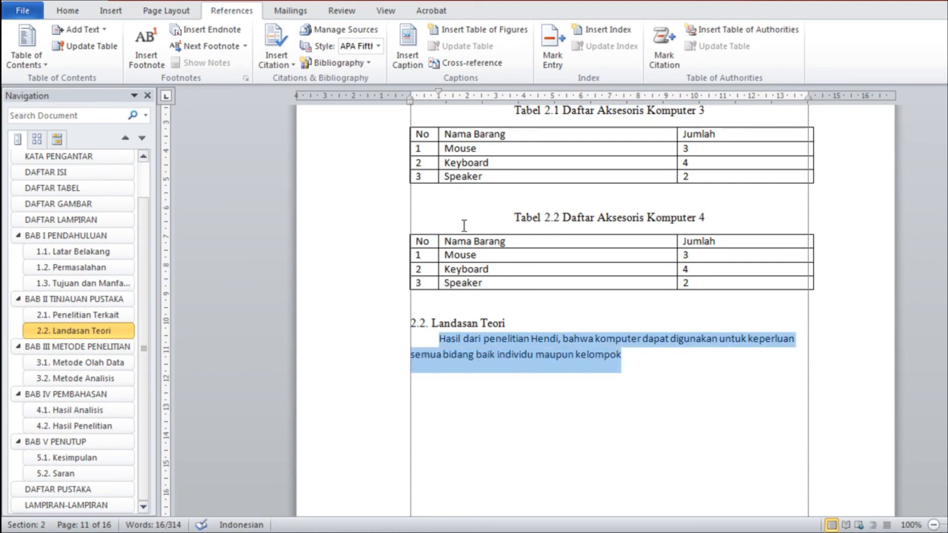
click(68, 10)
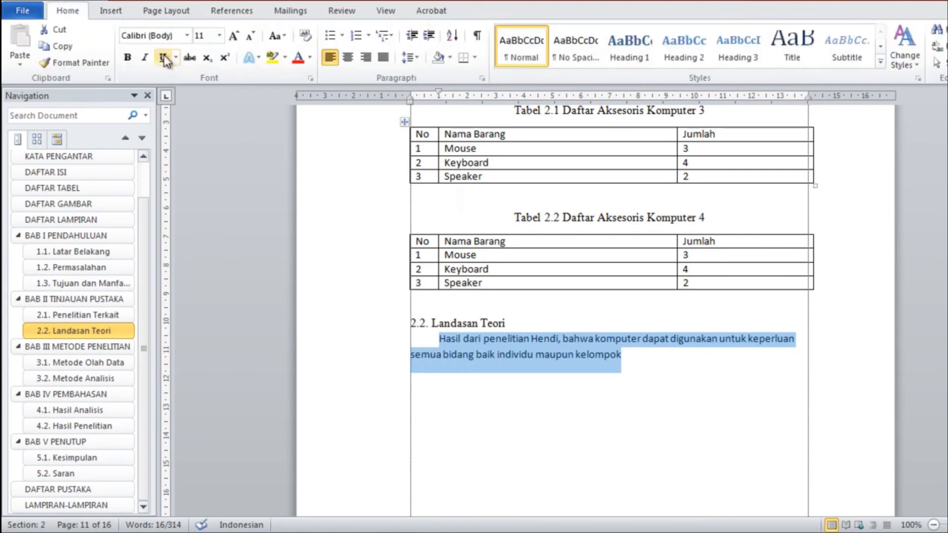
click(187, 36)
click(193, 122)
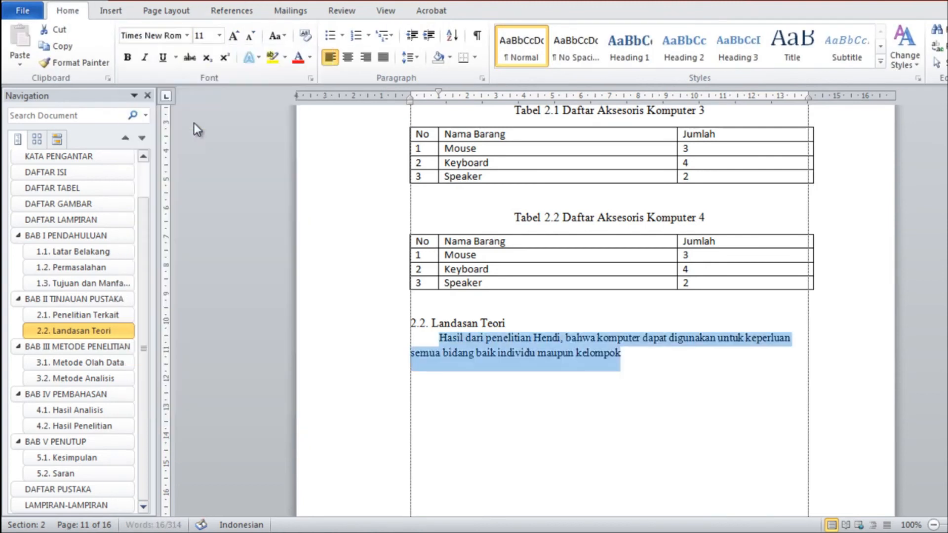
Set the "Hasil dari penelitian..." paragraph under 2.2. Landasan Teori to 12 pt and justify it
click(221, 36)
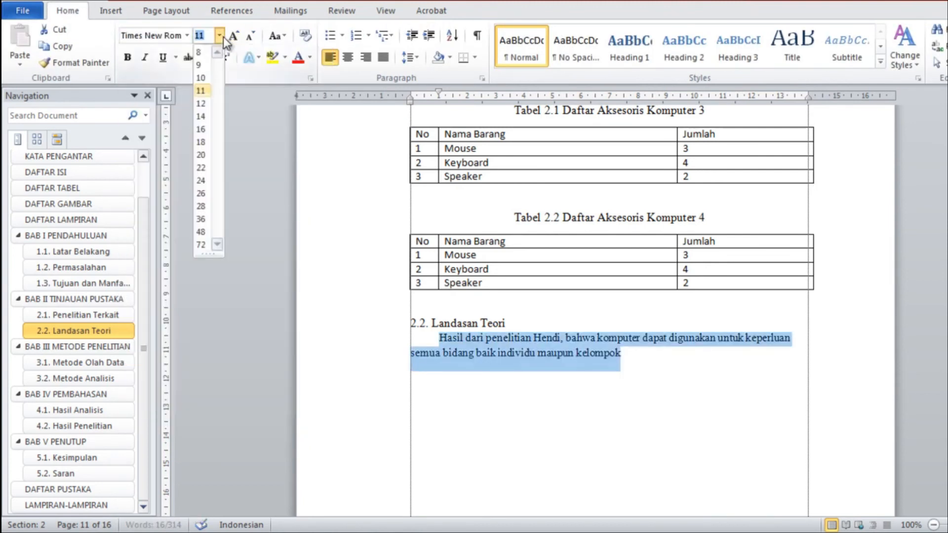
click(204, 103)
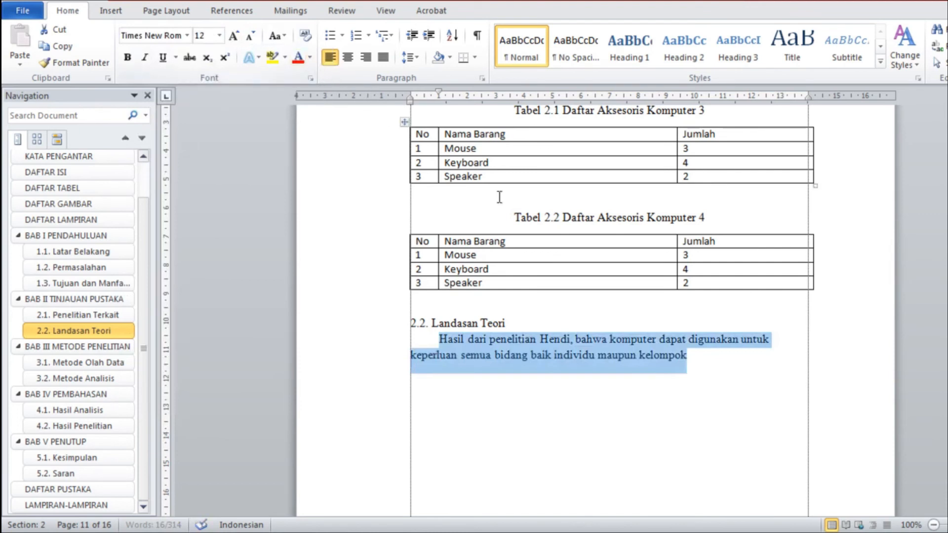
click(383, 58)
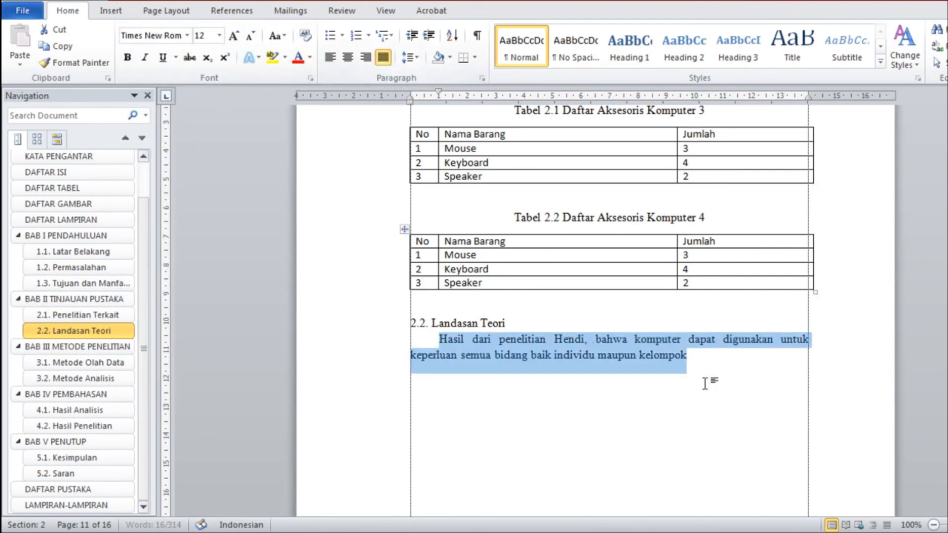
At the end of the paragraph, start a new citation source of type Journal Article and enter the author's full name
click(694, 359)
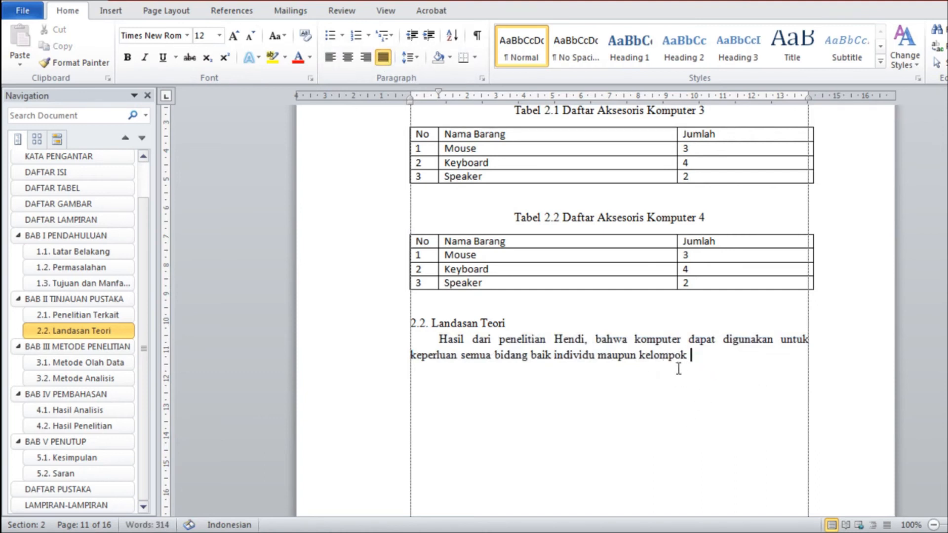
click(239, 15)
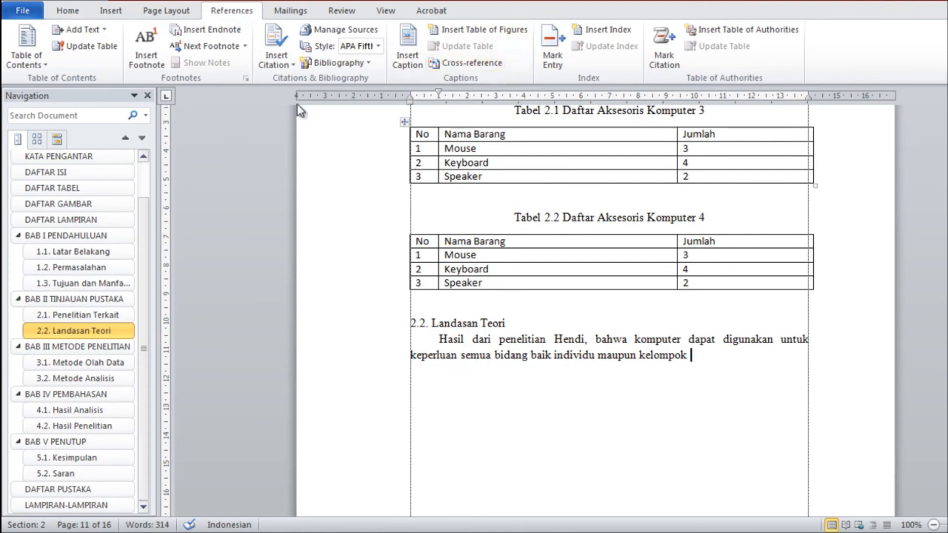
click(292, 64)
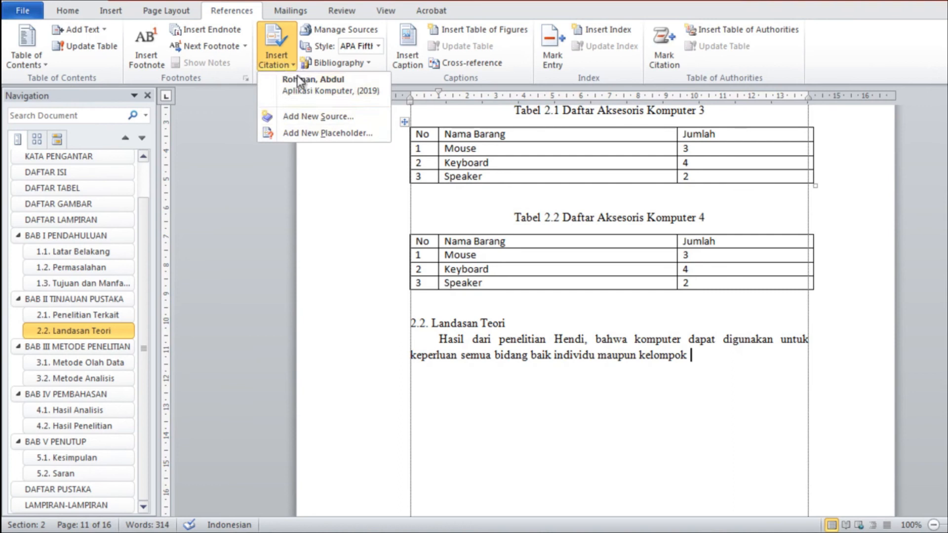
click(337, 118)
click(598, 92)
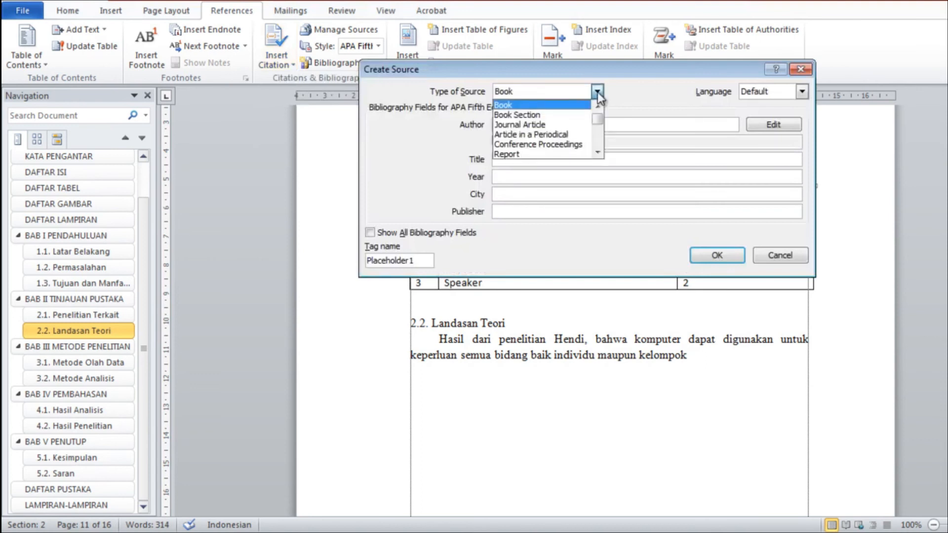
click(530, 126)
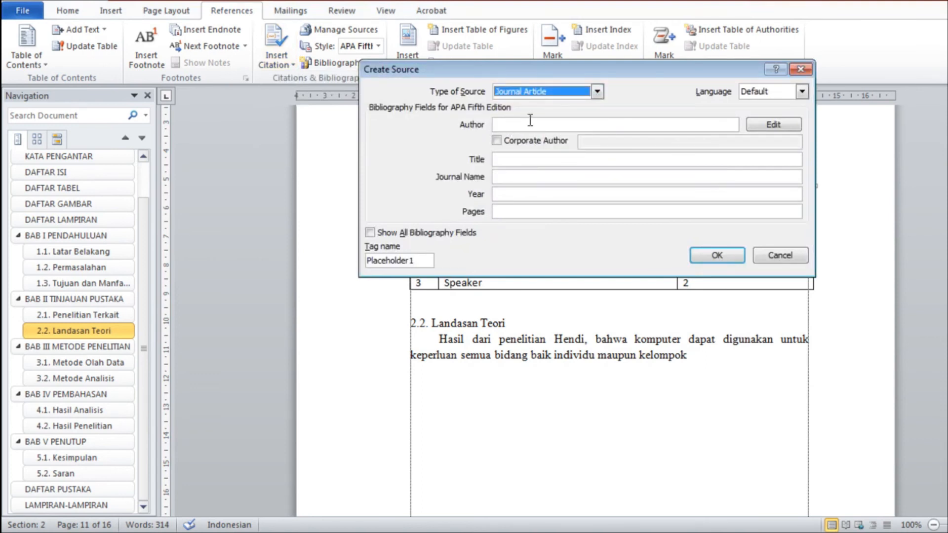
click(530, 128)
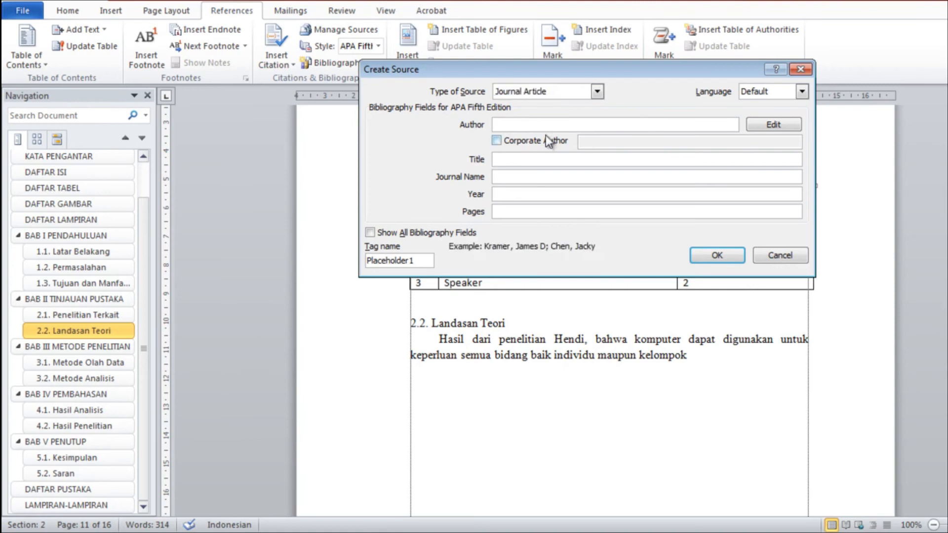
text(Hendi Kurniawan)
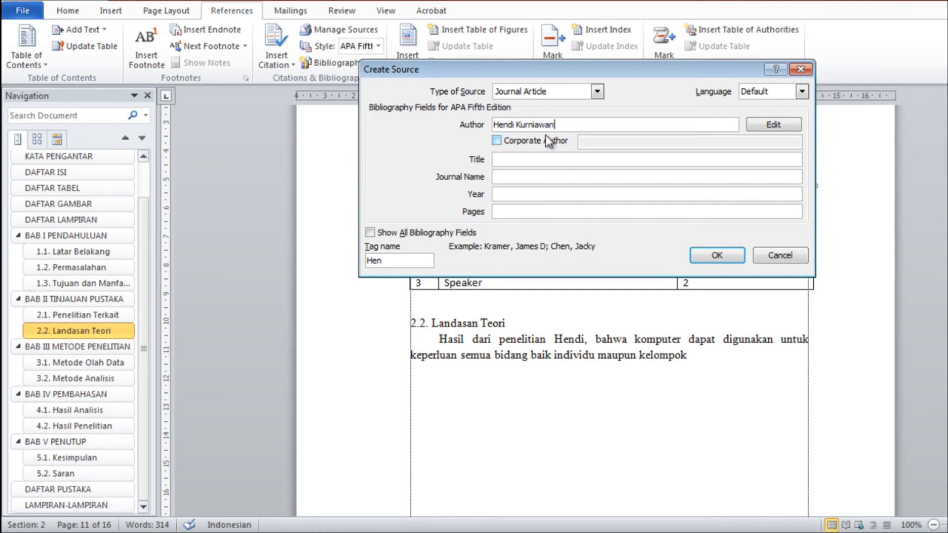
Give the source the title "Komputer untuk semua bidang" and the journal name "Dinamika Sains"
click(528, 160)
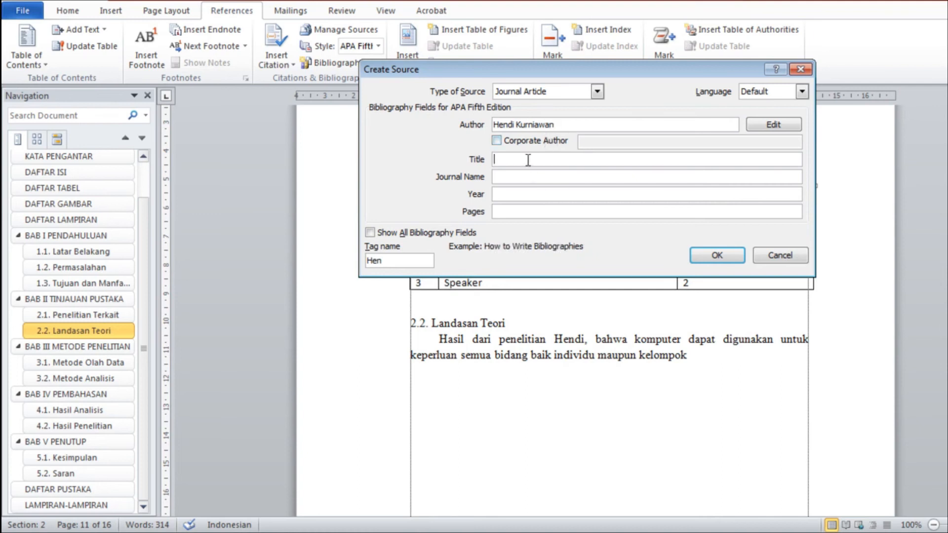
text(Komputer)
text(untuk semua bidang)
click(521, 178)
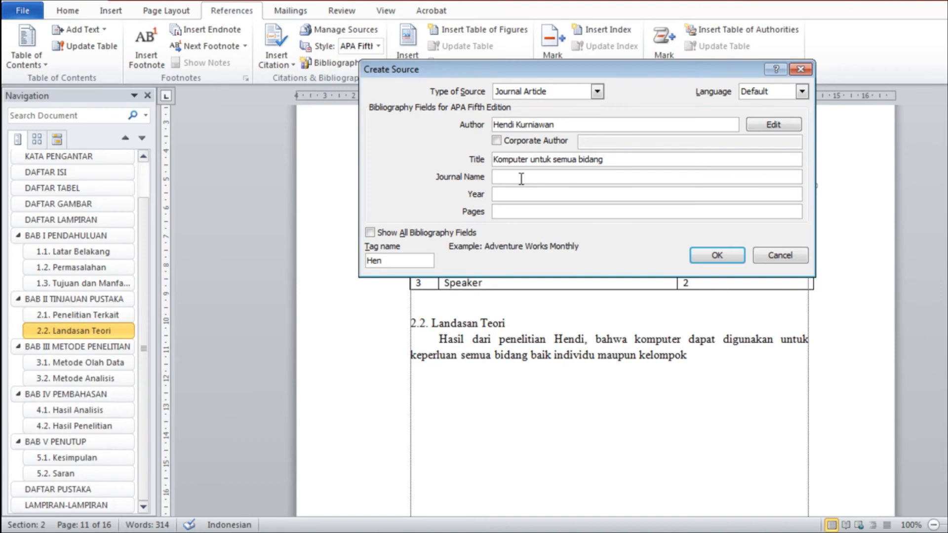
text(Dinamika Sains)
Complete the source with year 2020 and pages 1-20, insert its citation, and end the sentence with a period
click(547, 190)
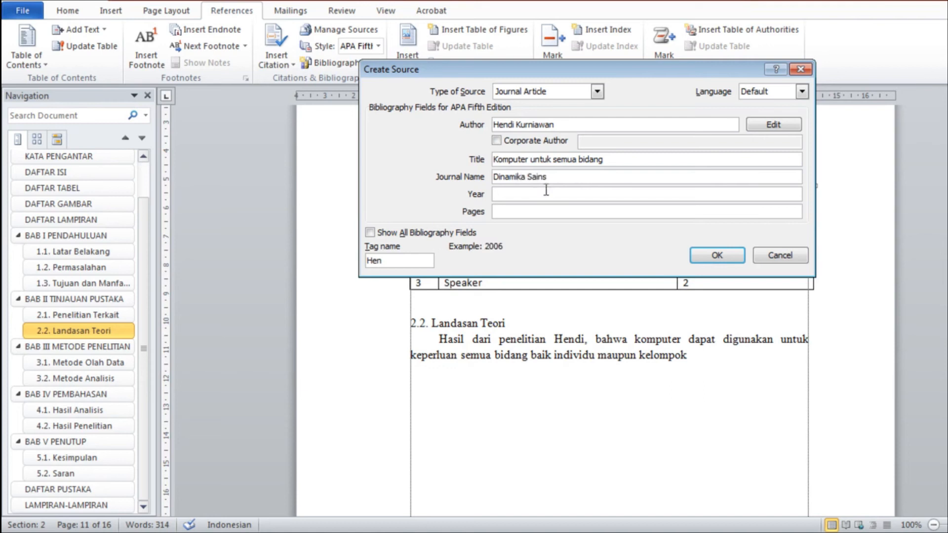
text(2020)
click(502, 212)
text(0)
click(717, 256)
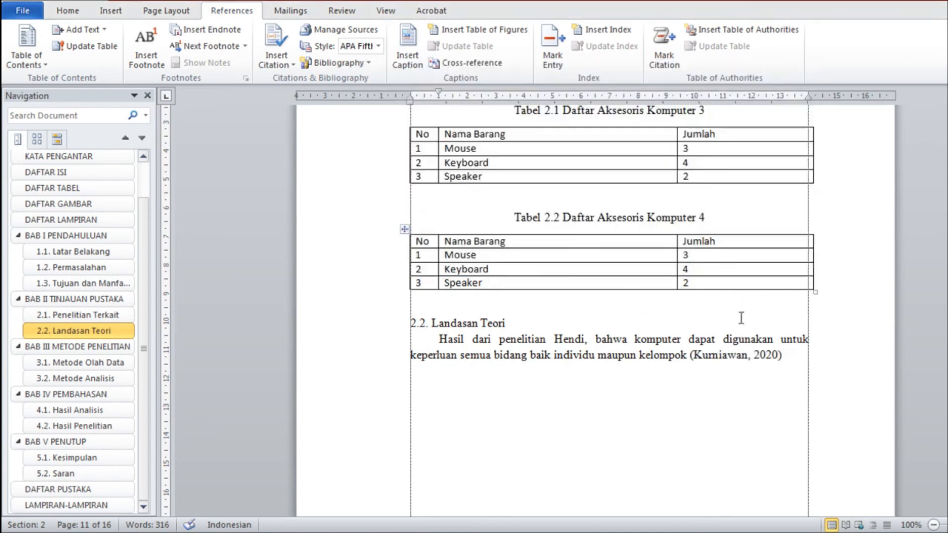
text(.)
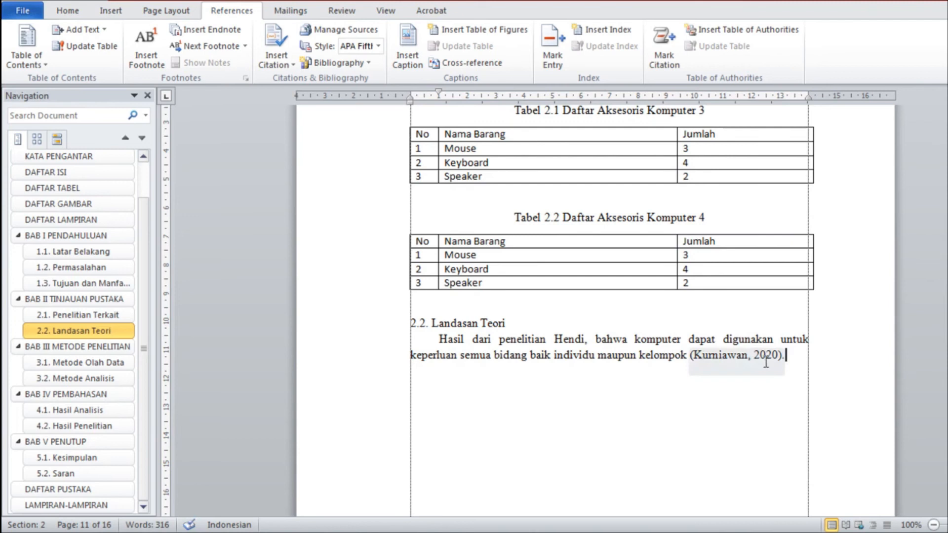
Review the cited paragraphs under 1.2. Permasalahan and 2.2. Landasan Teori
click(517, 324)
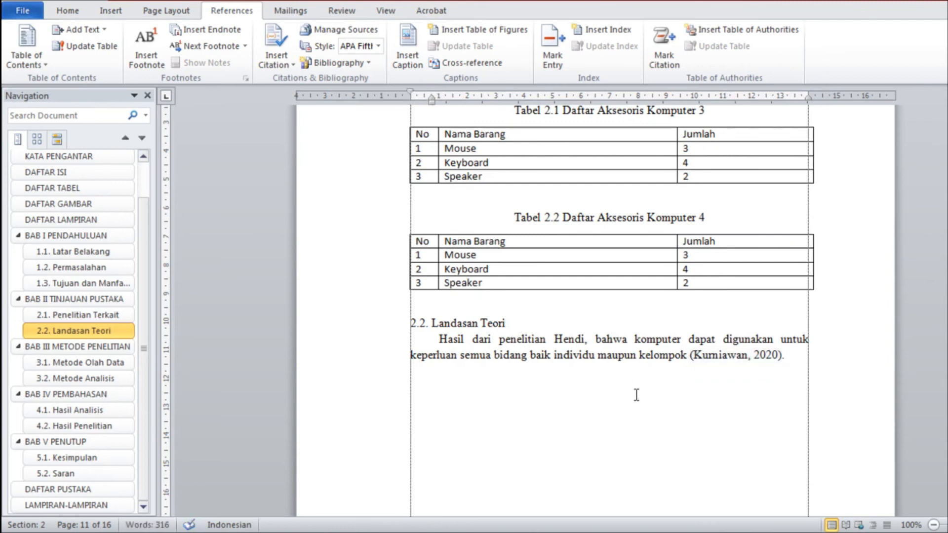
scroll(636, 395, up, 15)
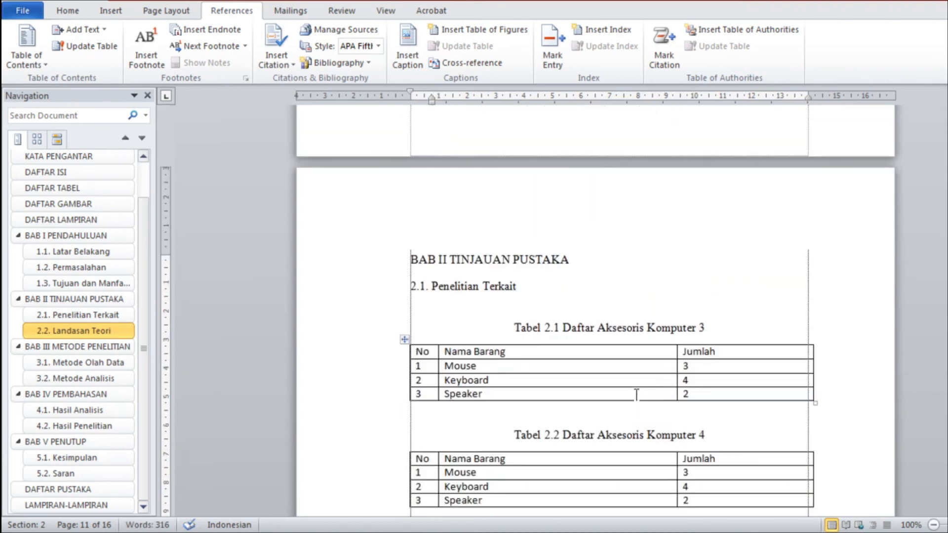
scroll(635, 395, up, 20)
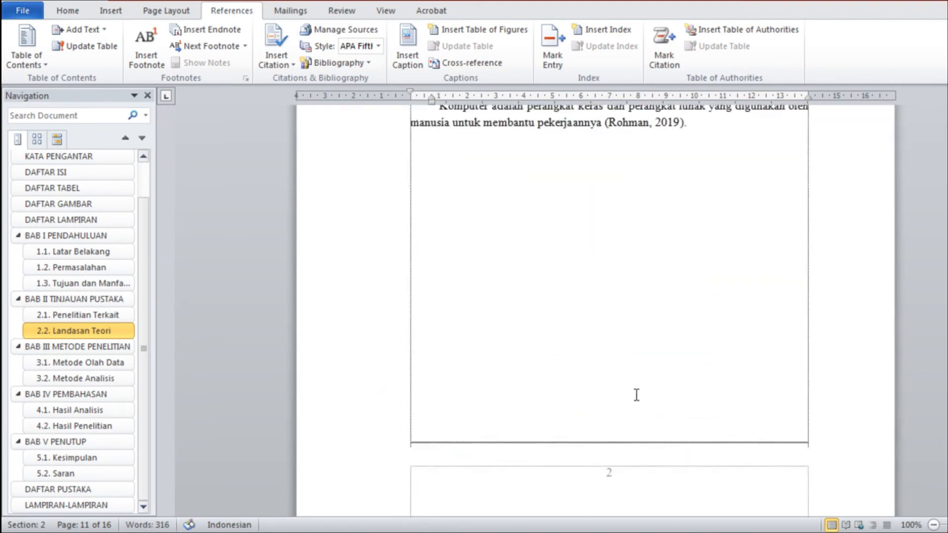
scroll(635, 395, down, 5)
scroll(635, 395, up, 15)
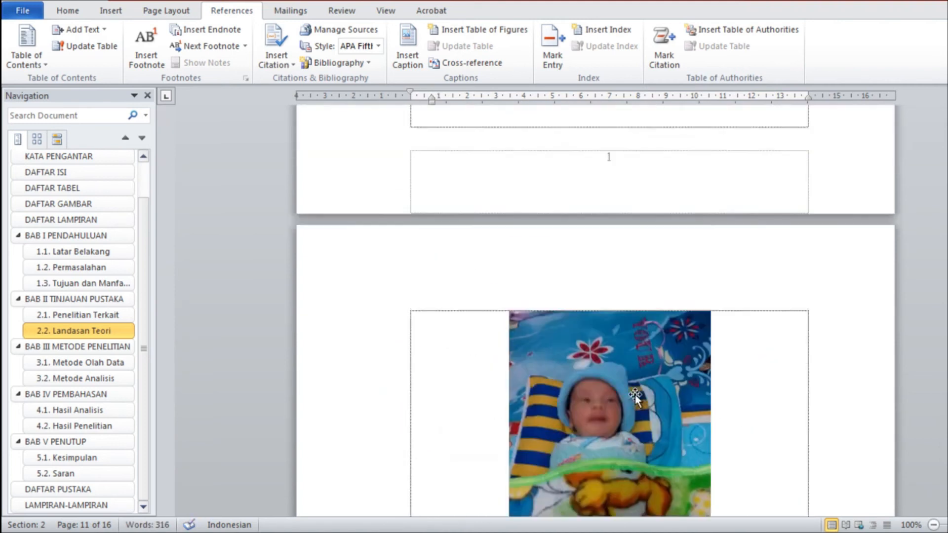
scroll(636, 398, up, 15)
scroll(636, 395, down, 4)
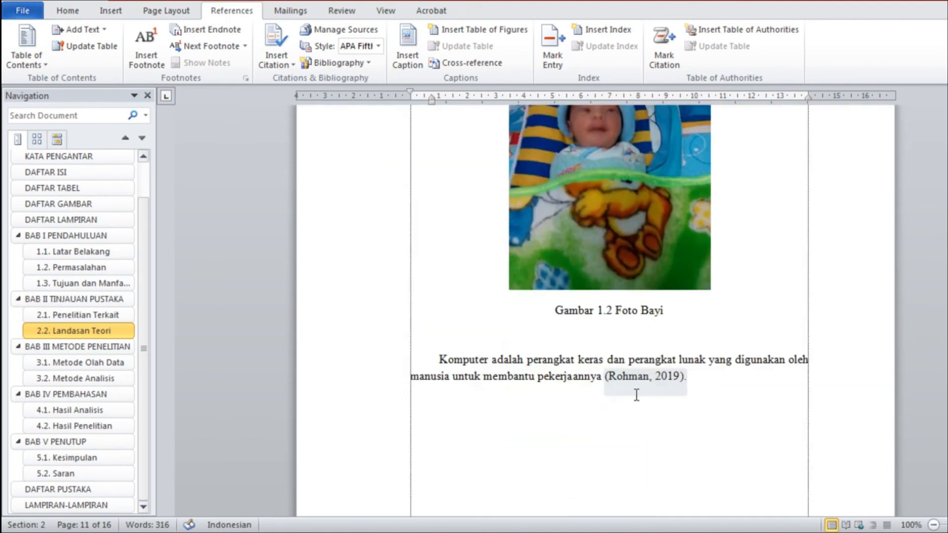
drag(439, 360, 521, 362)
click(561, 378)
scroll(660, 392, down, 15)
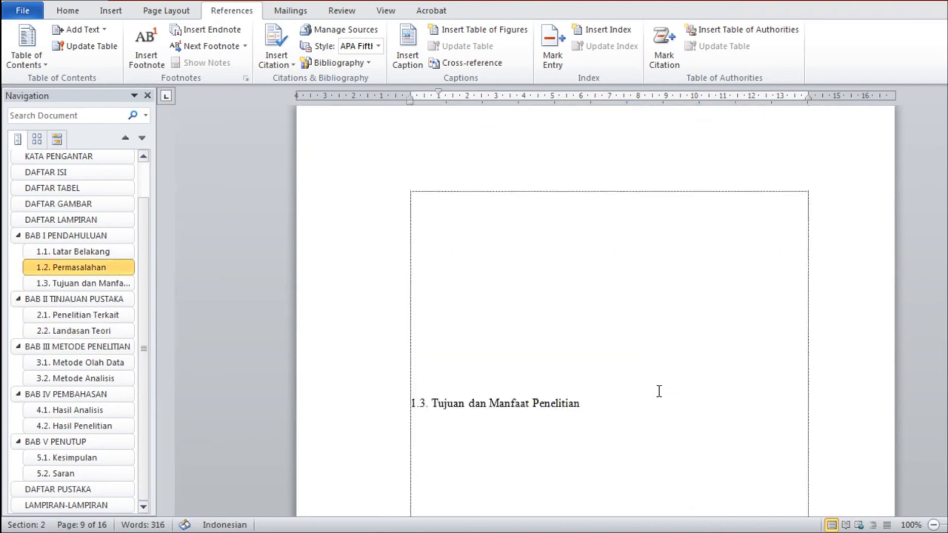
scroll(659, 390, down, 5)
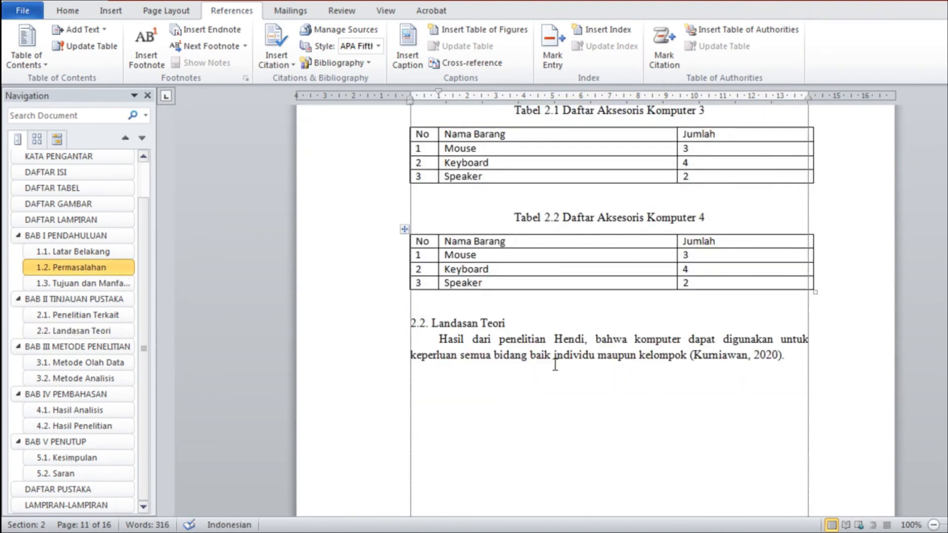
click(633, 338)
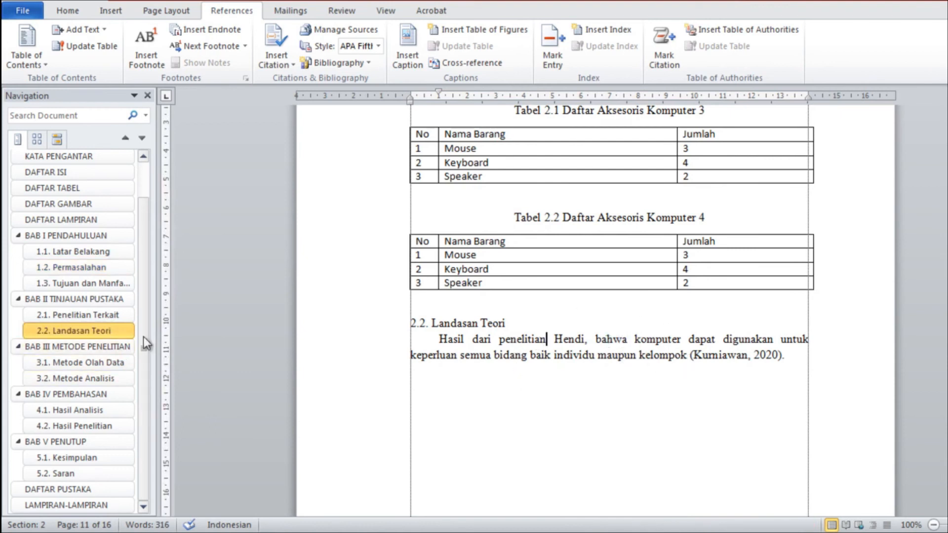
Center the DAFTAR PUSTAKA heading and format it as 14 pt bold
click(91, 490)
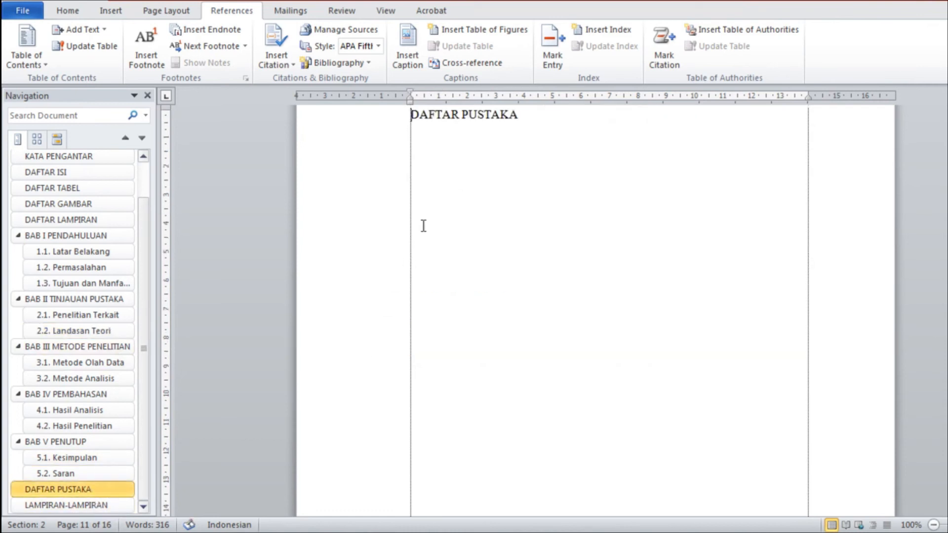
scroll(521, 222, up, 3)
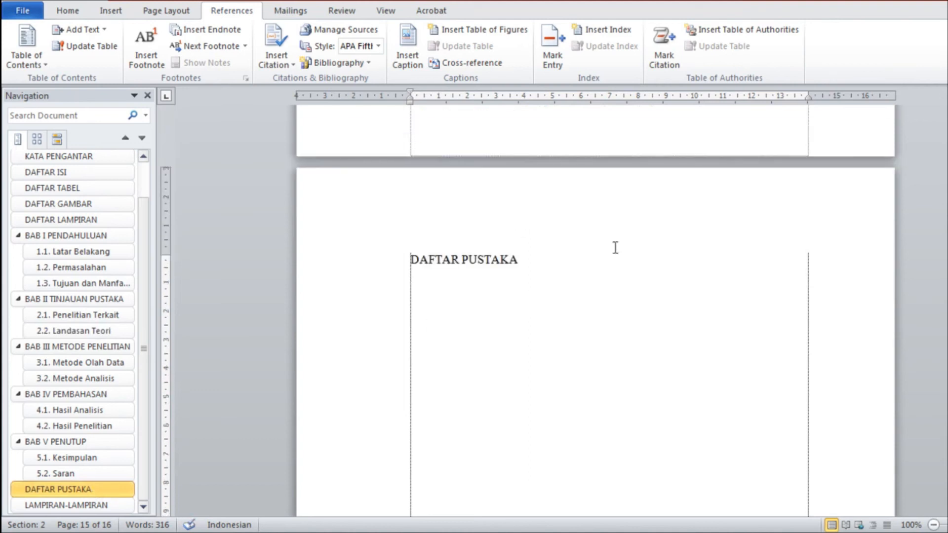
click(387, 267)
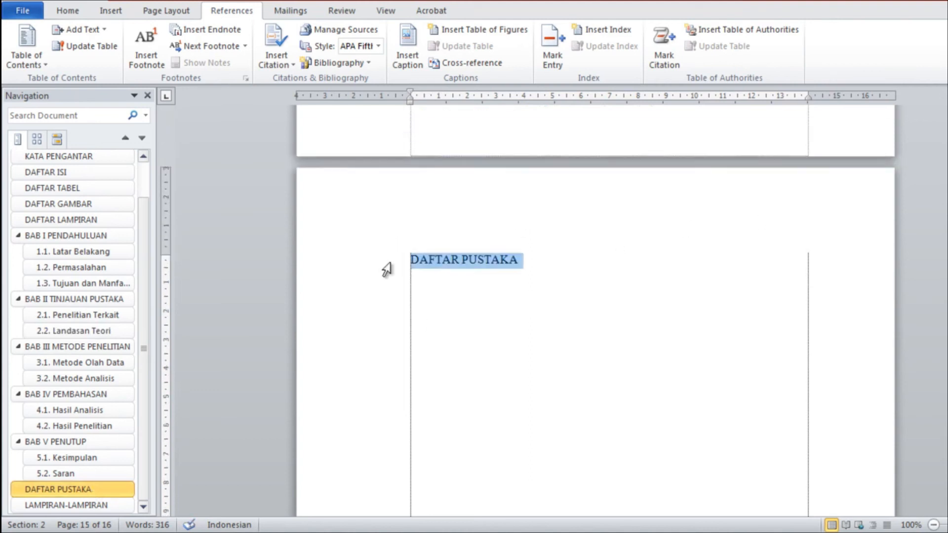
click(70, 10)
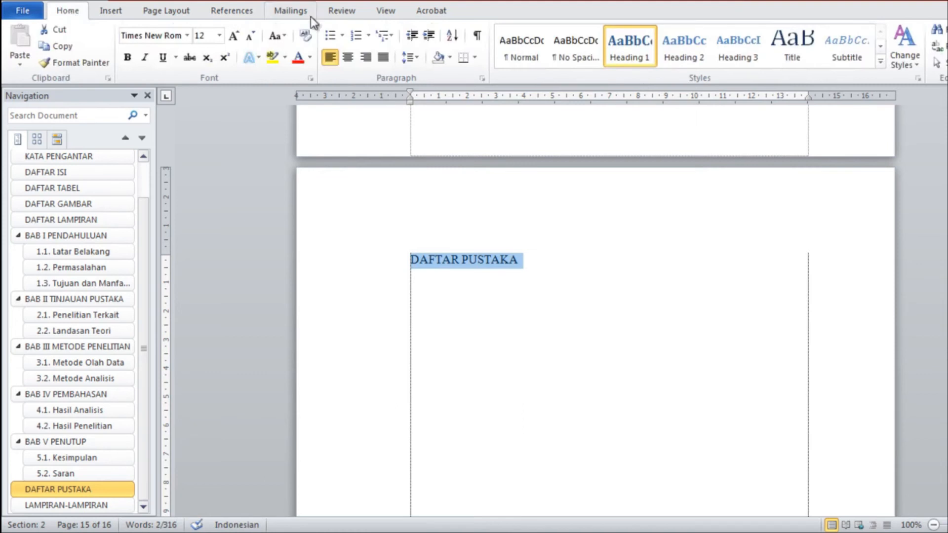
click(349, 57)
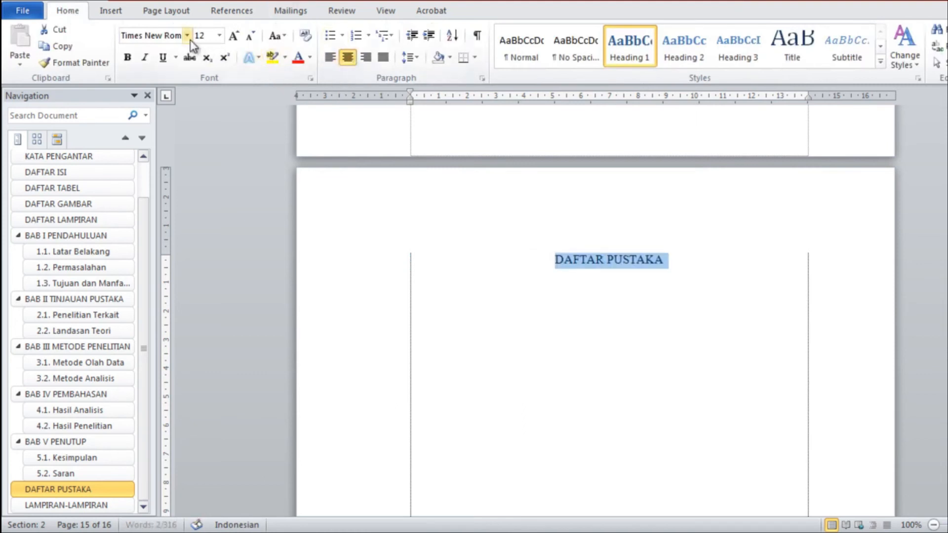
click(236, 36)
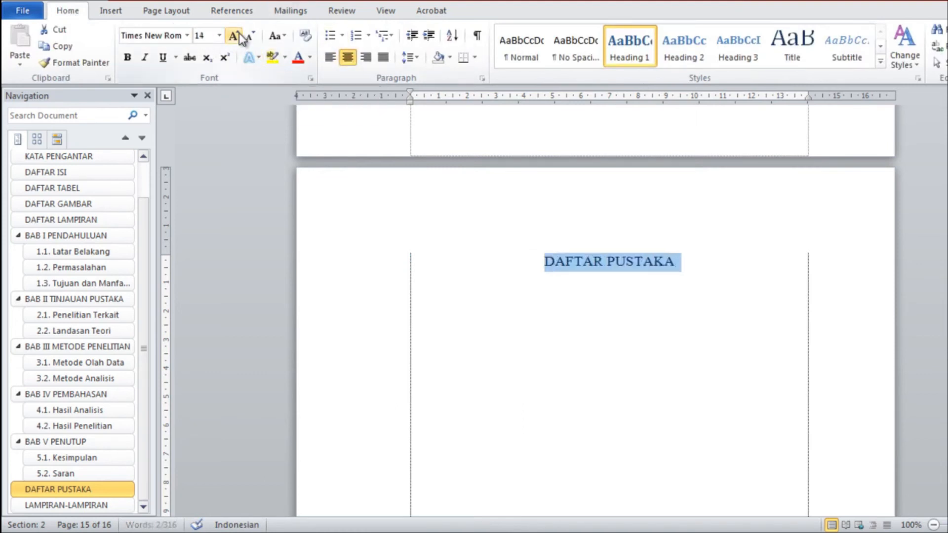
click(128, 59)
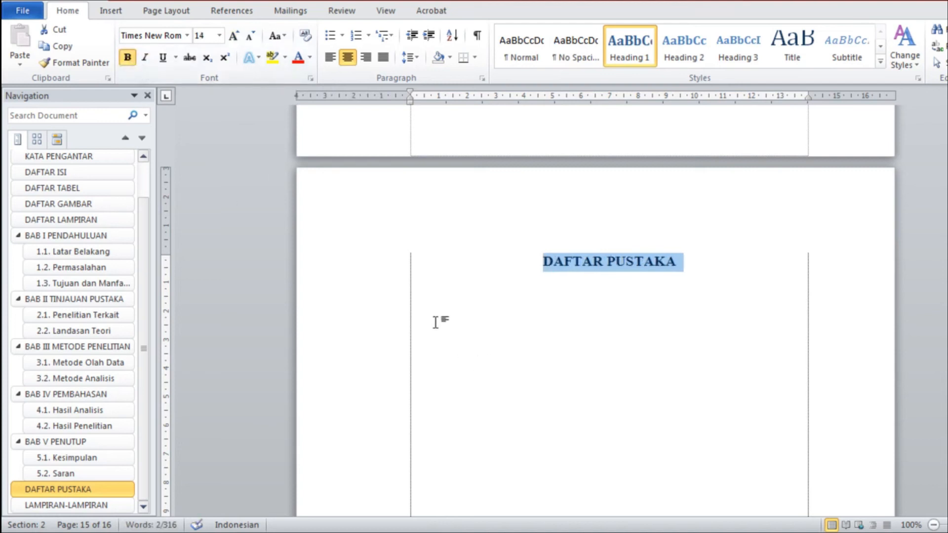
Insert the built-in Bibliography on the empty line below the DAFTAR PUSTAKA heading
click(437, 305)
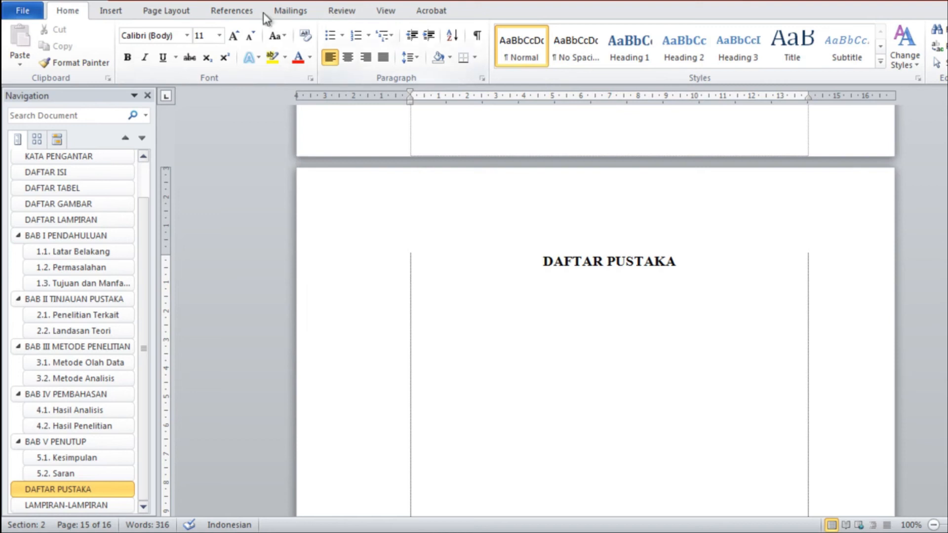
click(238, 12)
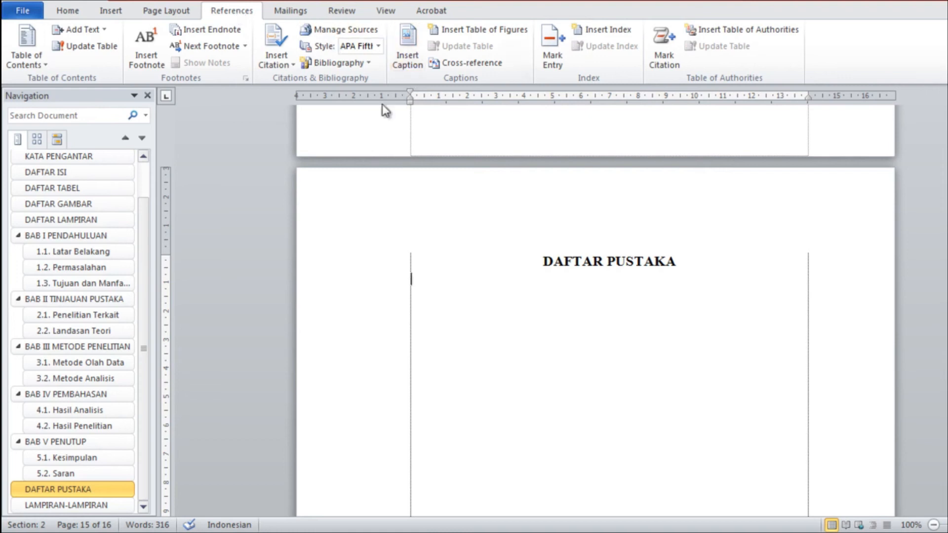
click(369, 64)
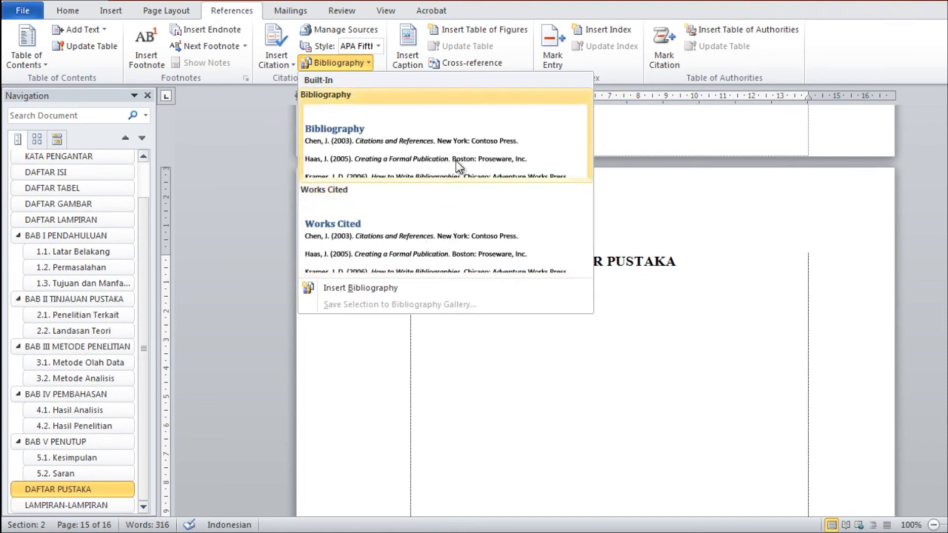
click(482, 159)
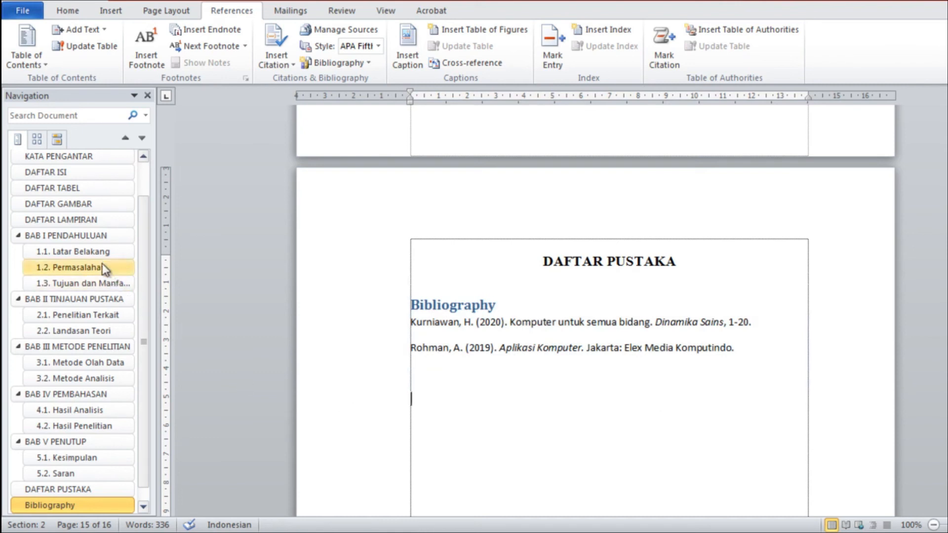
Delete the Bibliography title above the reference entries on the DAFTAR PUSTAKA page
click(88, 240)
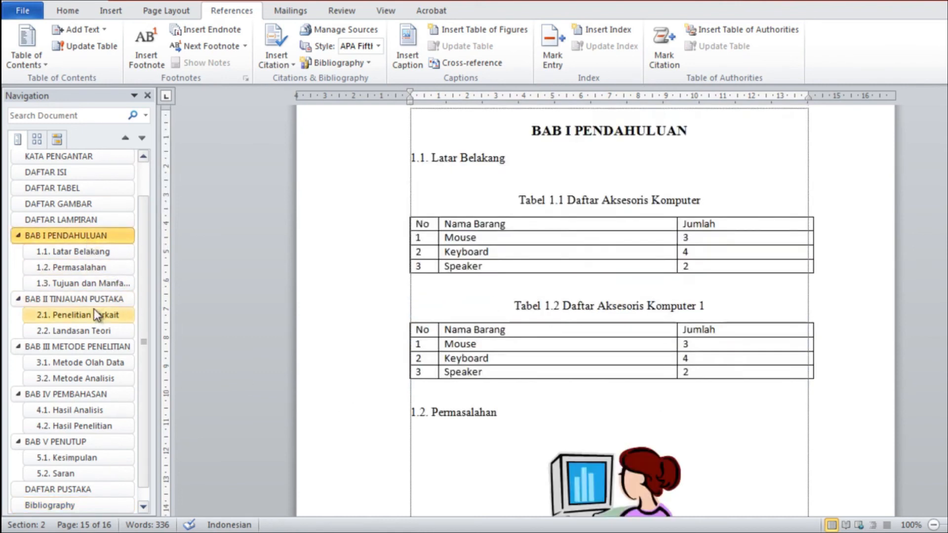
click(93, 300)
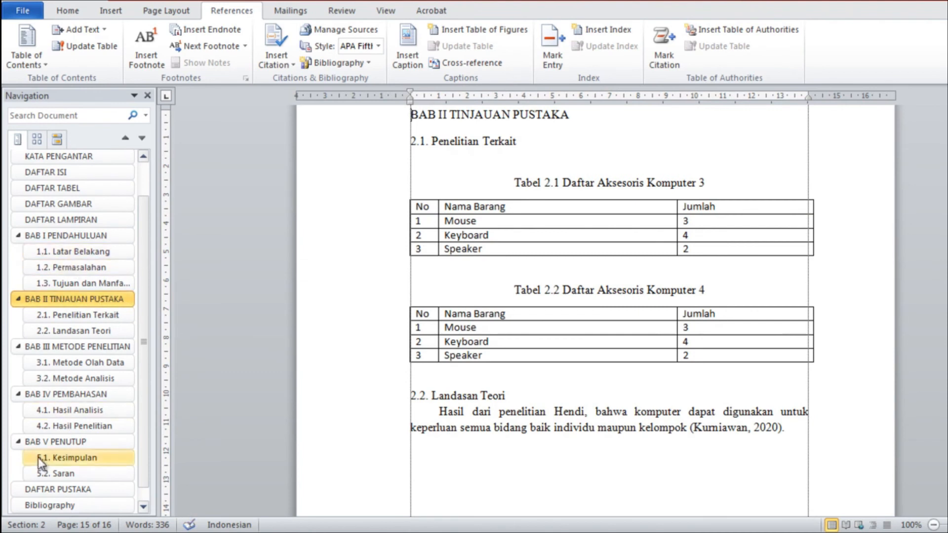
click(76, 491)
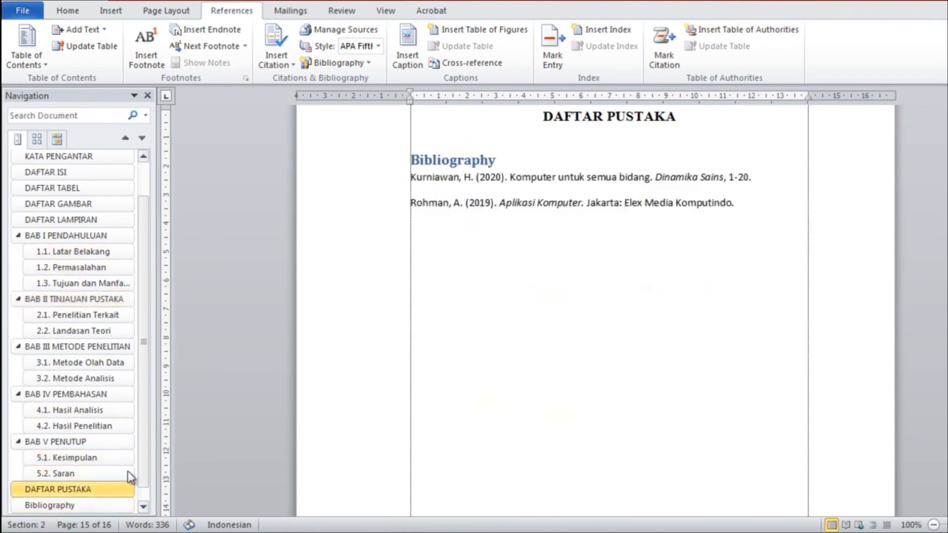
scroll(575, 269, up, 1)
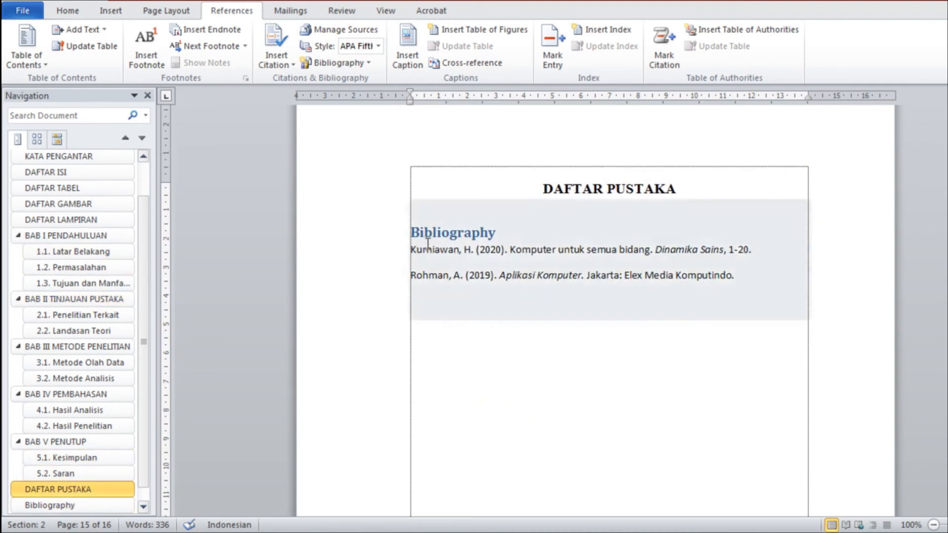
click(503, 235)
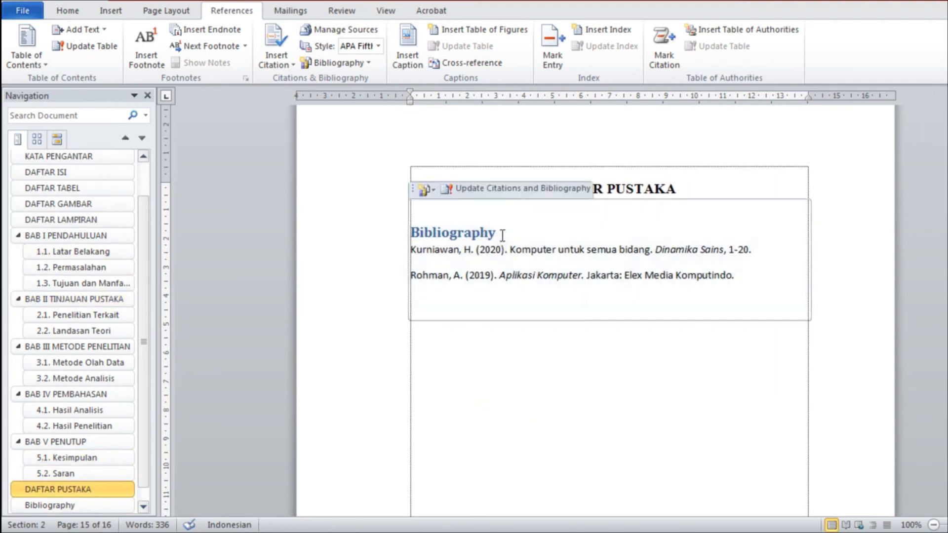
key(BackSpace)
key(BackSpace)
key(BackSpace)
key(BackSpace)
key(BackSpace)
key(BackSpace)
key(BackSpace)
key(BackSpace)
key(BackSpace)
key(BackSpace)
key(BackSpace)
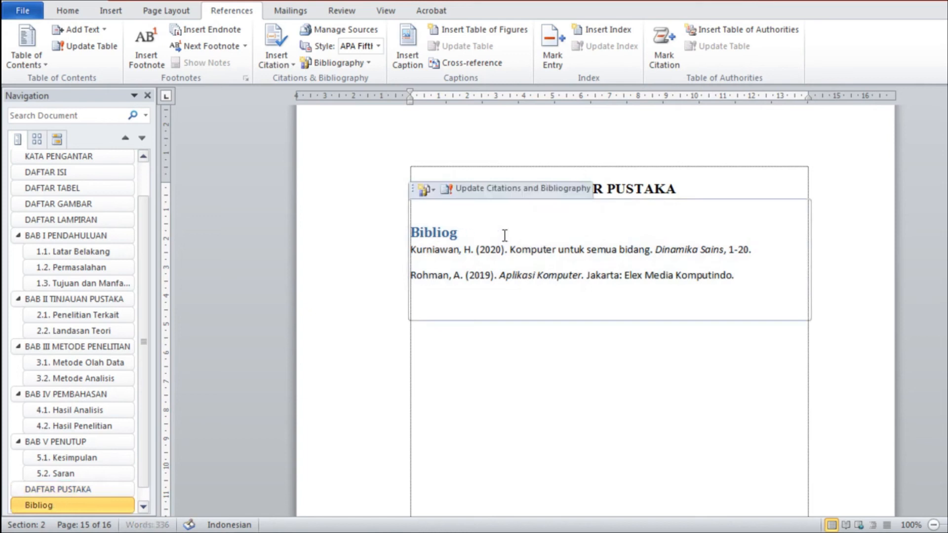
key(BackSpace)
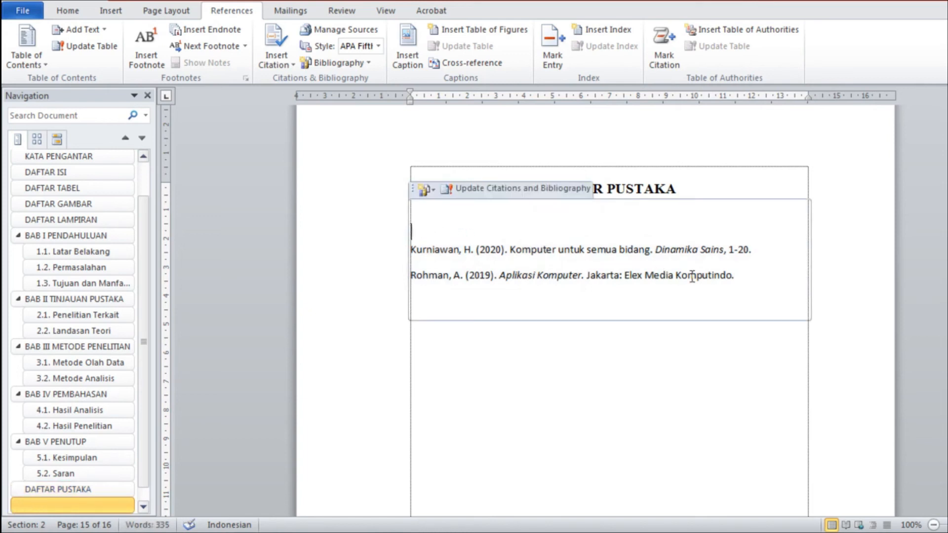
Format the two reference entries under DAFTAR PUSTAKA in Times New Roman, 12 pt
drag(745, 279, 408, 245)
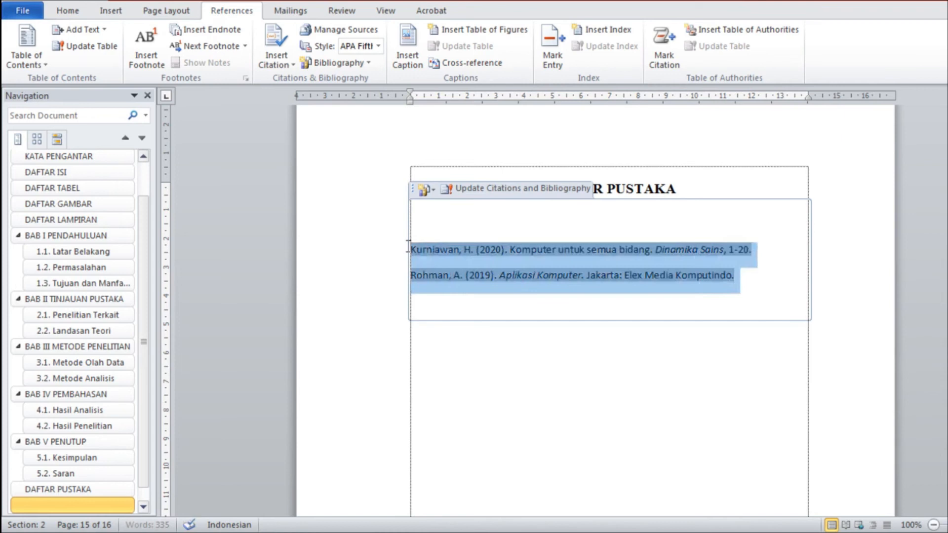
click(74, 10)
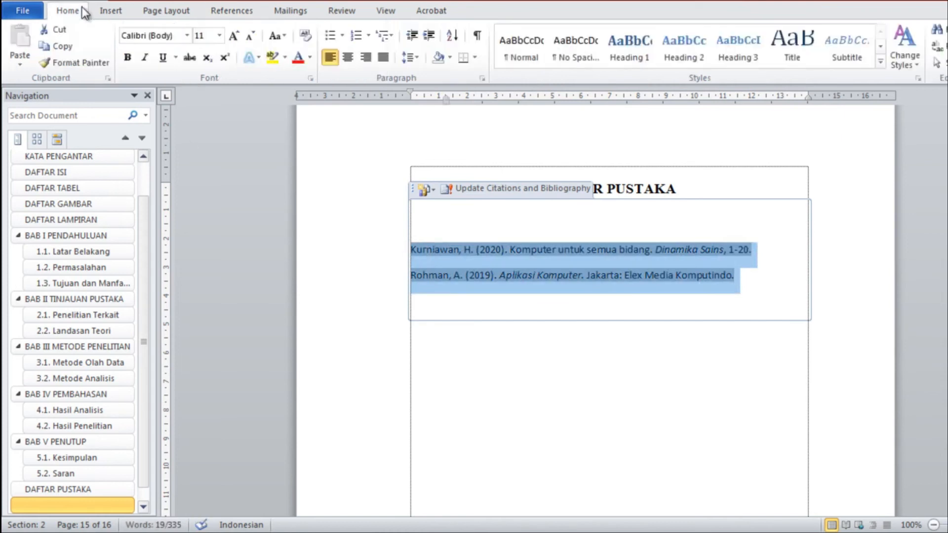
click(187, 37)
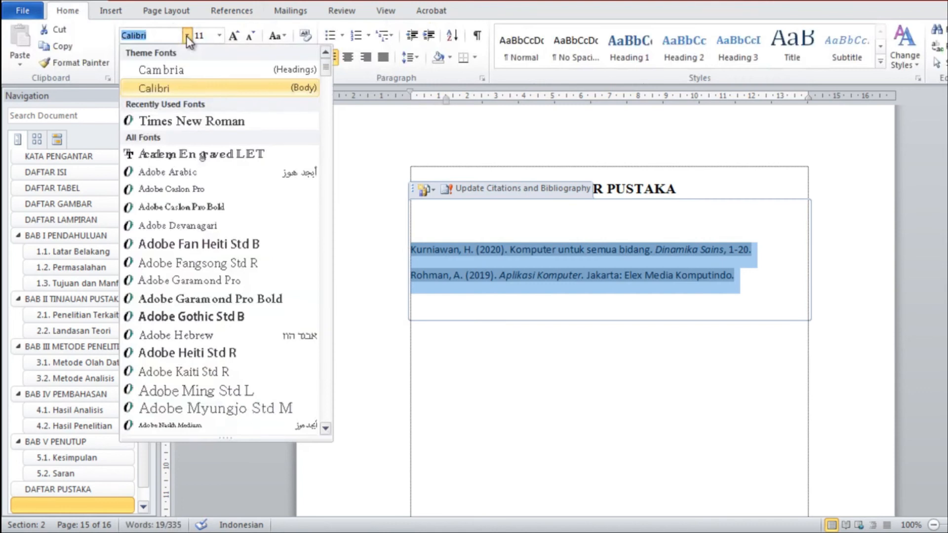
click(187, 120)
click(218, 35)
click(205, 102)
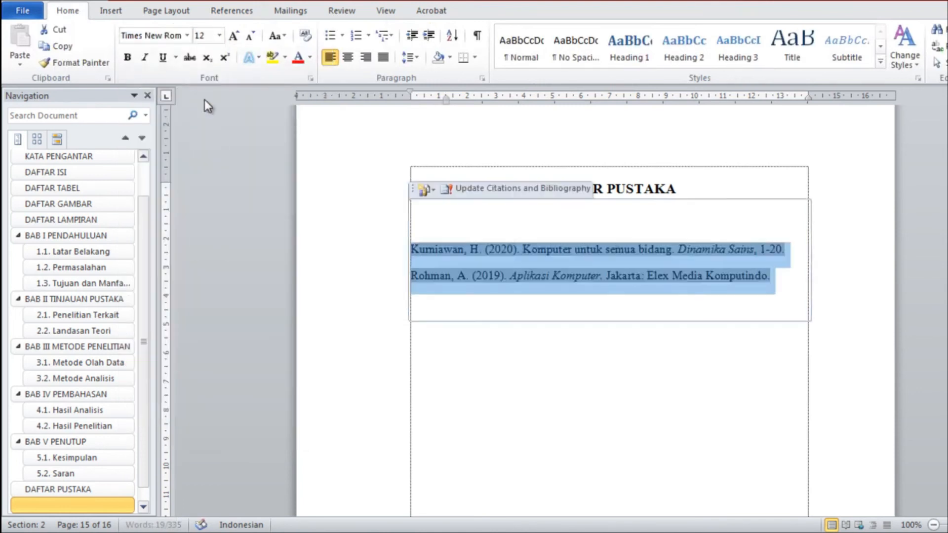
click(523, 393)
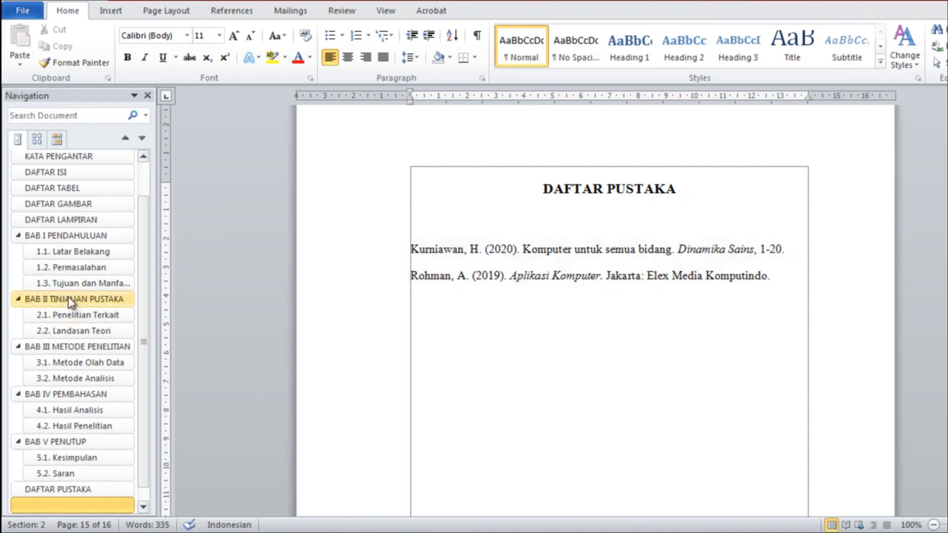
Examine the BAB I to BAB III chapters, the DAFTAR PUSTAKA entries and the bibliography field's update options
click(68, 298)
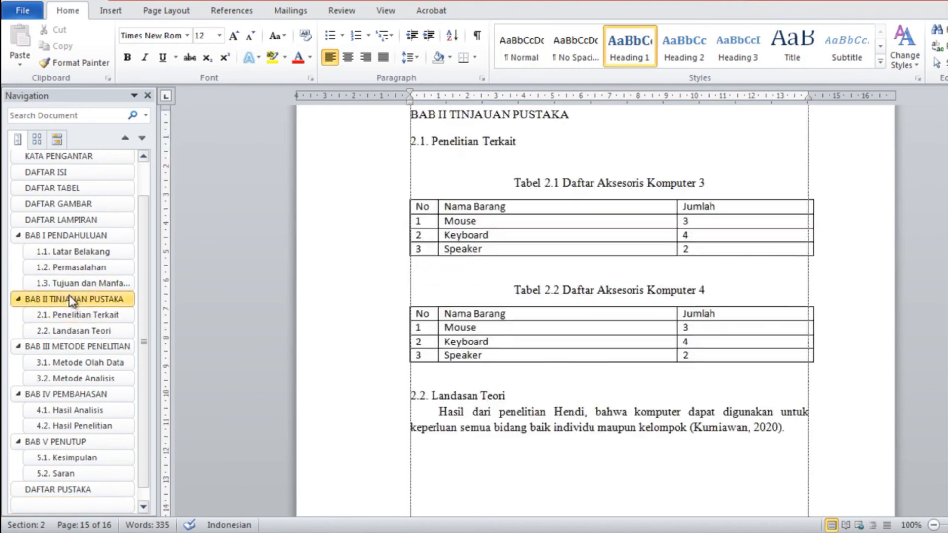
click(87, 346)
click(85, 236)
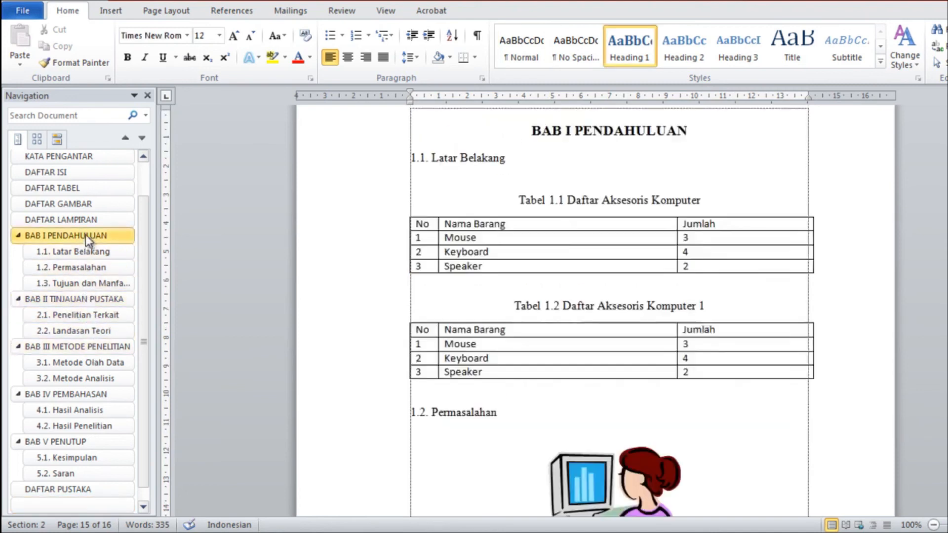
click(103, 488)
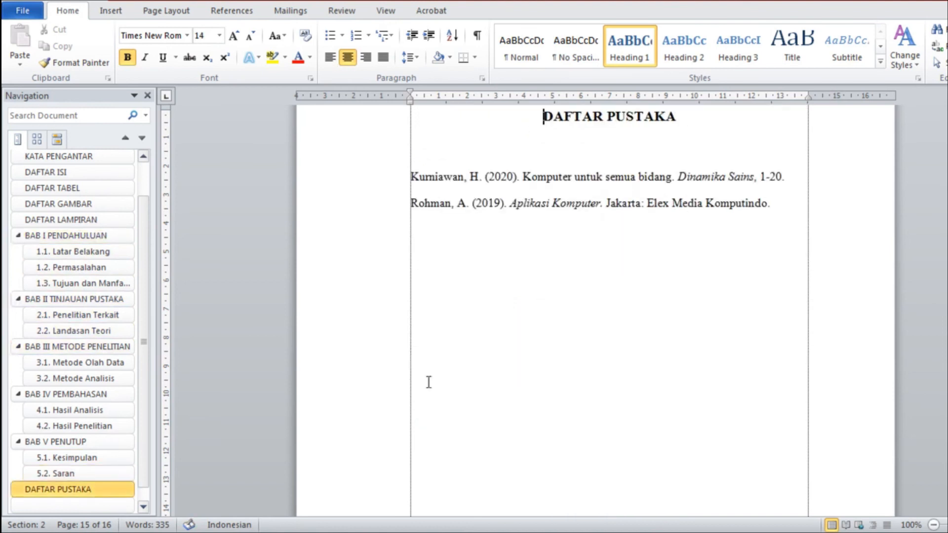
scroll(576, 272, up, 3)
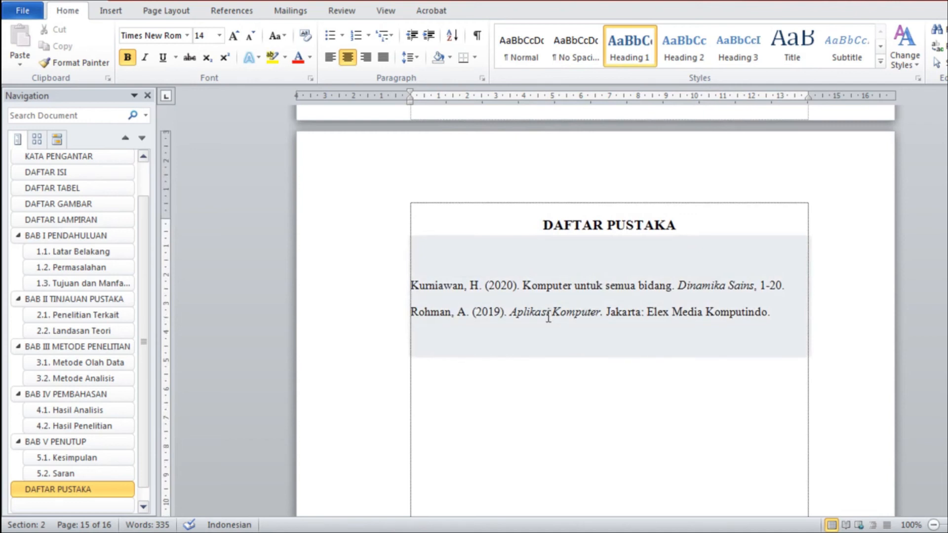
click(592, 299)
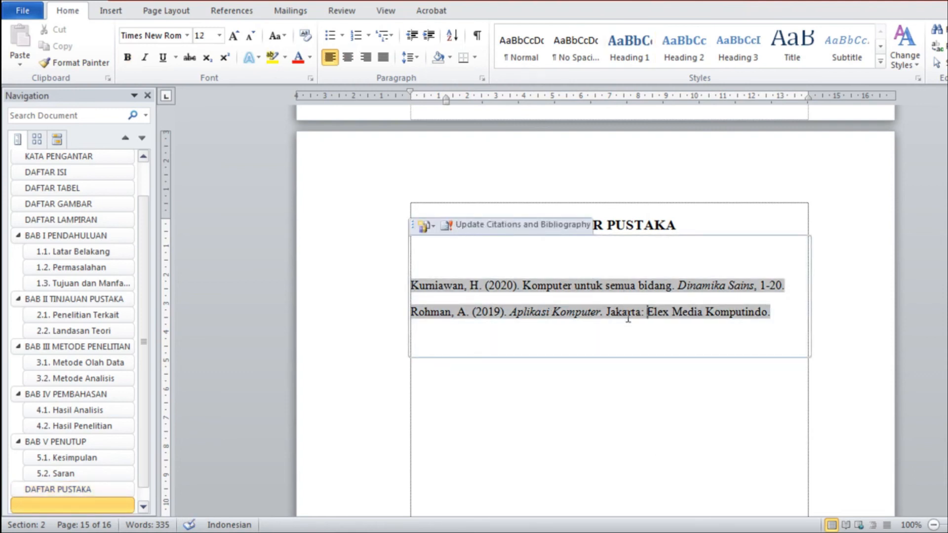
right_click(632, 295)
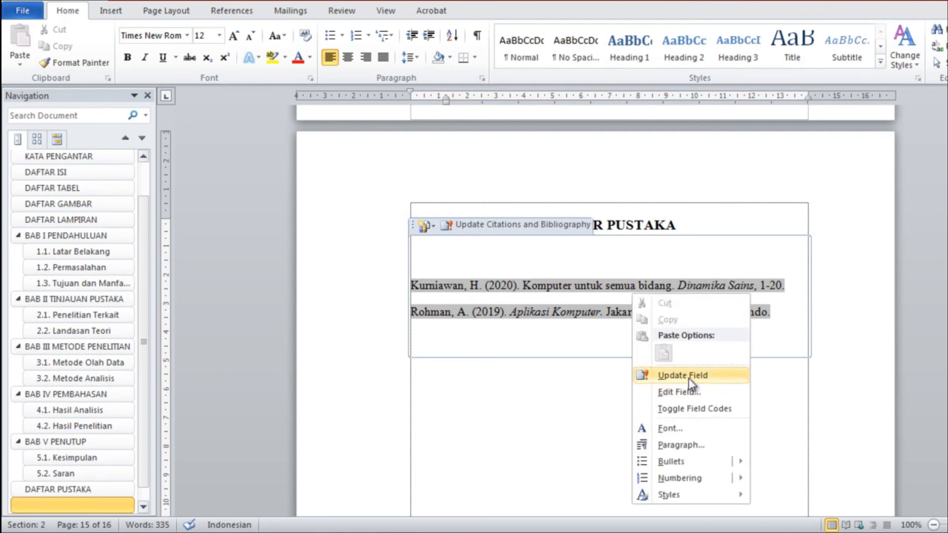
click(563, 403)
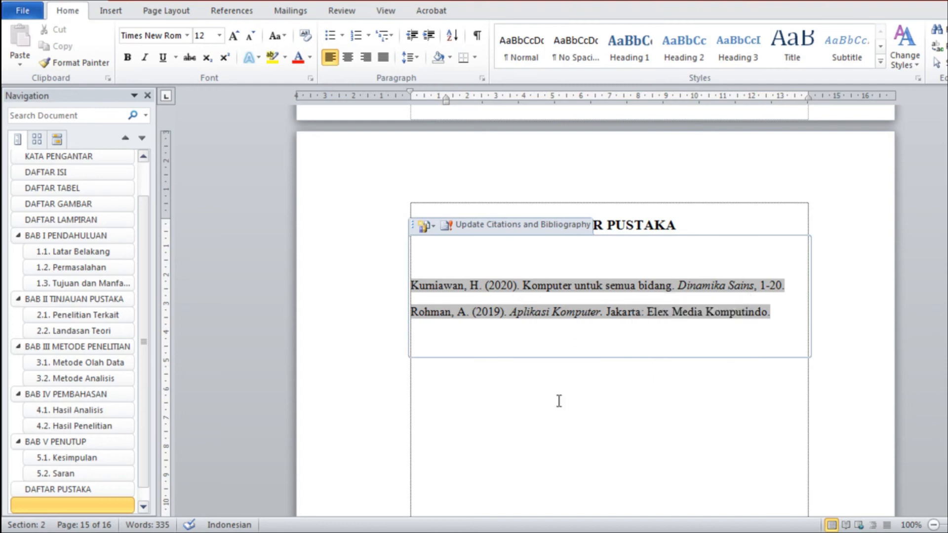
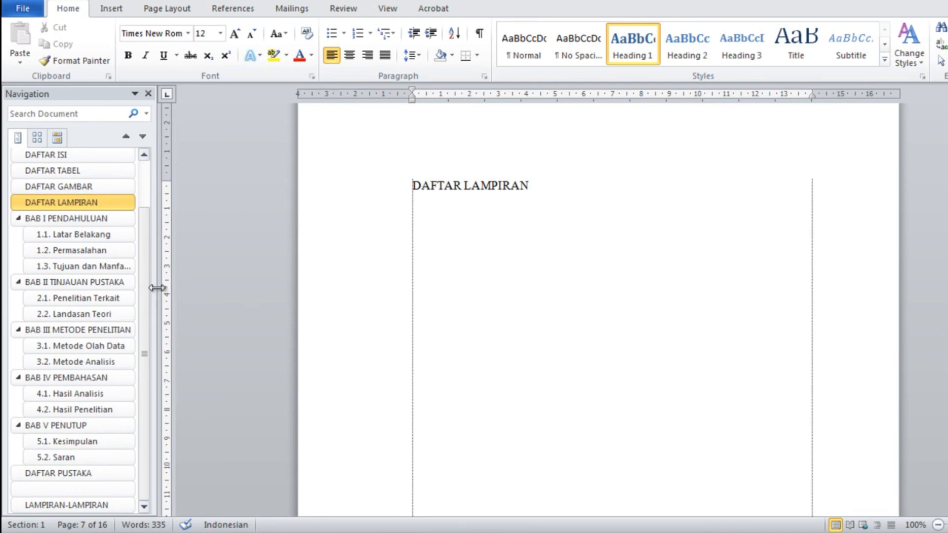
Try landscape orientation from the LAMPIRAN-LAMPIRAN page and check its effect on the preceding DAFTAR PUSTAKA pages
click(105, 503)
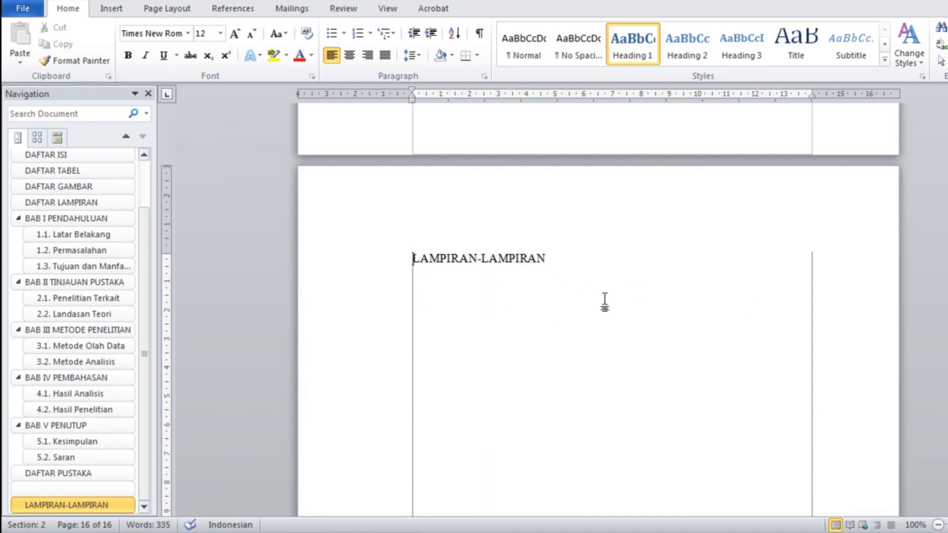
scroll(834, 369, down, 3)
scroll(835, 369, up, 4)
scroll(834, 368, down, 5)
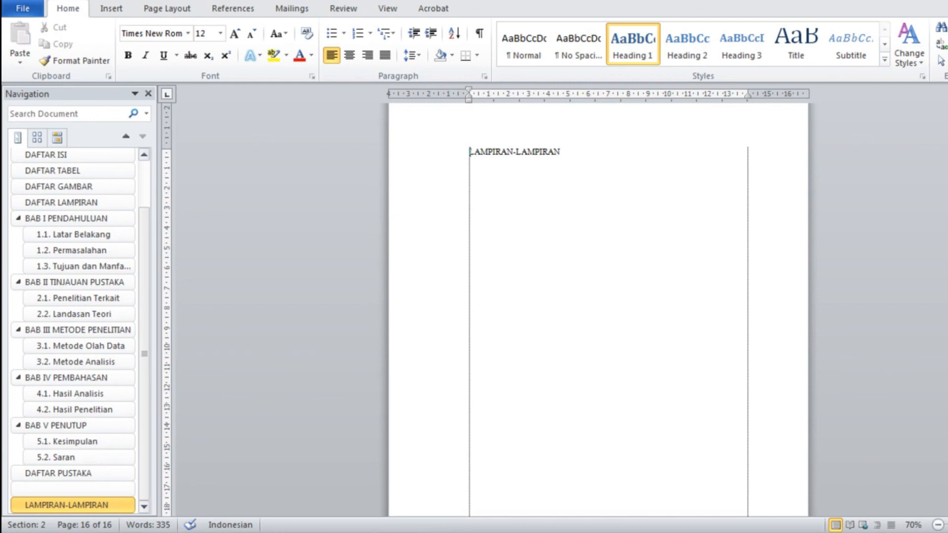
ctrl+scroll(538, 302, up, 2)
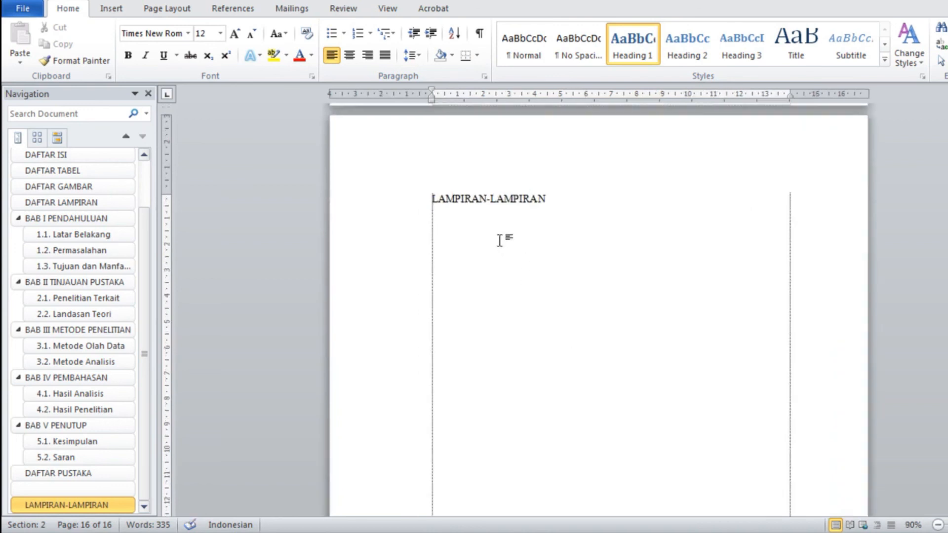
click(436, 233)
click(174, 9)
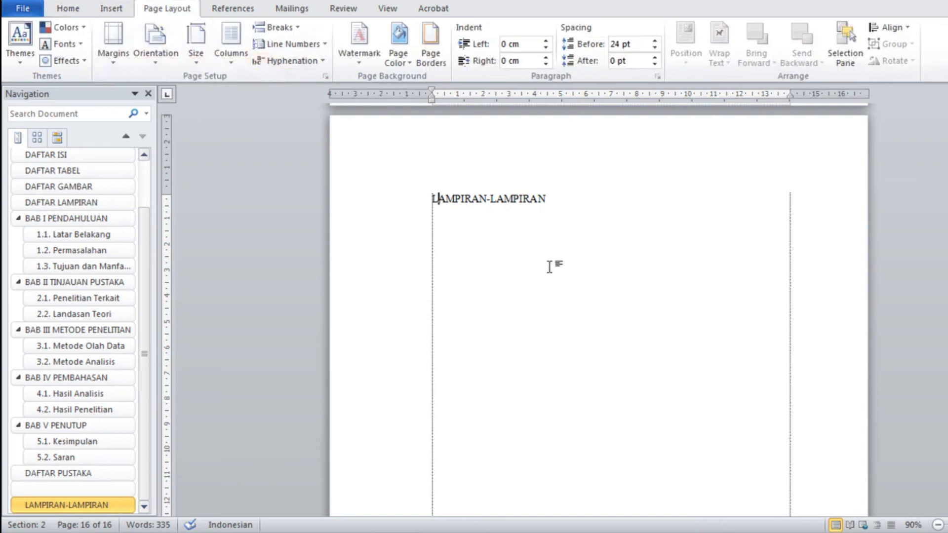
click(162, 70)
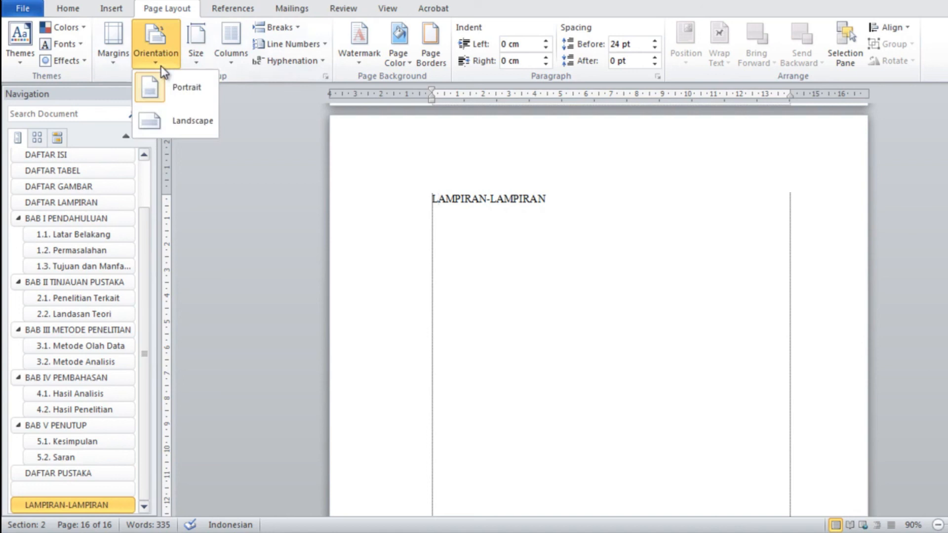
click(182, 130)
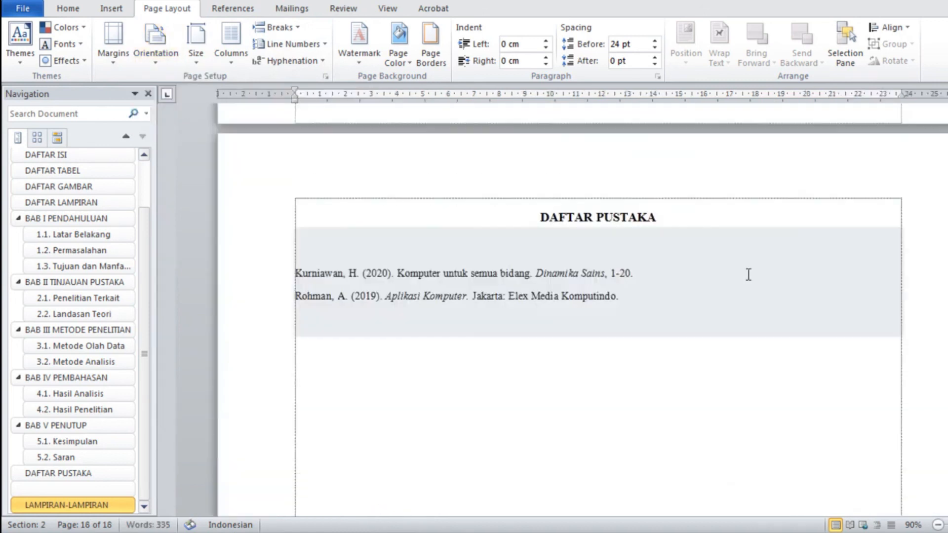
scroll(749, 274, up, 5)
scroll(748, 276, down, 20)
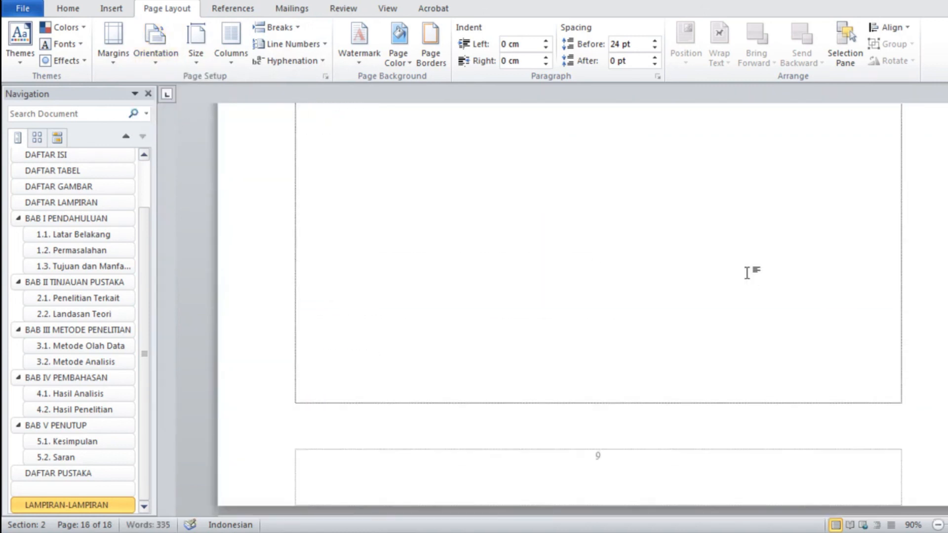
Return the section containing LAMPIRAN-LAMPIRAN to portrait orientation
click(163, 61)
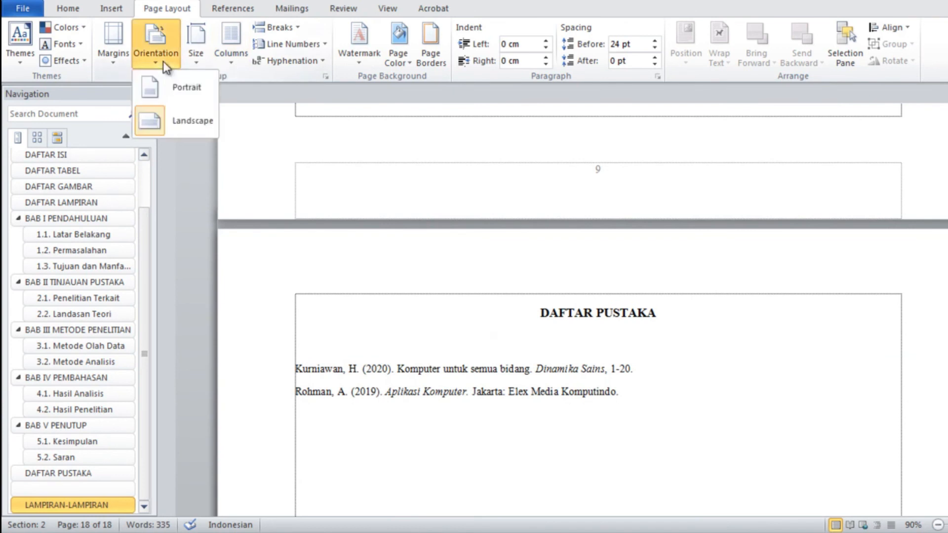
click(166, 89)
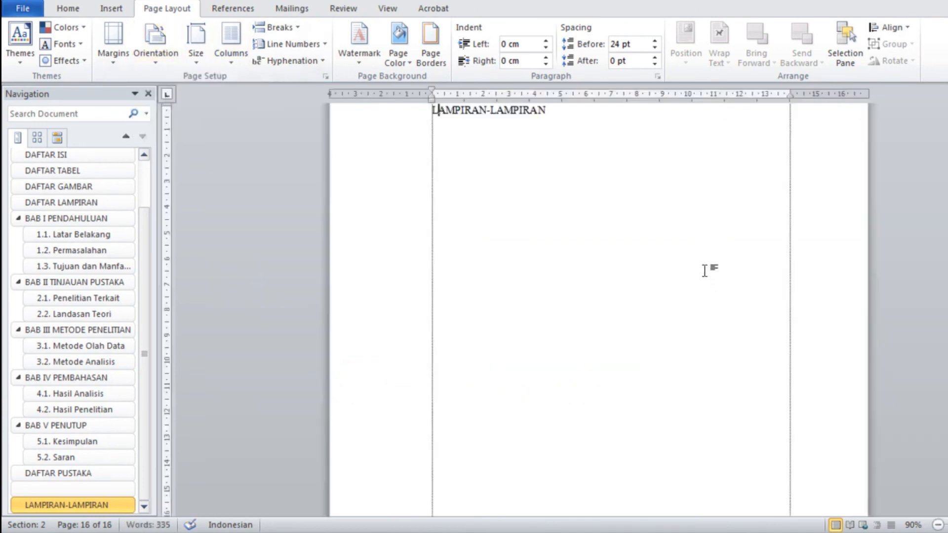
scroll(707, 270, up, 4)
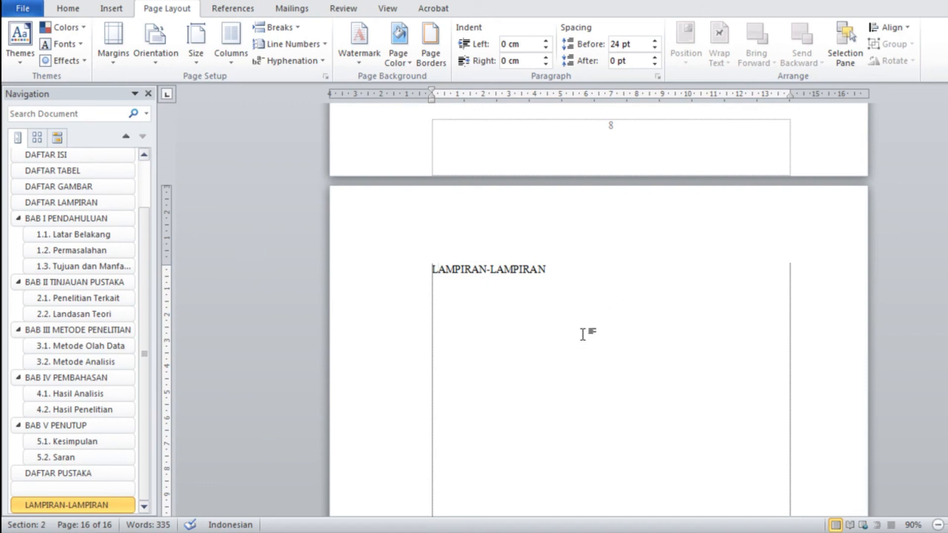
Examine the page boundary between DAFTAR PUSTAKA and LAMPIRAN-LAMPIRAN
scroll(583, 334, up, 3)
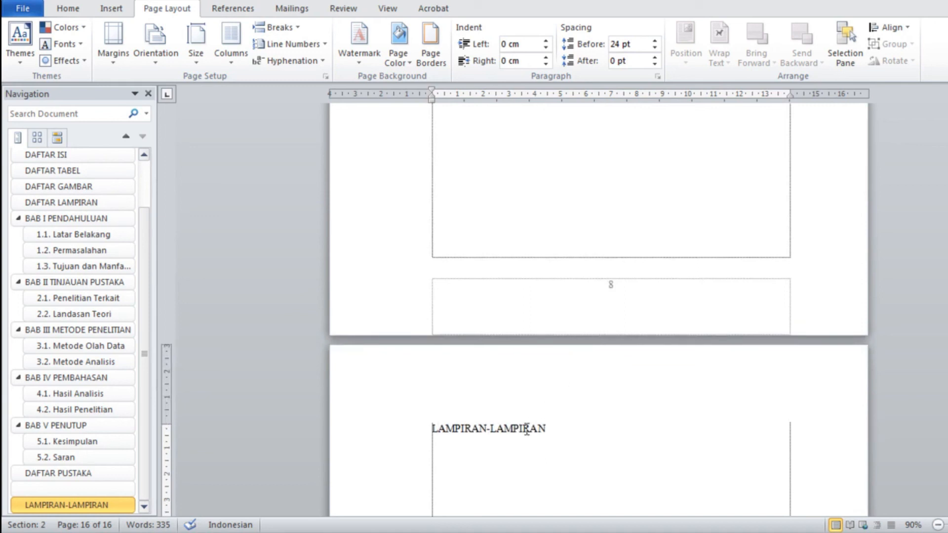
scroll(526, 429, down, 2)
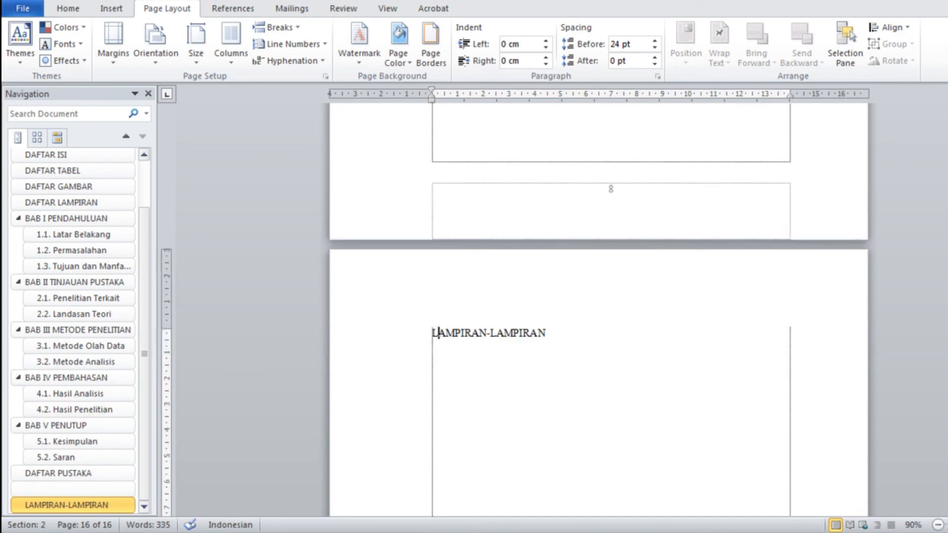
scroll(864, 388, up, 3)
scroll(863, 388, up, 3)
scroll(863, 388, up, 5)
scroll(863, 388, down, 2)
scroll(864, 390, down, 2)
scroll(864, 390, down, 4)
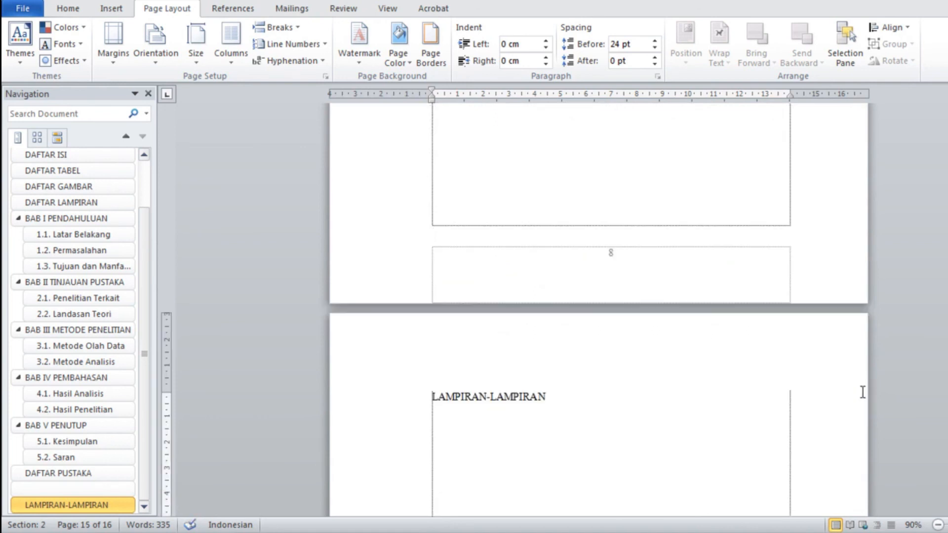
scroll(863, 392, up, 3)
scroll(862, 392, up, 5)
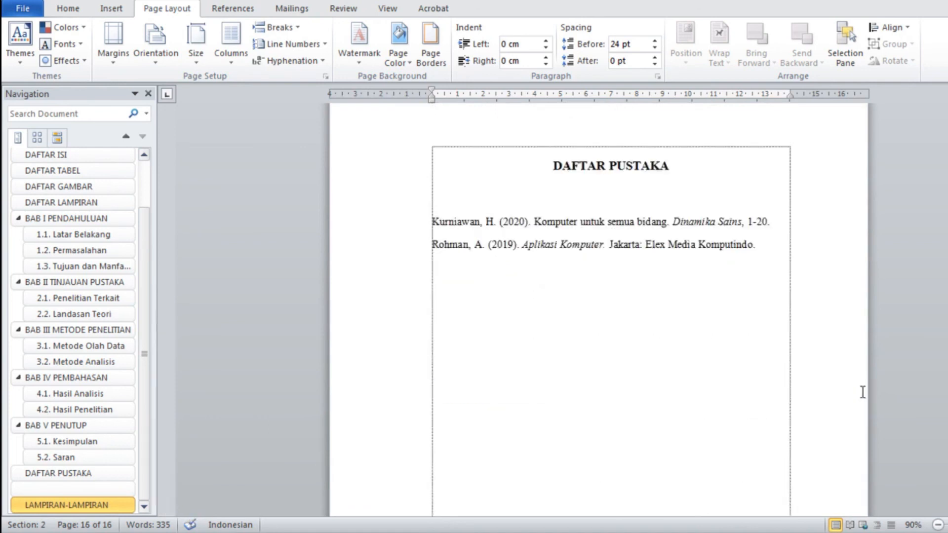
scroll(886, 345, down, 7)
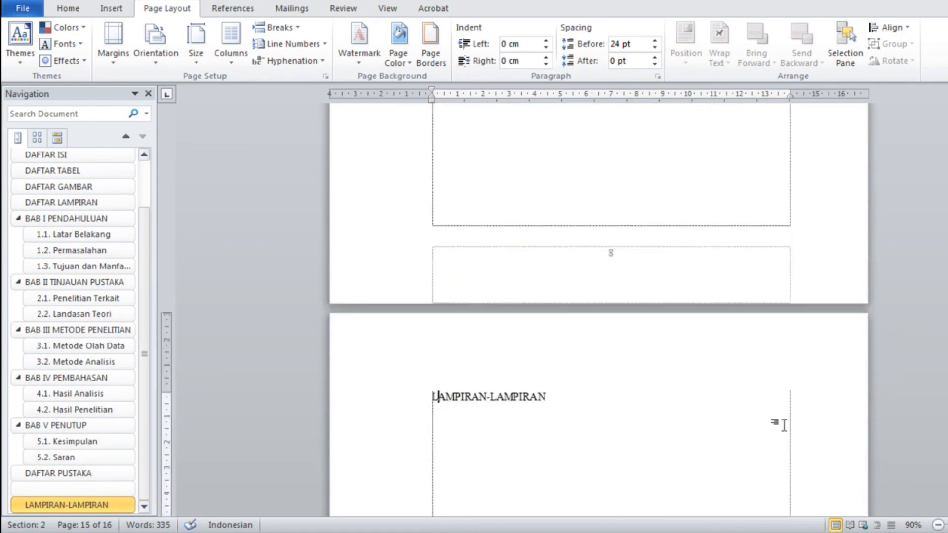
Check the empty line below the DAFTAR PUSTAKA entries and the LAMPIRAN-LAMPIRAN heading on the following page
scroll(664, 393, up, 8)
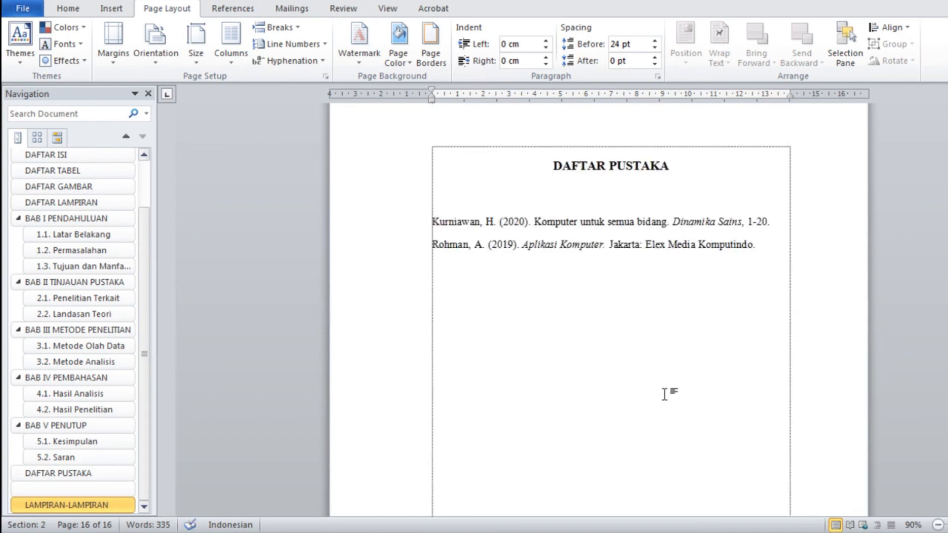
click(449, 316)
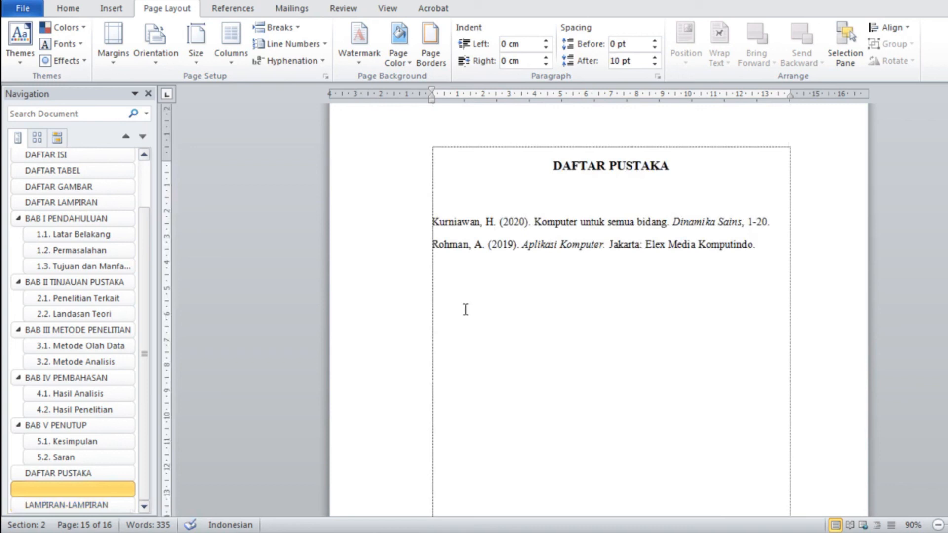
scroll(553, 325, down, 3)
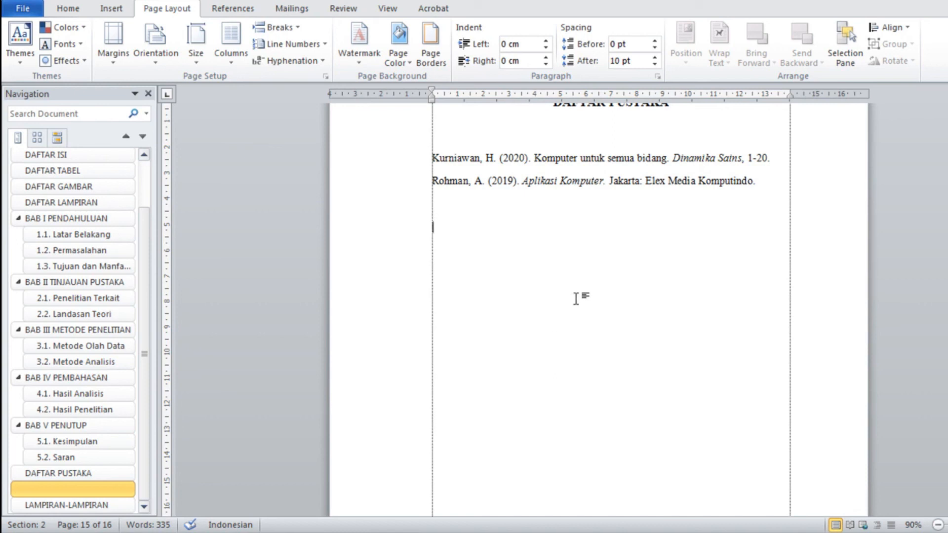
scroll(614, 345, up, 1)
scroll(614, 345, down, 2)
scroll(614, 345, down, 5)
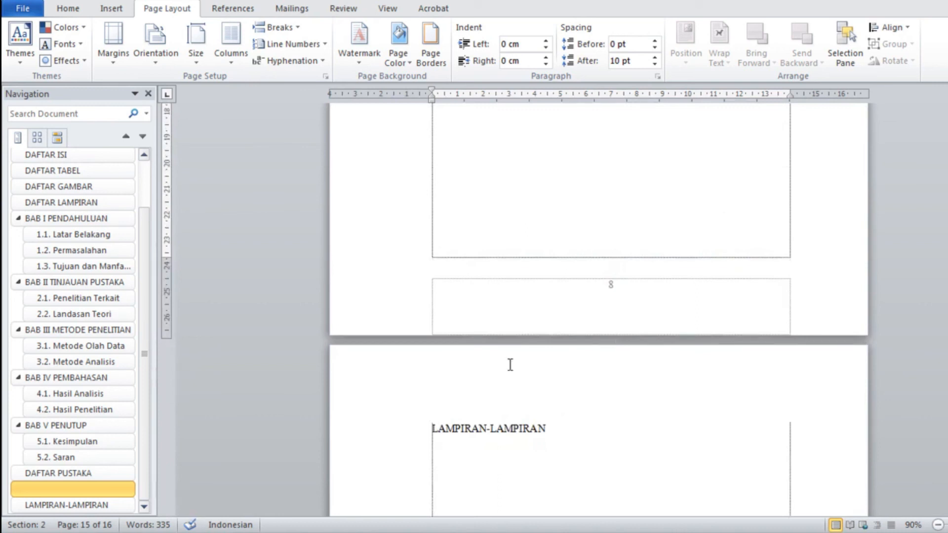
scroll(501, 389, down, 3)
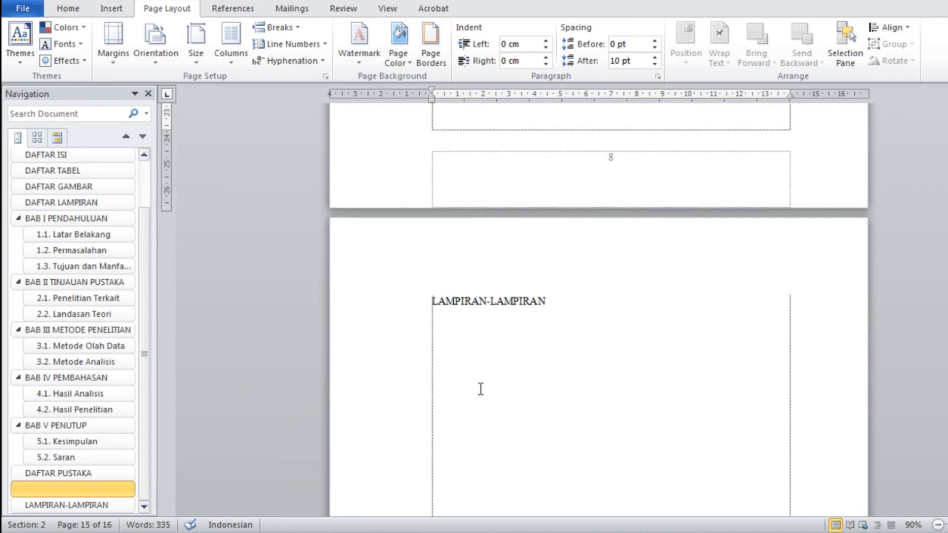
click(547, 301)
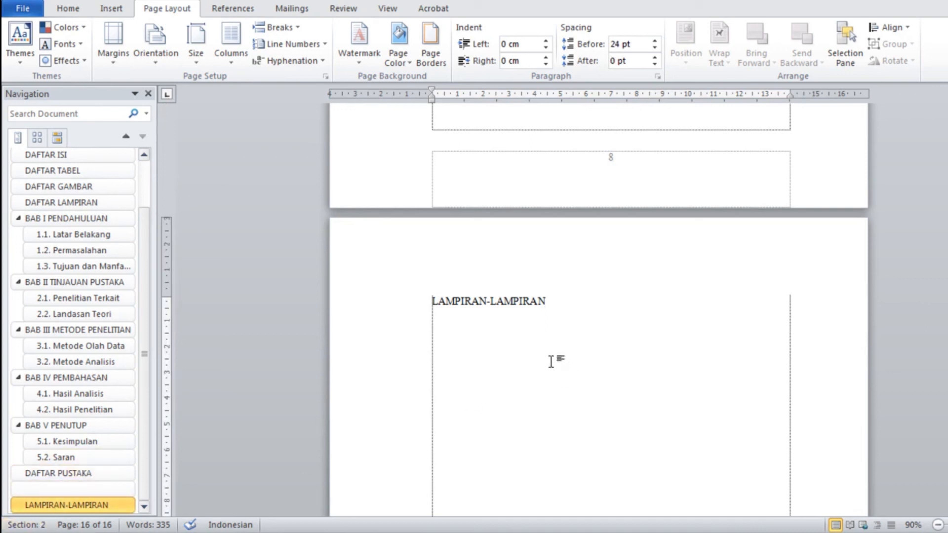
scroll(549, 364, up, 10)
scroll(571, 419, up, 3)
scroll(573, 420, down, 3)
Insert a Next Page section break on the empty line below the DAFTAR PUSTAKA entries
click(452, 259)
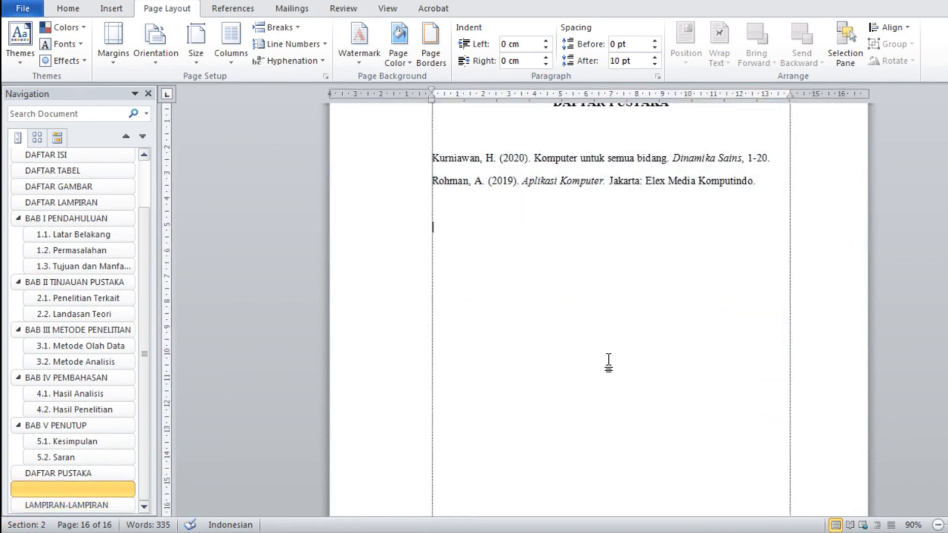
scroll(673, 329, up, 1)
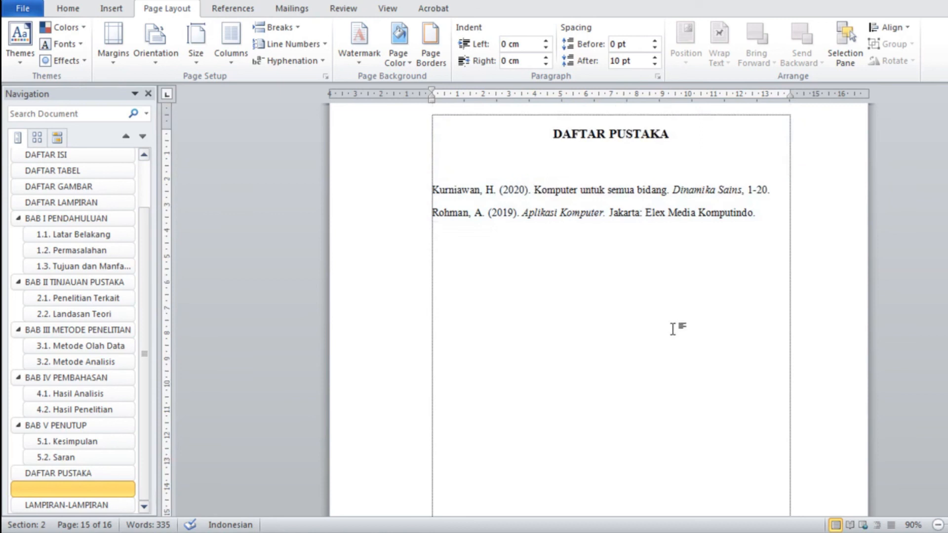
scroll(672, 330, down, 8)
scroll(673, 329, up, 6)
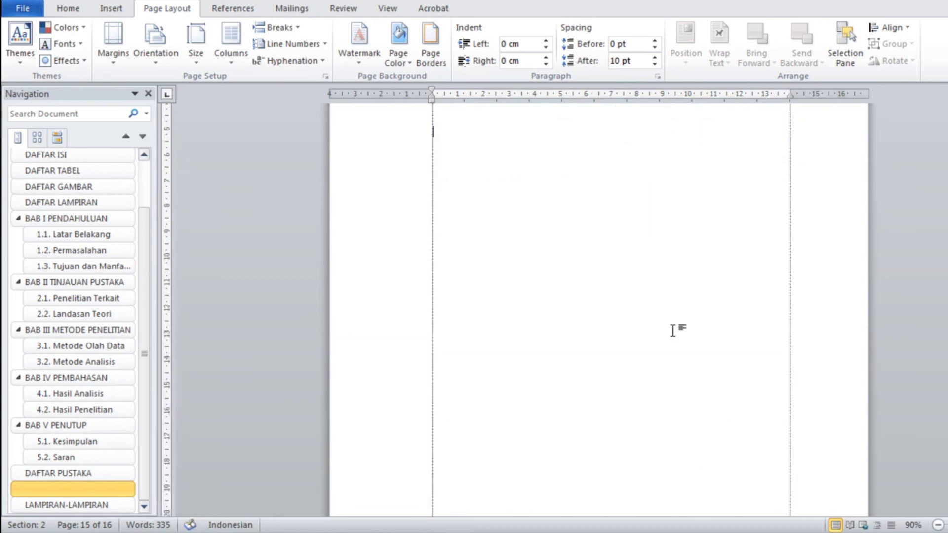
scroll(563, 288, up, 3)
click(438, 190)
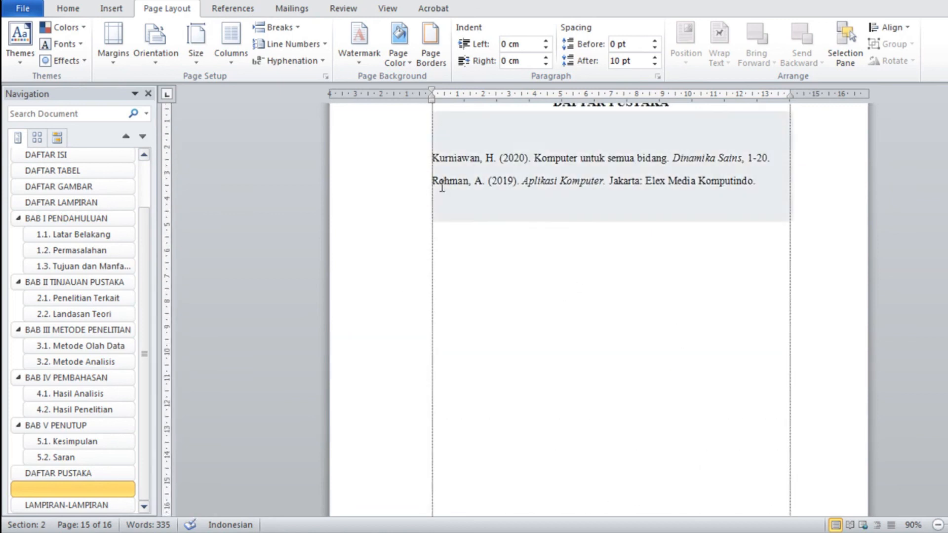
click(296, 29)
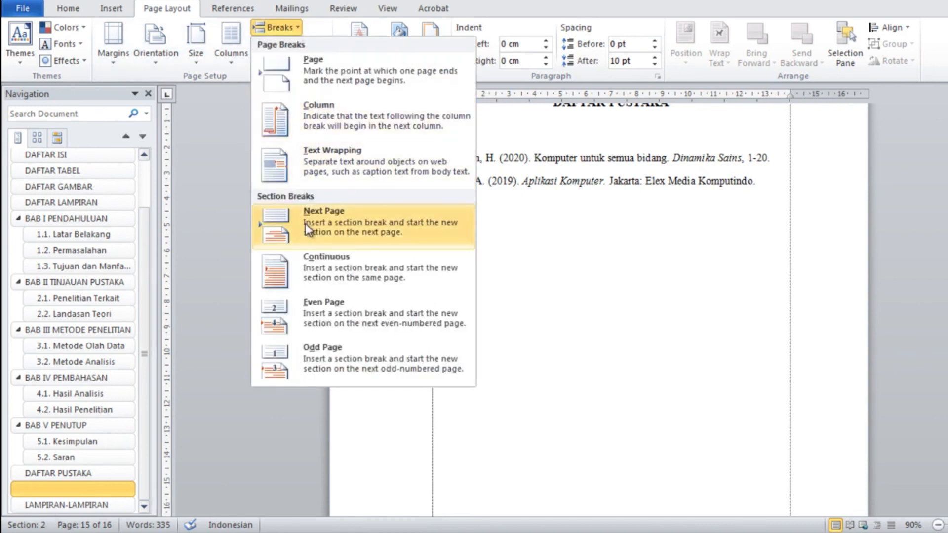
click(374, 227)
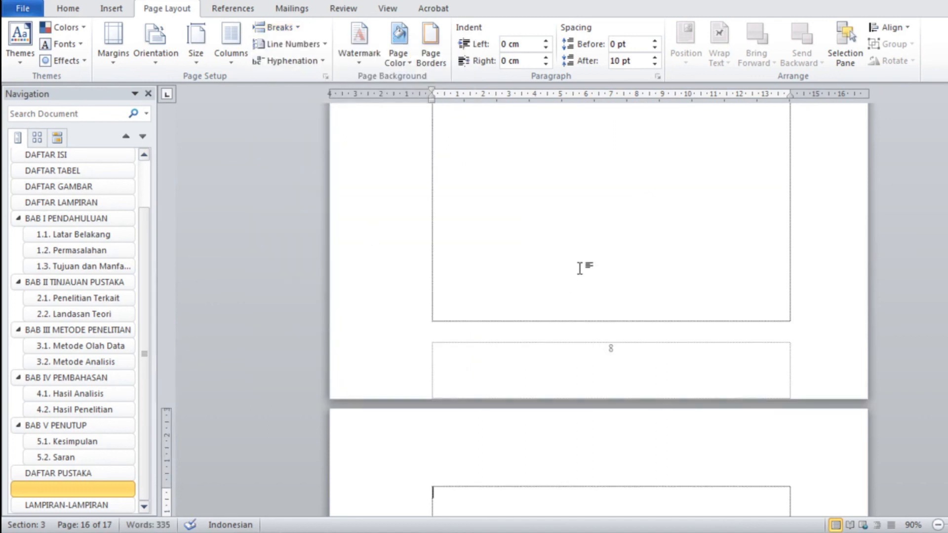
Remove the extra blank page and empty line before LAMPIRAN-LAMPIRAN so the heading begins the new section
scroll(553, 300, down, 20)
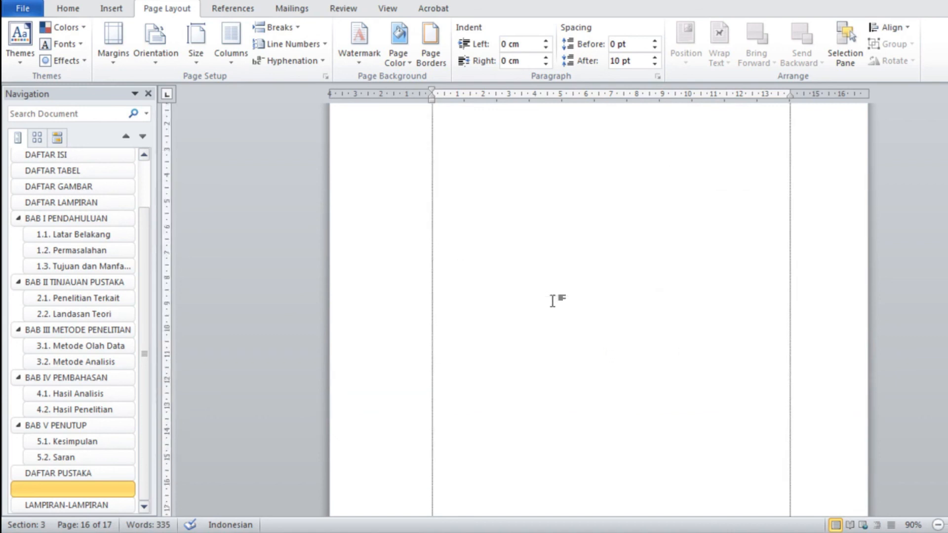
click(496, 309)
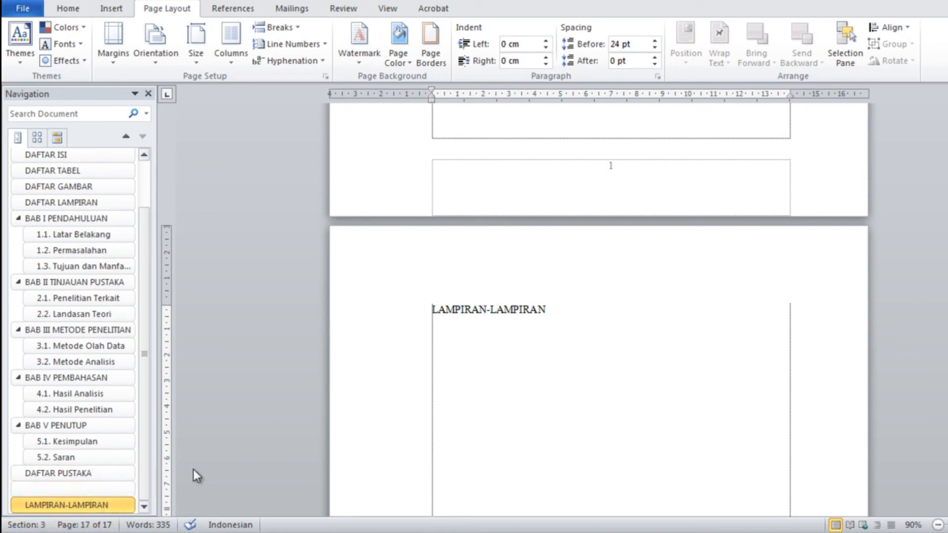
scroll(556, 339, up, 20)
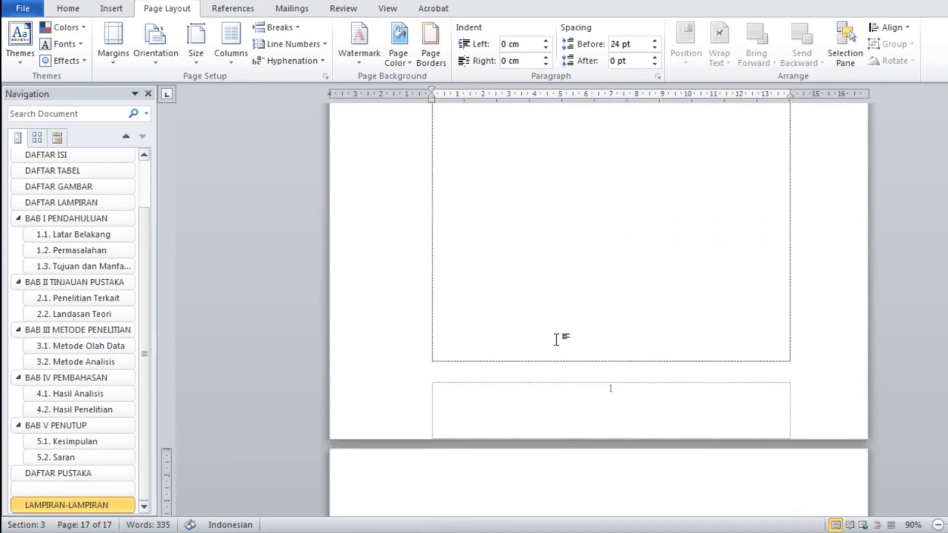
click(468, 317)
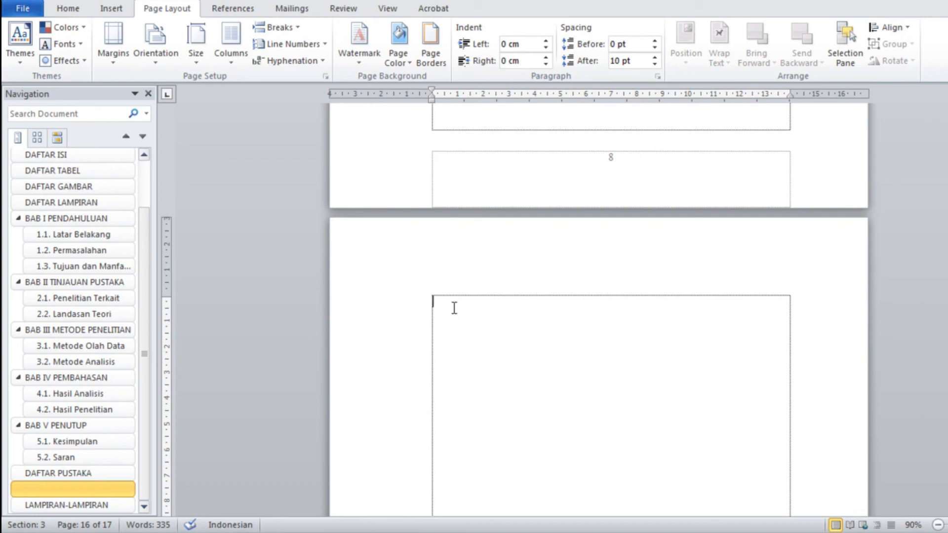
key(Delete)
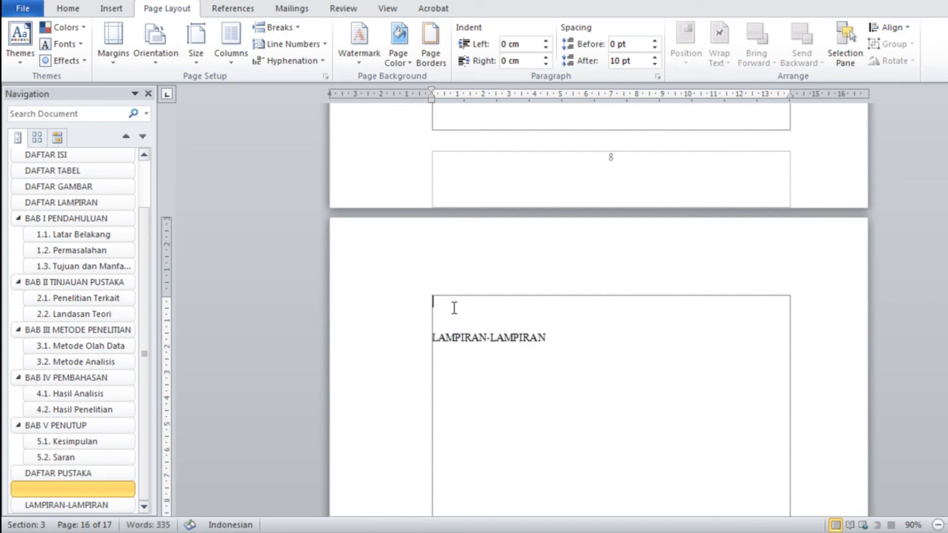
key(Delete)
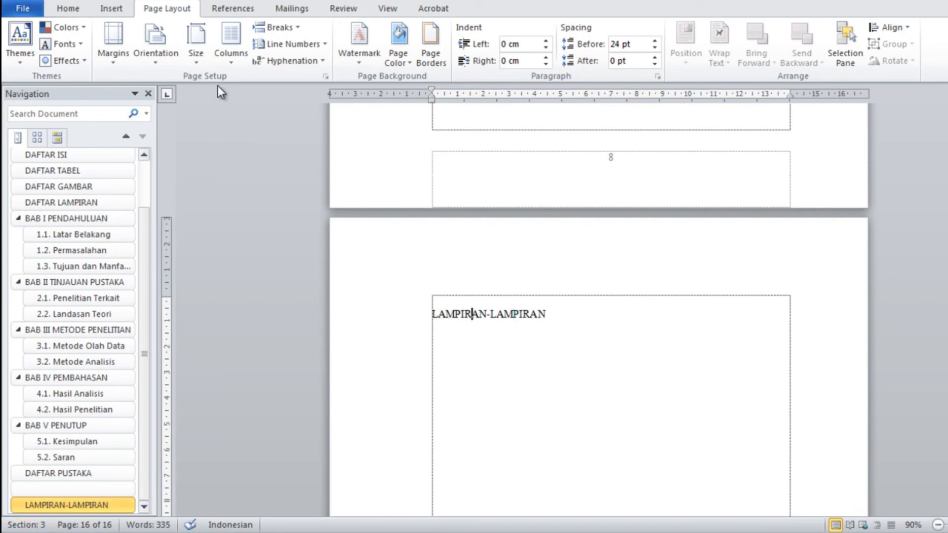
Set the LAMPIRAN-LAMPIRAN section to landscape orientation and check that the DAFTAR PUSTAKA page keeps its own layout
click(163, 62)
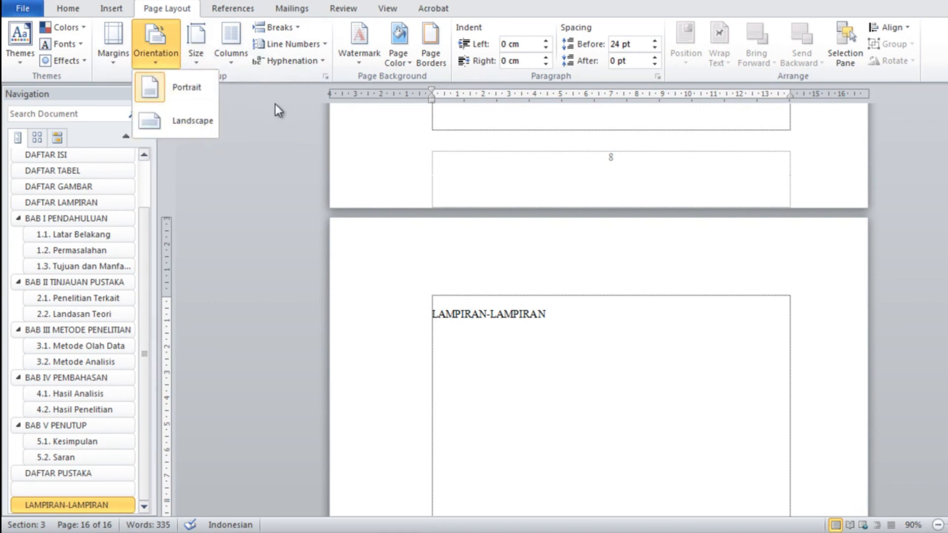
click(196, 122)
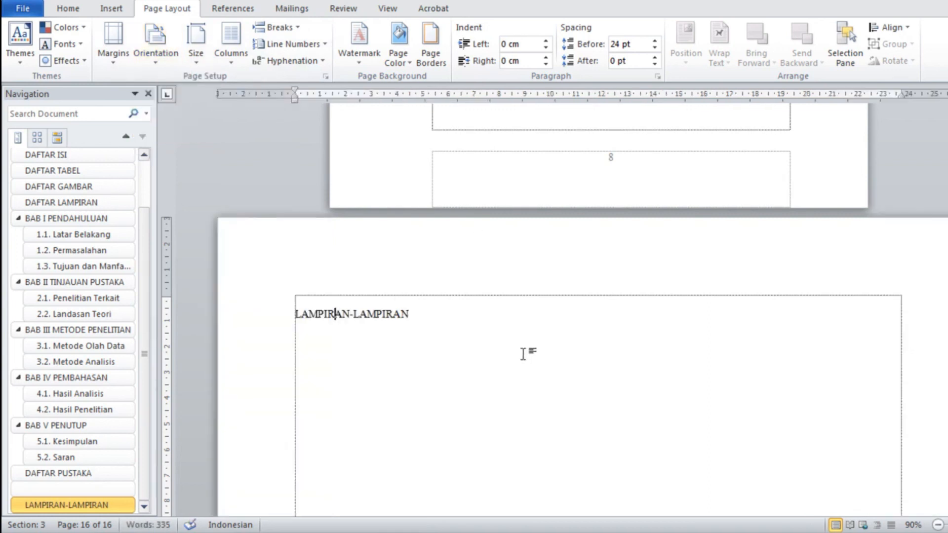
scroll(520, 346, up, 15)
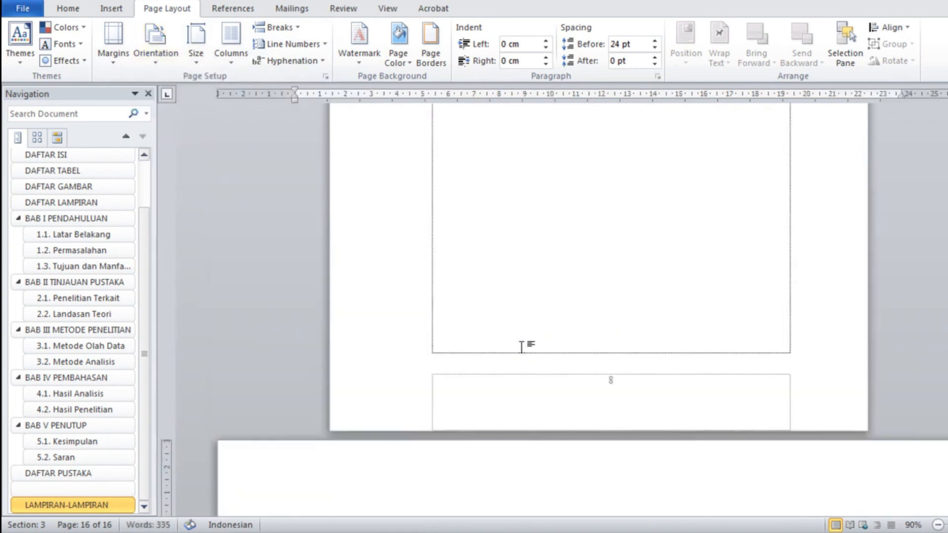
scroll(526, 354, down, 12)
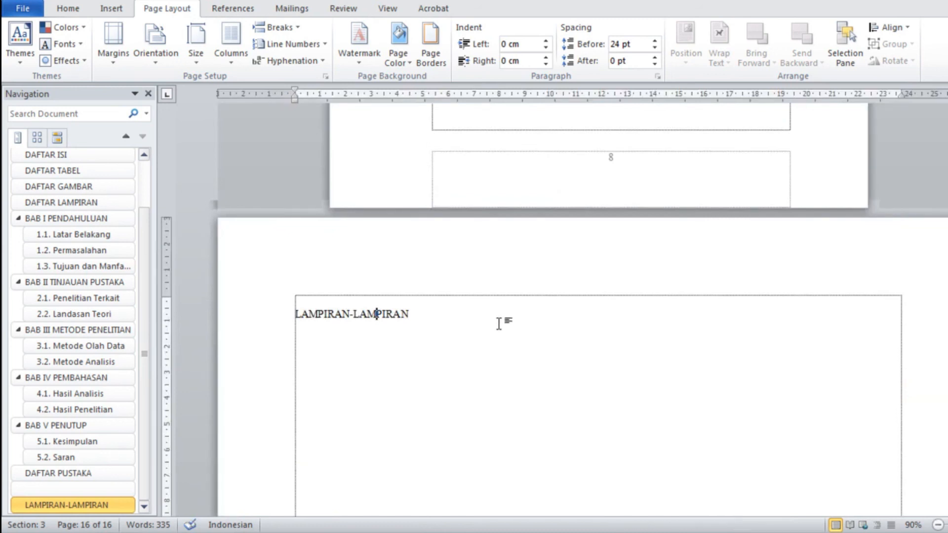
Compare the footer page numbers of the DAFTAR PUSTAKA page and the landscape LAMPIRAN-LAMPIRAN page
scroll(499, 323, down, 8)
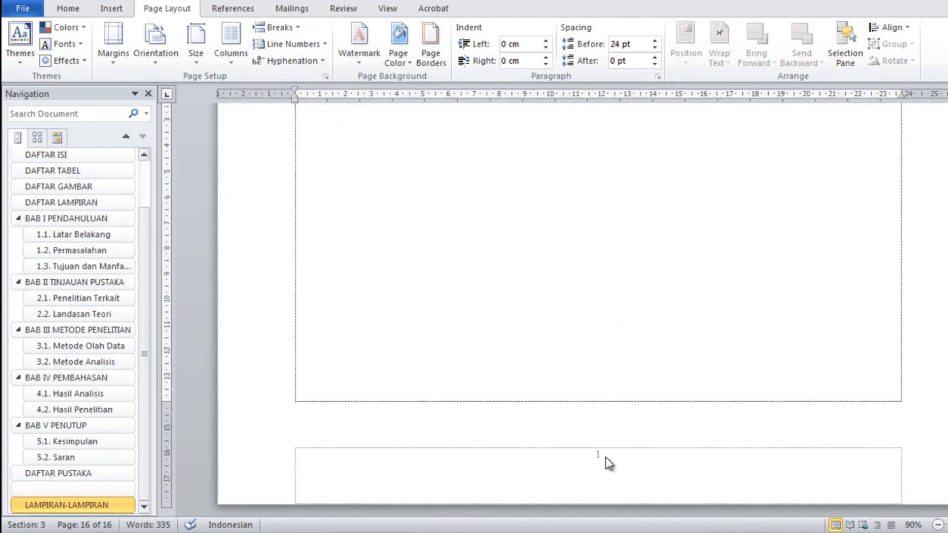
scroll(611, 448, up, 10)
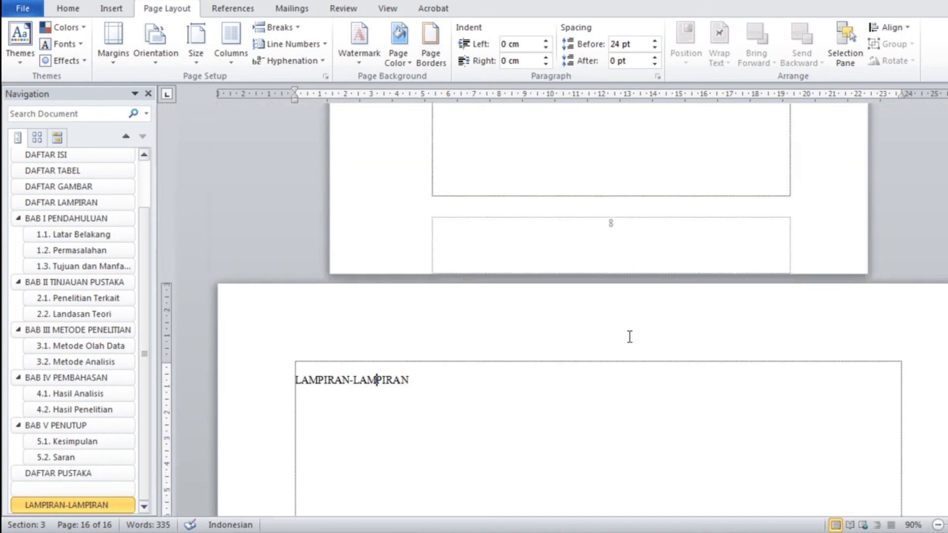
scroll(615, 229, down, 8)
scroll(617, 364, up, 8)
scroll(713, 377, down, 8)
scroll(713, 377, up, 10)
Set the page numbering of the LAMPIRAN-LAMPIRAN section to start at 9 and check the footer
click(411, 263)
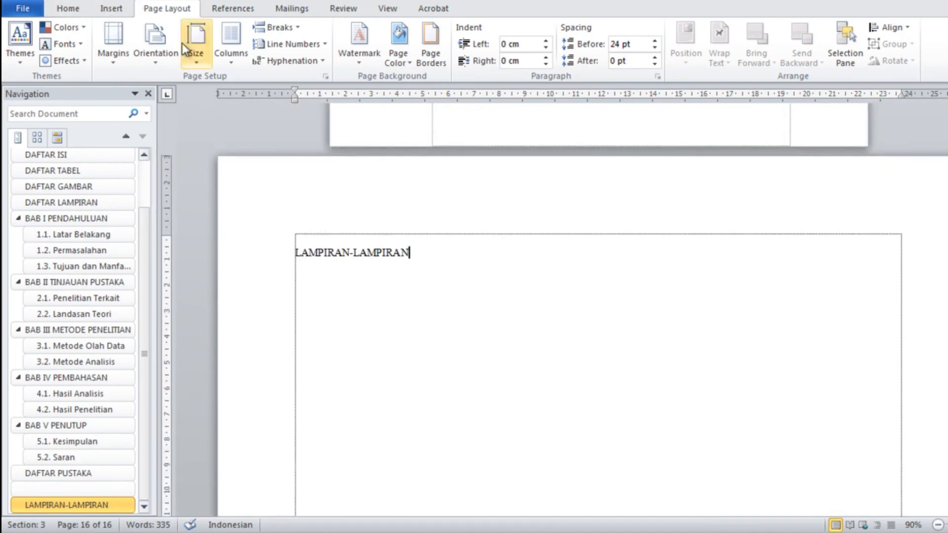
click(118, 9)
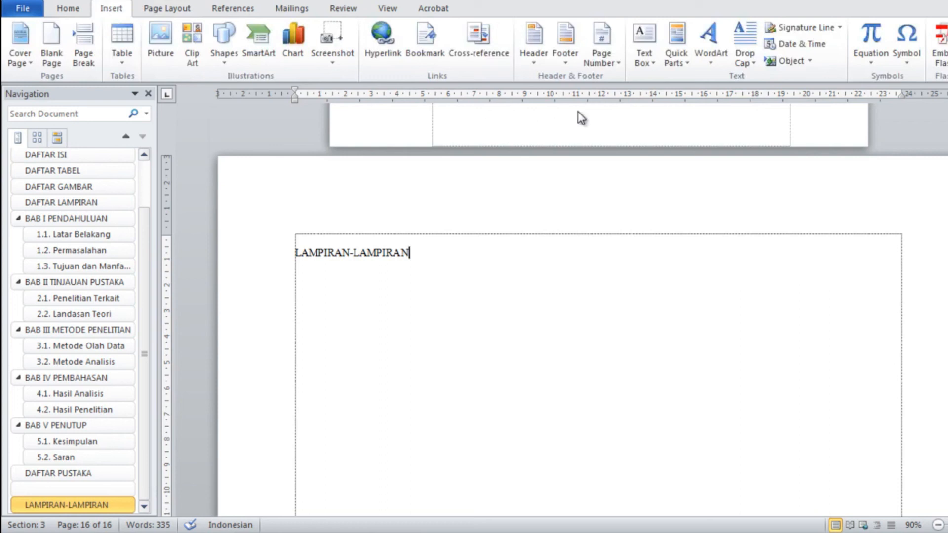
click(616, 62)
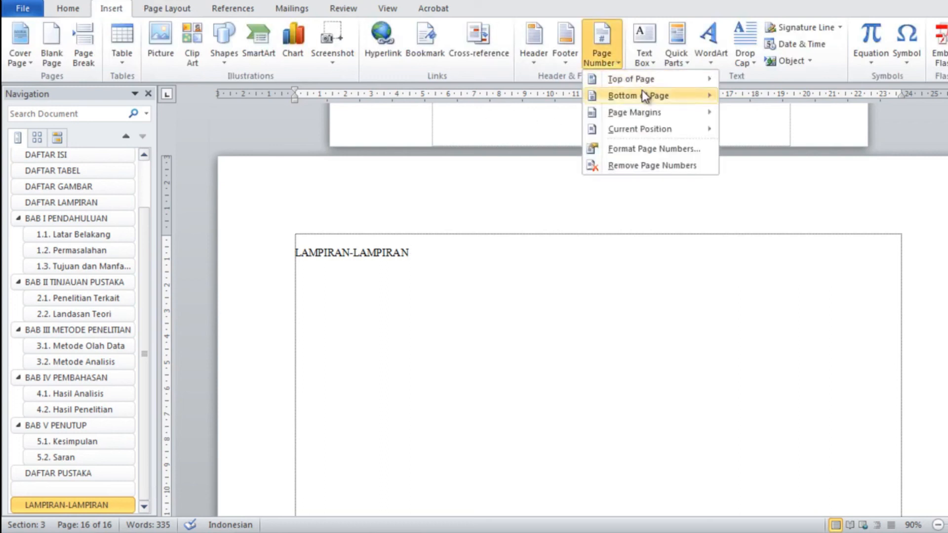
click(665, 149)
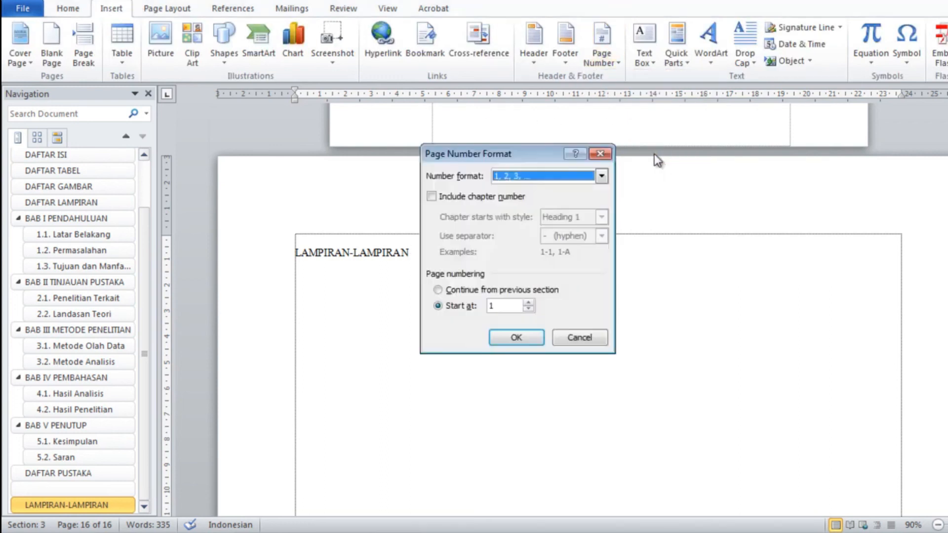
click(529, 304)
click(528, 303)
click(528, 303)
click(528, 304)
click(528, 303)
click(528, 303)
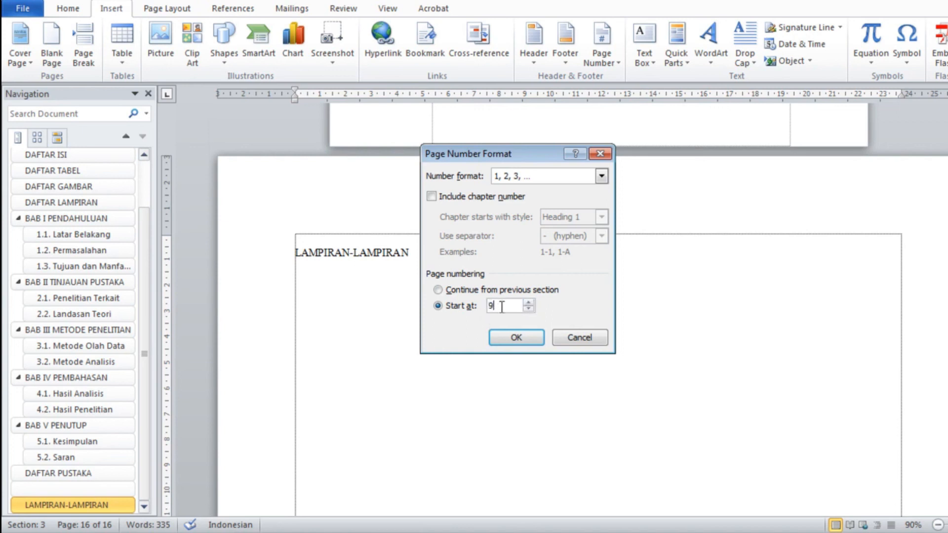
click(523, 339)
scroll(603, 321, up, 3)
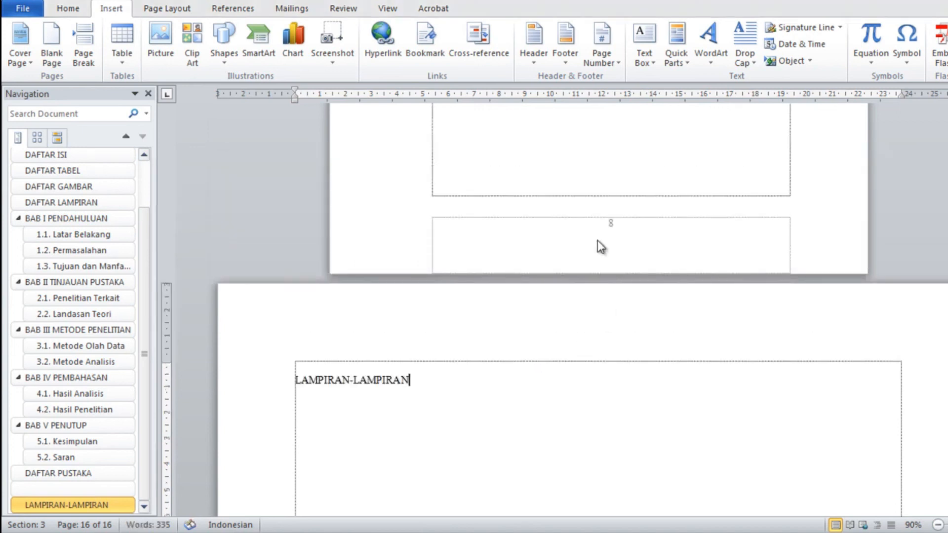
scroll(600, 246, down, 8)
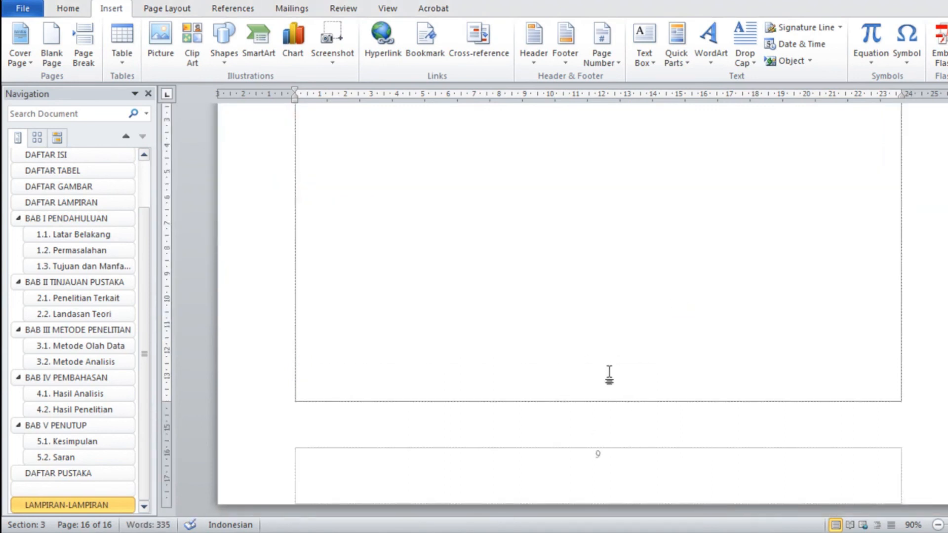
scroll(610, 375, up, 8)
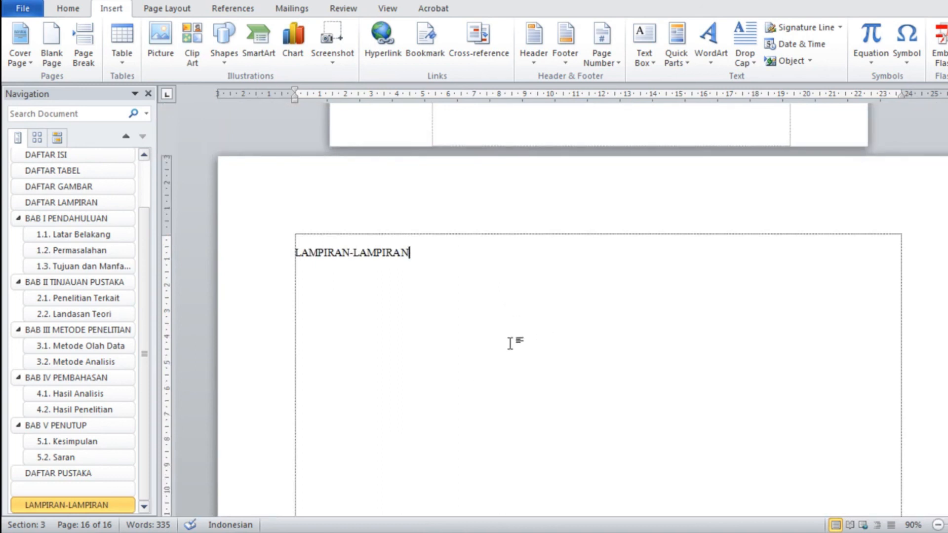
Add the title Absensi Siswa below the LAMPIRAN-LAMPIRAN heading, followed by a new line
key(Return)
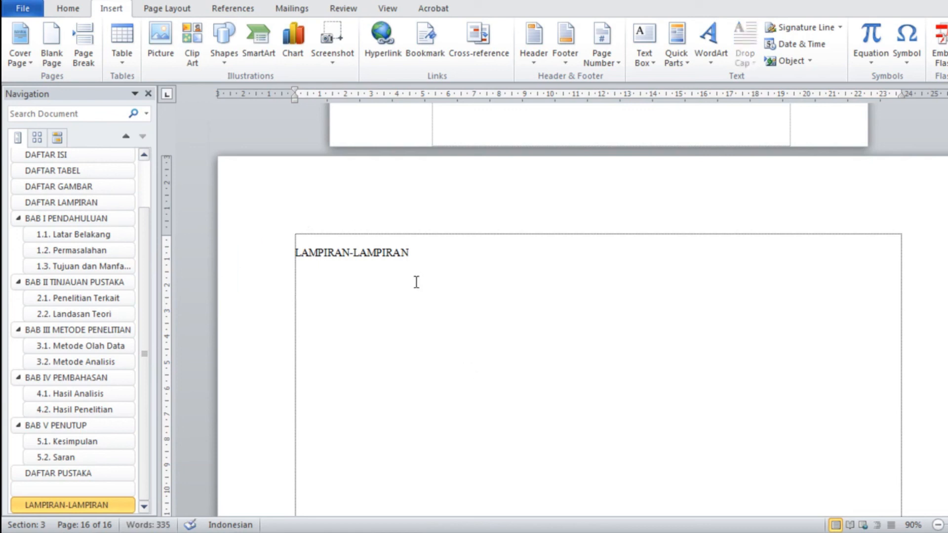
text(A)
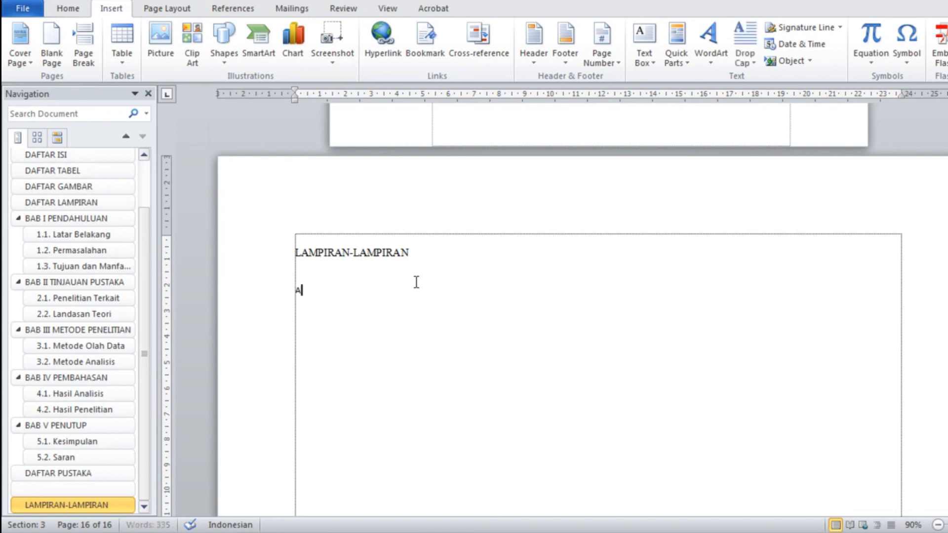
text(bsensi Sis)
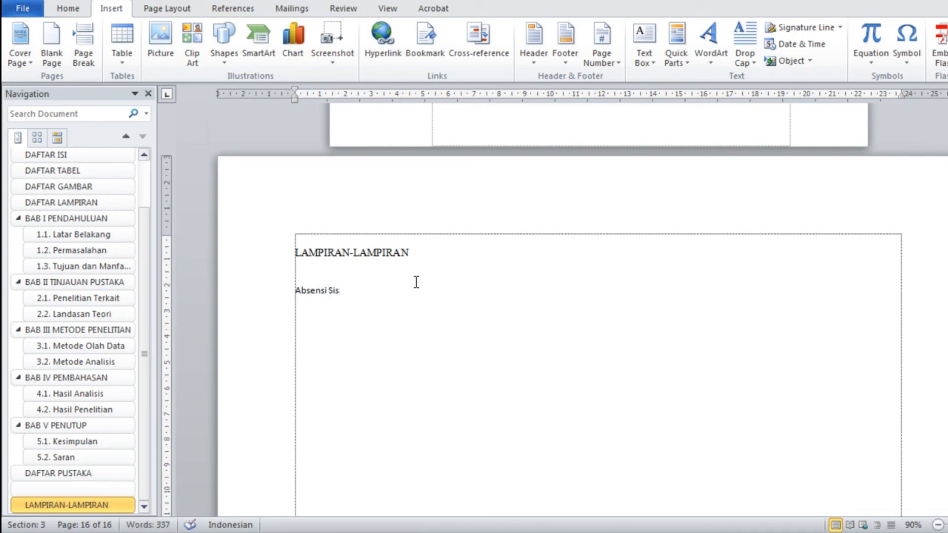
text(wa)
key(Return)
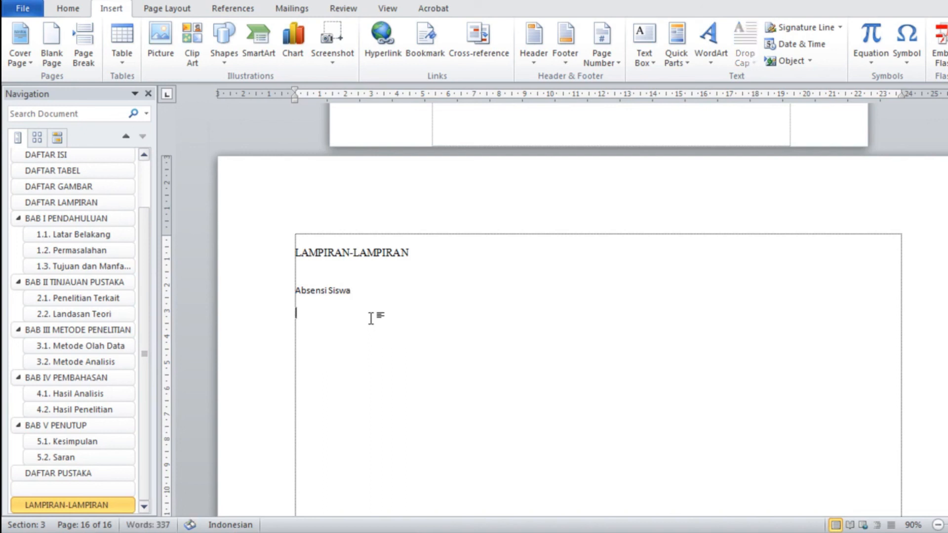
Try a table of 19 columns and 3 rows below Absensi Siswa and delete it
click(128, 55)
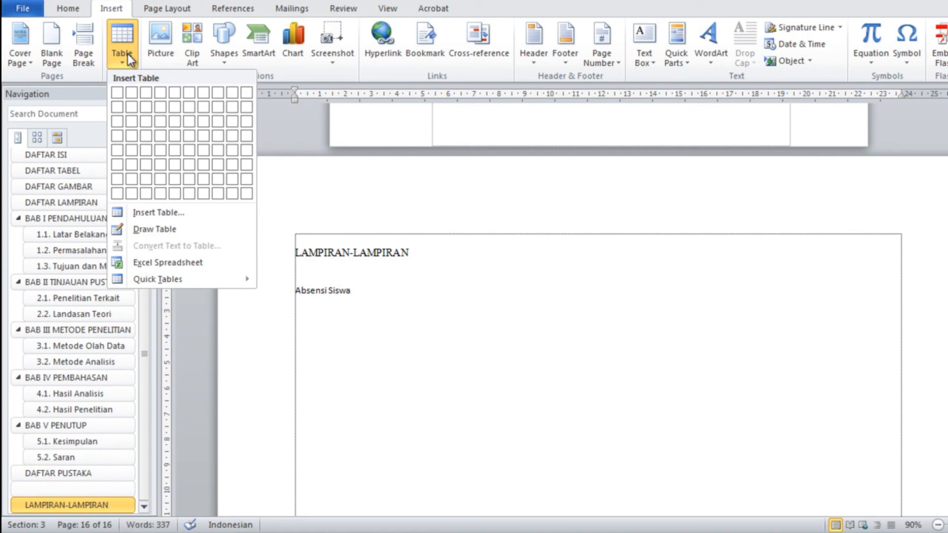
click(156, 213)
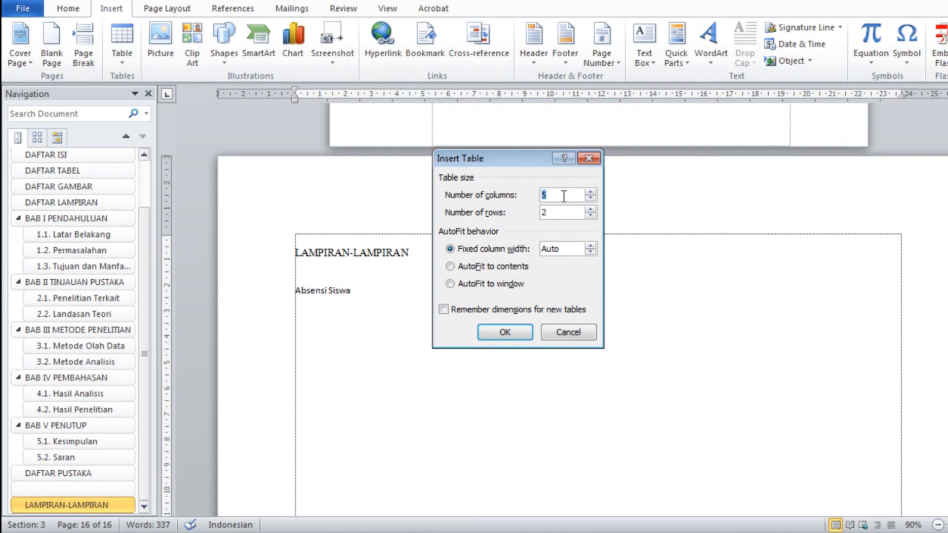
text(19)
drag(553, 213, 538, 213)
text(3)
click(521, 336)
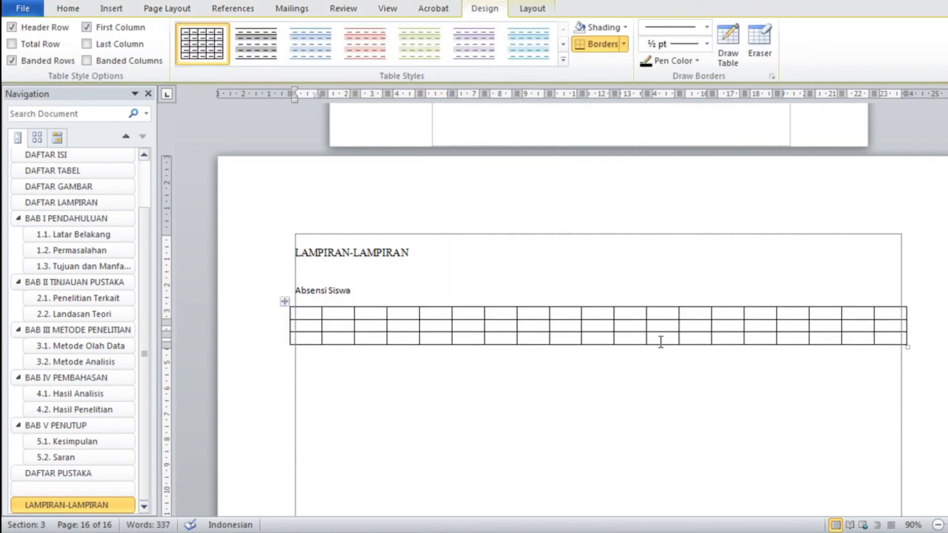
click(285, 302)
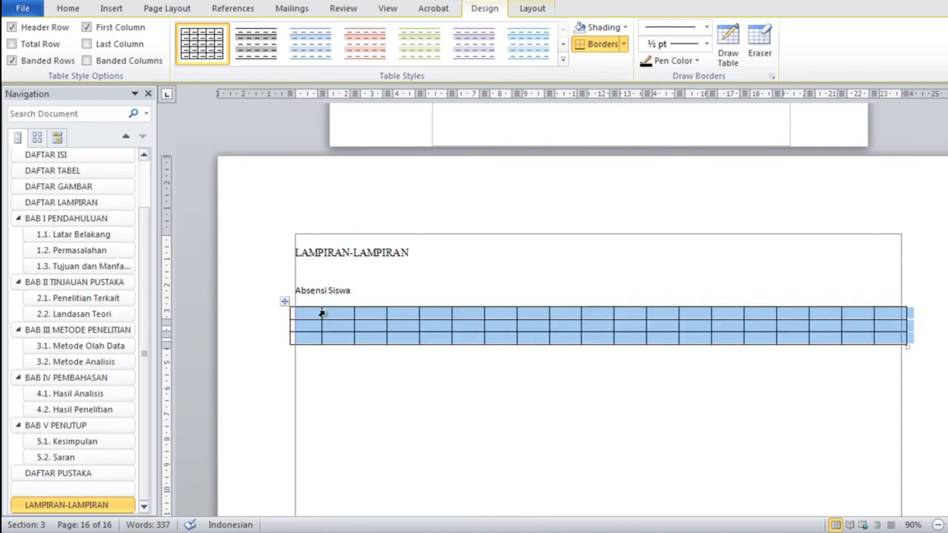
right_click(289, 302)
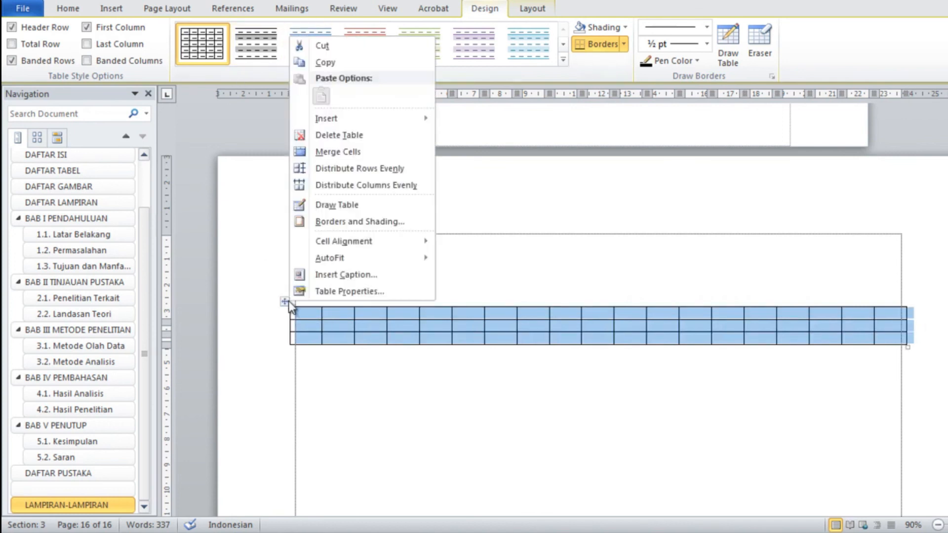
click(330, 139)
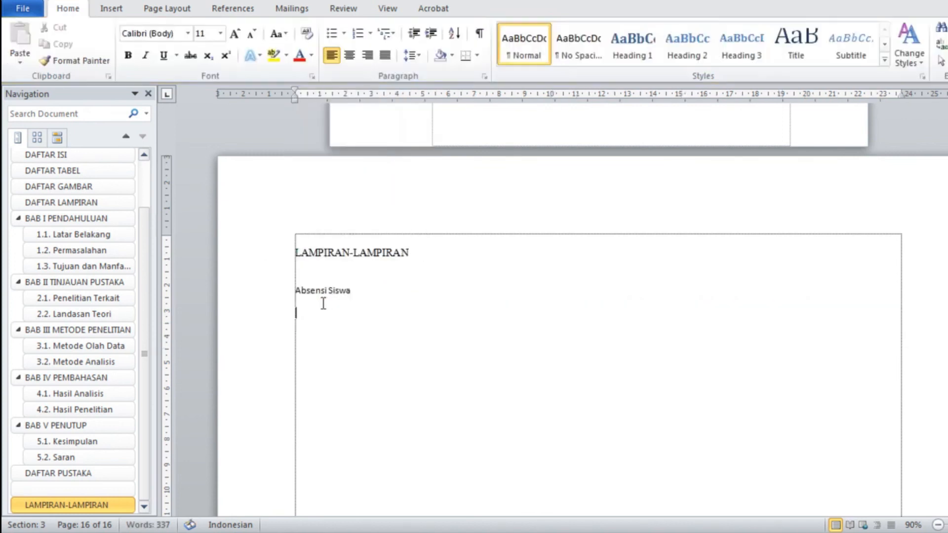
Insert a table of five columns and three rows below Absensi Siswa
click(109, 10)
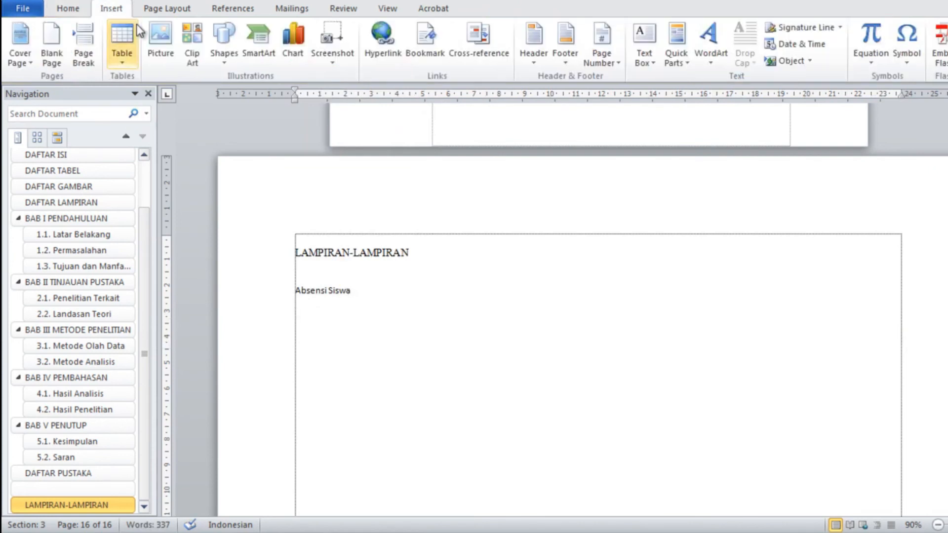
click(129, 62)
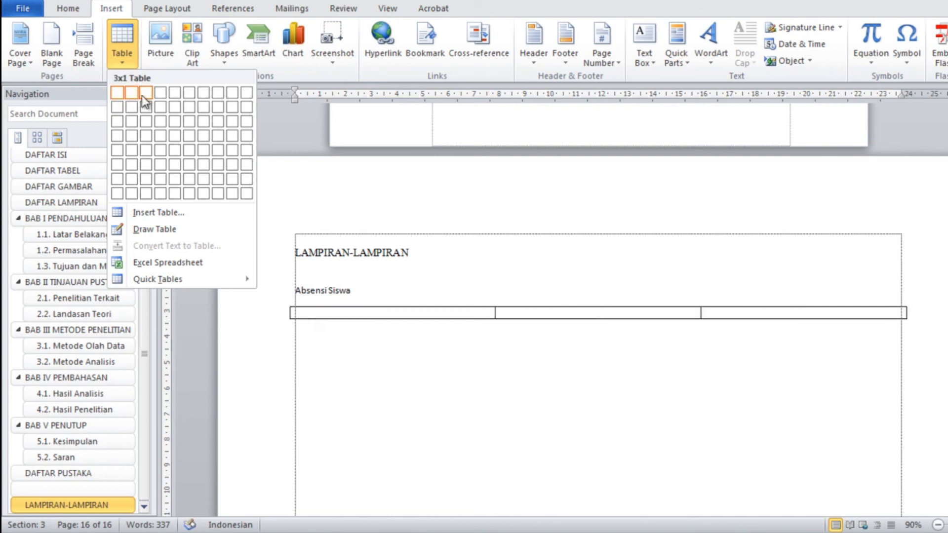
click(178, 117)
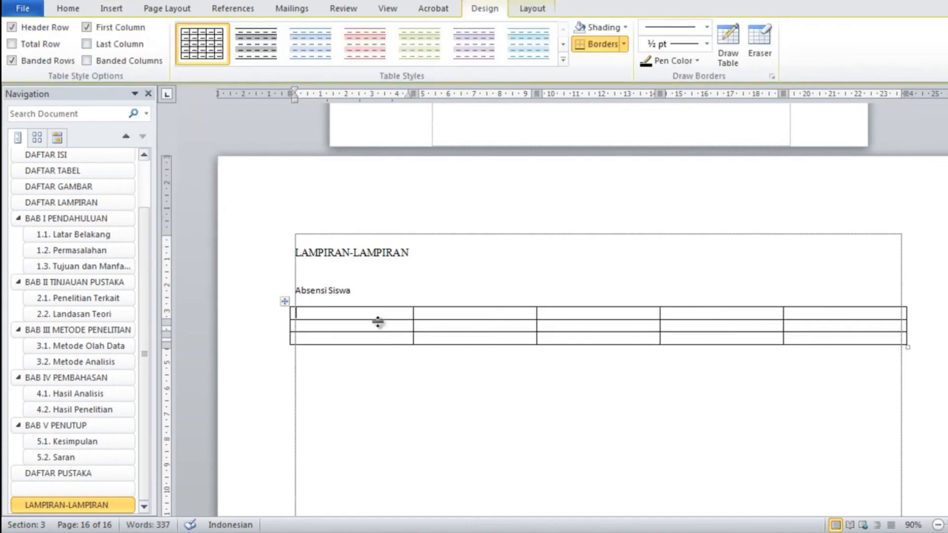
Enter No, Nama Siswa and NIS as the headings of the first three table columns
text(No)
key(Tab)
text(Nam)
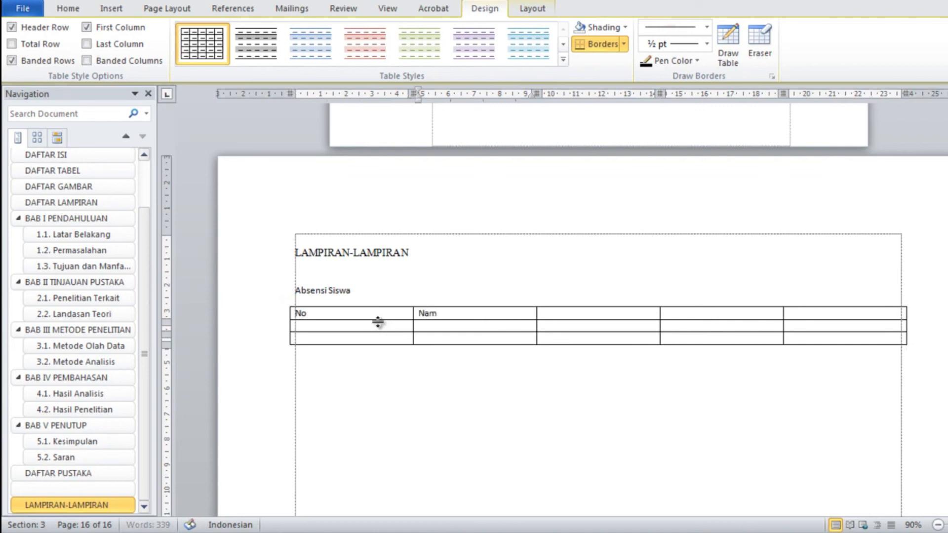
text(a Siswa)
key(Tab)
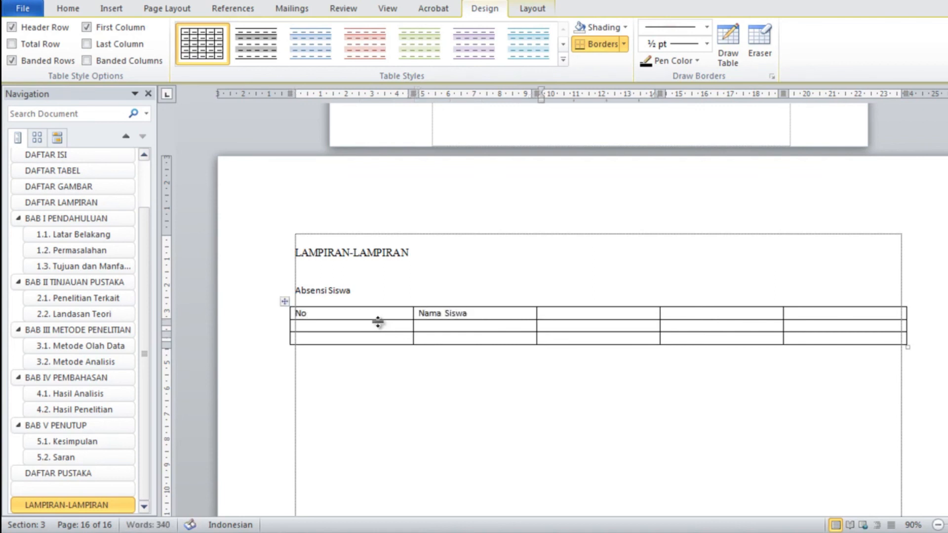
text(NIM)
key(BackSpace)
text(S)
key(Tab)
Enter Pertemuan and Keterangan as the headings of the last two table columns
text(Tanda)
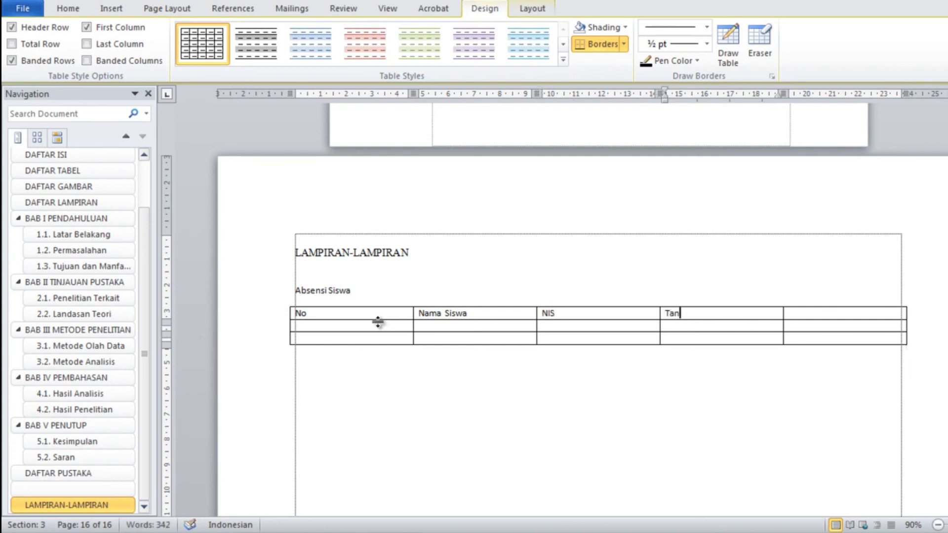
key(BackSpace)
key(BackSpace)
key(BackSpace)
key(BackSpace)
key(BackSpace)
text(Pertemuan)
click(796, 320)
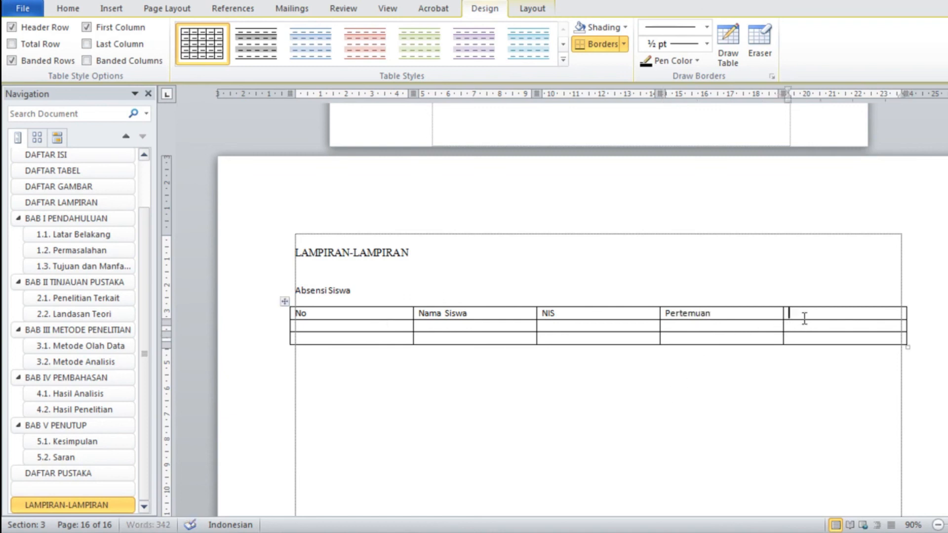
text(Keterangan)
Align the table's outer edges with the page margins, narrow the No, Nama Siswa, NIS and Keterangan columns, and widen the Pertemuan column
drag(290, 324, 295, 320)
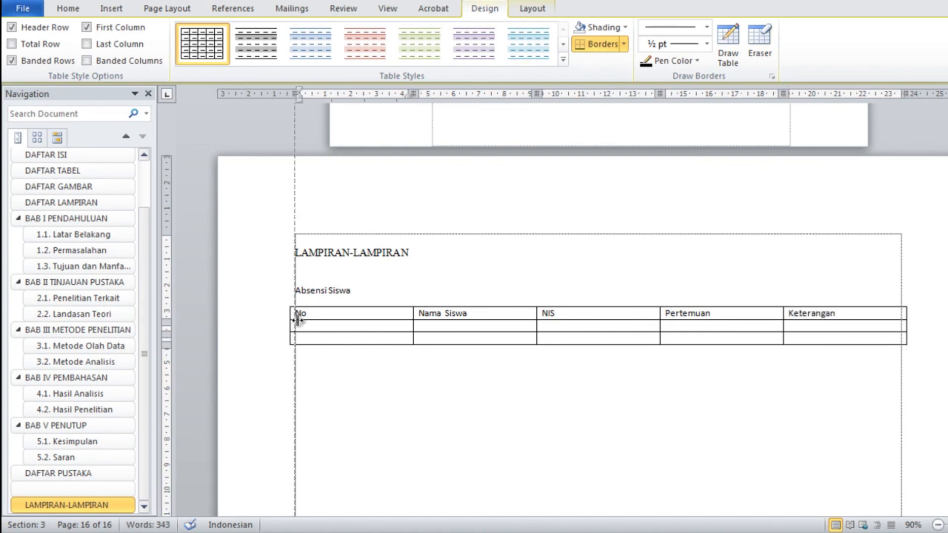
drag(412, 314, 320, 325)
drag(536, 314, 409, 320)
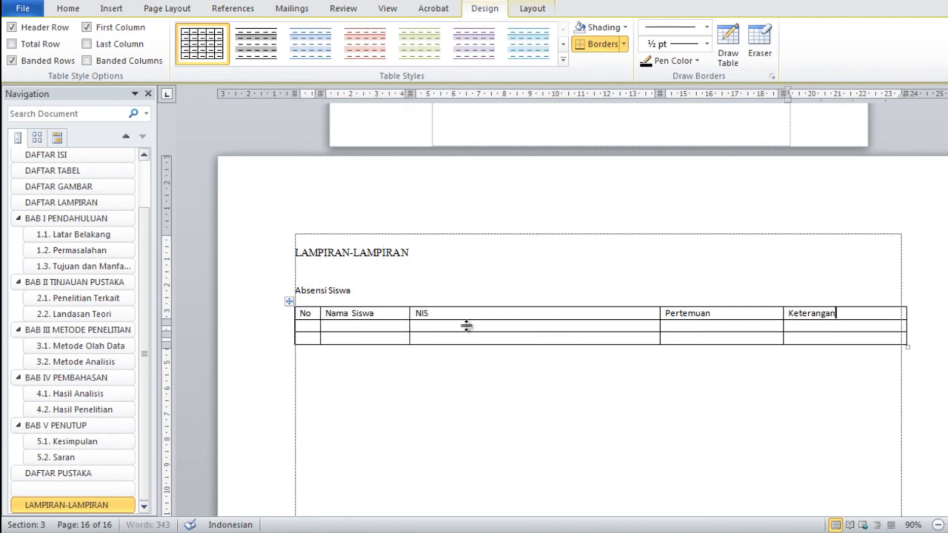
drag(661, 314, 456, 332)
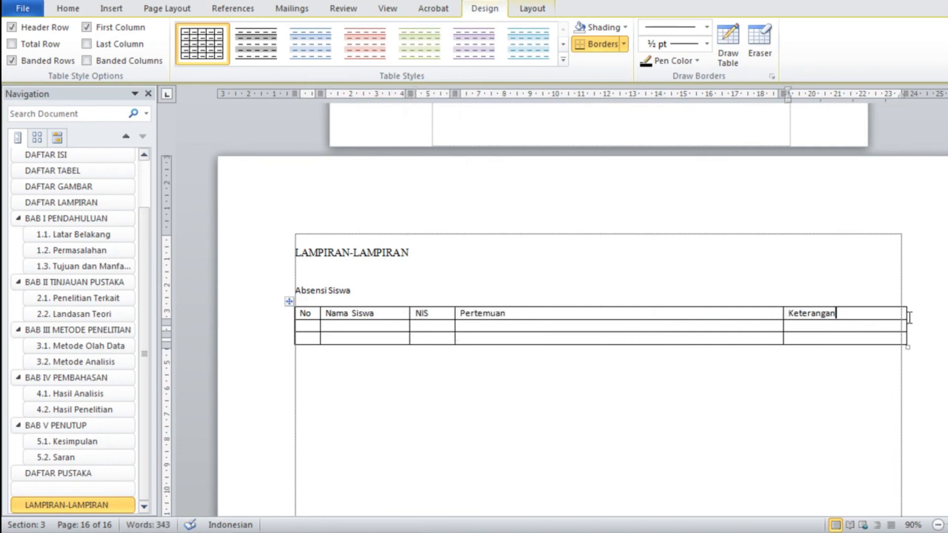
drag(906, 317, 902, 316)
drag(784, 316, 845, 317)
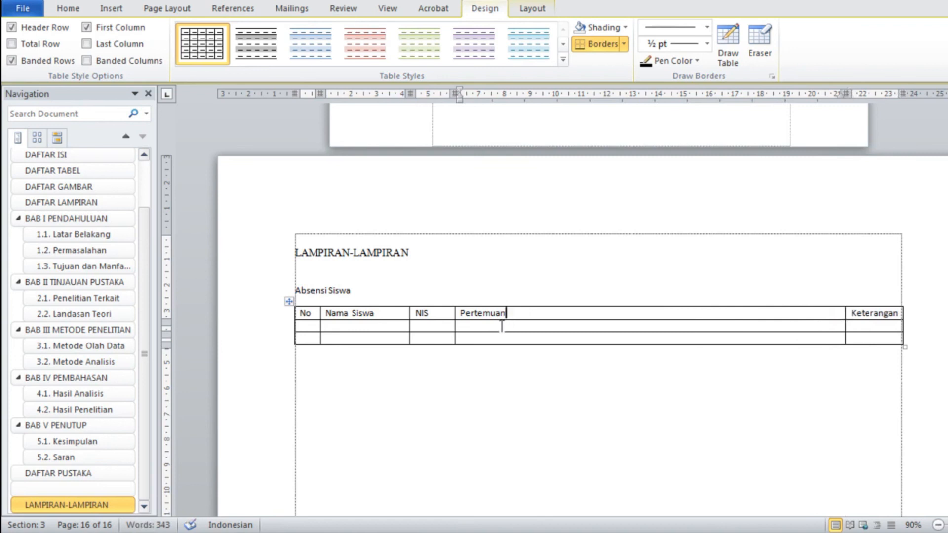
Split the Pertemuan heading cell into one column and two rows and center the word Pertemuan
click(75, 13)
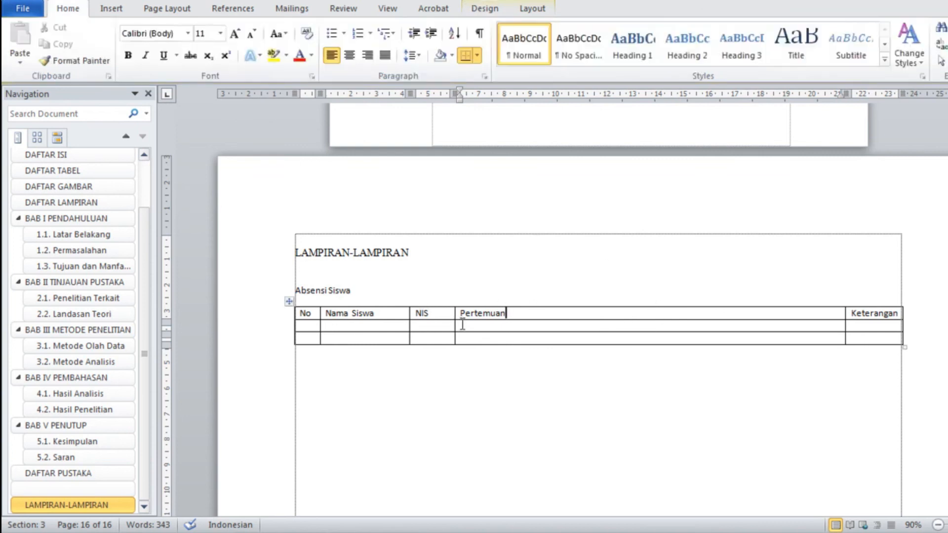
right_click(512, 315)
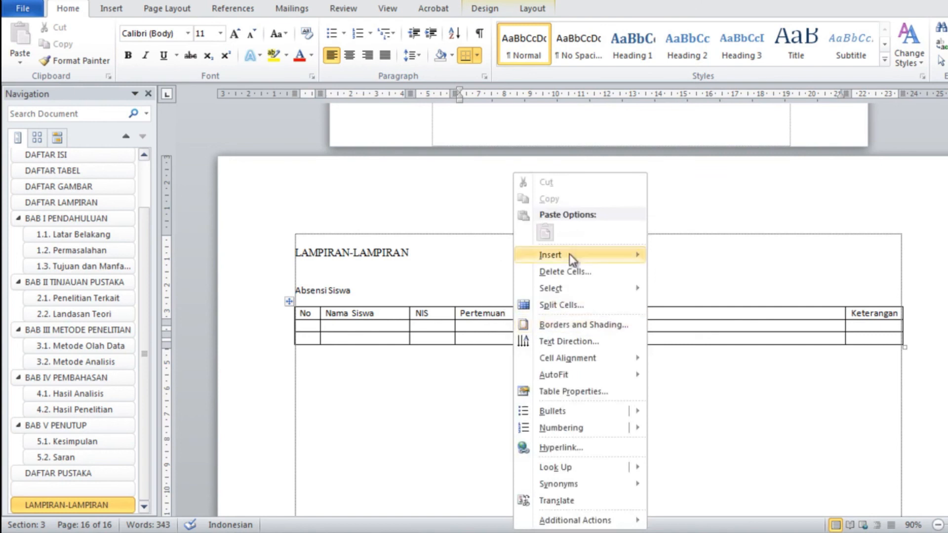
click(577, 305)
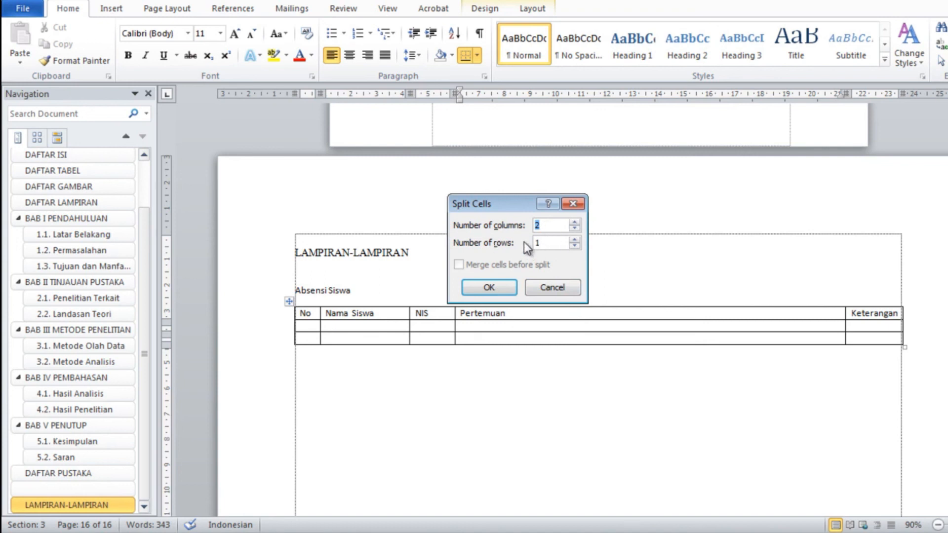
click(542, 225)
key(BackSpace)
text(1)
key(Tab)
text(2)
click(509, 288)
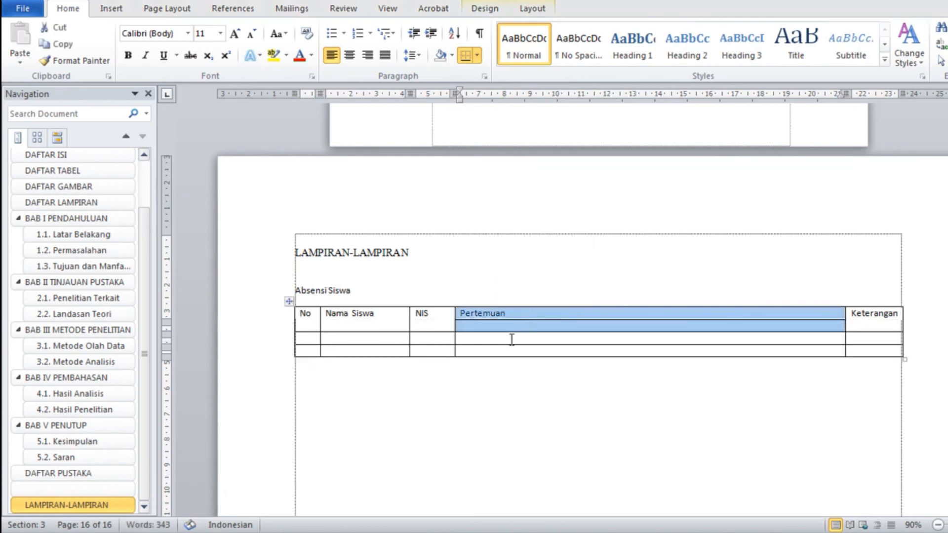
click(512, 314)
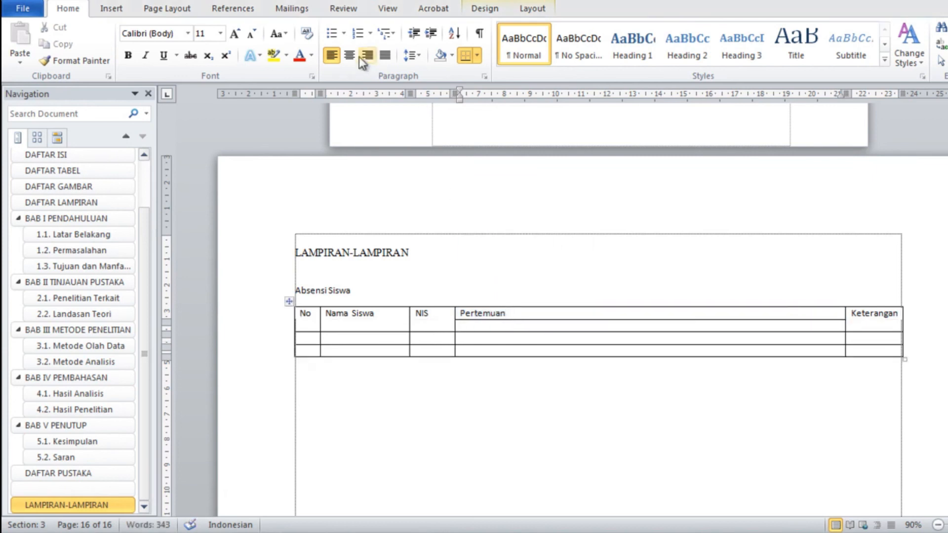
click(351, 56)
Split the empty cell directly below the Pertemuan heading into 16 columns and one row
click(501, 327)
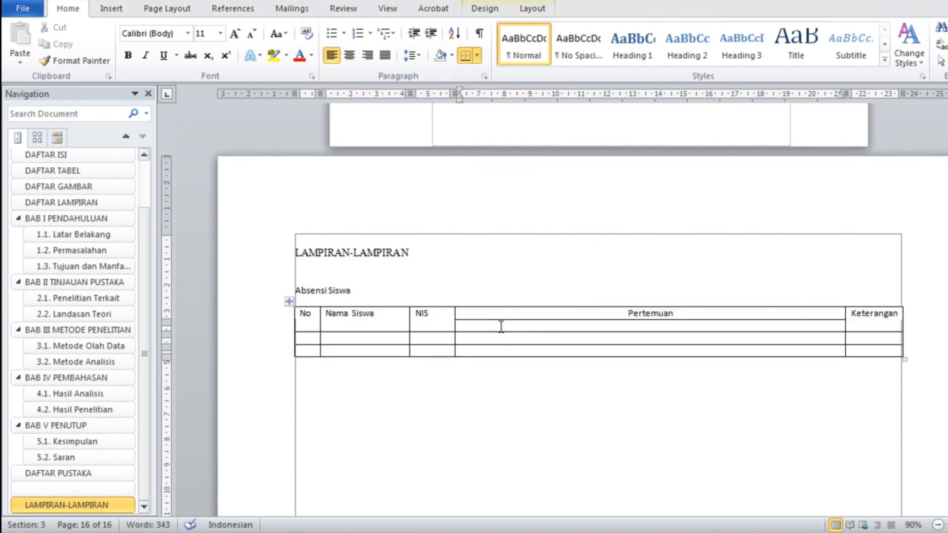
right_click(501, 327)
click(553, 300)
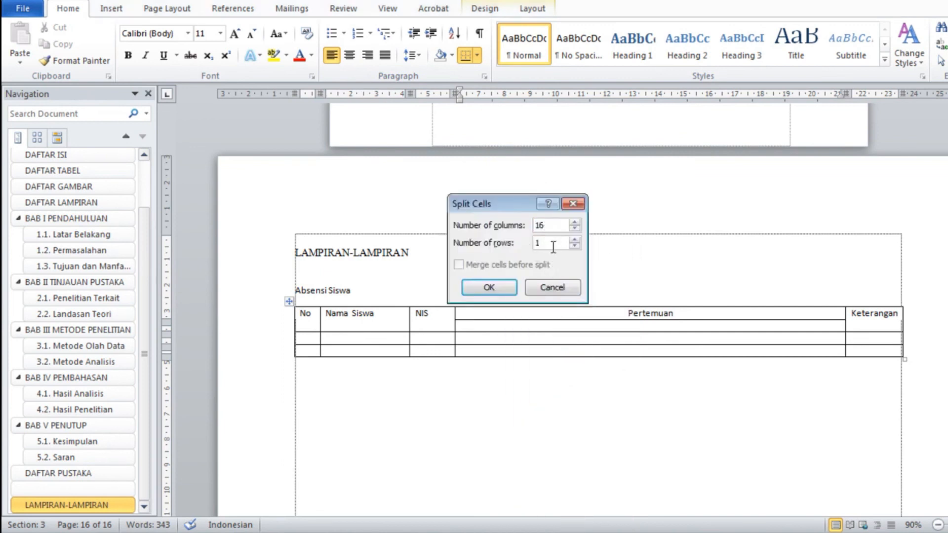
click(488, 288)
Split the Pertemuan cell in each of the two remaining table rows into 16 columns
click(494, 334)
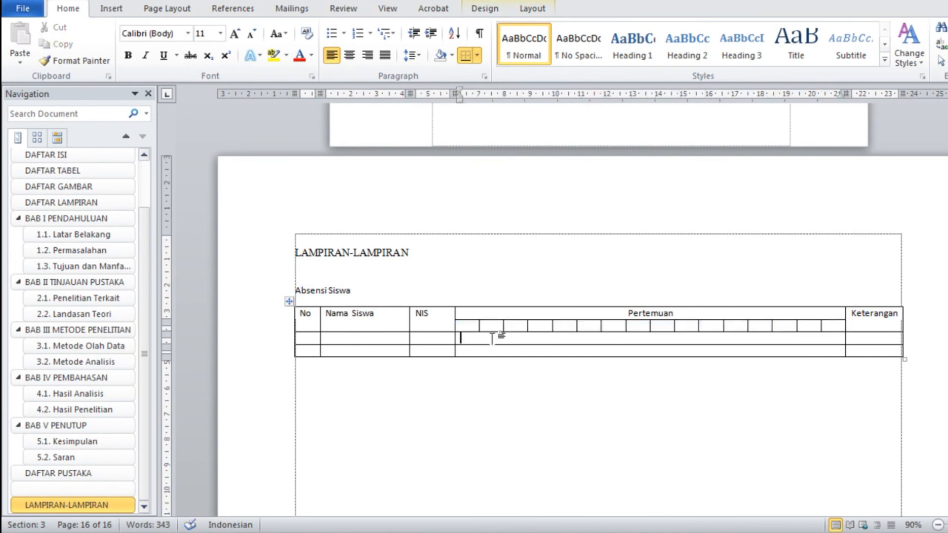
right_click(493, 338)
click(540, 115)
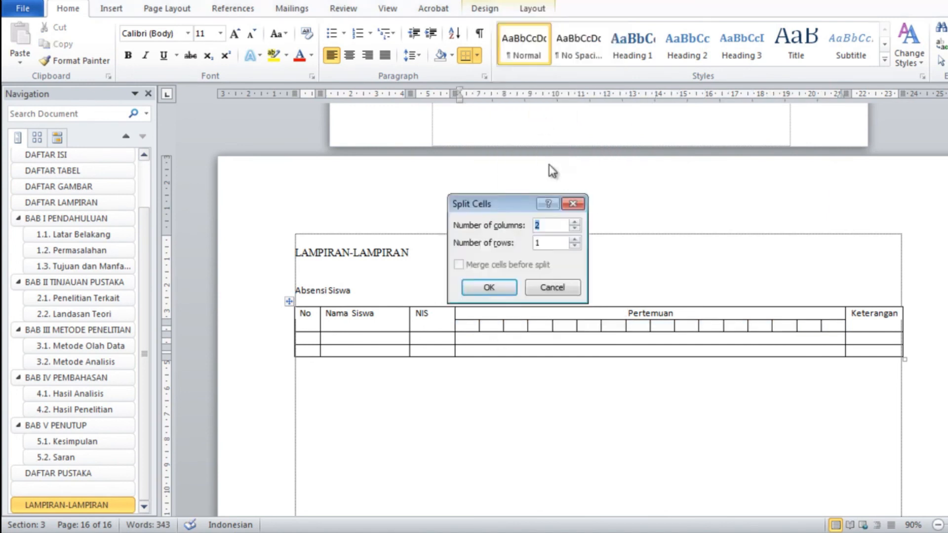
text(16)
click(504, 289)
click(497, 353)
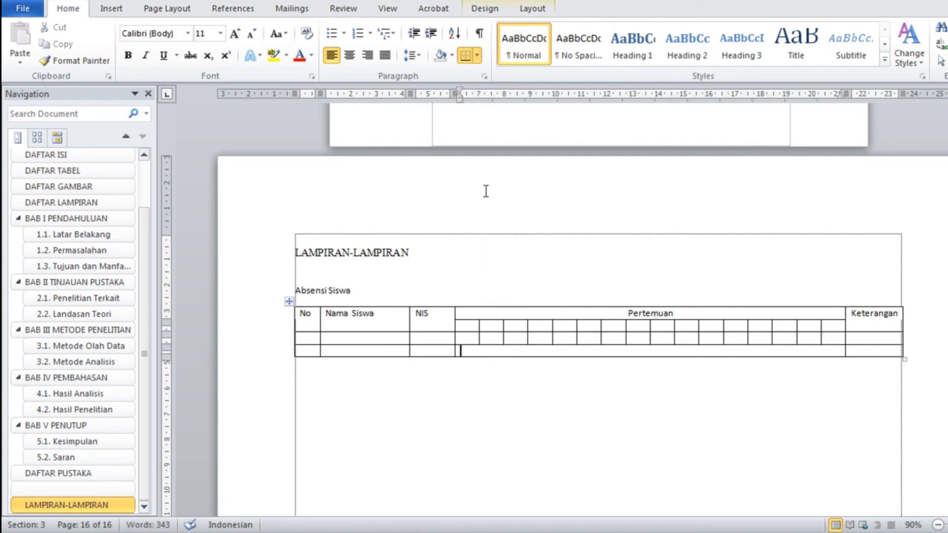
right_click(482, 357)
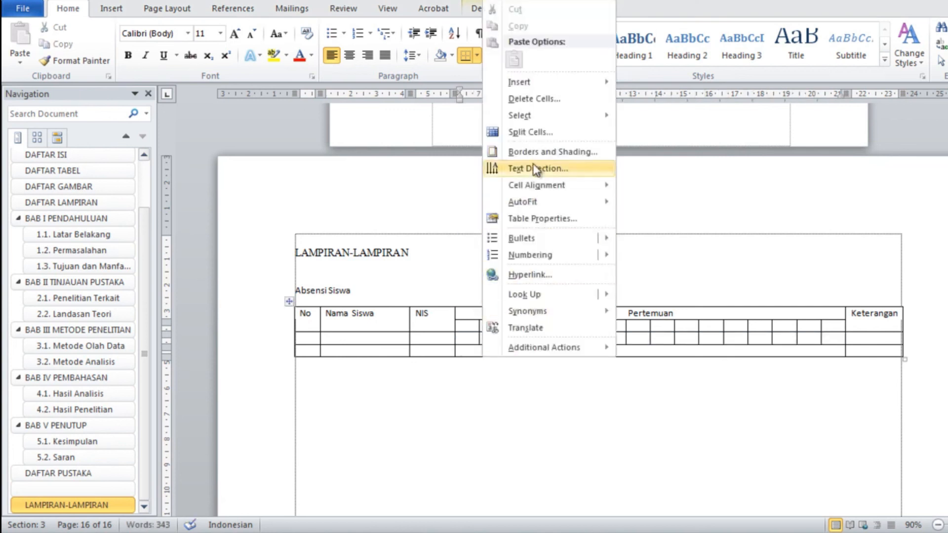
click(476, 357)
right_click(471, 351)
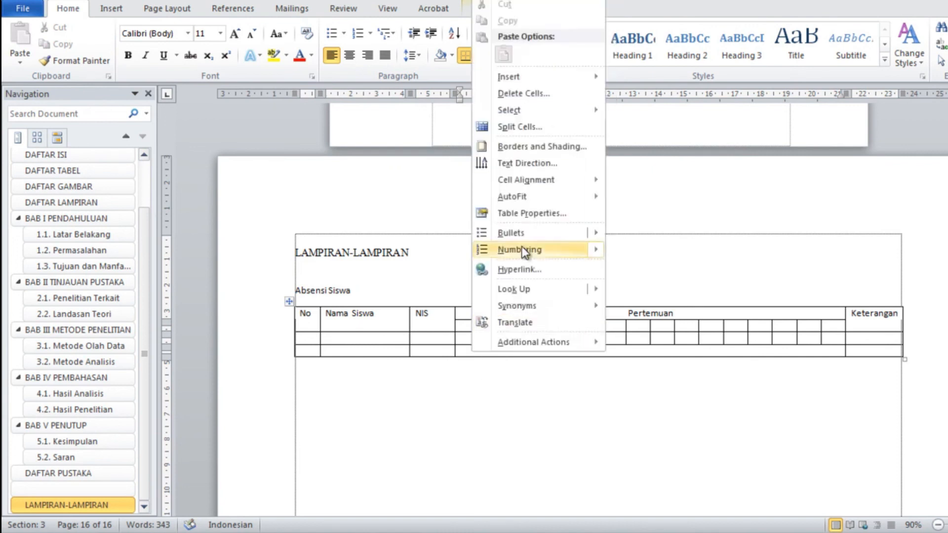
click(525, 130)
text(16)
click(502, 290)
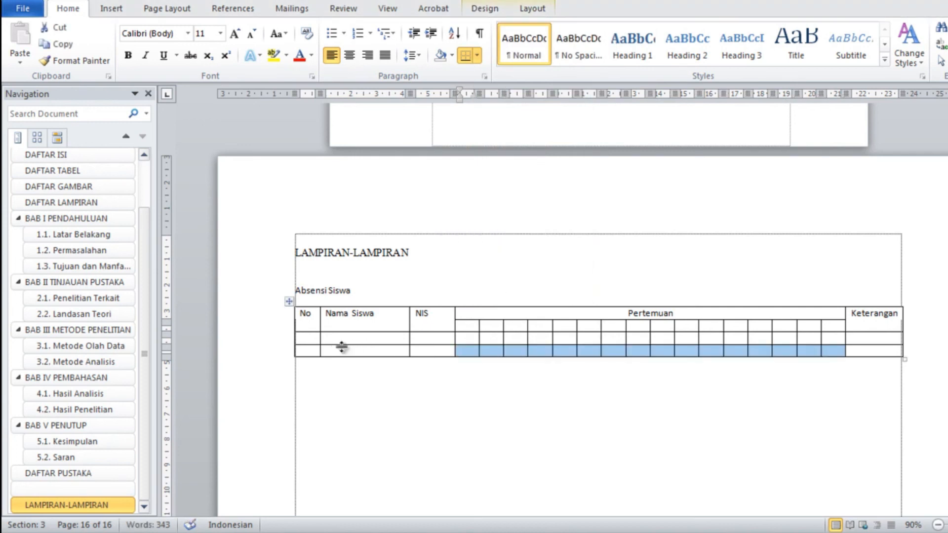
Number the two student rows 1 and 2 in the No column
click(309, 339)
text(1)
key(Down)
text(2)
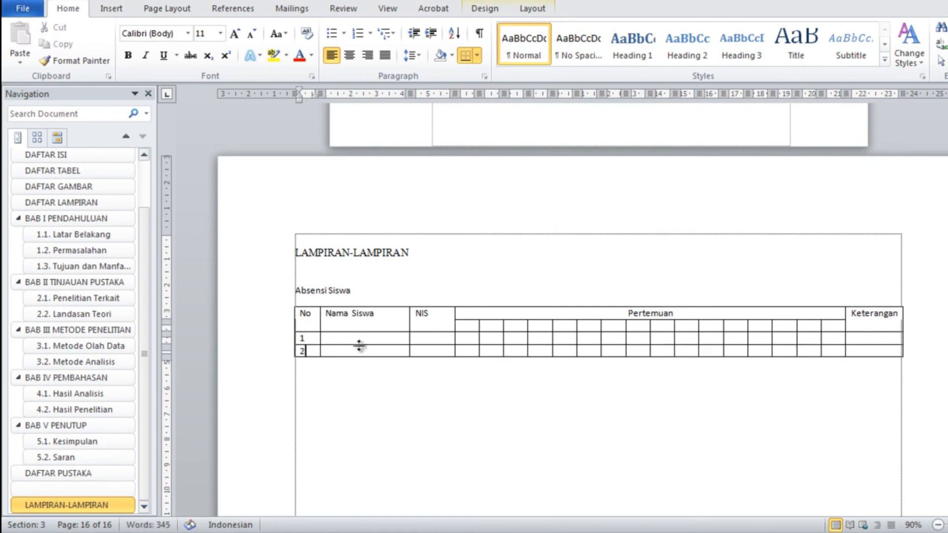
Fill in the two students' names under Nama Siswa and their student numbers under NIS
click(357, 339)
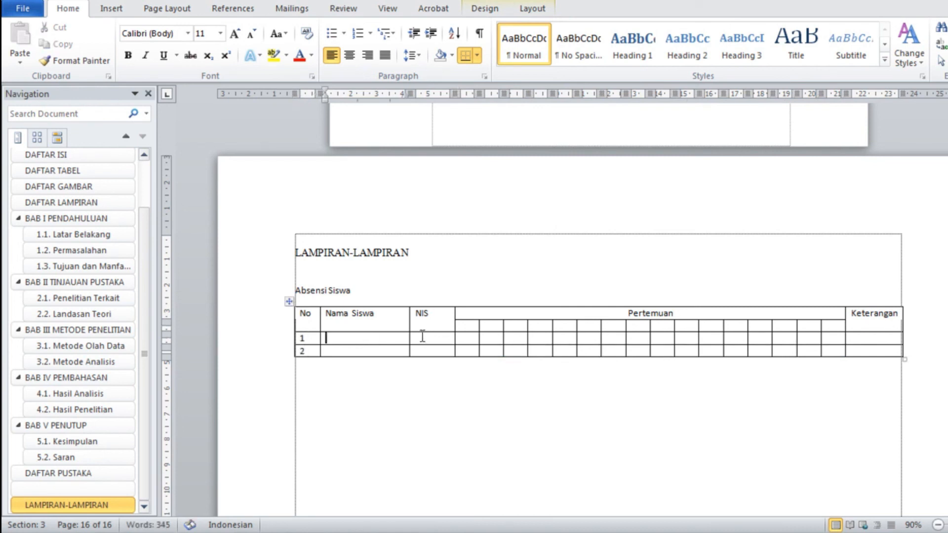
text(Andi)
click(377, 352)
text(siti)
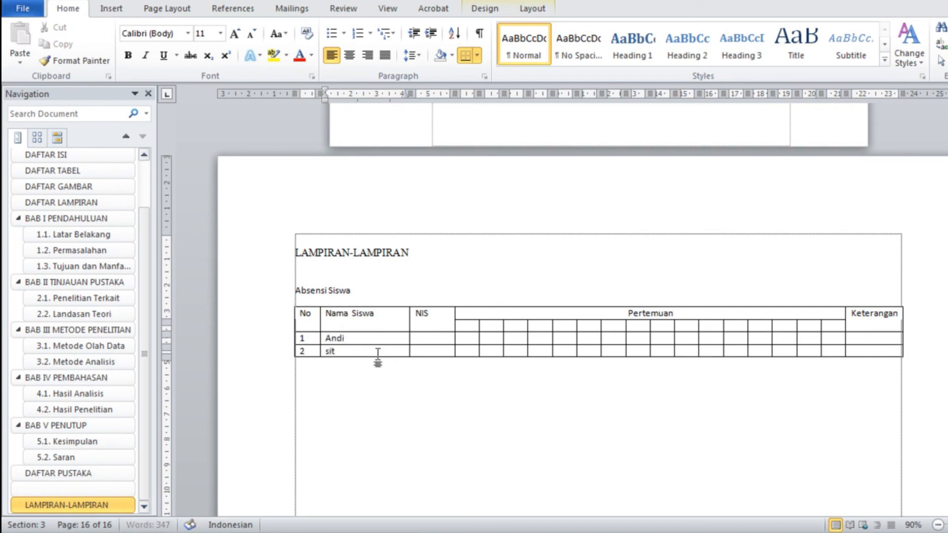
click(419, 340)
text(123)
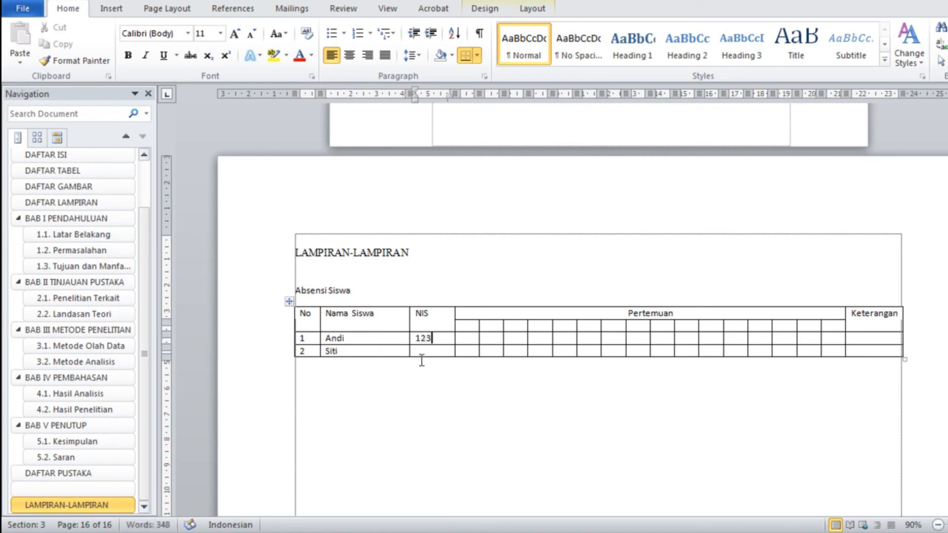
click(423, 351)
text(122)
Number the 16 cells directly below the Pertemuan heading from 1 to 16
click(466, 338)
click(466, 330)
text(1)
click(491, 327)
text(1)
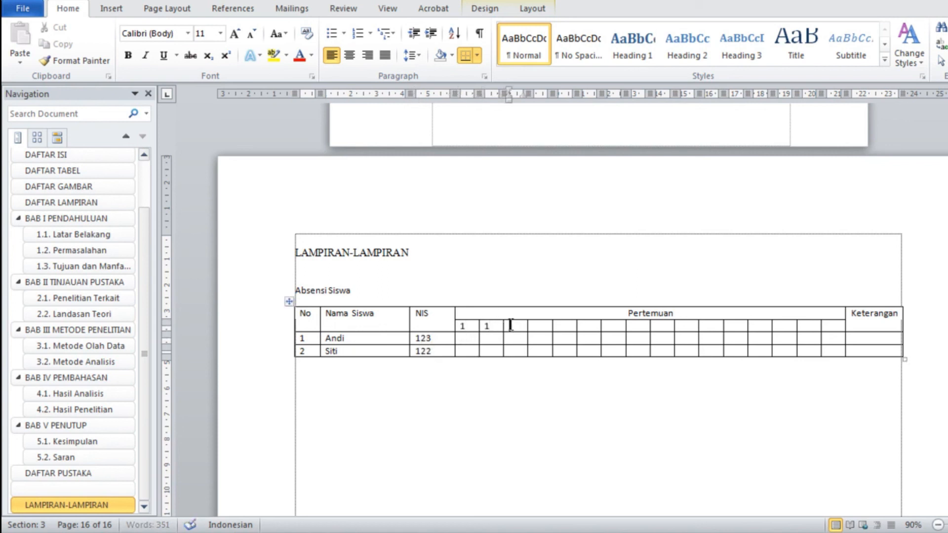
key(BackSpace)
text(2)
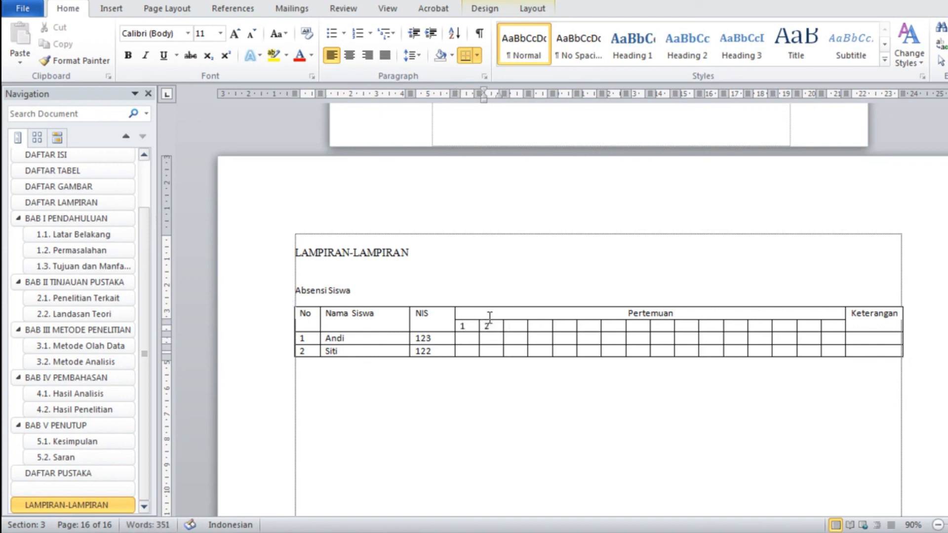
key(Tab)
text(3)
key(Tab)
text(4)
key(Tab)
text(5)
key(Tab)
text(6)
key(Tab)
text(7)
key(Tab)
text(8)
key(Tab)
text(9)
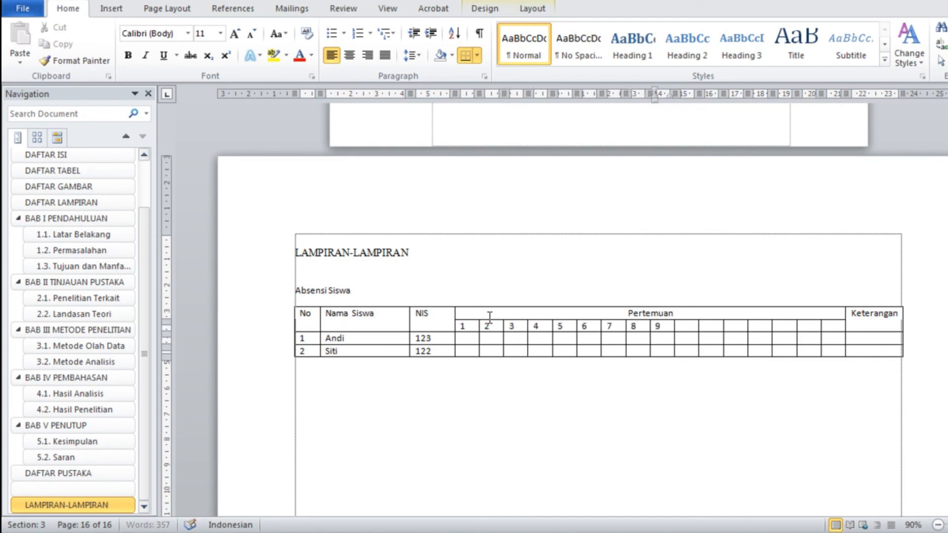
key(Tab)
text(10)
key(Tab)
text(11)
key(Tab)
text(12)
key(Tab)
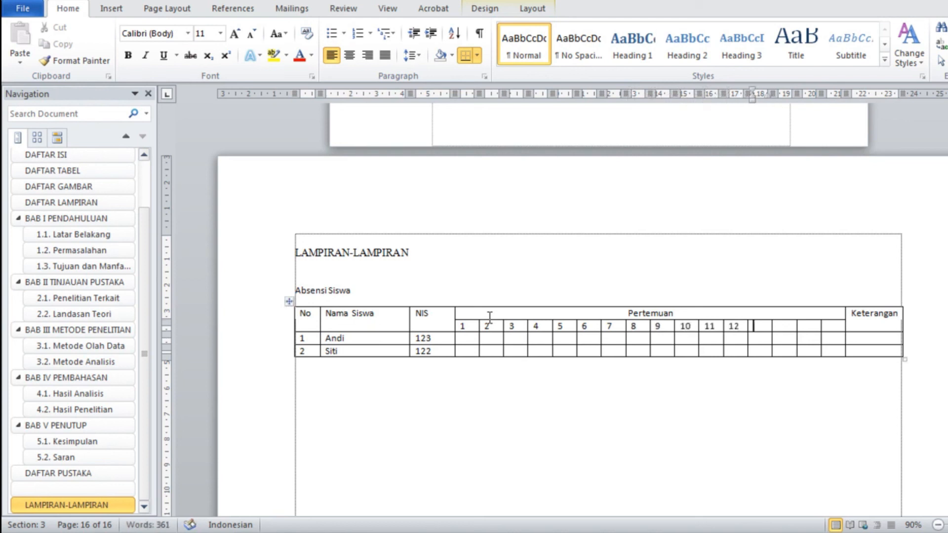
text(13)
key(Tab)
text(14)
key(Tab)
text(15)
key(Tab)
text(16)
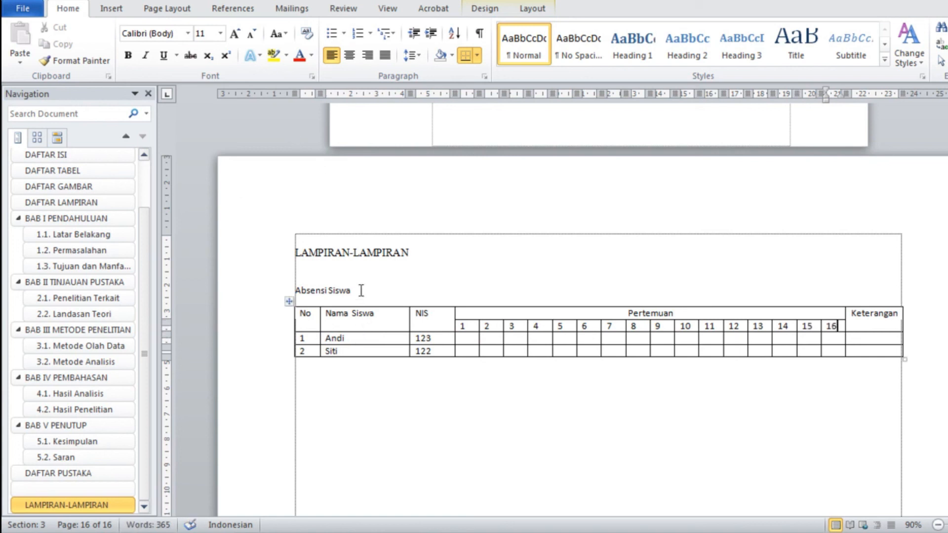
Insert a caption with the new label Lampiran before the title Absensi Siswa, with a period after the caption number
click(296, 290)
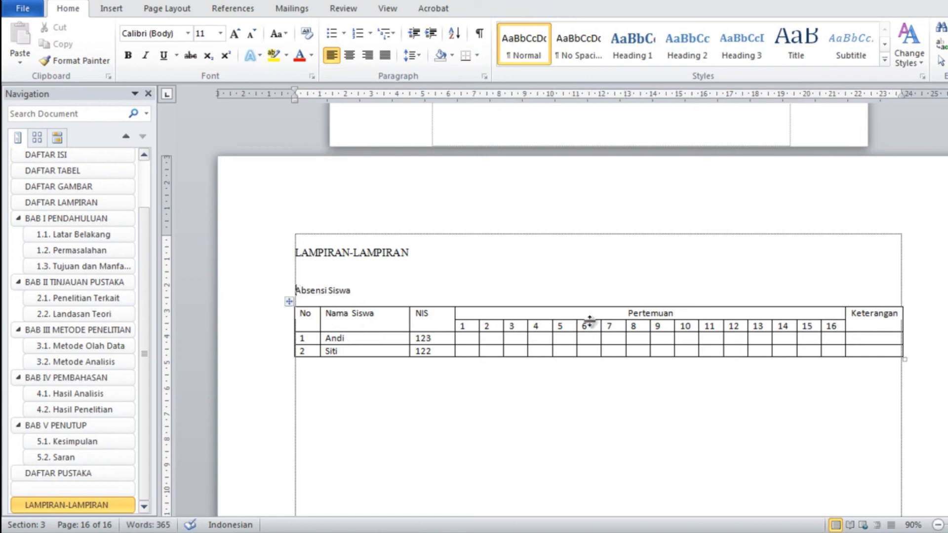
click(608, 403)
scroll(606, 400, down, 5)
scroll(606, 400, up, 5)
click(233, 9)
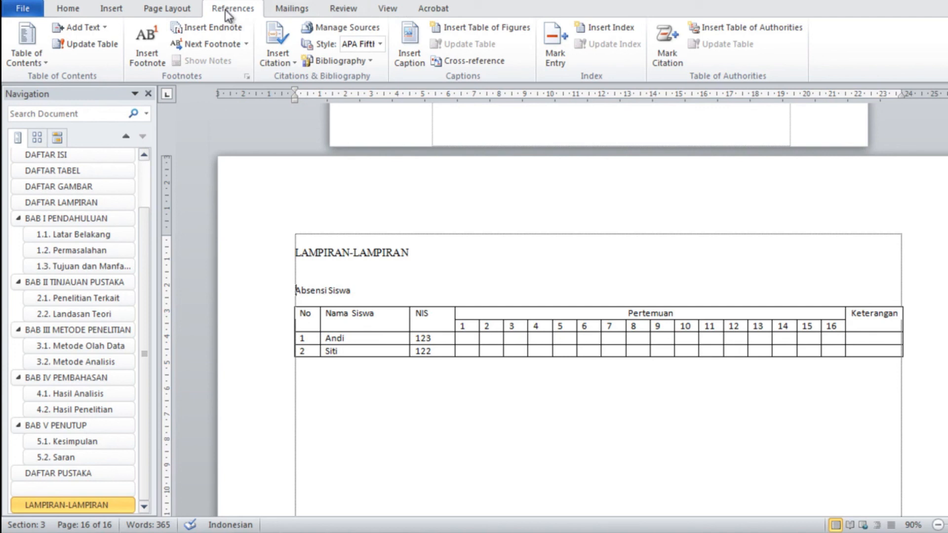
click(419, 60)
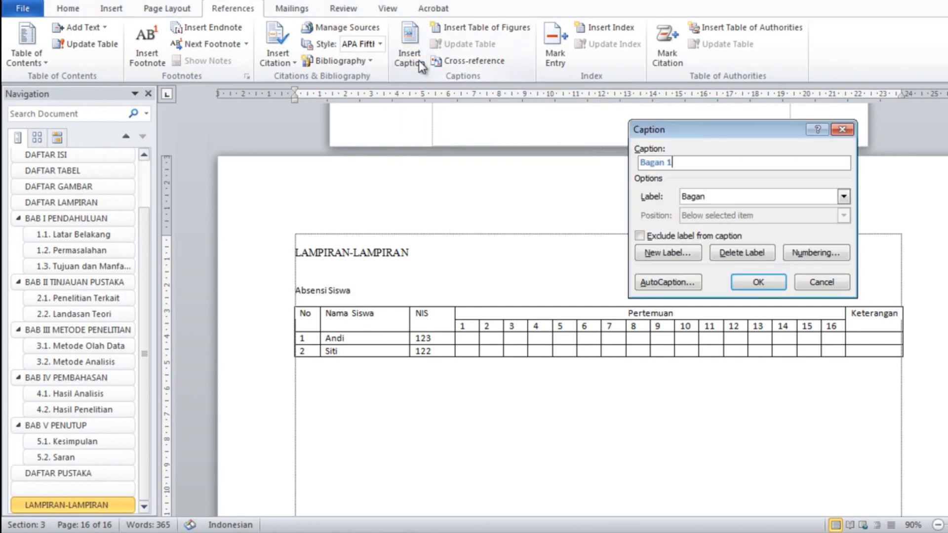
click(682, 254)
text(Lampiran)
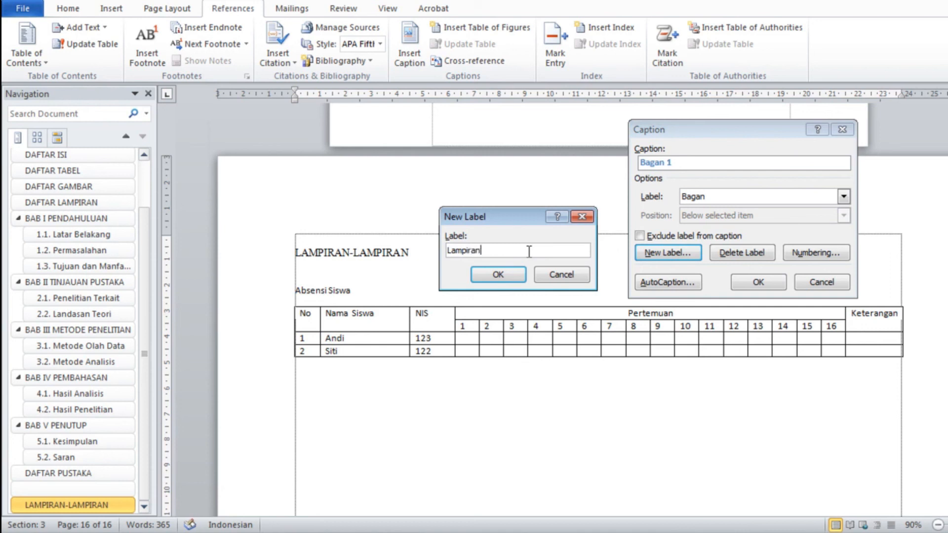
click(499, 276)
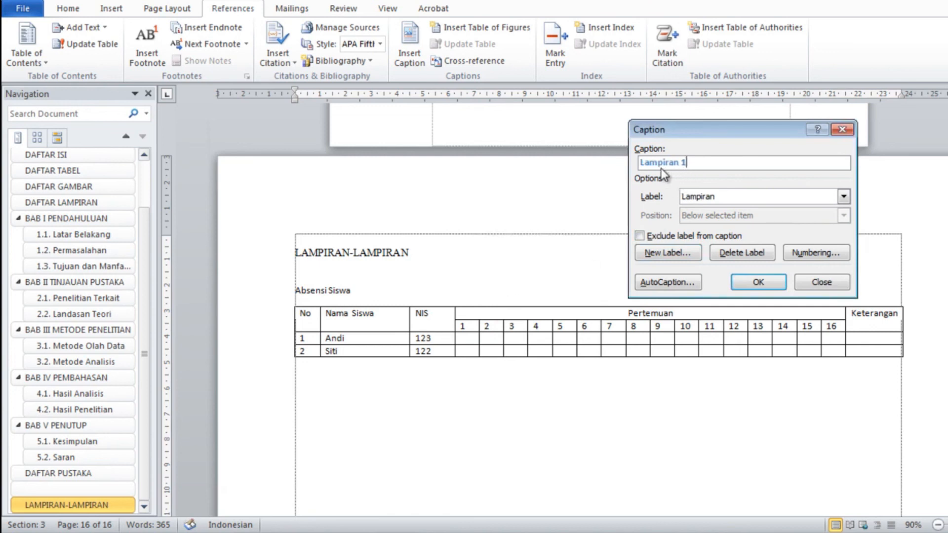
click(758, 281)
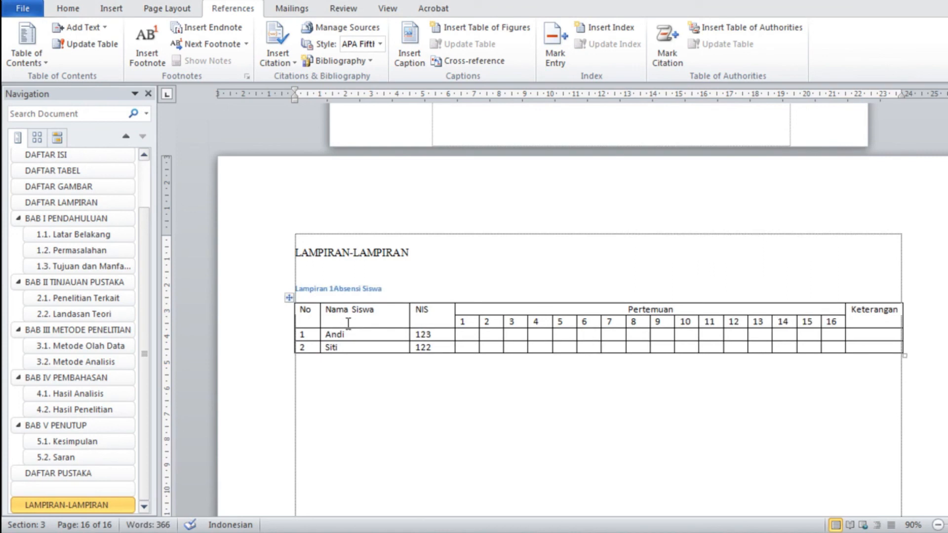
text(.)
Format the caption Lampiran 1. Absensi Siswa as Times New Roman 12, automatic colour, not bold and centered
drag(333, 286, 296, 288)
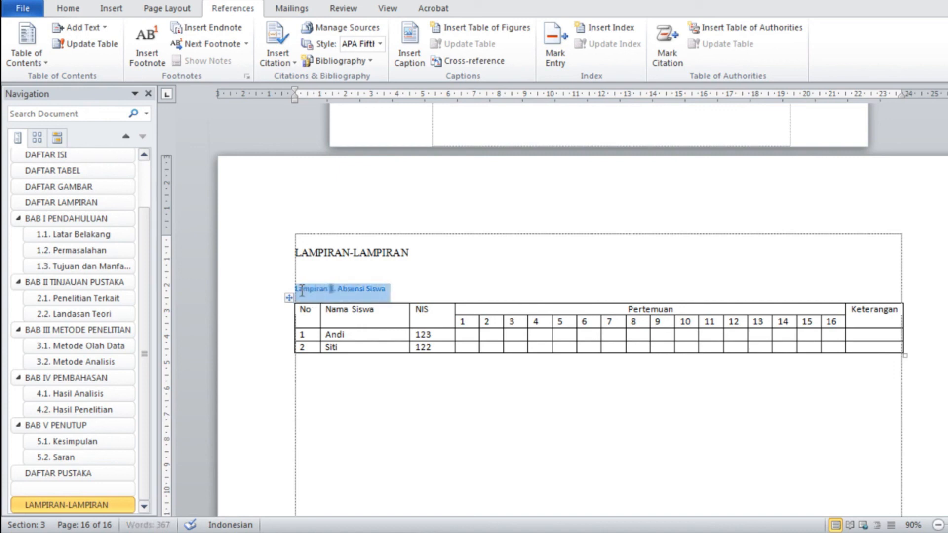
click(64, 12)
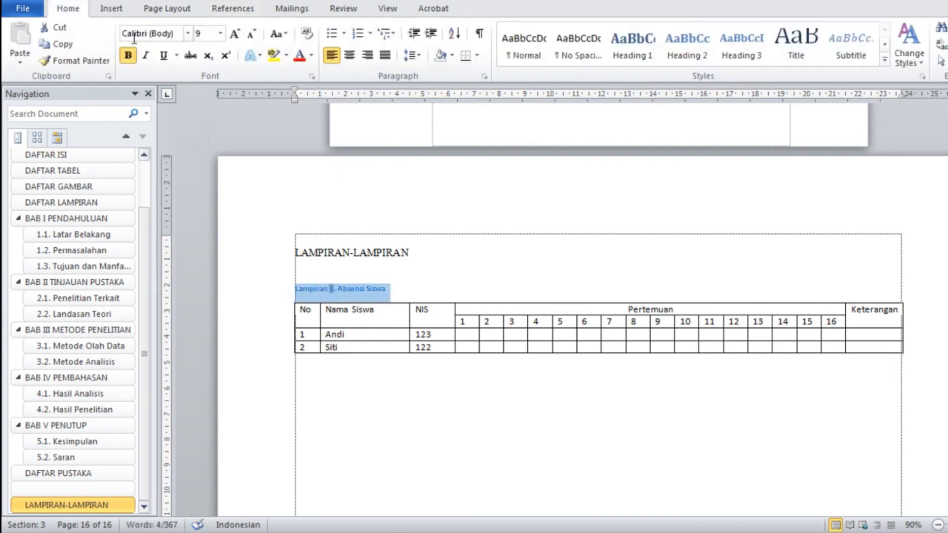
click(188, 34)
click(189, 120)
click(220, 33)
click(203, 102)
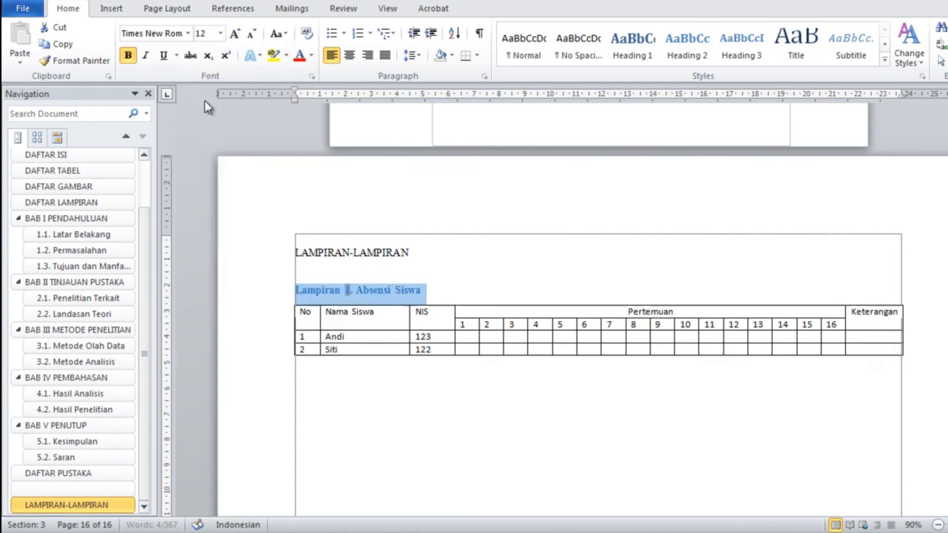
click(312, 55)
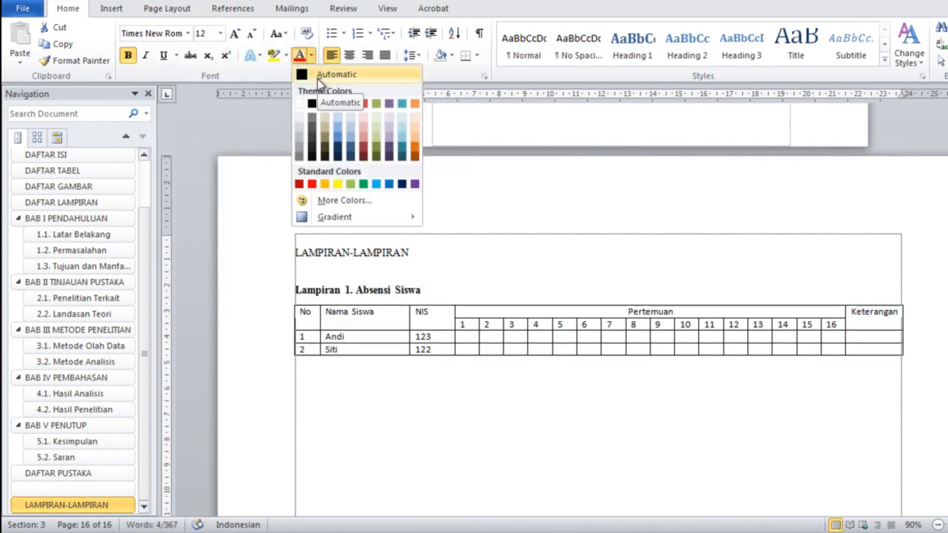
click(318, 75)
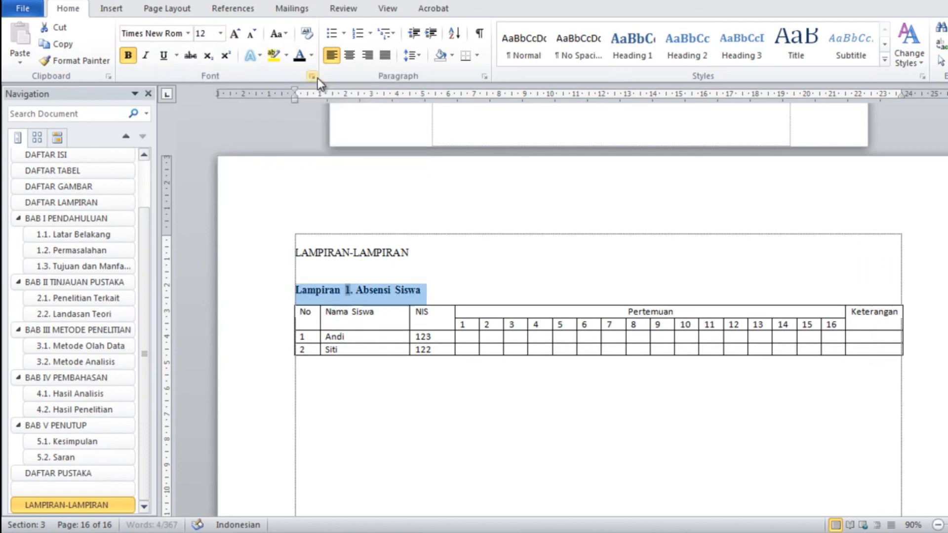
click(127, 56)
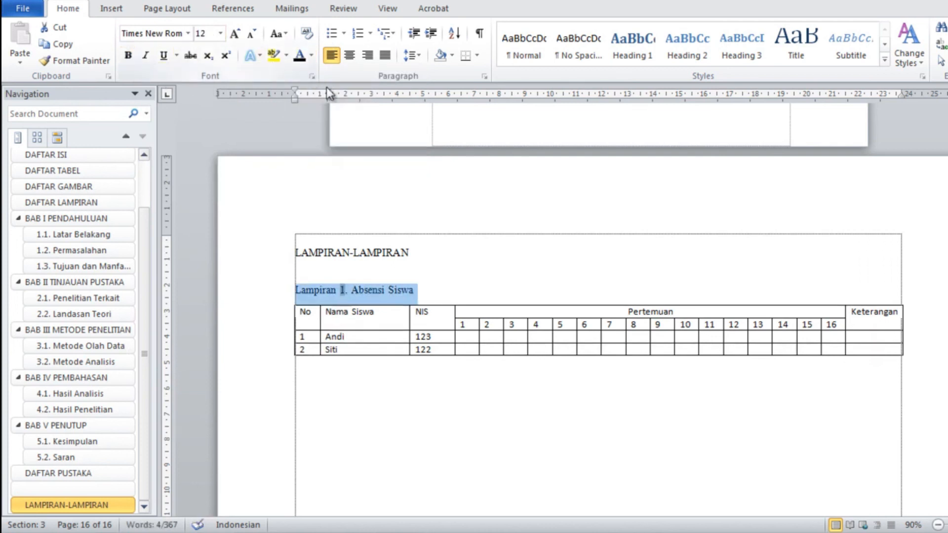
click(351, 58)
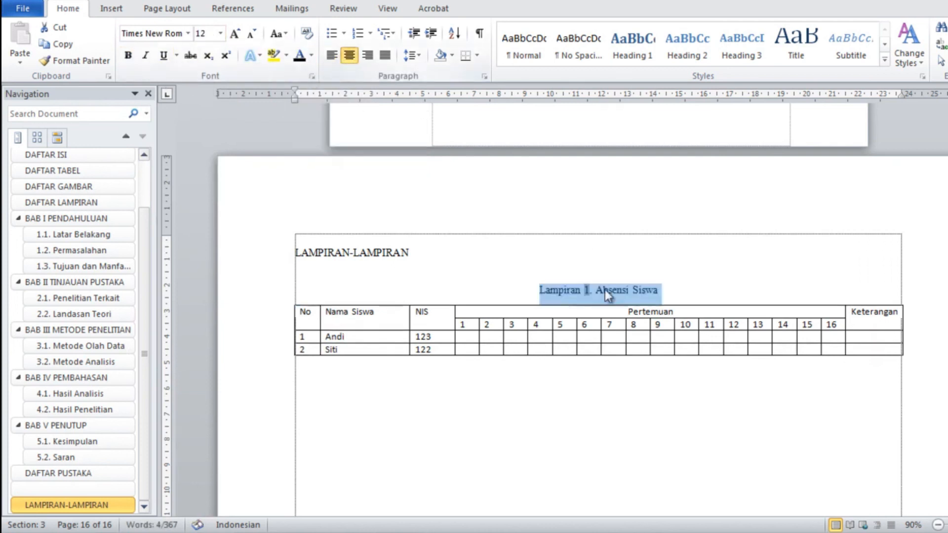
click(682, 298)
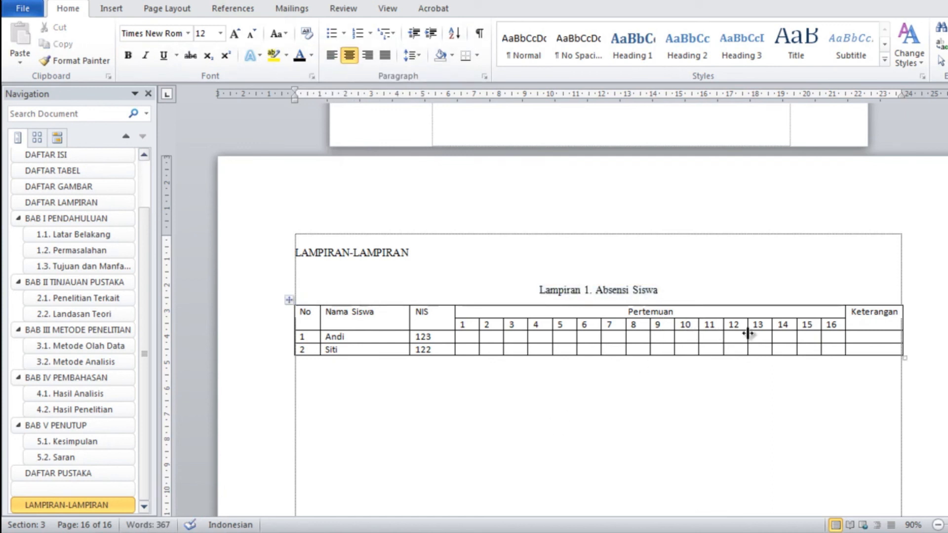
Place the insertion point at the end of the attendance table's page and remove the extra line that runs onto a new page
click(813, 395)
scroll(810, 393, down, 3)
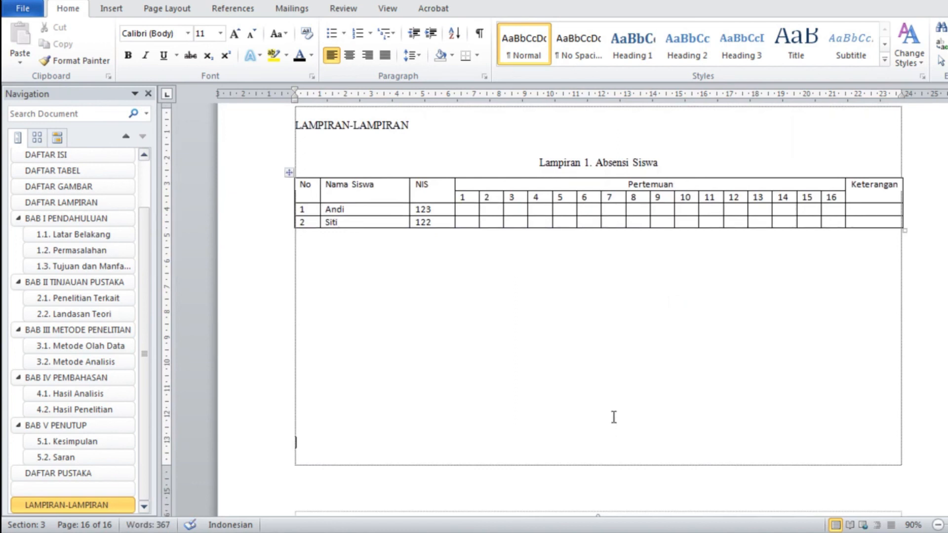
scroll(614, 417, down, 3)
scroll(615, 417, up, 3)
scroll(616, 420, down, 1)
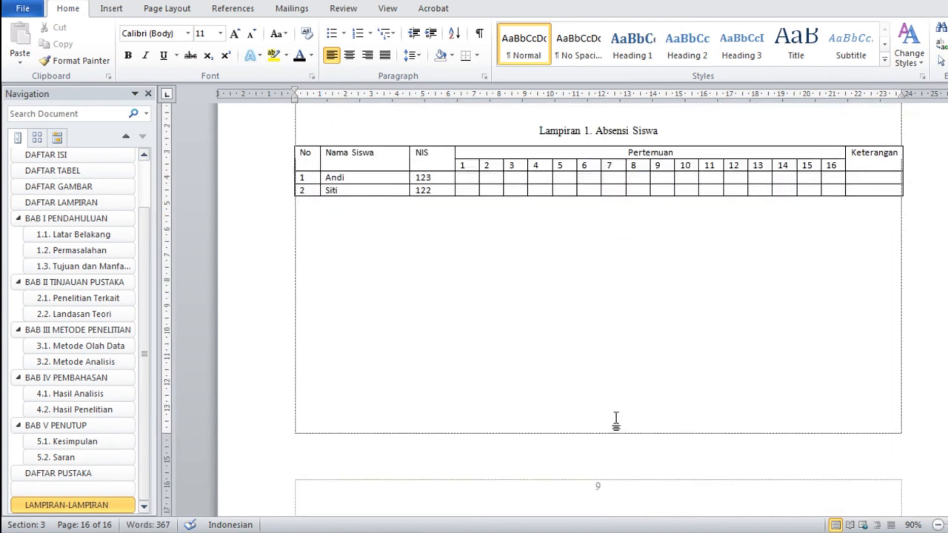
scroll(616, 419, down, 1)
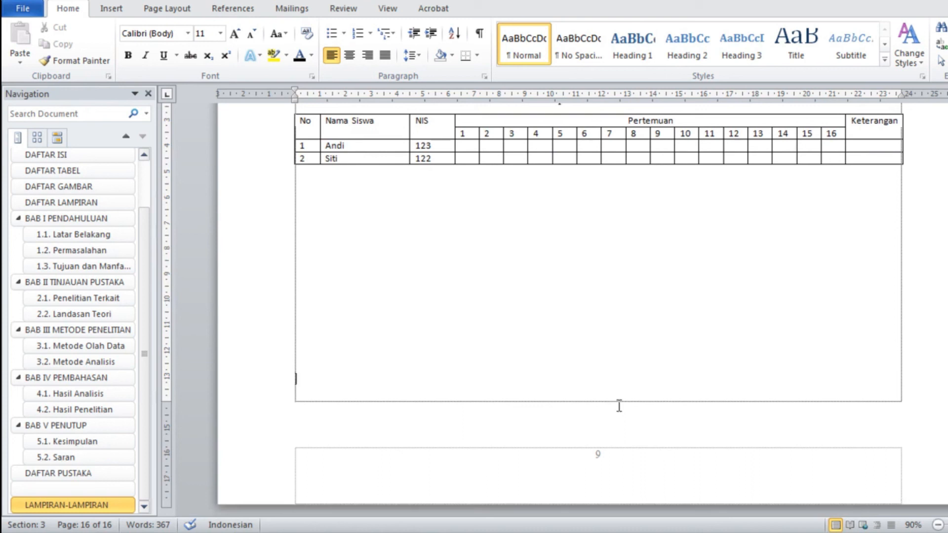
scroll(661, 364, up, 7)
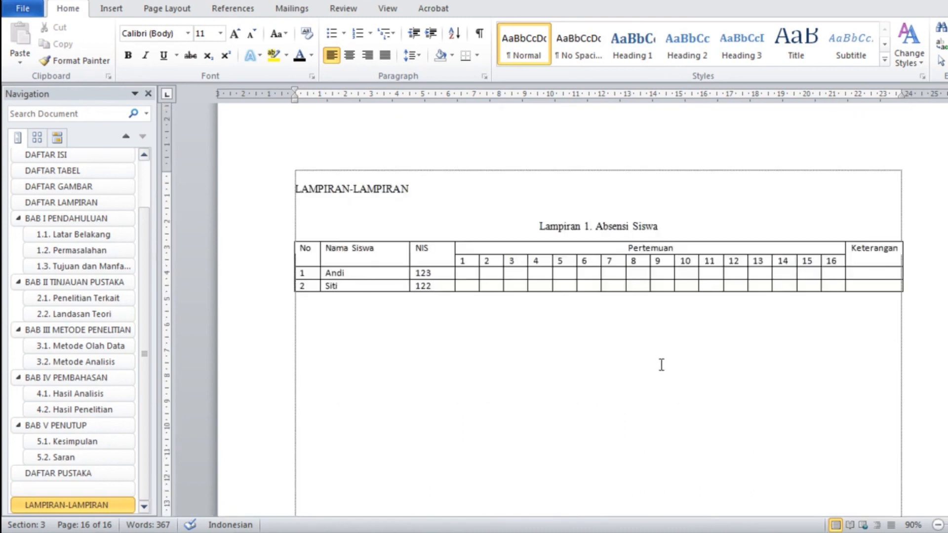
scroll(661, 364, down, 7)
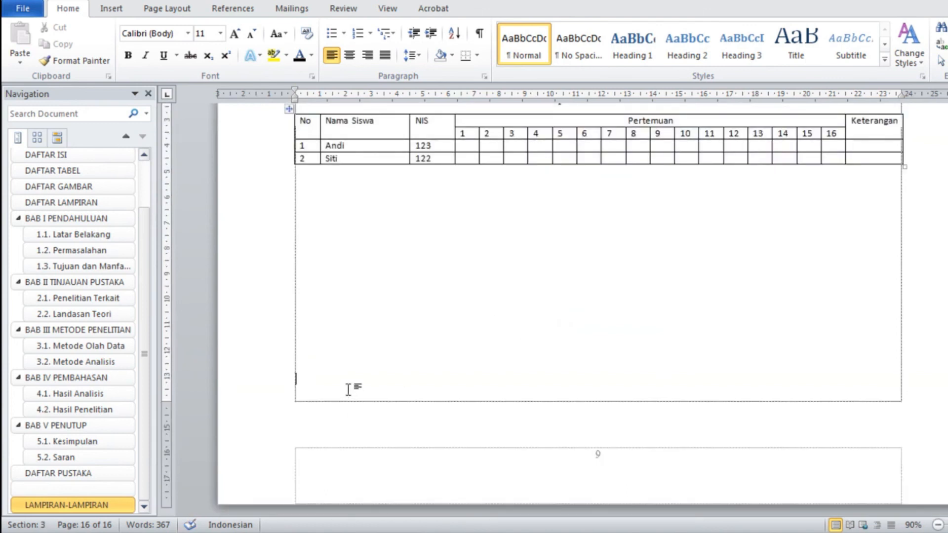
scroll(316, 395, down, 3)
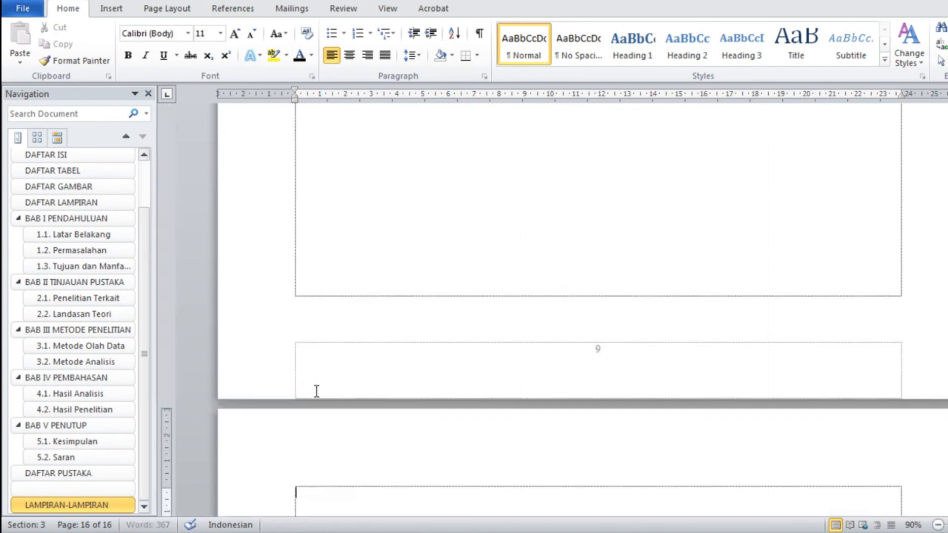
key(BackSpace)
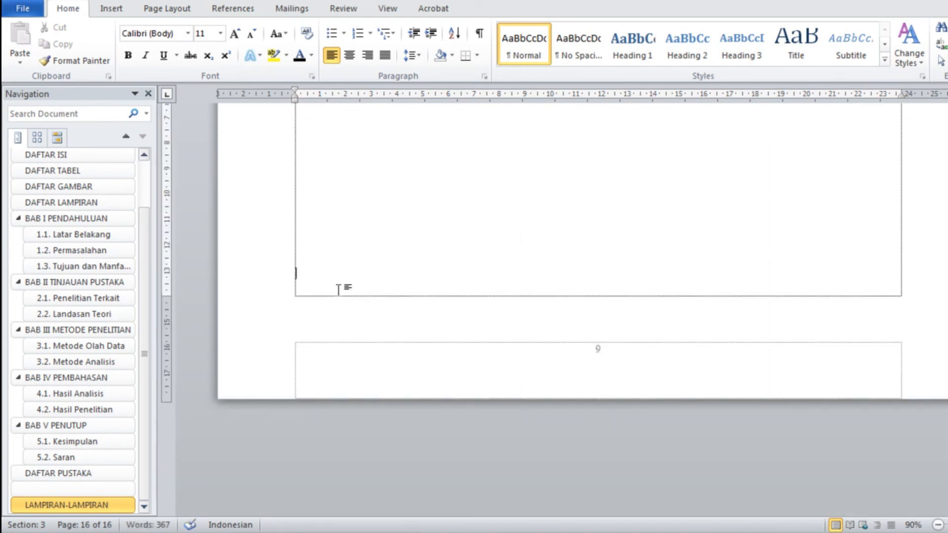
Insert a Next Page section break at the end of the attendance table's page
scroll(321, 345, up, 3)
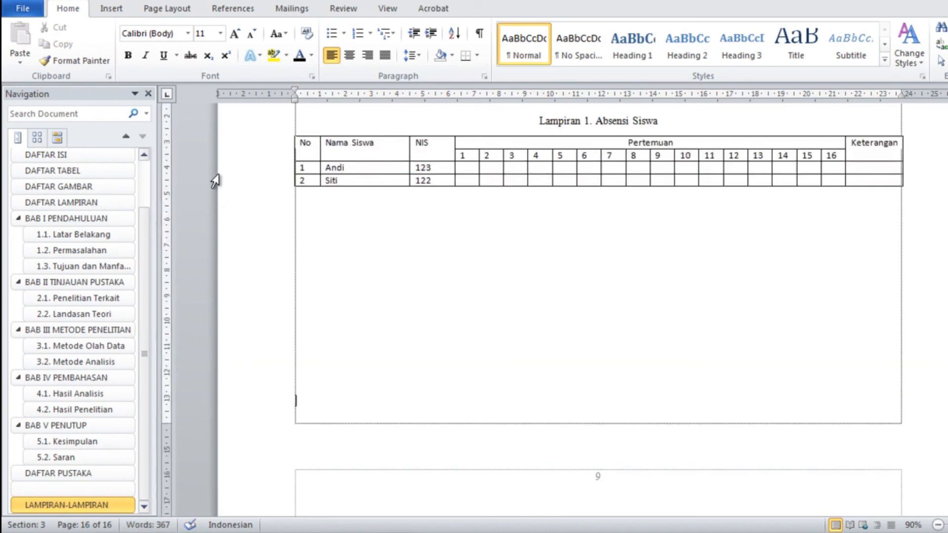
click(173, 16)
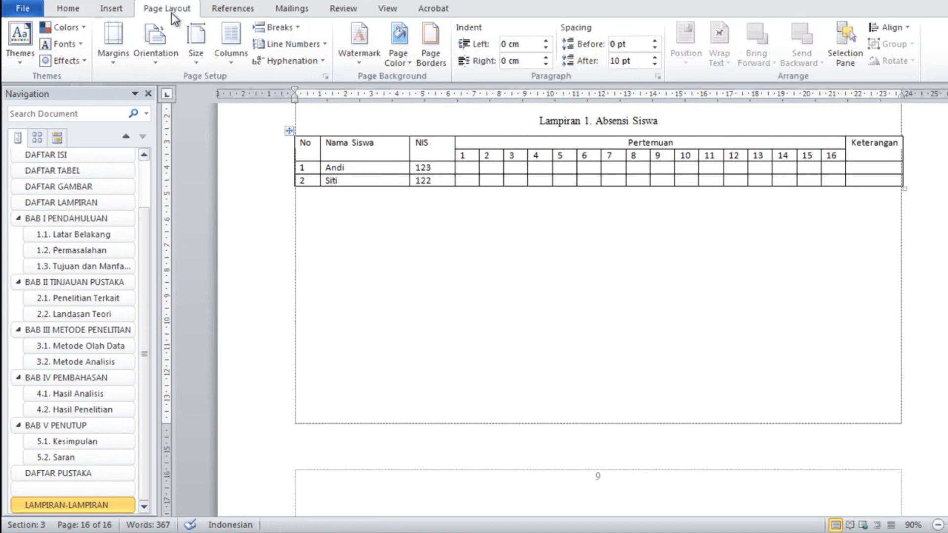
click(294, 26)
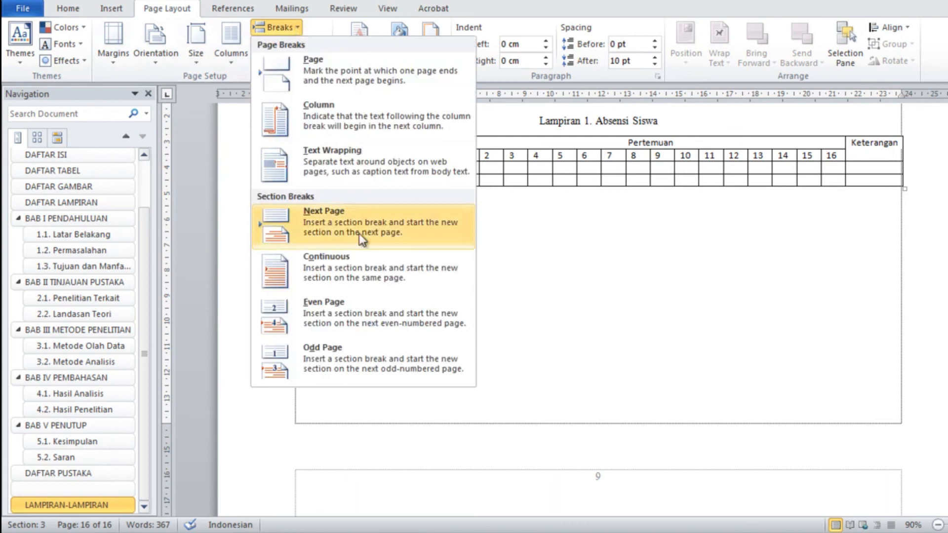
click(335, 221)
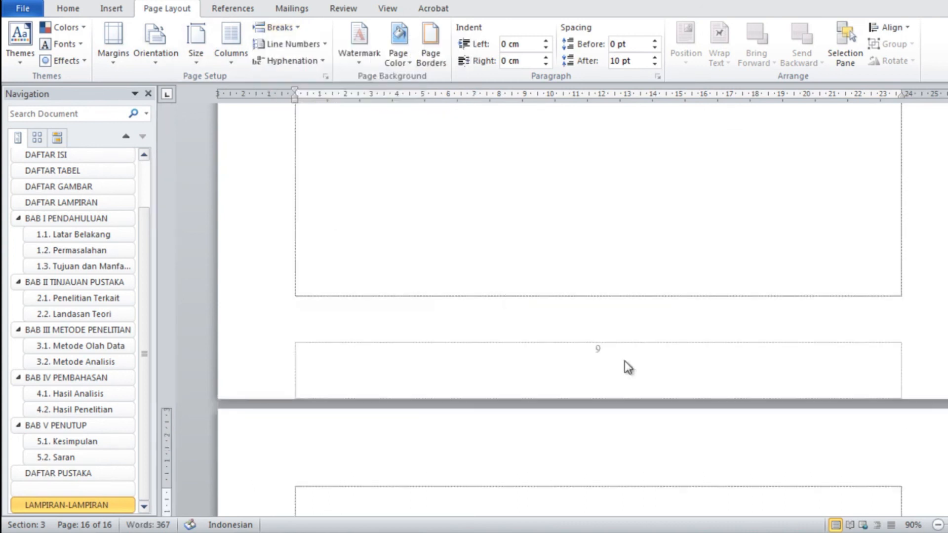
scroll(612, 354, down, 4)
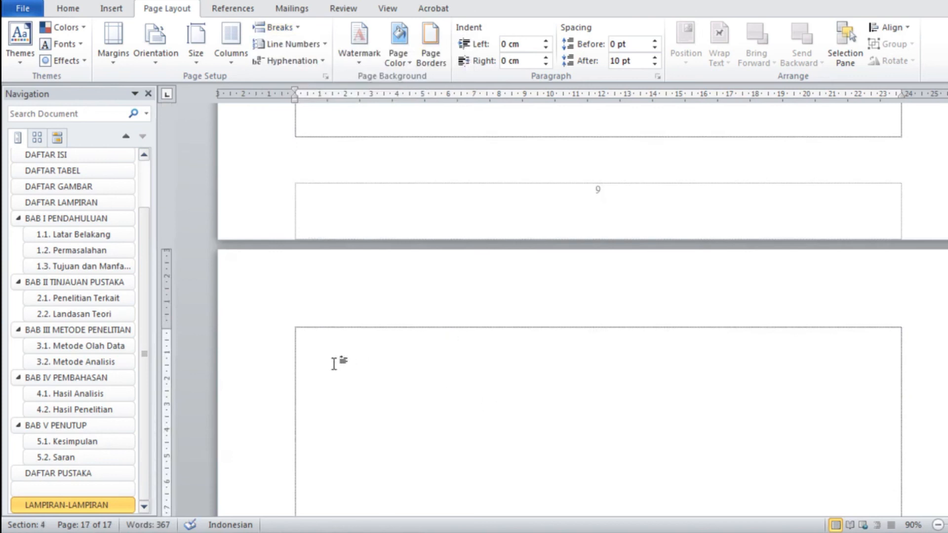
scroll(512, 361, up, 4)
scroll(511, 364, down, 5)
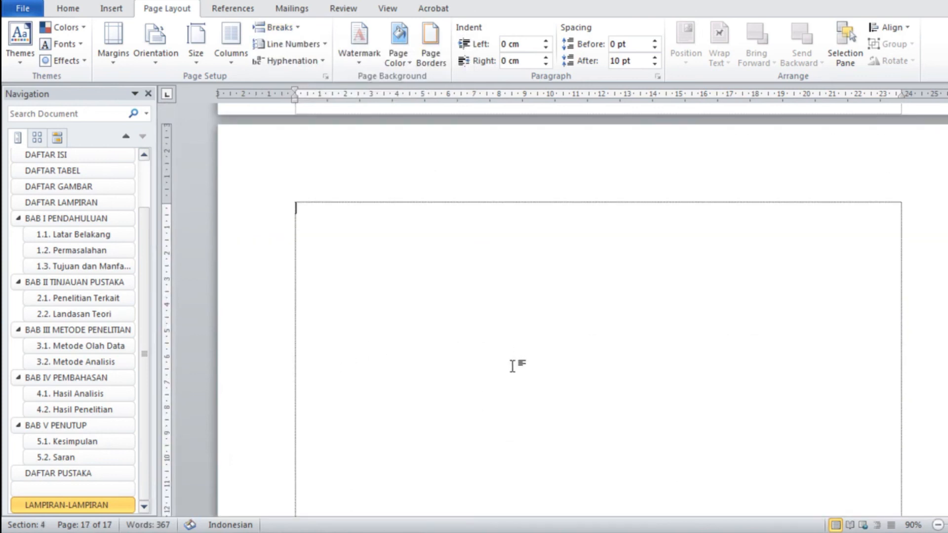
Set the page orientation of the new section after the attendance table to Portrait
scroll(511, 364, up, 1)
scroll(667, 304, up, 10)
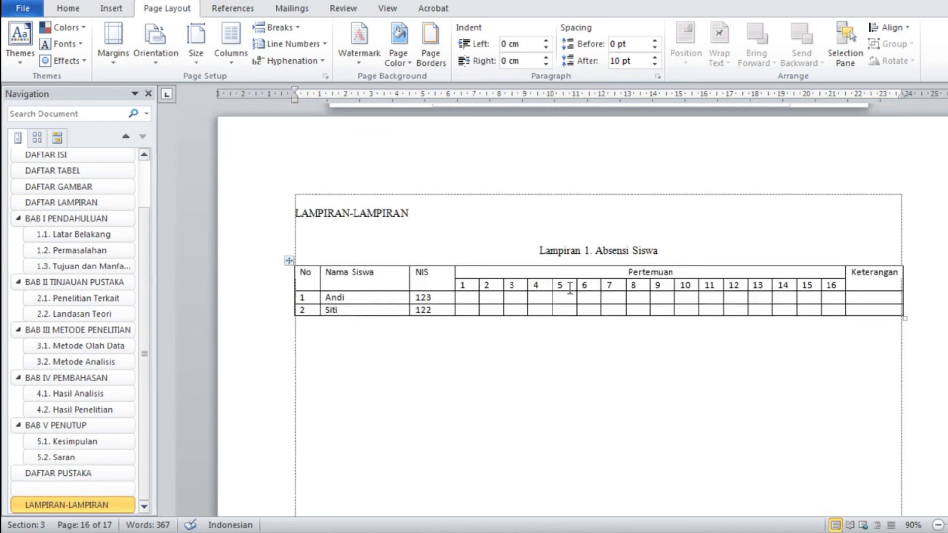
scroll(570, 289, down, 9)
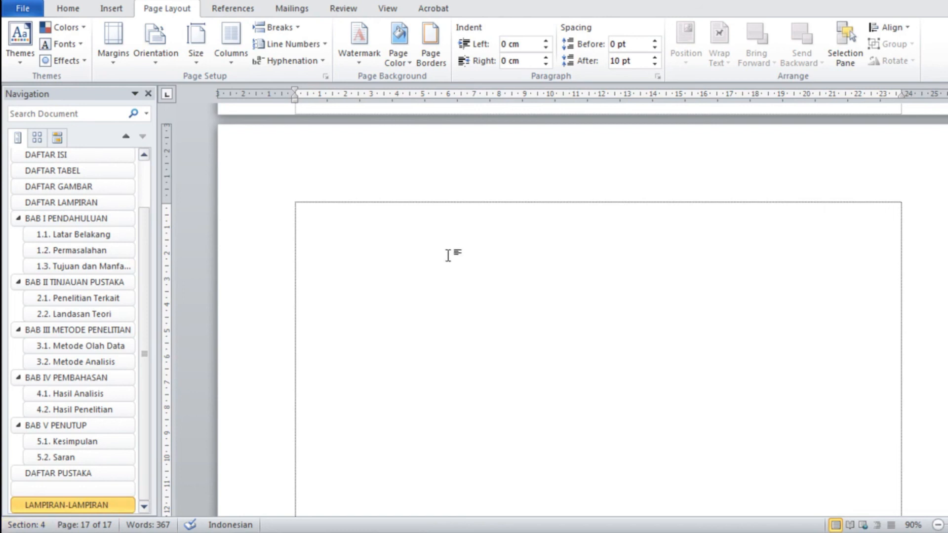
scroll(567, 276, up, 10)
scroll(569, 272, down, 5)
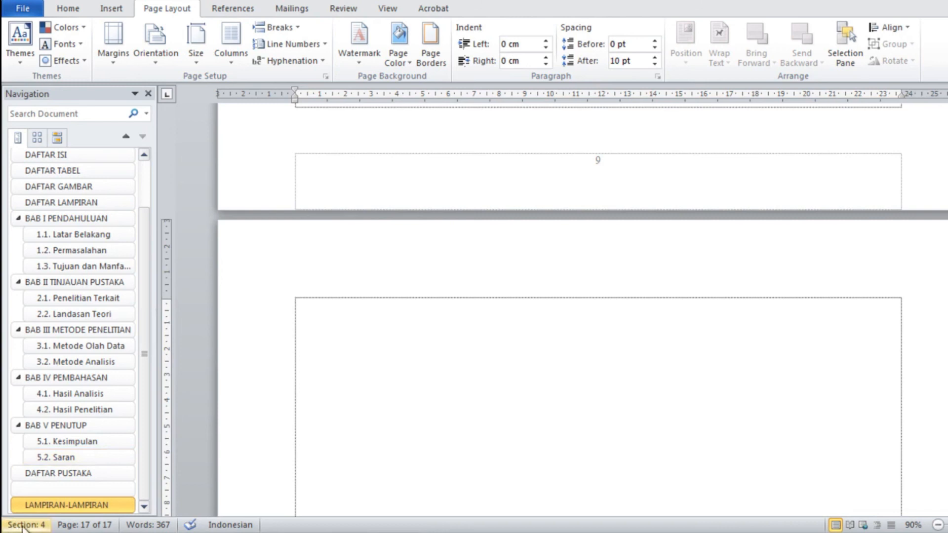
click(168, 60)
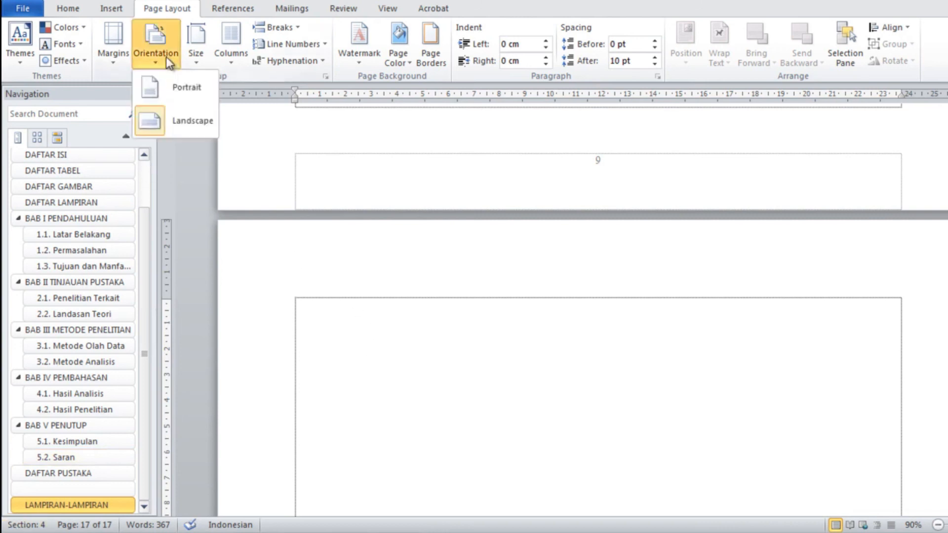
click(185, 88)
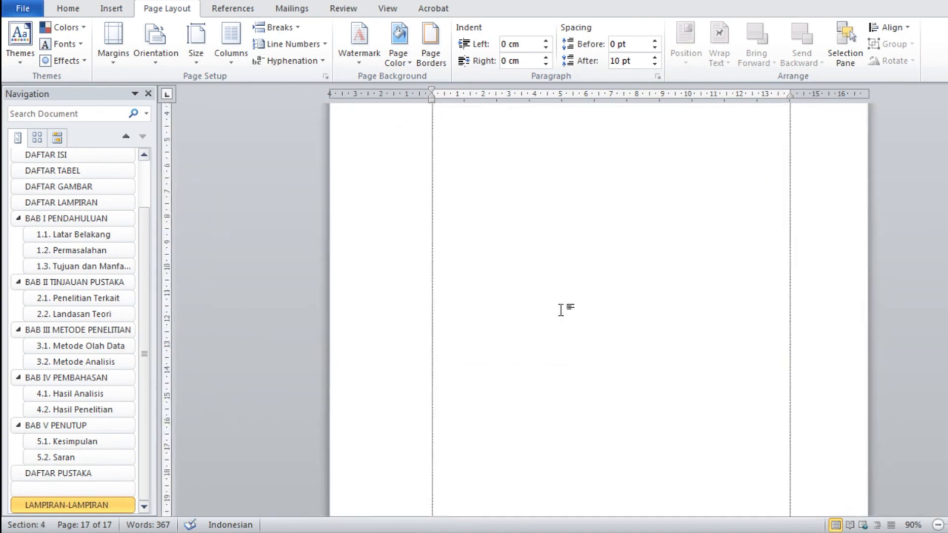
Set the page numbering of the new portrait section to start at 10
scroll(603, 153, up, 4)
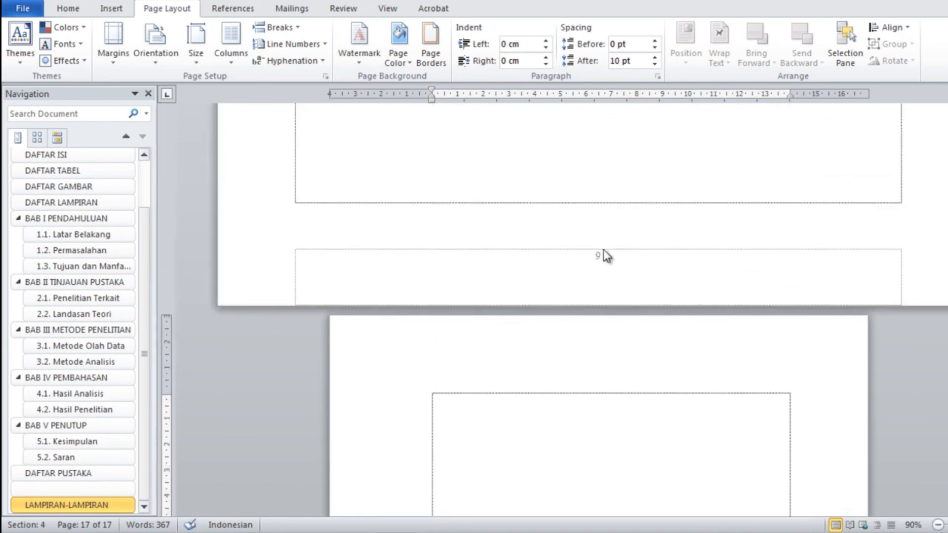
scroll(602, 257, up, 3)
scroll(611, 334, up, 6)
scroll(610, 335, down, 15)
scroll(610, 336, down, 12)
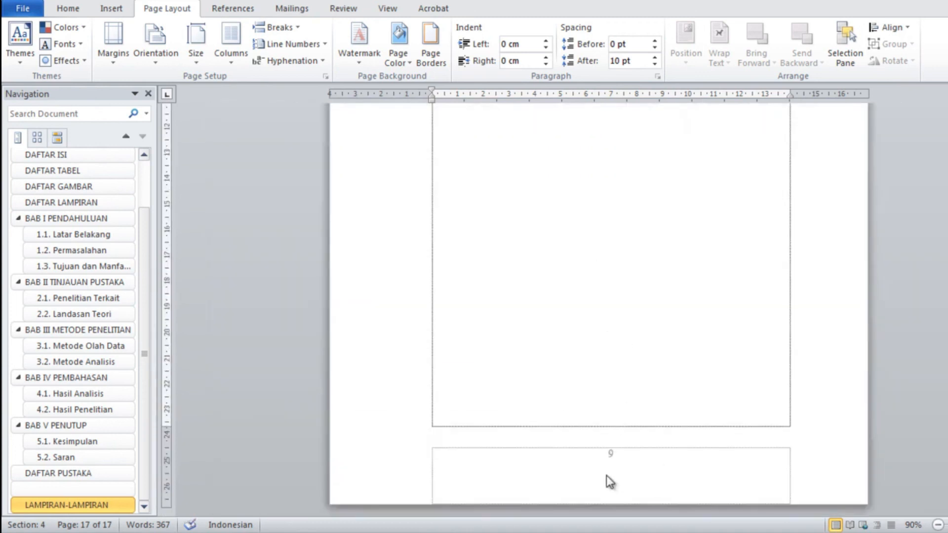
scroll(605, 368, up, 12)
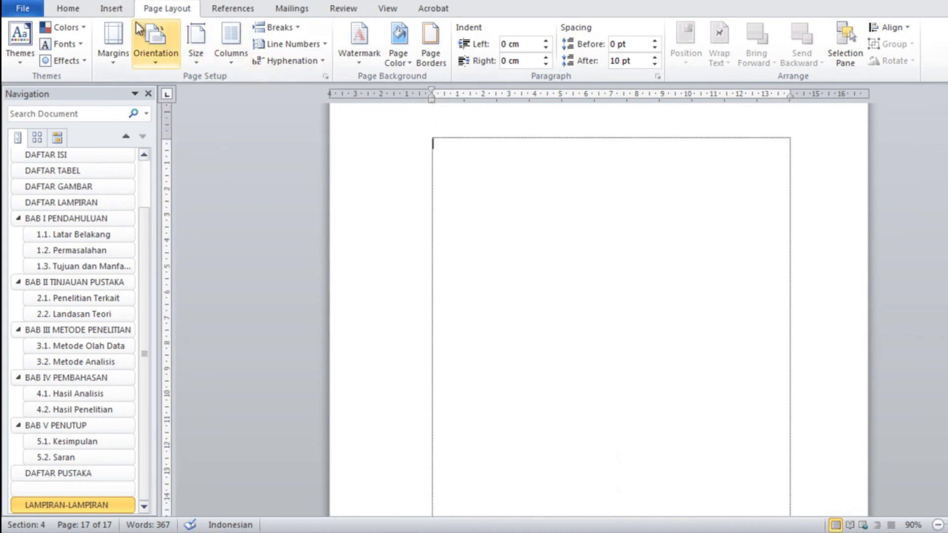
click(112, 9)
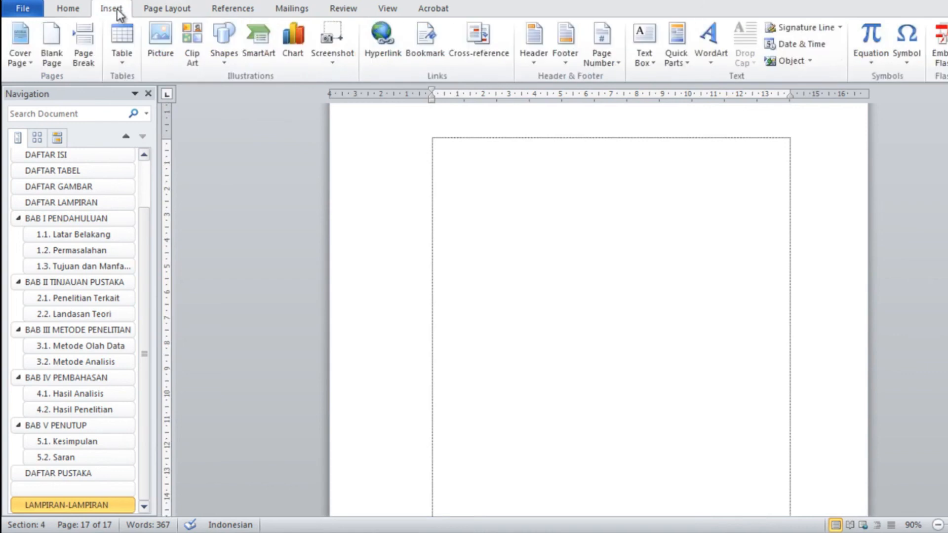
click(616, 63)
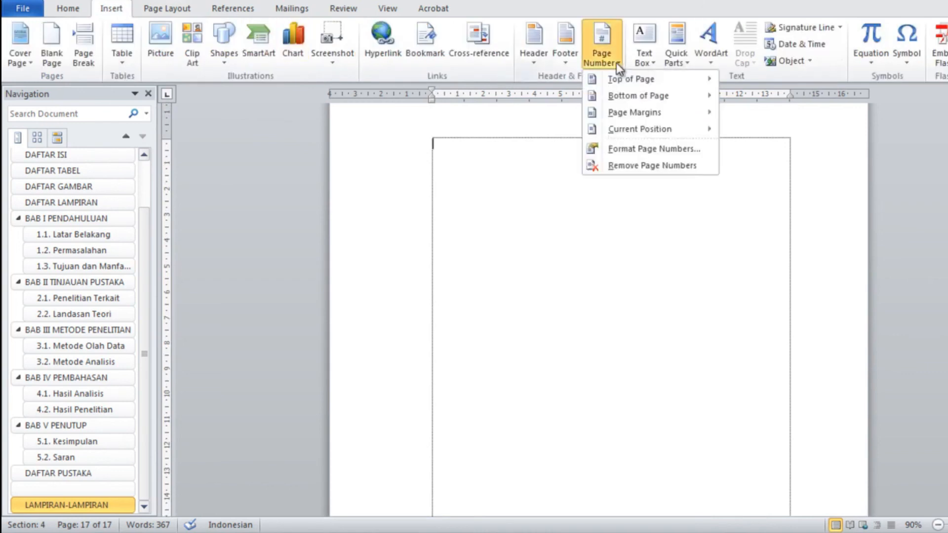
click(647, 148)
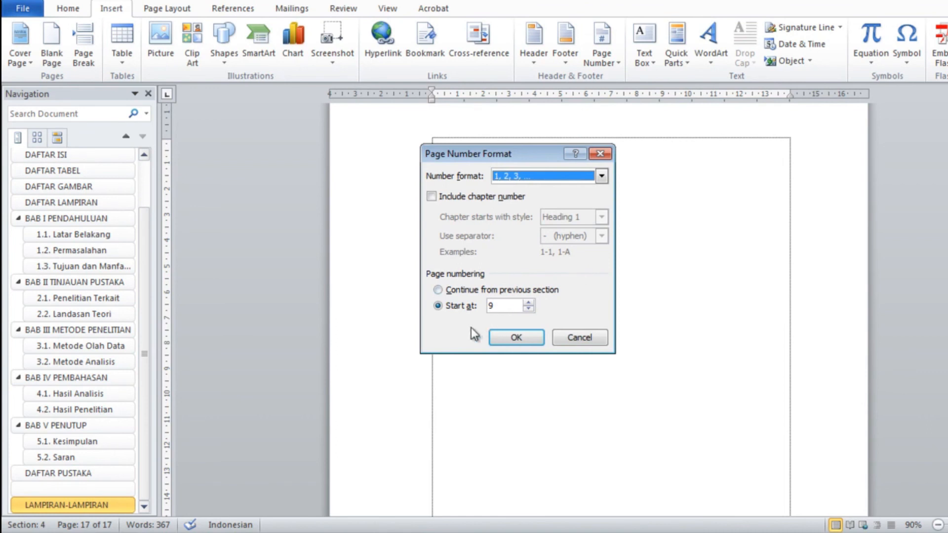
click(529, 304)
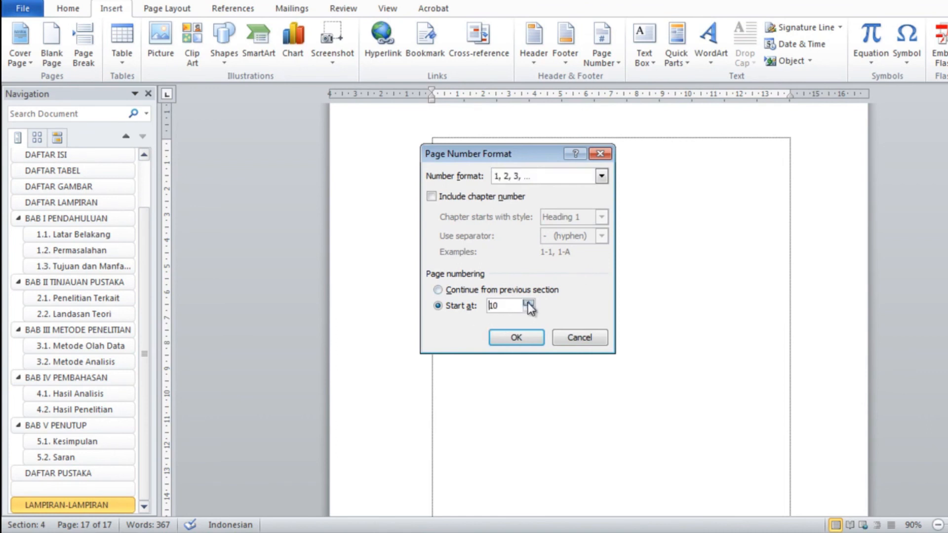
click(515, 337)
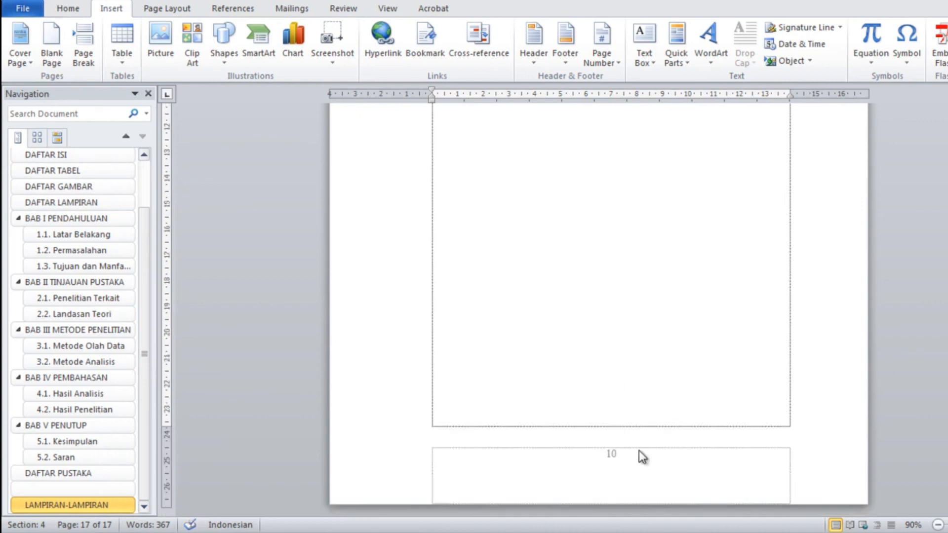
Enter the title Dokumentasi Foto at the start of the portrait page and begin a new line below it
scroll(639, 450, up, 8)
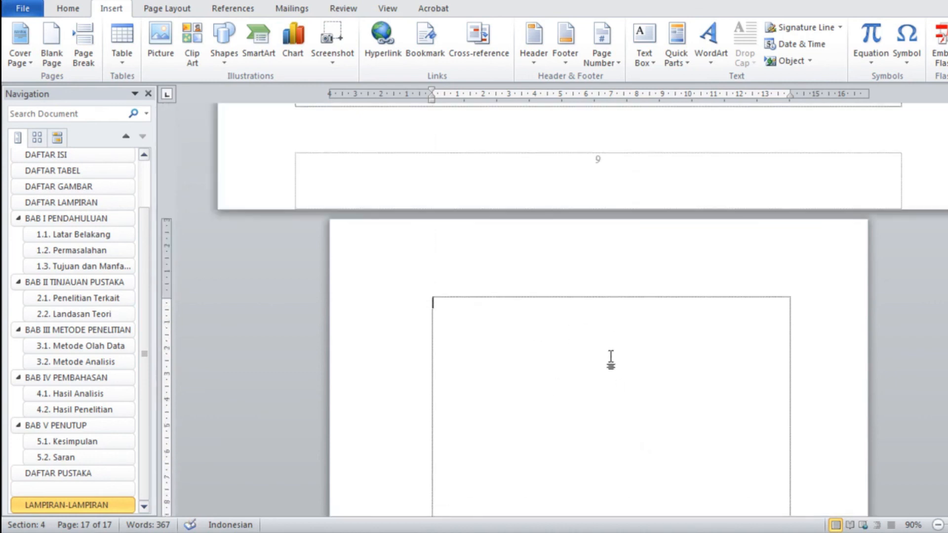
key(Return)
text(Doku)
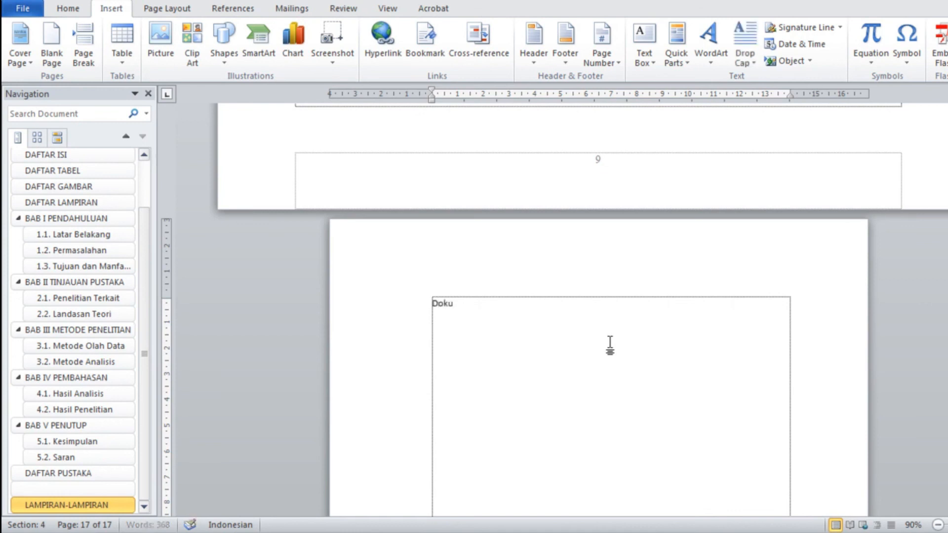
text(mentasi Foto)
key(Return)
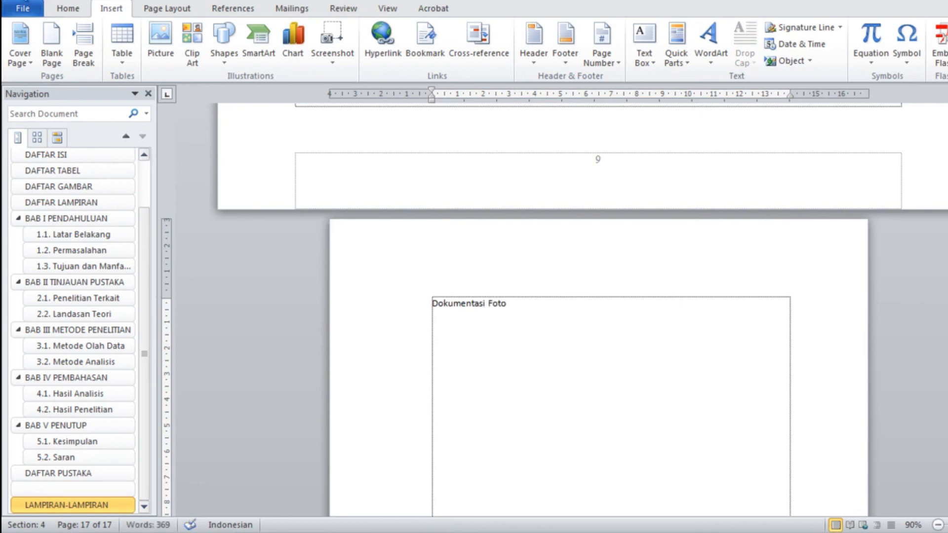
click(161, 46)
drag(452, 119, 454, 165)
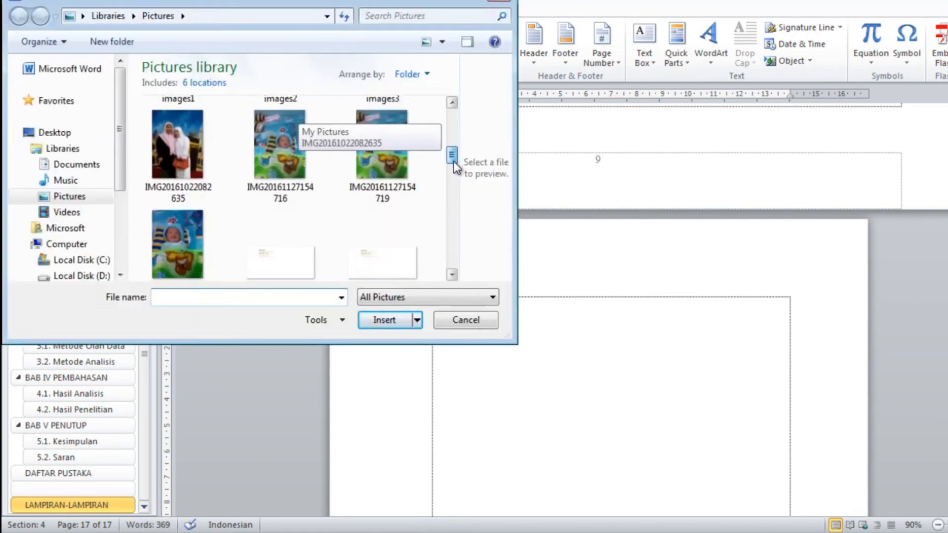
click(200, 165)
click(401, 323)
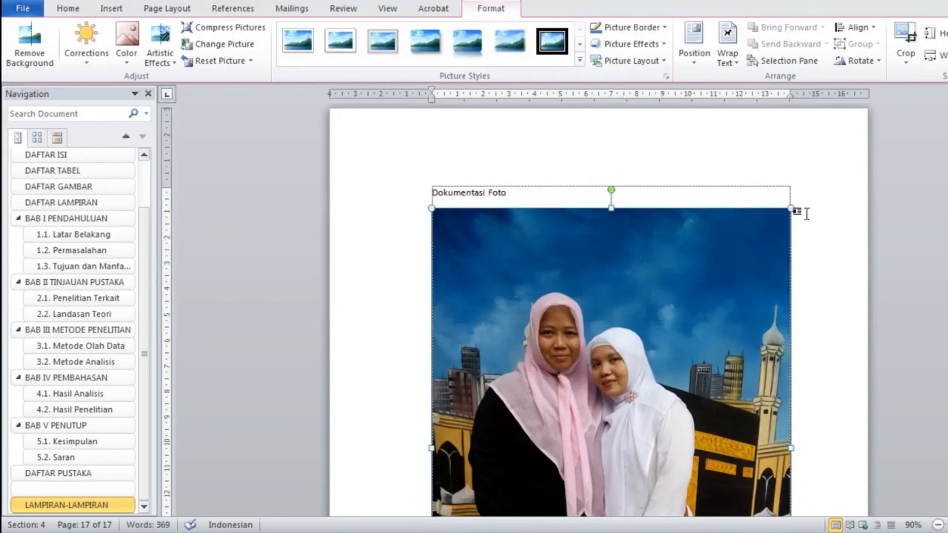
Shrink the inserted photo proportionally to about 6.5 cm wide and center it on the page
drag(730, 300, 618, 412)
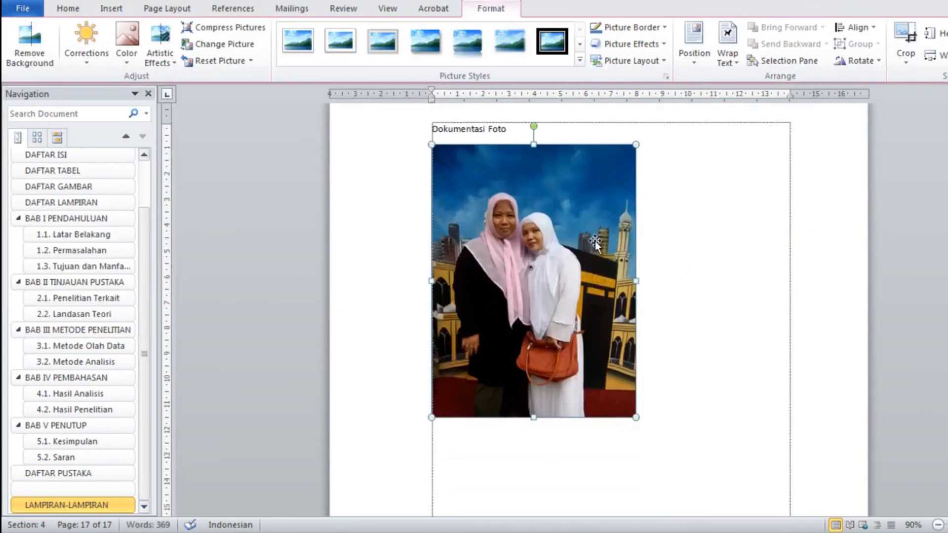
drag(637, 143, 597, 203)
click(68, 9)
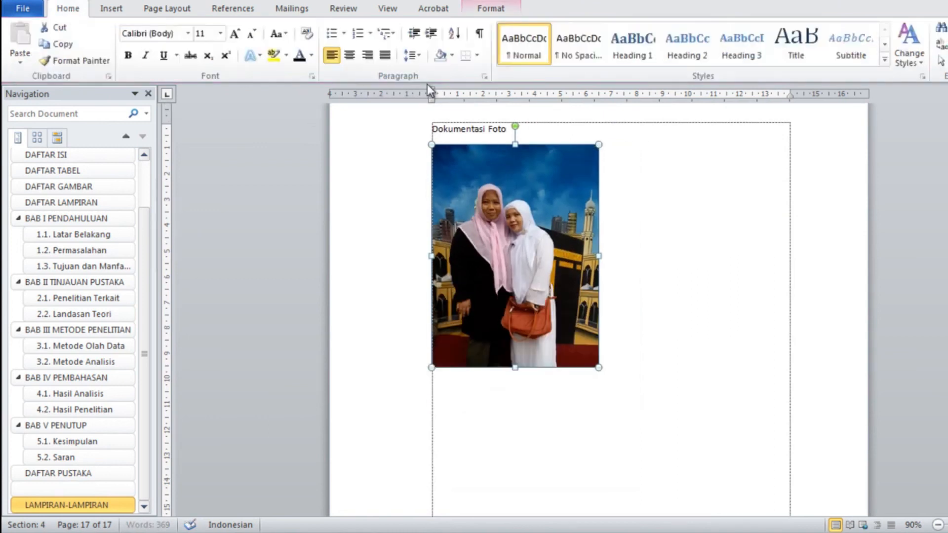
click(350, 55)
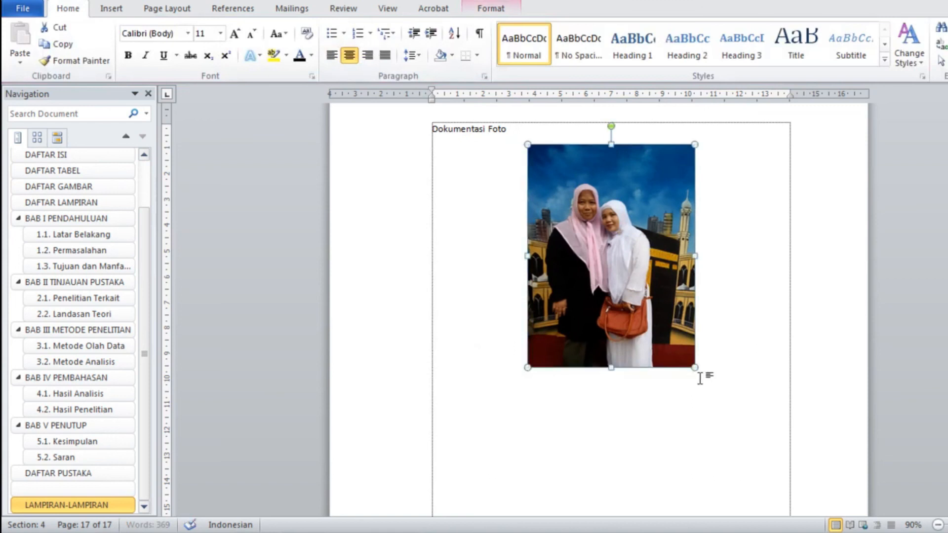
Add the centered text Foto 1 on a new line below the photo
click(717, 381)
key(Return)
text(F)
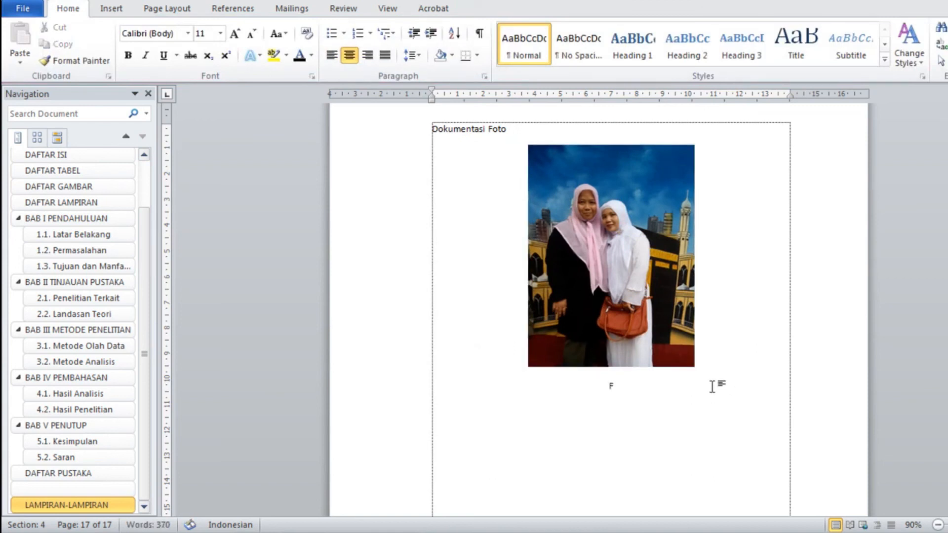
text(oto 1)
scroll(760, 319, up, 1)
scroll(760, 319, down, 8)
scroll(577, 350, up, 2)
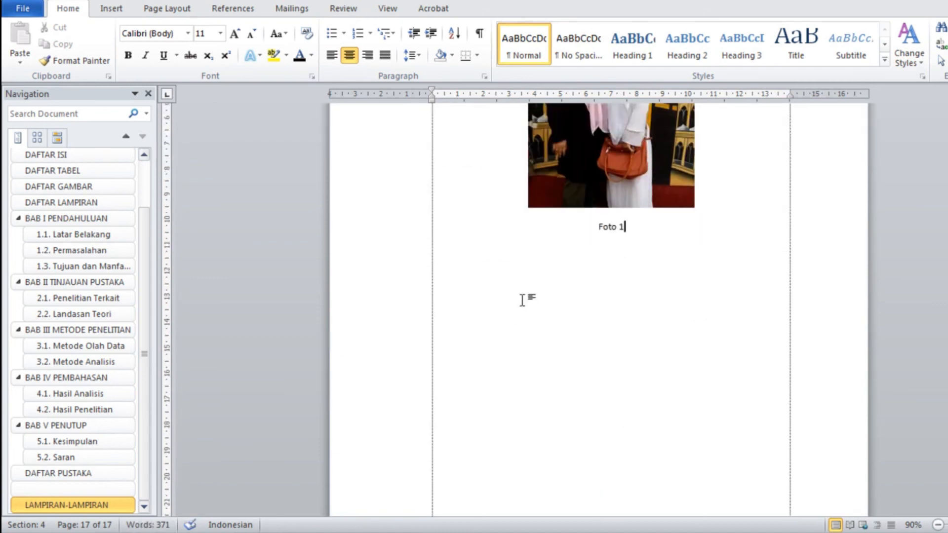
scroll(662, 358, up, 4)
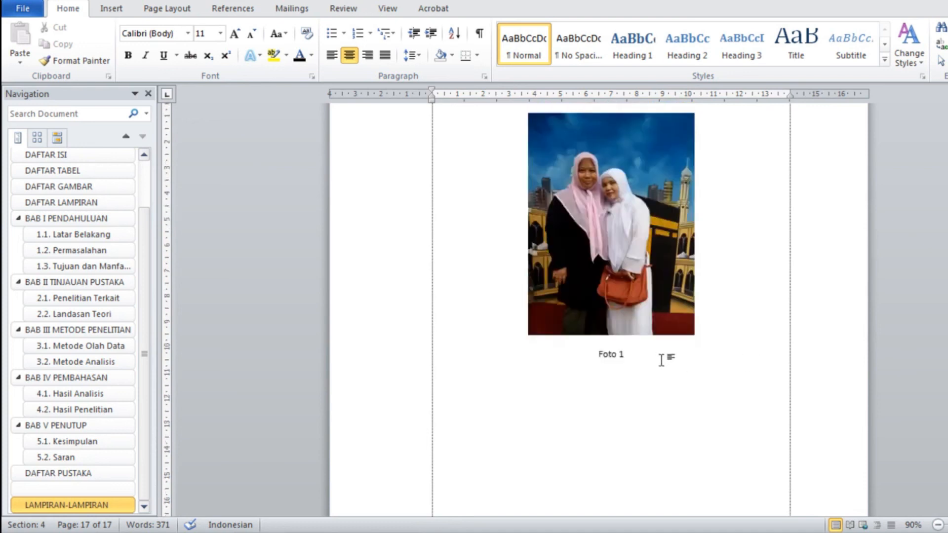
scroll(630, 438, up, 4)
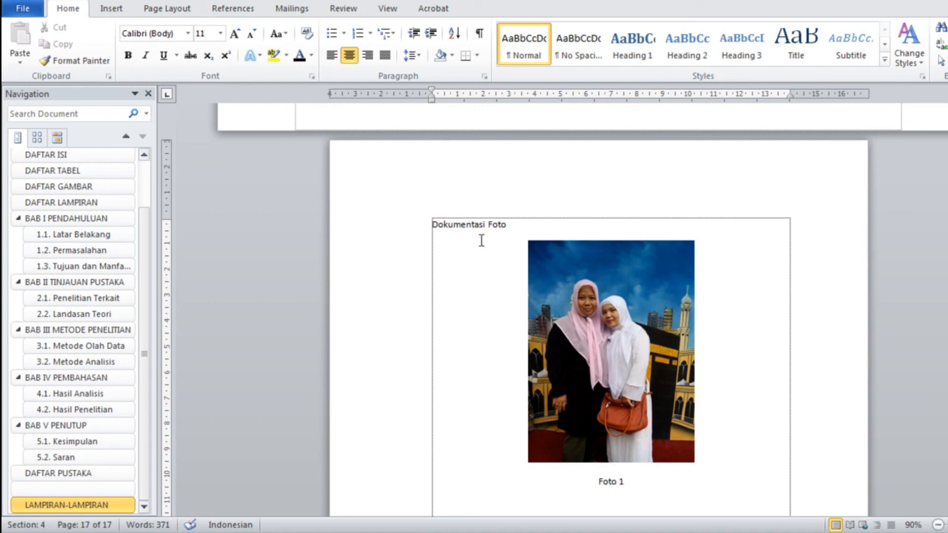
Insert a caption with the label Lampiran before the title Dokumentasi Foto, with a period after the caption number
click(428, 225)
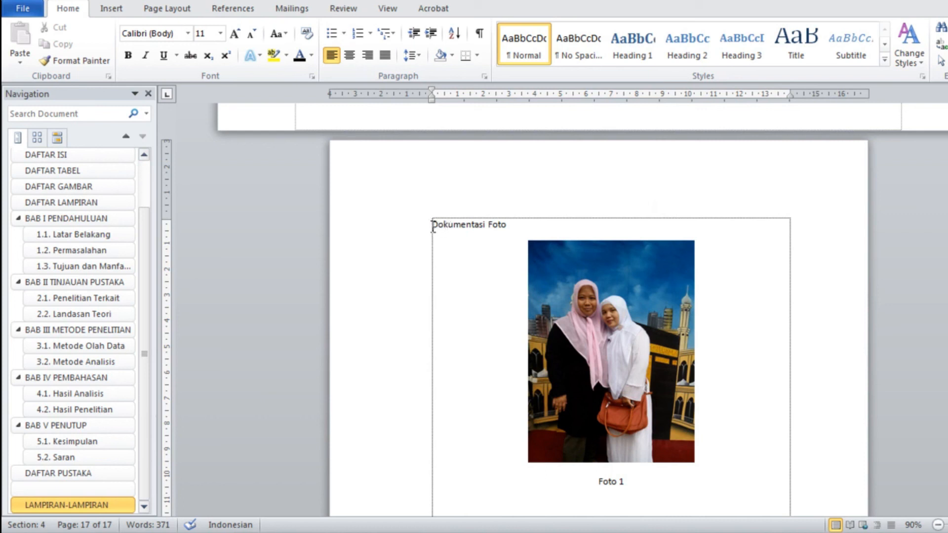
click(226, 11)
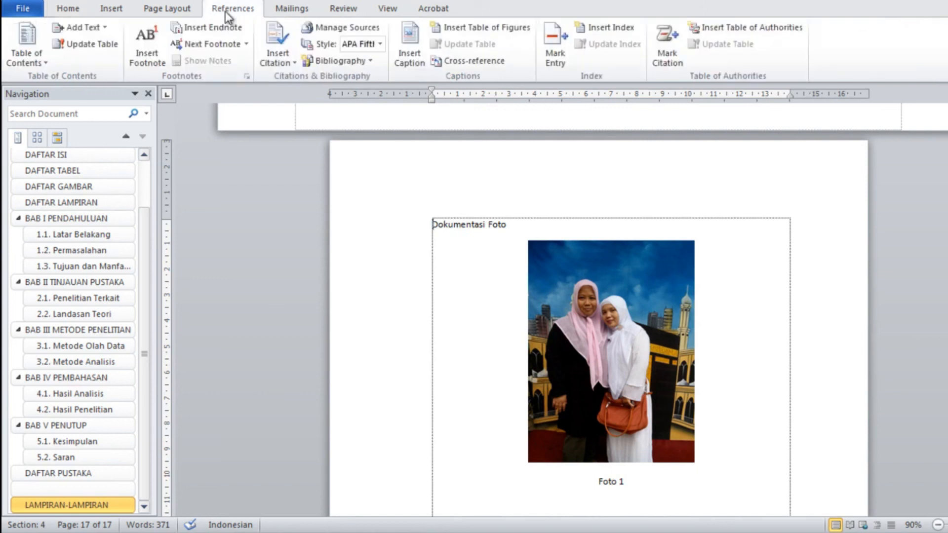
click(407, 64)
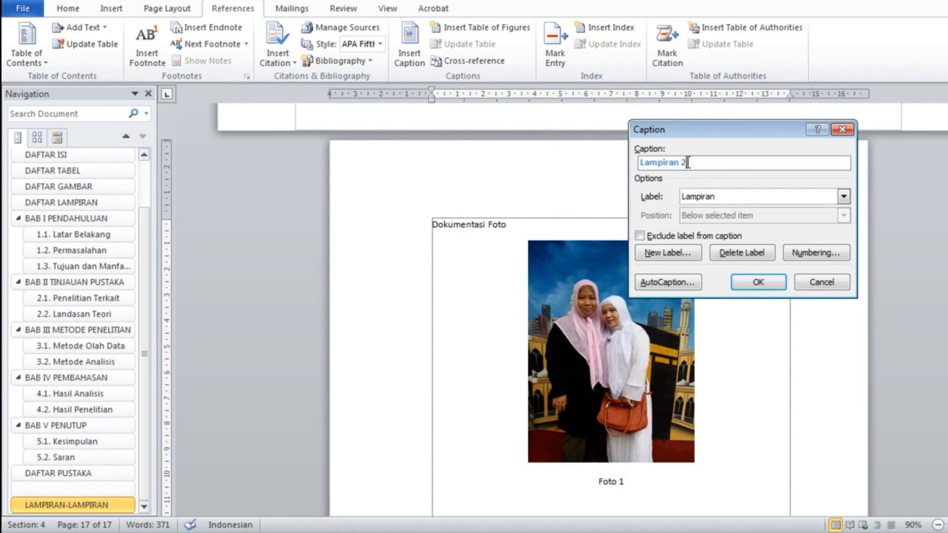
click(763, 279)
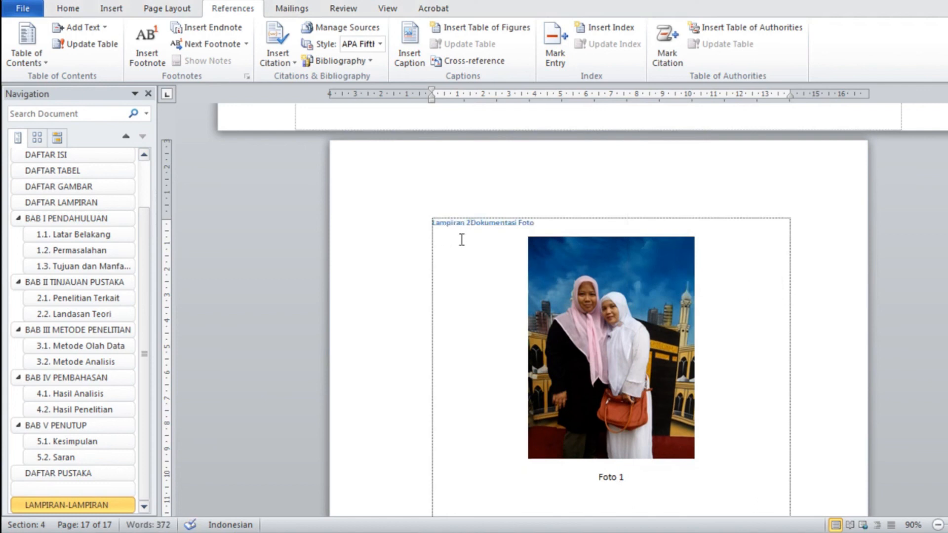
text(.)
Format the caption Lampiran 2. Dokumentasi Foto as centered, black, not bold, Times New Roman 12
drag(521, 223, 419, 225)
click(76, 10)
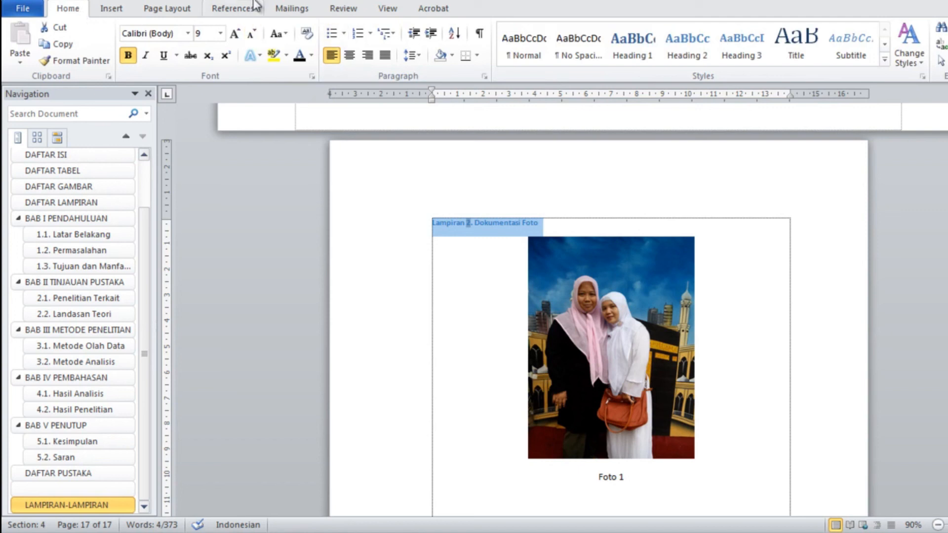
click(348, 55)
click(302, 58)
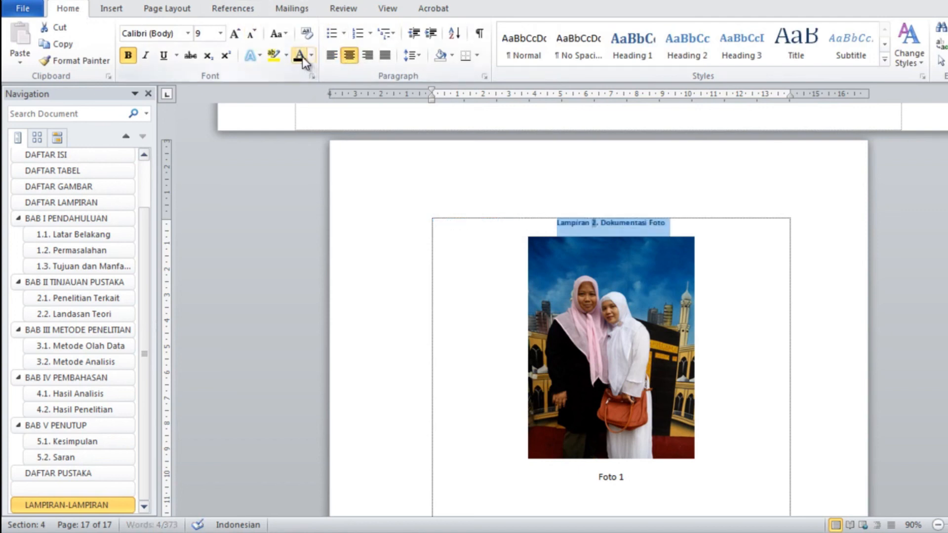
click(128, 55)
click(190, 33)
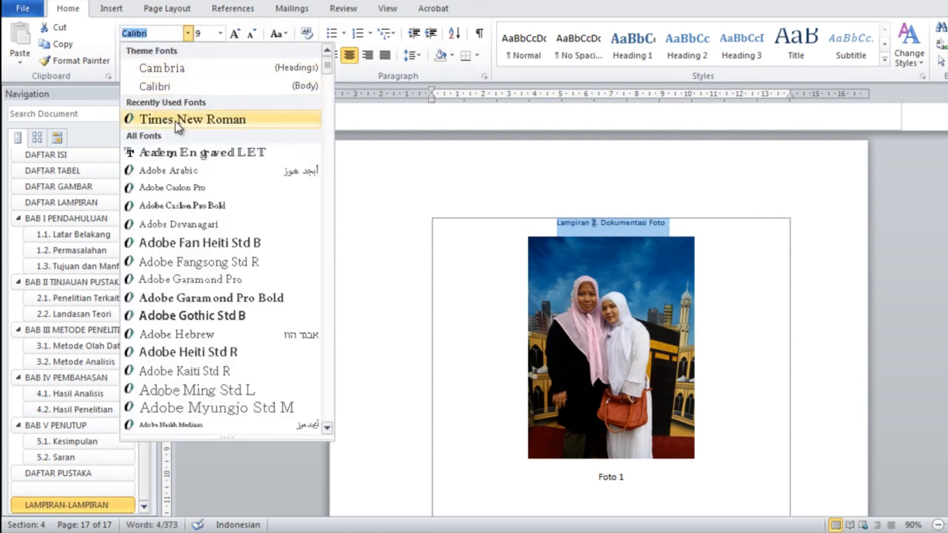
click(225, 122)
click(221, 33)
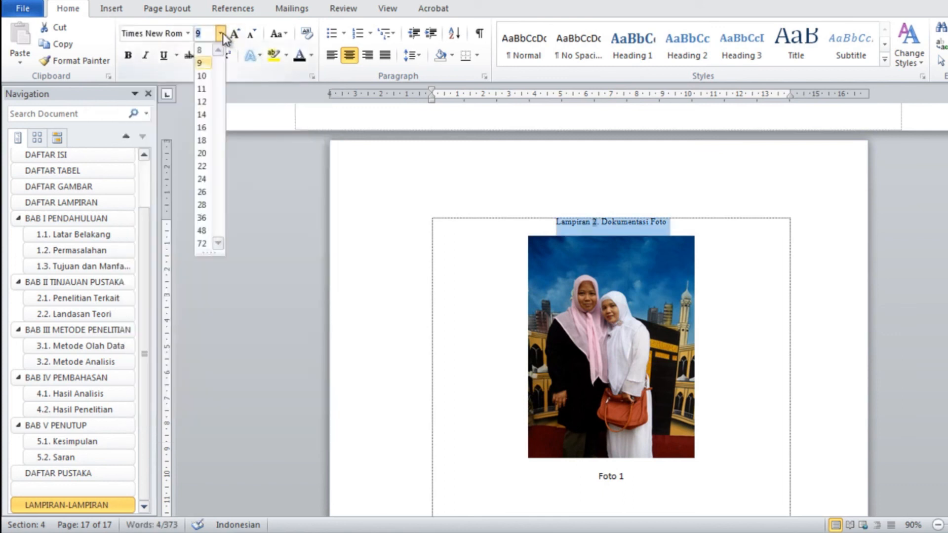
click(205, 103)
click(728, 248)
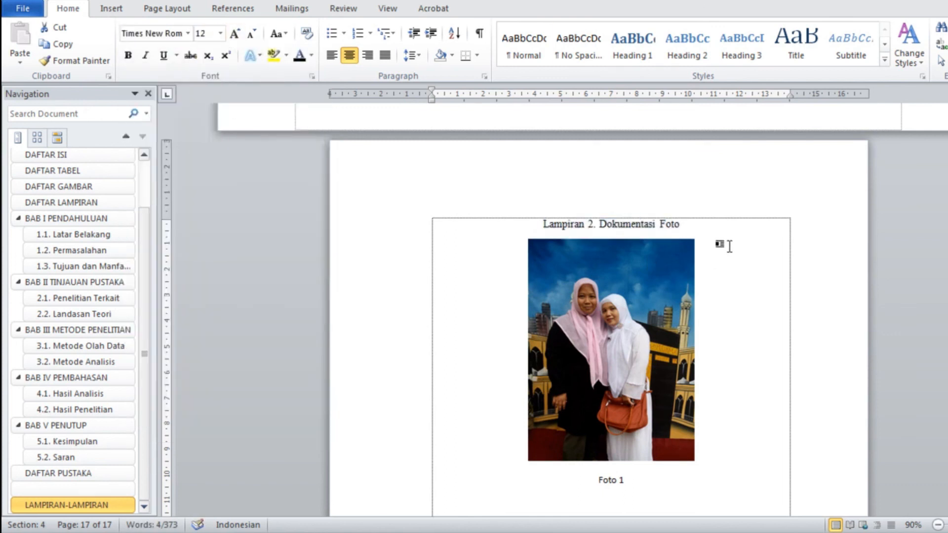
scroll(730, 244, up, 10)
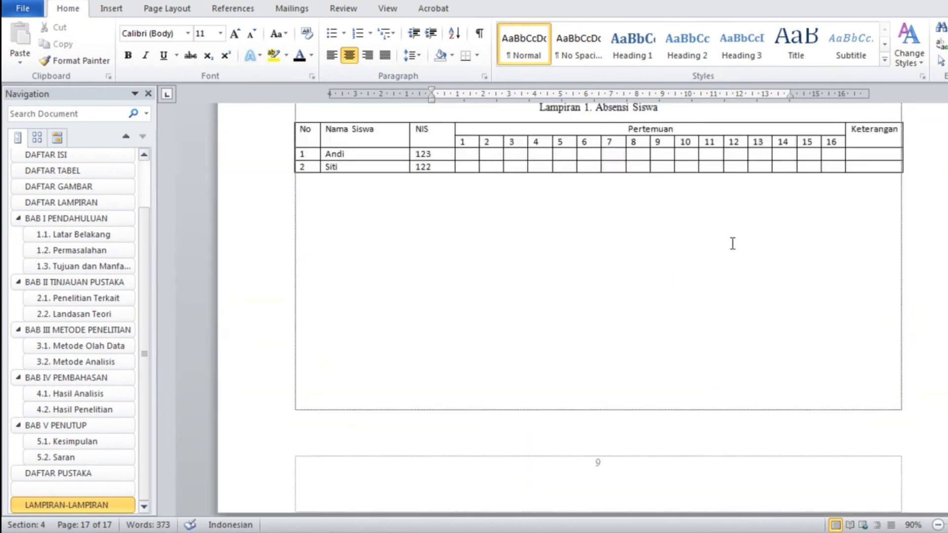
Review the LAMPIRAN-LAMPIRAN pages, checking the Lampiran captions above the attendance table and the photo
scroll(733, 243, up, 3)
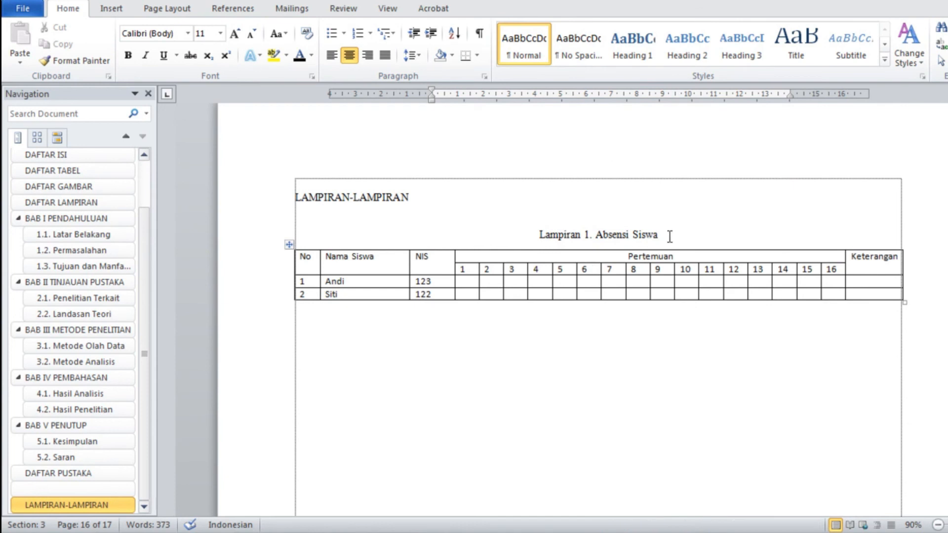
scroll(669, 236, down, 8)
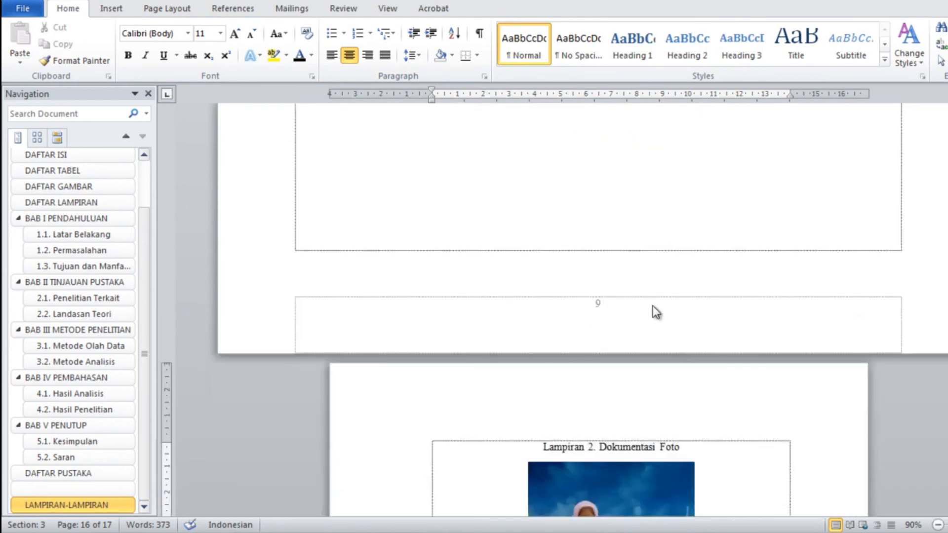
scroll(653, 306, down, 4)
scroll(688, 334, down, 15)
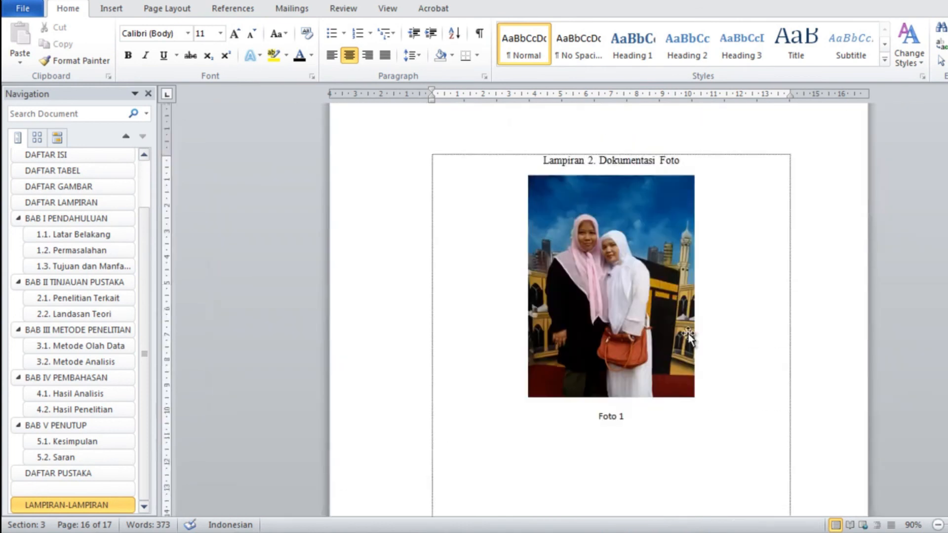
scroll(623, 400, up, 20)
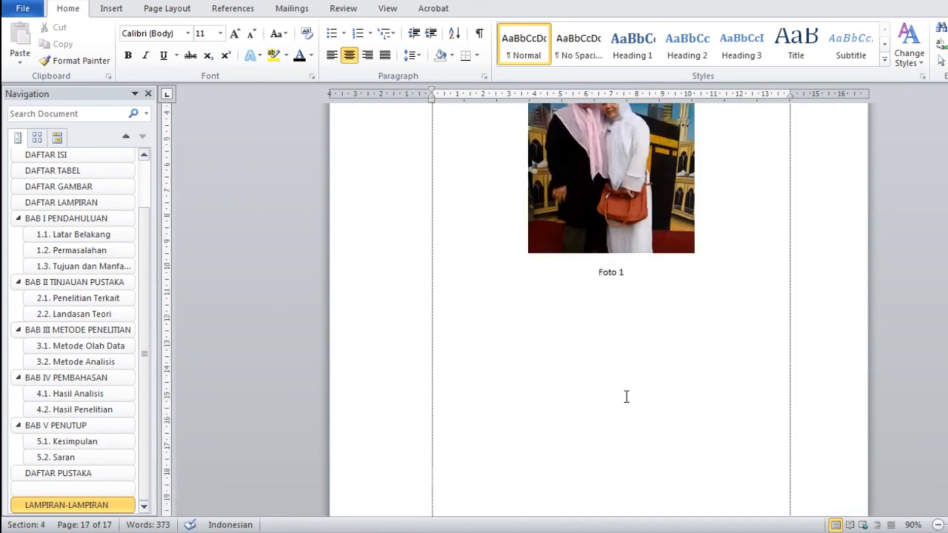
scroll(629, 394, up, 8)
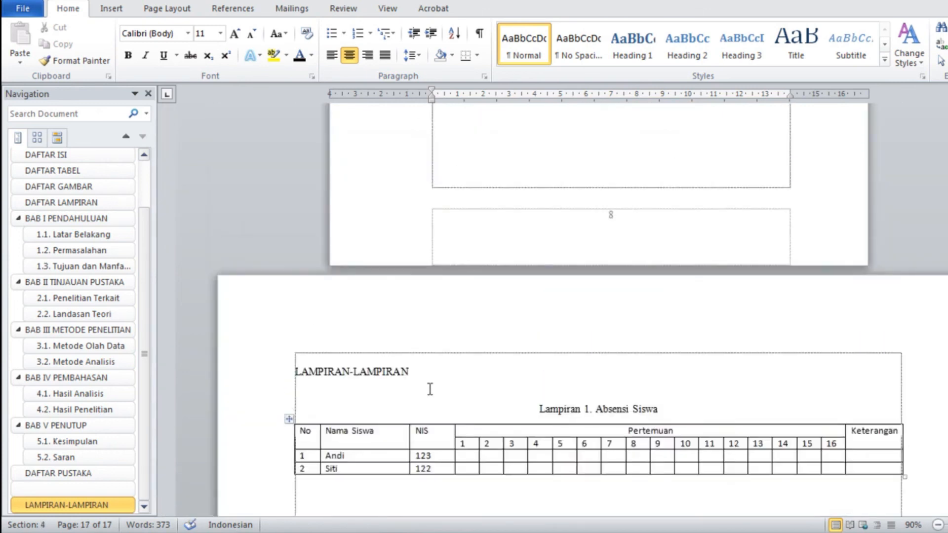
click(418, 371)
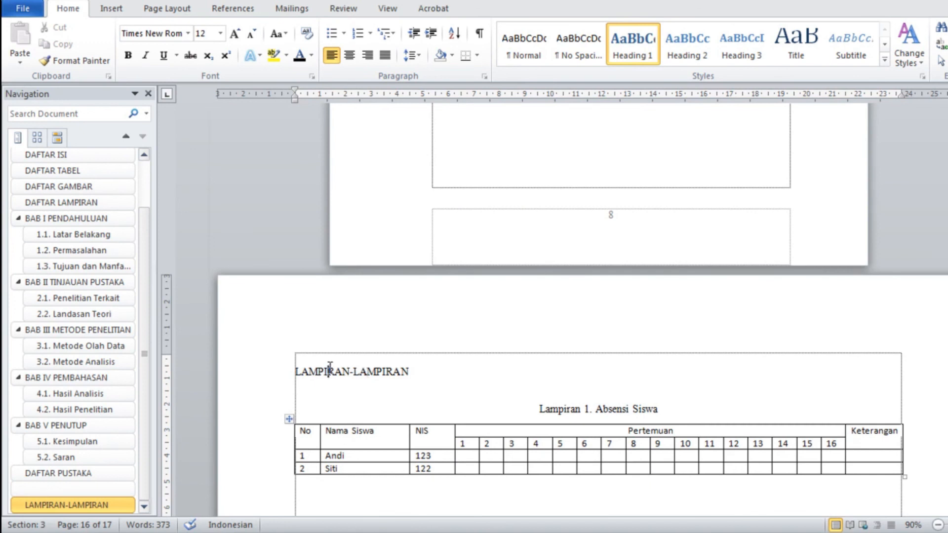
Go to the DAFTAR LAMPIRAN page and place an empty line directly below its heading
click(94, 203)
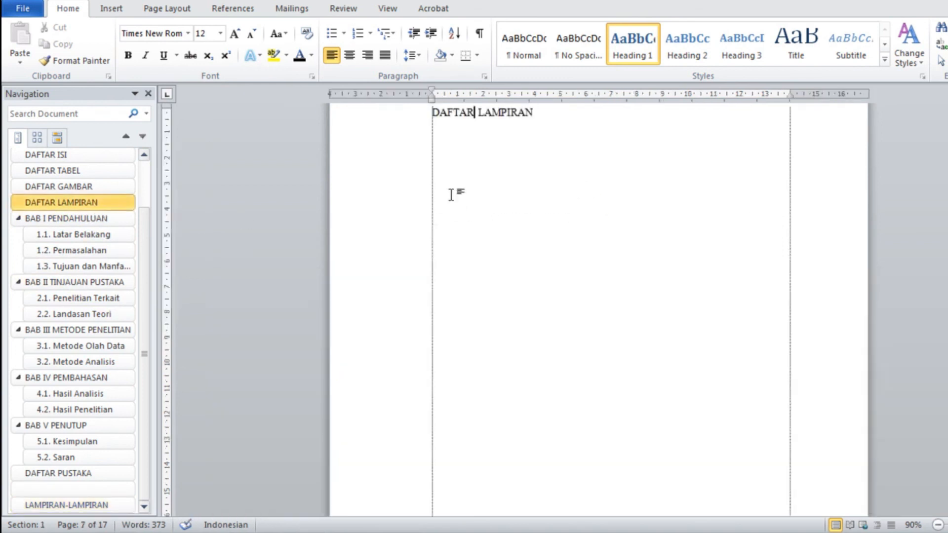
click(535, 138)
click(453, 142)
click(541, 117)
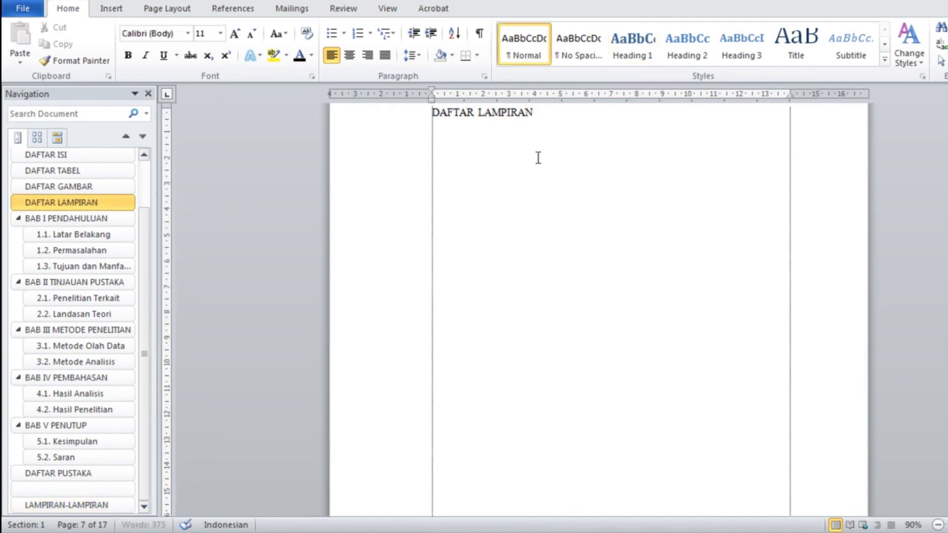
scroll(576, 280, up, 2)
key(BackSpace)
key(Return)
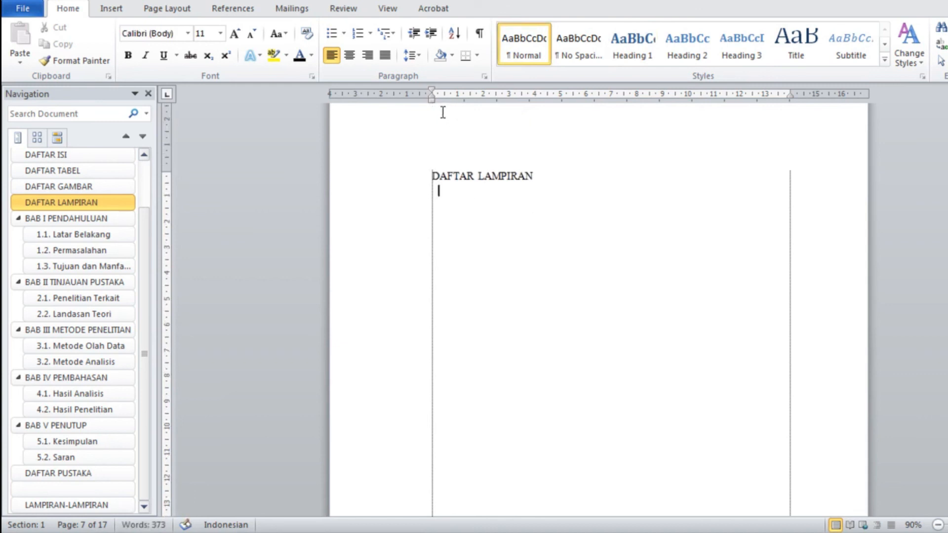
Format the DAFTAR LAMPIRAN heading as bold, centered and 14 pt
click(411, 177)
click(127, 55)
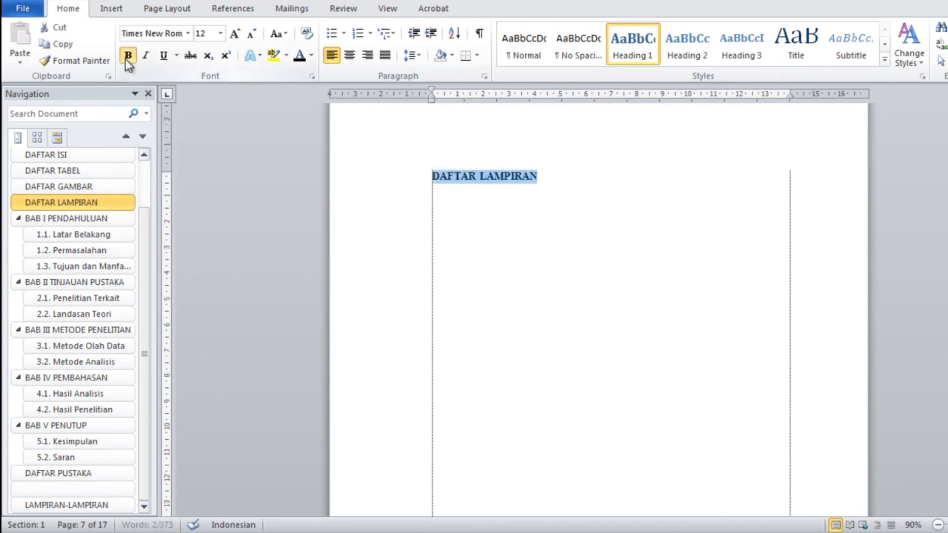
click(350, 55)
click(220, 33)
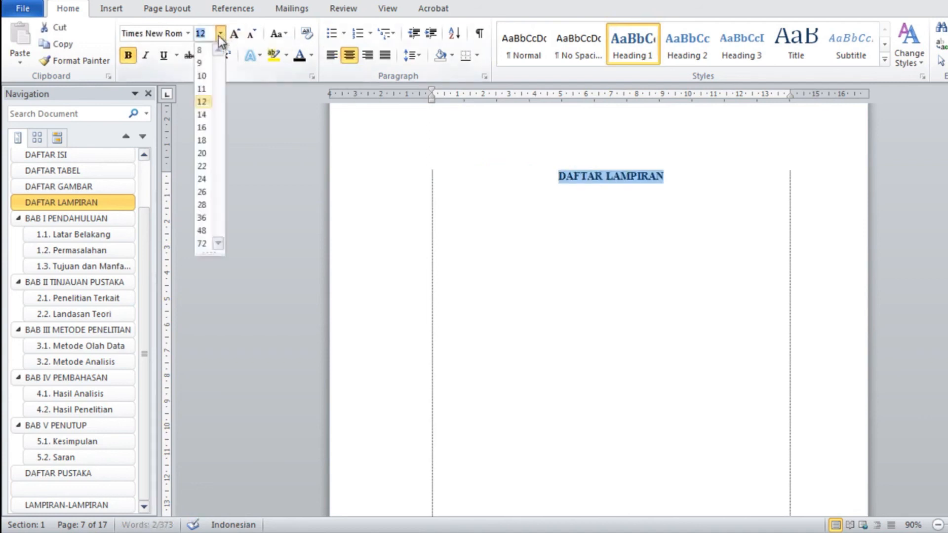
click(204, 114)
Insert an automatic table of figures below the DAFTAR LAMPIRAN heading using the Lampiran caption label
click(470, 219)
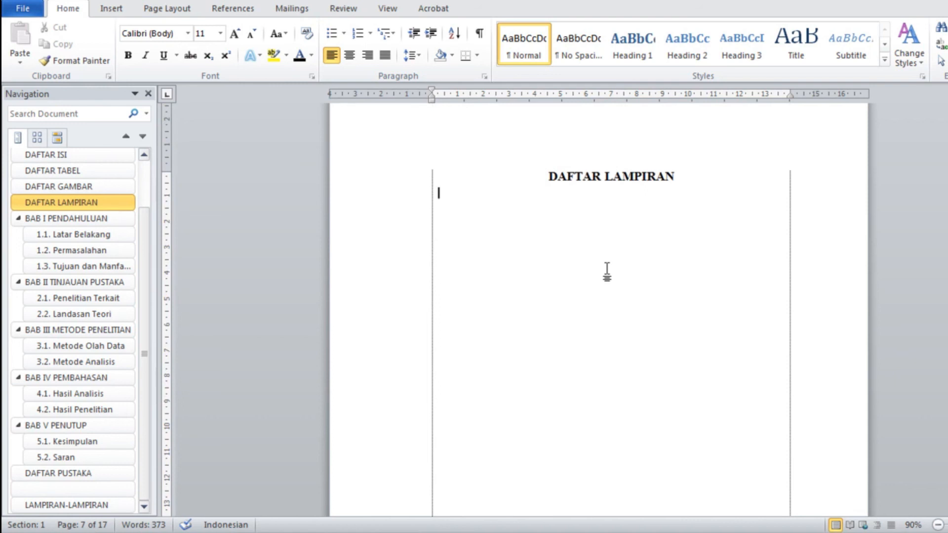
click(232, 11)
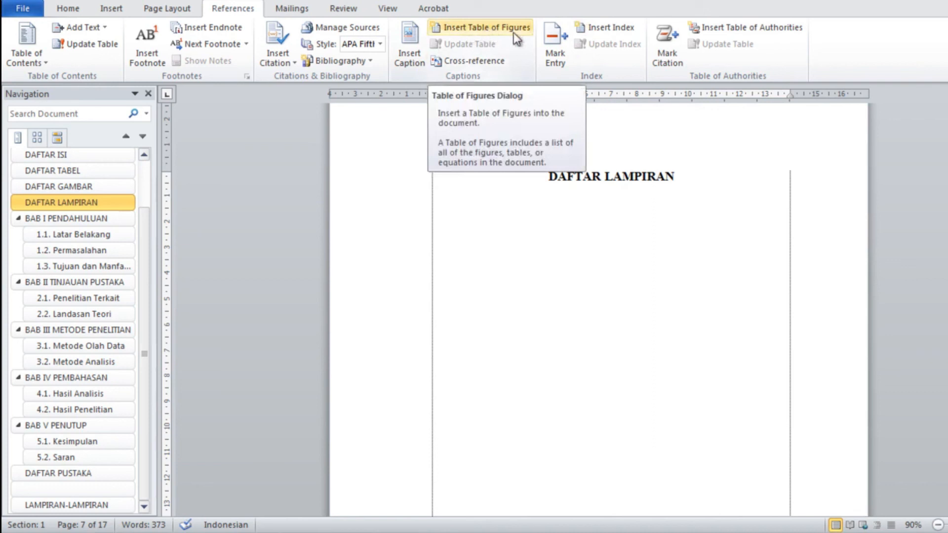
click(487, 28)
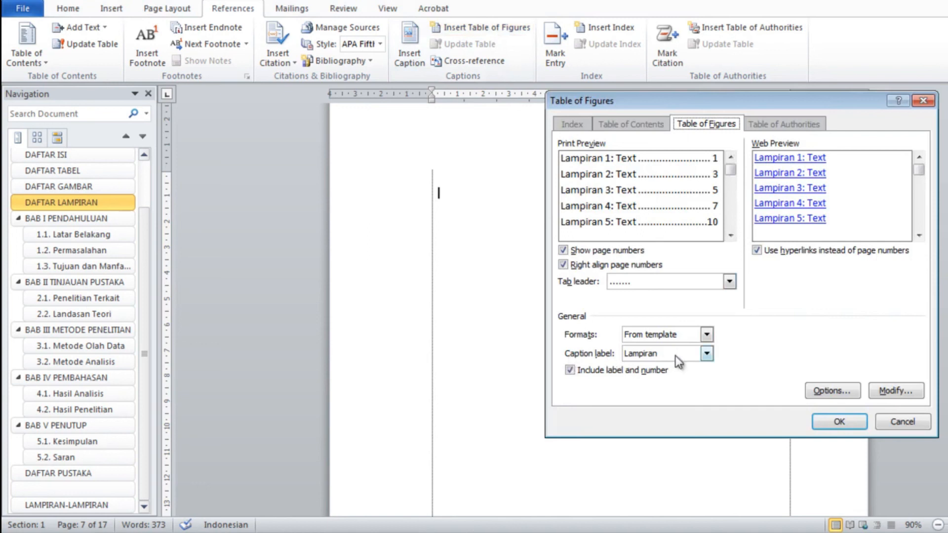
click(839, 422)
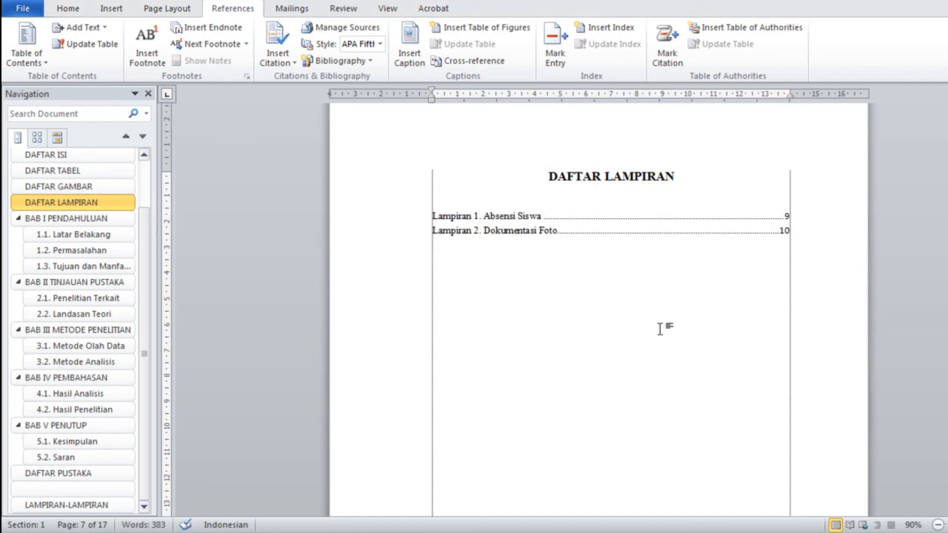
Format both entries of the DAFTAR LAMPIRAN list as Times New Roman, 12 pt
click(78, 12)
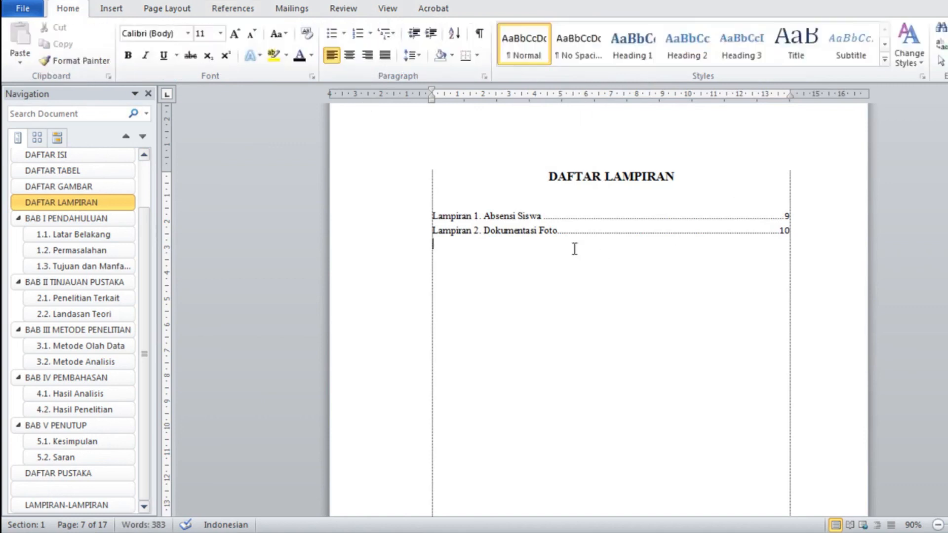
click(545, 228)
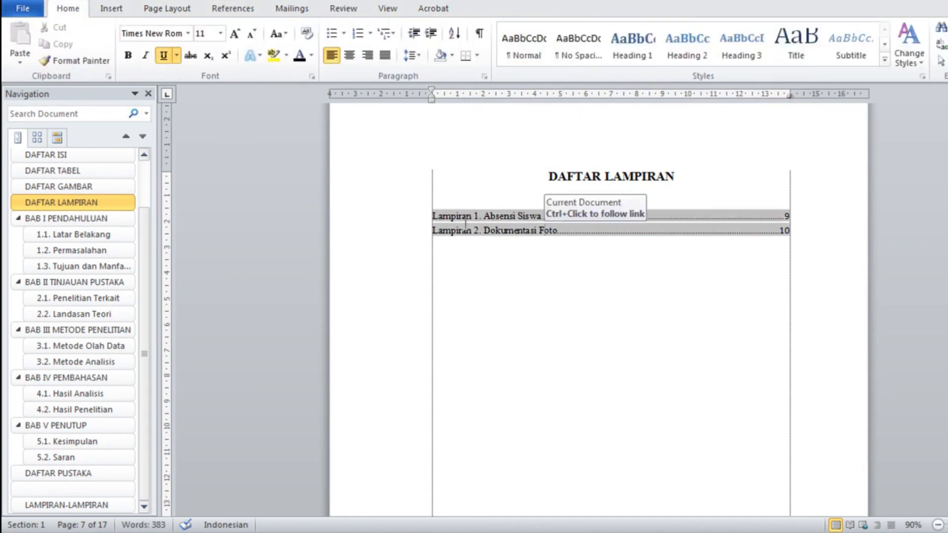
drag(430, 218, 798, 233)
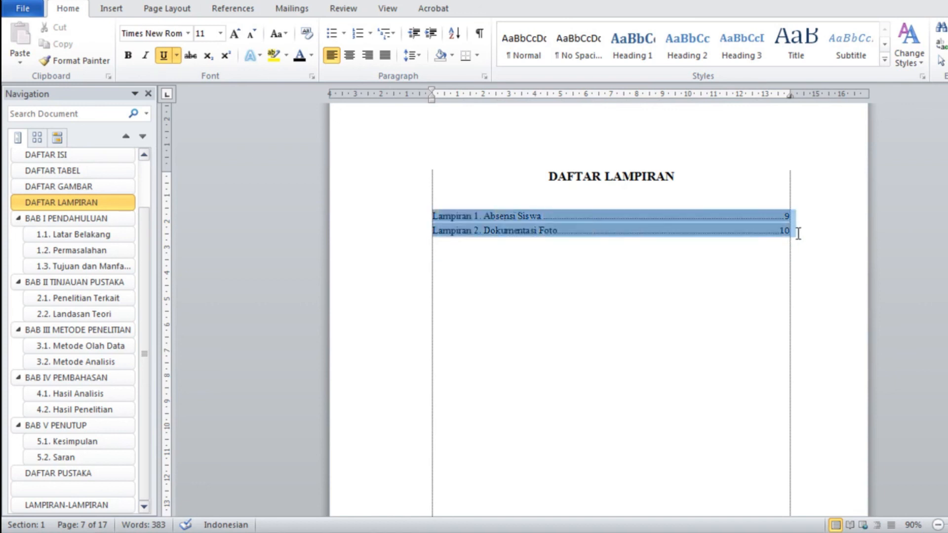
click(221, 33)
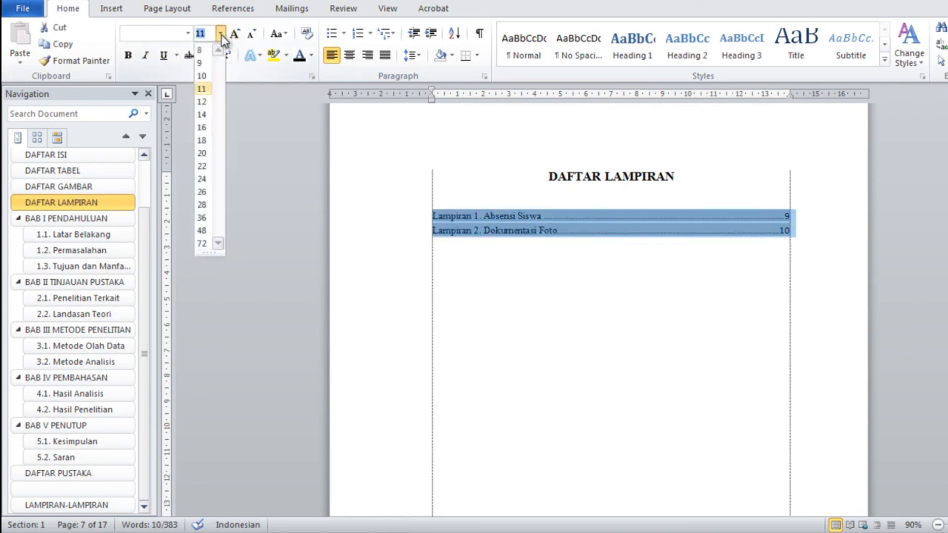
click(202, 102)
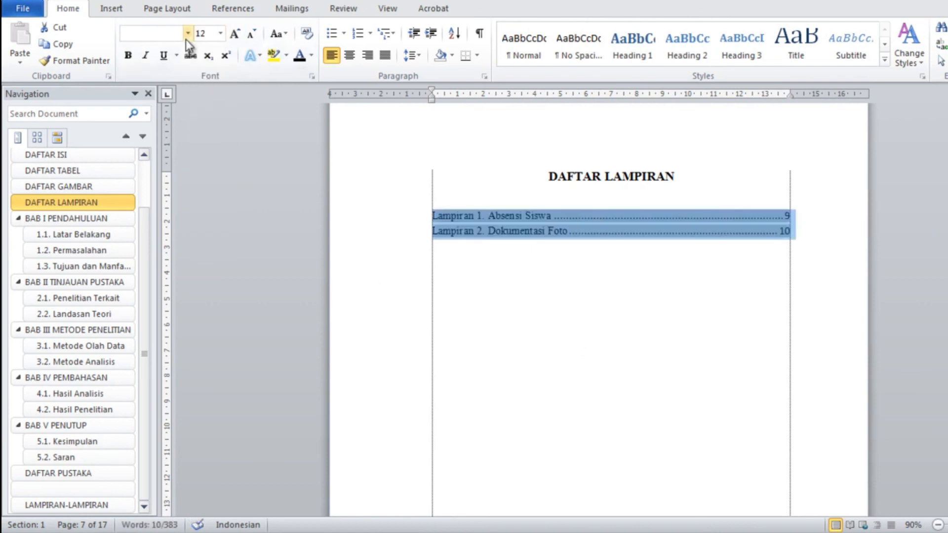
click(187, 35)
click(187, 123)
click(454, 292)
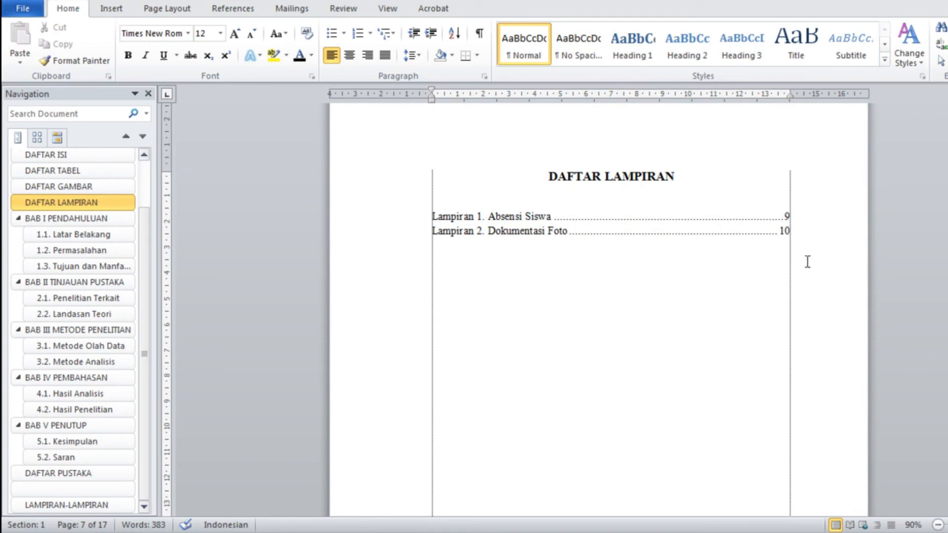
Check the field options available for updating the DAFTAR LAMPIRAN list, leaving the list as it is
click(546, 230)
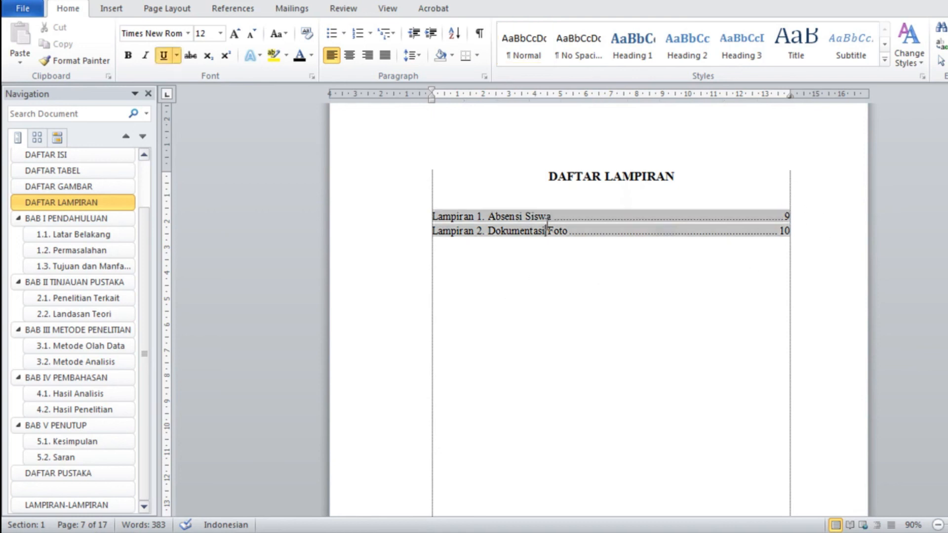
right_click(606, 223)
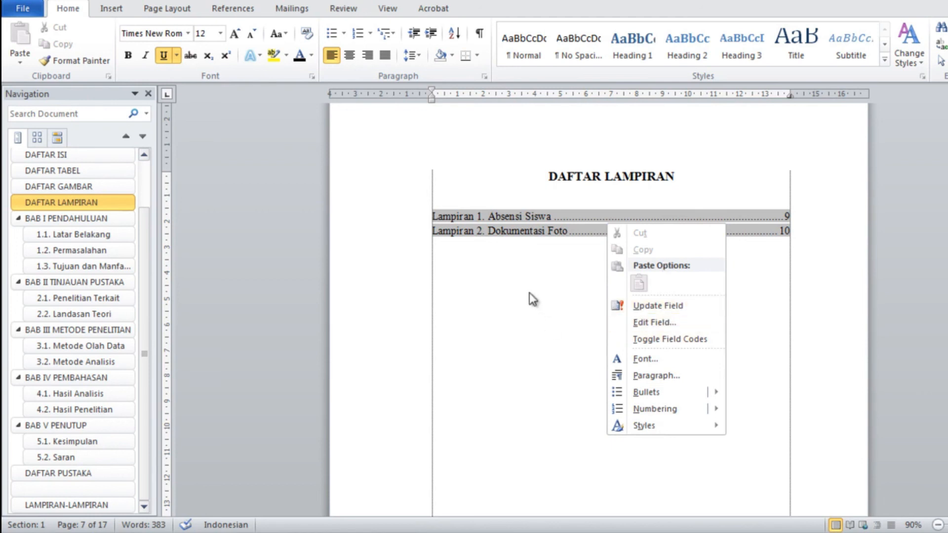
click(508, 287)
click(477, 276)
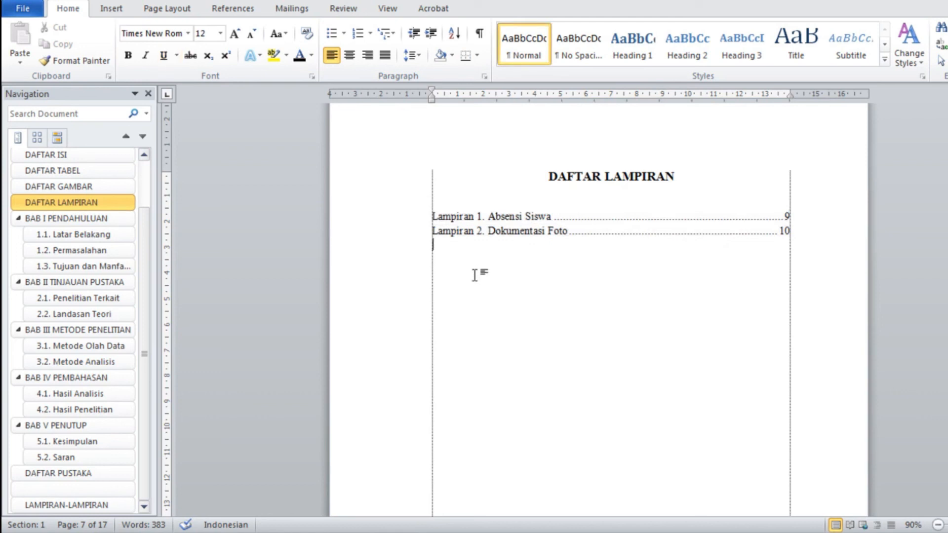
drag(141, 248, 149, 225)
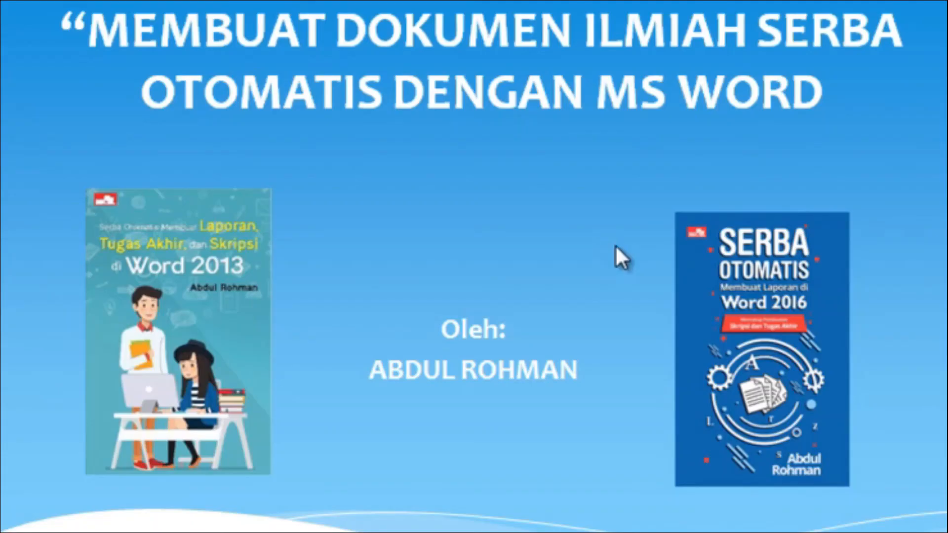